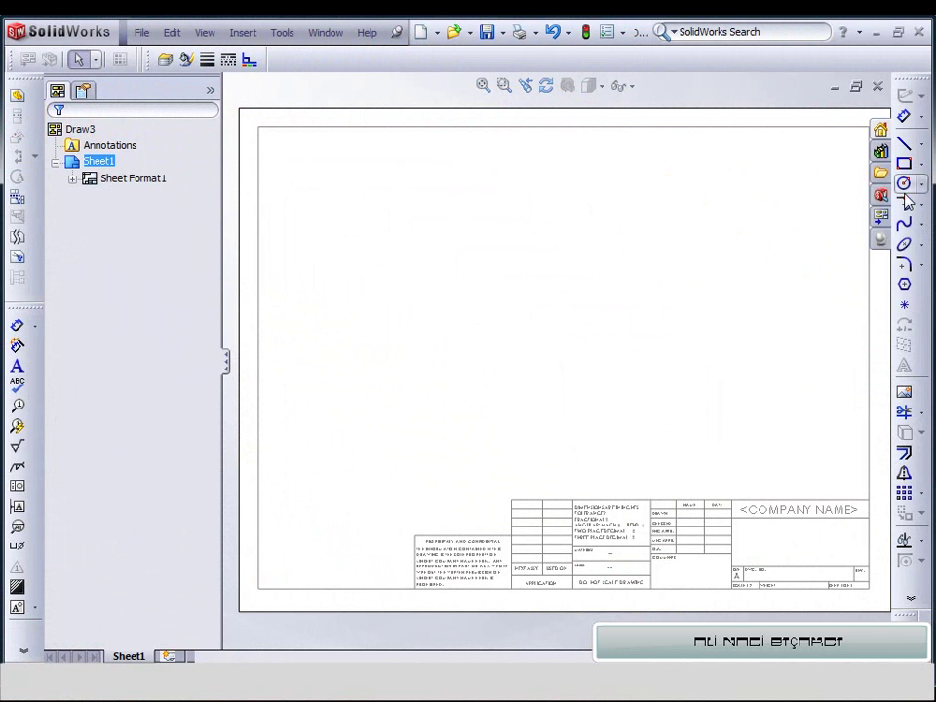
Step: Undock the Sketch, drawing-view and annotation toolbars so they float over the sheet
{"action": "mouse_move", "coordinate": [910, 83]}
{"action": "left_mouse_down"}
{"action": "mouse_move", "coordinate": [663, 153]}
{"action": "mouse_move", "coordinate": [172, 183]}
{"action": "left_mouse_up"}
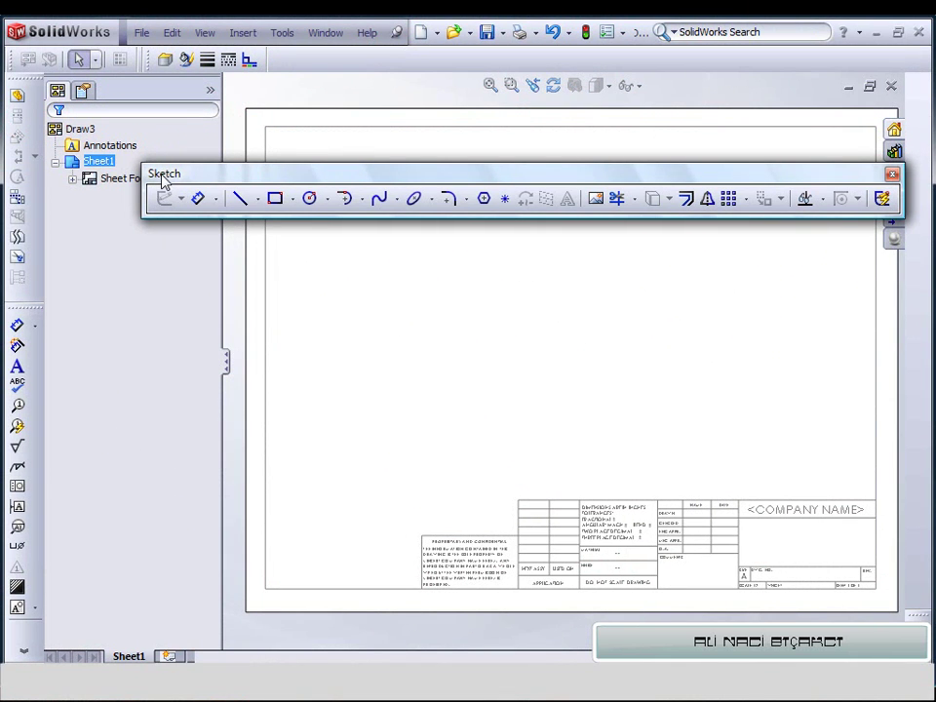
{"action": "left_click_drag", "start_coordinate": [164, 178], "coordinate": [146, 140]}
{"action": "left_click_drag", "start_coordinate": [14, 78], "coordinate": [167, 240]}
{"action": "mouse_move", "coordinate": [20, 305]}
{"action": "left_mouse_down"}
{"action": "mouse_move", "coordinate": [231, 292]}
{"action": "mouse_move", "coordinate": [230, 317]}
{"action": "left_mouse_up"}
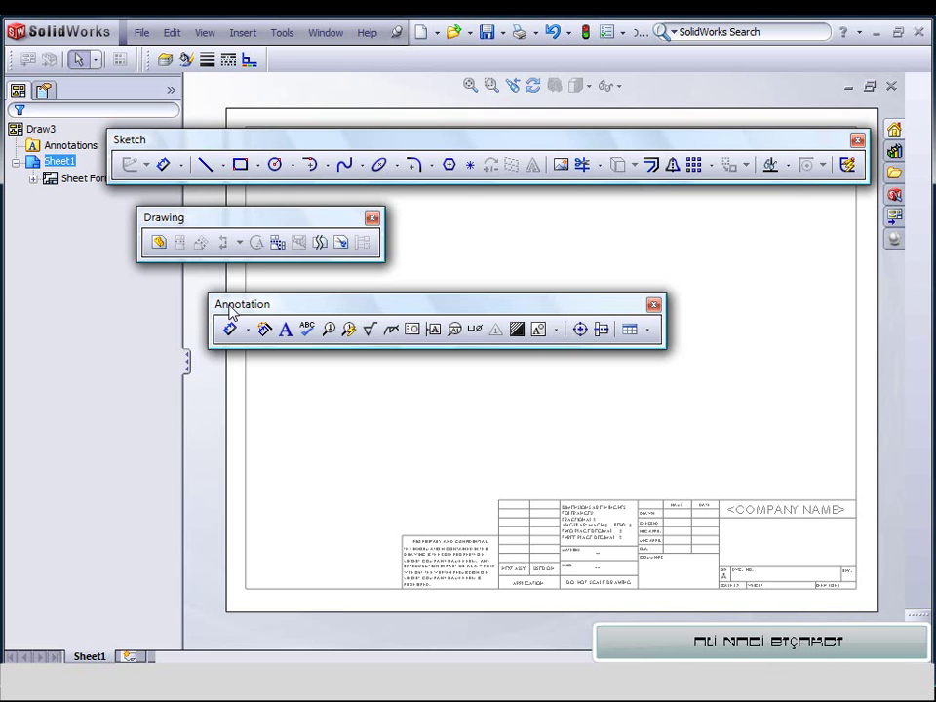
Step: Dock the annotation and drawing-view toolbars back and reposition the floating Sketch toolbar
{"action": "left_click_drag", "start_coordinate": [229, 310], "coordinate": [5, 343]}
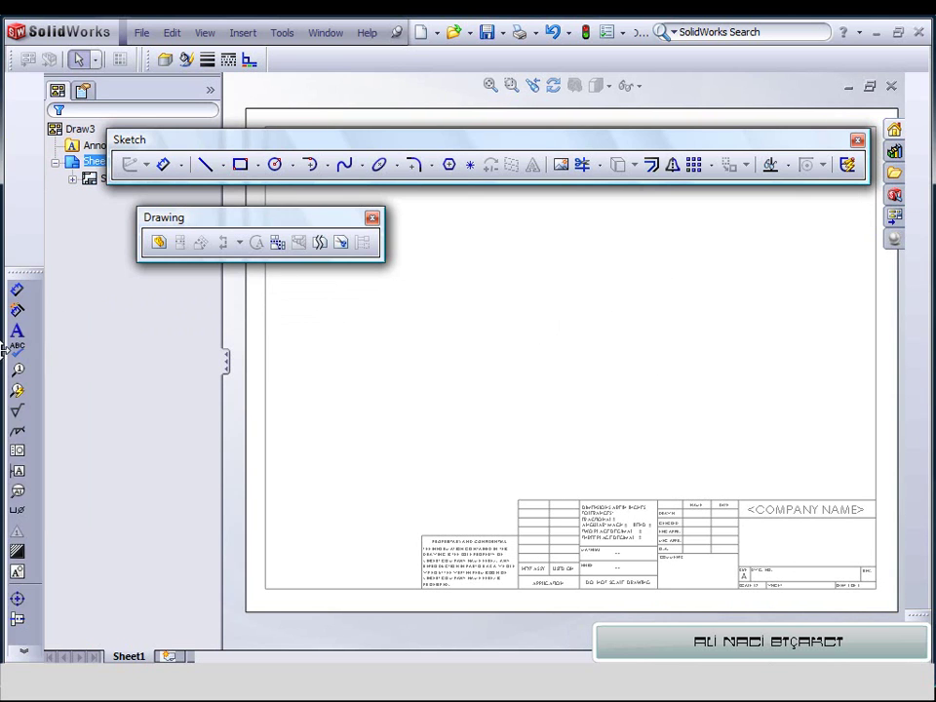
{"action": "mouse_move", "coordinate": [177, 235]}
{"action": "left_mouse_down"}
{"action": "mouse_move", "coordinate": [26, 108]}
{"action": "mouse_move", "coordinate": [13, 135]}
{"action": "left_mouse_up"}
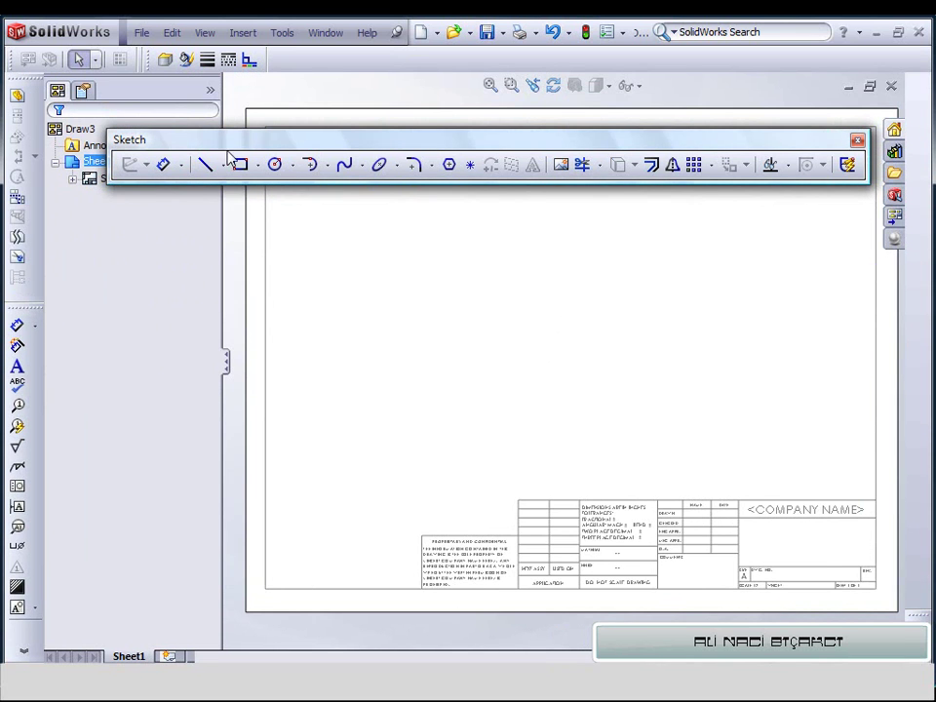
{"action": "mouse_move", "coordinate": [173, 141]}
{"action": "left_mouse_down"}
{"action": "mouse_move", "coordinate": [485, 213]}
{"action": "mouse_move", "coordinate": [924, 134]}
{"action": "mouse_move", "coordinate": [913, 115]}
{"action": "left_mouse_up"}
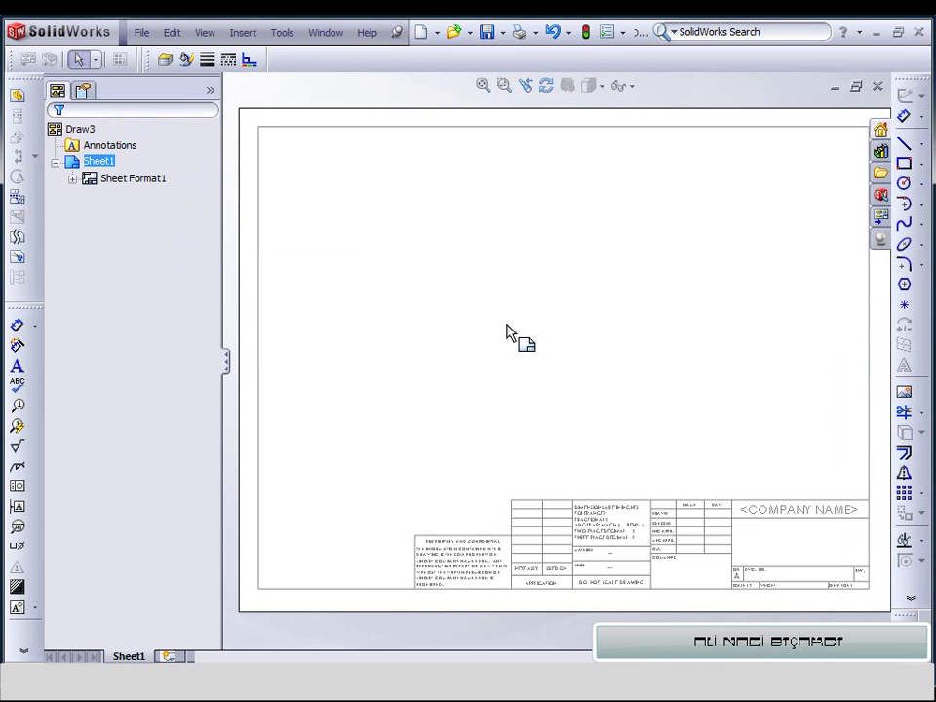
Step: Fit the whole empty sheet to the window and float the Sketch toolbar over it
{"action": "scroll", "coordinate": [432, 454], "scroll_direction": "up", "scroll_amount": 1}
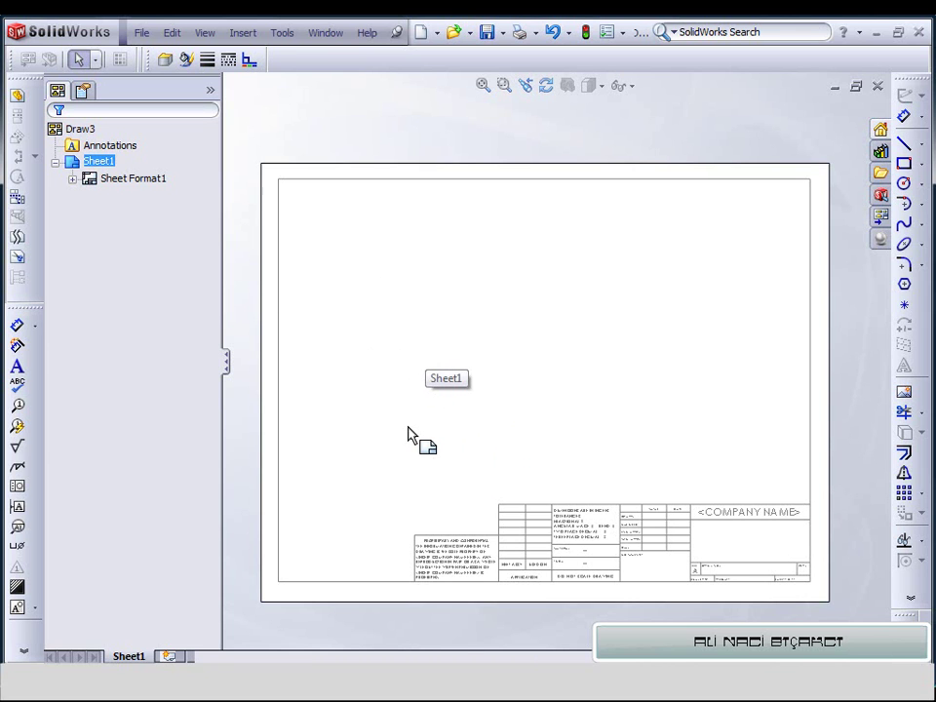
{"action": "left_click", "coordinate": [530, 332]}
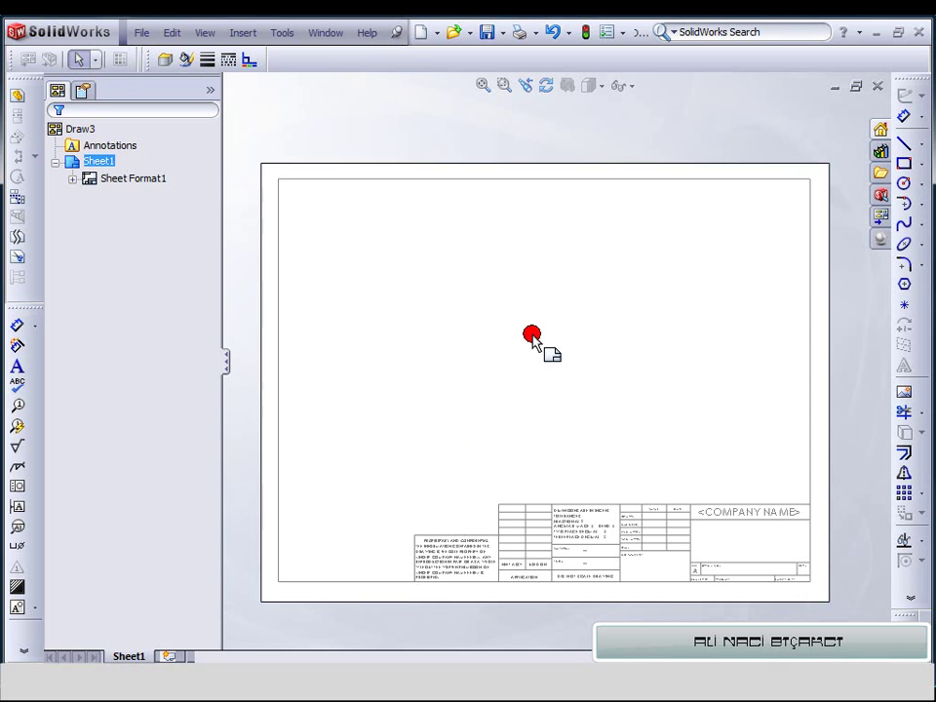
{"action": "key", "text": "f"}
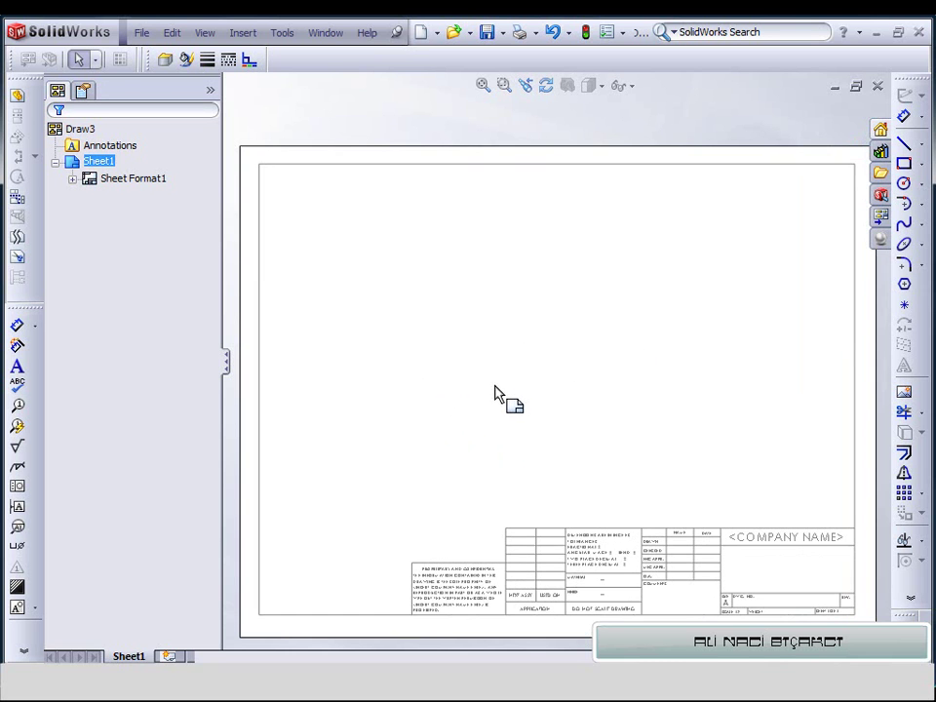
{"action": "left_click_drag", "start_coordinate": [905, 90], "coordinate": [104, 123]}
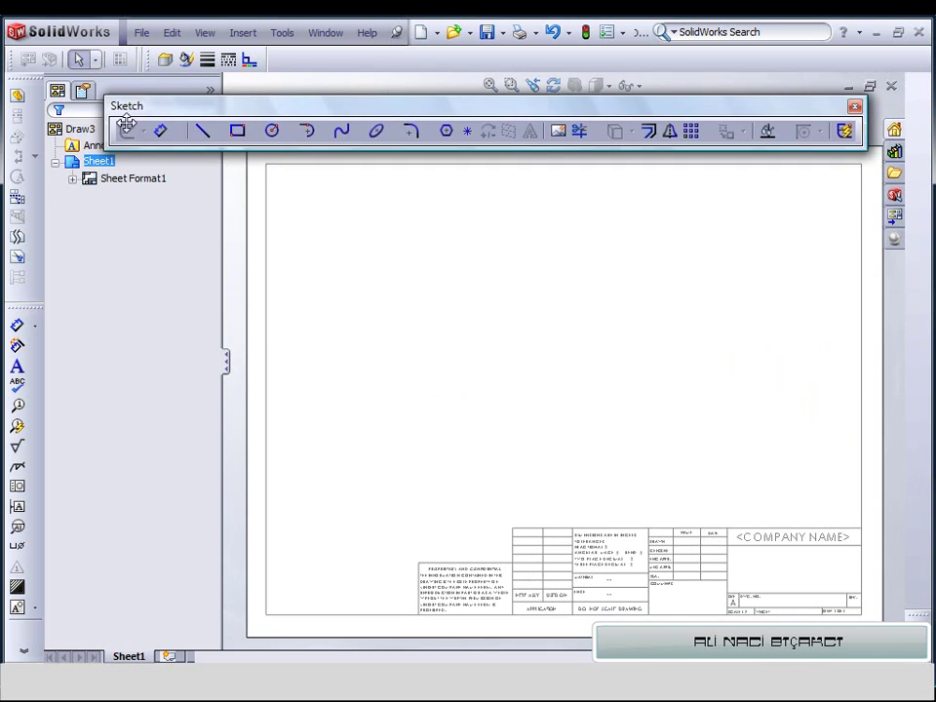
Step: Draw one sloped line, about 164.6 long at 12.68°, across the upper middle of the sheet
{"action": "left_click", "coordinate": [202, 131]}
{"action": "left_click", "coordinate": [400, 336]}
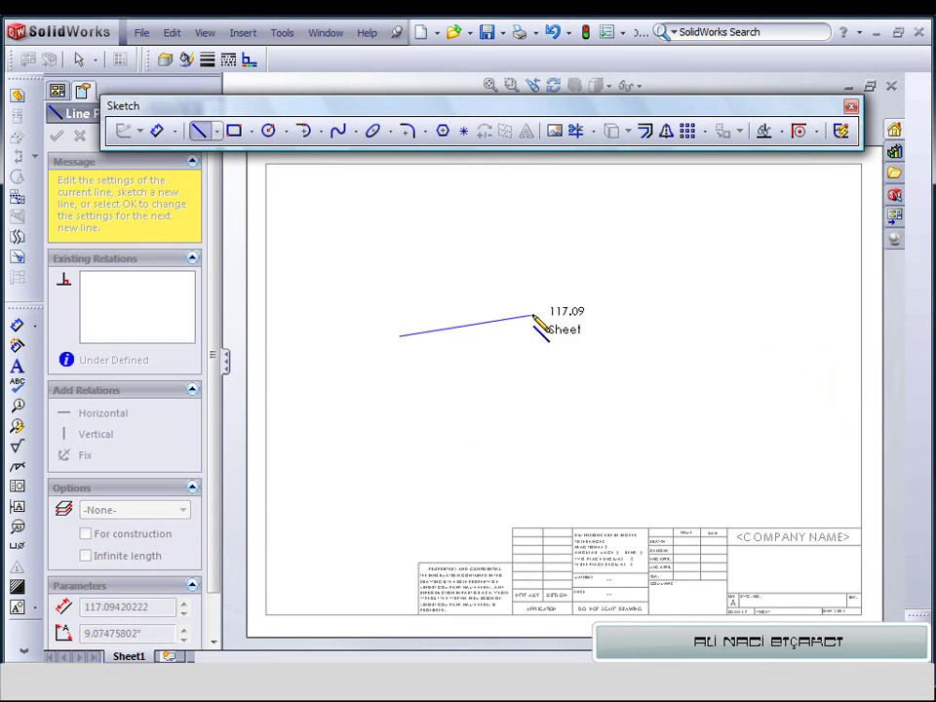
{"action": "left_click", "coordinate": [582, 295]}
{"action": "key", "text": "Escape"}
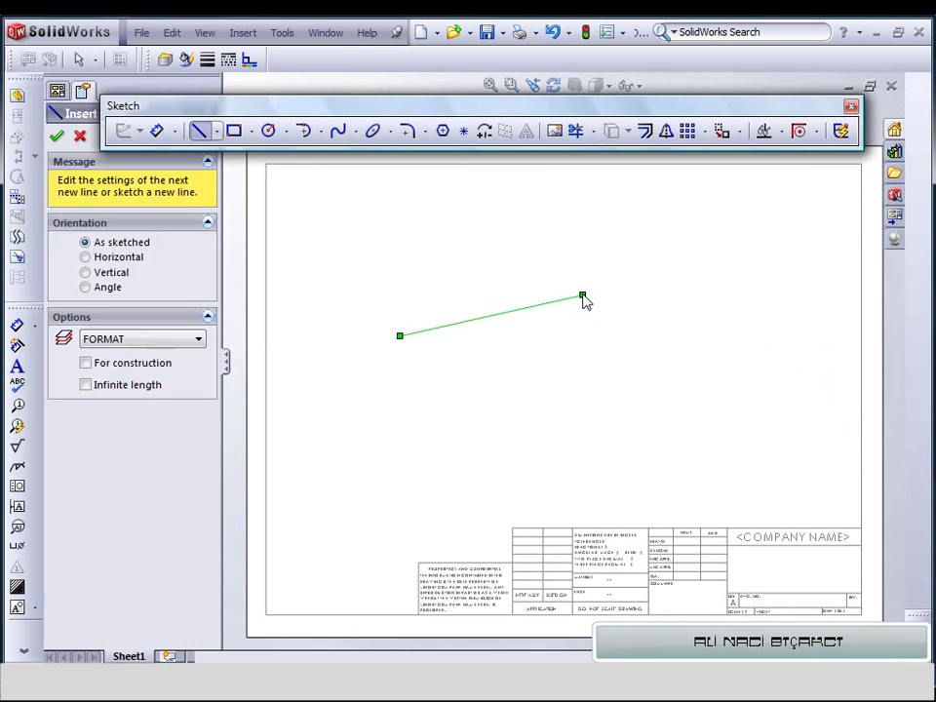
{"action": "key", "text": "Escape"}
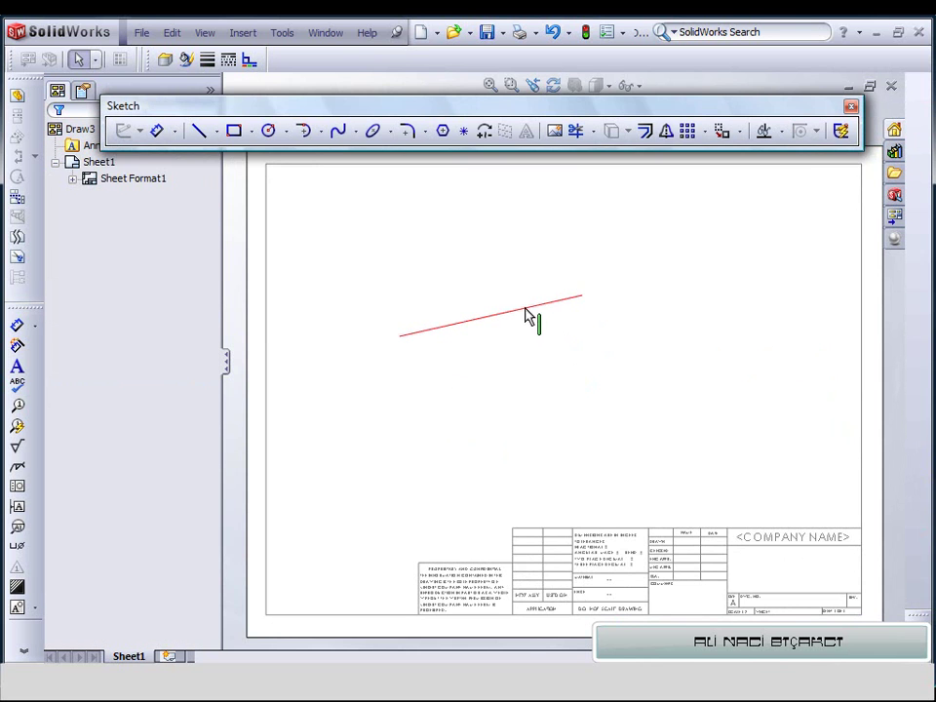
Step: Select the new line to check its properties, then move the floating Sketch toolbar lower
{"action": "left_click", "coordinate": [525, 309]}
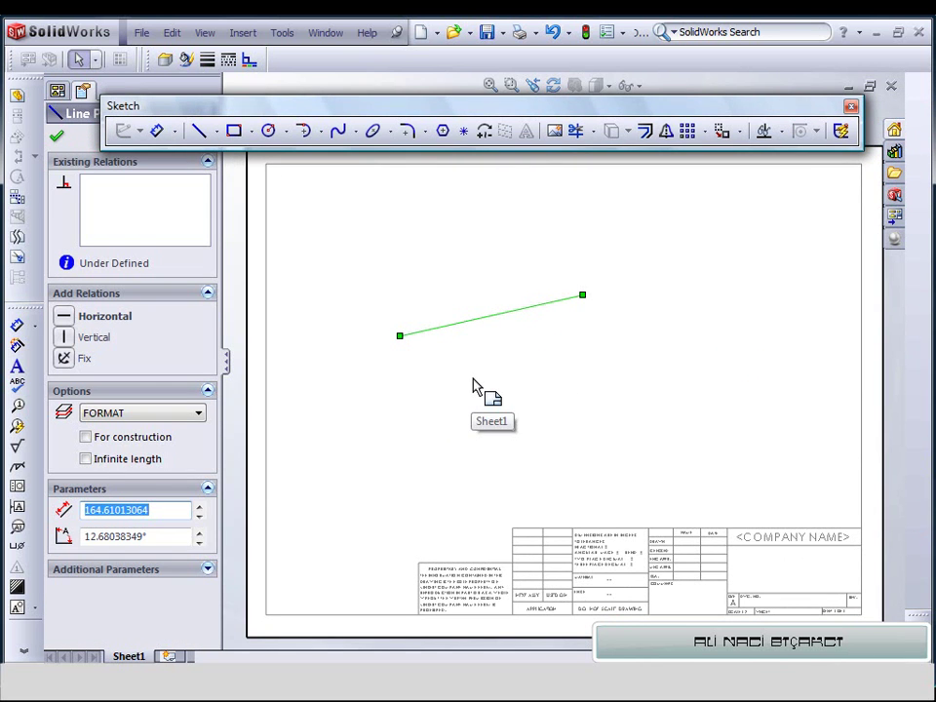
{"action": "scroll", "coordinate": [487, 339], "scroll_direction": "down", "scroll_amount": 1}
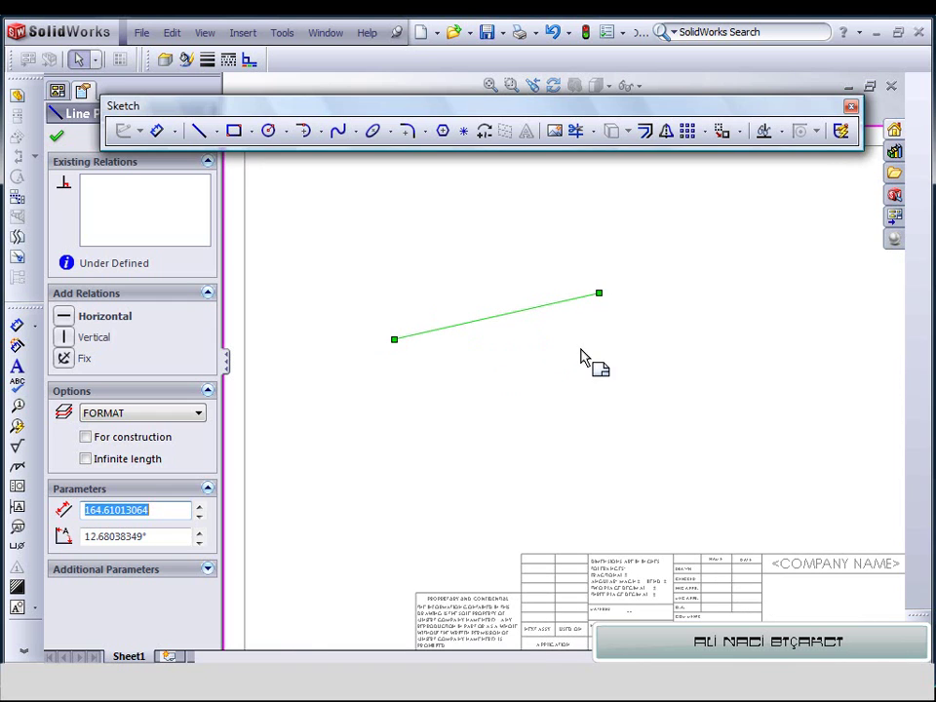
{"action": "left_click", "coordinate": [565, 351]}
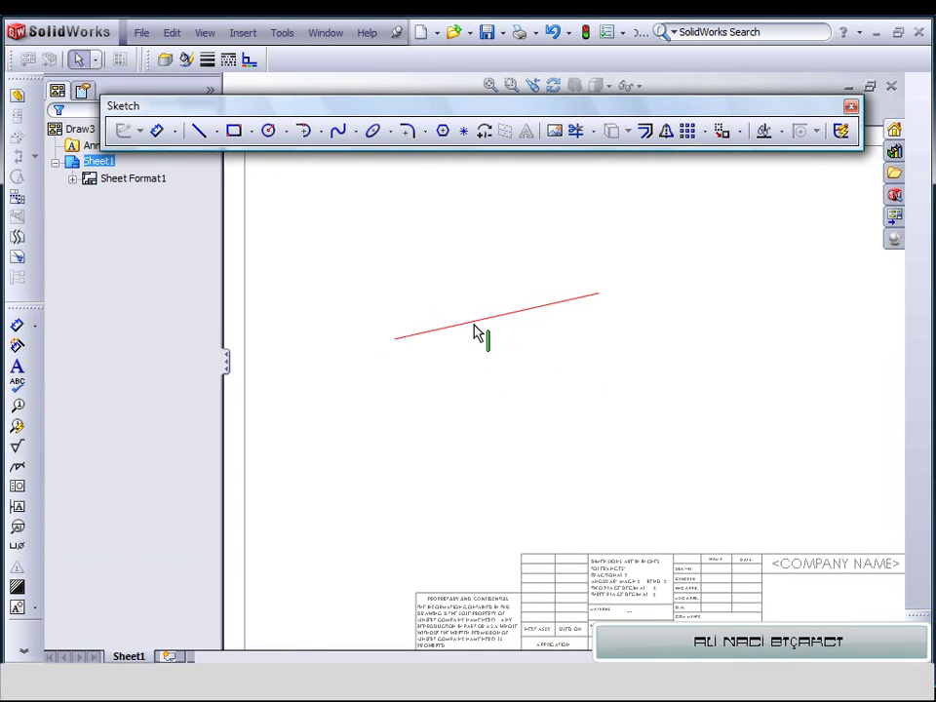
{"action": "left_click_drag", "start_coordinate": [382, 115], "coordinate": [378, 188]}
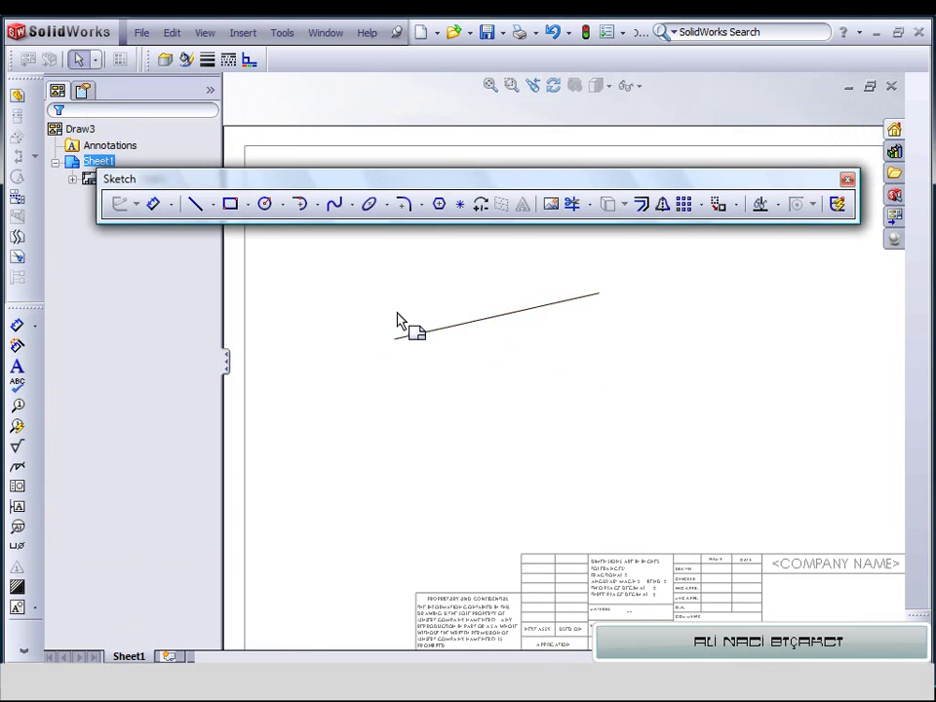
{"action": "left_click", "coordinate": [165, 60]}
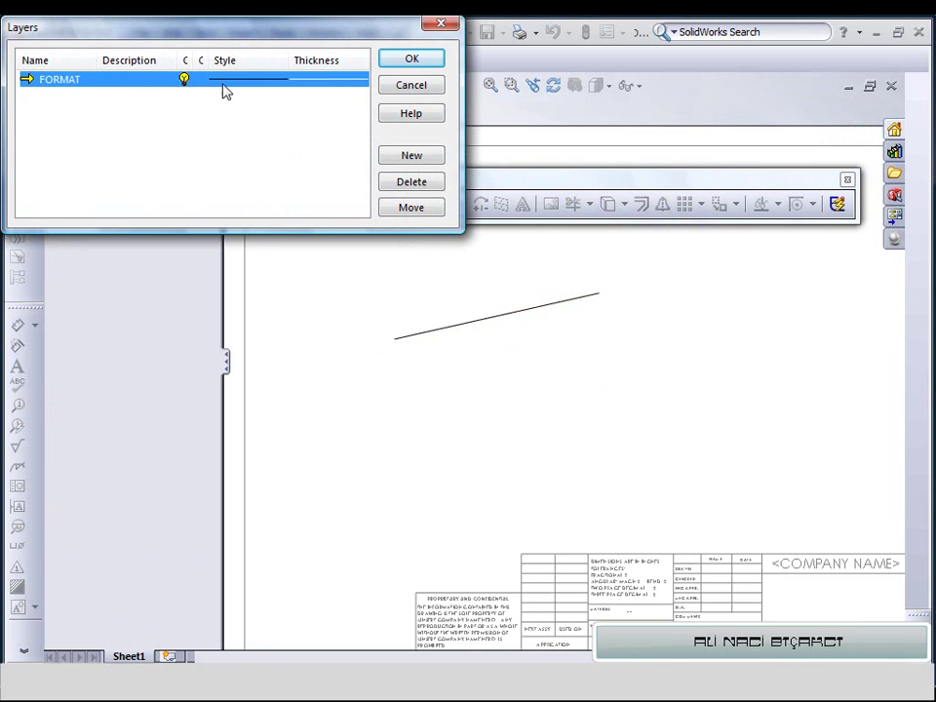
{"action": "left_click", "coordinate": [409, 87]}
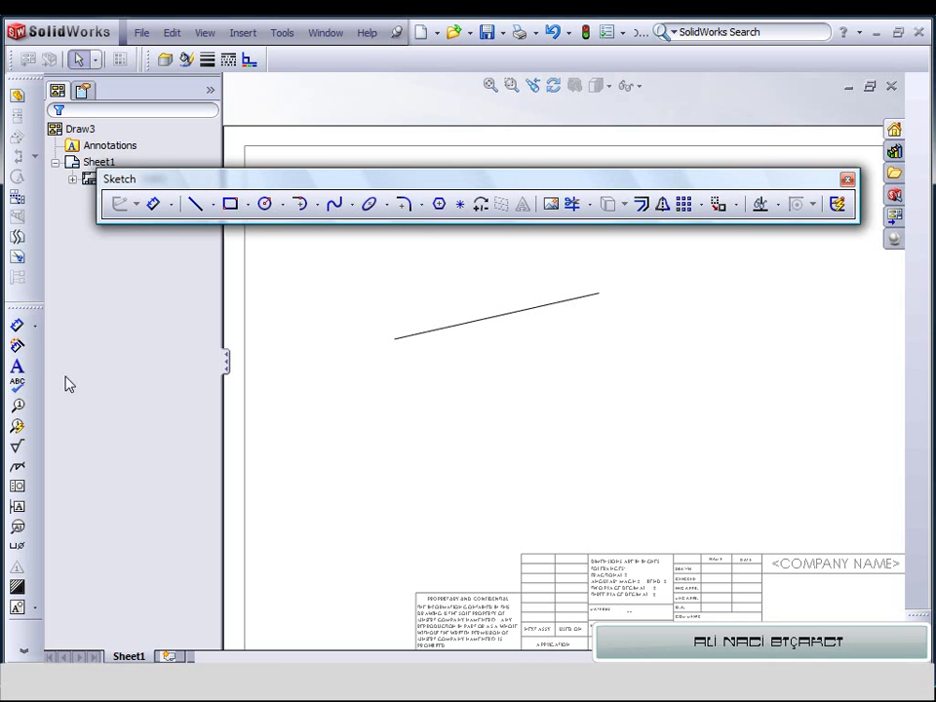
{"action": "left_click_drag", "start_coordinate": [26, 305], "coordinate": [134, 281]}
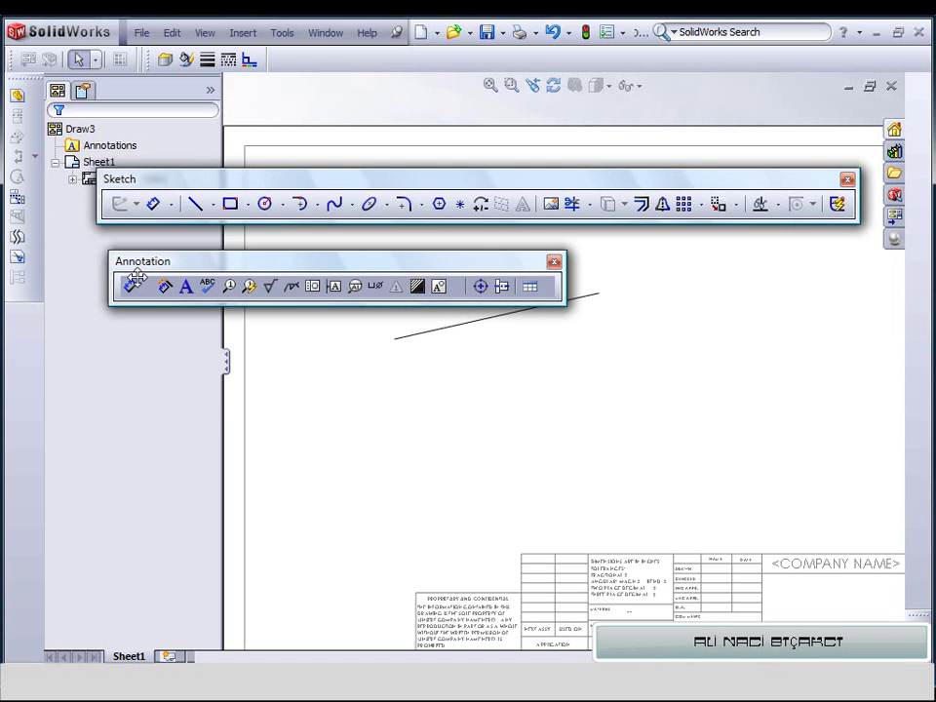
{"action": "left_click_drag", "start_coordinate": [345, 261], "coordinate": [308, 253]}
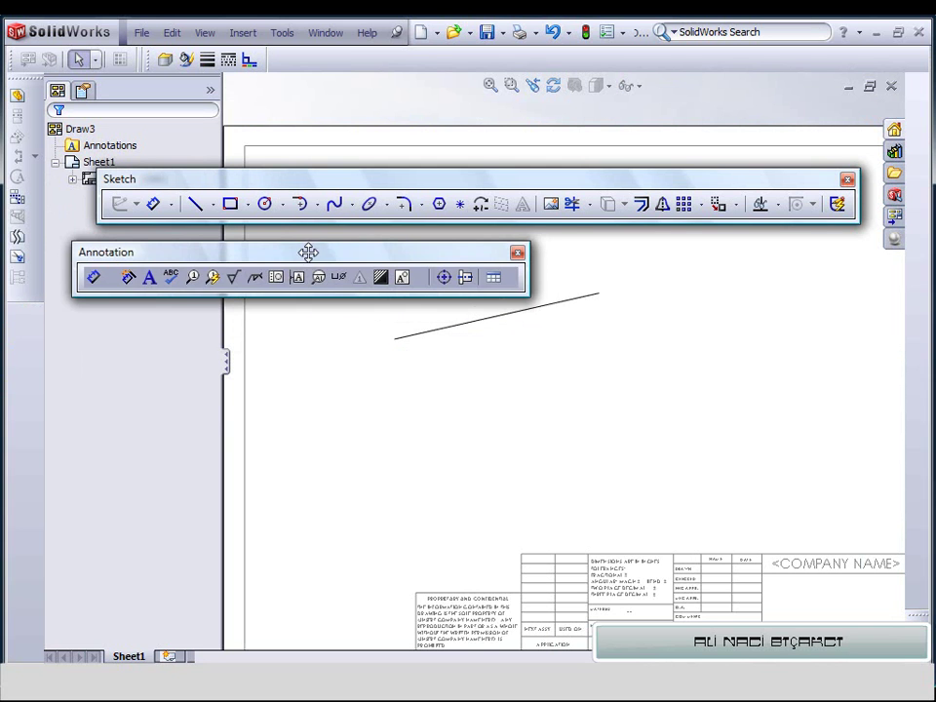
{"action": "mouse_move", "coordinate": [86, 252]}
{"action": "left_mouse_down"}
{"action": "mouse_move", "coordinate": [42, 328]}
{"action": "mouse_move", "coordinate": [8, 327]}
{"action": "left_mouse_up"}
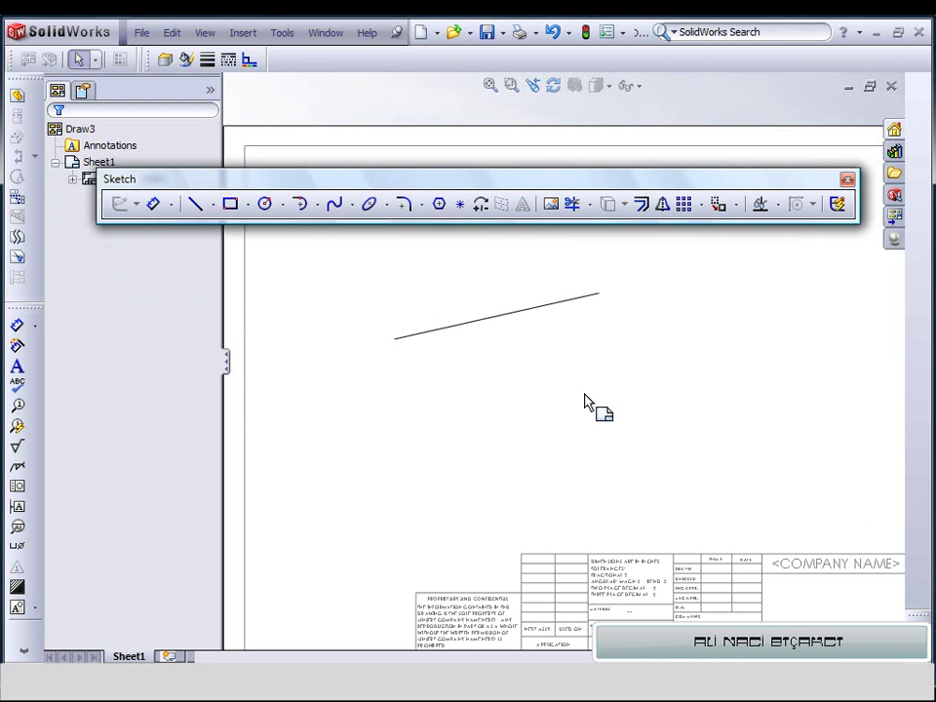
{"action": "left_click_drag", "start_coordinate": [533, 177], "coordinate": [517, 120]}
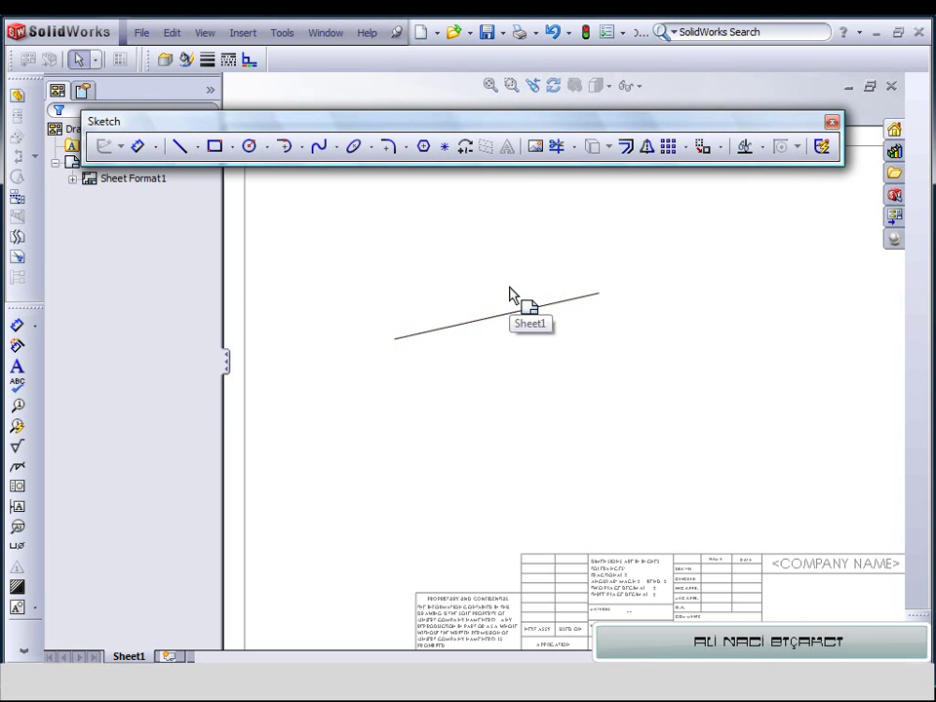
Step: Drag both endpoints of the slanted line to shorten it and raise it on the sheet
{"action": "scroll", "coordinate": [503, 315], "scroll_direction": "down", "scroll_amount": 1}
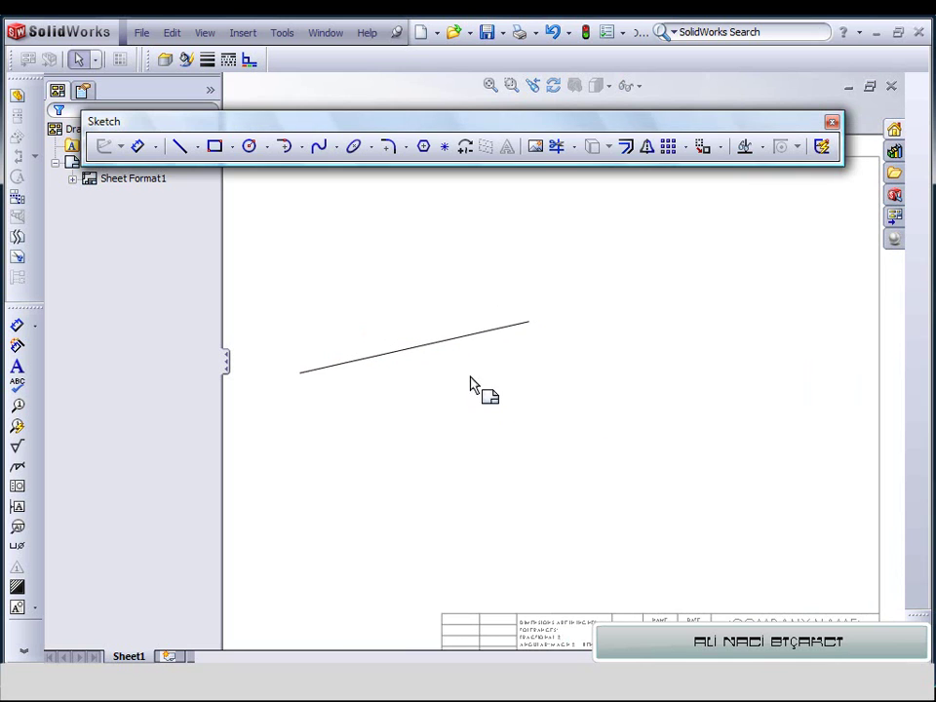
{"action": "left_click", "coordinate": [459, 337]}
{"action": "left_click_drag", "start_coordinate": [528, 322], "coordinate": [371, 242]}
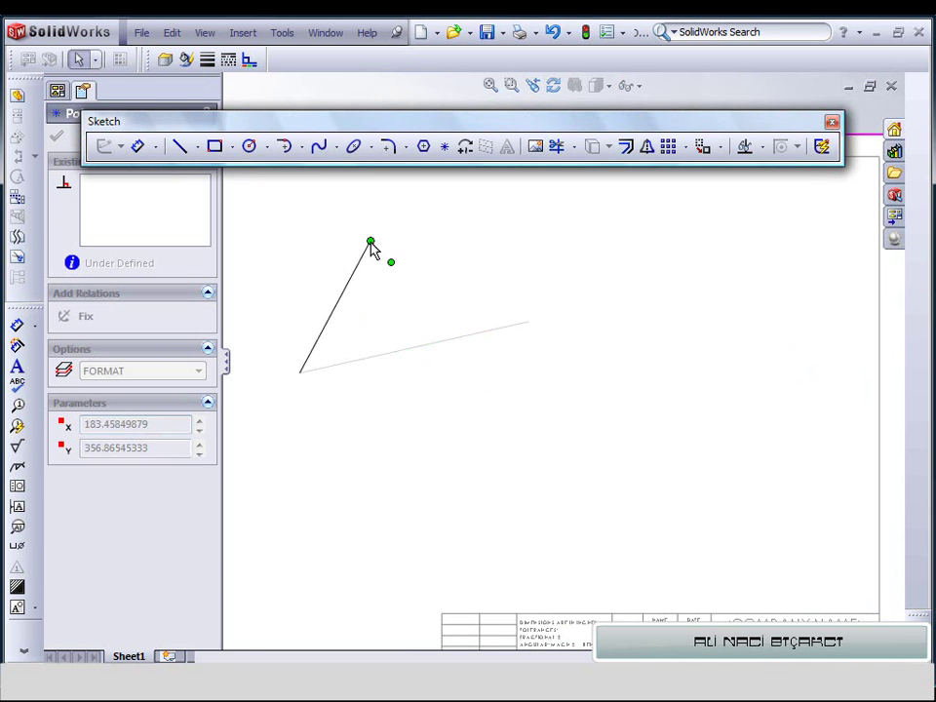
{"action": "mouse_move", "coordinate": [300, 370]}
{"action": "left_mouse_down"}
{"action": "mouse_move", "coordinate": [495, 246]}
{"action": "mouse_move", "coordinate": [492, 229]}
{"action": "left_mouse_up"}
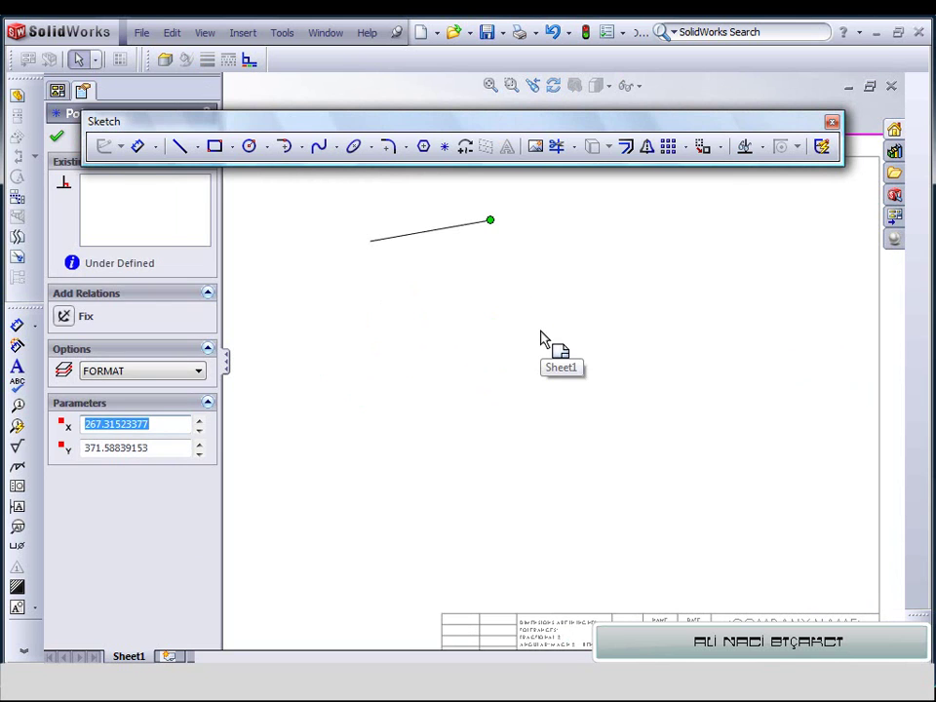
{"action": "left_click", "coordinate": [543, 338]}
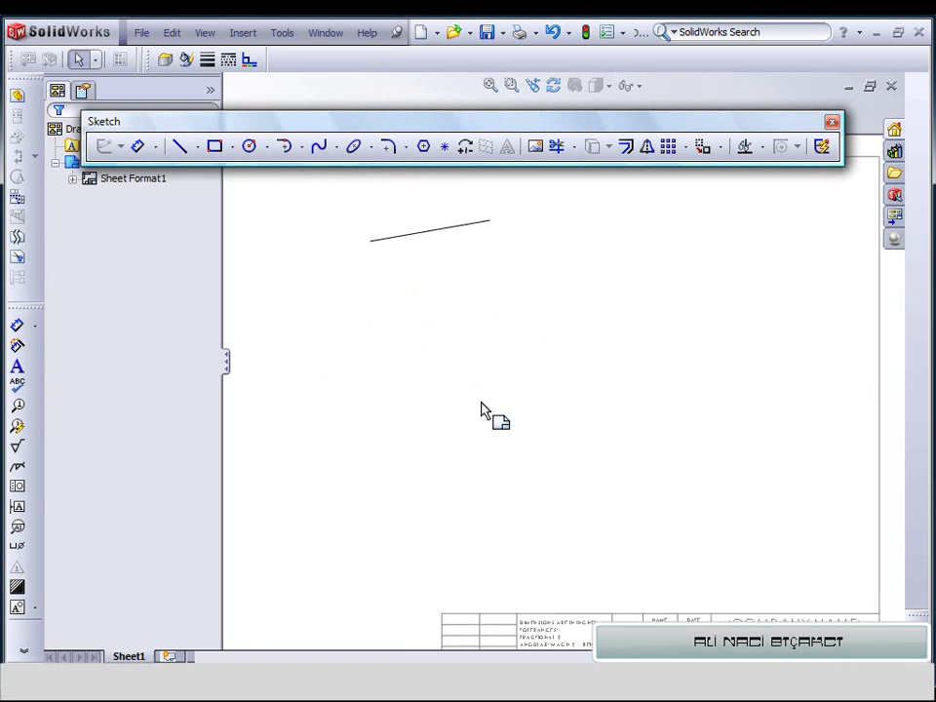
Step: Zoom and pan to show the full Draw3 sheet, then dock the Sketch toolbar at the right edge
{"action": "scroll", "coordinate": [506, 413], "scroll_direction": "up", "scroll_amount": 2}
{"action": "mouse_move", "coordinate": [512, 429]}
{"action": "middle_mouse_down"}
{"action": "mouse_move", "coordinate": [647, 367]}
{"action": "mouse_move", "coordinate": [568, 426]}
{"action": "mouse_move", "coordinate": [574, 403]}
{"action": "mouse_move", "coordinate": [572, 423]}
{"action": "middle_mouse_up"}
{"action": "scroll", "coordinate": [576, 409], "scroll_direction": "up", "scroll_amount": 1}
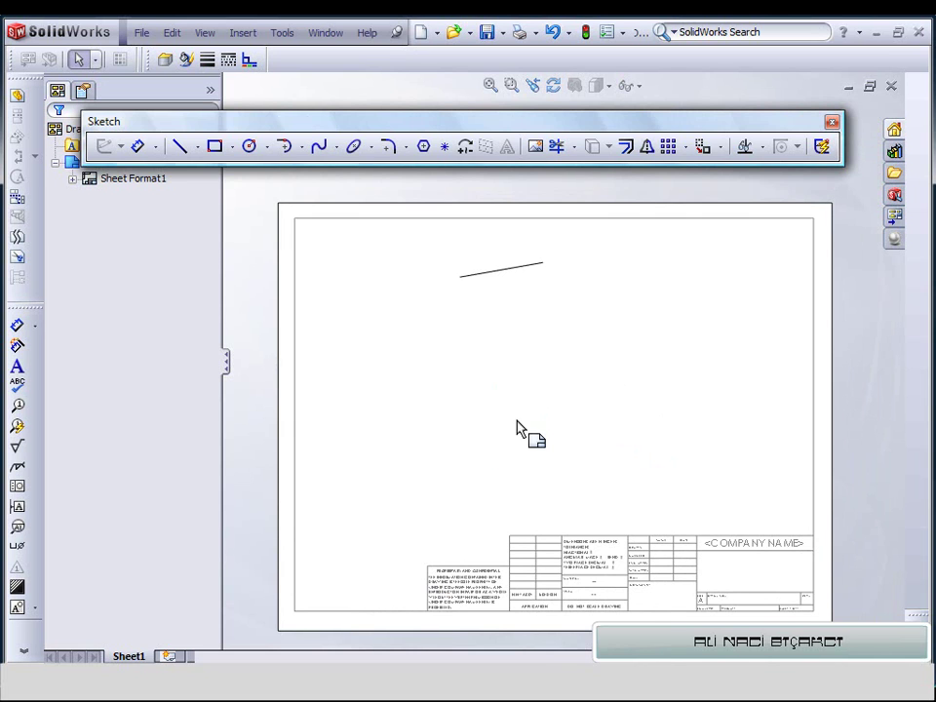
{"action": "middle_click_drag", "start_coordinate": [517, 436], "coordinate": [528, 400], "text": "ctrl"}
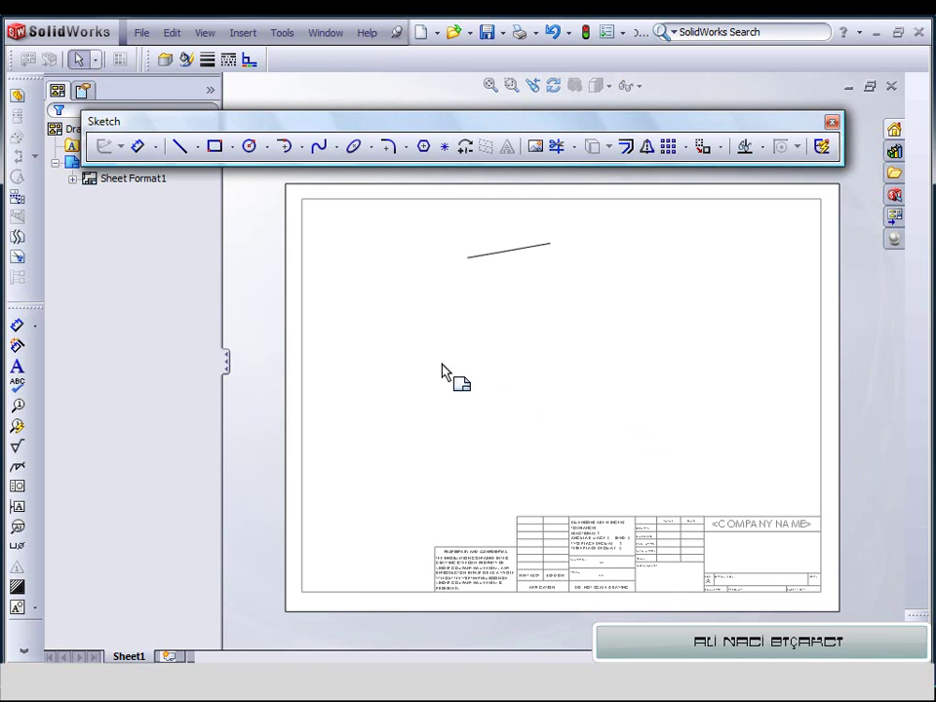
{"action": "scroll", "coordinate": [518, 351], "scroll_direction": "down", "scroll_amount": 1}
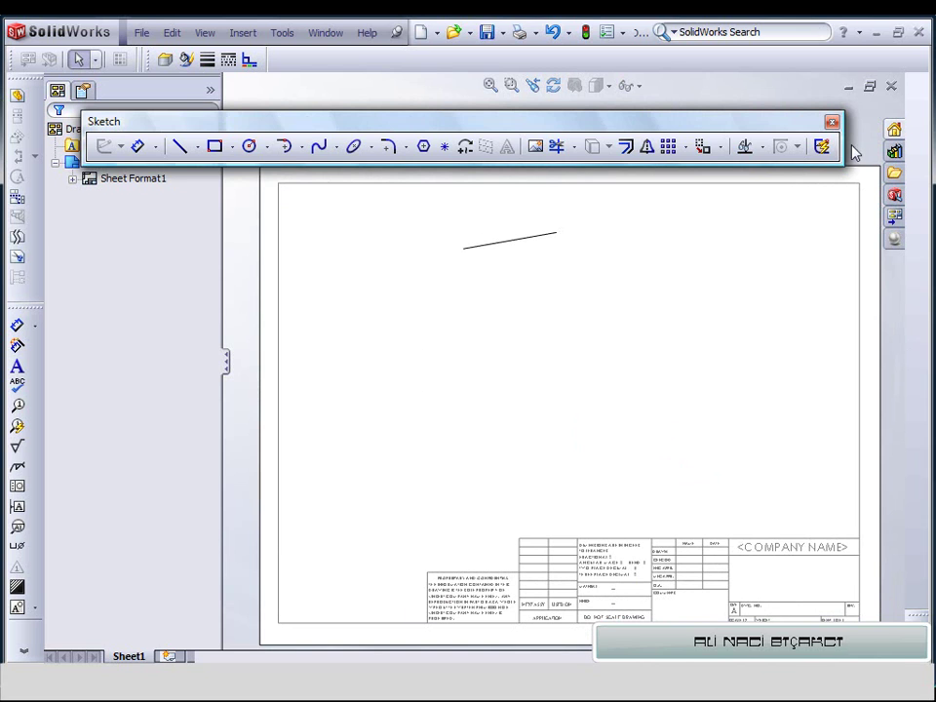
{"action": "mouse_move", "coordinate": [73, 162]}
{"action": "left_mouse_down"}
{"action": "mouse_move", "coordinate": [476, 426]}
{"action": "mouse_move", "coordinate": [331, 432]}
{"action": "left_mouse_up"}
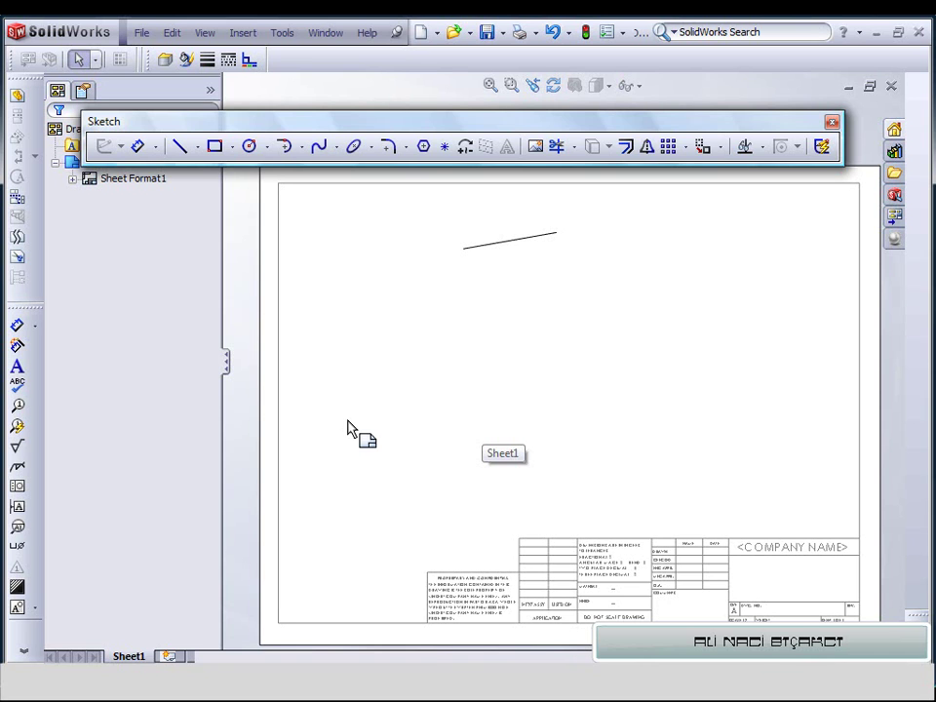
{"action": "mouse_move", "coordinate": [348, 427]}
{"action": "left_mouse_down"}
{"action": "mouse_move", "coordinate": [487, 400]}
{"action": "mouse_move", "coordinate": [405, 313]}
{"action": "left_mouse_up"}
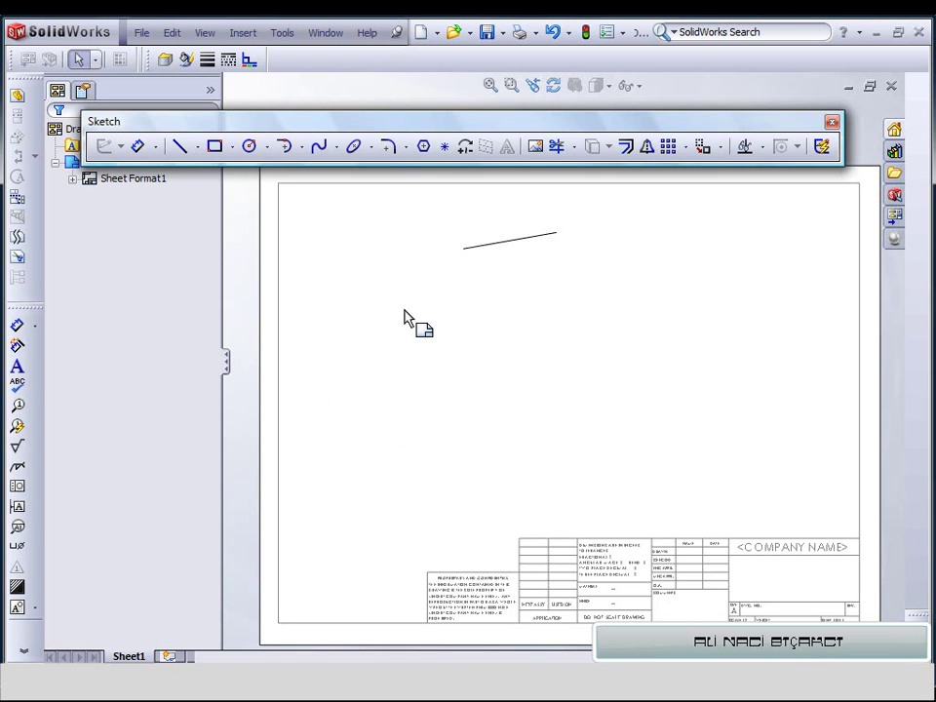
{"action": "left_click_drag", "start_coordinate": [404, 313], "coordinate": [591, 216]}
{"action": "mouse_move", "coordinate": [146, 121]}
{"action": "left_mouse_down"}
{"action": "mouse_move", "coordinate": [259, 135]}
{"action": "mouse_move", "coordinate": [931, 133]}
{"action": "mouse_move", "coordinate": [927, 146]}
{"action": "mouse_move", "coordinate": [899, 138]}
{"action": "mouse_move", "coordinate": [885, 78]}
{"action": "left_mouse_up"}
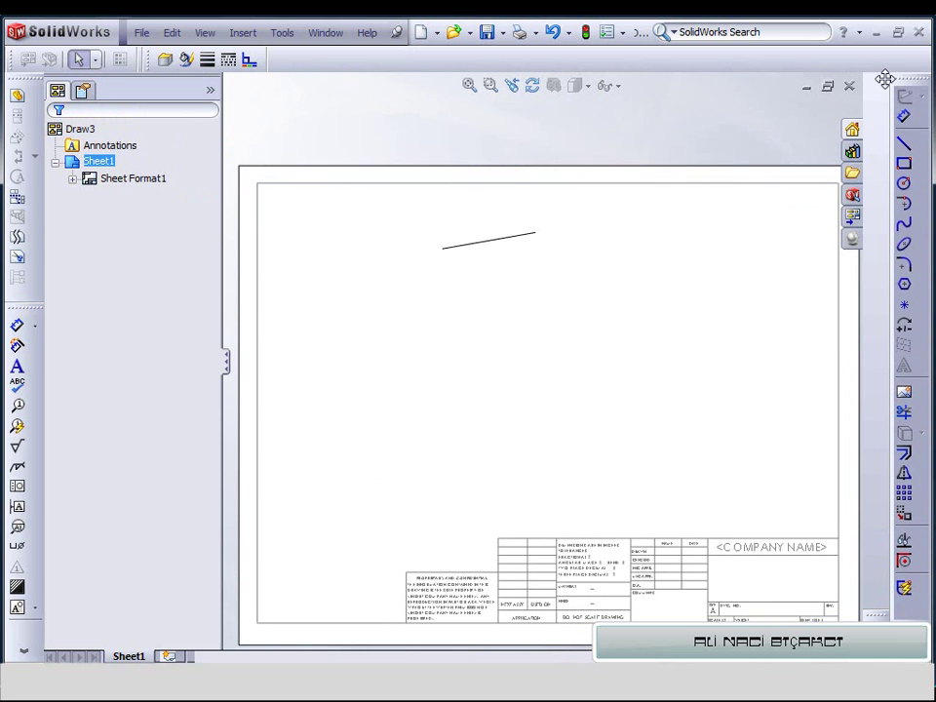
Step: Adjust the docked Sketch toolbar and zoom the sheet slightly before opening the Command Map help topic
{"action": "left_click_drag", "start_coordinate": [885, 78], "coordinate": [896, 107]}
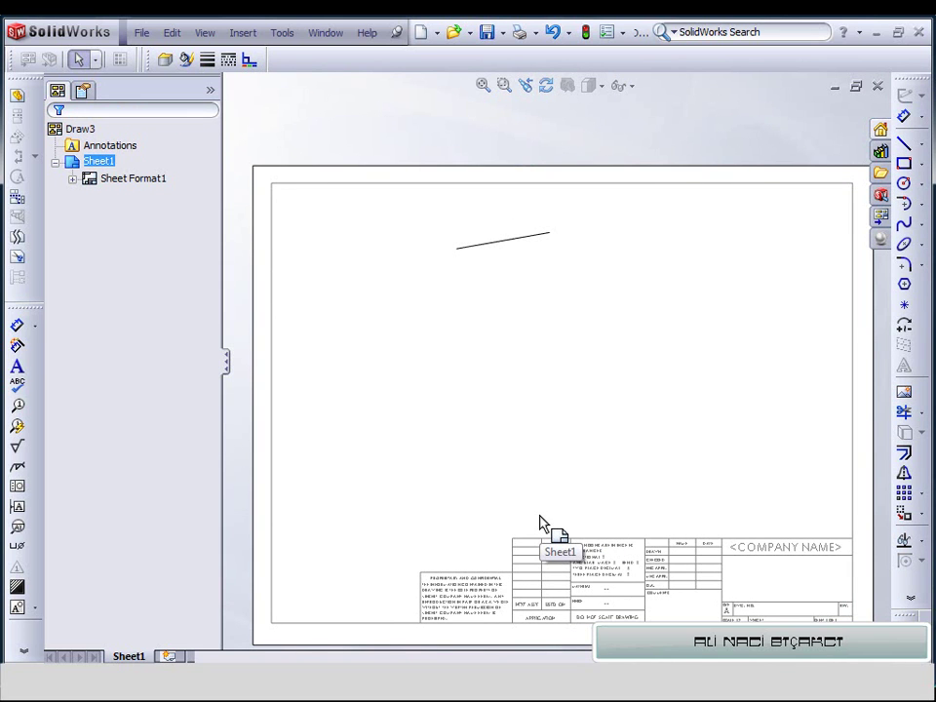
{"action": "mouse_move", "coordinate": [539, 523]}
{"action": "left_mouse_down"}
{"action": "mouse_move", "coordinate": [566, 285]}
{"action": "mouse_move", "coordinate": [484, 309]}
{"action": "mouse_move", "coordinate": [435, 330]}
{"action": "mouse_move", "coordinate": [437, 339]}
{"action": "left_mouse_up"}
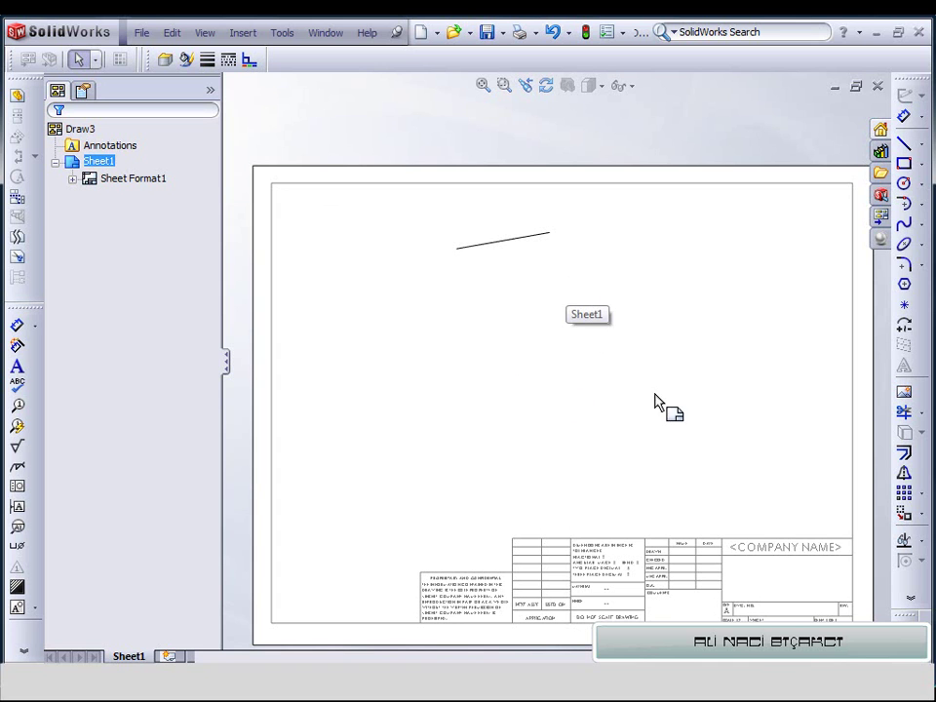
{"action": "scroll", "coordinate": [583, 377], "scroll_direction": "down", "scroll_amount": 1}
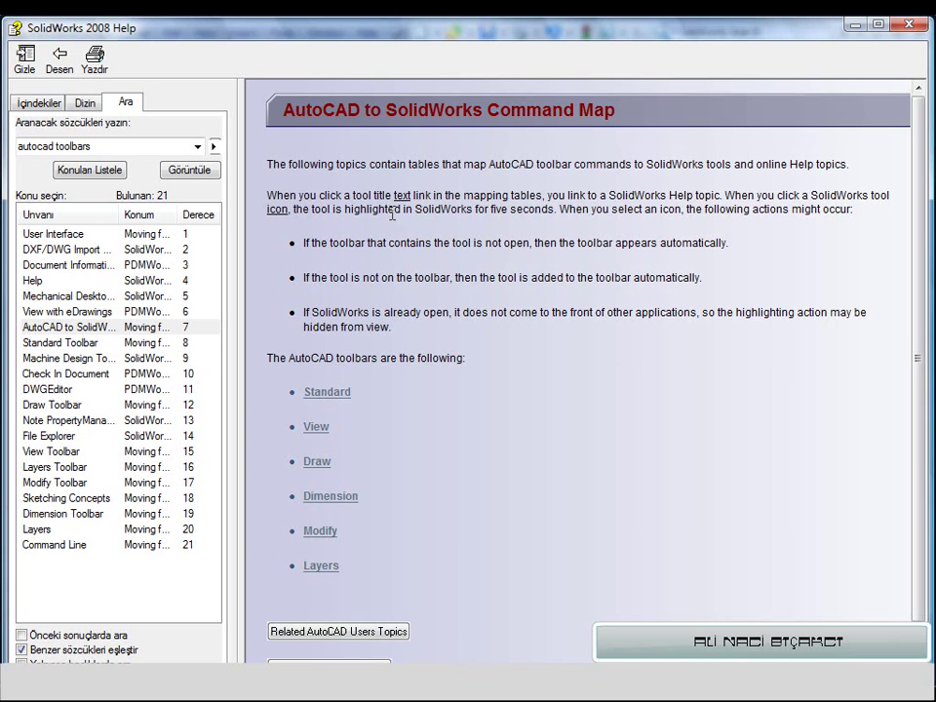
Step: Read the Command Map page, highlighting phrases, then open the Standard Toolbar comparison table
{"action": "scroll", "coordinate": [464, 266], "scroll_direction": "down", "scroll_amount": 1}
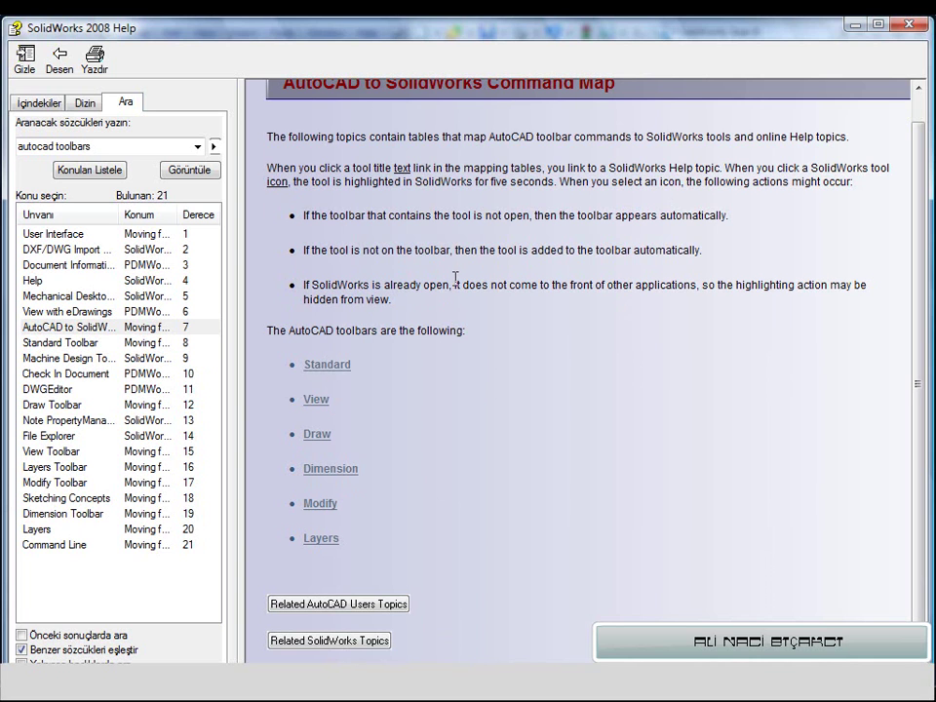
{"action": "left_click_drag", "start_coordinate": [462, 284], "coordinate": [423, 285]}
{"action": "left_click_drag", "start_coordinate": [360, 248], "coordinate": [369, 285]}
{"action": "left_click", "coordinate": [360, 327]}
{"action": "left_click_drag", "start_coordinate": [336, 330], "coordinate": [398, 331]}
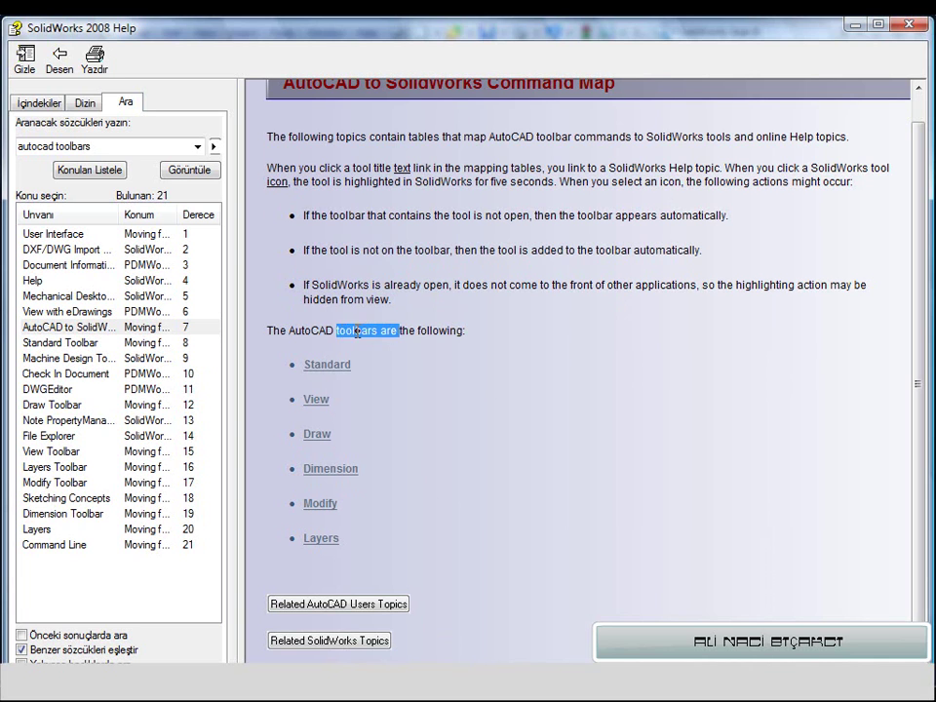
{"action": "left_click_drag", "start_coordinate": [451, 249], "coordinate": [396, 251]}
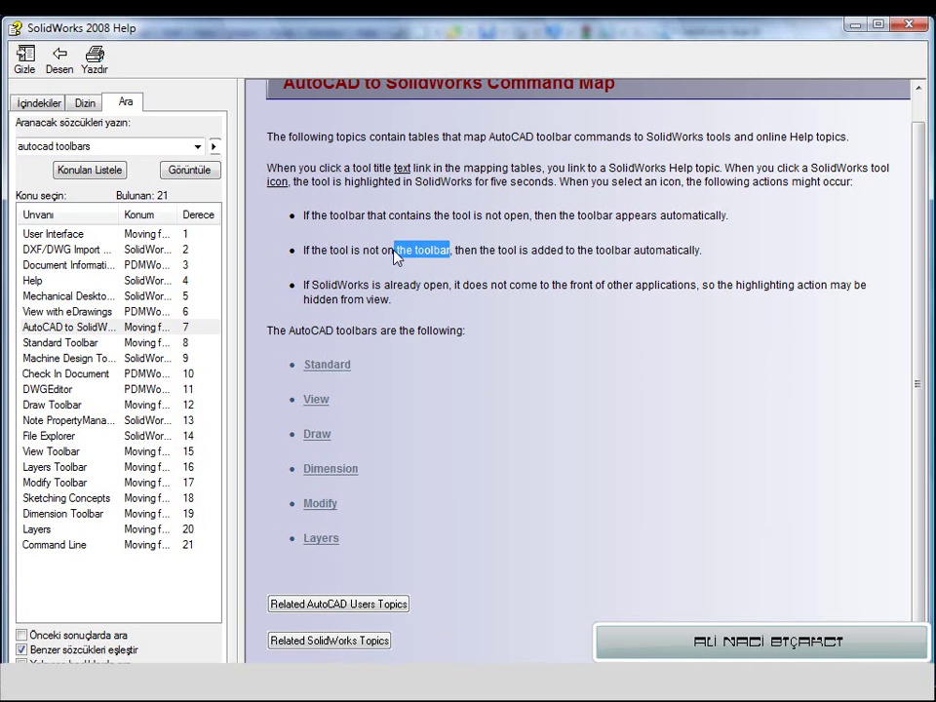
{"action": "double_click", "coordinate": [339, 251]}
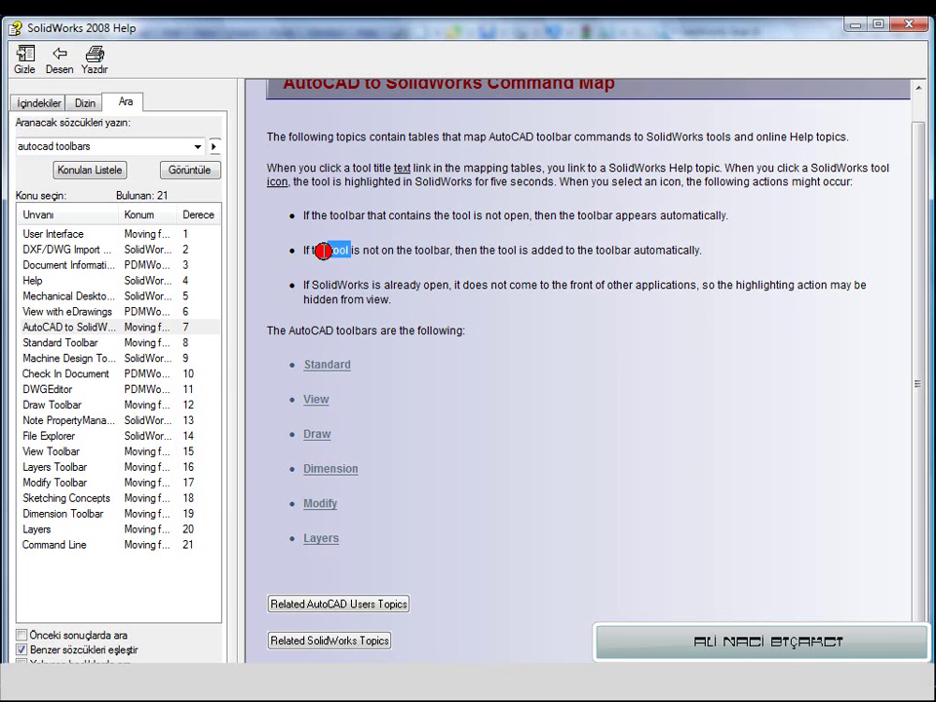
{"action": "left_click_drag", "start_coordinate": [366, 300], "coordinate": [305, 300]}
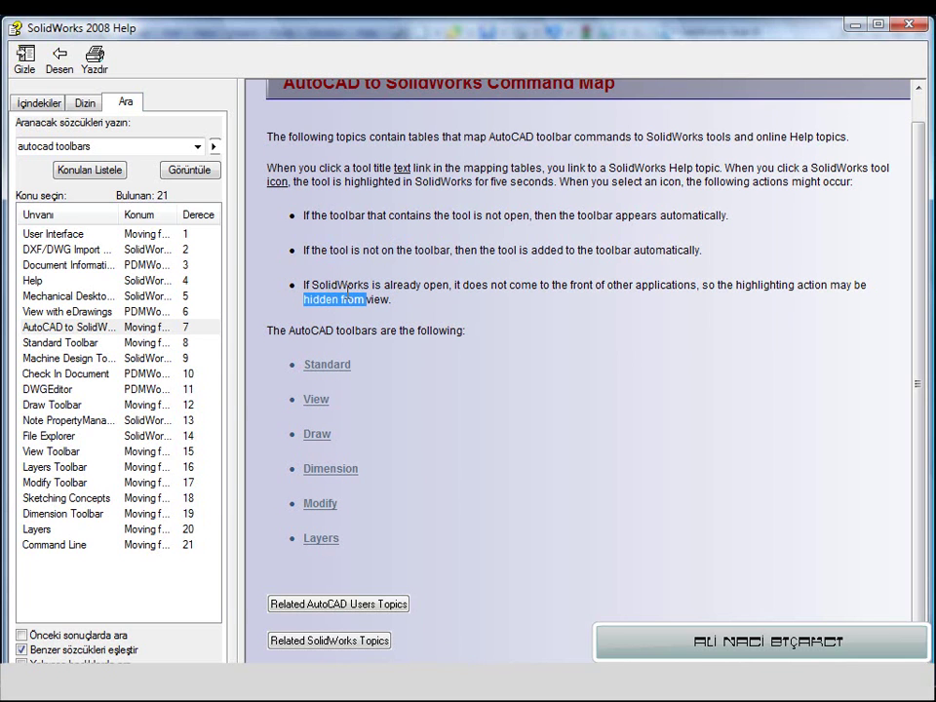
{"action": "left_click", "coordinate": [328, 370]}
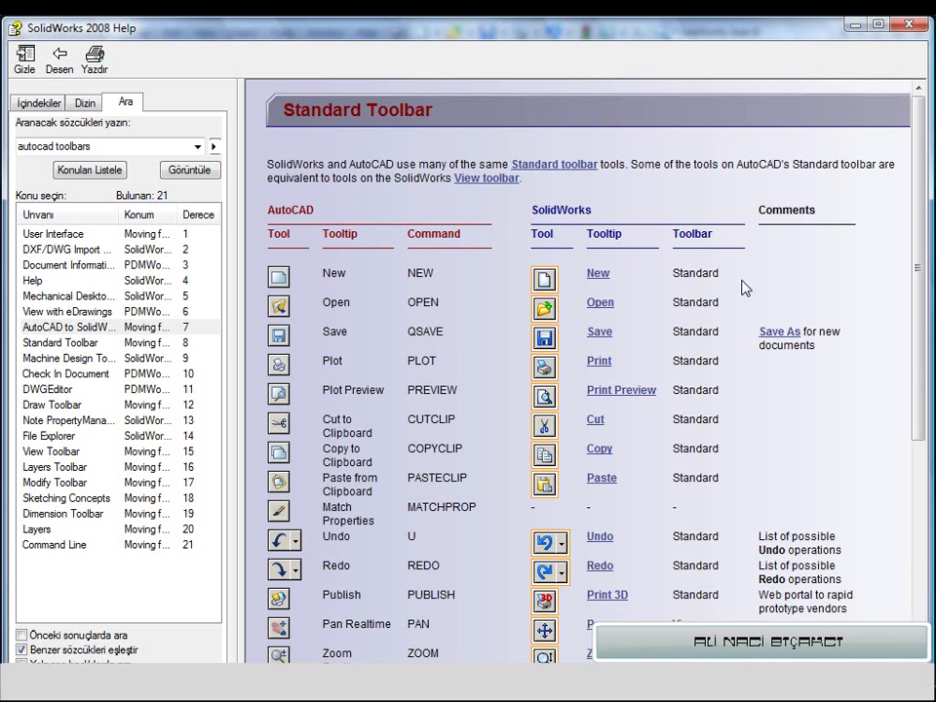
Step: Scroll through the Standard Toolbar table down to the TOOLPALETTES and HELP rows
{"action": "scroll", "coordinate": [741, 287], "scroll_direction": "down", "scroll_amount": 2}
{"action": "scroll", "coordinate": [689, 298], "scroll_direction": "down", "scroll_amount": 2}
{"action": "scroll", "coordinate": [706, 459], "scroll_direction": "up", "scroll_amount": 4}
{"action": "left_click_drag", "start_coordinate": [293, 216], "coordinate": [275, 213]}
{"action": "scroll", "coordinate": [324, 380], "scroll_direction": "down", "scroll_amount": 2}
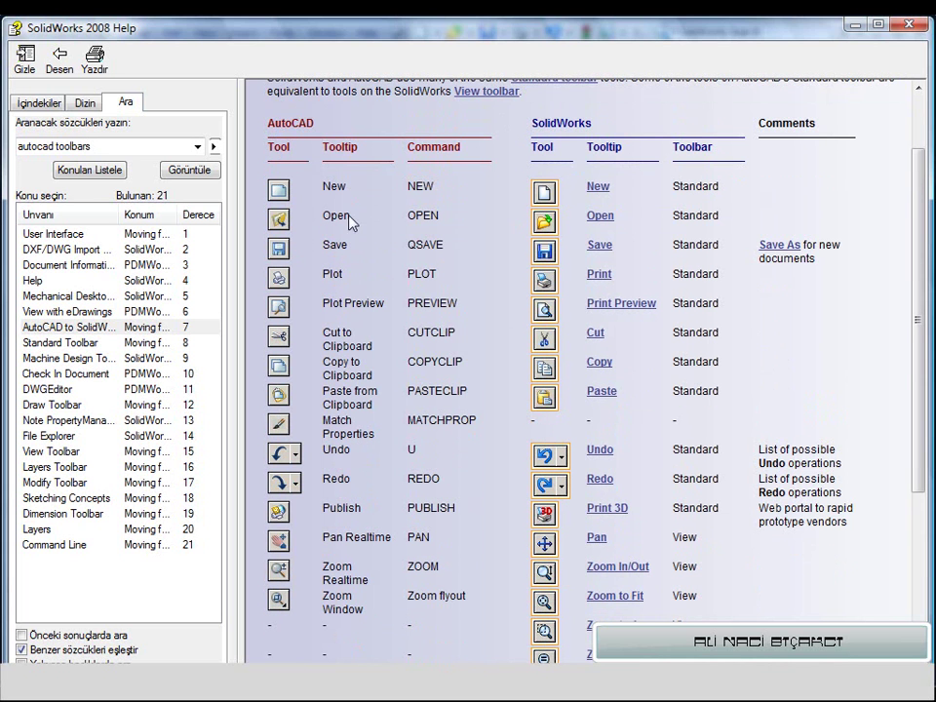
{"action": "scroll", "coordinate": [572, 428], "scroll_direction": "down", "scroll_amount": 2}
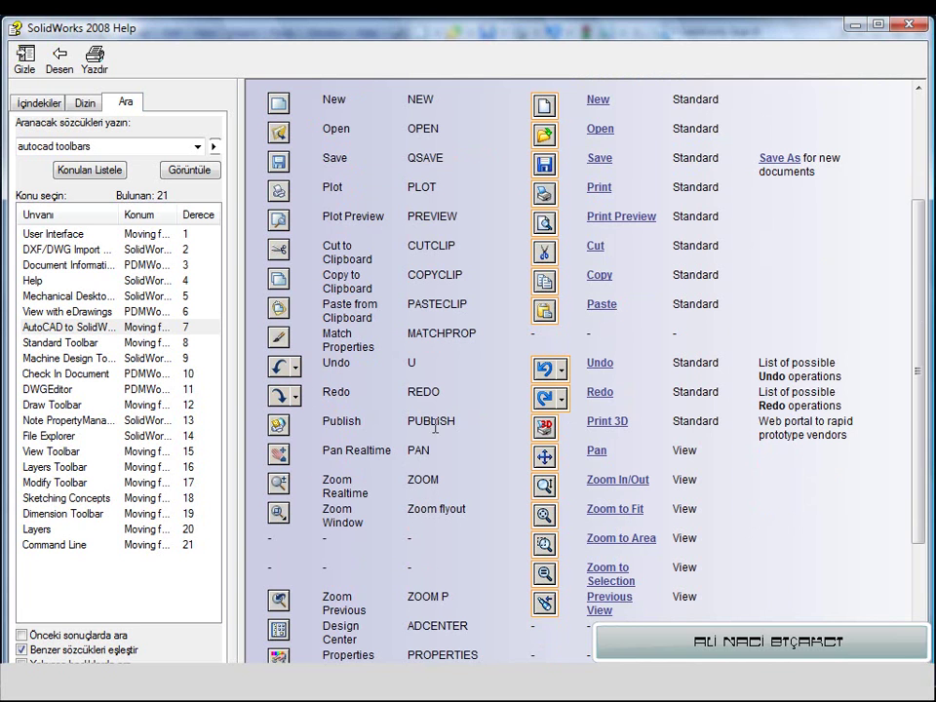
{"action": "scroll", "coordinate": [333, 514], "scroll_direction": "down", "scroll_amount": 1}
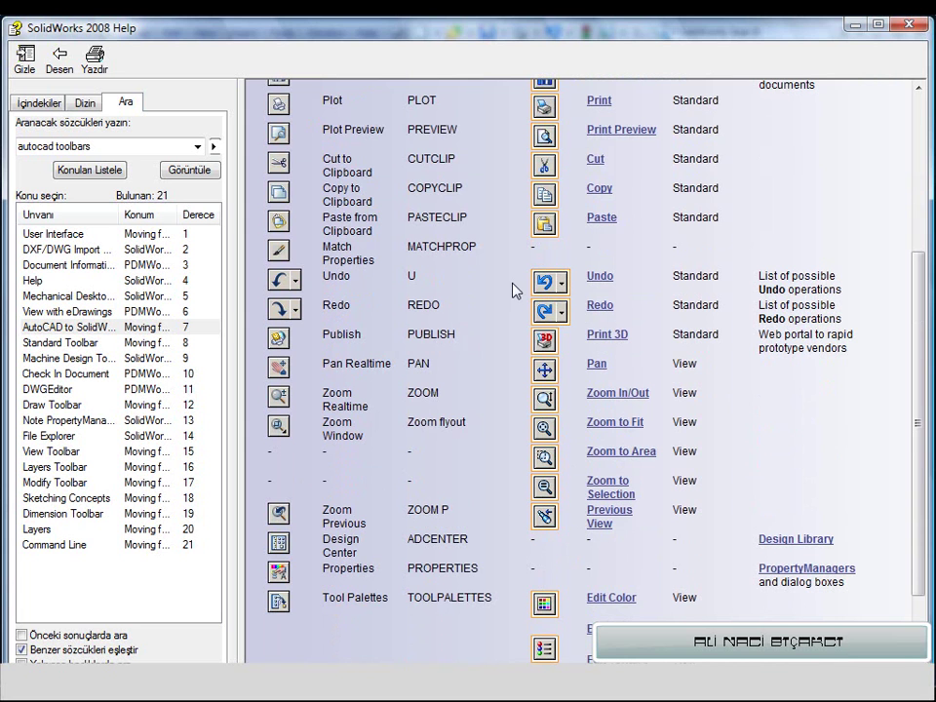
{"action": "scroll", "coordinate": [496, 389], "scroll_direction": "down", "scroll_amount": 1}
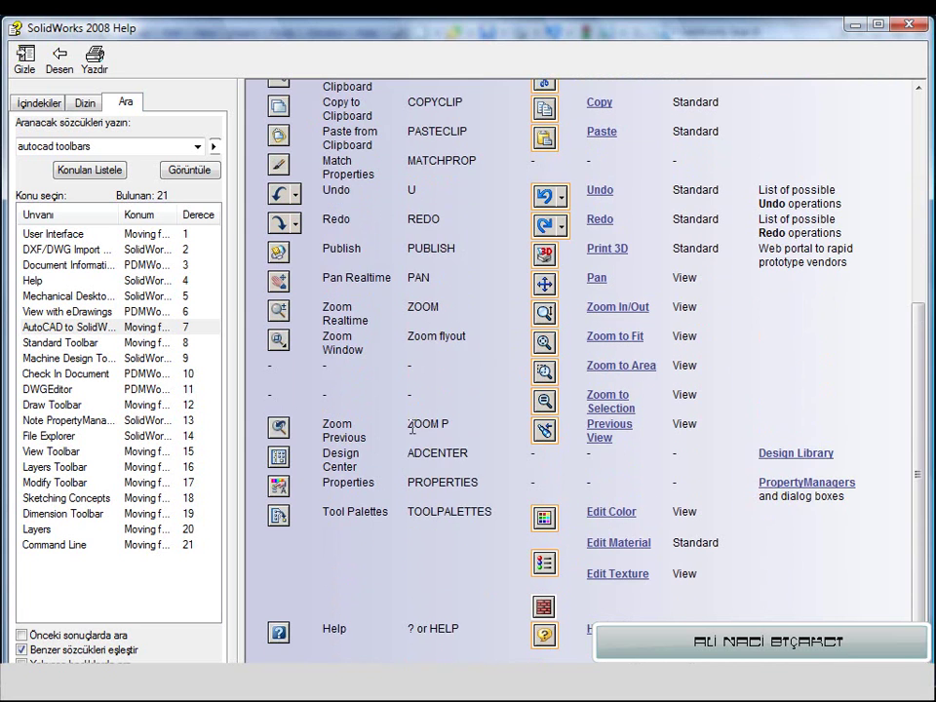
{"action": "scroll", "coordinate": [457, 397], "scroll_direction": "up", "scroll_amount": 4}
Step: Glance at the View Toolbar table, then open the Draw Toolbar table mapping LINE, XLINE, PLINE and POLYGON
{"action": "key", "text": "alt+Left"}
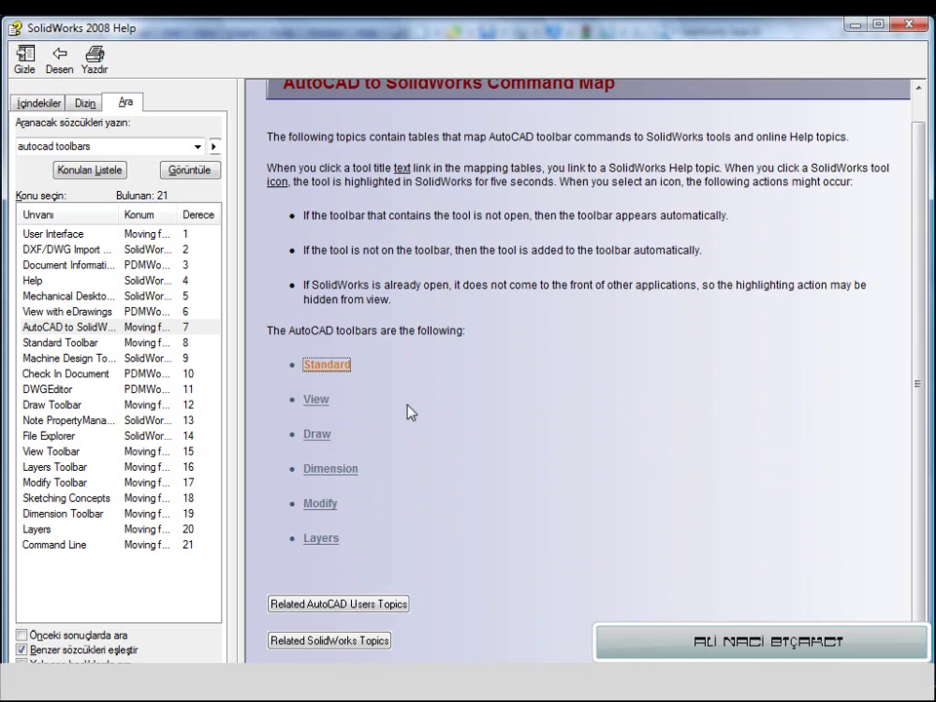
{"action": "left_click", "coordinate": [325, 396]}
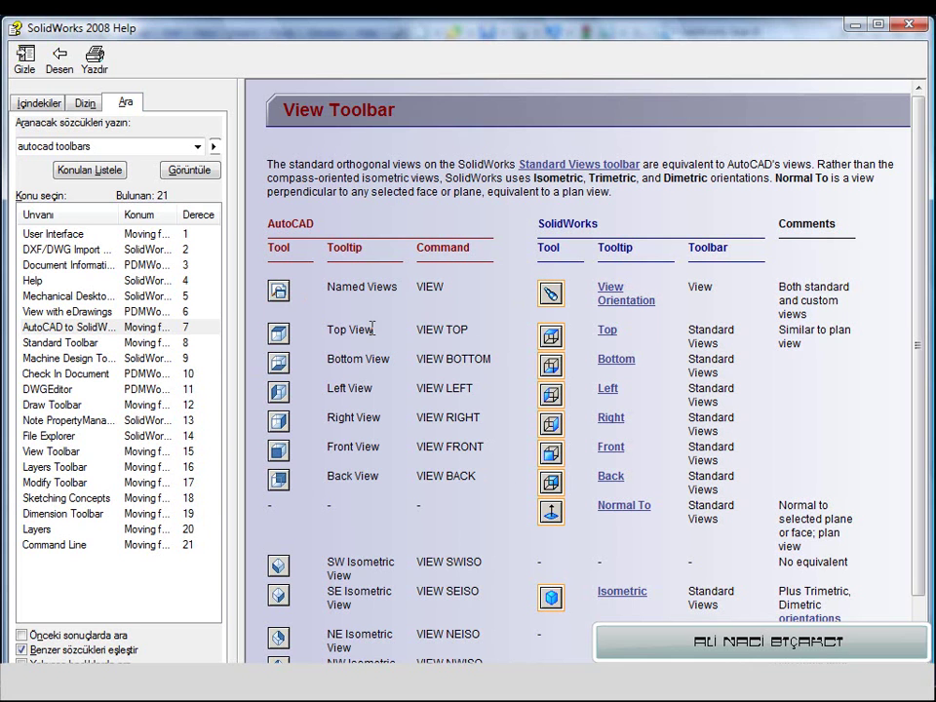
{"action": "scroll", "coordinate": [443, 489], "scroll_direction": "down", "scroll_amount": 1}
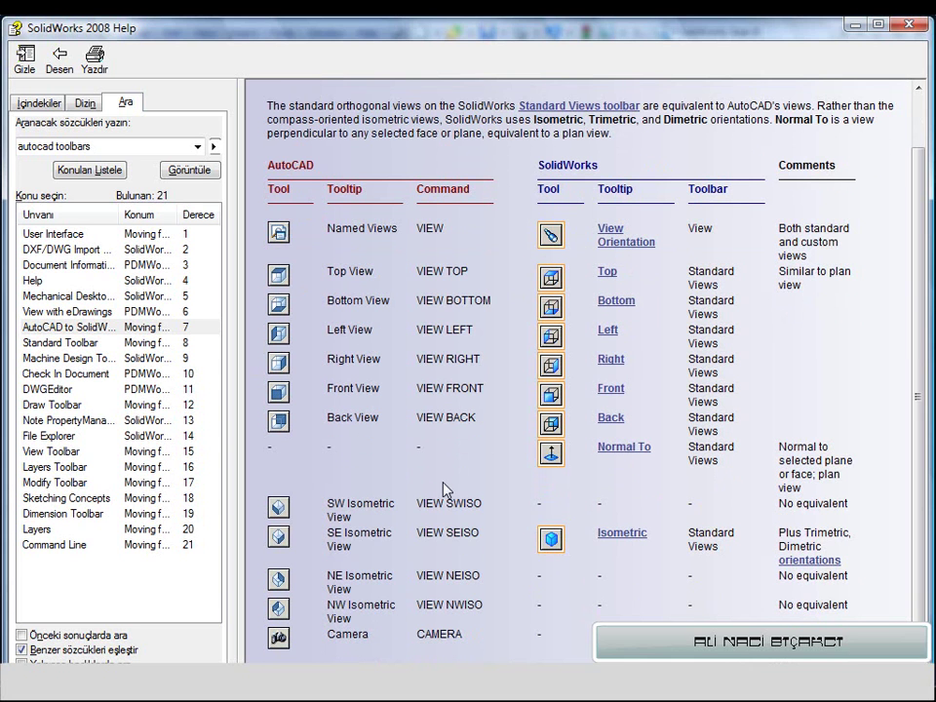
{"action": "key", "text": "alt+Left"}
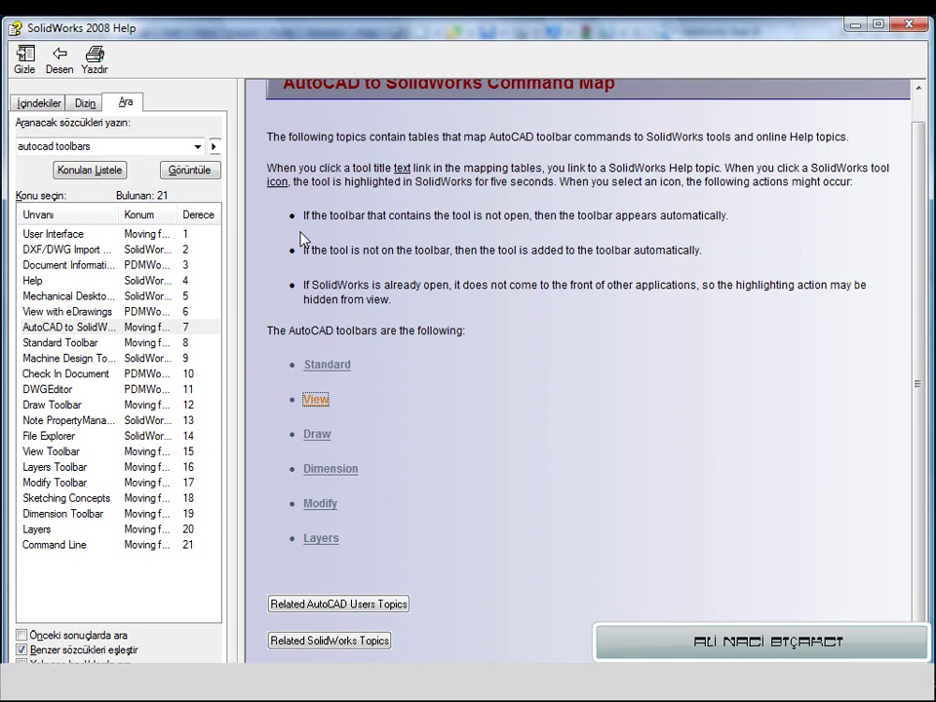
{"action": "left_click", "coordinate": [319, 435]}
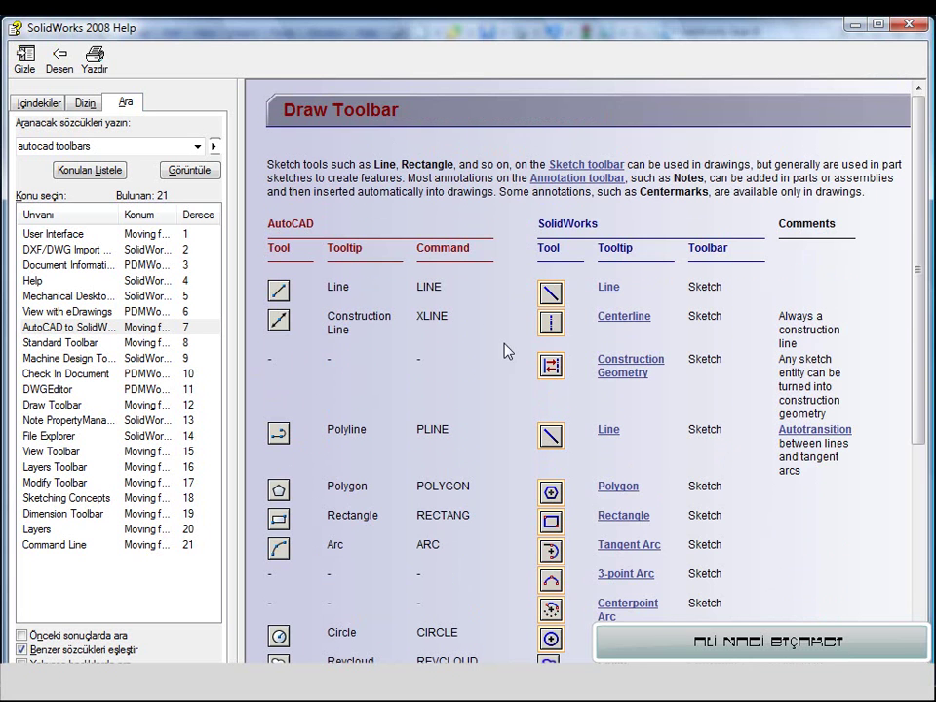
Step: Review the Draw Toolbar table's Spline and Ellipse rows, close Help and select the 85.14-long line
{"action": "scroll", "coordinate": [502, 335], "scroll_direction": "down", "scroll_amount": 3}
{"action": "scroll", "coordinate": [497, 334], "scroll_direction": "up", "scroll_amount": 2}
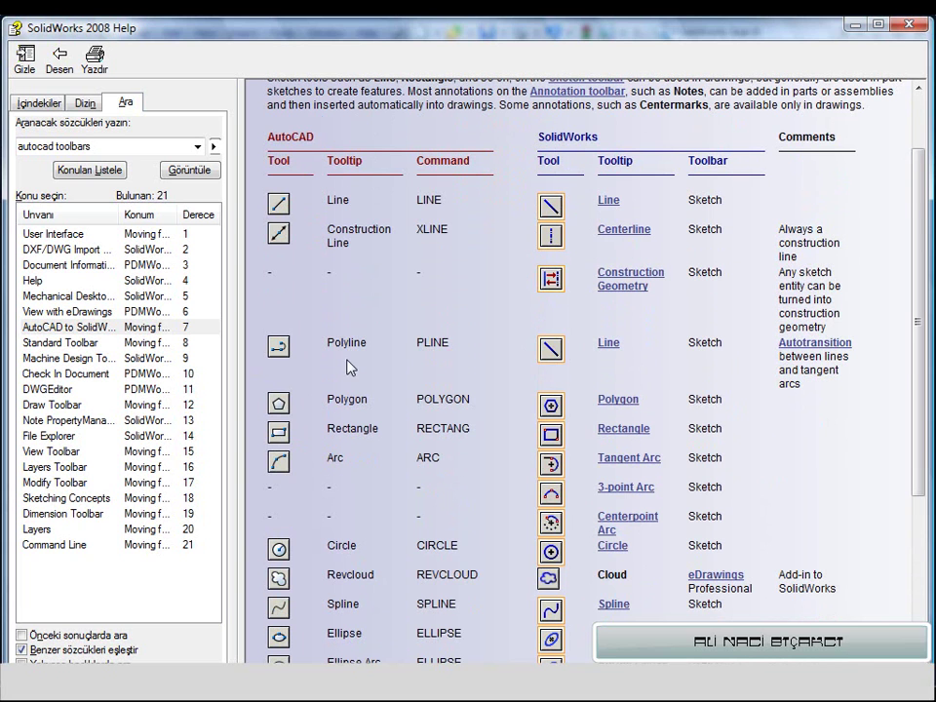
{"action": "scroll", "coordinate": [353, 351], "scroll_direction": "down", "scroll_amount": 2}
{"action": "scroll", "coordinate": [514, 357], "scroll_direction": "down", "scroll_amount": 2}
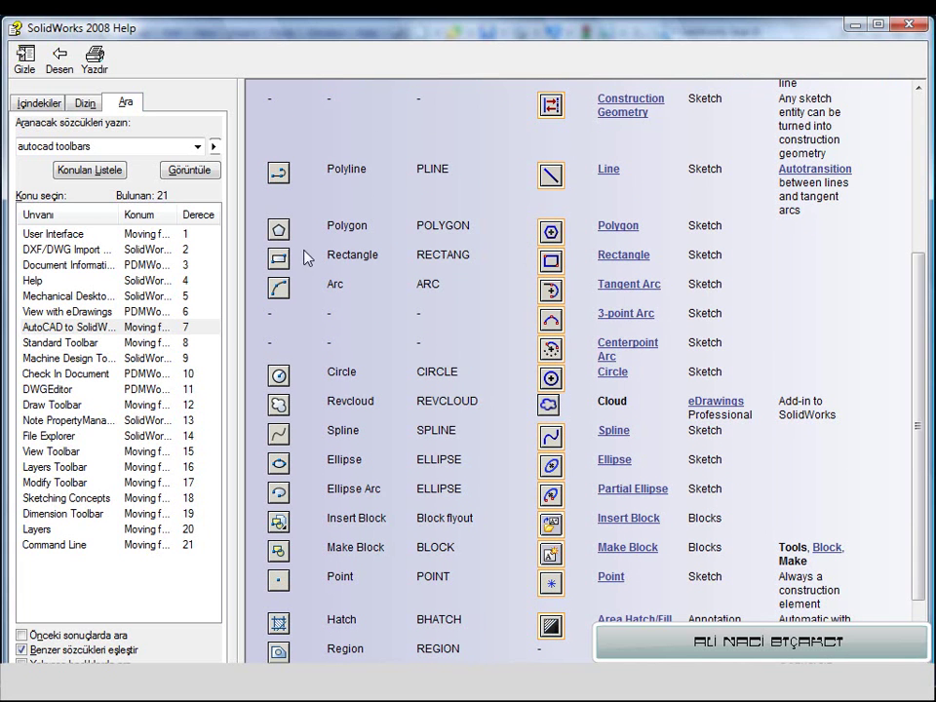
{"action": "scroll", "coordinate": [366, 384], "scroll_direction": "down", "scroll_amount": 2}
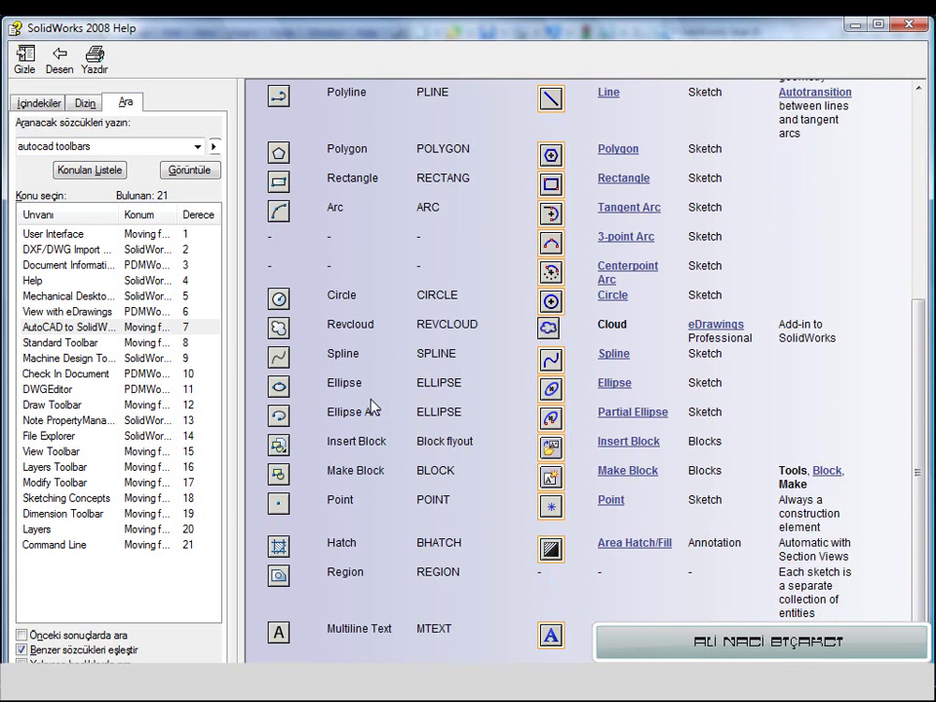
{"action": "left_click_drag", "start_coordinate": [366, 380], "coordinate": [353, 365]}
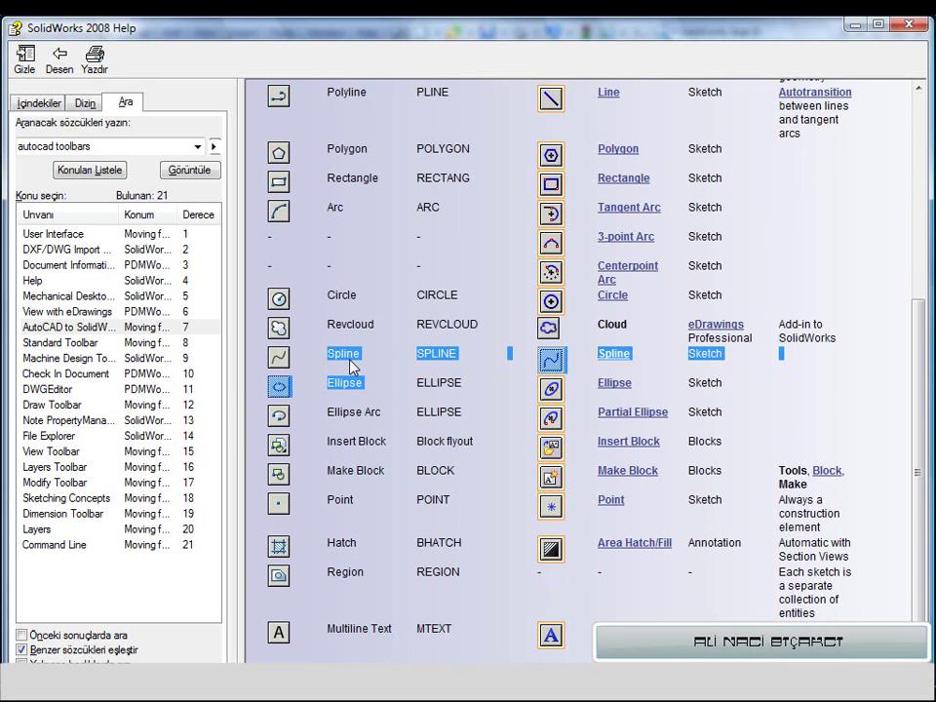
{"action": "left_click", "coordinate": [379, 341]}
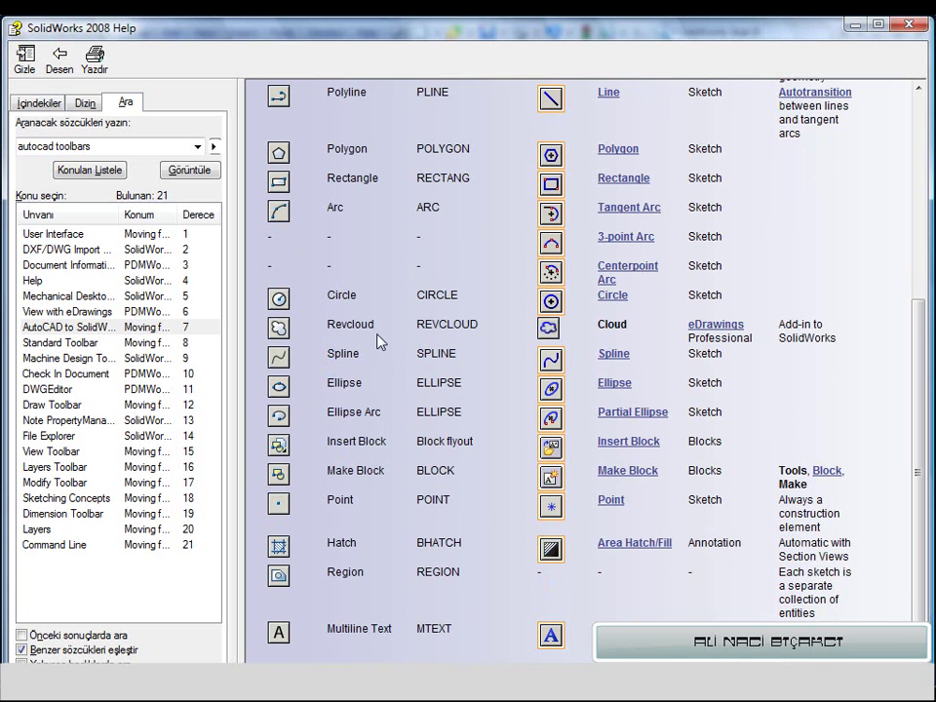
{"action": "left_click", "coordinate": [911, 29]}
{"action": "left_click", "coordinate": [492, 225]}
Step: Drag the line's right endpoint down so the line lies horizontal
{"action": "left_click", "coordinate": [587, 324]}
{"action": "left_click", "coordinate": [503, 222]}
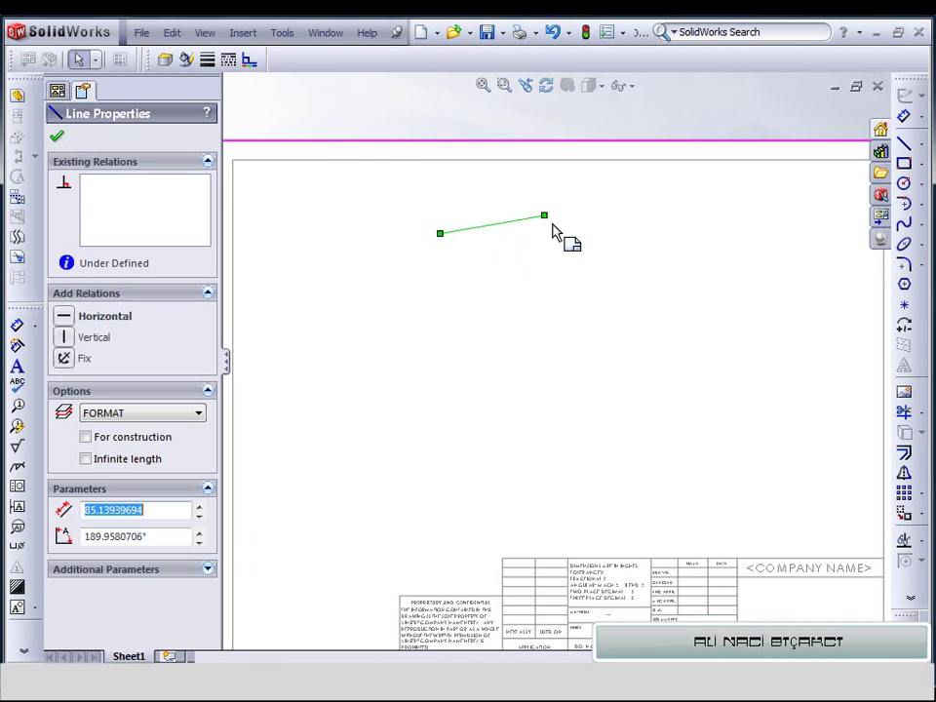
{"action": "left_click_drag", "start_coordinate": [544, 216], "coordinate": [544, 233]}
{"action": "left_click", "coordinate": [591, 230]}
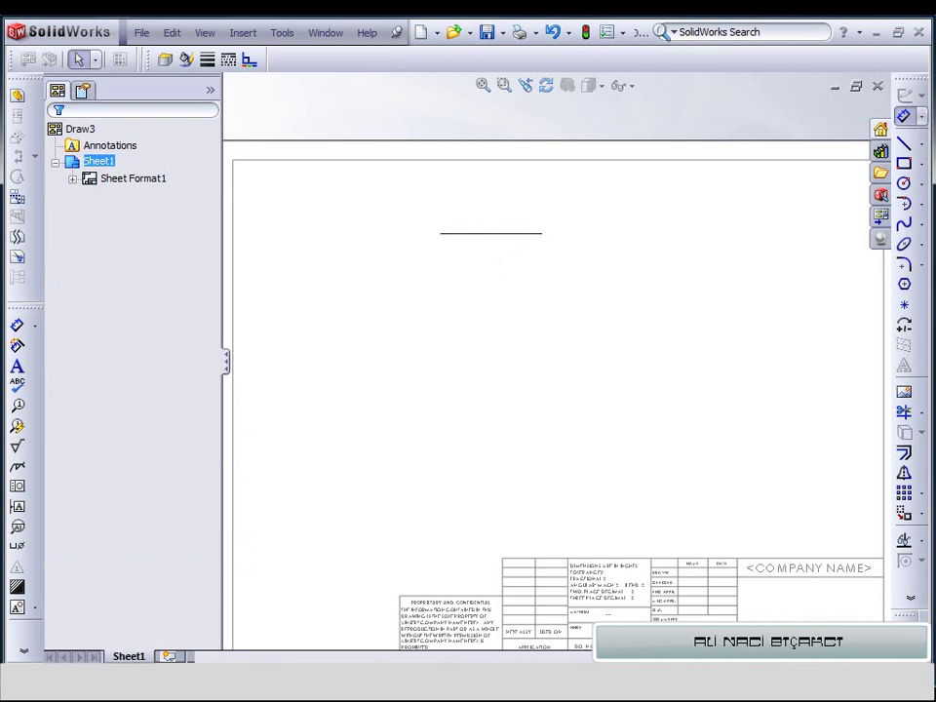
Step: Give the horizontal line a 100 mm length dimension with Smart Dimension
{"action": "left_click", "coordinate": [904, 115]}
{"action": "left_click", "coordinate": [470, 233]}
{"action": "left_click", "coordinate": [481, 206]}
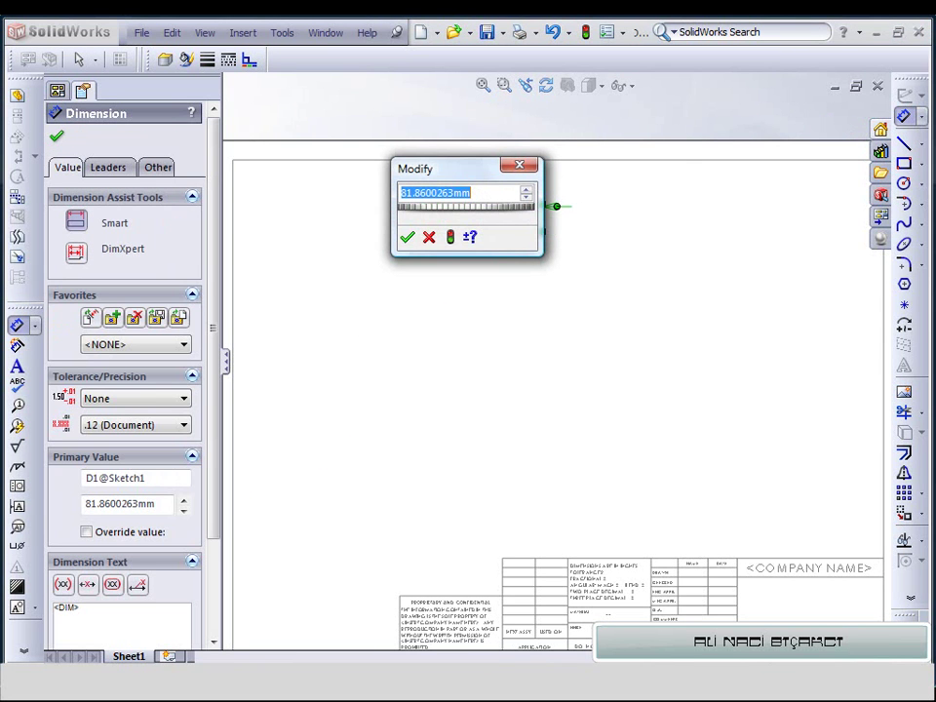
{"action": "type", "text": "100"}
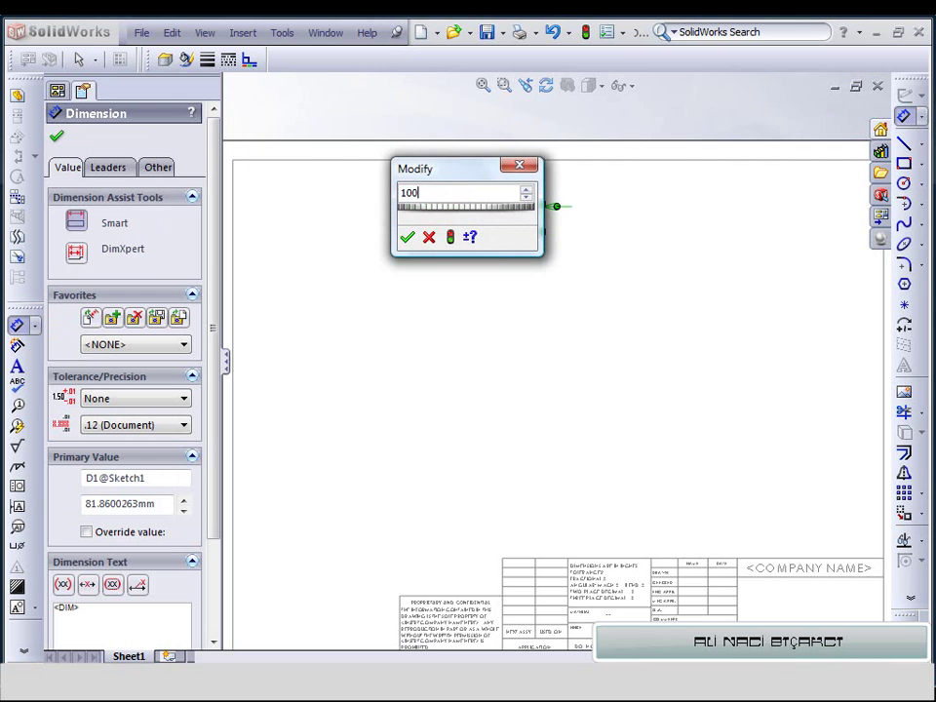
{"action": "key", "text": "Return"}
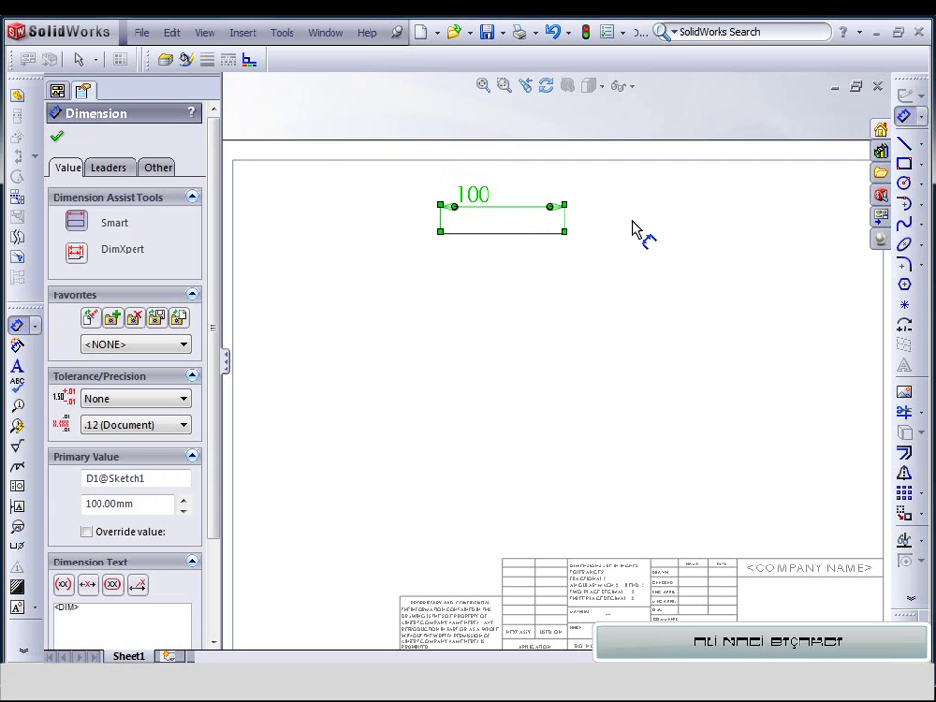
{"action": "left_click", "coordinate": [671, 294]}
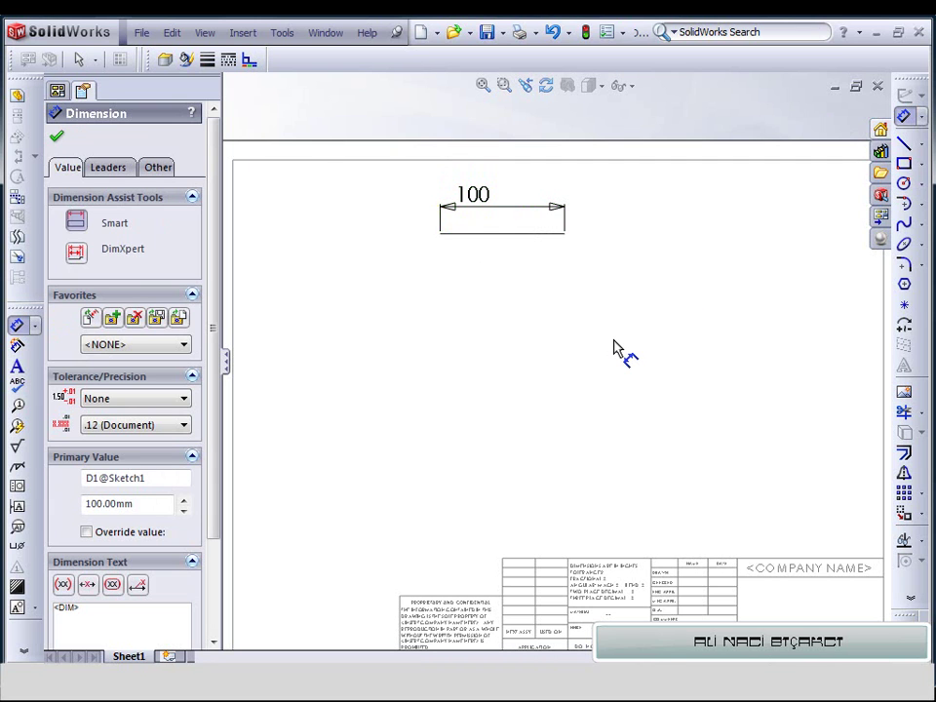
{"action": "scroll", "coordinate": [545, 389], "scroll_direction": "up", "scroll_amount": 1}
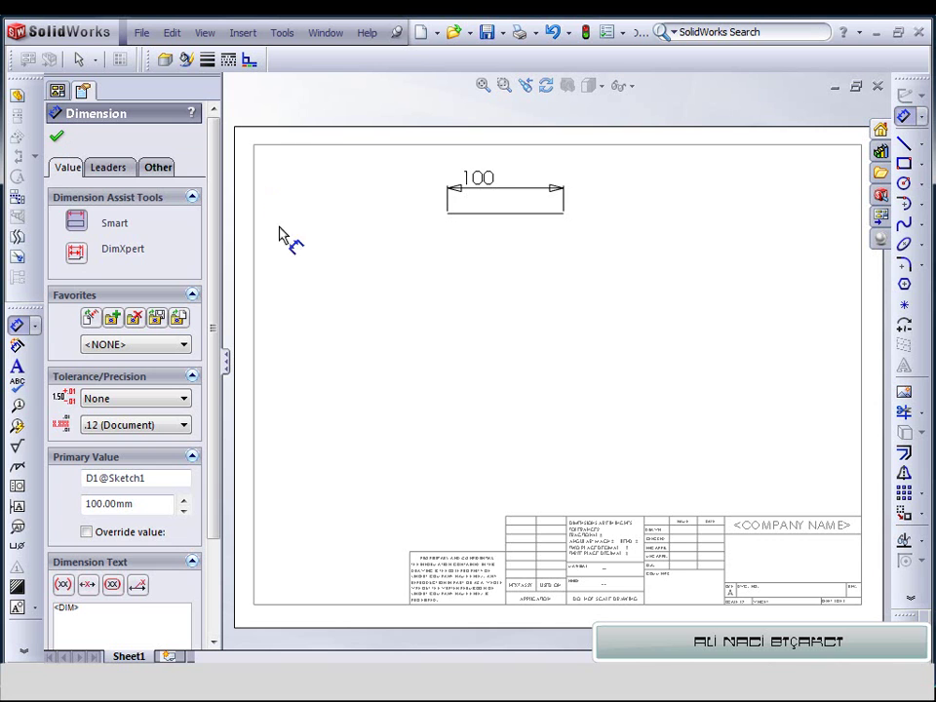
Step: Reopen the recently used drawing 'sketch örnek çizim' from the File menu's recent files
{"action": "left_click", "coordinate": [225, 360]}
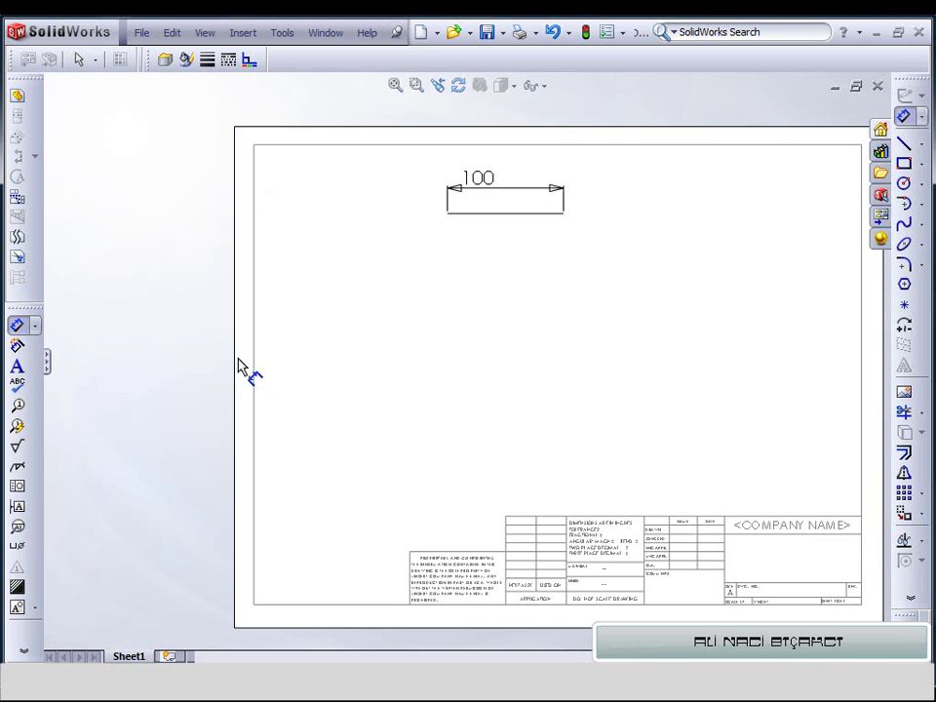
{"action": "middle_click_drag", "start_coordinate": [519, 322], "coordinate": [472, 325], "text": "ctrl"}
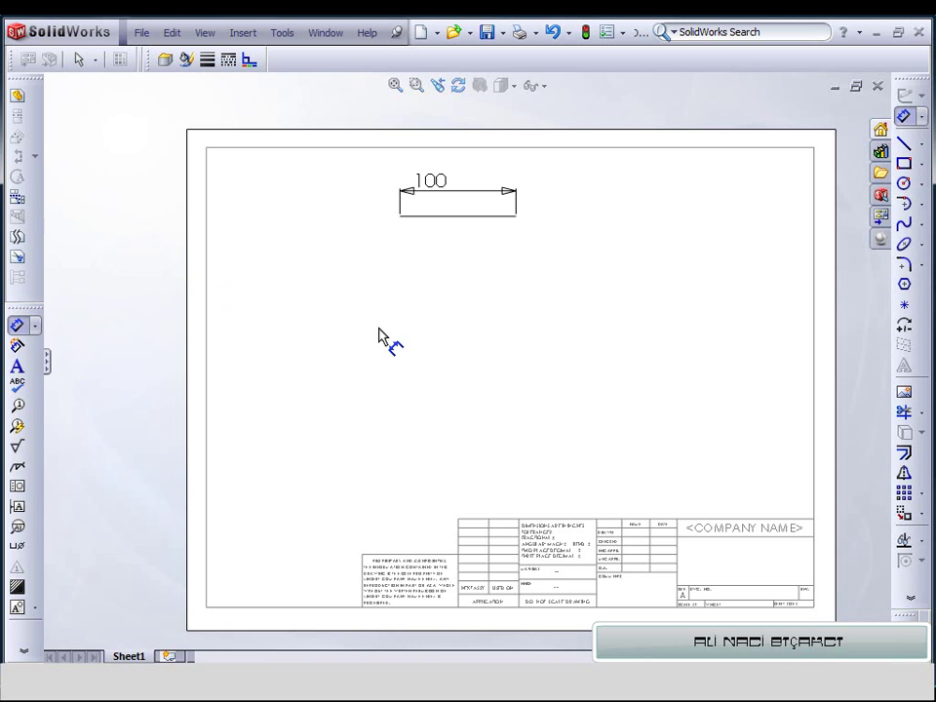
{"action": "scroll", "coordinate": [478, 385], "scroll_direction": "down", "scroll_amount": 1}
{"action": "middle_click_drag", "start_coordinate": [497, 378], "coordinate": [497, 447]}
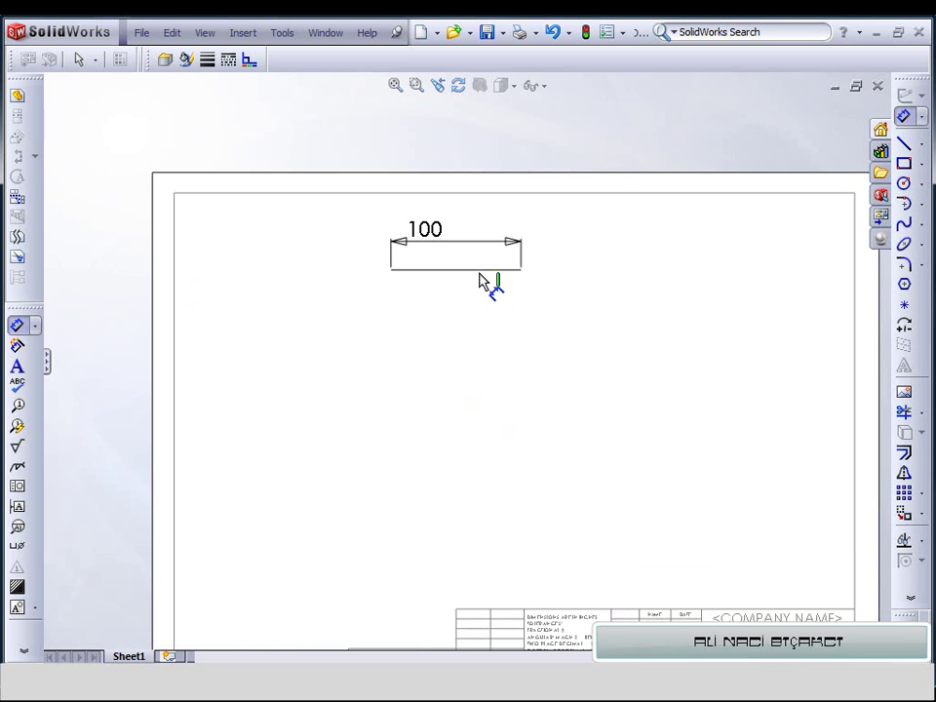
{"action": "left_click", "coordinate": [142, 32]}
{"action": "left_click", "coordinate": [225, 359]}
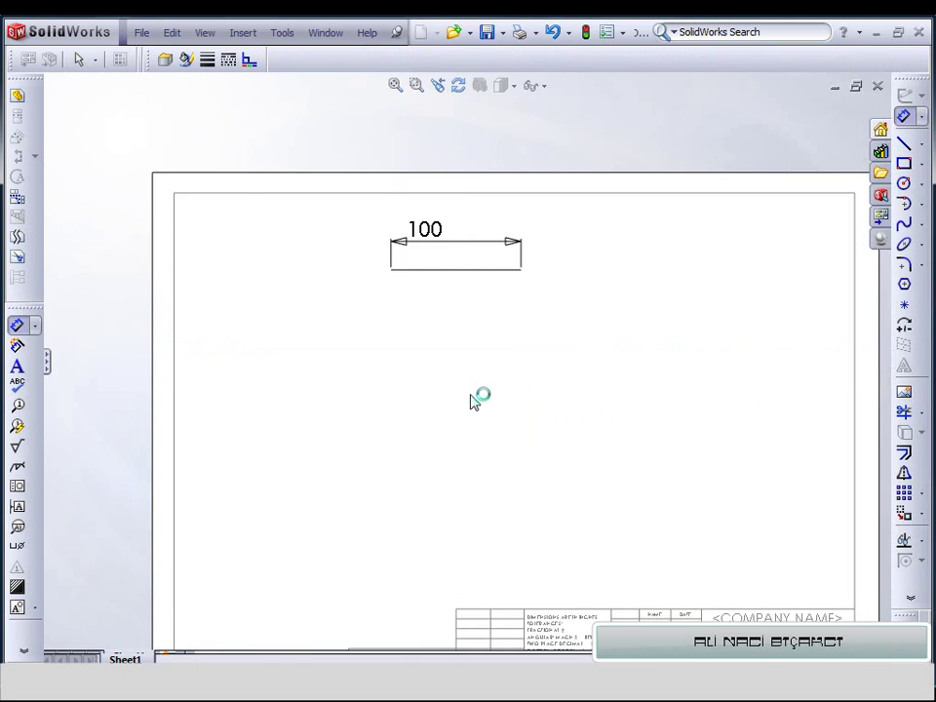
{"action": "left_click", "coordinate": [587, 381]}
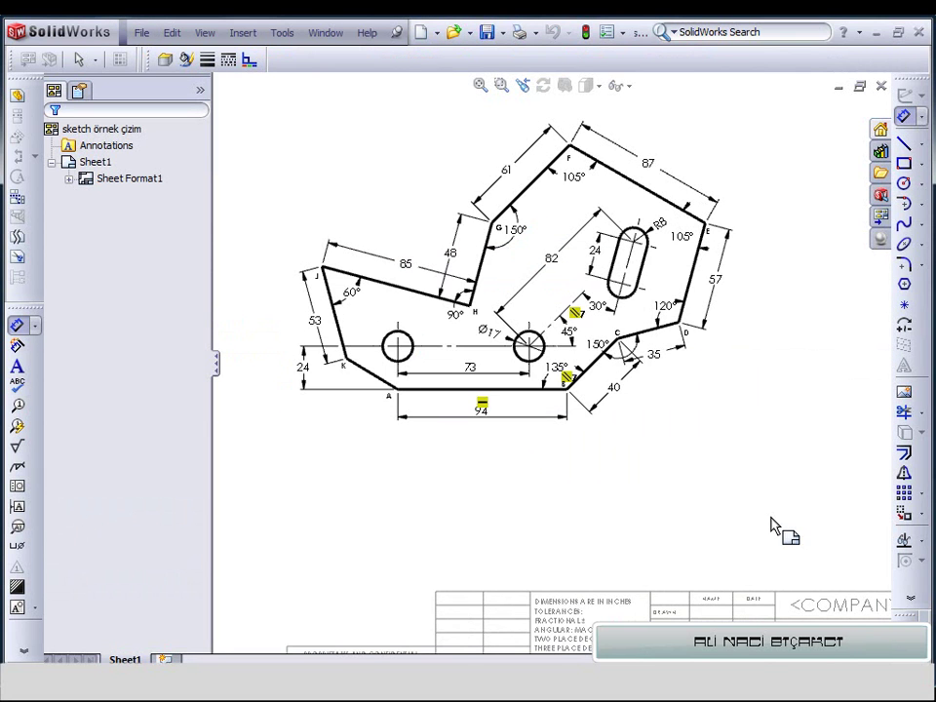
{"action": "middle_click_drag", "start_coordinate": [725, 489], "coordinate": [628, 539]}
{"action": "scroll", "coordinate": [543, 495], "scroll_direction": "down", "scroll_amount": 2}
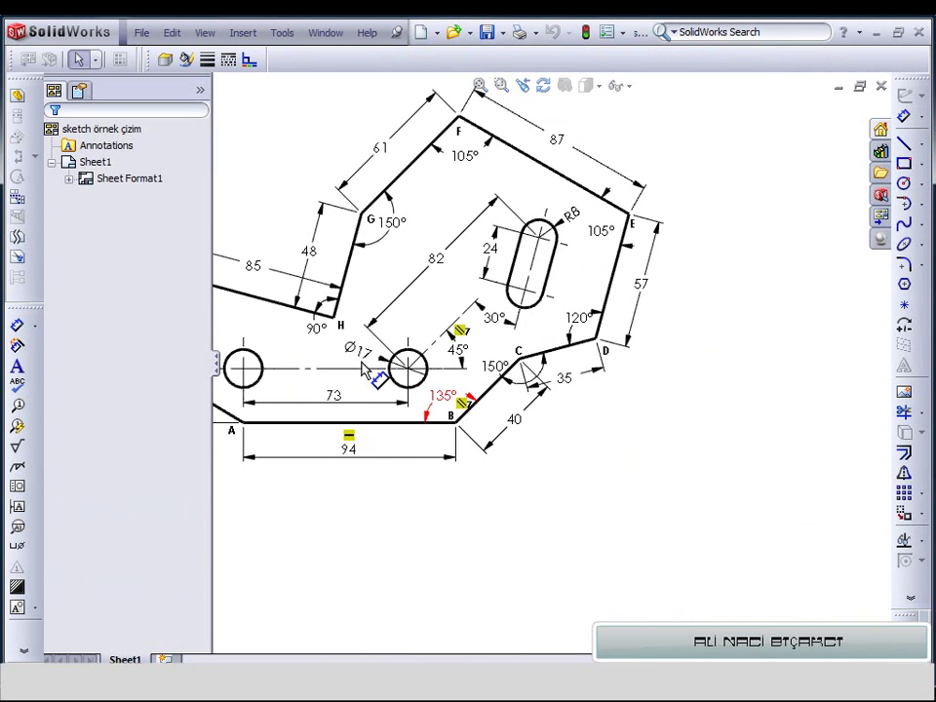
{"action": "left_click", "coordinate": [217, 363]}
{"action": "middle_click_drag", "start_coordinate": [483, 548], "coordinate": [516, 581]}
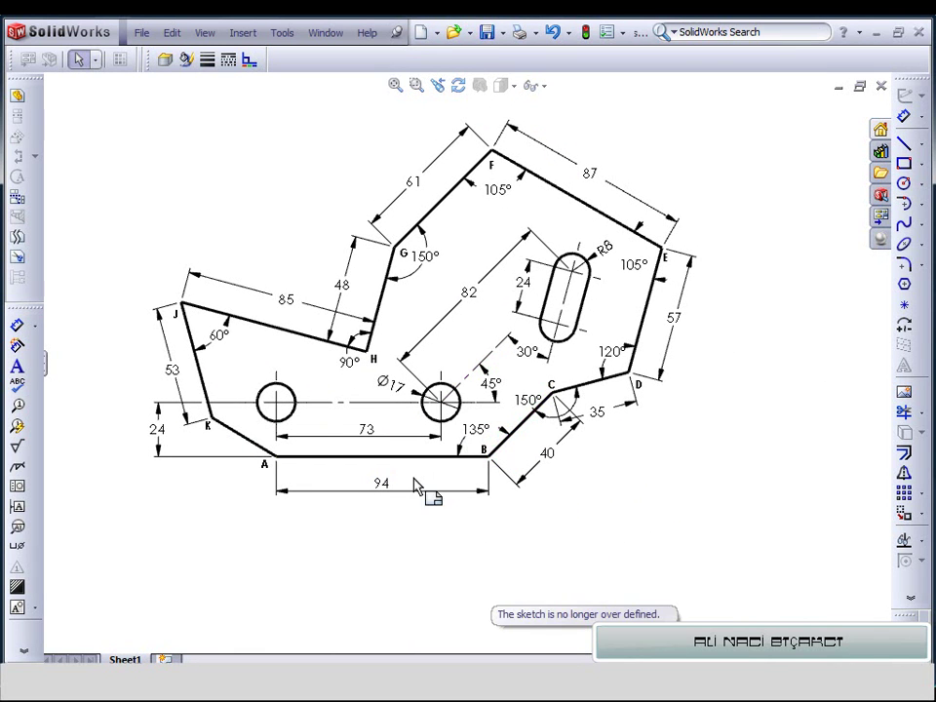
{"action": "key", "text": "f"}
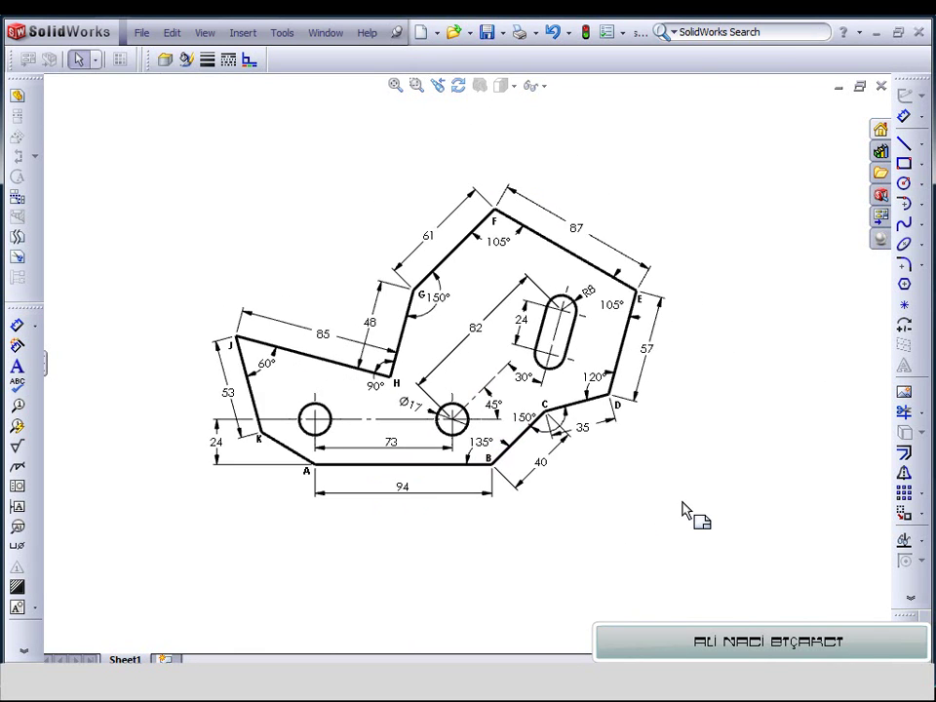
{"action": "middle_click_drag", "start_coordinate": [679, 439], "coordinate": [616, 465]}
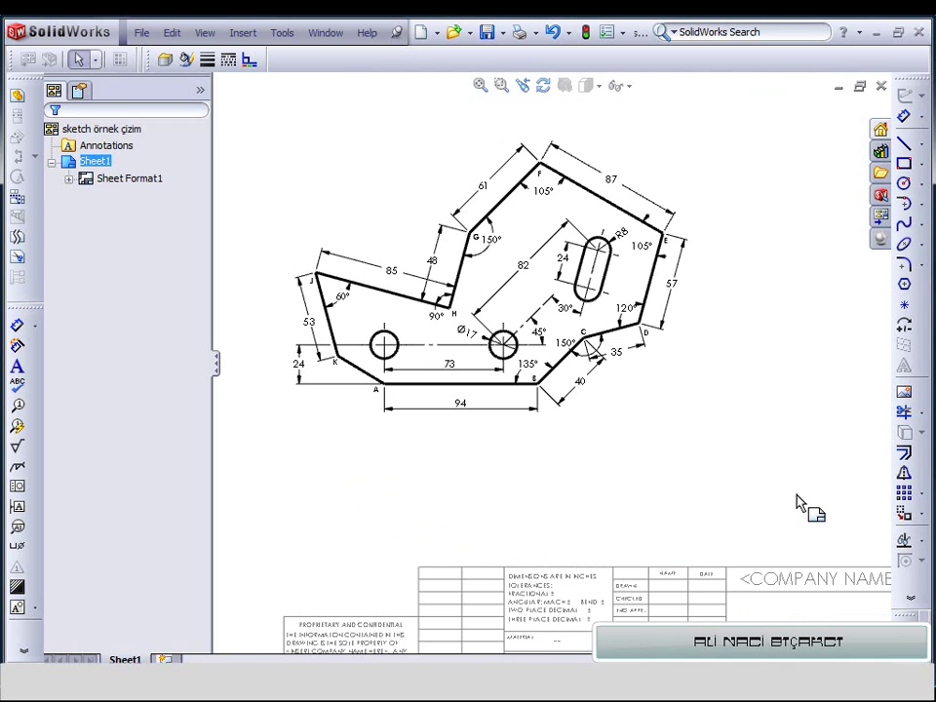
Step: Move all of the sketch's lines and dimensions up and to the left with Move Entities
{"action": "left_click", "coordinate": [921, 540]}
{"action": "left_click", "coordinate": [920, 515]}
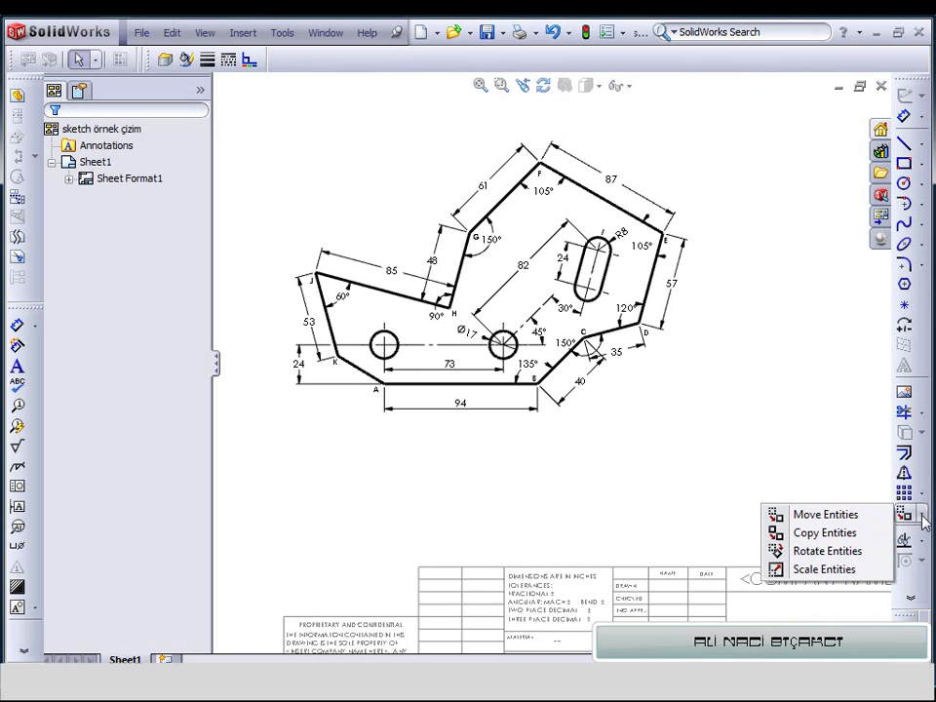
{"action": "left_click", "coordinate": [863, 514]}
{"action": "key", "text": "f"}
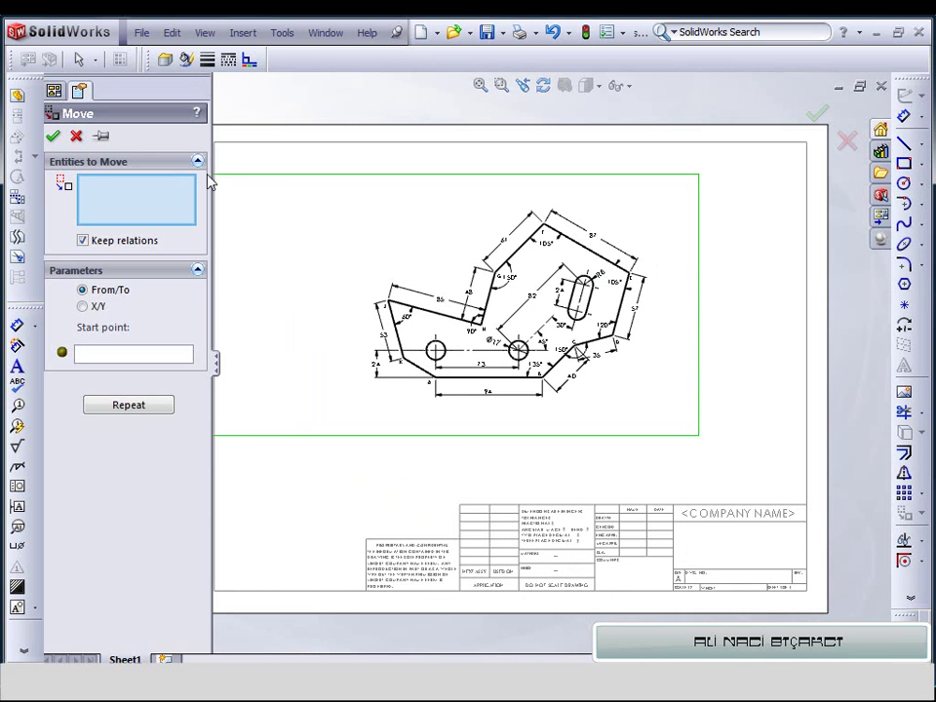
{"action": "left_click_drag", "start_coordinate": [291, 188], "coordinate": [683, 420]}
{"action": "left_click", "coordinate": [137, 352]}
{"action": "left_click", "coordinate": [512, 328]}
{"action": "key", "text": "z"}
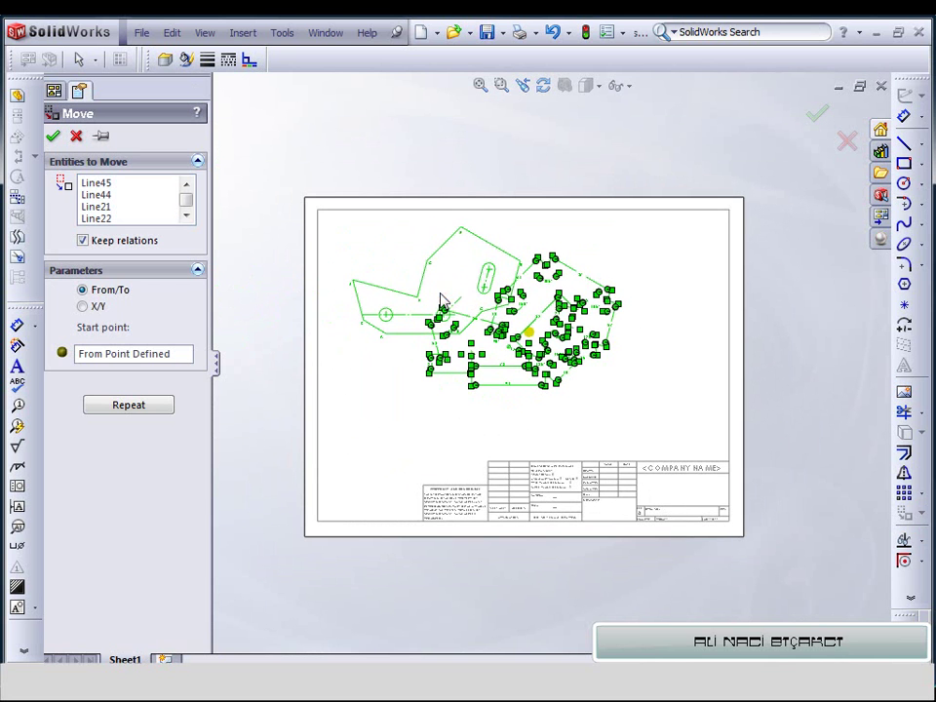
{"action": "left_click", "coordinate": [440, 301]}
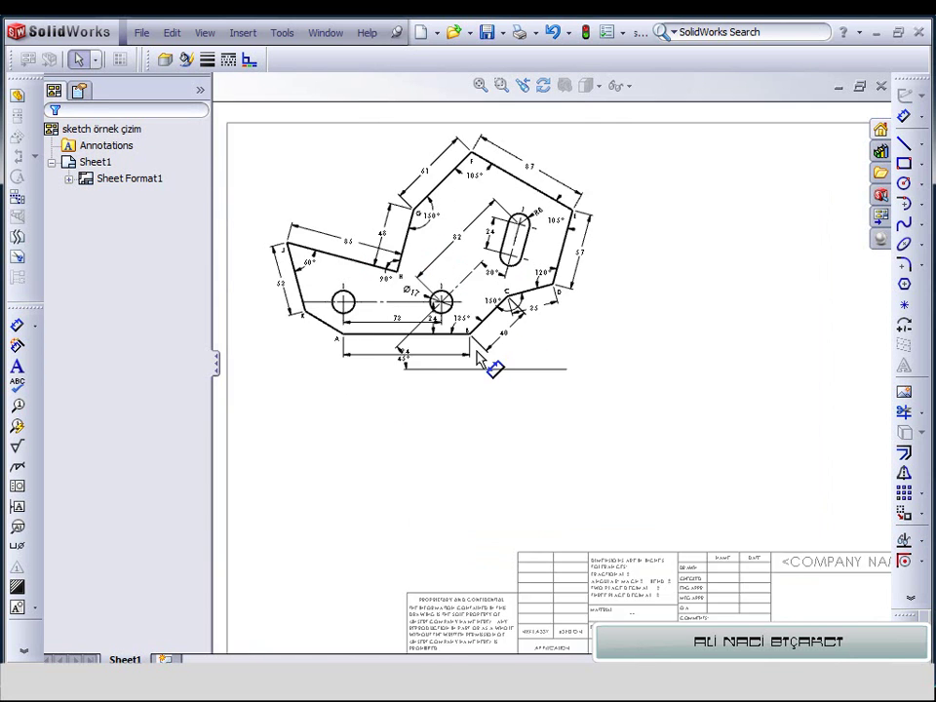
Step: Cancel the stray 45° angle dimension edit and zoom back in on the moved sketch
{"action": "scroll", "coordinate": [491, 365], "scroll_direction": "down", "scroll_amount": 3}
{"action": "scroll", "coordinate": [532, 409], "scroll_direction": "down", "scroll_amount": 2}
{"action": "left_click_drag", "start_coordinate": [527, 390], "coordinate": [493, 388]}
{"action": "key", "text": "Escape"}
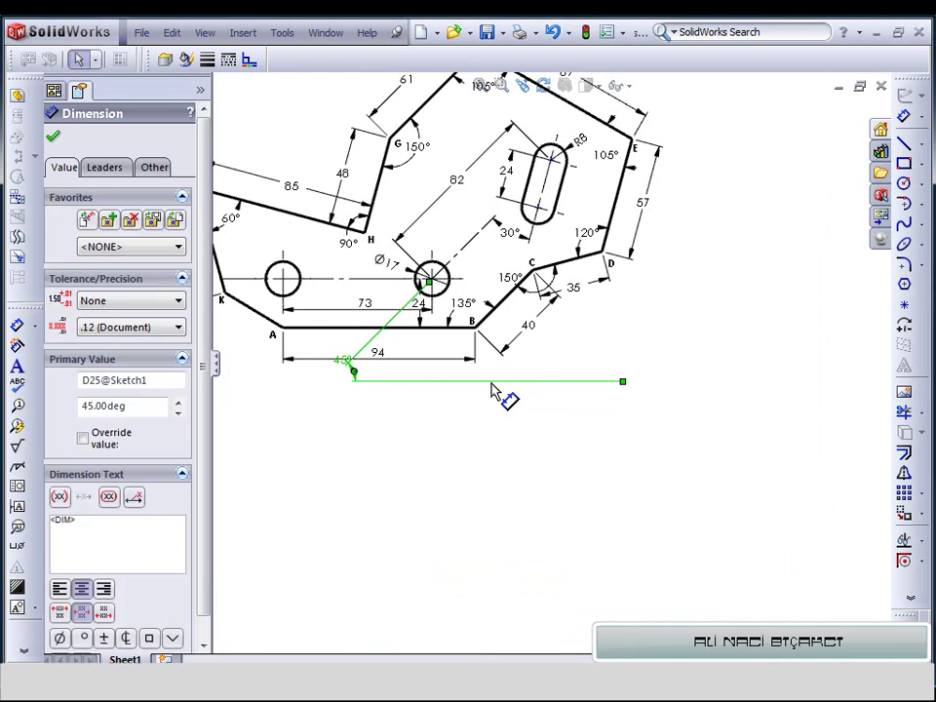
{"action": "scroll", "coordinate": [612, 427], "scroll_direction": "up", "scroll_amount": 1}
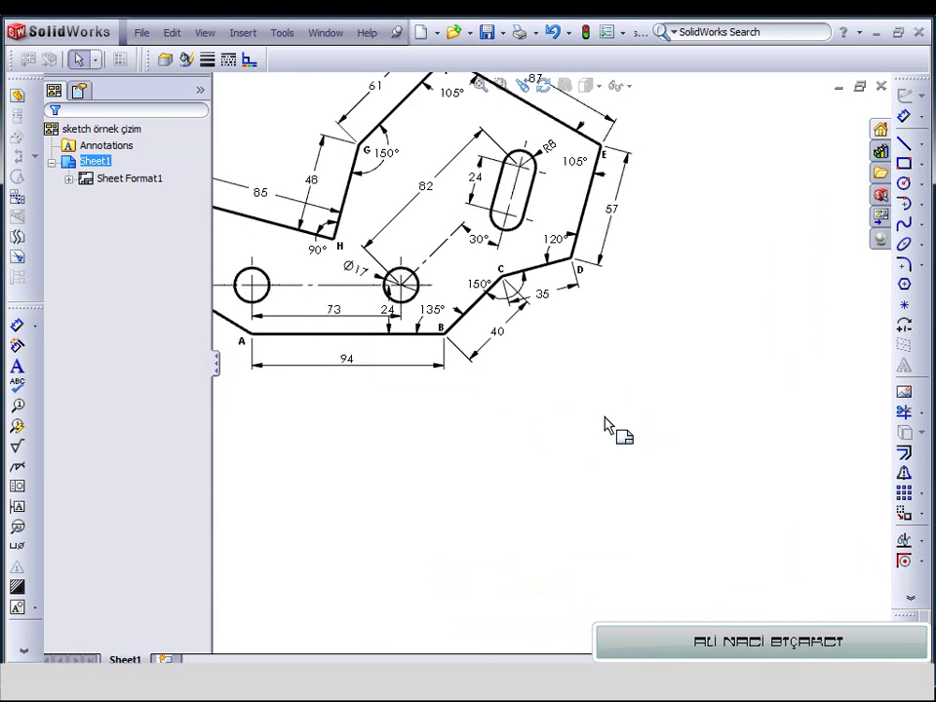
{"action": "scroll", "coordinate": [606, 428], "scroll_direction": "up", "scroll_amount": 2}
{"action": "scroll", "coordinate": [618, 439], "scroll_direction": "up", "scroll_amount": 1}
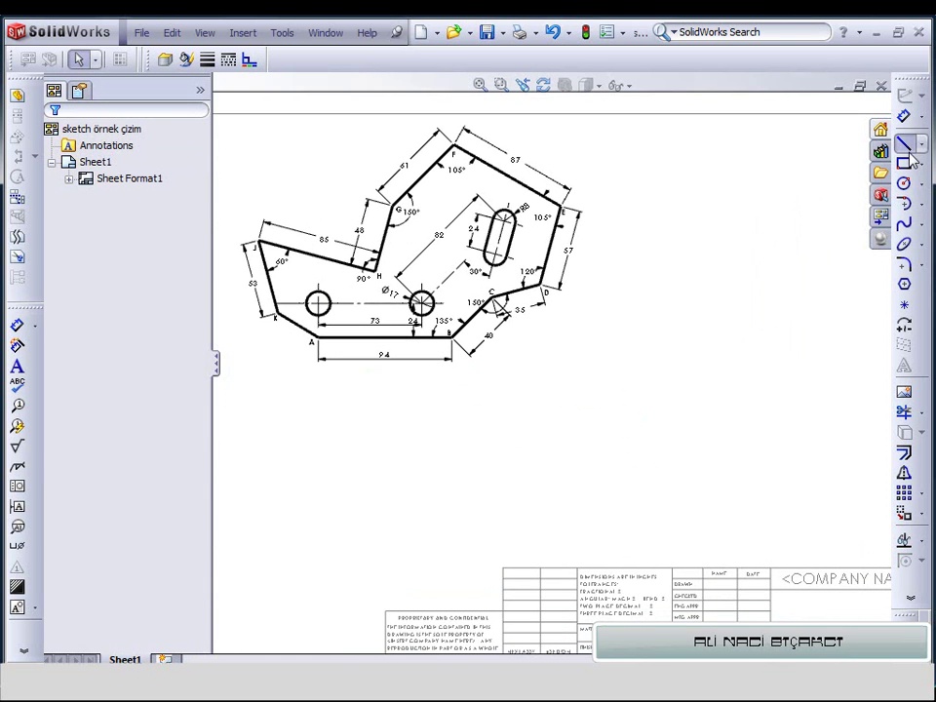
Step: Draw a horizontal bottom line below the existing plate sketch
{"action": "key", "text": "l"}
{"action": "left_click", "coordinate": [522, 488]}
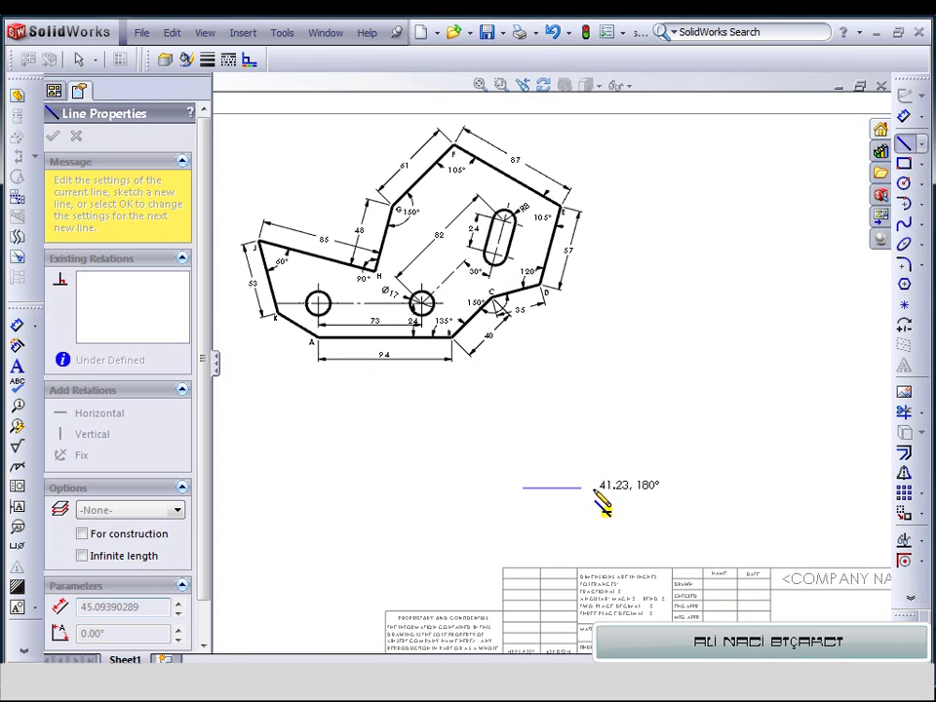
{"action": "left_click", "coordinate": [670, 487]}
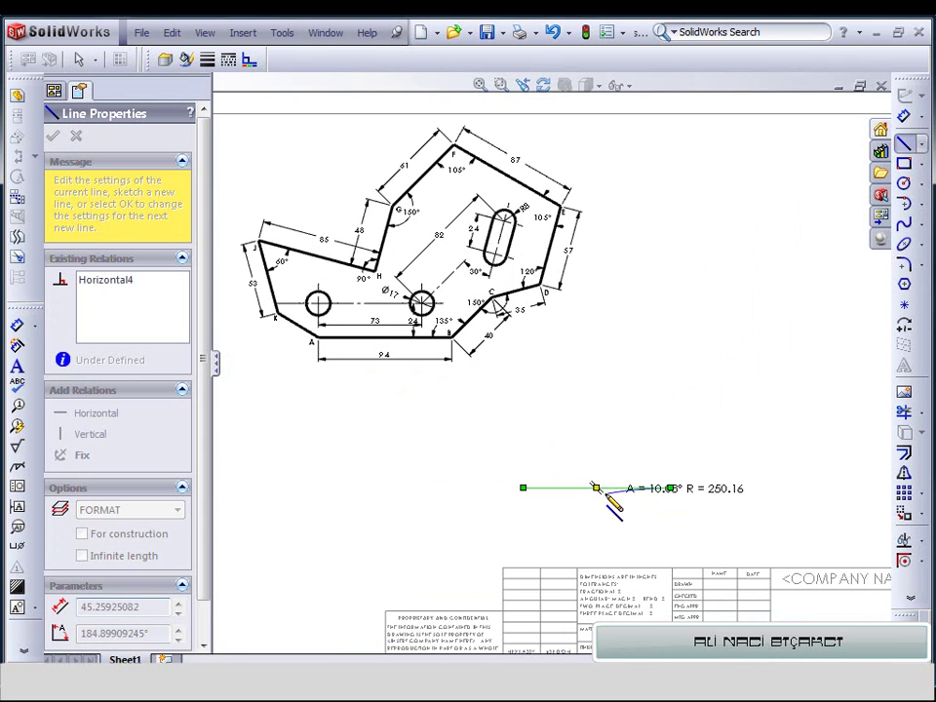
{"action": "double_click", "coordinate": [669, 488]}
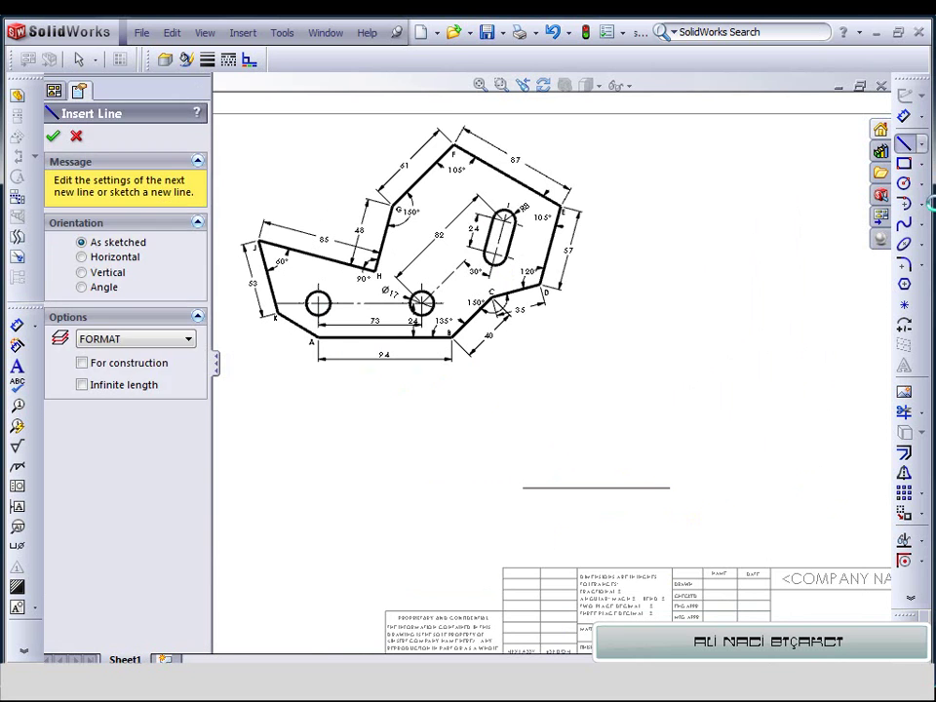
Step: Chain lines corner by corner around the plate's profile, then join the loose endpoint to close the outline
{"action": "left_click", "coordinate": [671, 488]}
{"action": "left_click", "coordinate": [706, 441]}
{"action": "left_click", "coordinate": [760, 414]}
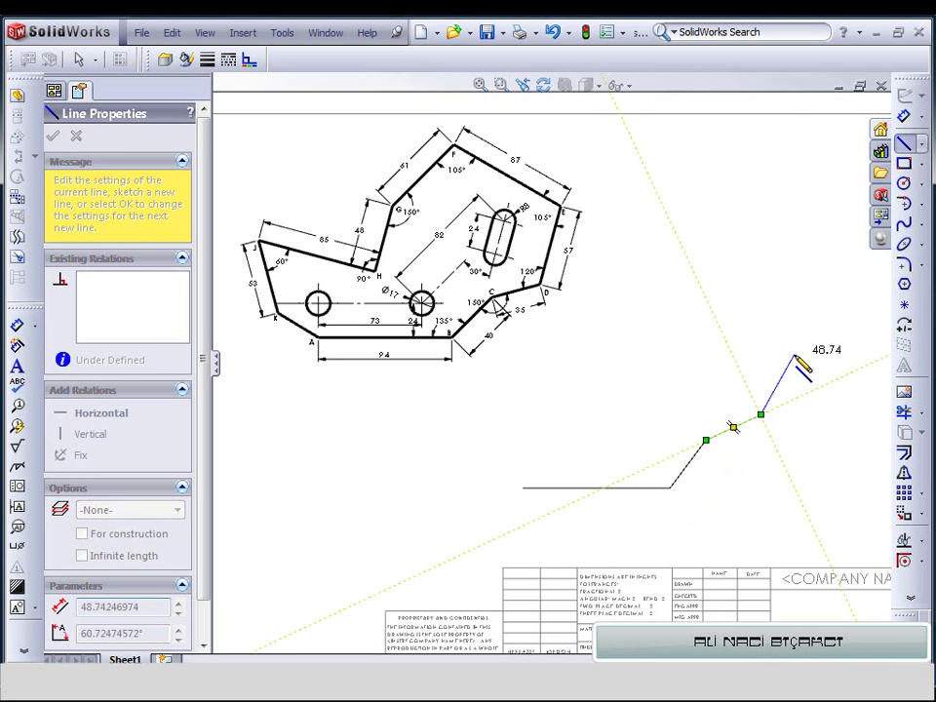
{"action": "left_click", "coordinate": [796, 365]}
{"action": "left_click", "coordinate": [706, 297]}
{"action": "left_click", "coordinate": [641, 357]}
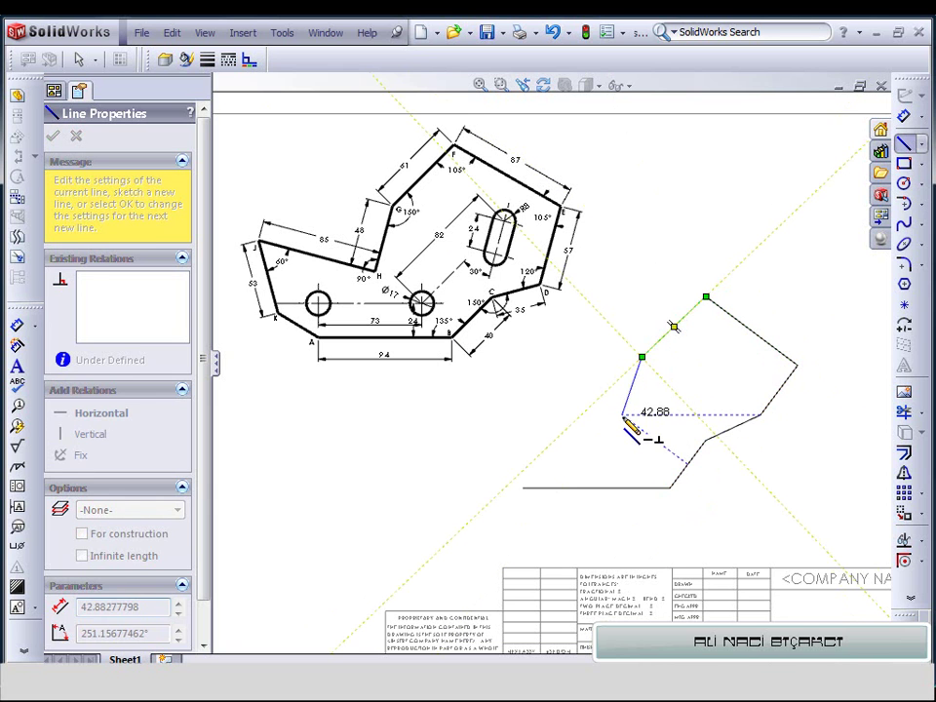
{"action": "left_click", "coordinate": [622, 414]}
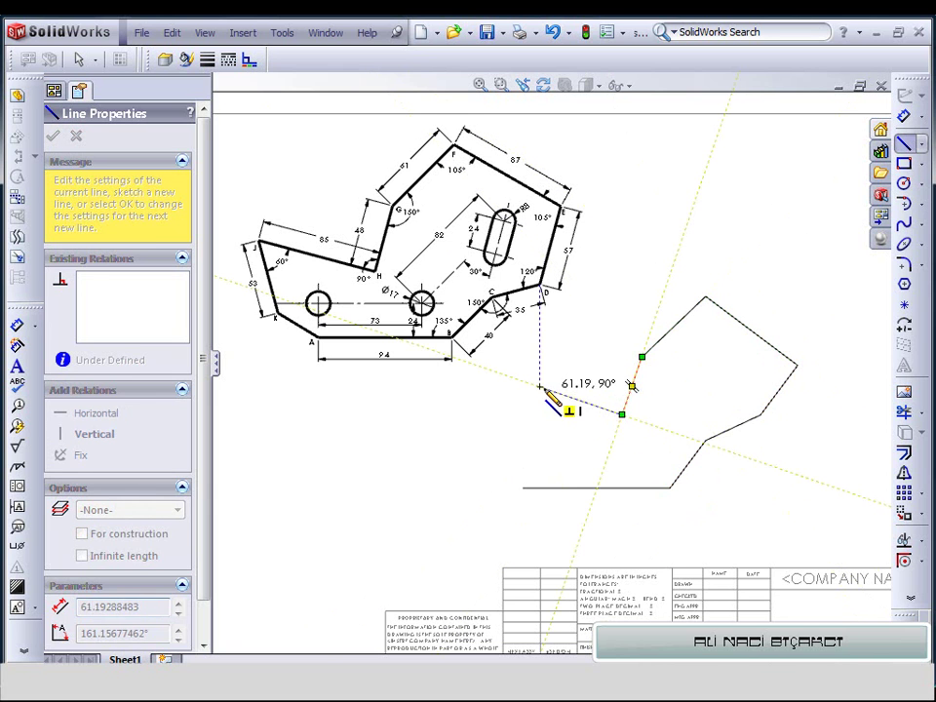
{"action": "left_click", "coordinate": [540, 387]}
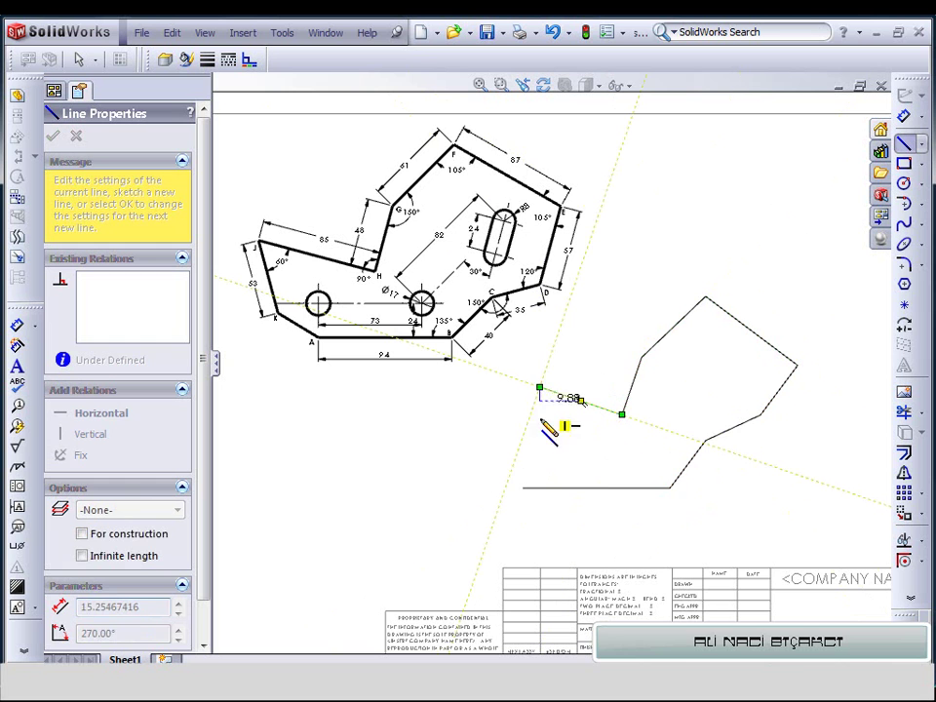
{"action": "left_click", "coordinate": [560, 475]}
{"action": "key", "text": "Escape"}
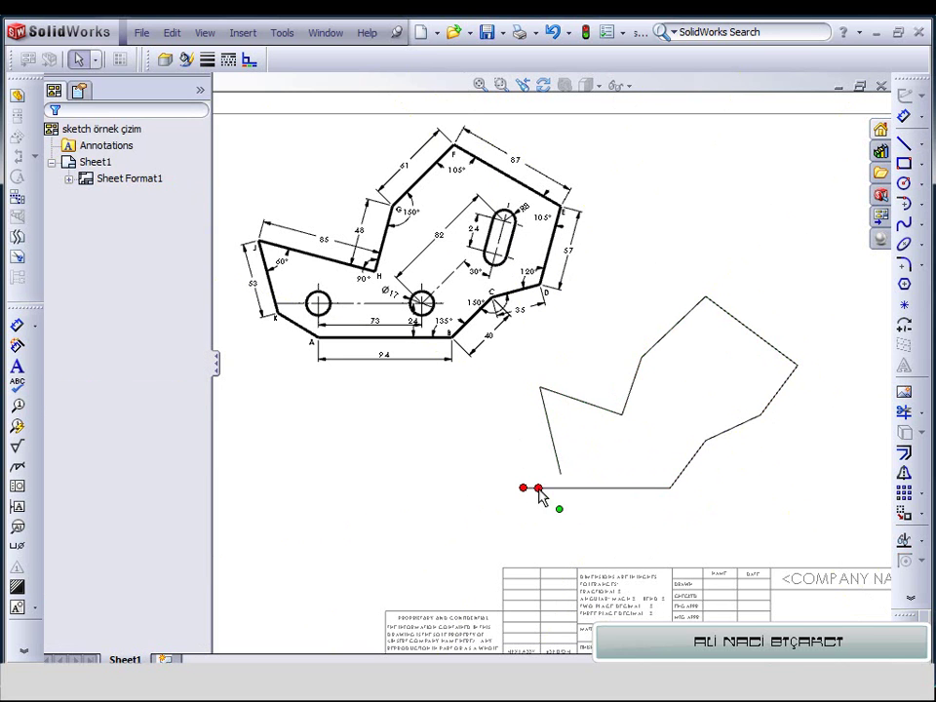
{"action": "left_click_drag", "start_coordinate": [523, 488], "coordinate": [560, 484]}
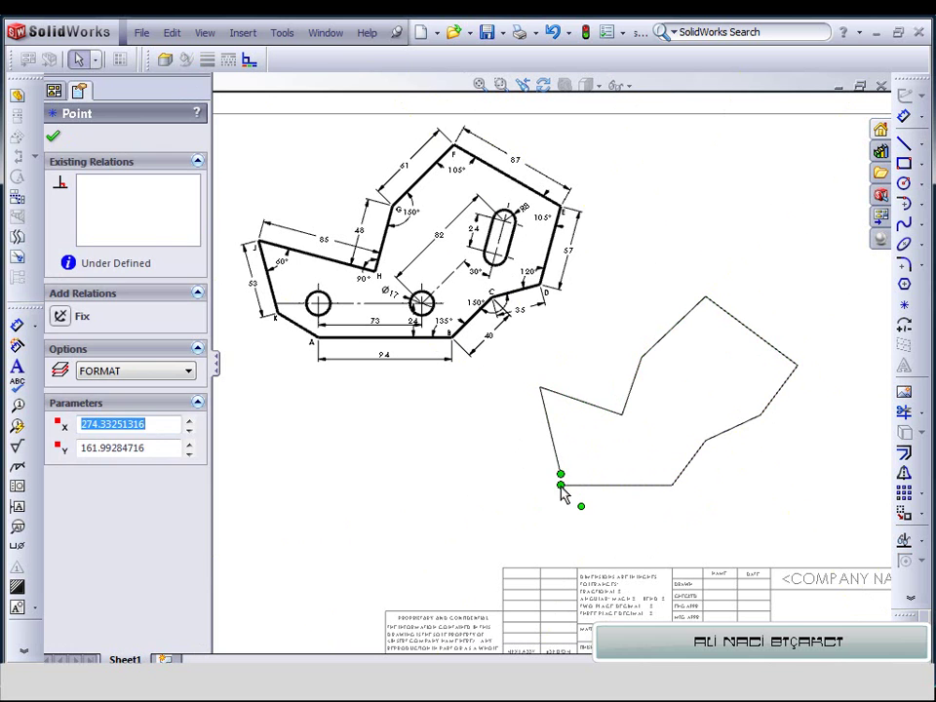
{"action": "key", "text": "Escape"}
Step: Dimension the outline's bottom edge to 94 and the right slanted edge to 40
{"action": "scroll", "coordinate": [561, 502], "scroll_direction": "down", "scroll_amount": 2}
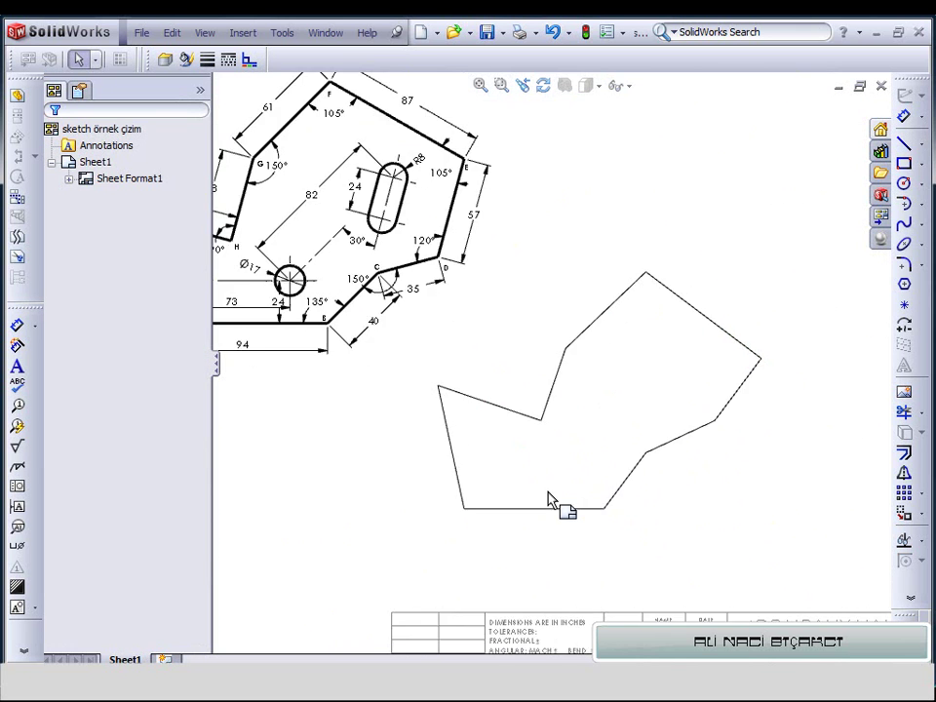
{"action": "left_click", "coordinate": [682, 521]}
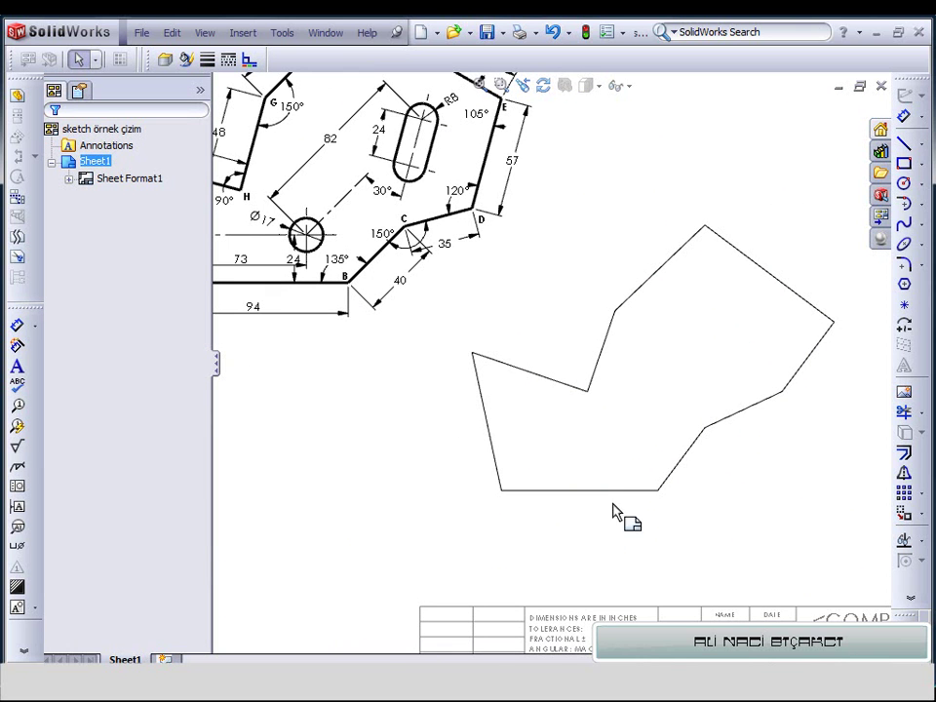
{"action": "left_click", "coordinate": [902, 143]}
{"action": "left_click", "coordinate": [906, 143]}
{"action": "left_click", "coordinate": [904, 116]}
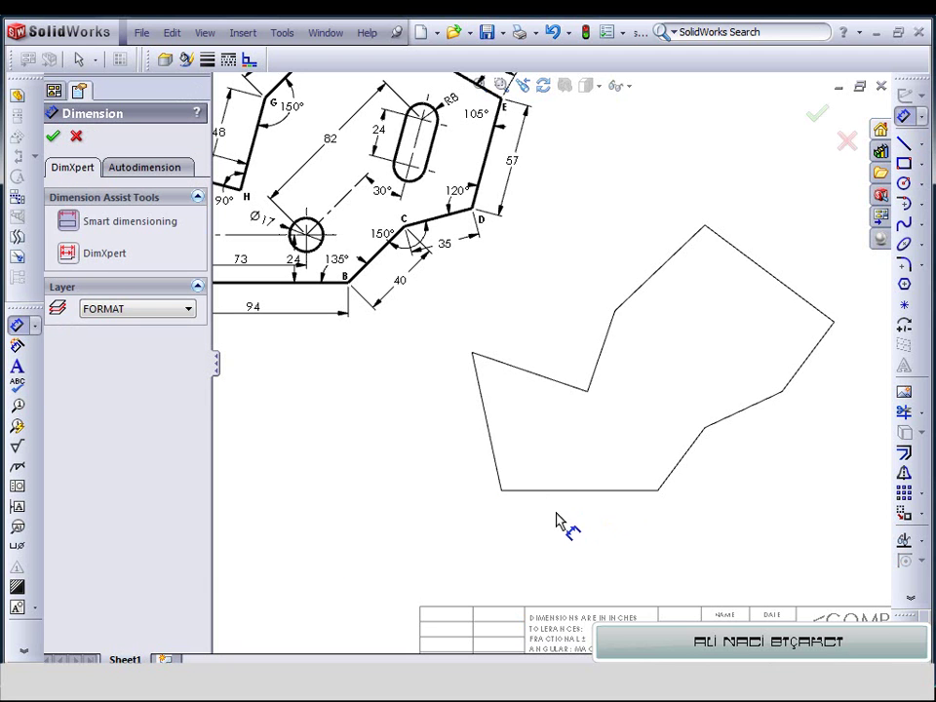
{"action": "left_click", "coordinate": [580, 489]}
{"action": "left_click", "coordinate": [584, 522]}
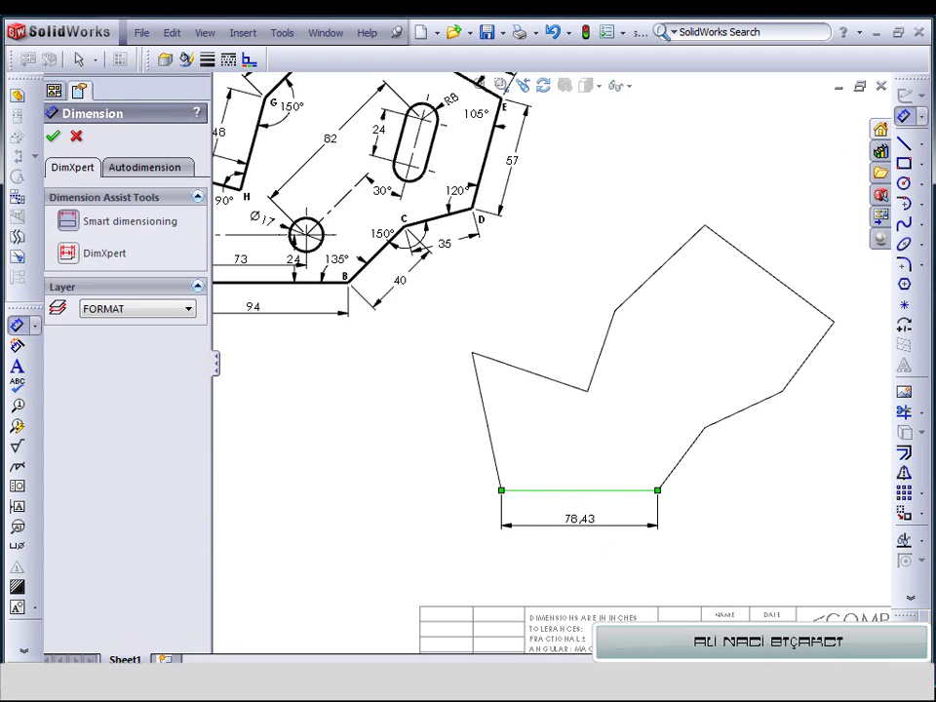
{"action": "type", "text": "94"}
{"action": "key", "text": "Return"}
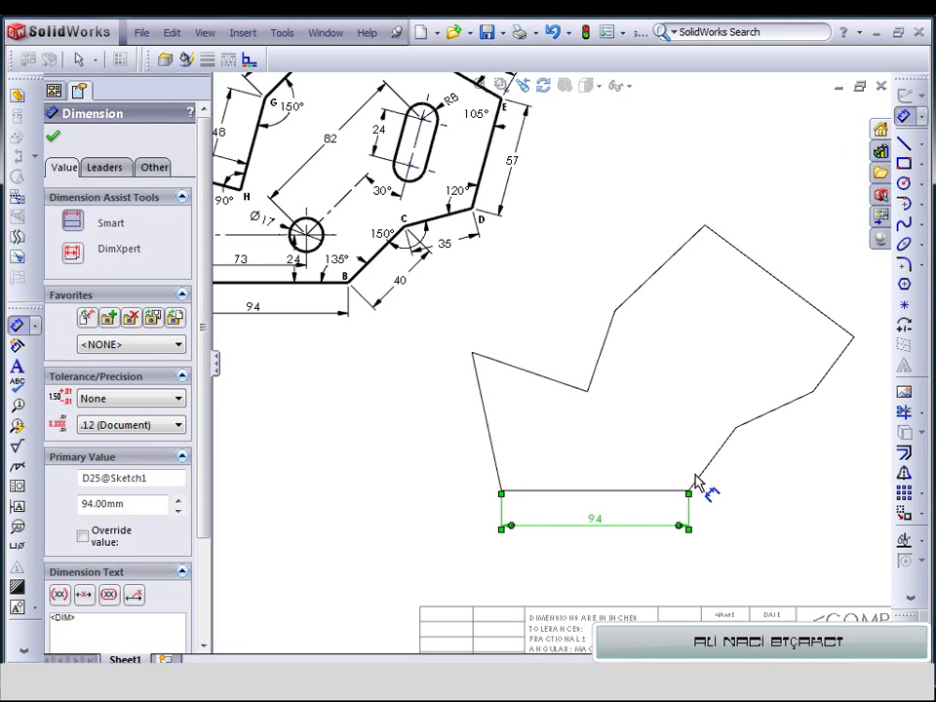
{"action": "left_click", "coordinate": [726, 488]}
{"action": "left_click", "coordinate": [712, 474]}
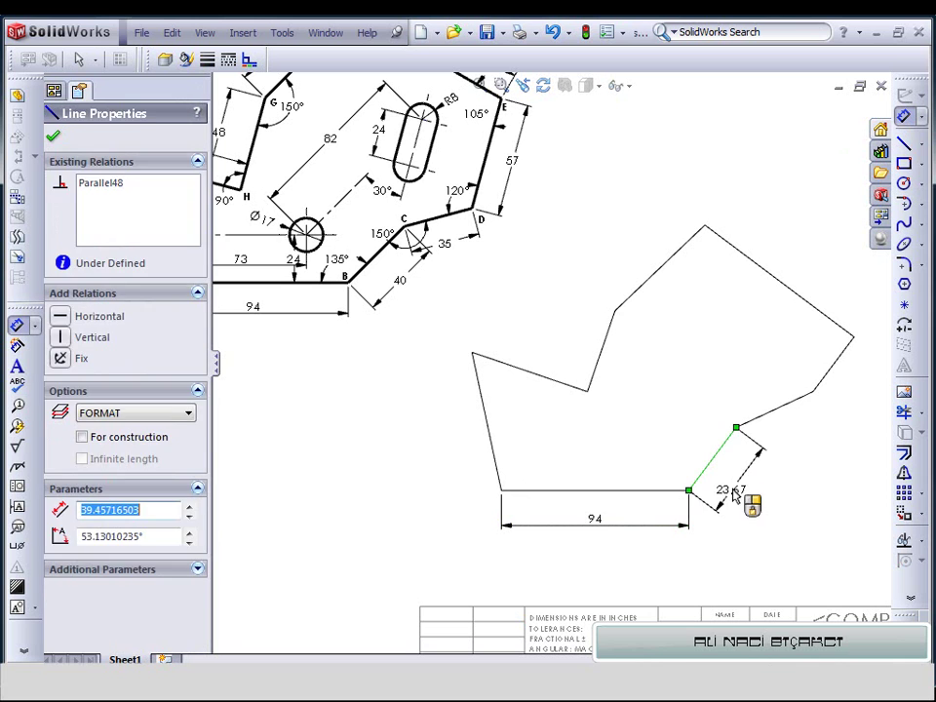
{"action": "left_click", "coordinate": [733, 492]}
{"action": "type", "text": "40"}
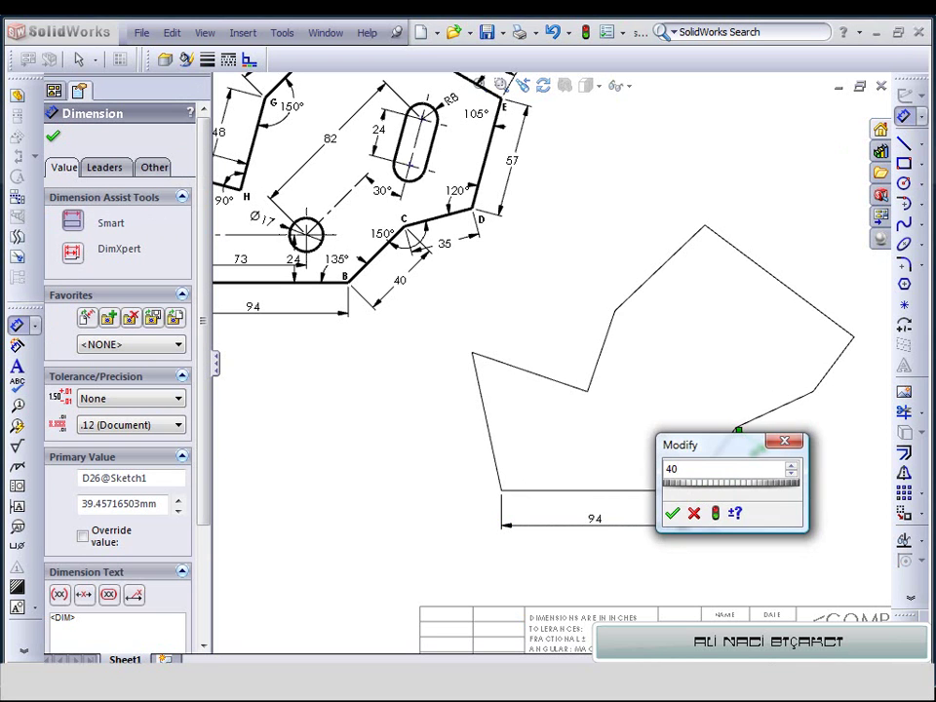
{"action": "key", "text": "Return"}
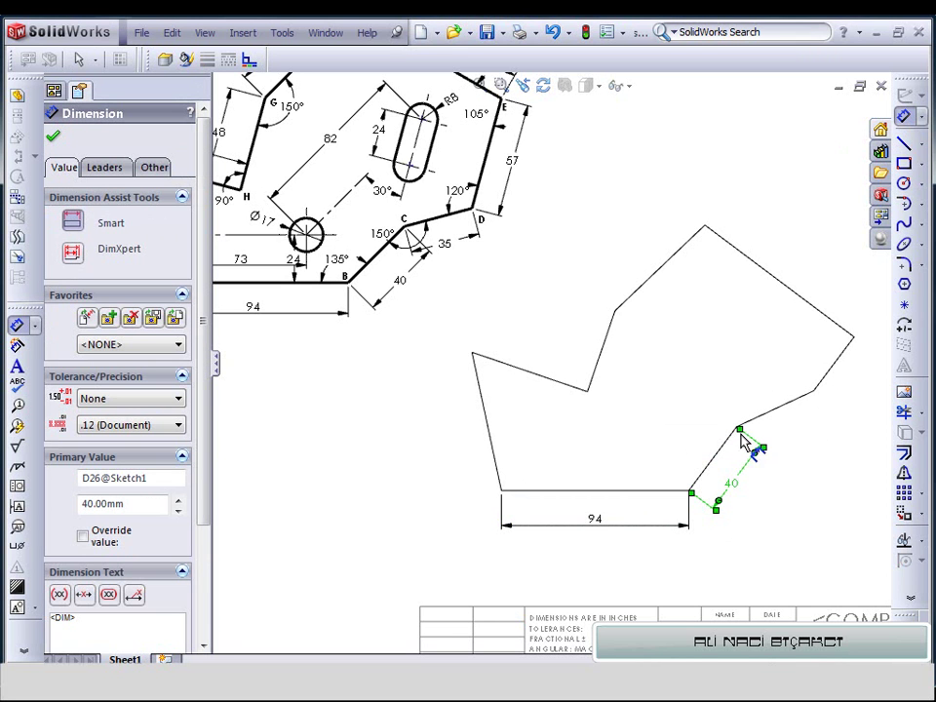
Step: Add a 135° angle between the two sloped edges and set the next edge to 57
{"action": "left_click", "coordinate": [762, 420]}
{"action": "left_click", "coordinate": [729, 446]}
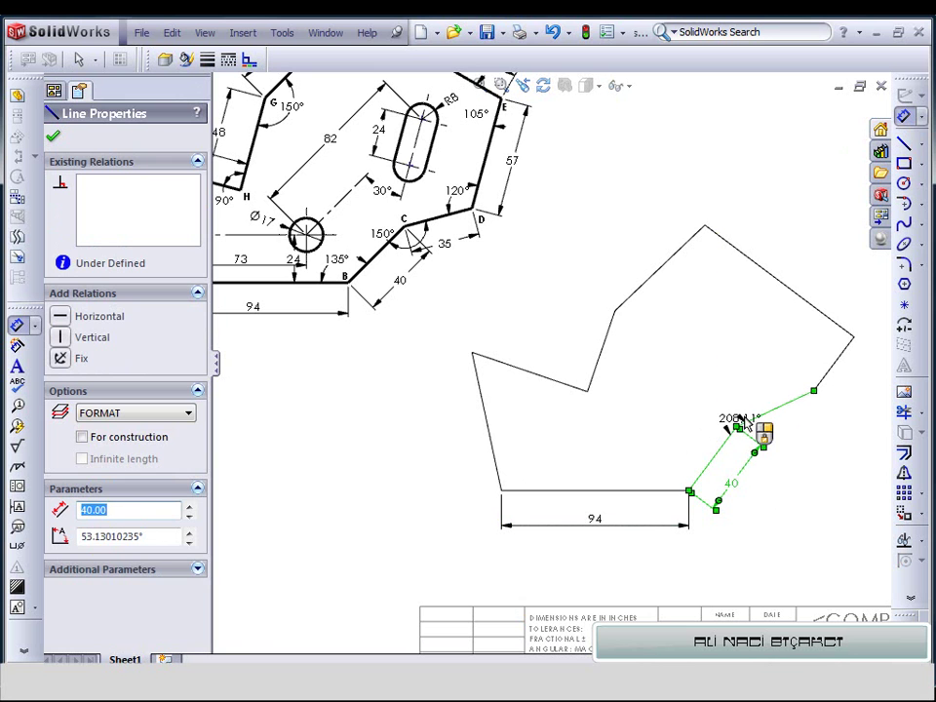
{"action": "left_click", "coordinate": [784, 463]}
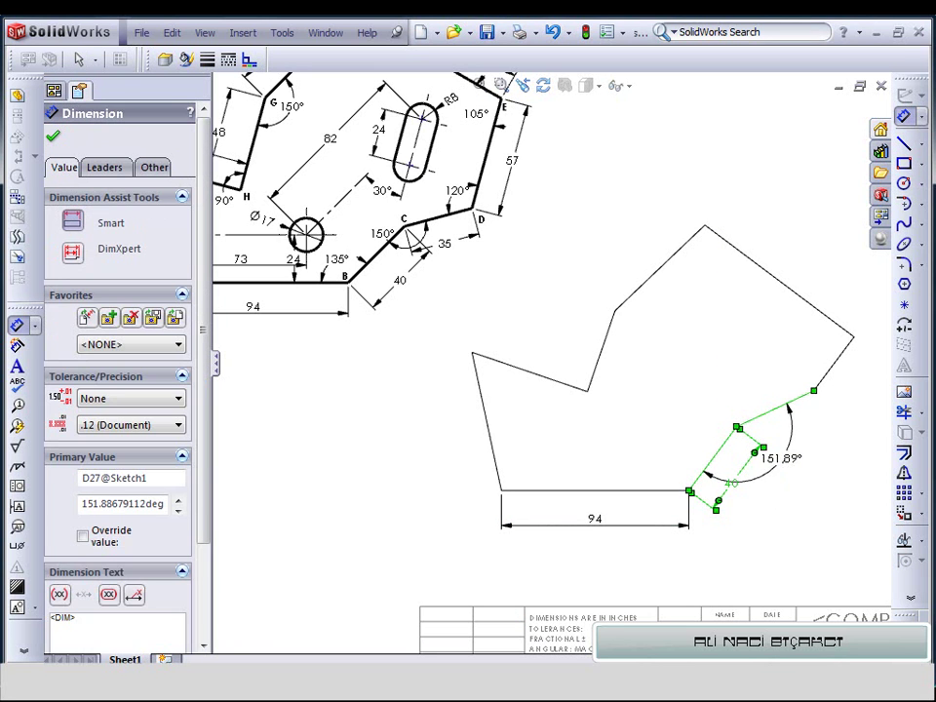
{"action": "type", "text": "135"}
{"action": "key", "text": "Return"}
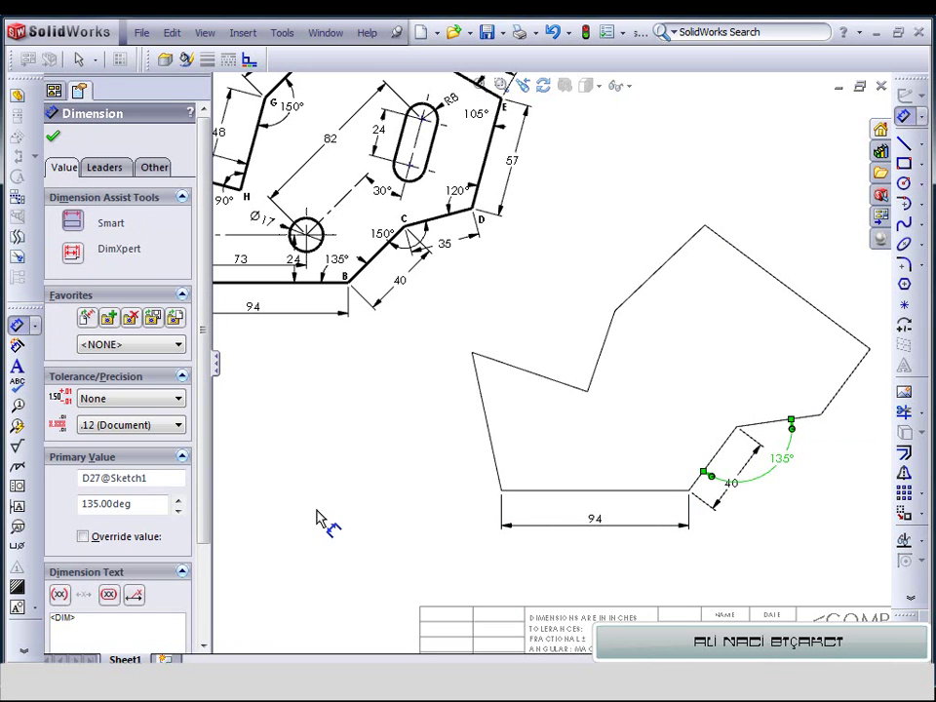
{"action": "middle_click_drag", "start_coordinate": [663, 495], "coordinate": [528, 540], "text": "ctrl"}
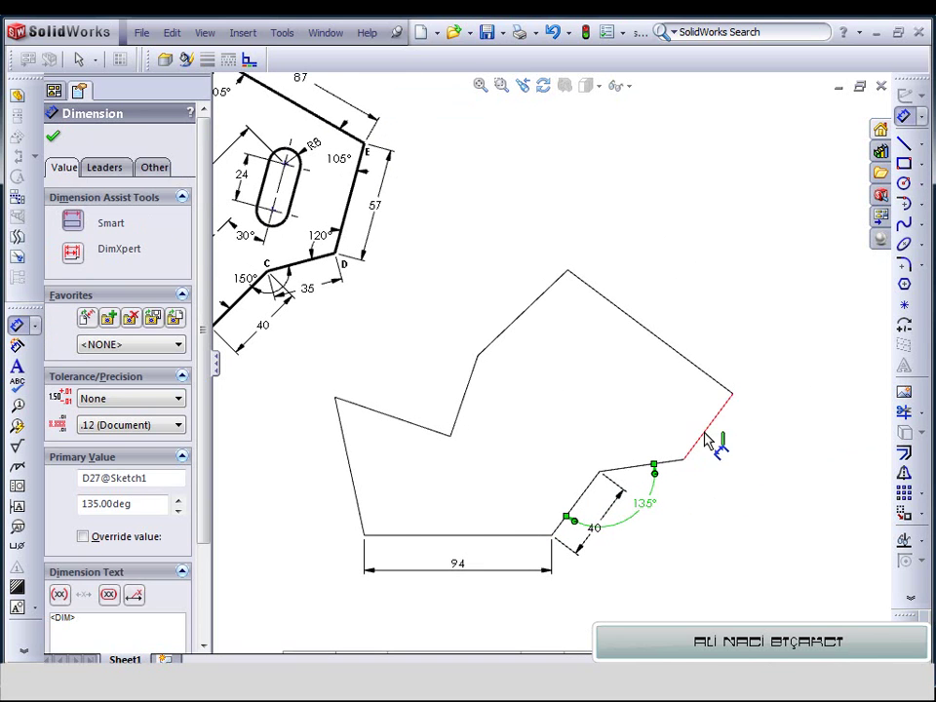
{"action": "left_click", "coordinate": [709, 440]}
{"action": "left_click", "coordinate": [741, 457]}
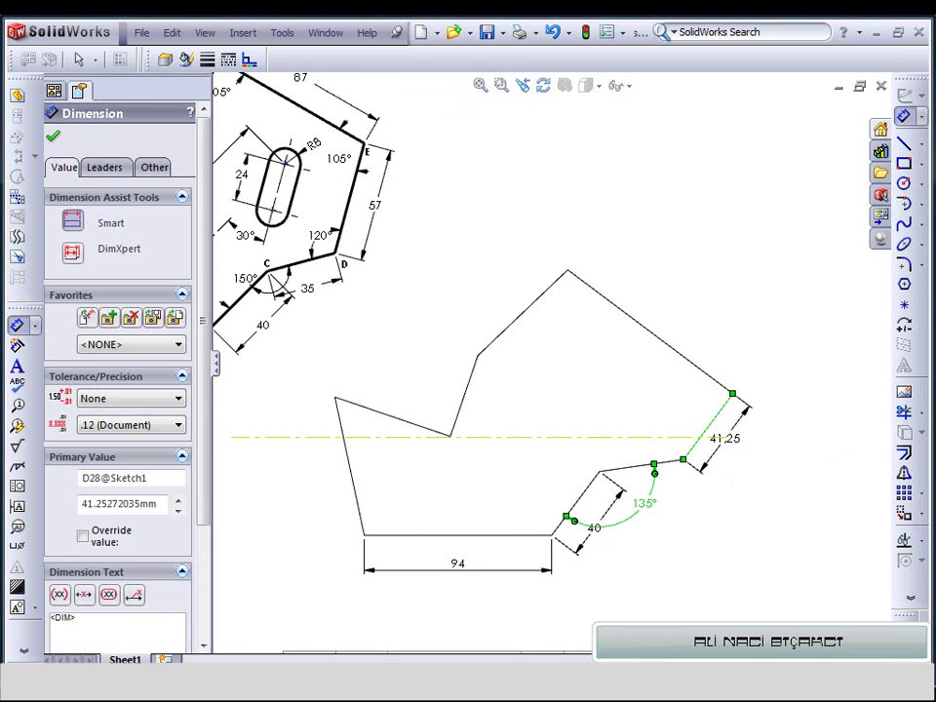
{"action": "type", "text": "57"}
{"action": "key", "text": "Return"}
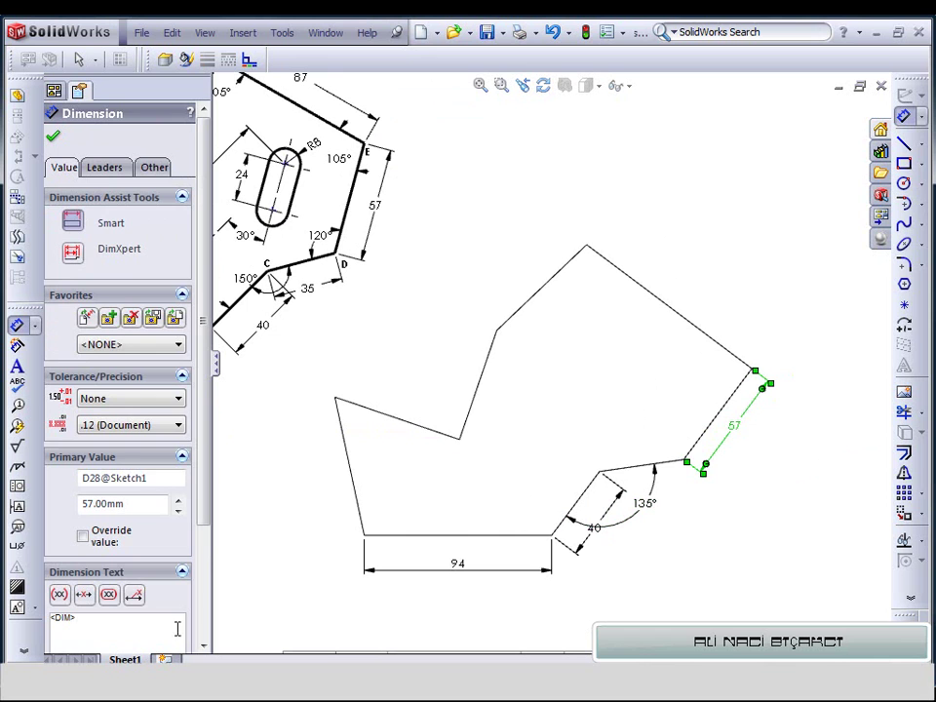
{"action": "key", "text": "Escape"}
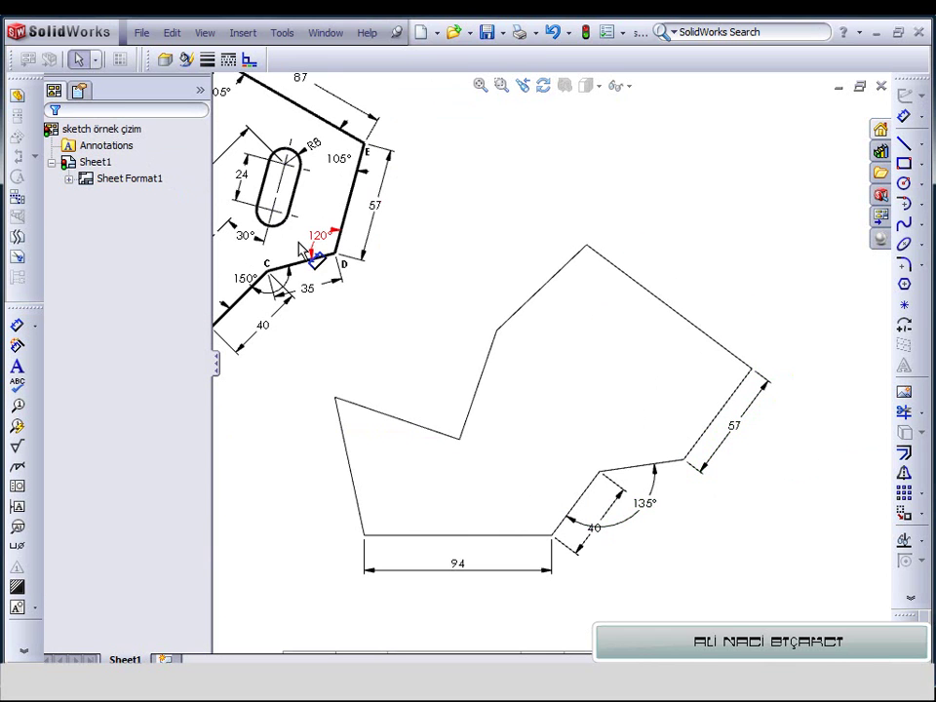
Step: Delete the practice outline, its dimensions and a leftover line, then recentre the plate drawing
{"action": "mouse_move", "coordinate": [787, 617]}
{"action": "left_mouse_down"}
{"action": "mouse_move", "coordinate": [406, 319]}
{"action": "mouse_move", "coordinate": [415, 257]}
{"action": "left_mouse_up"}
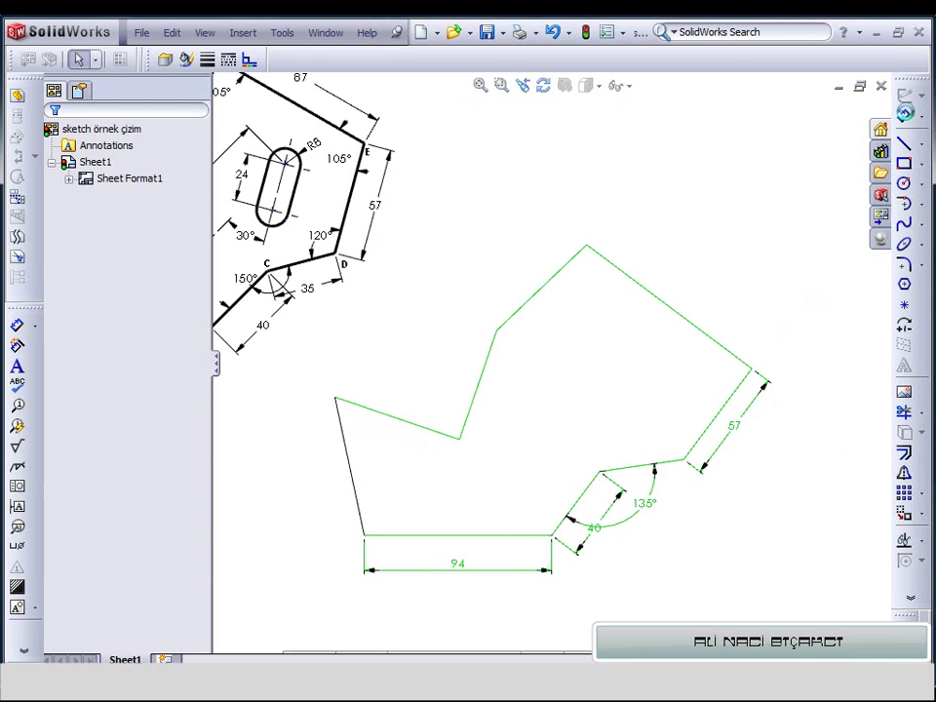
{"action": "key", "text": "Delete"}
{"action": "left_click_drag", "start_coordinate": [477, 550], "coordinate": [335, 386]}
{"action": "key", "text": "Delete"}
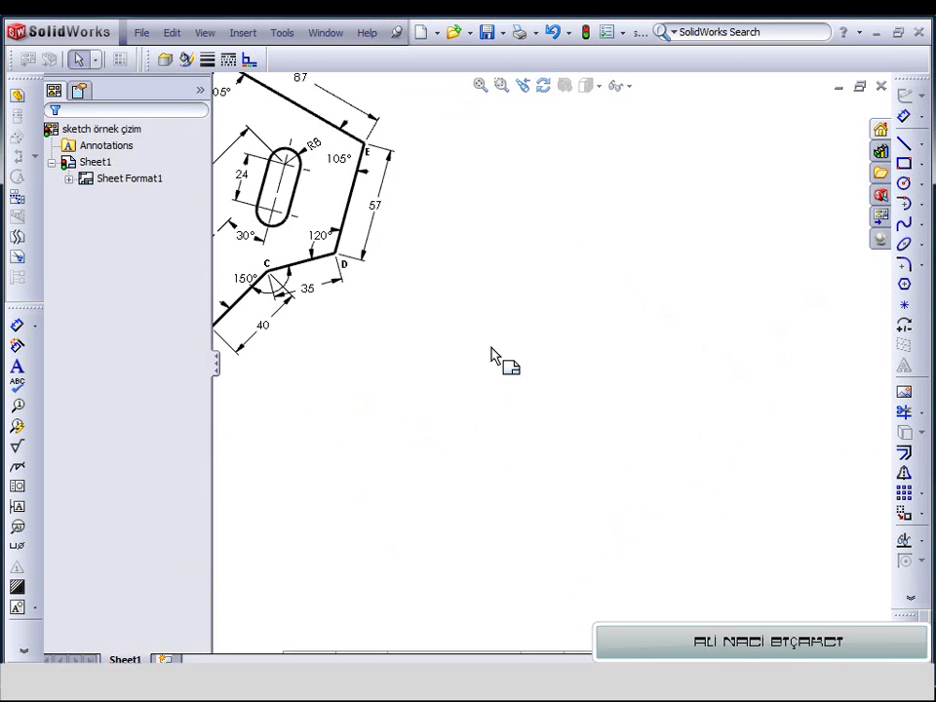
{"action": "left_click", "coordinate": [401, 385]}
{"action": "middle_click_drag", "start_coordinate": [400, 385], "coordinate": [668, 464]}
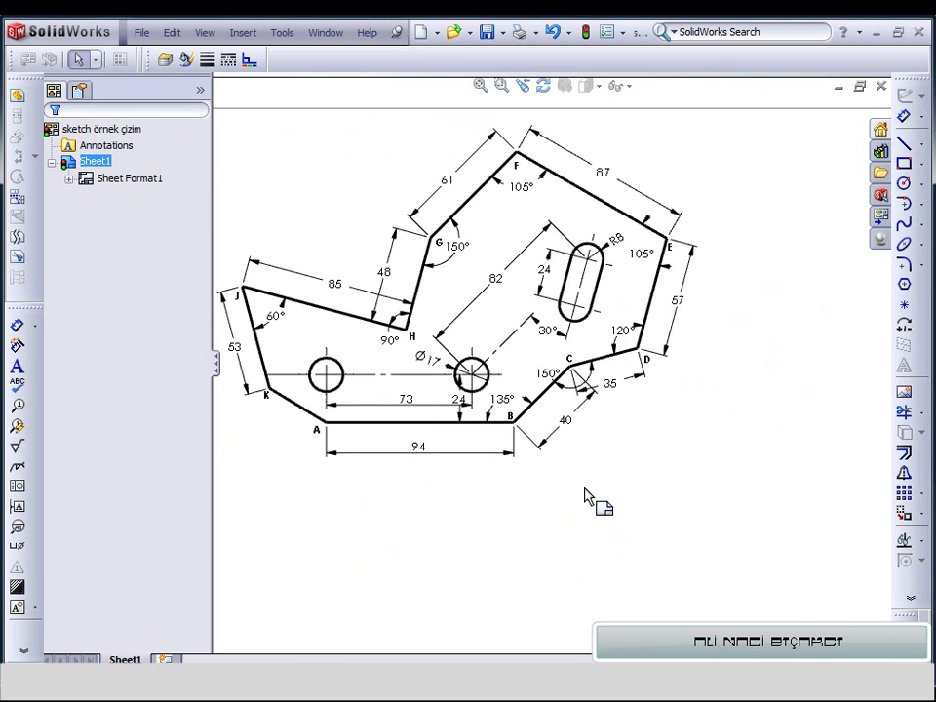
{"action": "middle_click_drag", "start_coordinate": [637, 543], "coordinate": [700, 568]}
{"action": "left_click", "coordinate": [290, 133]}
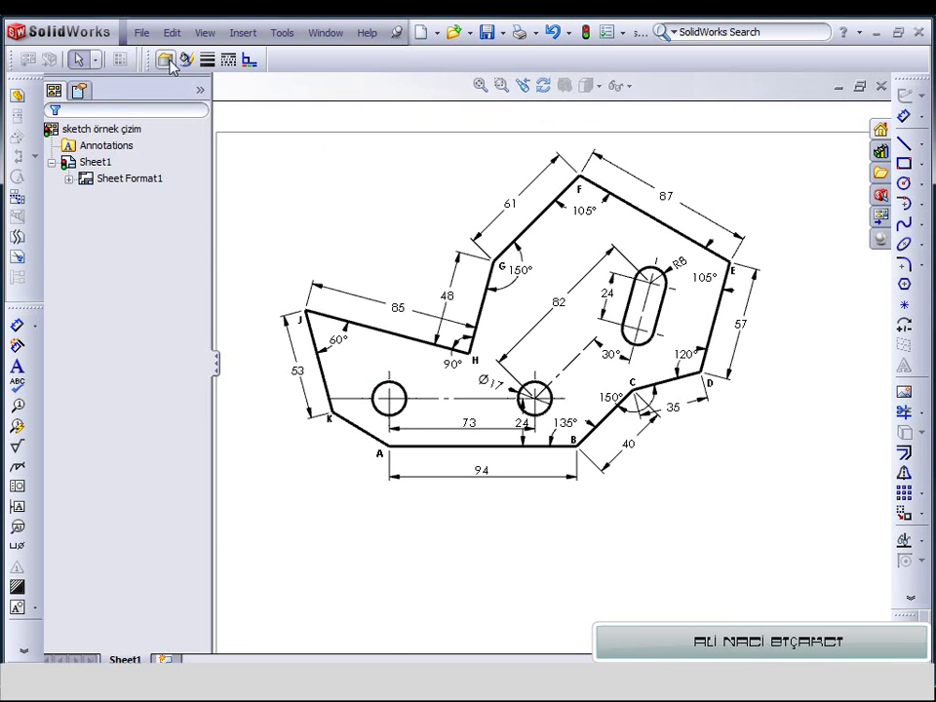
{"action": "left_click", "coordinate": [168, 60]}
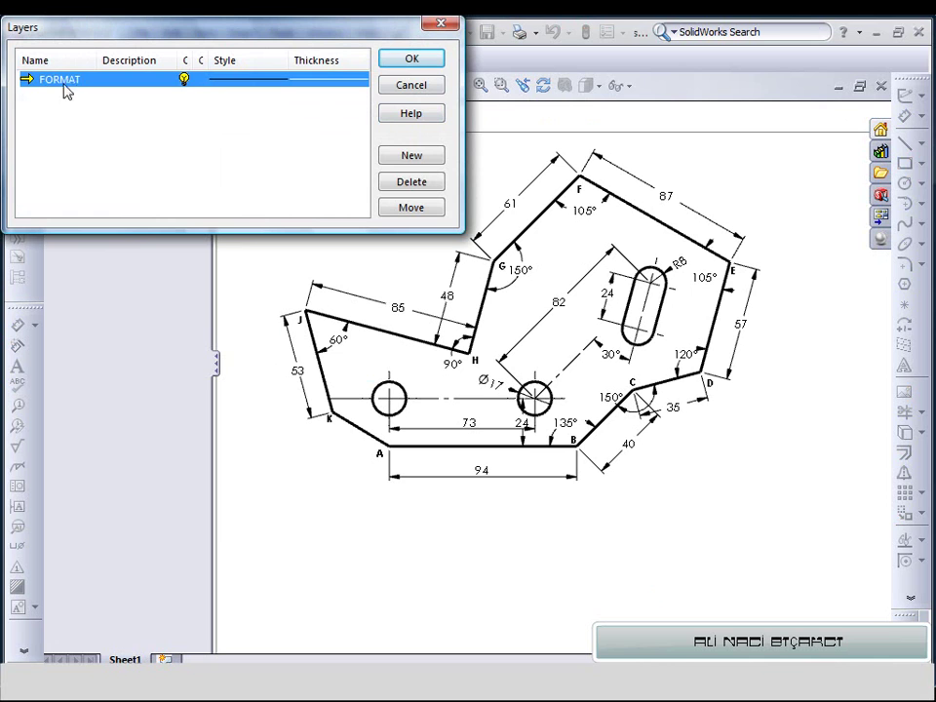
Step: Create a new layer named Sınır Çizgisi
{"action": "left_click", "coordinate": [410, 155]}
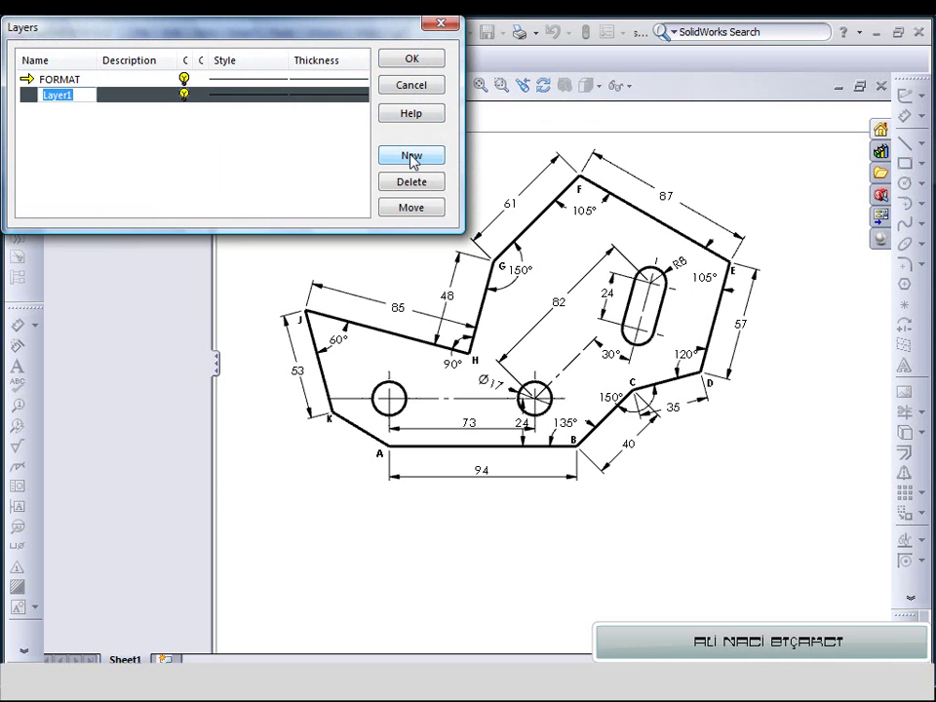
{"action": "type", "text": "S"}
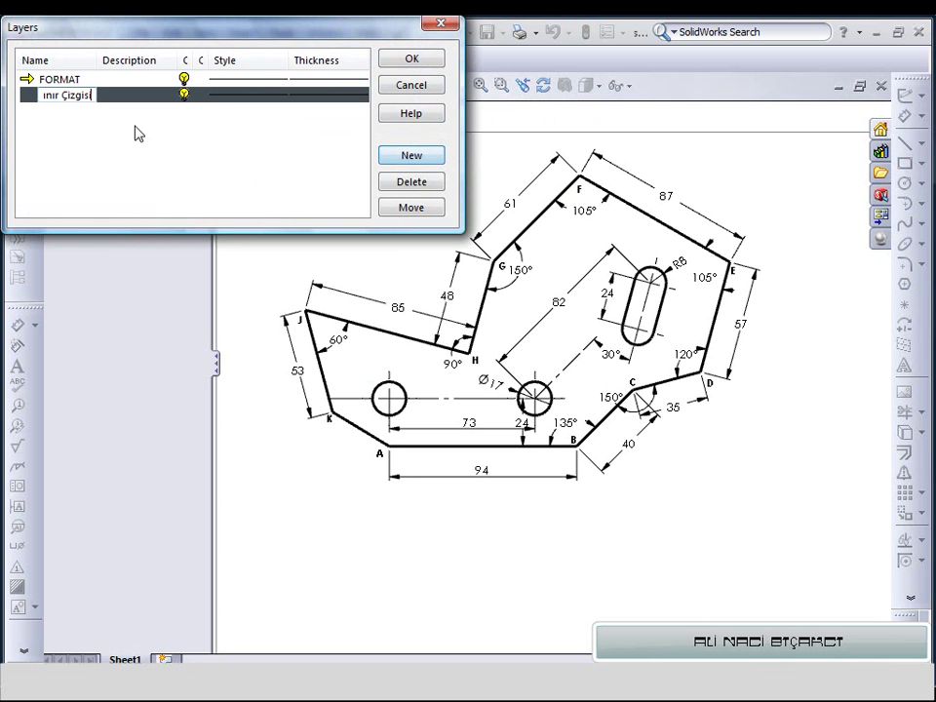
{"action": "left_click", "coordinate": [57, 94]}
{"action": "key", "text": "Home"}
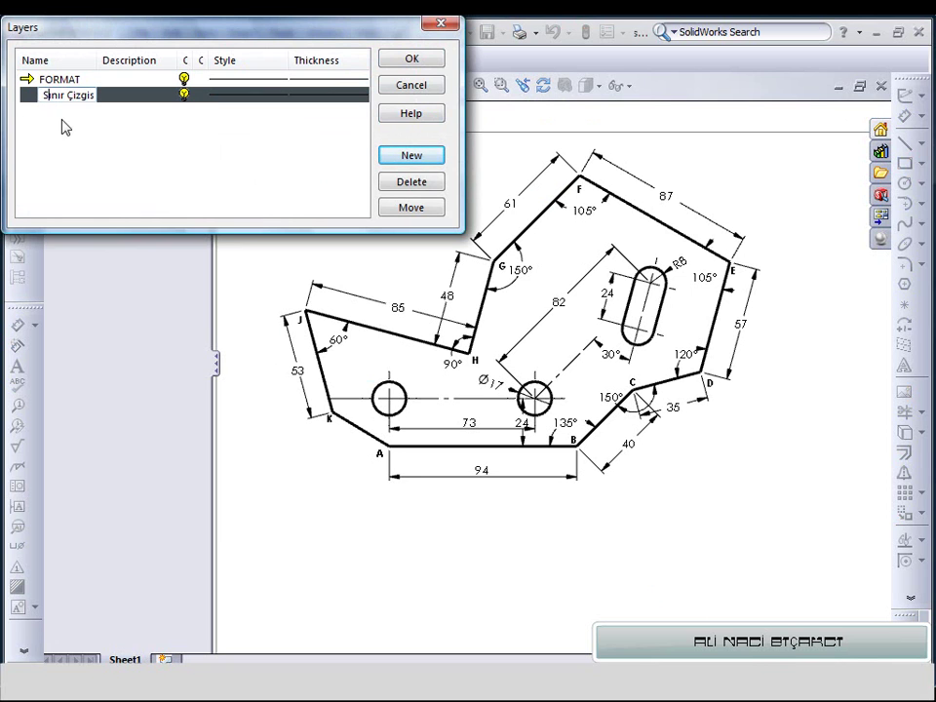
{"action": "left_click", "coordinate": [210, 161]}
Step: Add a second layer named Eksen Çizgisi and correct the Sınır Çizgisi name
{"action": "left_click", "coordinate": [416, 157]}
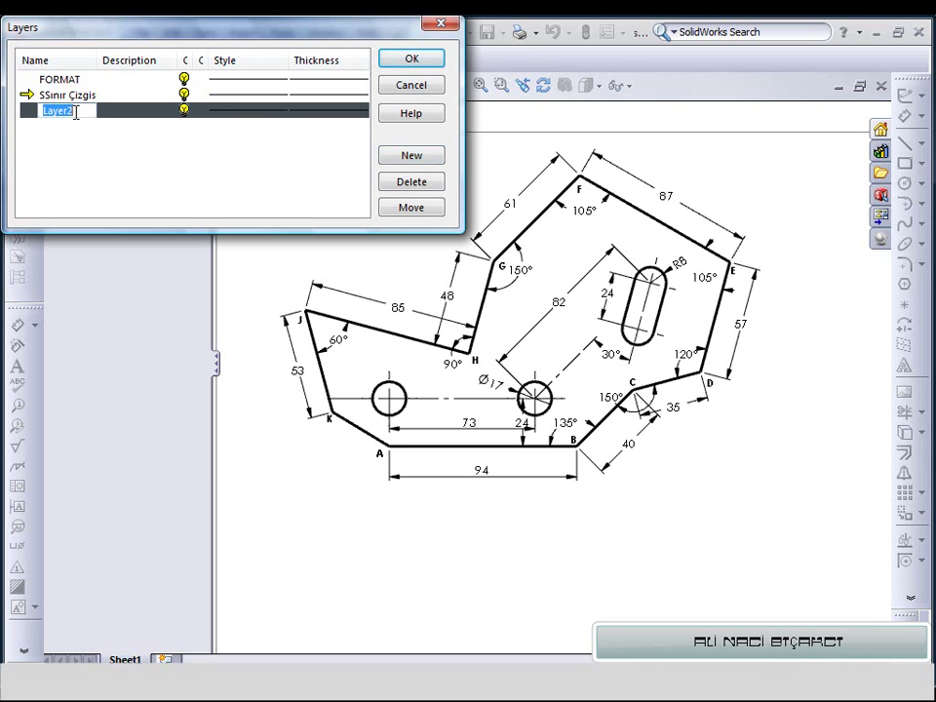
{"action": "type", "text": "E"}
{"action": "type", "text": "si"}
{"action": "key", "text": "Home"}
{"action": "left_click", "coordinate": [46, 98]}
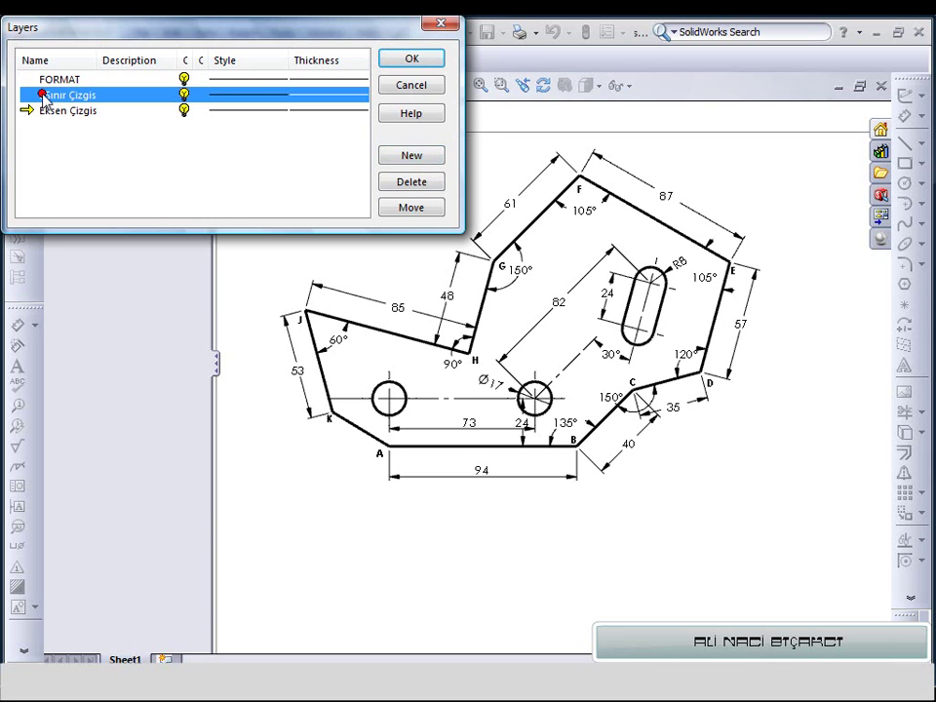
{"action": "left_click", "coordinate": [43, 95]}
{"action": "key", "text": "End"}
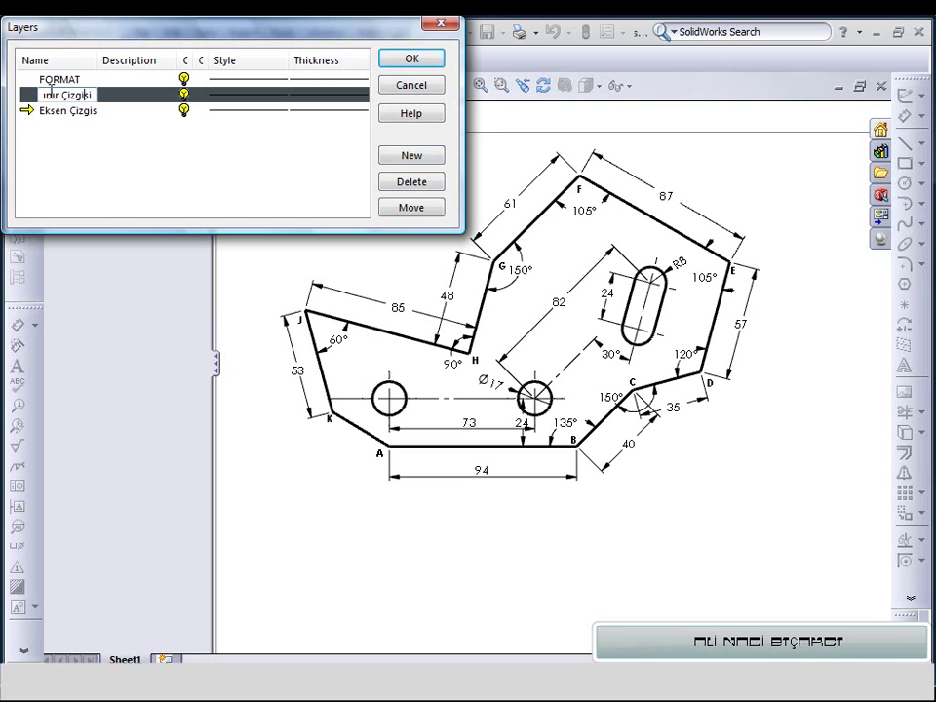
{"action": "key", "text": "Home"}
{"action": "key", "text": "Return"}
{"action": "left_click", "coordinate": [321, 111]}
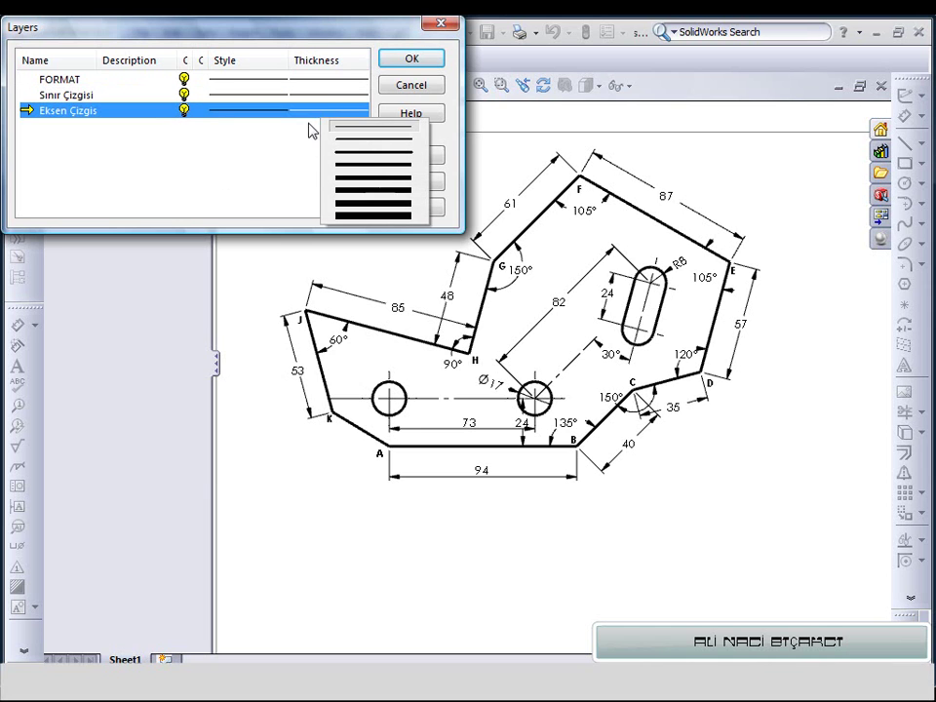
{"action": "left_click", "coordinate": [244, 151]}
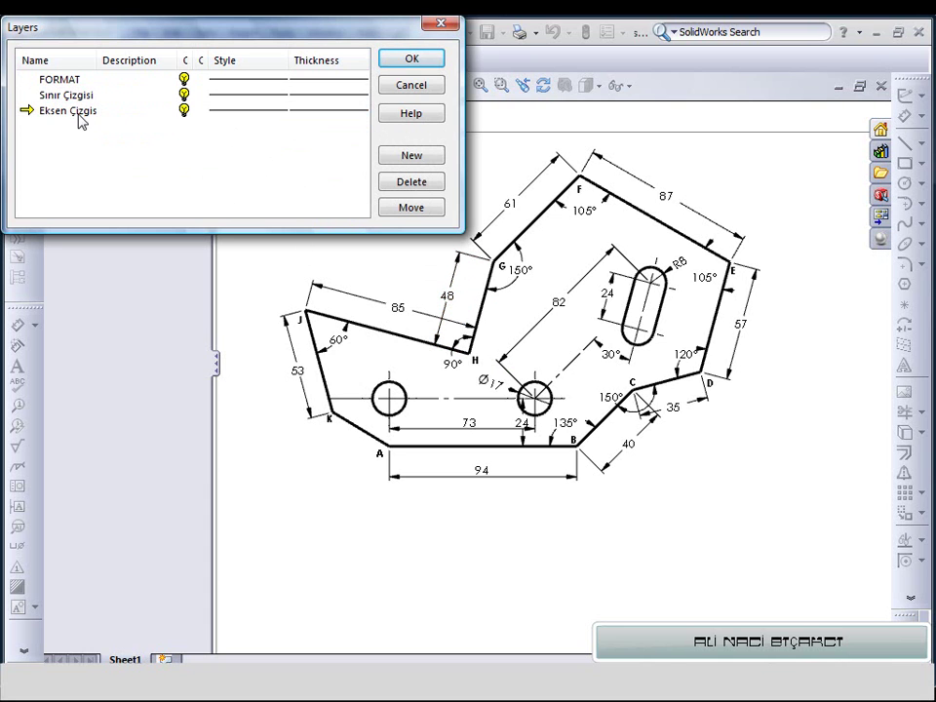
Step: Select the horizontal centerline, both slot centerlines, and the left and right circles
{"action": "left_click", "coordinate": [437, 394]}
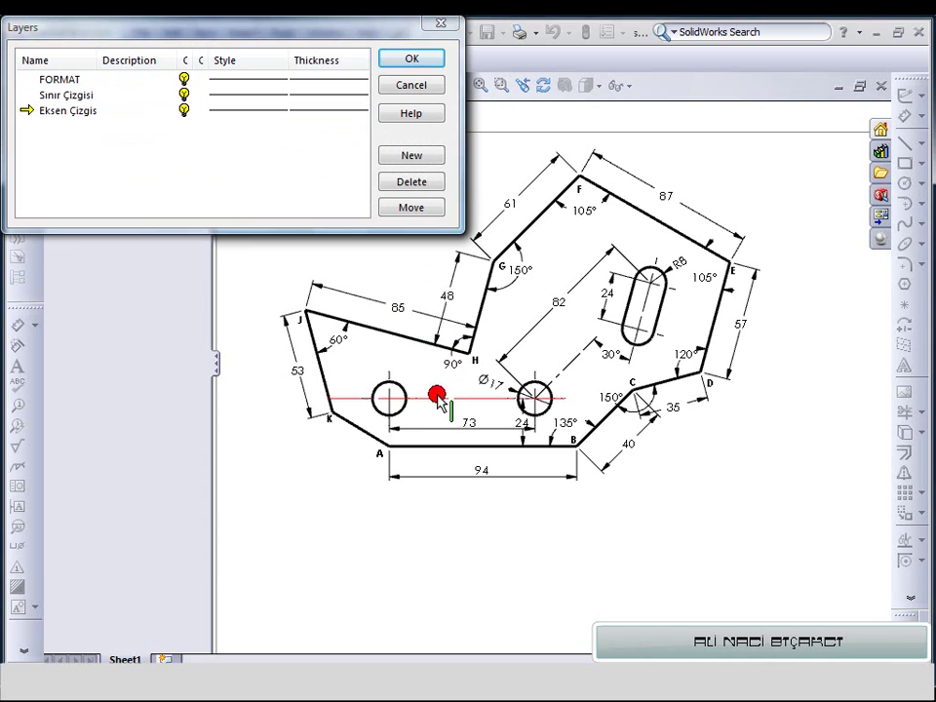
{"action": "left_click", "coordinate": [648, 310], "text": "ctrl"}
{"action": "left_click", "coordinate": [646, 305], "text": "ctrl"}
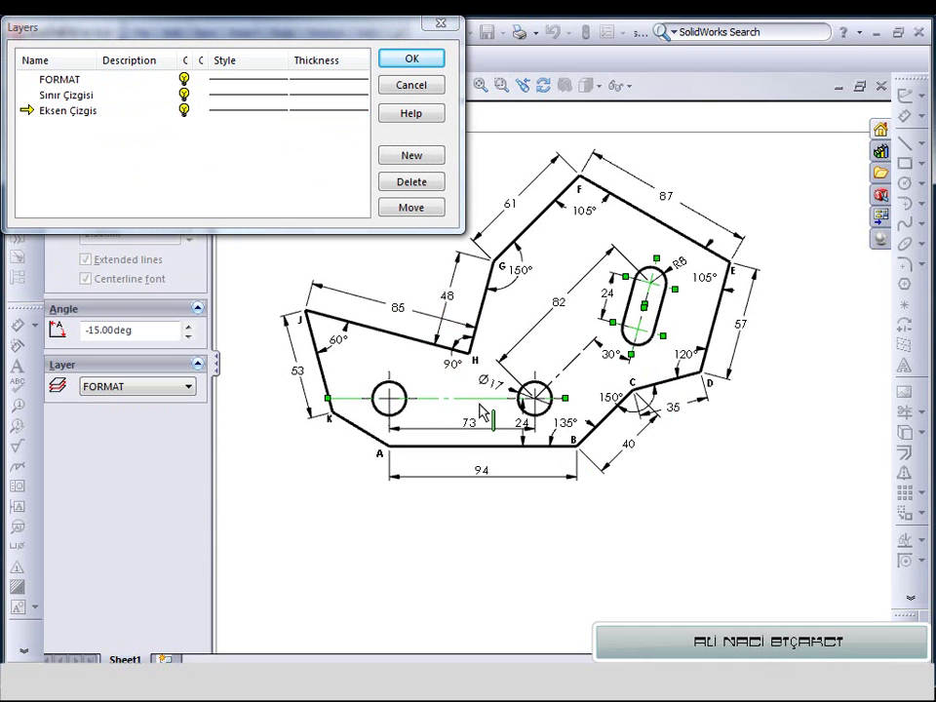
{"action": "left_click", "coordinate": [393, 403], "text": "ctrl"}
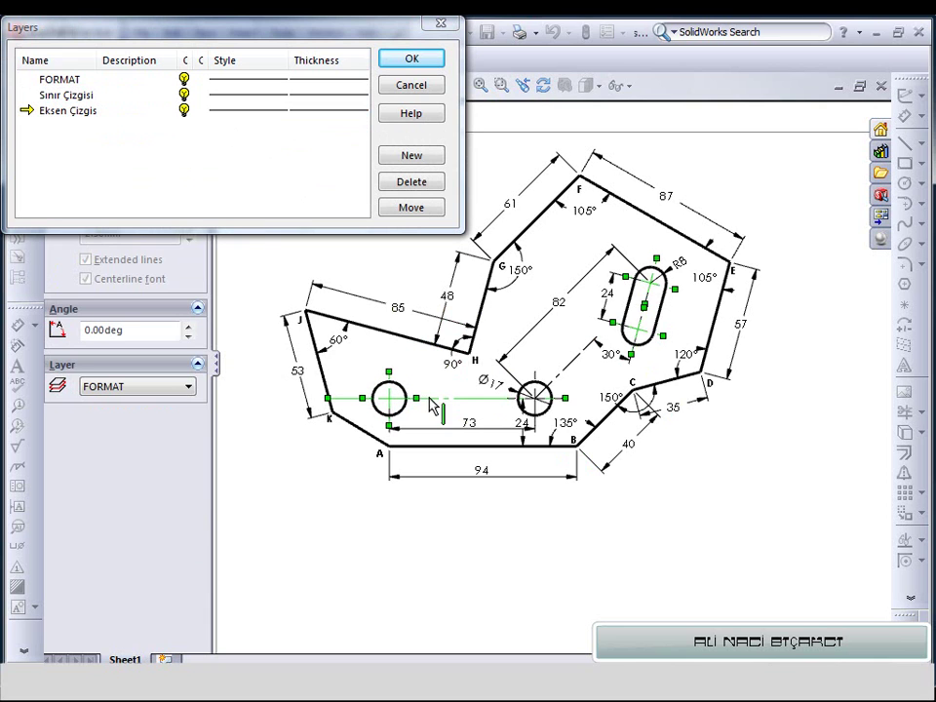
{"action": "left_click", "coordinate": [534, 399], "text": "ctrl"}
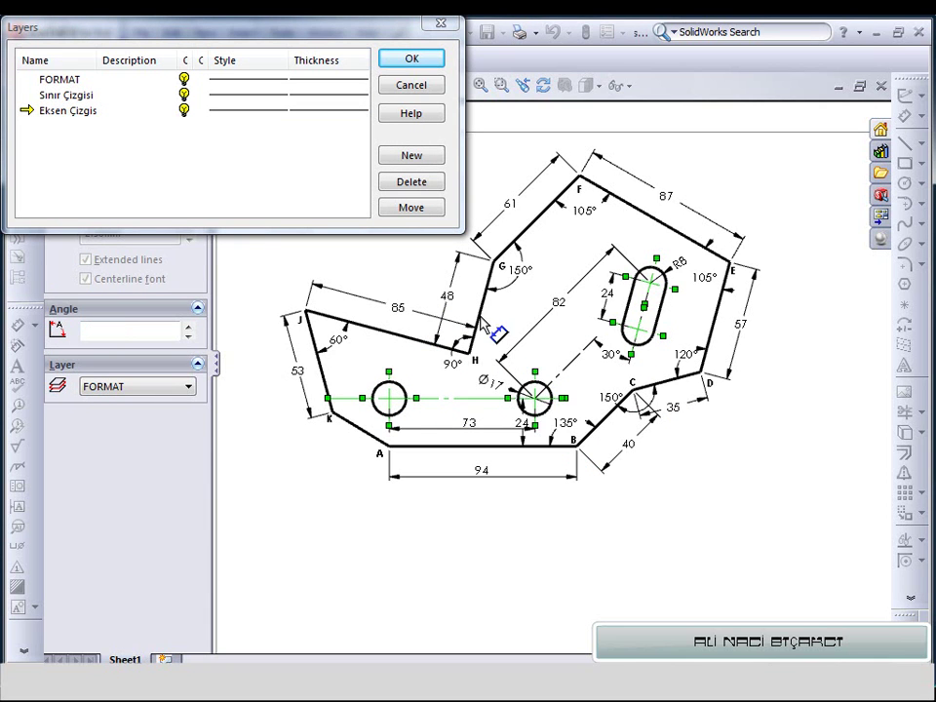
Step: Give the Eksen Çizgisi layer a heavier line thickness
{"action": "left_click", "coordinate": [247, 110]}
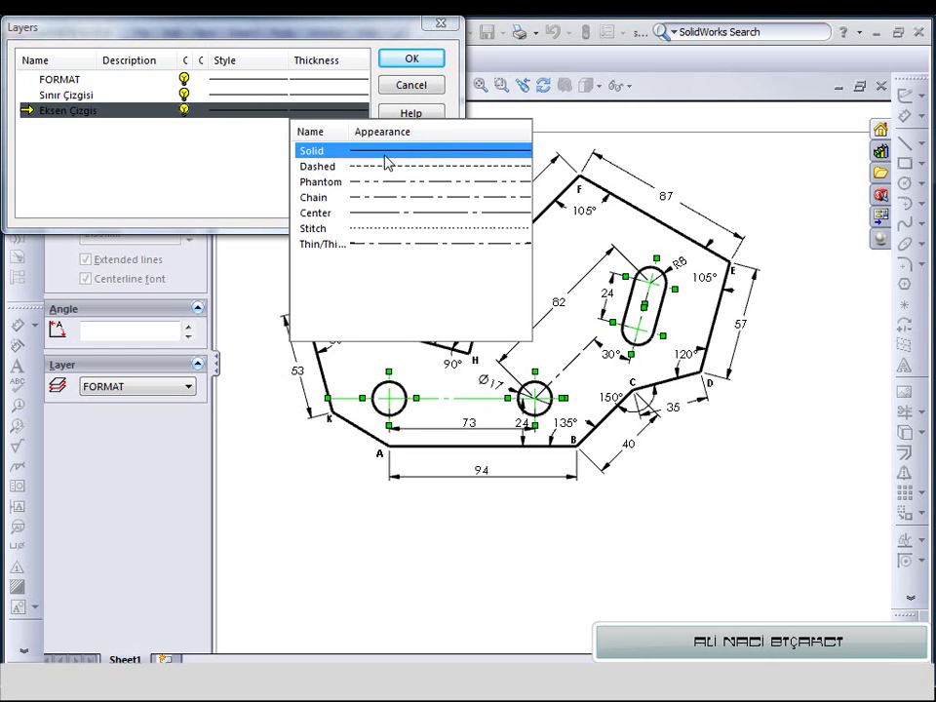
{"action": "left_click", "coordinate": [238, 157]}
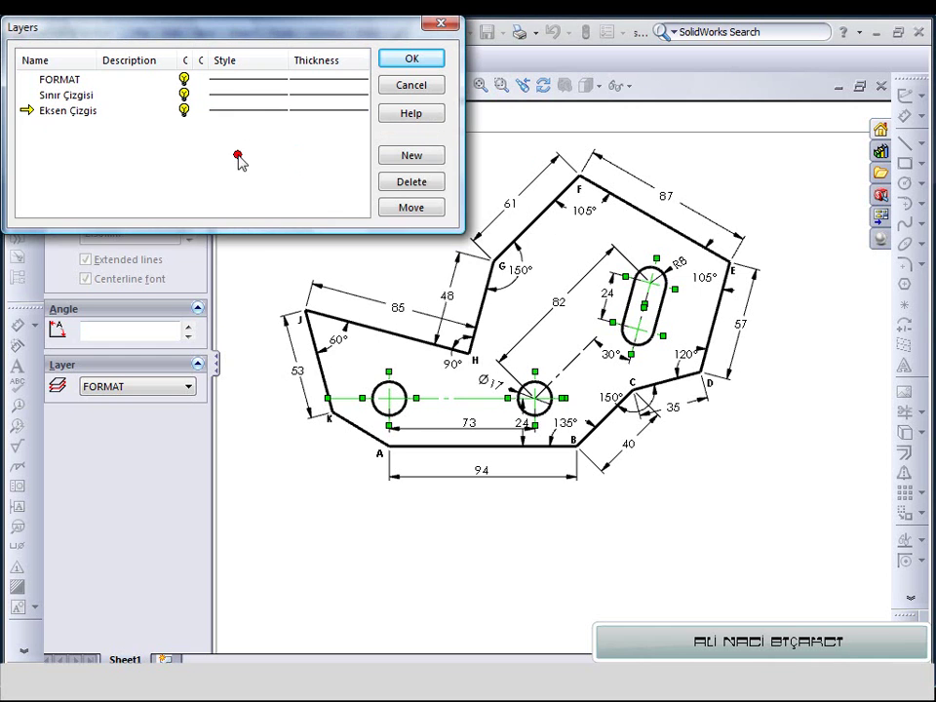
{"action": "left_click", "coordinate": [337, 113]}
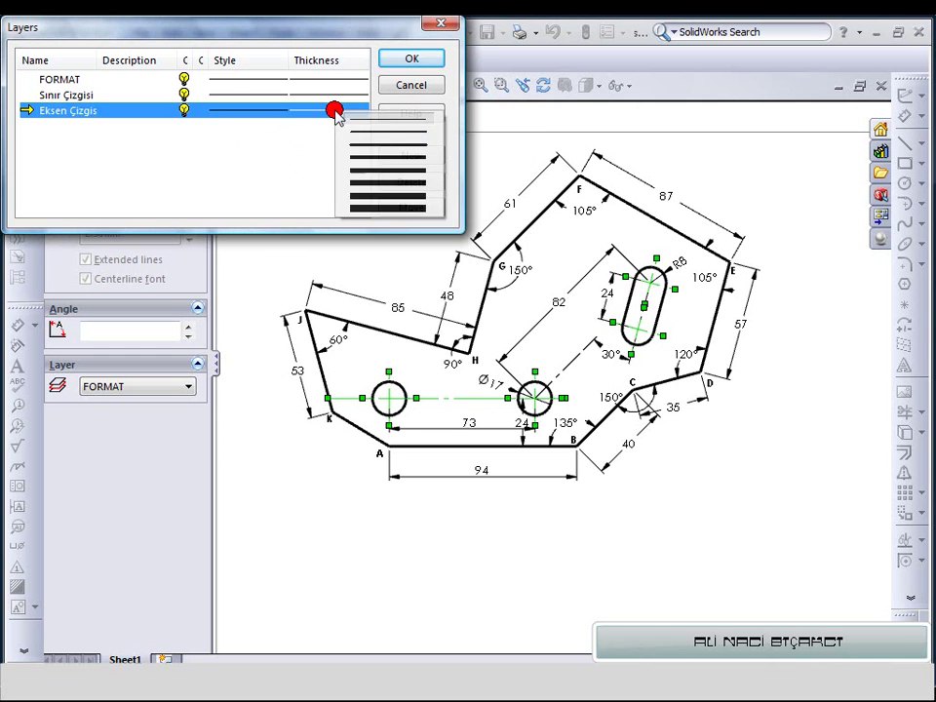
{"action": "left_click", "coordinate": [367, 163]}
{"action": "left_click", "coordinate": [320, 118]}
{"action": "left_click", "coordinate": [334, 153]}
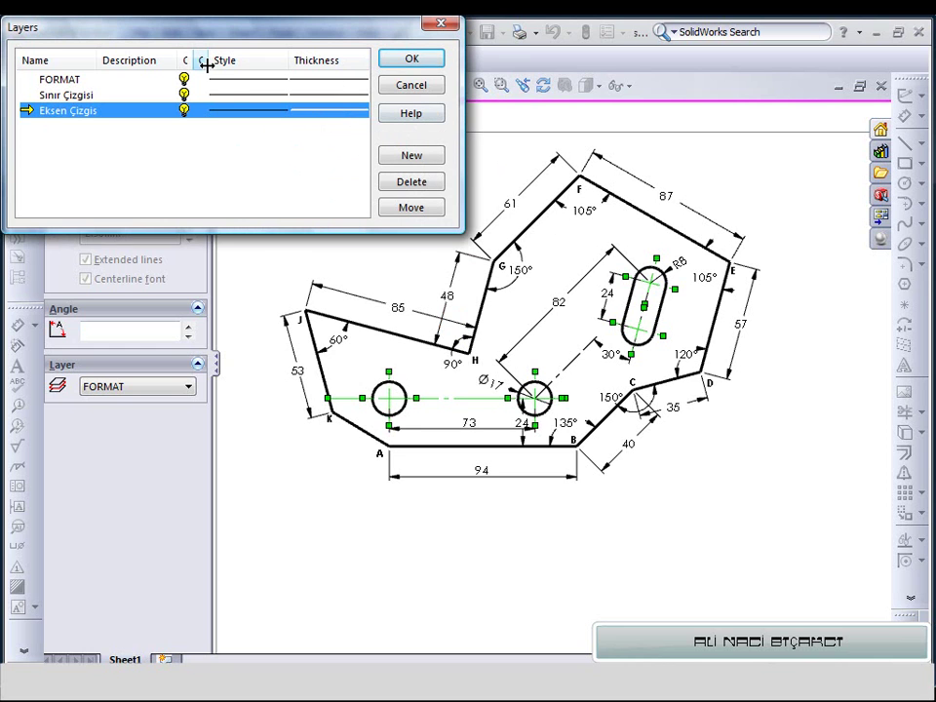
Step: Set the Eksen Çizgisi layer colour to red and add a new layer, Layer3
{"action": "mouse_move", "coordinate": [206, 59]}
{"action": "left_mouse_down"}
{"action": "mouse_move", "coordinate": [299, 60]}
{"action": "mouse_move", "coordinate": [268, 60]}
{"action": "left_mouse_up"}
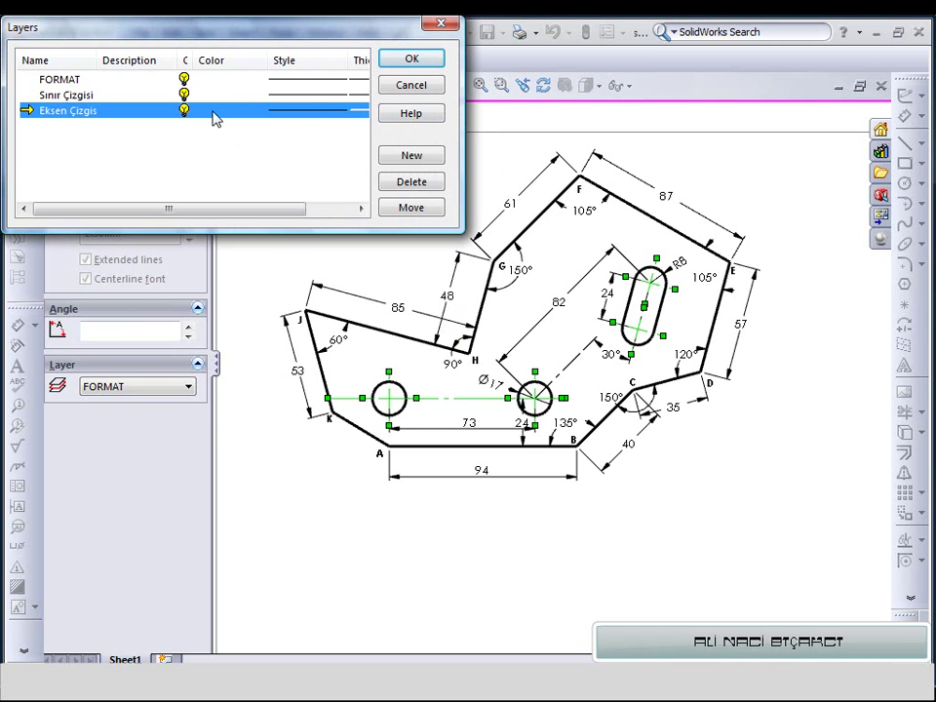
{"action": "left_click", "coordinate": [174, 300]}
{"action": "left_click", "coordinate": [231, 115]}
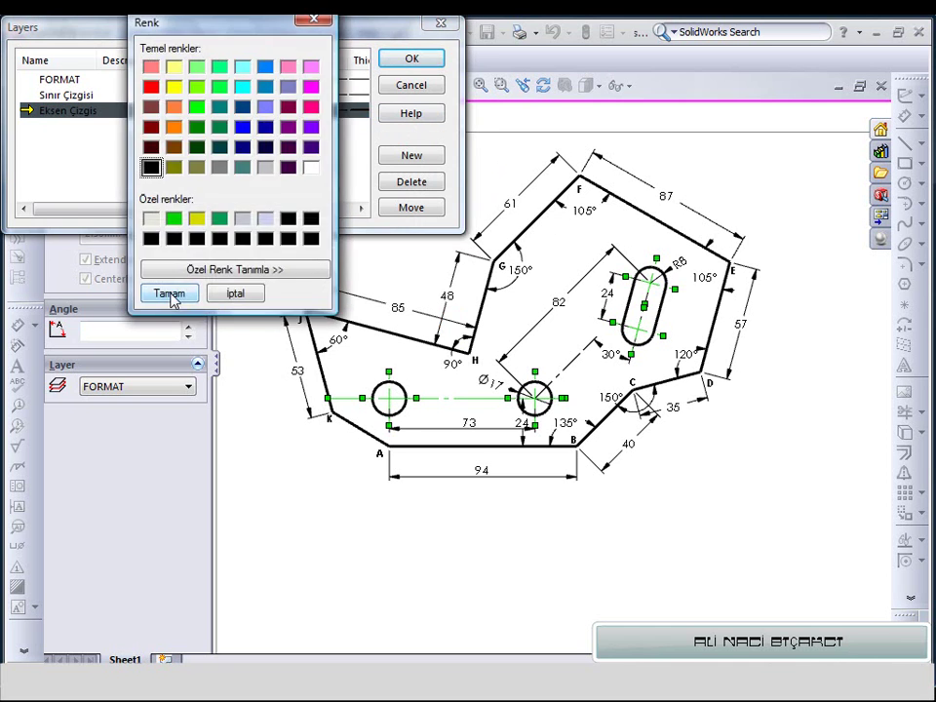
{"action": "left_click", "coordinate": [151, 88]}
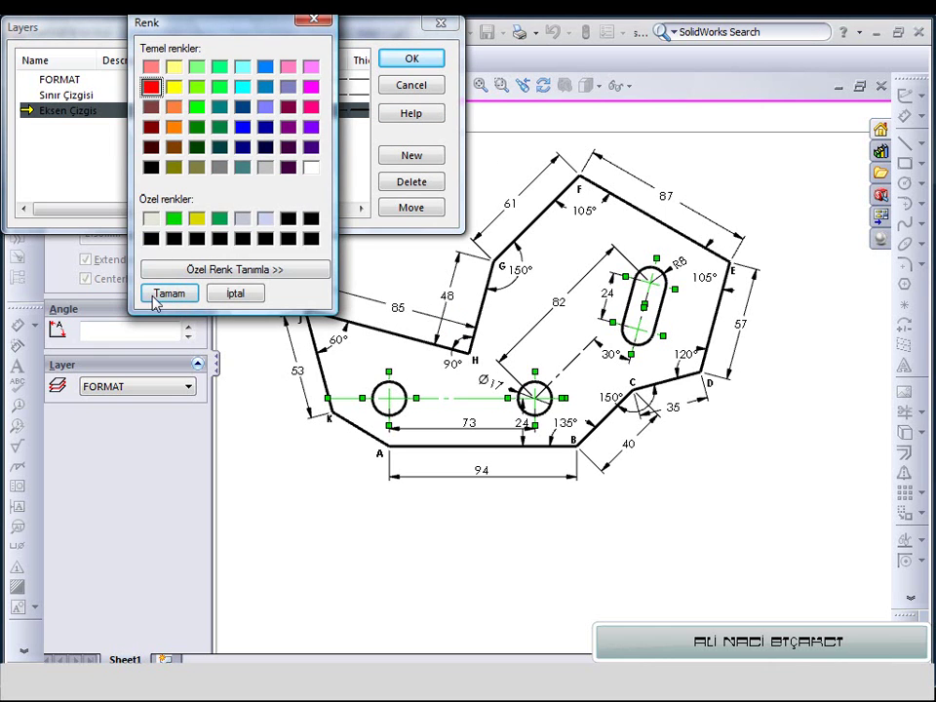
{"action": "left_click", "coordinate": [168, 293]}
{"action": "left_click", "coordinate": [229, 119]}
{"action": "left_click", "coordinate": [417, 160]}
{"action": "left_click", "coordinate": [266, 94]}
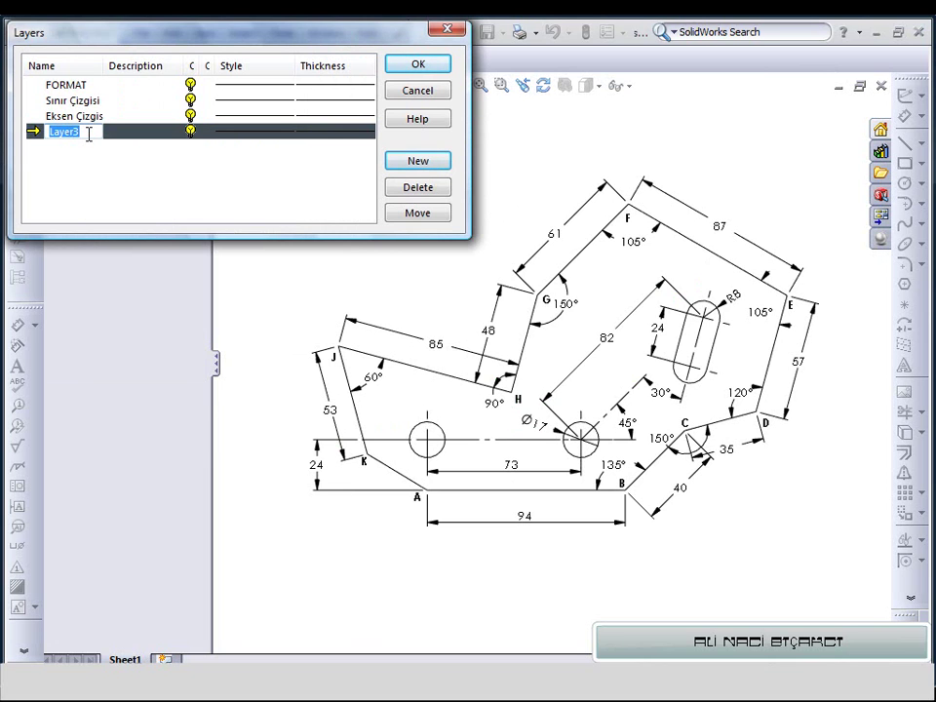
Step: Name Layer3 'Ölçü çizgisi' and give Sınır Çizgisi a thick line
{"action": "type", "text": "O"}
{"action": "type", "text": "si"}
{"action": "left_click", "coordinate": [351, 84]}
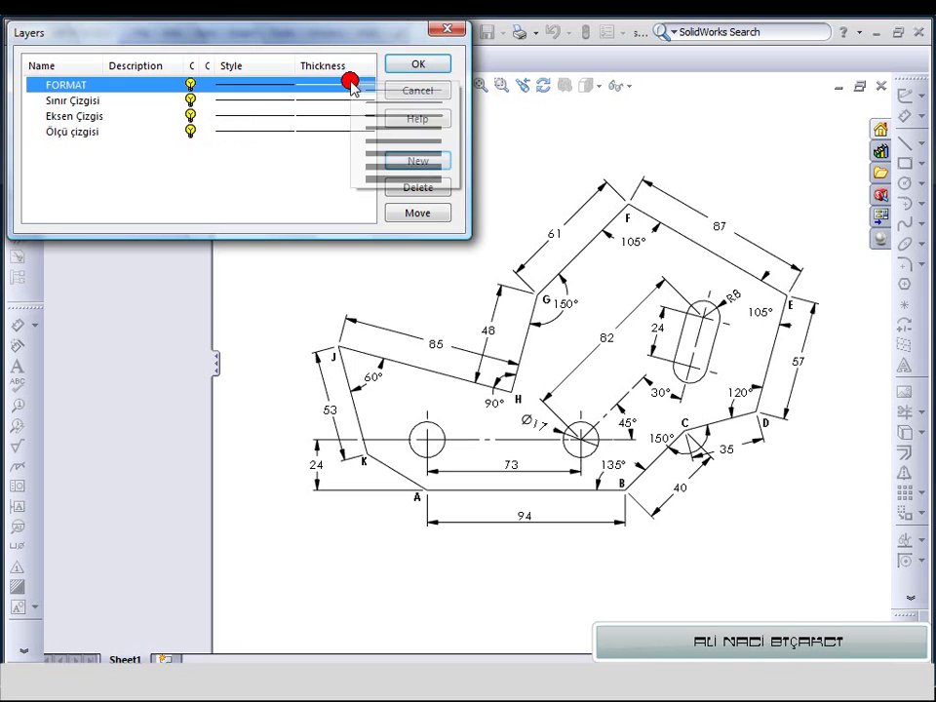
{"action": "left_click", "coordinate": [327, 101]}
{"action": "left_click", "coordinate": [331, 102]}
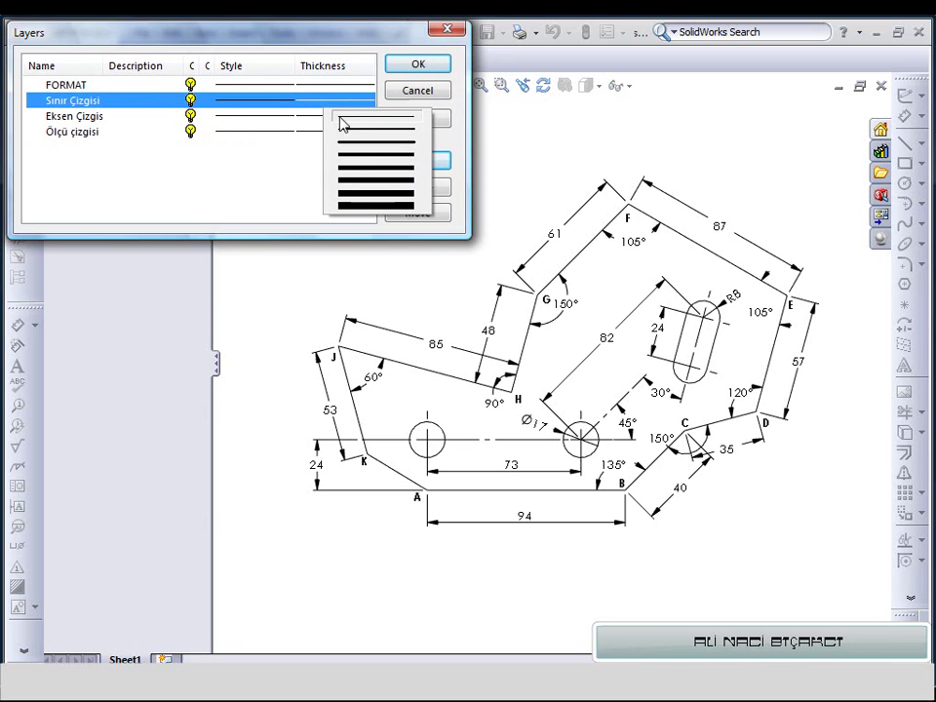
{"action": "left_click", "coordinate": [366, 149]}
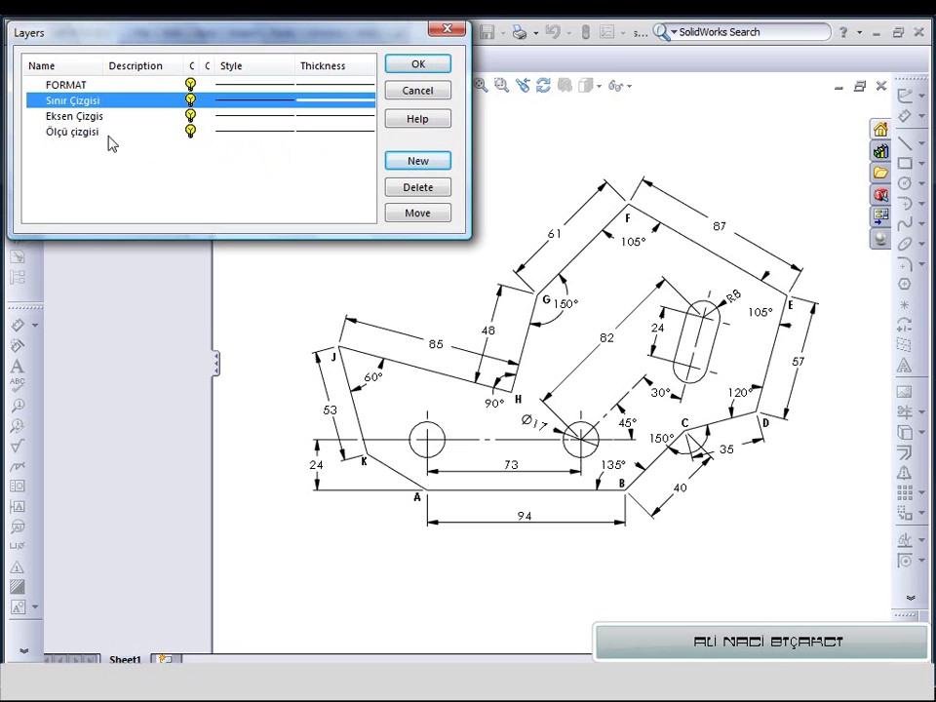
Step: Keep Ölçü çizgisi on a solid line style and set Eksen Çizgisi to Center
{"action": "left_click", "coordinate": [249, 132]}
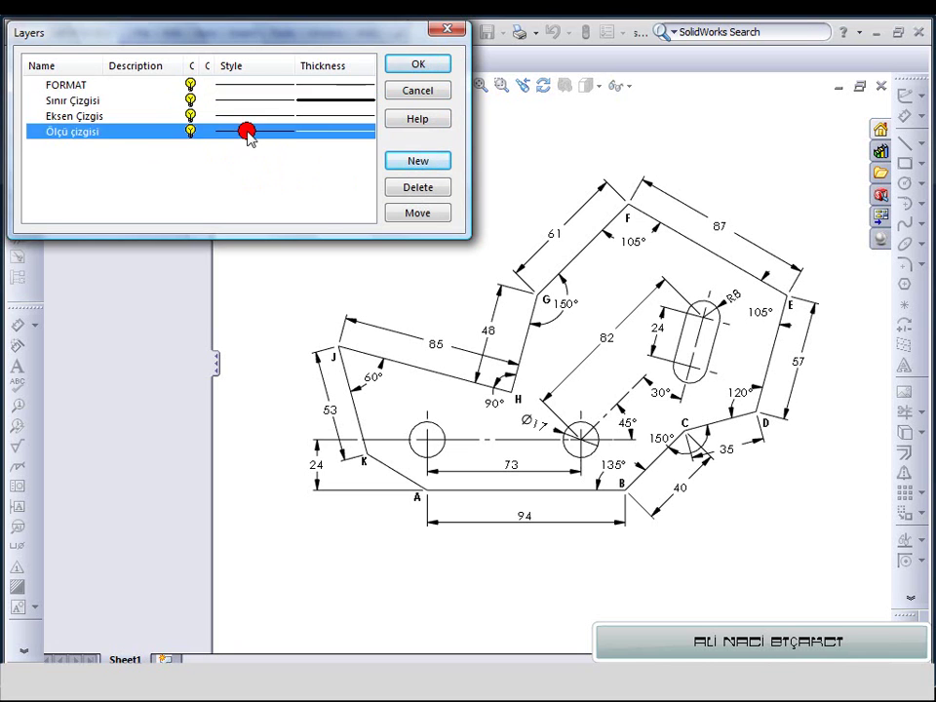
{"action": "left_click", "coordinate": [249, 132]}
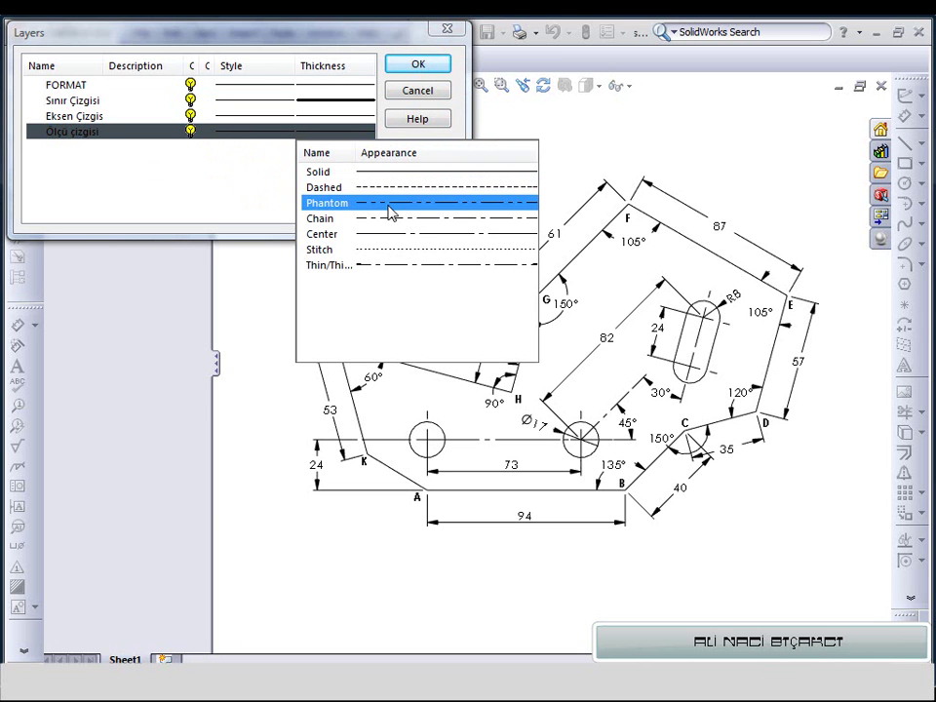
{"action": "left_click", "coordinate": [391, 248]}
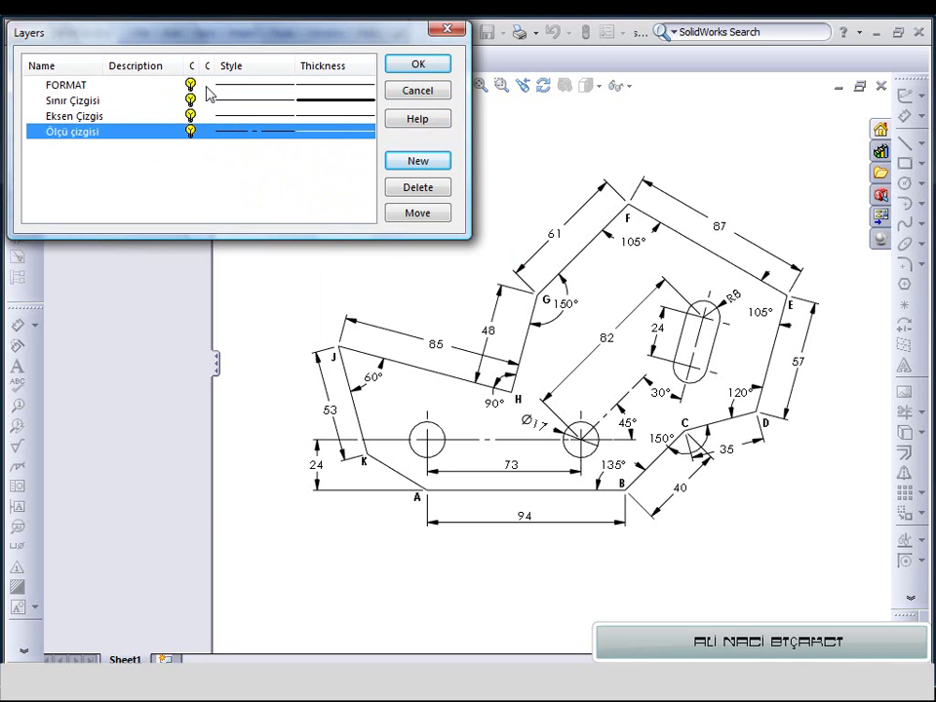
{"action": "left_click_drag", "start_coordinate": [217, 65], "coordinate": [252, 66]}
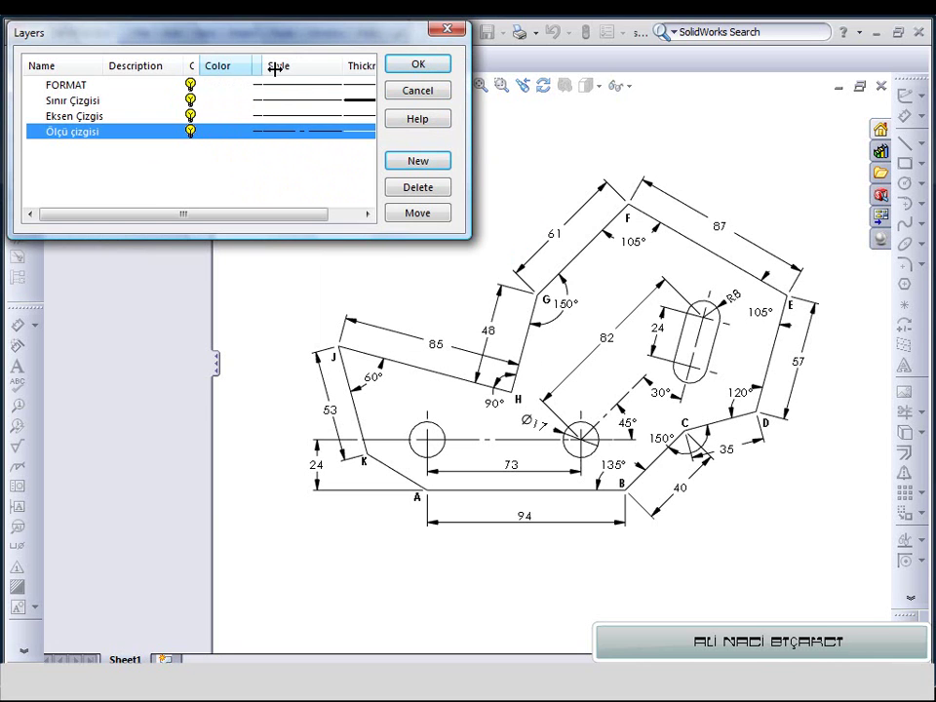
{"action": "left_click", "coordinate": [292, 131]}
{"action": "left_click", "coordinate": [386, 170]}
{"action": "left_click", "coordinate": [268, 116]}
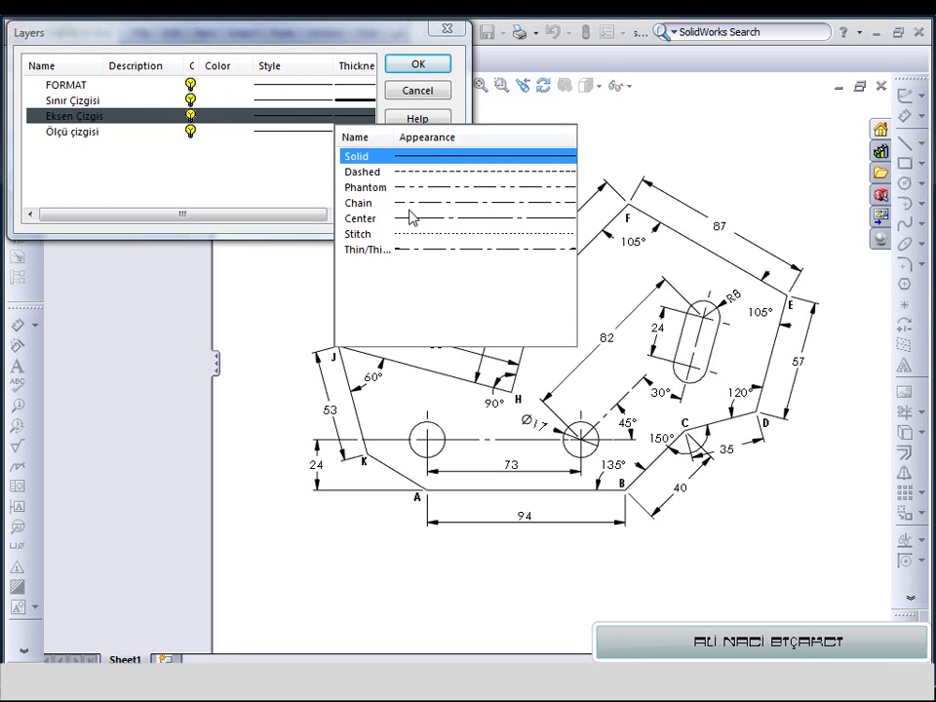
{"action": "left_click", "coordinate": [409, 217]}
{"action": "left_click_drag", "start_coordinate": [197, 65], "coordinate": [271, 66]}
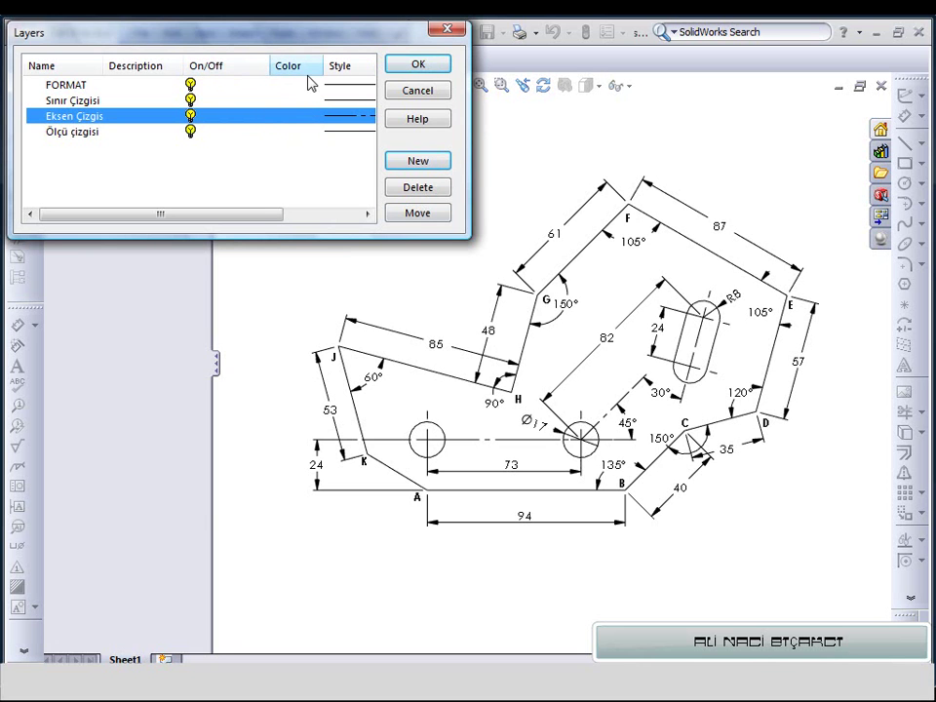
Step: Colour the Sınır Çizgisi layer red and the Eksen Çizgisi layer dark blue
{"action": "left_click", "coordinate": [265, 149]}
{"action": "left_click", "coordinate": [295, 94]}
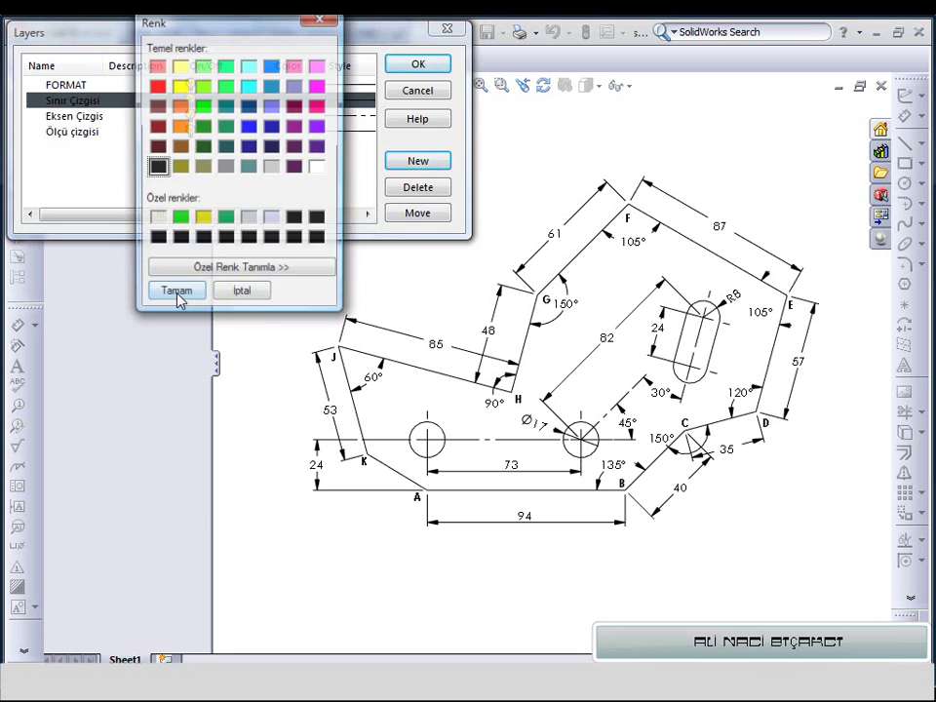
{"action": "left_click", "coordinate": [158, 91]}
{"action": "left_click", "coordinate": [177, 294]}
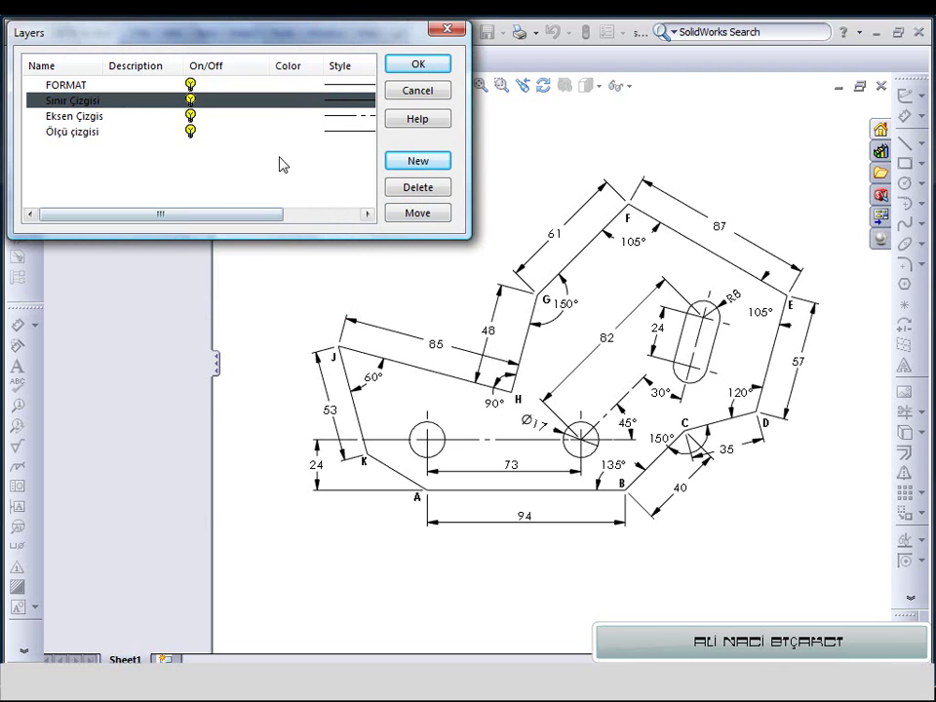
{"action": "left_click", "coordinate": [291, 119]}
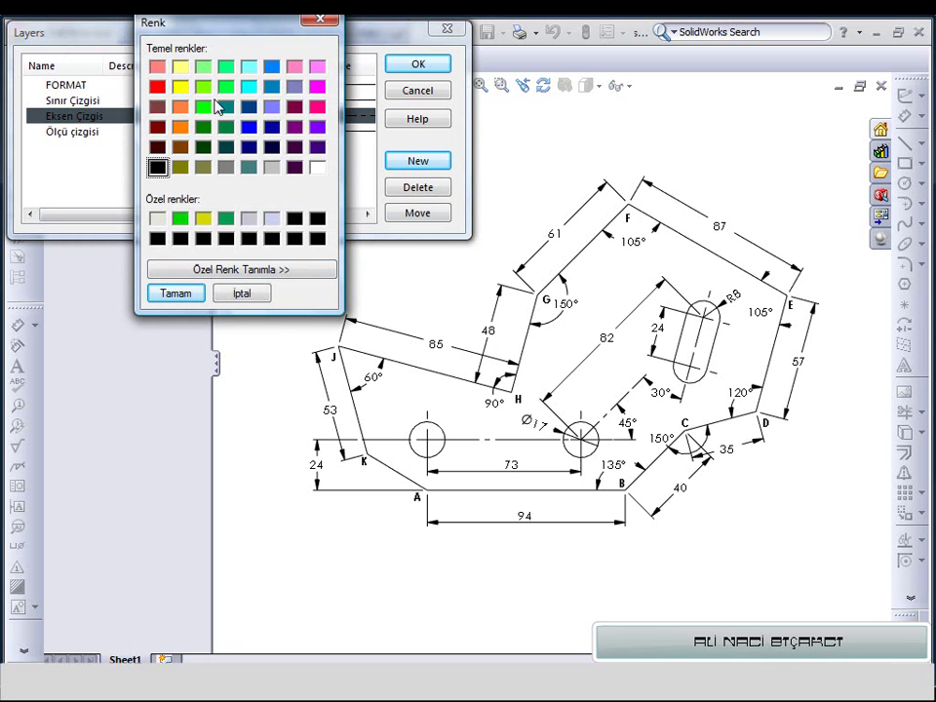
{"action": "left_click", "coordinate": [249, 127]}
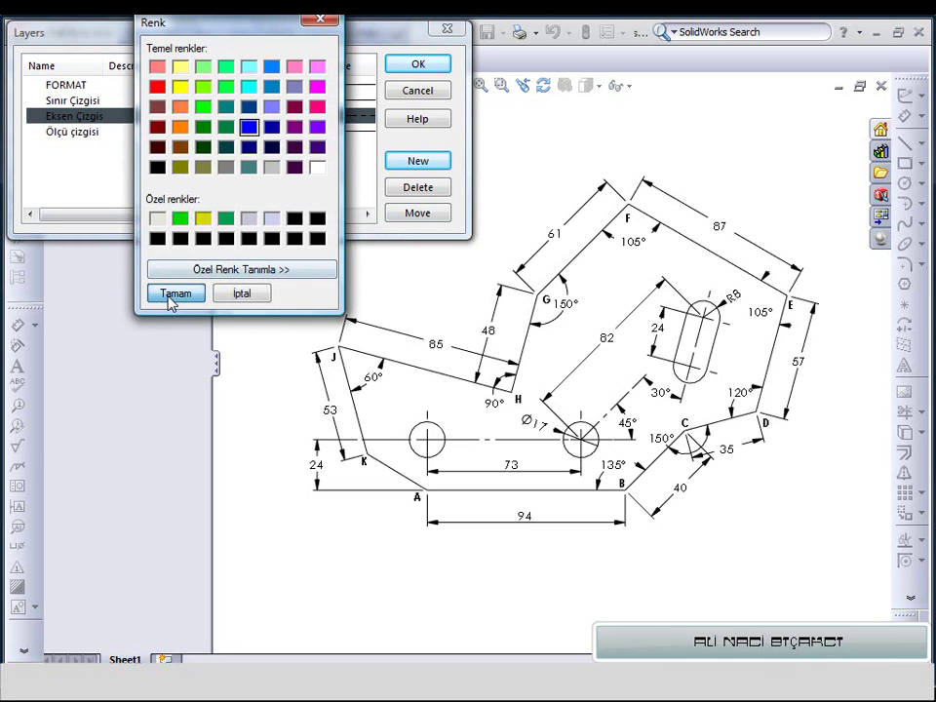
{"action": "left_click", "coordinate": [173, 293]}
Step: Colour Ölçü çizgisi dark magenta and apply the layer settings
{"action": "left_click", "coordinate": [285, 132]}
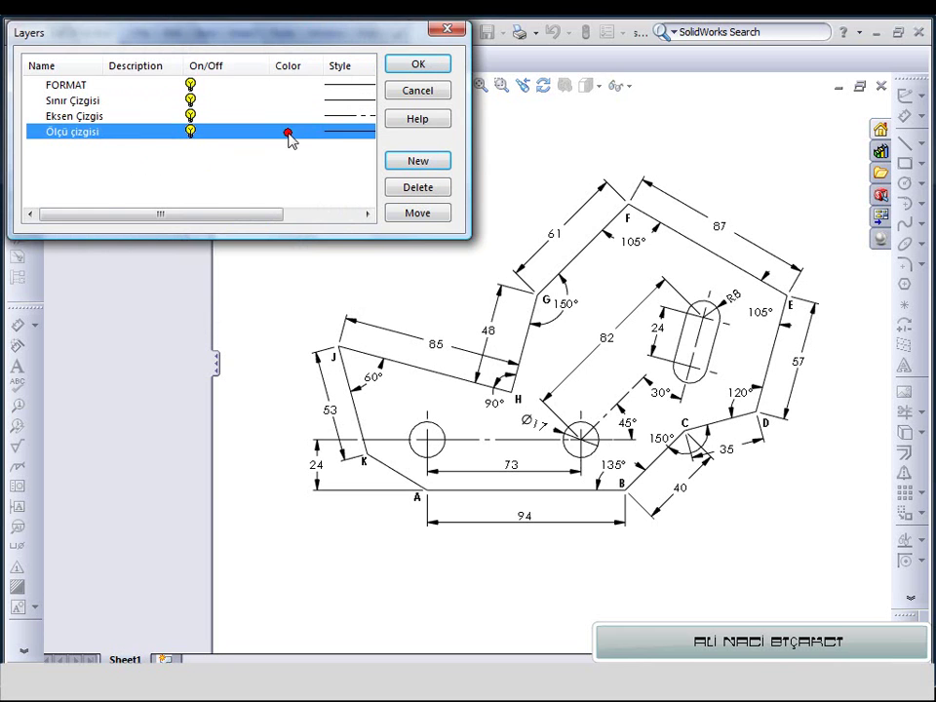
{"action": "left_click", "coordinate": [294, 108]}
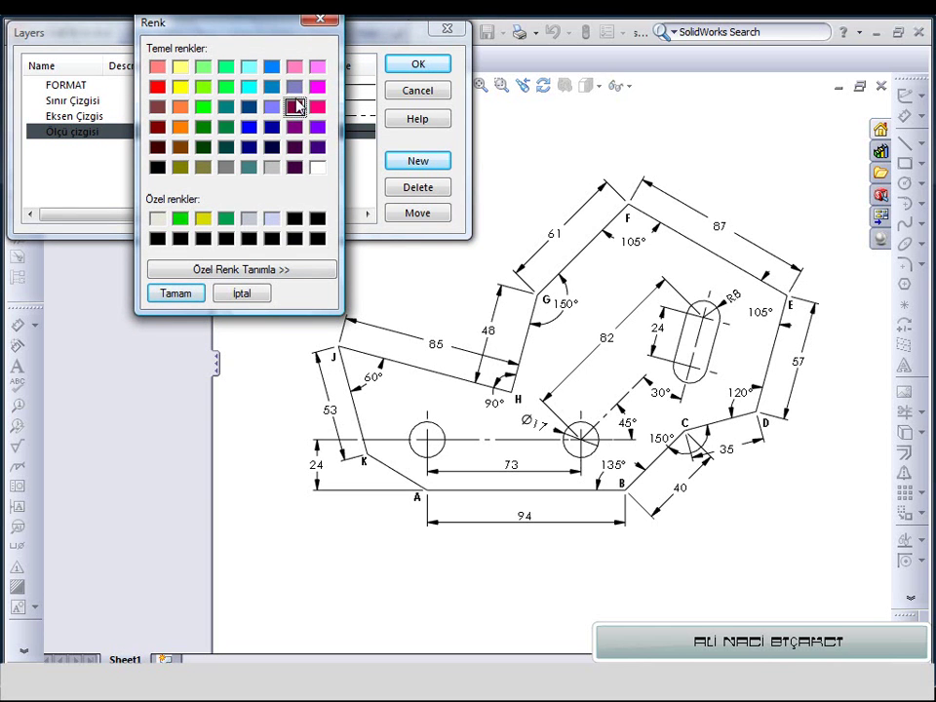
{"action": "left_click", "coordinate": [166, 294]}
{"action": "left_click", "coordinate": [417, 68]}
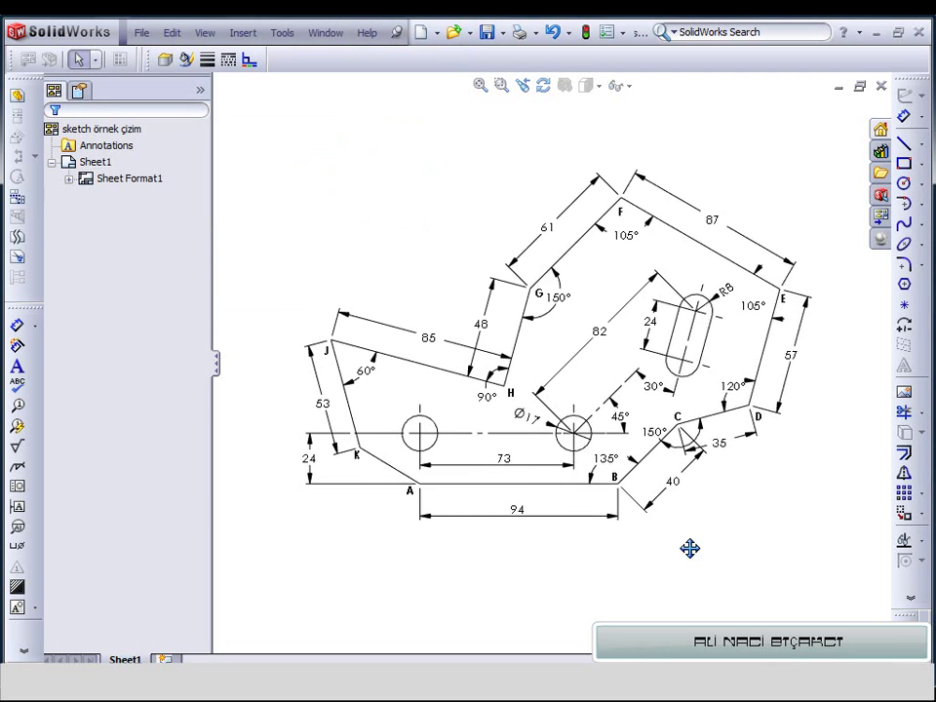
{"action": "middle_click_drag", "start_coordinate": [690, 605], "coordinate": [630, 533]}
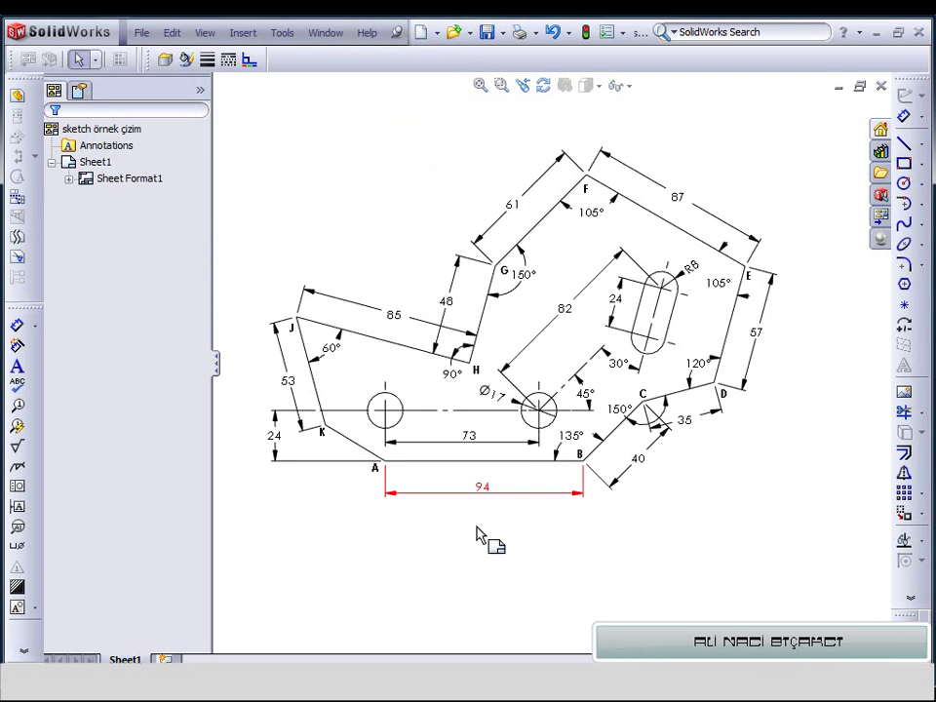
Step: Select the plate outline chain, both circles and the slot arcs, and assign them to Sınır Çizgisi
{"action": "left_click", "coordinate": [318, 193]}
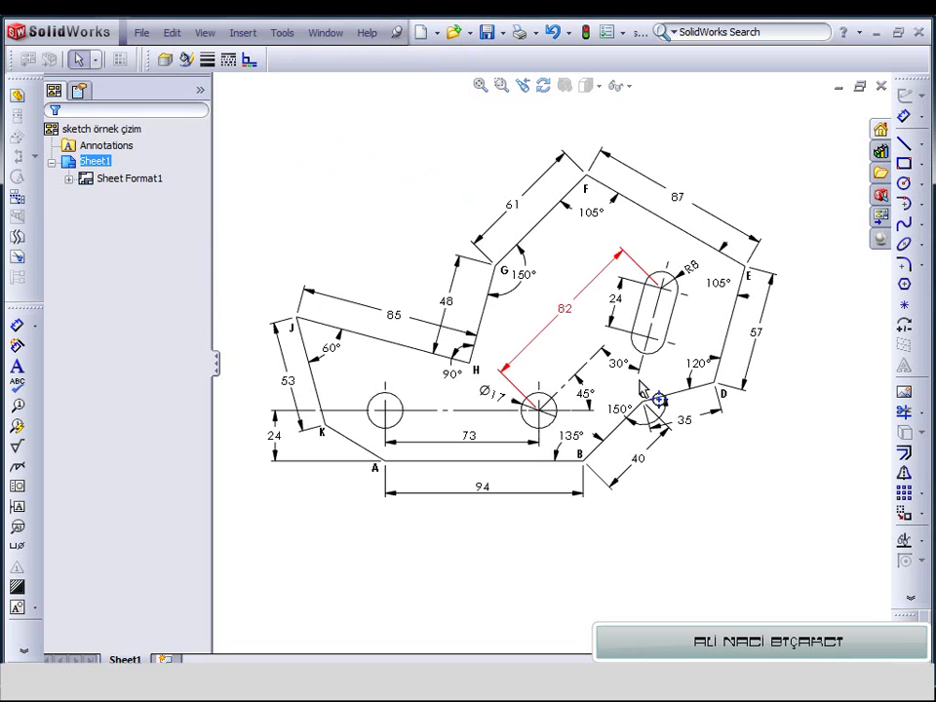
{"action": "right_click", "coordinate": [393, 348]}
{"action": "left_click", "coordinate": [455, 184]}
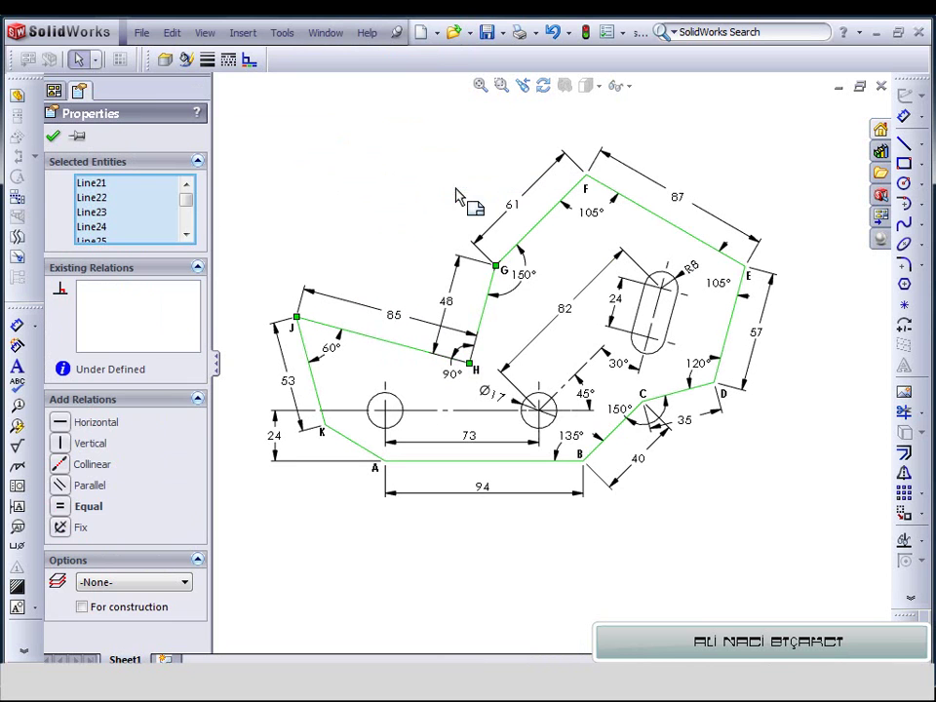
{"action": "left_click", "coordinate": [398, 402], "text": "ctrl"}
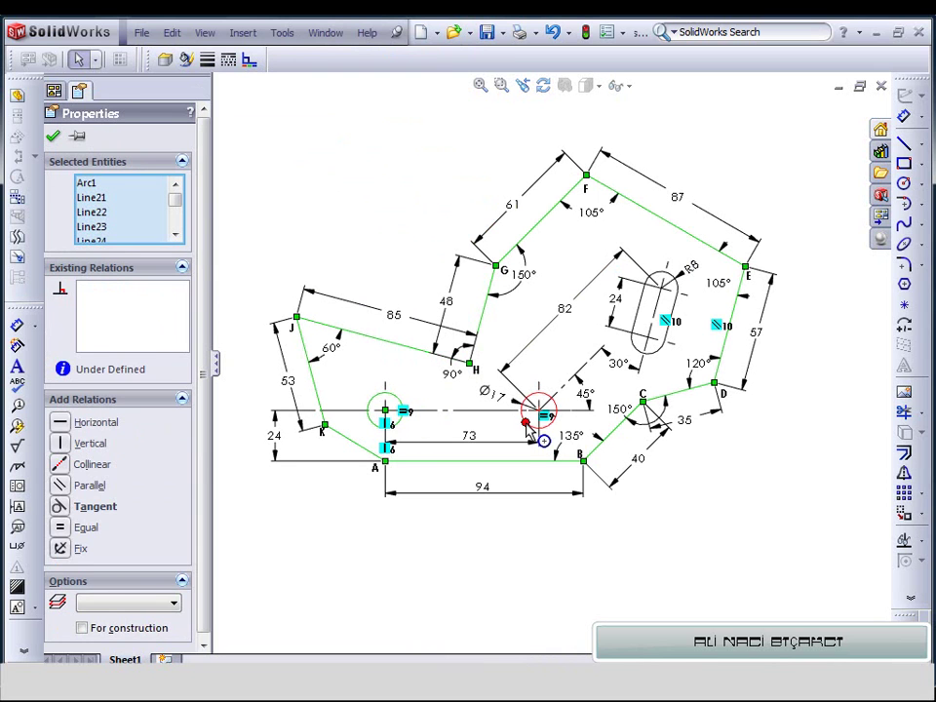
{"action": "left_click", "coordinate": [536, 414], "text": "ctrl"}
{"action": "left_click", "coordinate": [671, 314], "text": "ctrl"}
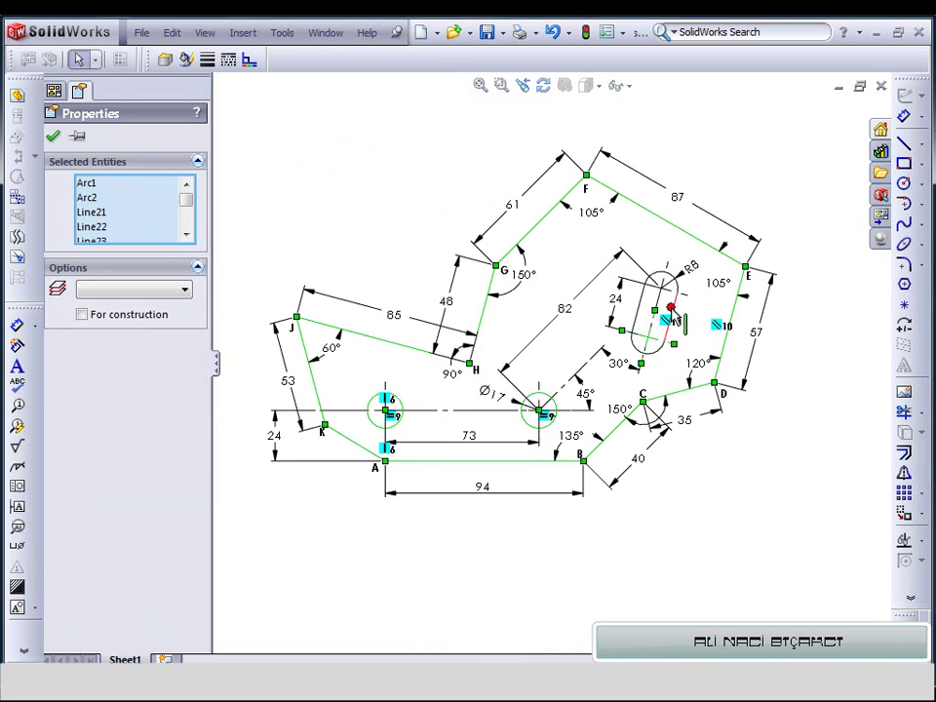
{"action": "left_click", "coordinate": [646, 314], "text": "ctrl"}
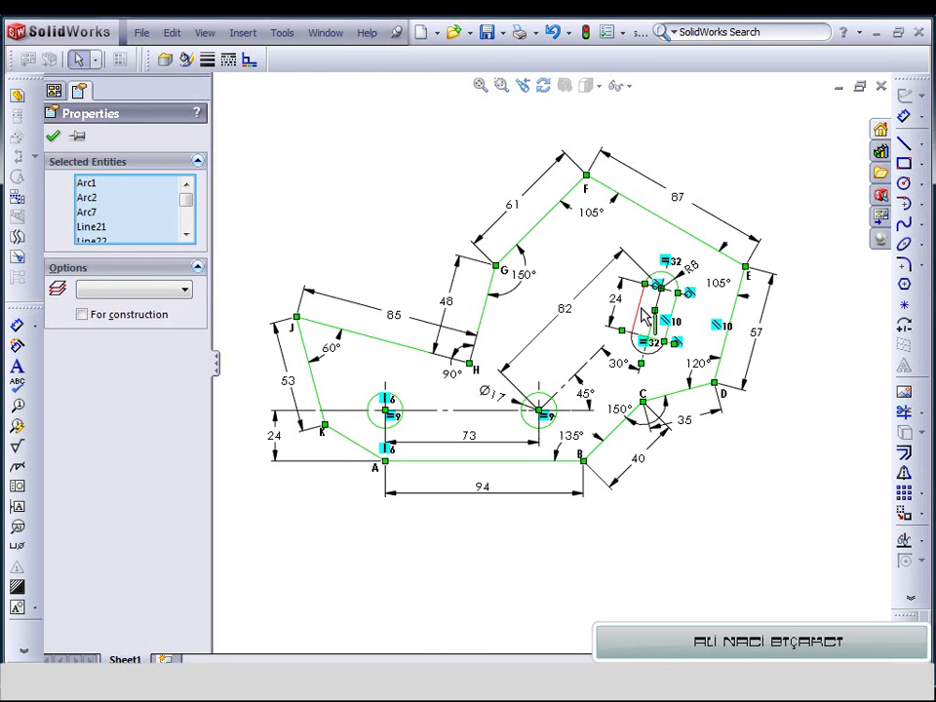
{"action": "left_click", "coordinate": [635, 351], "text": "ctrl"}
{"action": "left_click", "coordinate": [637, 354], "text": "ctrl"}
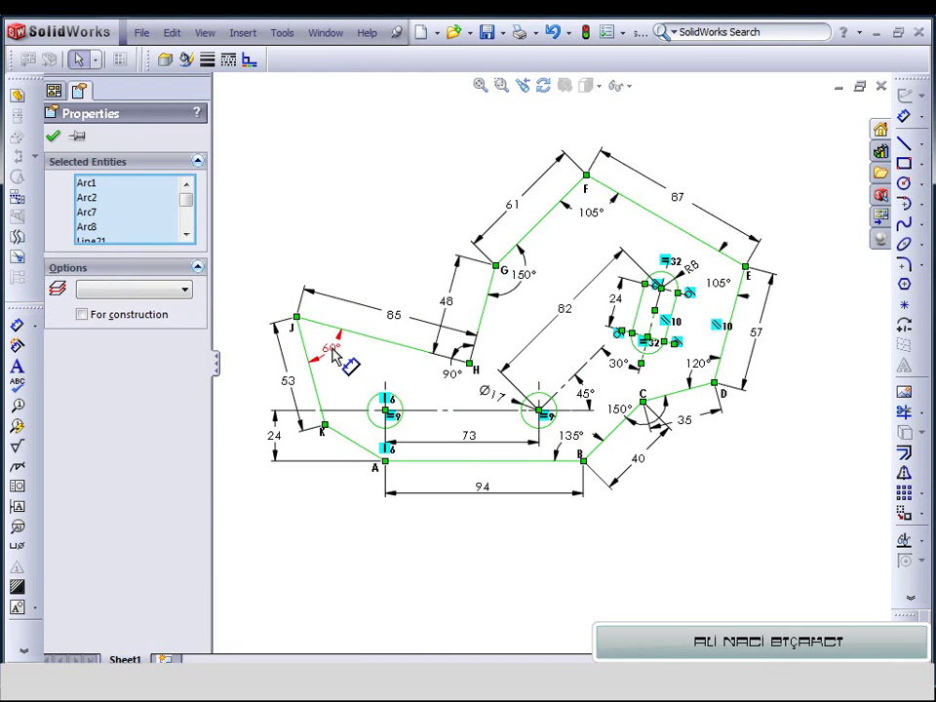
{"action": "left_click", "coordinate": [118, 292]}
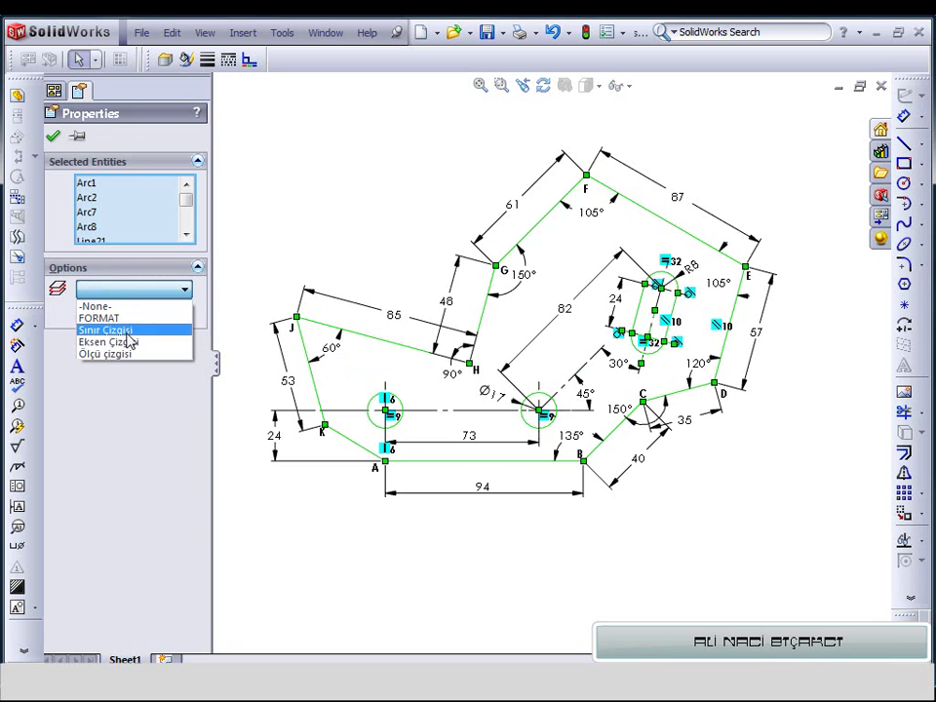
{"action": "left_click", "coordinate": [128, 330]}
{"action": "left_click", "coordinate": [382, 220]}
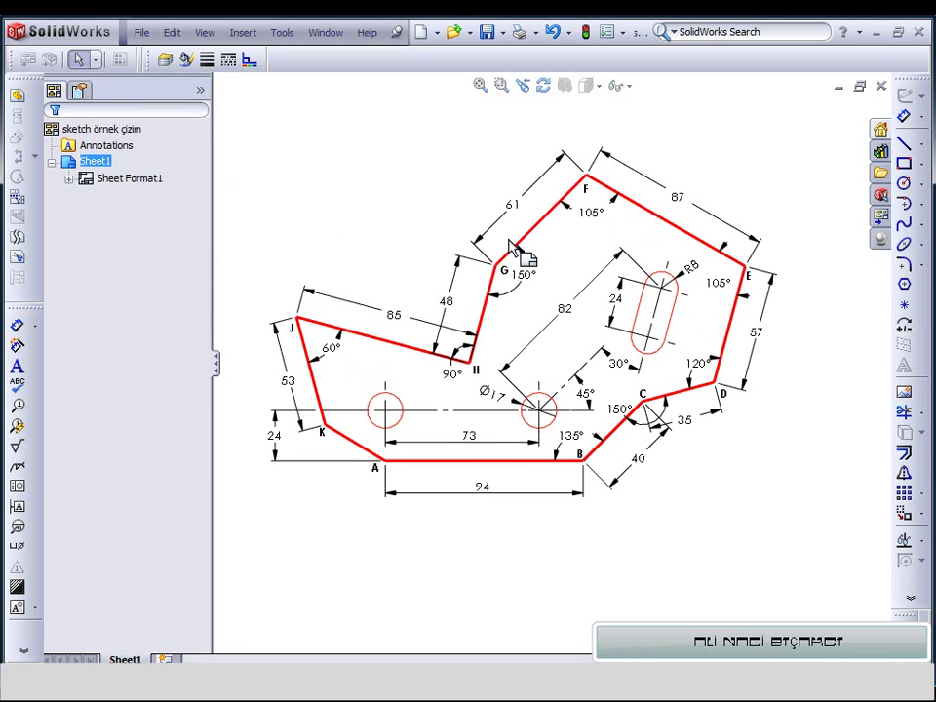
Step: Add center marks to the left circle, the right circle and the slot
{"action": "left_click", "coordinate": [309, 115]}
{"action": "left_click", "coordinate": [165, 60]}
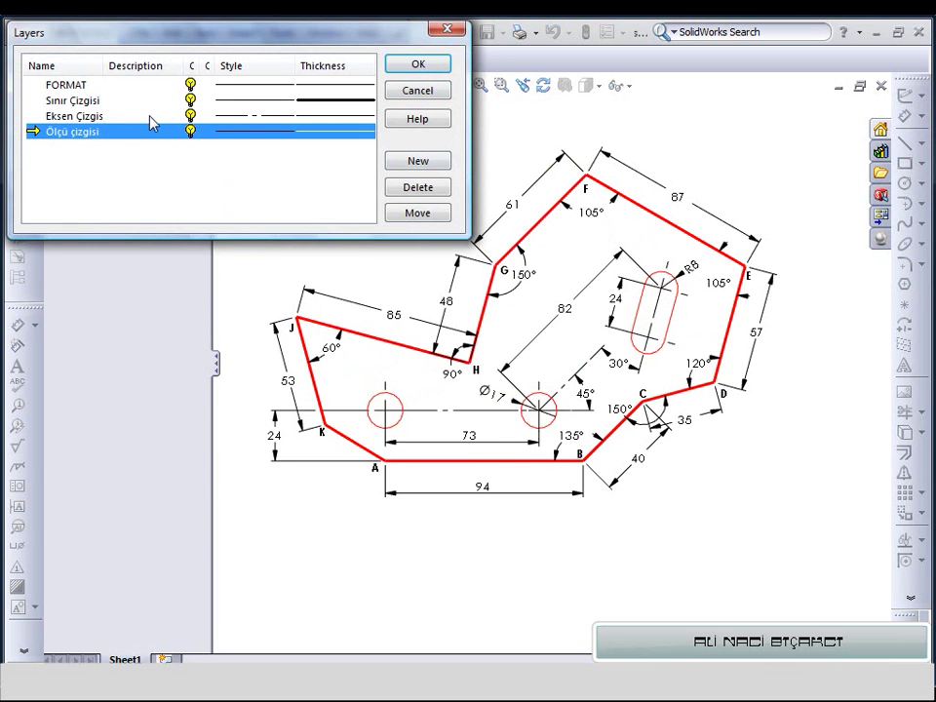
{"action": "left_click", "coordinate": [436, 92]}
{"action": "left_click", "coordinate": [414, 418]}
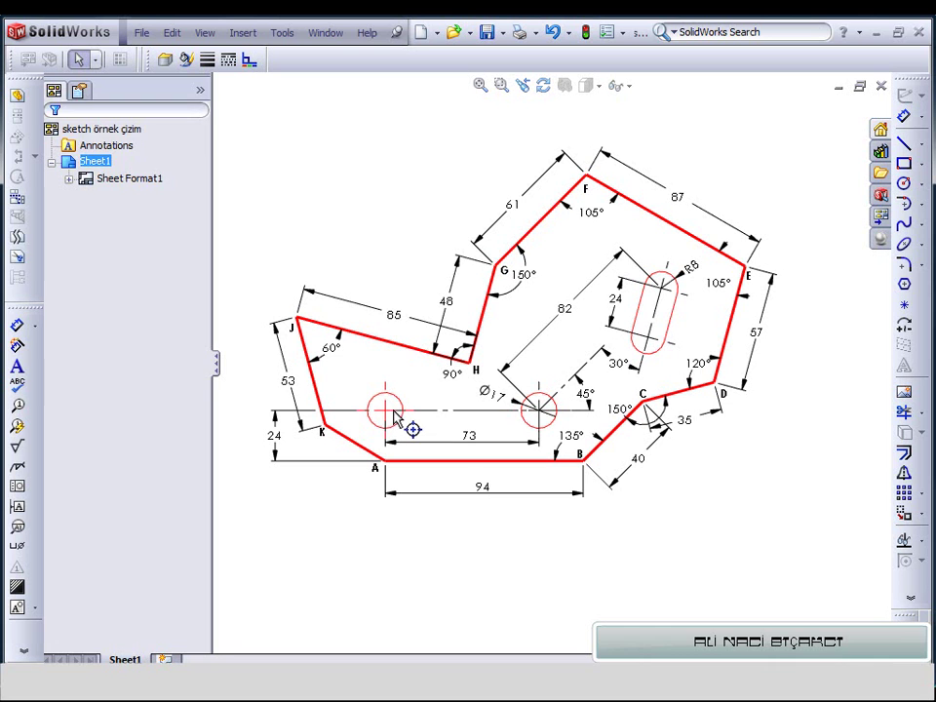
{"action": "left_click", "coordinate": [395, 417]}
{"action": "left_click", "coordinate": [528, 420]}
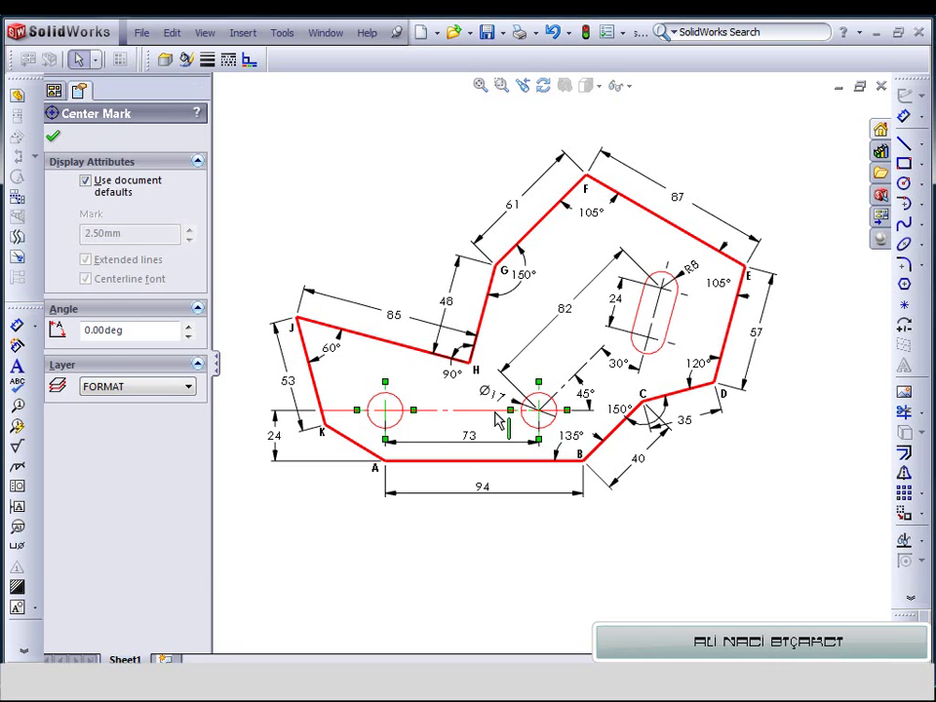
{"action": "left_click", "coordinate": [659, 308]}
{"action": "left_click", "coordinate": [659, 308]}
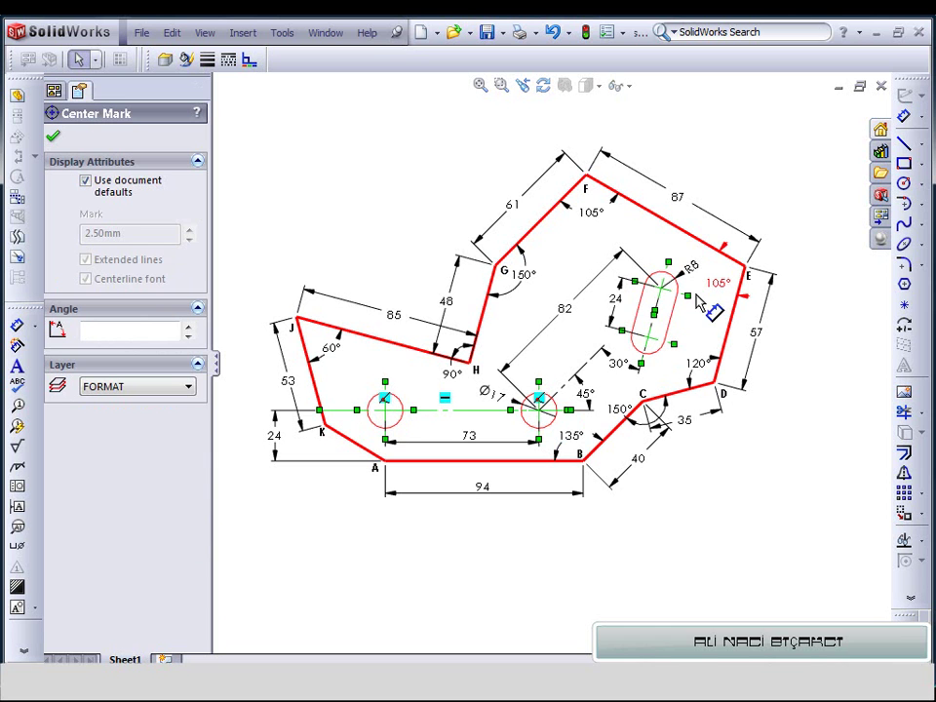
Step: Put the new center marks on the Eksen Çizgisi layer
{"action": "left_click", "coordinate": [164, 59]}
{"action": "left_click", "coordinate": [419, 88]}
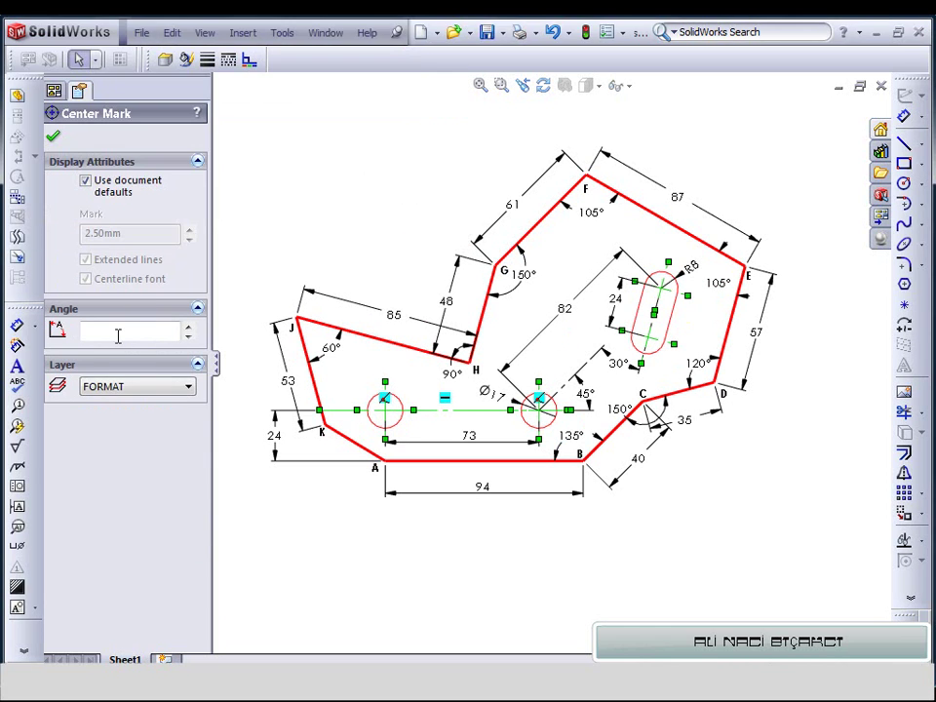
{"action": "left_click", "coordinate": [125, 387]}
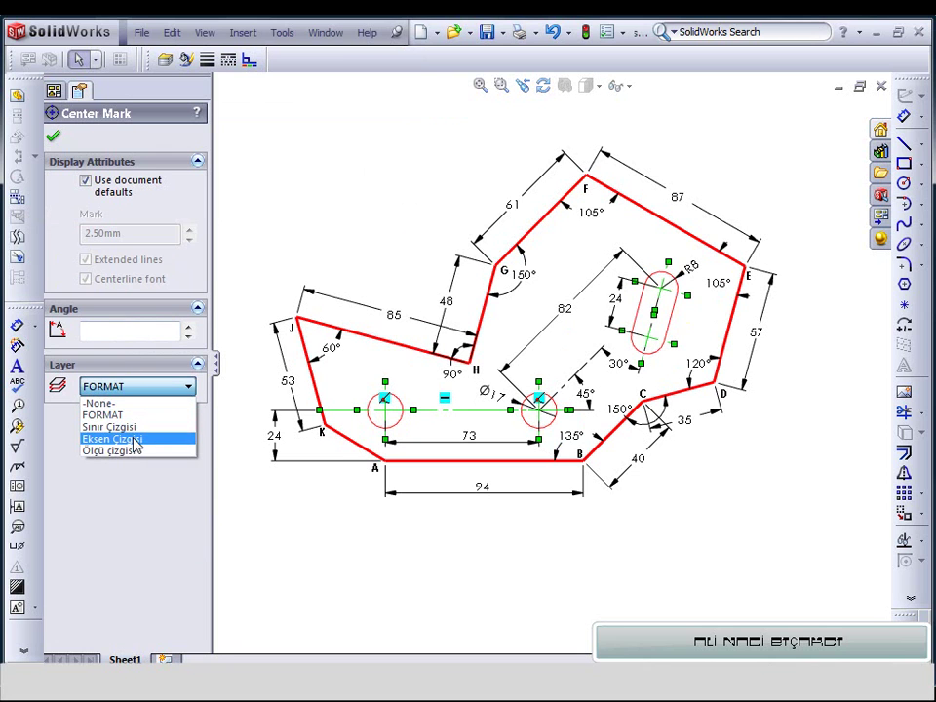
{"action": "left_click", "coordinate": [135, 437]}
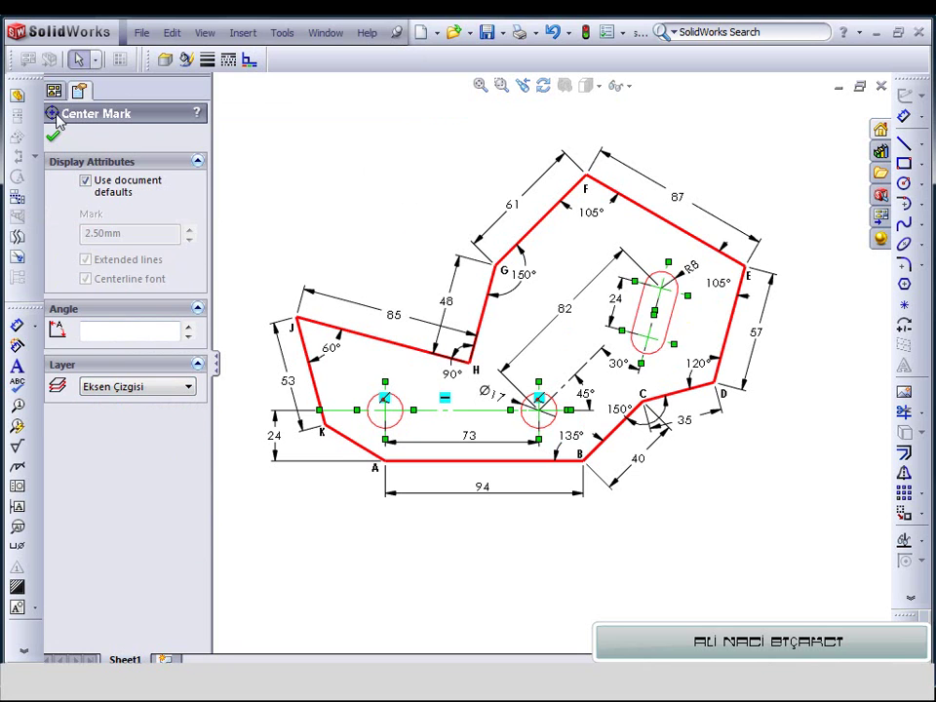
{"action": "key", "text": "Escape"}
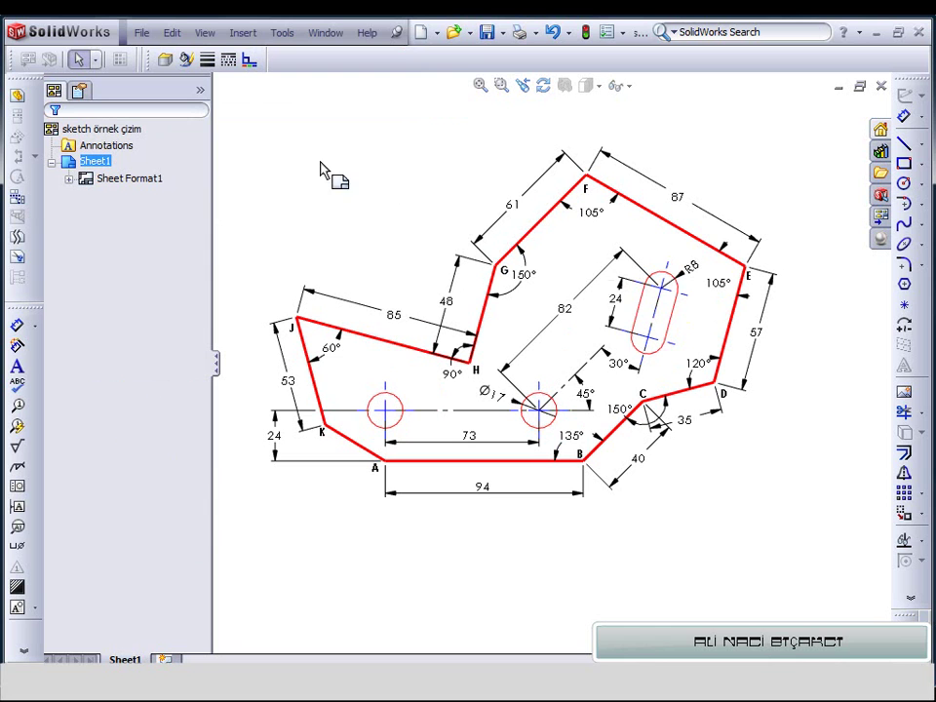
Step: Move the 45° and horizontal construction lines onto the Eksen Çizgisi layer
{"action": "scroll", "coordinate": [588, 375], "scroll_direction": "down", "scroll_amount": 3}
{"action": "left_click", "coordinate": [565, 374]}
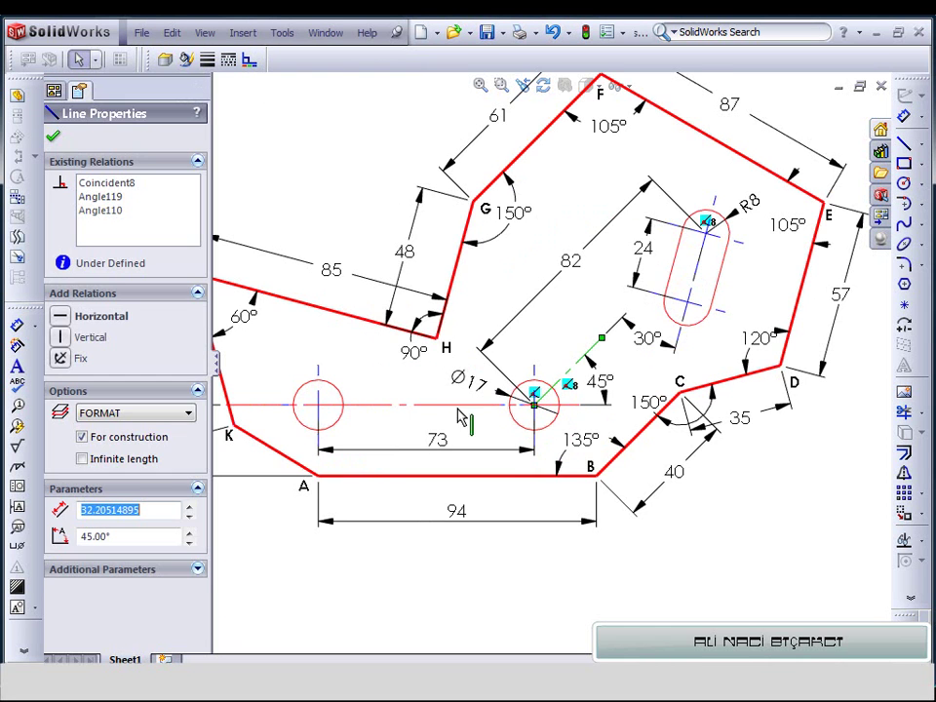
{"action": "left_click", "coordinate": [463, 404], "text": "ctrl"}
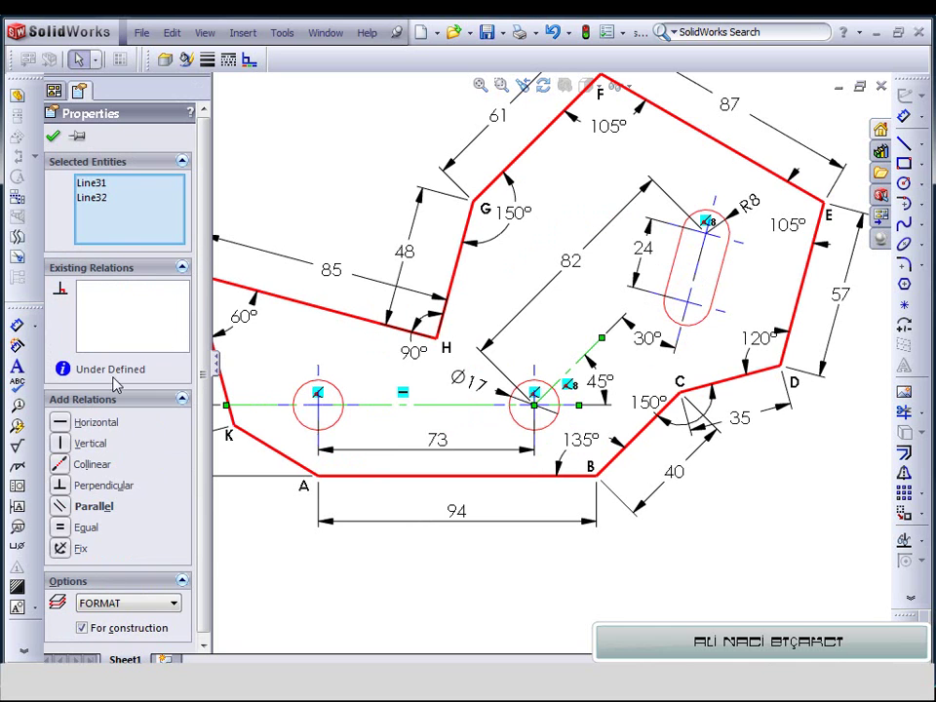
{"action": "left_click", "coordinate": [117, 603]}
{"action": "left_click", "coordinate": [107, 654]}
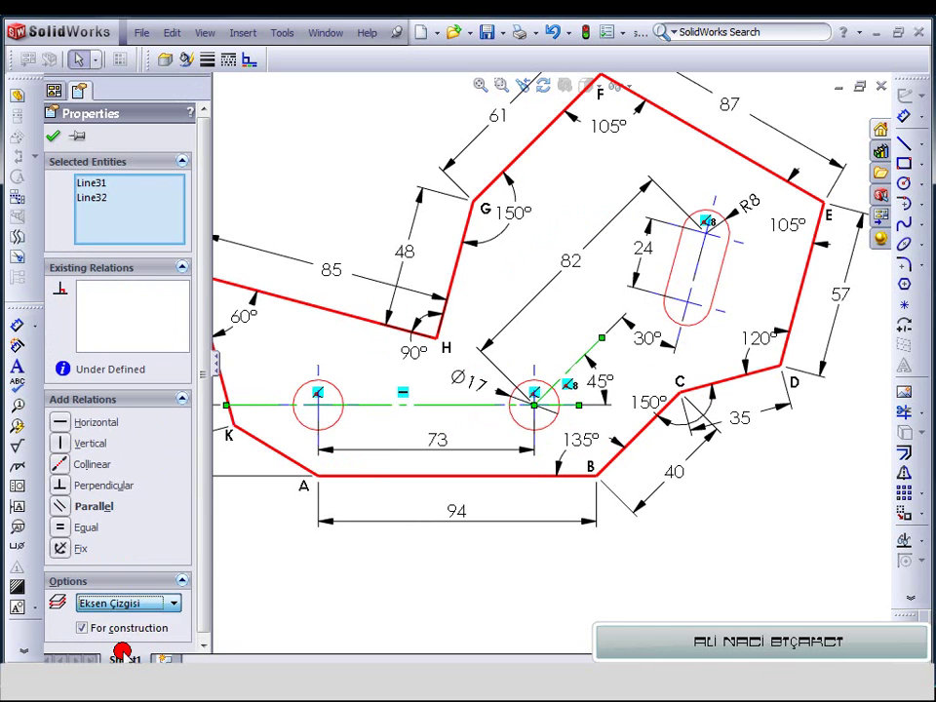
{"action": "left_click", "coordinate": [53, 138]}
{"action": "scroll", "coordinate": [351, 214], "scroll_direction": "up", "scroll_amount": 2}
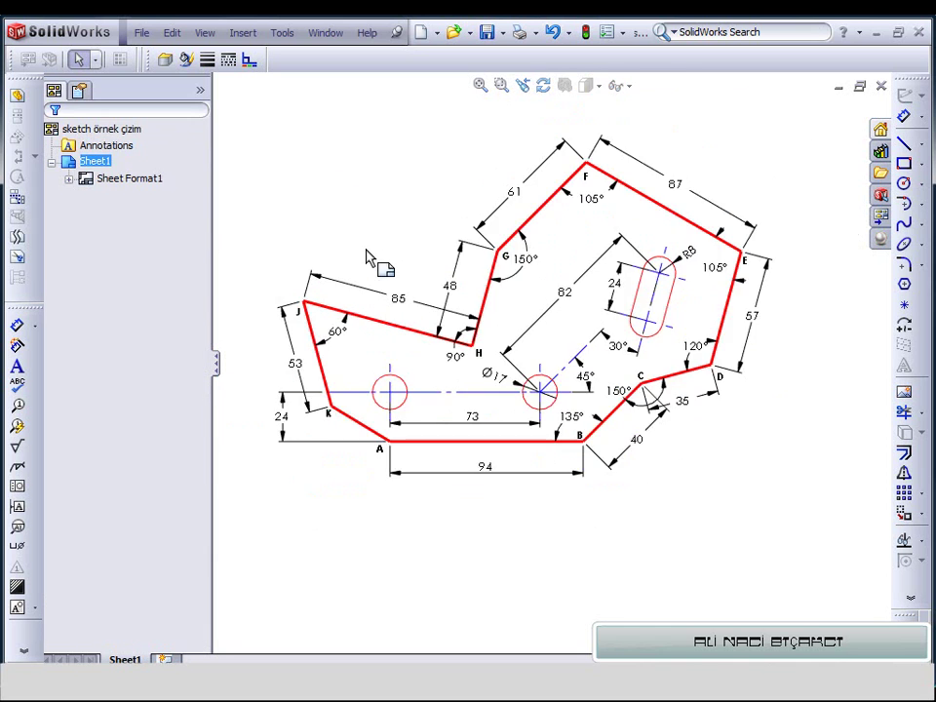
Step: Turn off the Sınır Çizgisi and Eksen Çizgisi layers in Layer Properties
{"action": "left_click", "coordinate": [164, 60]}
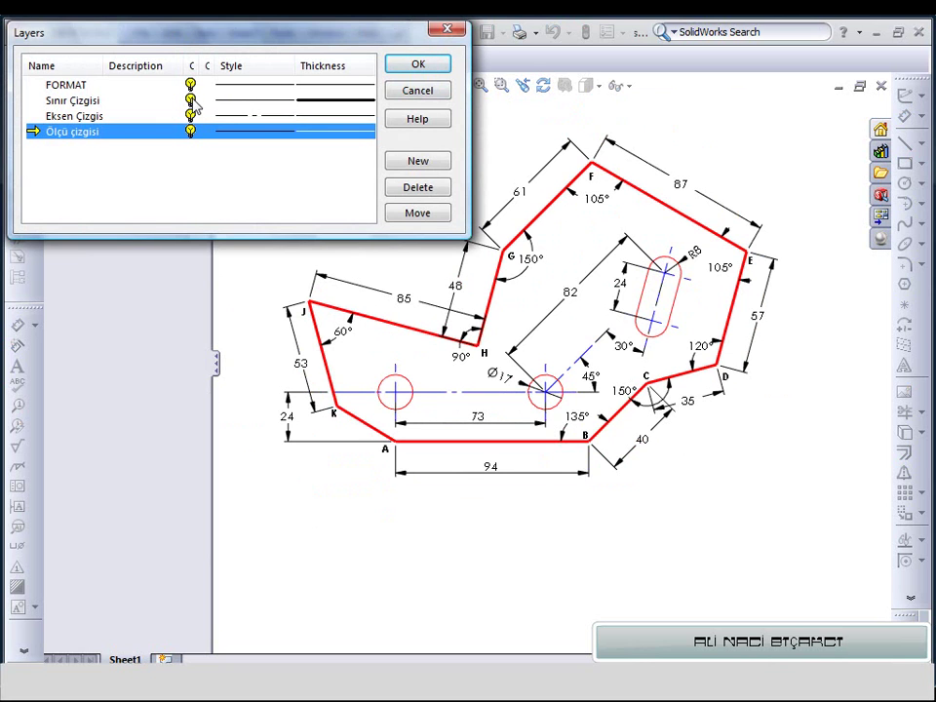
{"action": "left_click", "coordinate": [191, 99]}
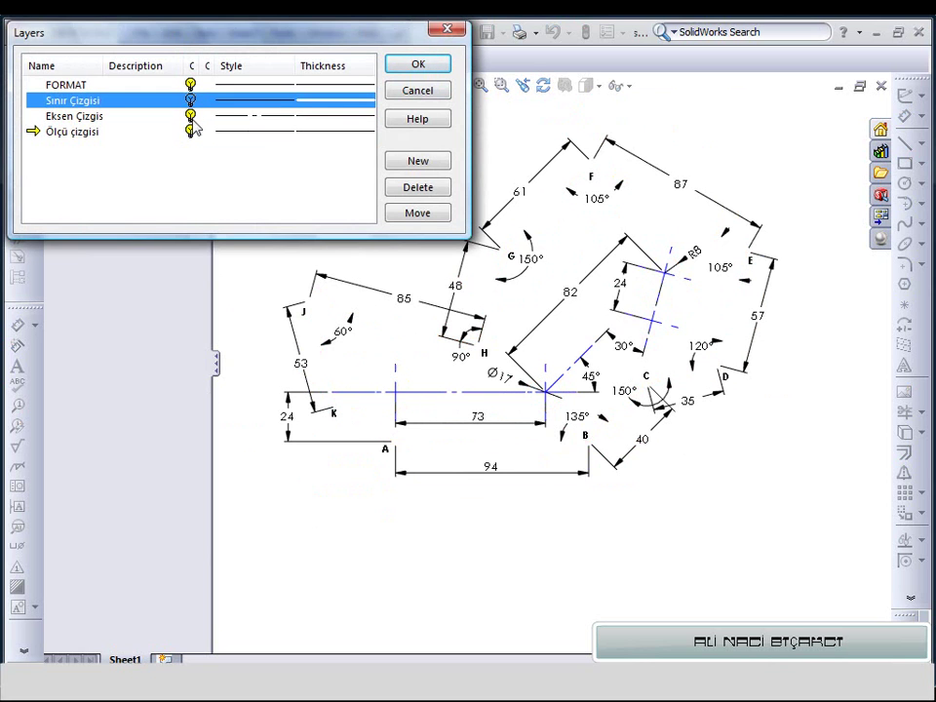
{"action": "left_click", "coordinate": [190, 115]}
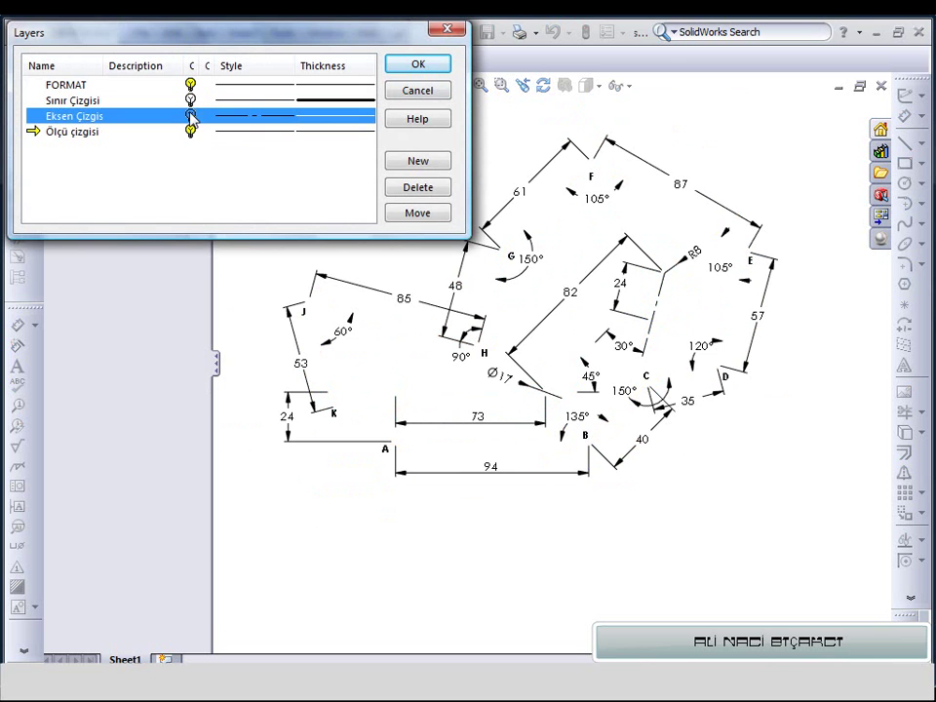
{"action": "left_click", "coordinate": [417, 64]}
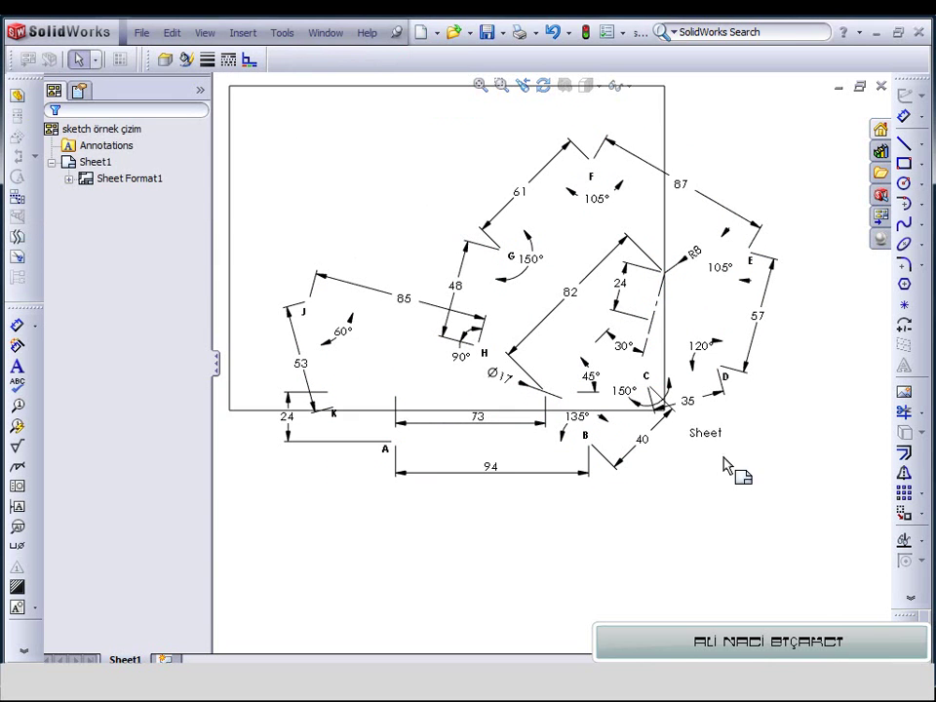
Step: Select everything with Ctrl+A and assign all dimensions to the Ölçü çizgisi layer
{"action": "key", "text": "ctrl+a"}
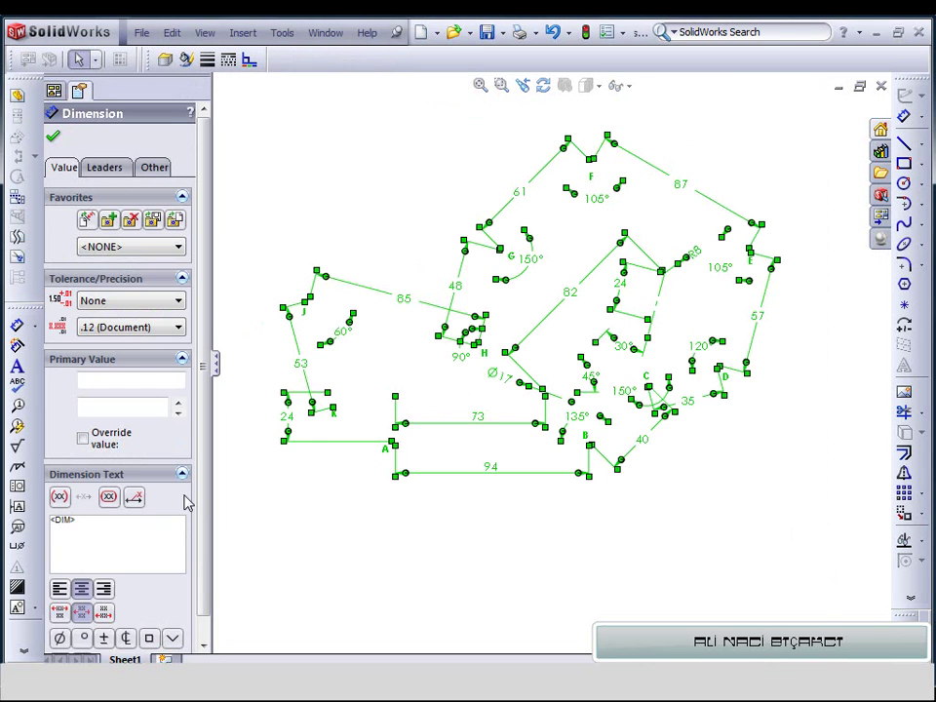
{"action": "left_click_drag", "start_coordinate": [202, 464], "coordinate": [196, 605]}
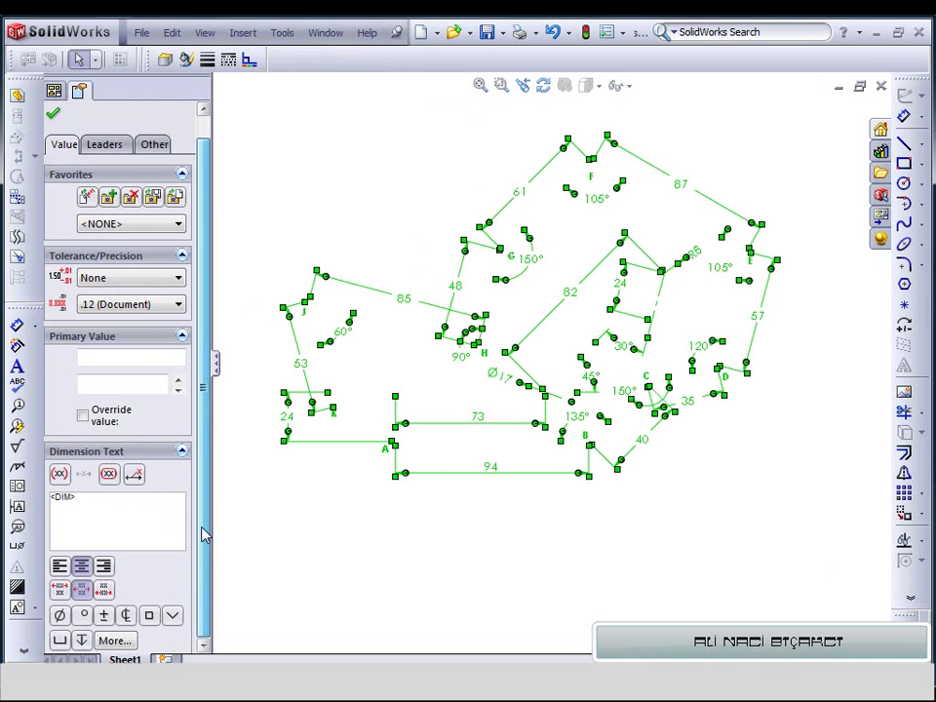
{"action": "left_click_drag", "start_coordinate": [205, 534], "coordinate": [209, 426]}
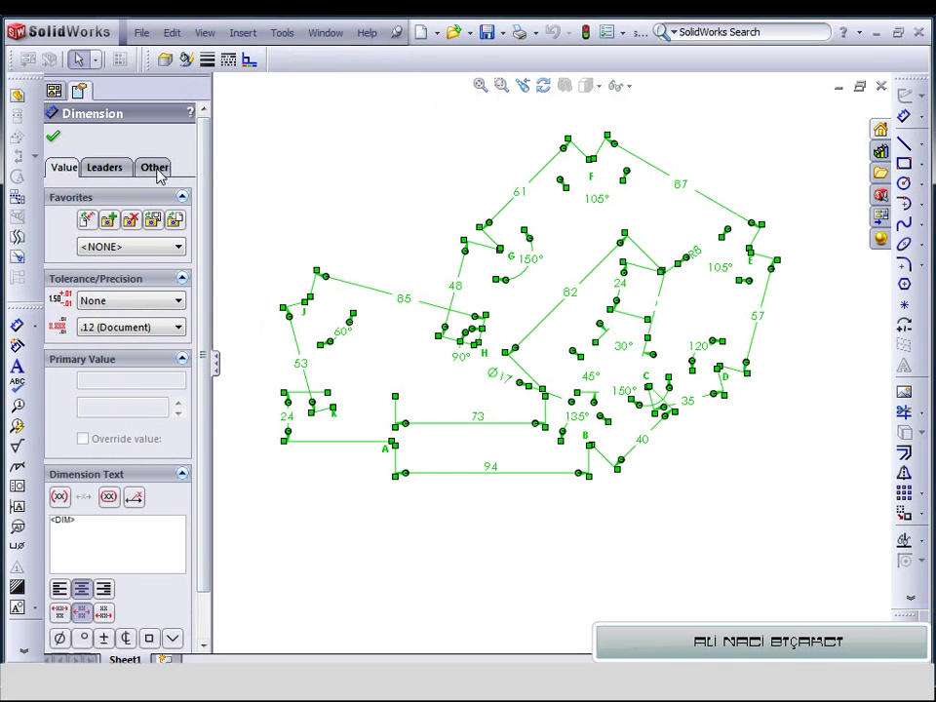
{"action": "left_click", "coordinate": [156, 170]}
{"action": "left_click", "coordinate": [107, 396]}
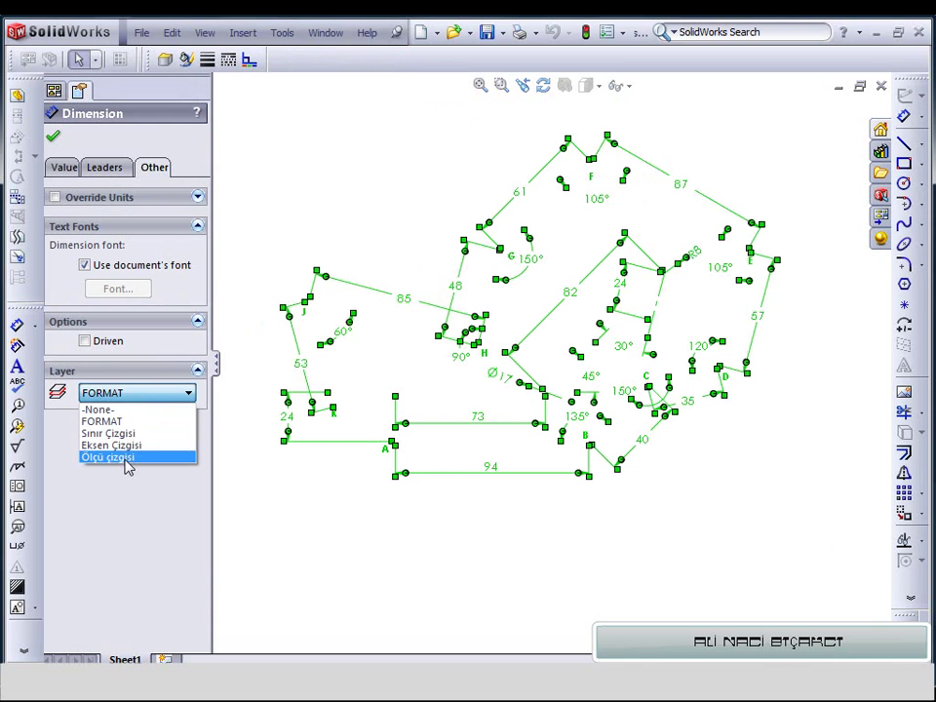
{"action": "left_click", "coordinate": [125, 457]}
{"action": "left_click", "coordinate": [53, 137]}
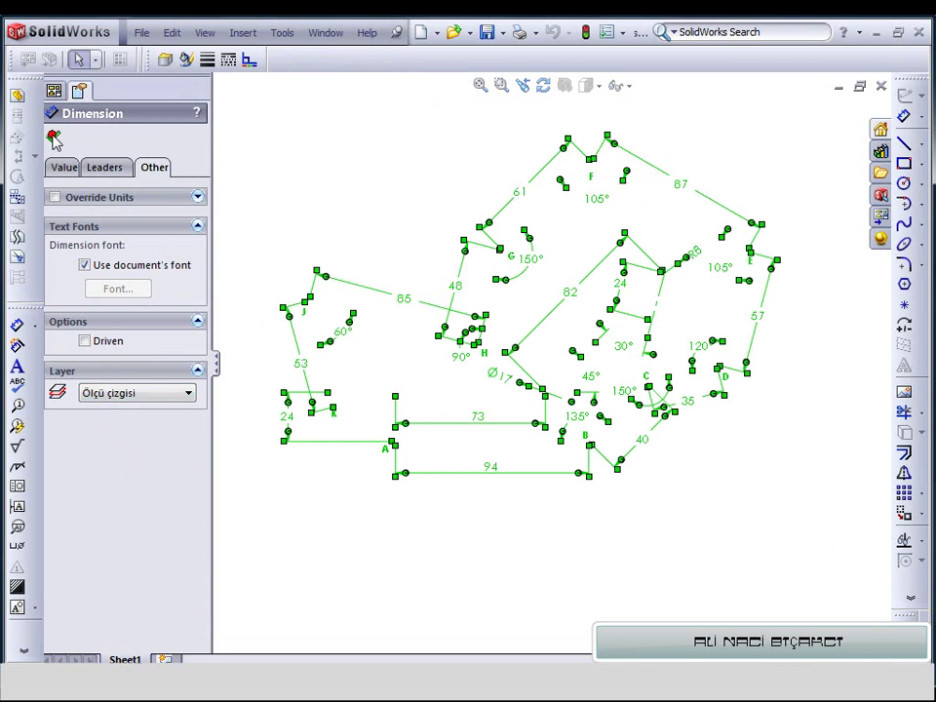
{"action": "left_click", "coordinate": [284, 153]}
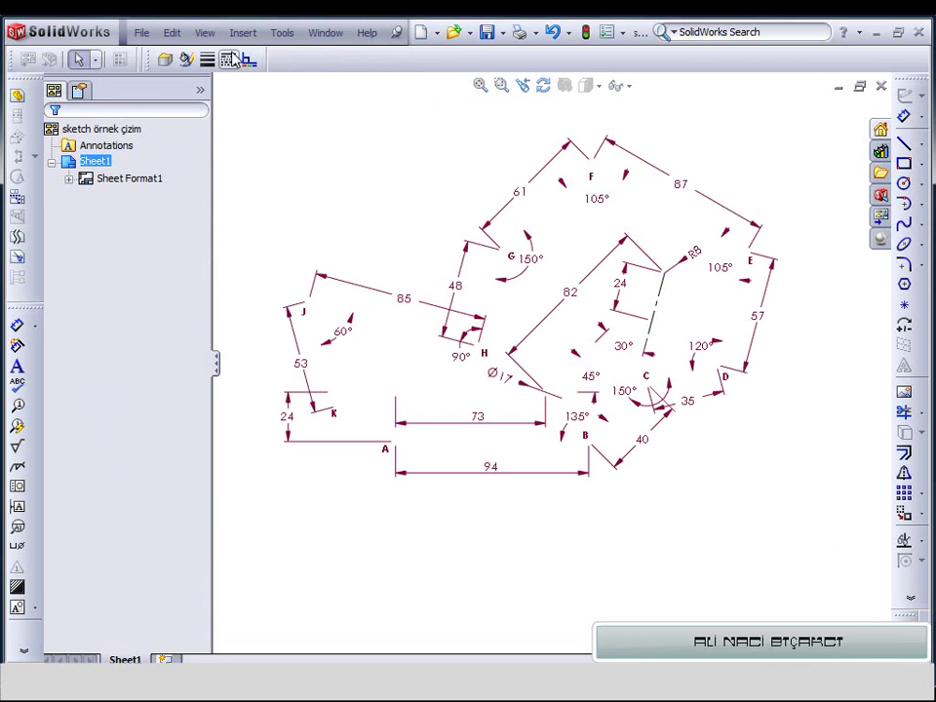
{"action": "left_click", "coordinate": [164, 60]}
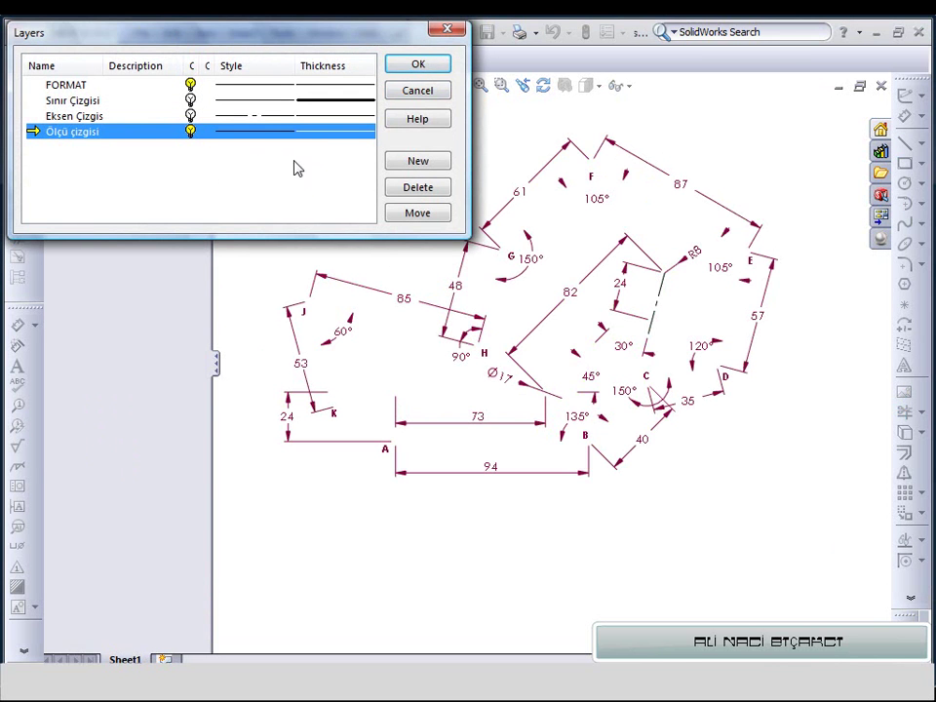
Step: Switch the Eksen Çizgisi and Sınır Çizgisi layers back on in Layer Properties
{"action": "left_click", "coordinate": [189, 115]}
{"action": "left_click", "coordinate": [188, 98]}
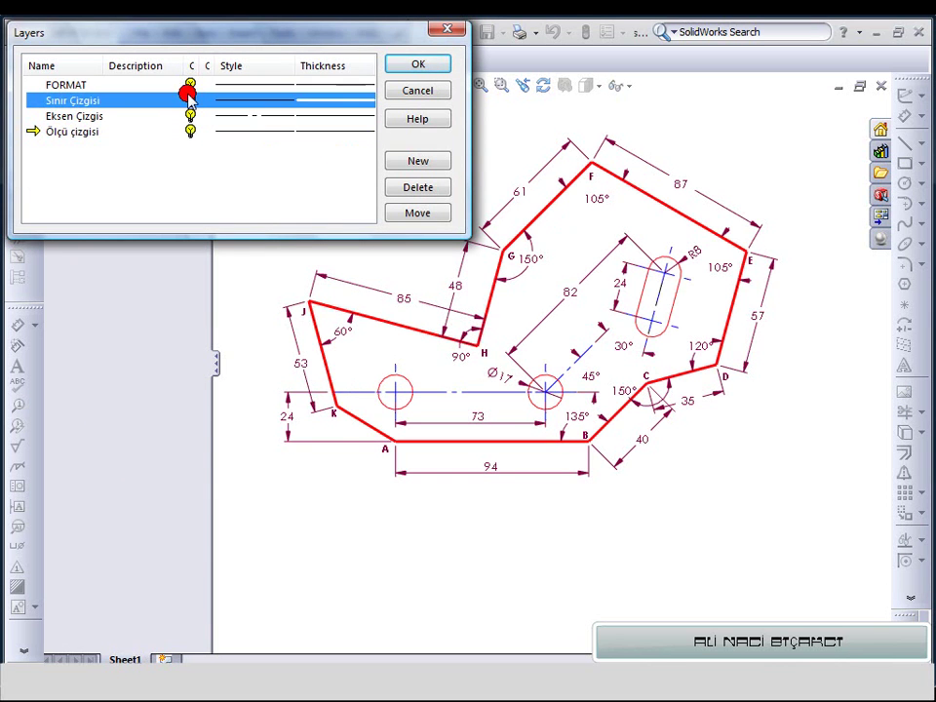
{"action": "left_click", "coordinate": [303, 169]}
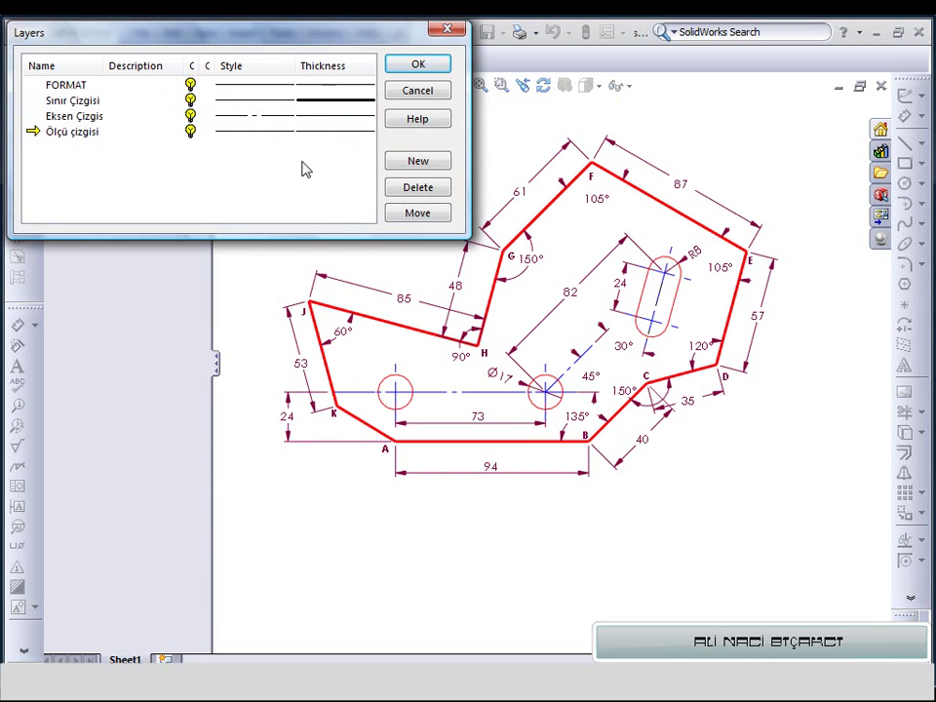
{"action": "left_click_drag", "start_coordinate": [258, 51], "coordinate": [257, 65]}
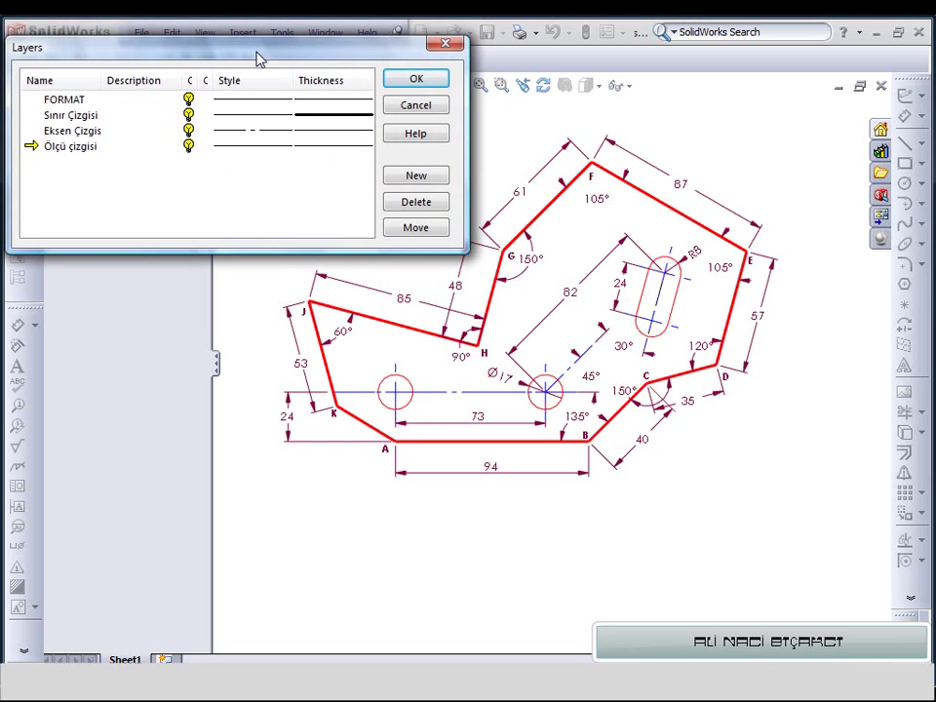
{"action": "left_click_drag", "start_coordinate": [434, 44], "coordinate": [429, 44]}
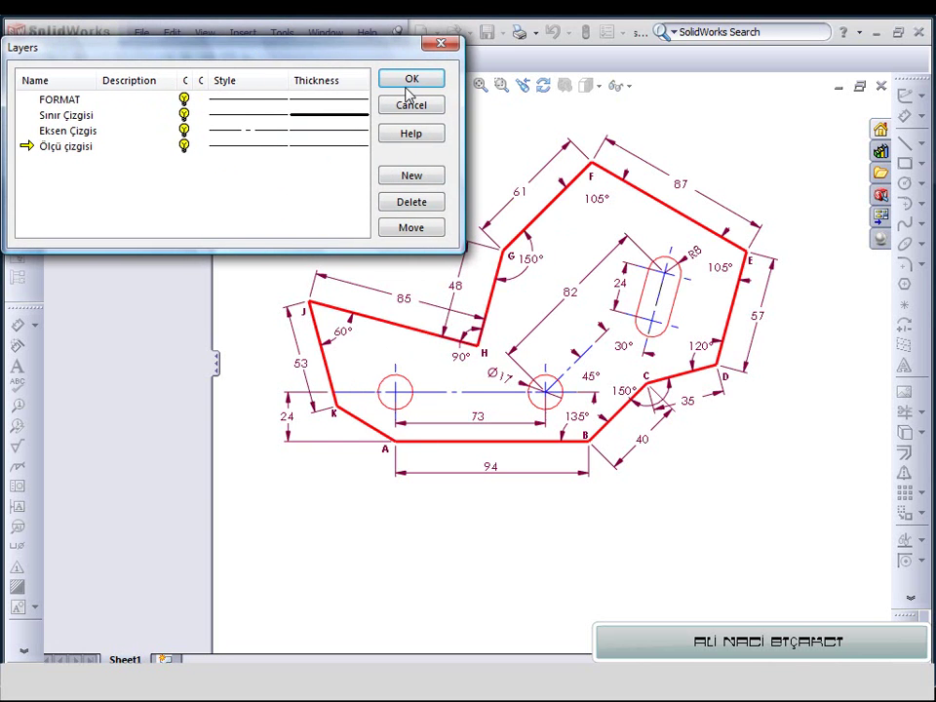
{"action": "left_click", "coordinate": [409, 79]}
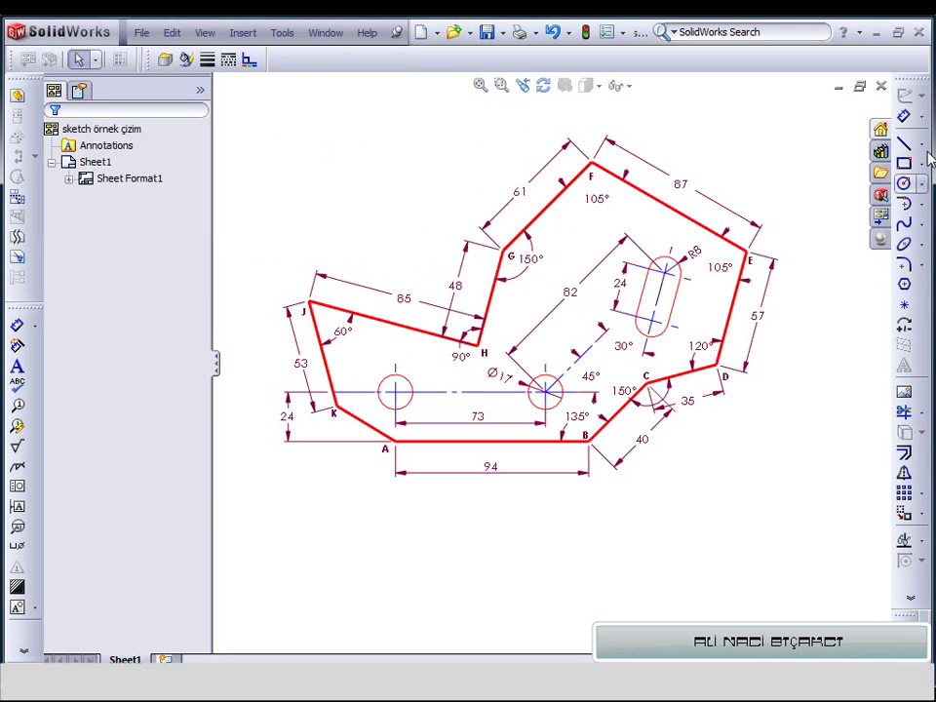
{"action": "left_click", "coordinate": [309, 267]}
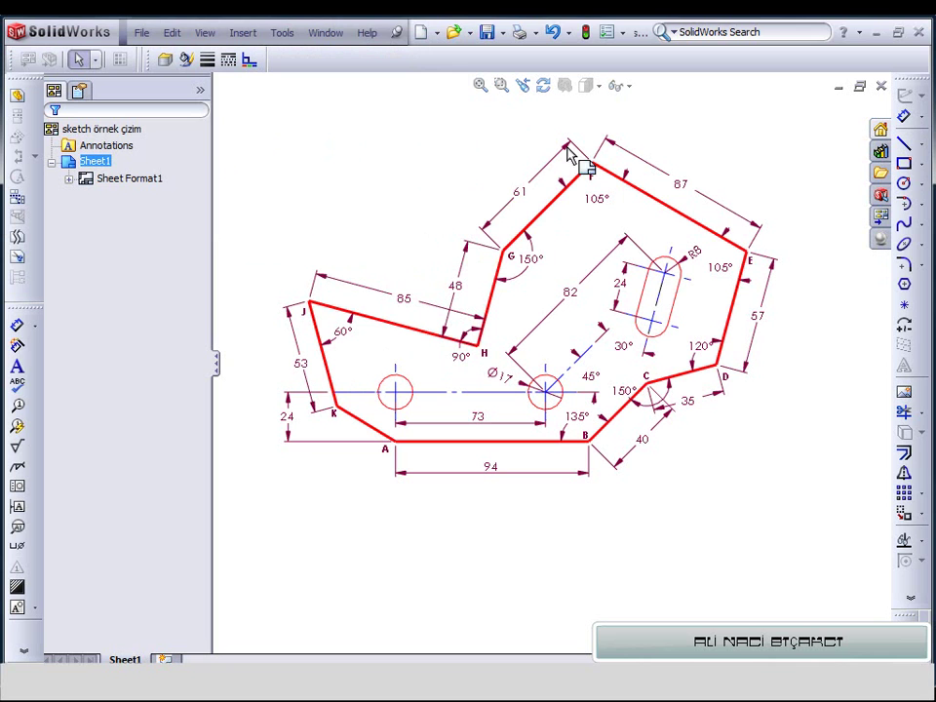
{"action": "left_click", "coordinate": [167, 60]}
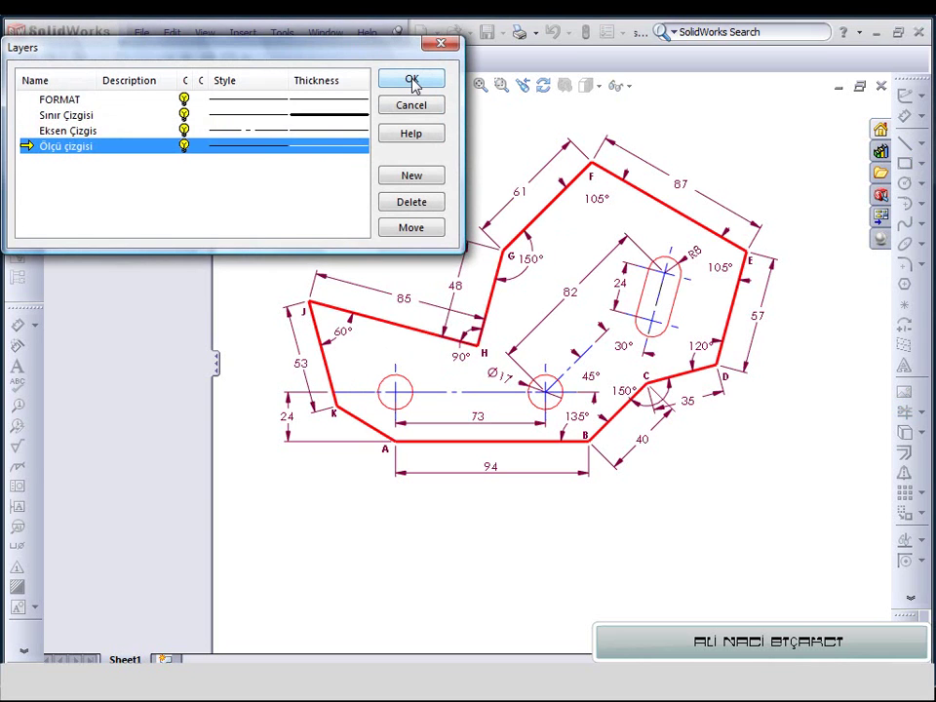
{"action": "left_click", "coordinate": [410, 82]}
{"action": "left_click", "coordinate": [429, 156]}
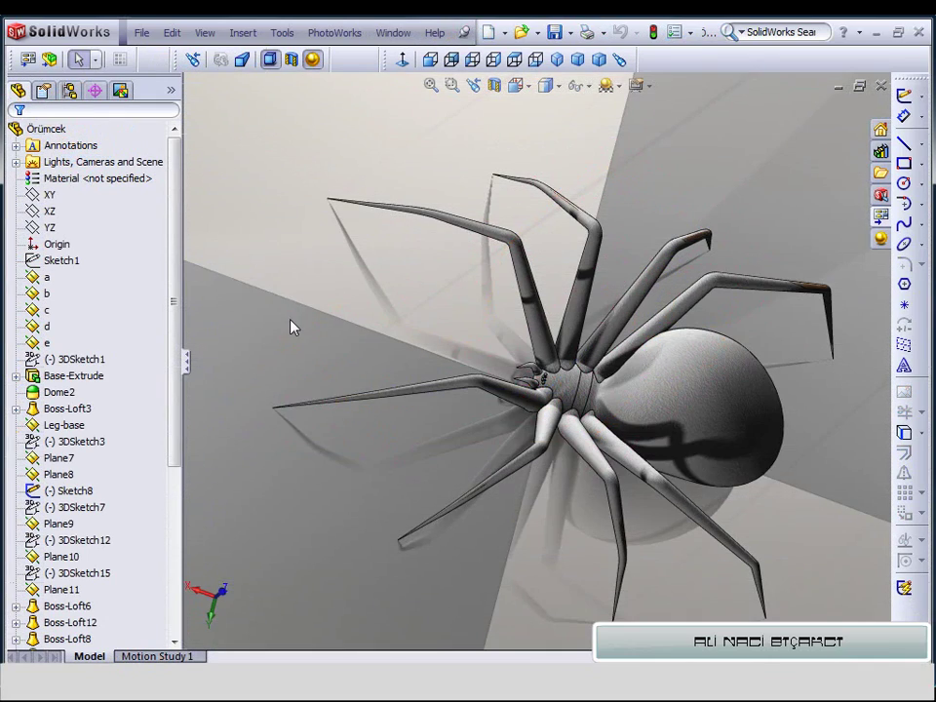
Step: Orbit the Örümcek spider part to view it from two new angles
{"action": "mouse_move", "coordinate": [296, 322]}
{"action": "middle_mouse_down"}
{"action": "mouse_move", "coordinate": [297, 291]}
{"action": "mouse_move", "coordinate": [316, 318]}
{"action": "middle_mouse_up"}
{"action": "key", "text": "Escape"}
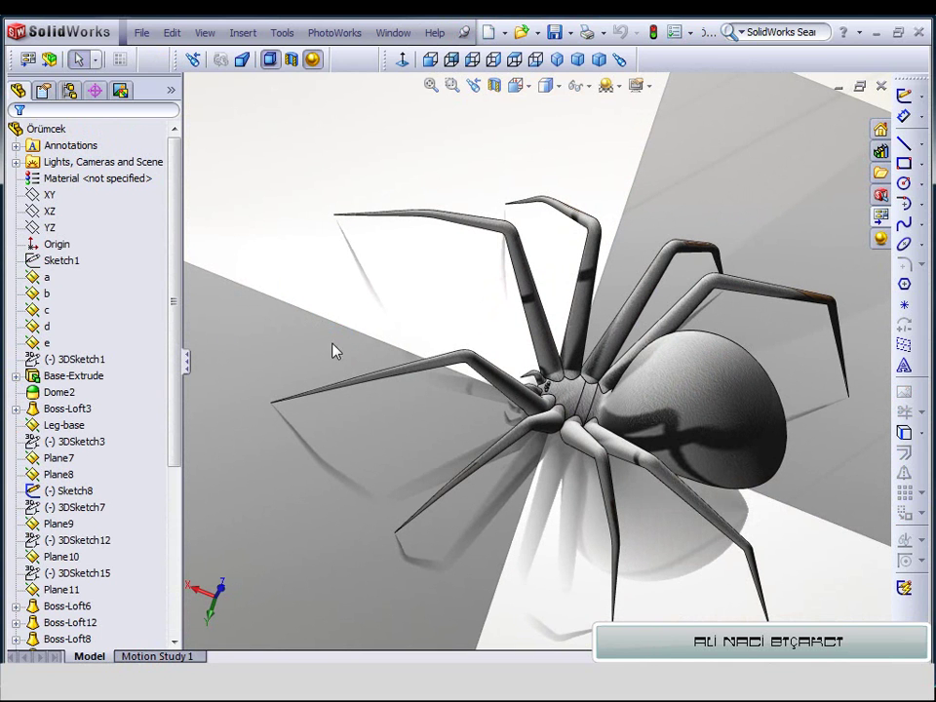
{"action": "mouse_move", "coordinate": [343, 328]}
{"action": "middle_mouse_down"}
{"action": "mouse_move", "coordinate": [331, 314]}
{"action": "mouse_move", "coordinate": [365, 319]}
{"action": "mouse_move", "coordinate": [359, 311]}
{"action": "mouse_move", "coordinate": [371, 301]}
{"action": "middle_mouse_up"}
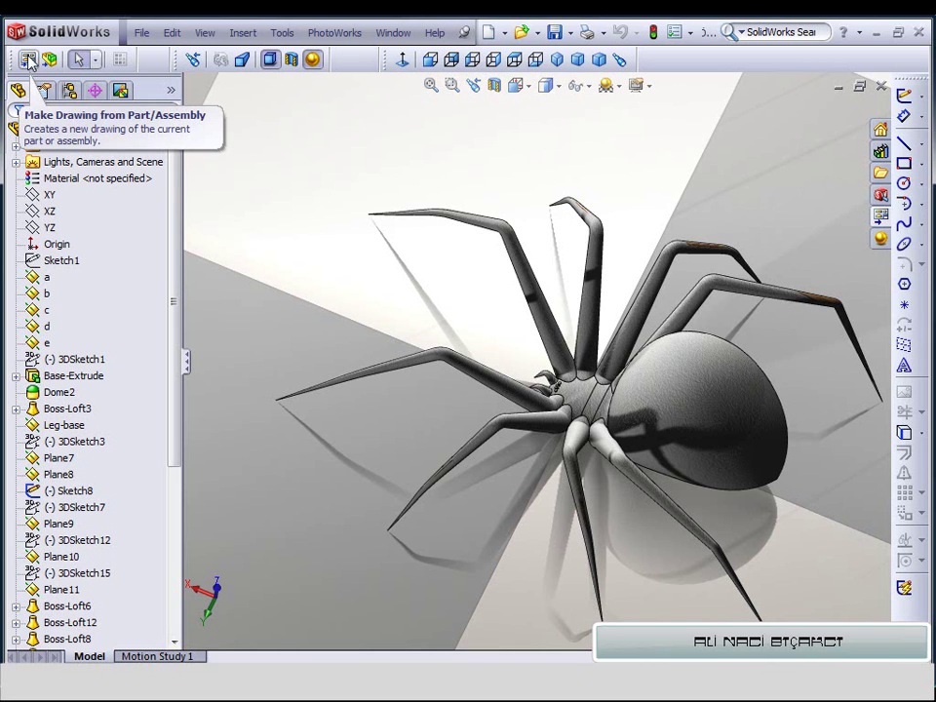
Step: Start a new drawing of the spider part from the draw template
{"action": "left_click", "coordinate": [29, 61]}
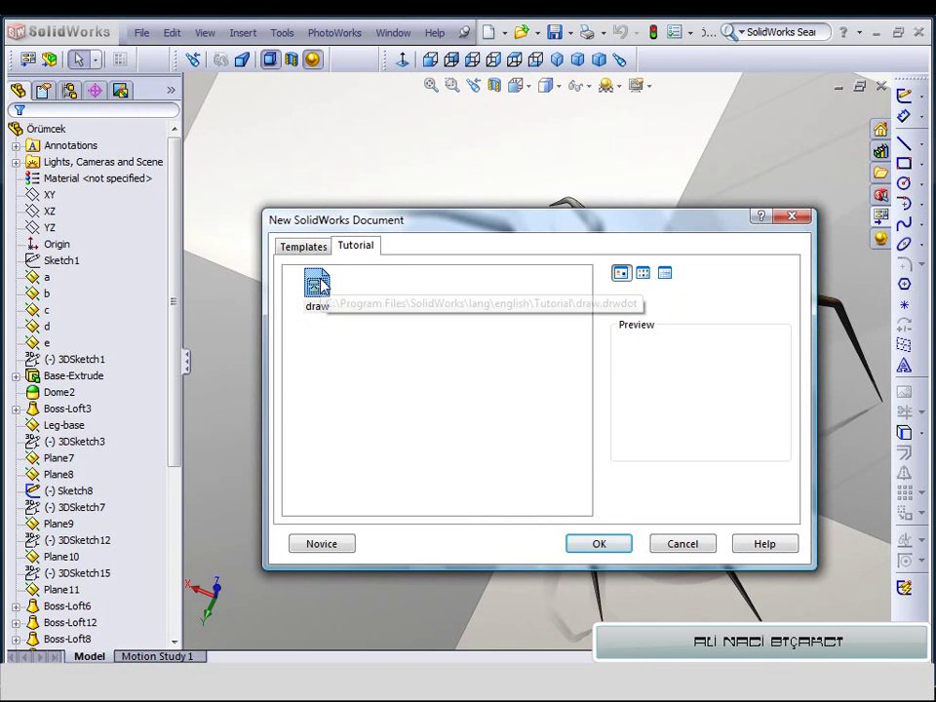
{"action": "left_click", "coordinate": [325, 294]}
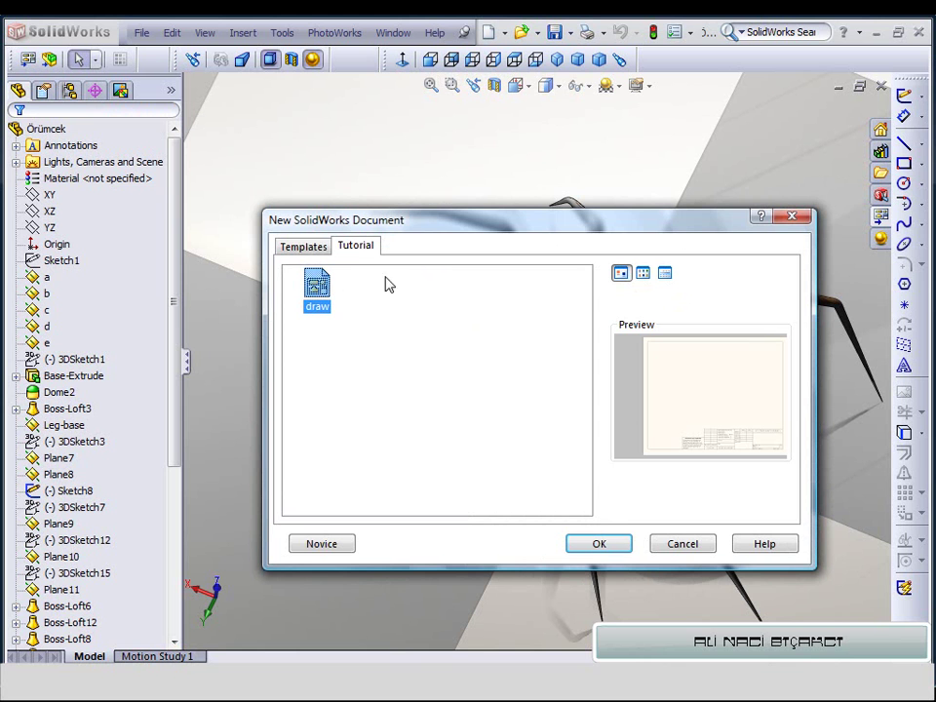
{"action": "left_click", "coordinate": [599, 544]}
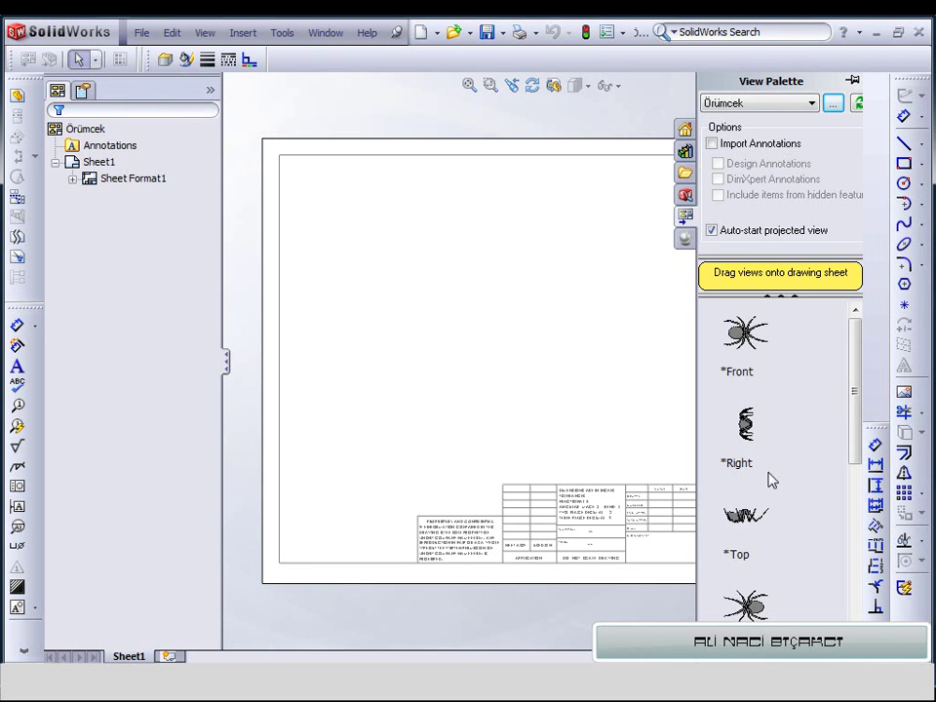
Step: Place the Front spider view upper left, plus projected bottom, side and isometric views
{"action": "left_click_drag", "start_coordinate": [752, 341], "coordinate": [426, 286]}
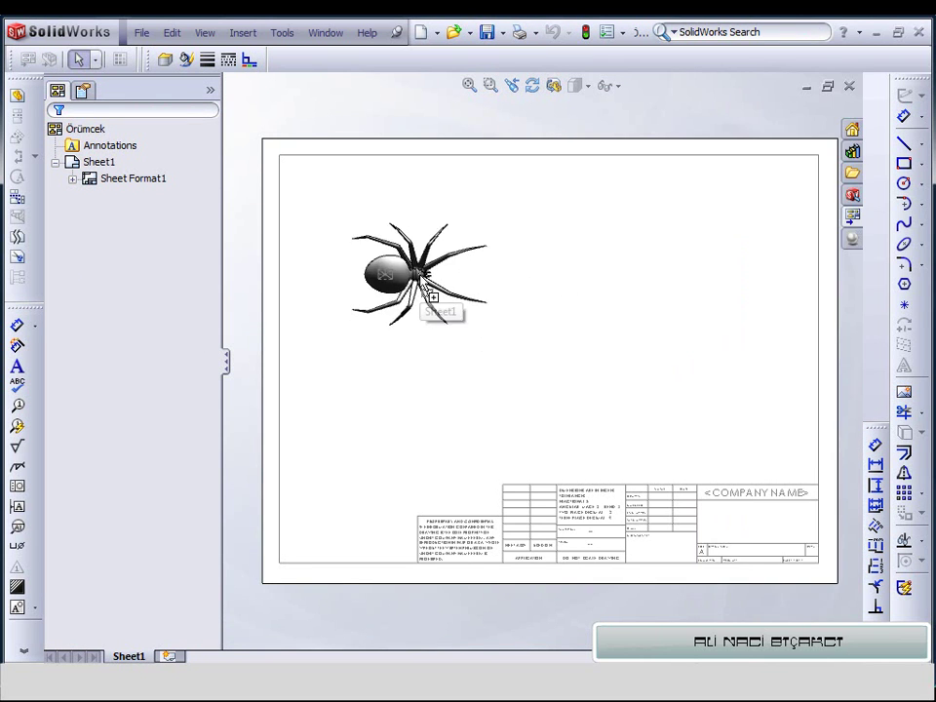
{"action": "left_click_drag", "start_coordinate": [435, 285], "coordinate": [418, 289]}
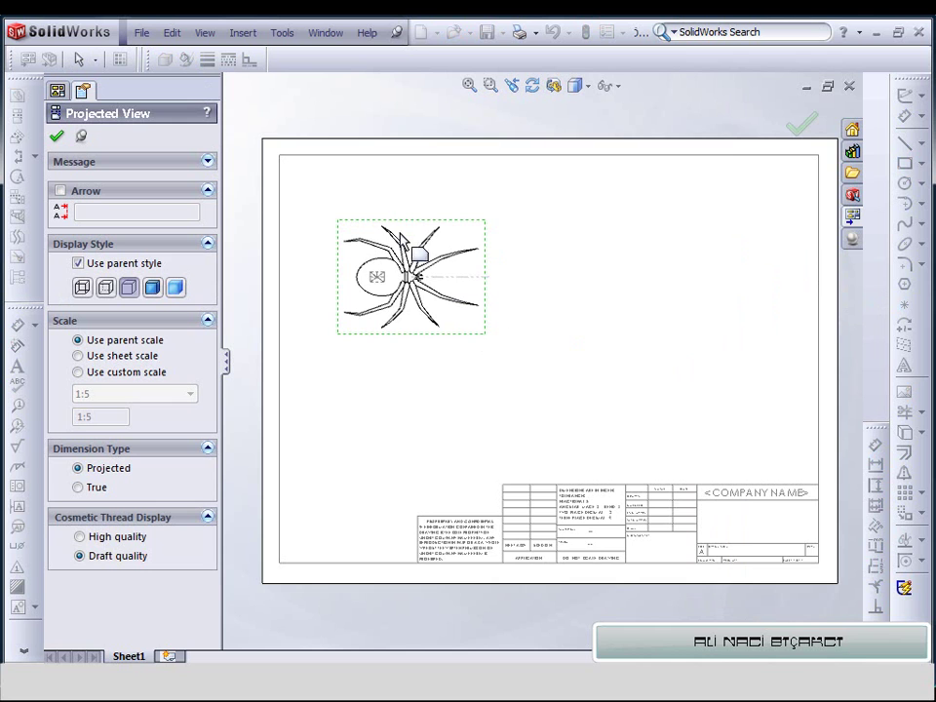
{"action": "left_click", "coordinate": [415, 385]}
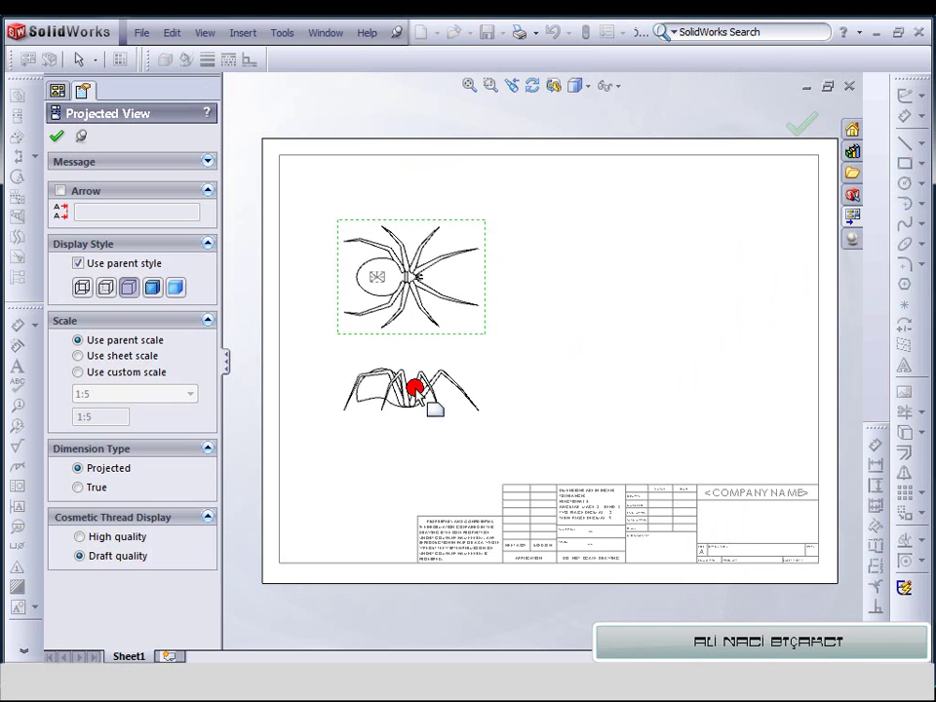
{"action": "left_click", "coordinate": [569, 310]}
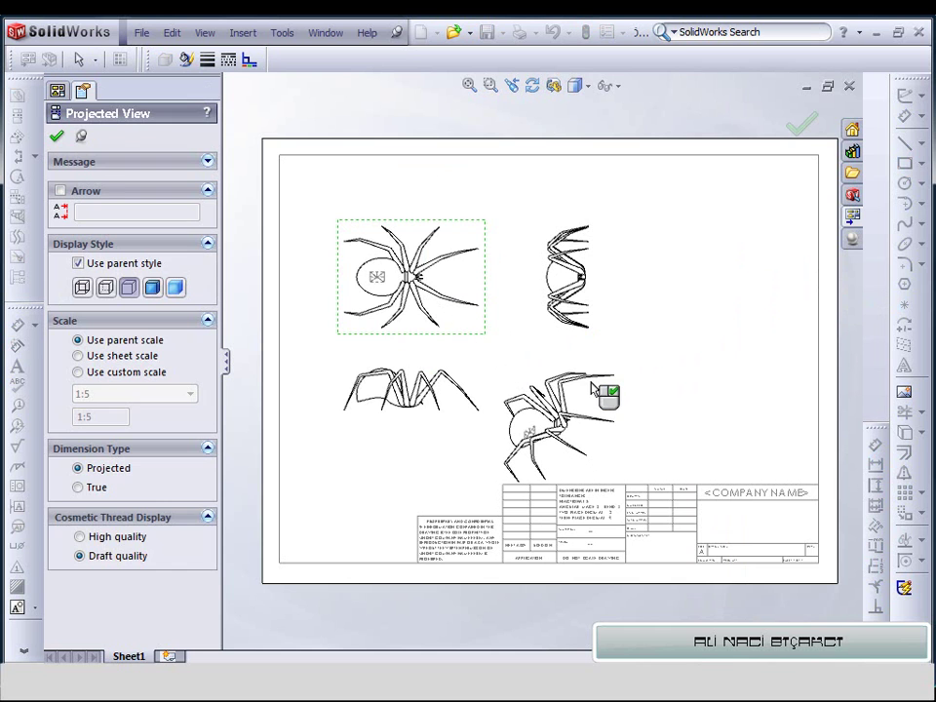
{"action": "left_click", "coordinate": [605, 392]}
{"action": "key", "text": "Escape"}
Step: Close the spider drawing without saving
{"action": "left_click", "coordinate": [550, 318]}
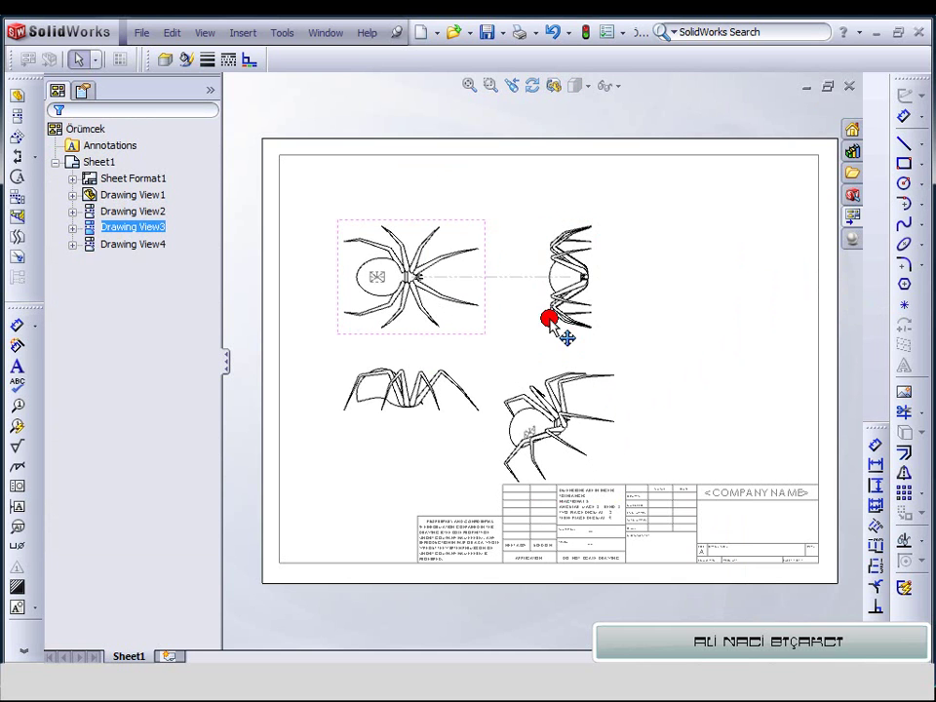
{"action": "left_click", "coordinate": [829, 144]}
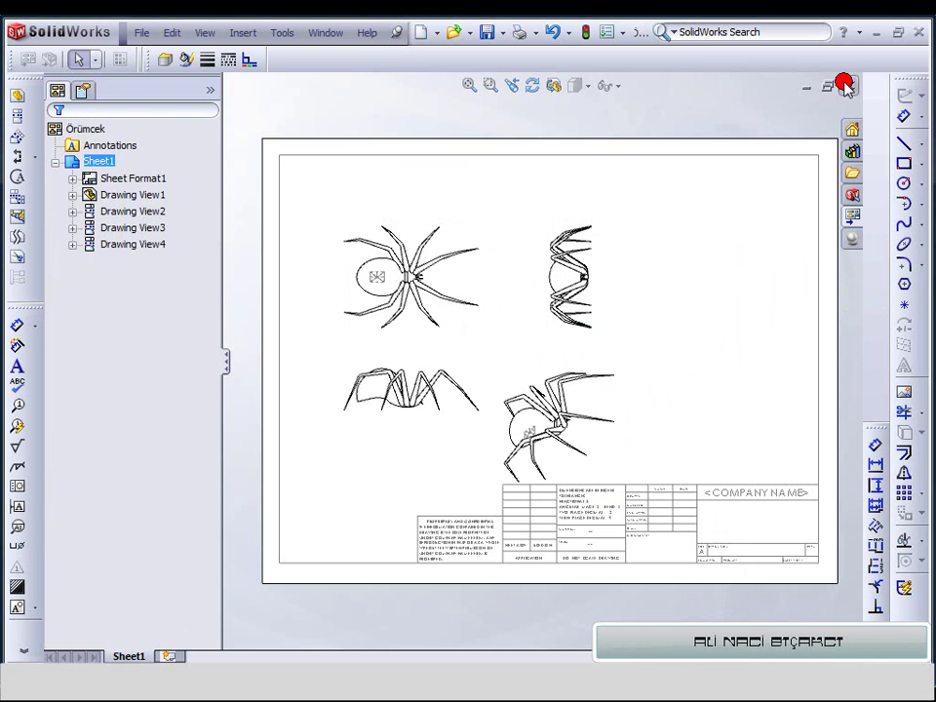
{"action": "left_click", "coordinate": [848, 85]}
{"action": "left_click", "coordinate": [495, 388]}
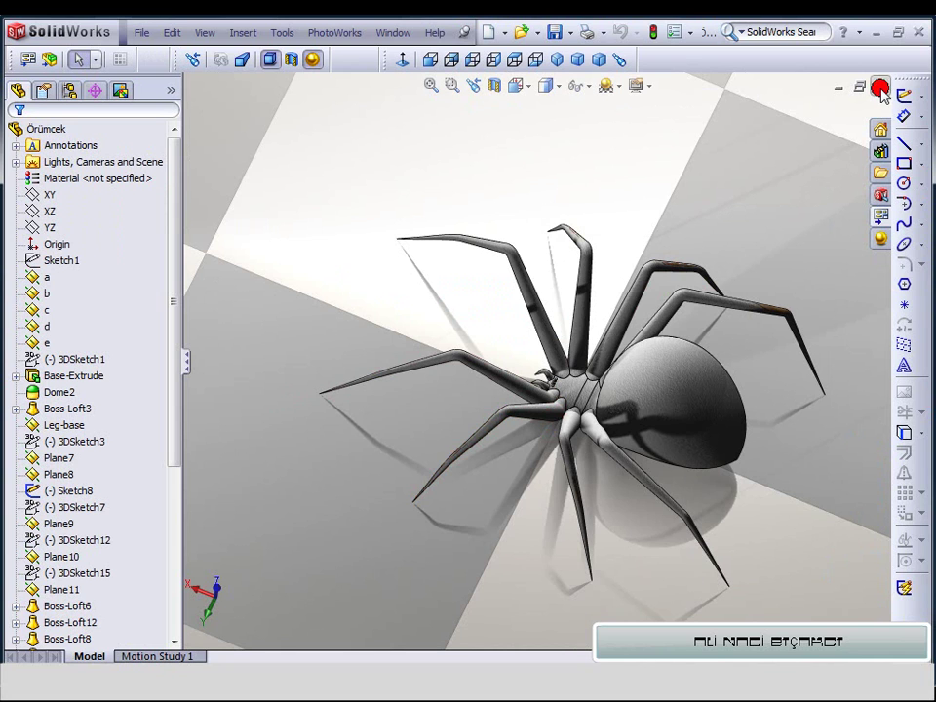
Step: Create a new blank drawing from the draw template via File > New
{"action": "left_click", "coordinate": [141, 32]}
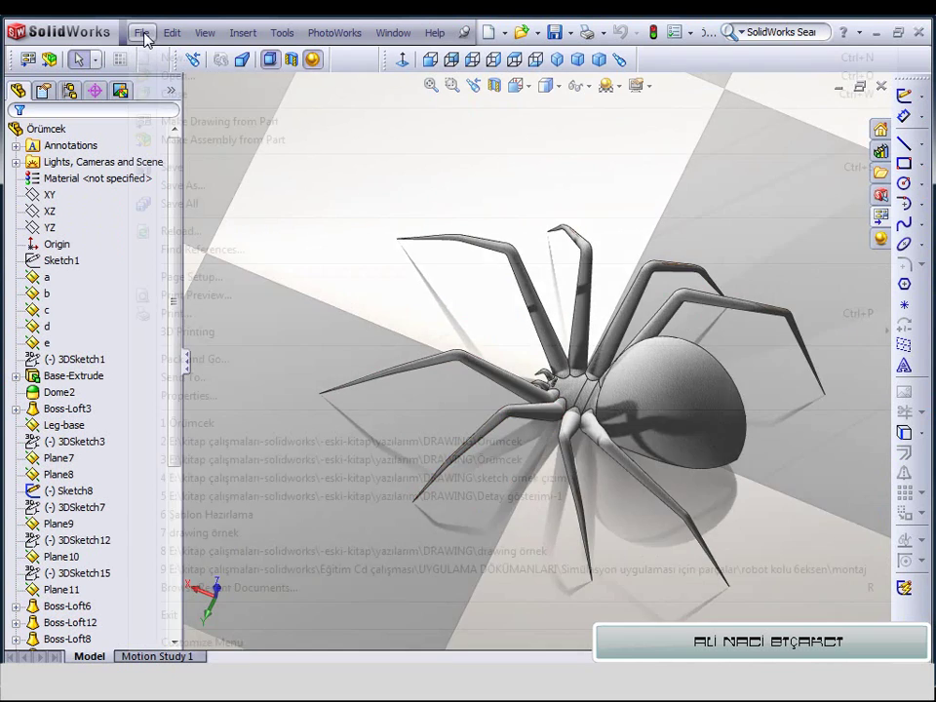
{"action": "left_click", "coordinate": [169, 58]}
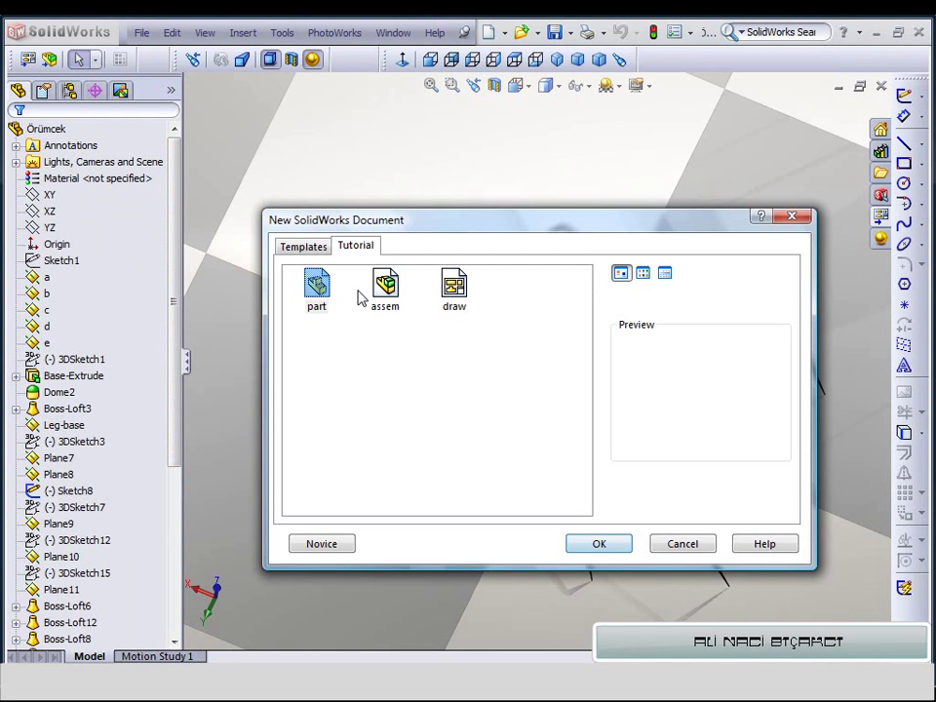
{"action": "left_click", "coordinate": [454, 300]}
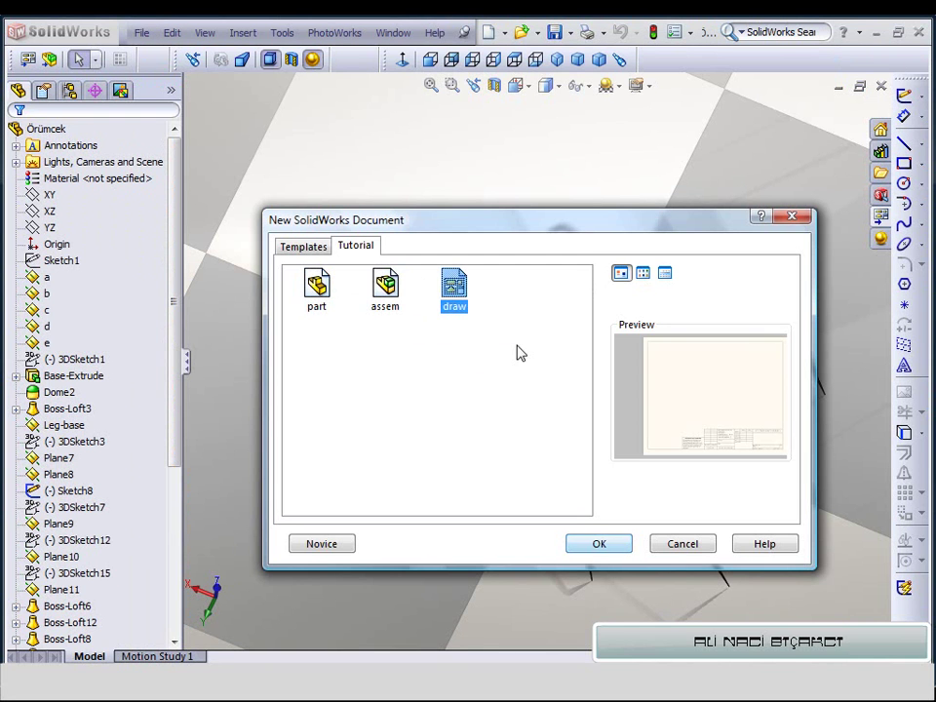
{"action": "left_click", "coordinate": [591, 545]}
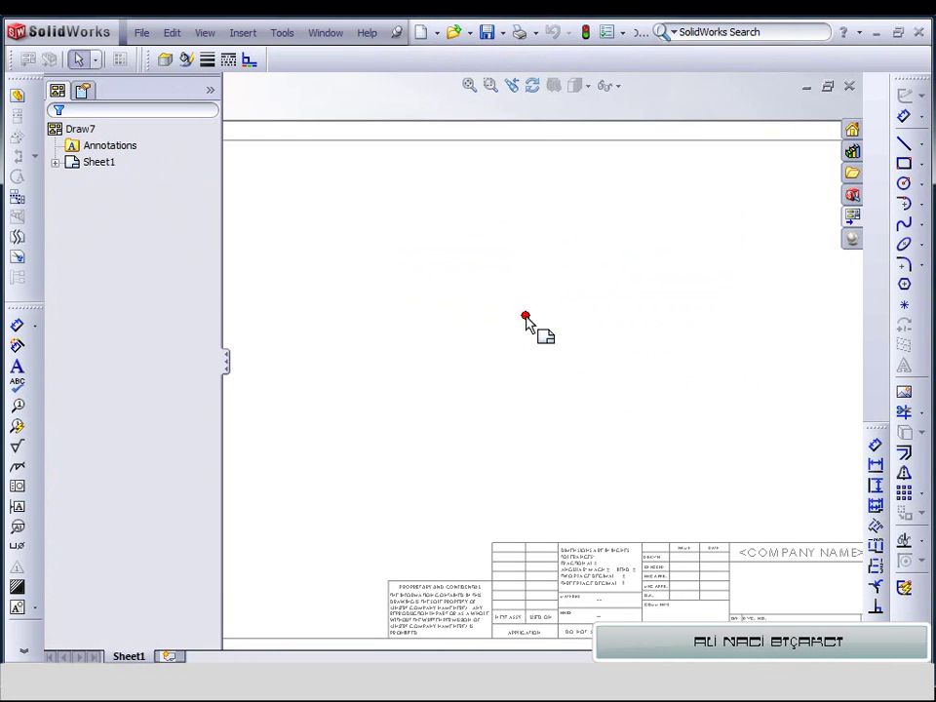
Step: Start a Model View, skip browsing and continue with the Örümcek part selected
{"action": "left_click", "coordinate": [17, 94]}
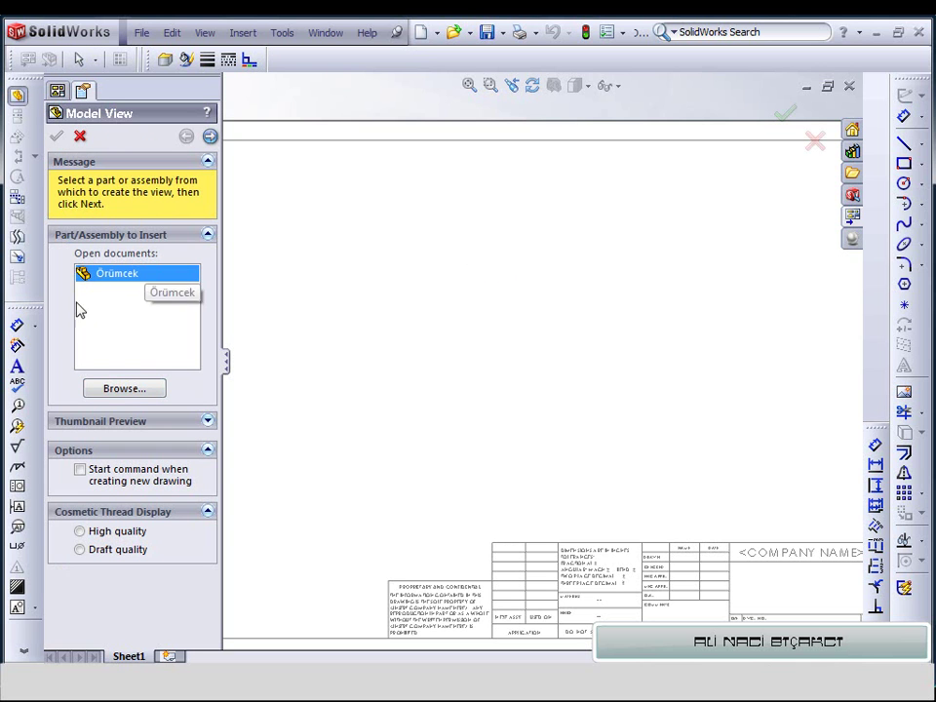
{"action": "left_click", "coordinate": [144, 390]}
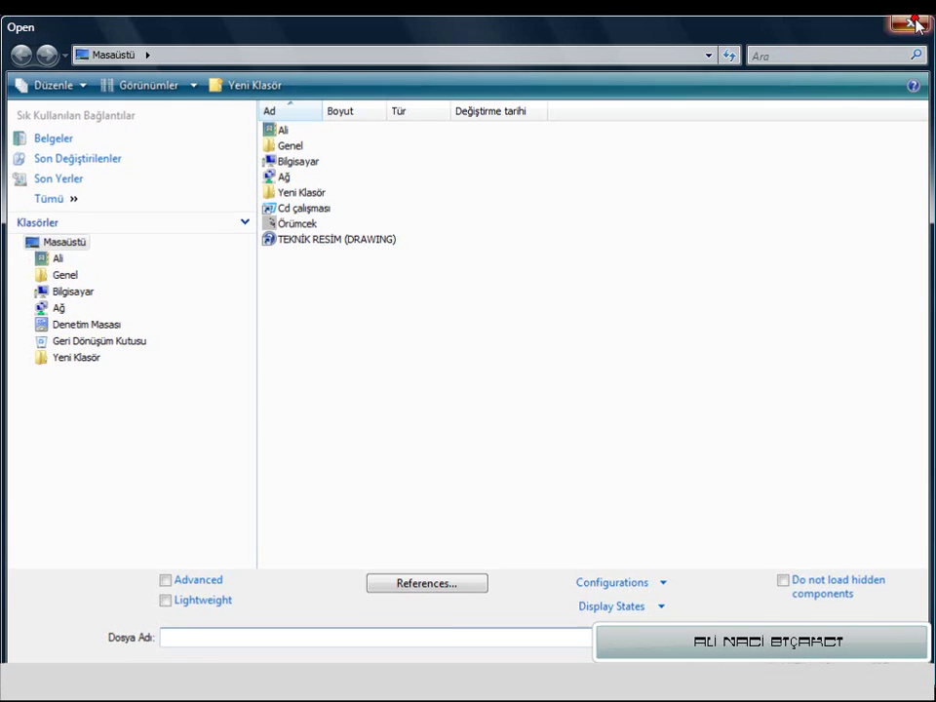
{"action": "left_click", "coordinate": [910, 22]}
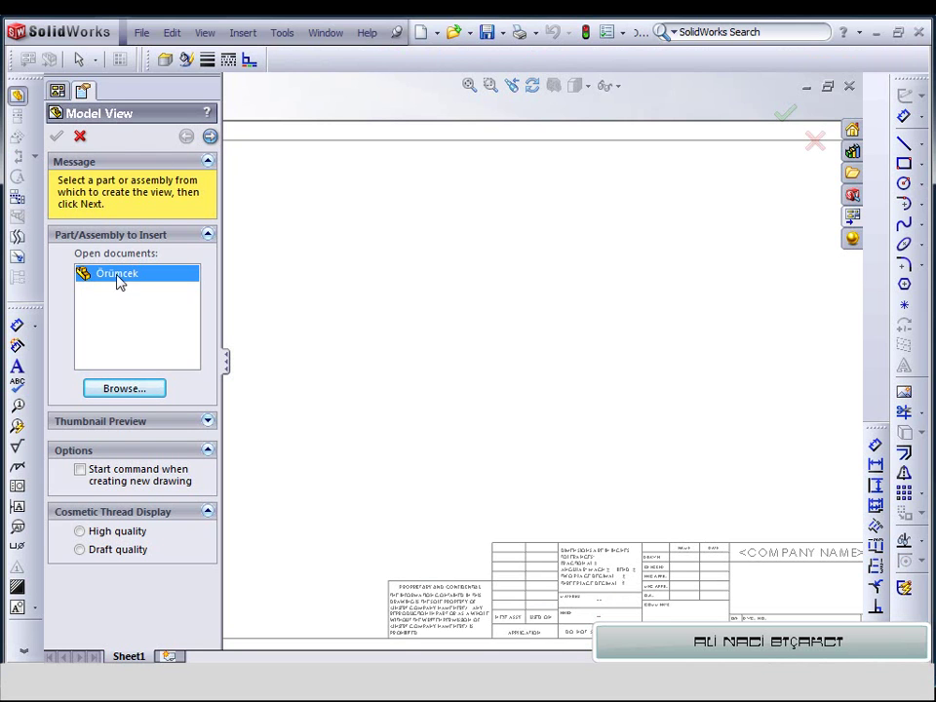
{"action": "left_click", "coordinate": [209, 138]}
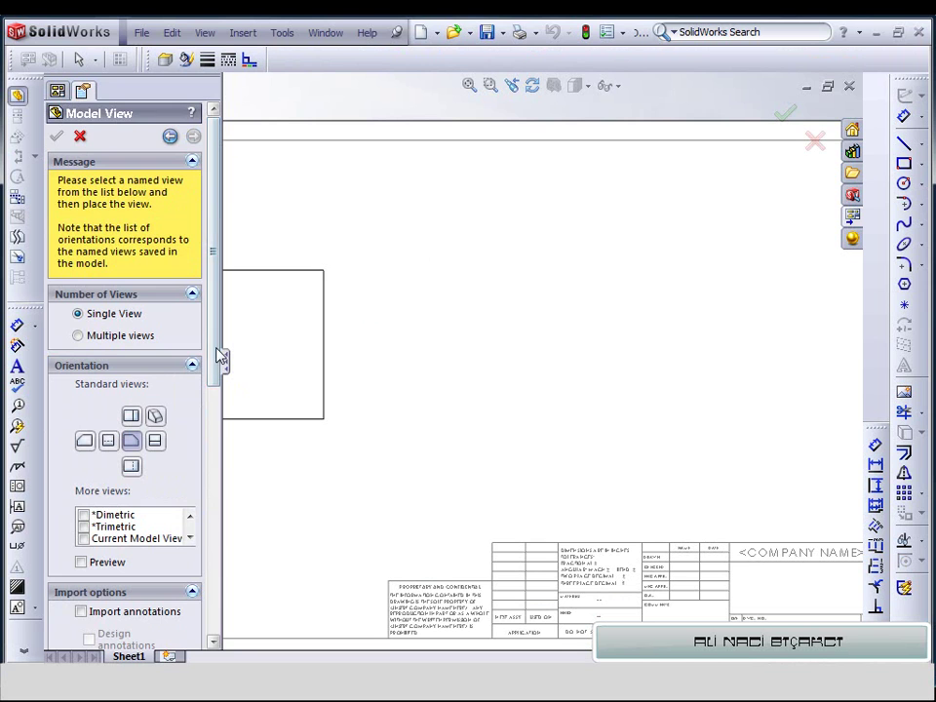
Step: Enable the view preview and settle on Bottom orientation after trying Trimetric, Dimetric and other views
{"action": "left_click_drag", "start_coordinate": [217, 356], "coordinate": [217, 444]}
{"action": "left_click_drag", "start_coordinate": [211, 315], "coordinate": [231, 458]}
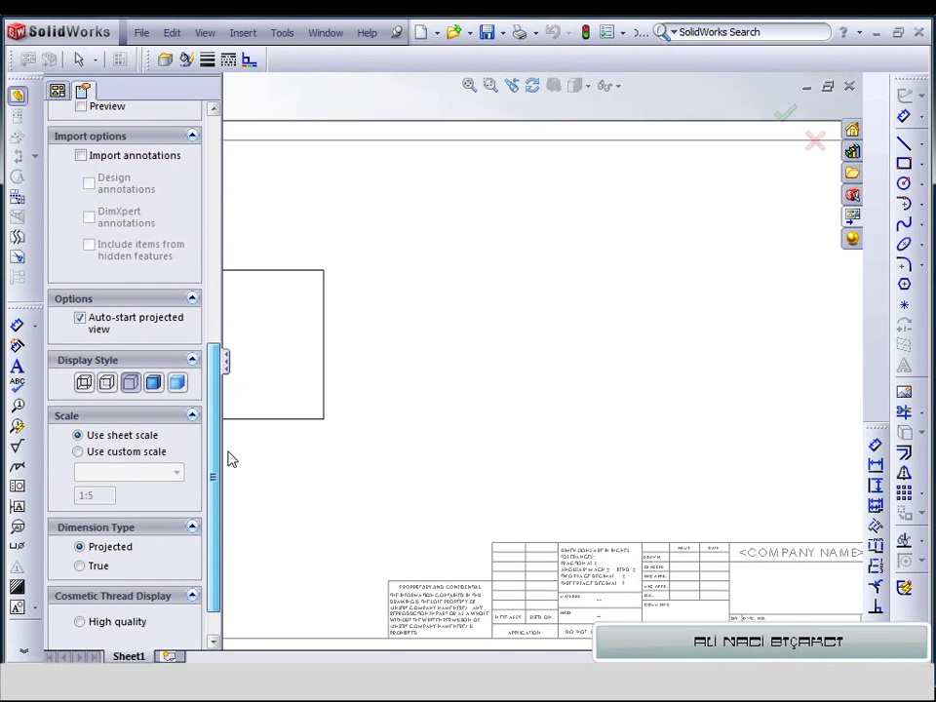
{"action": "key", "text": "f"}
{"action": "left_click_drag", "start_coordinate": [215, 424], "coordinate": [226, 324]}
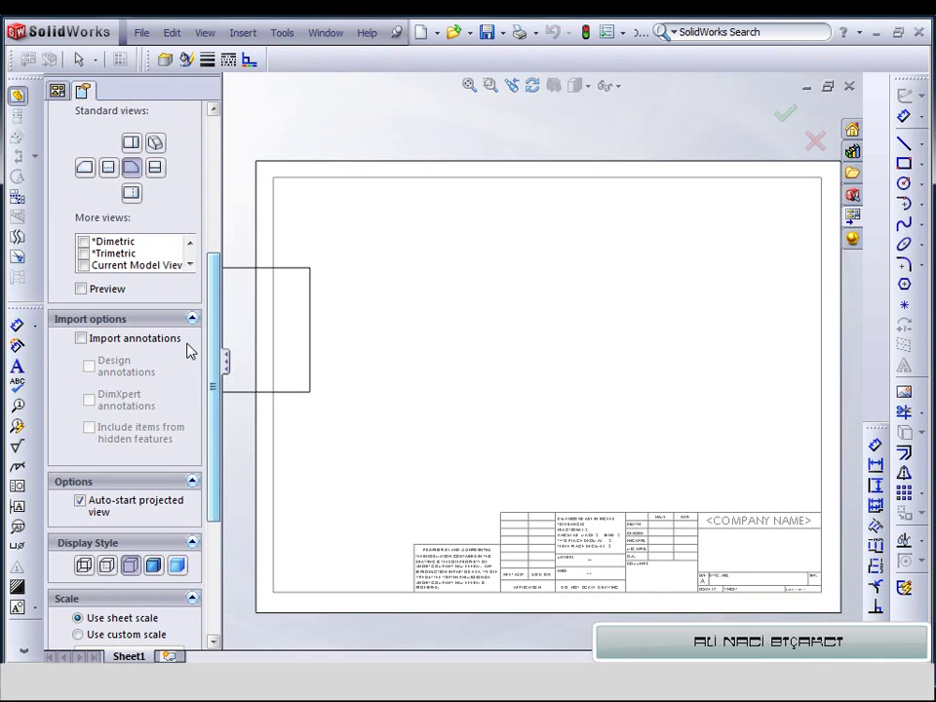
{"action": "left_click", "coordinate": [82, 254]}
{"action": "left_click", "coordinate": [82, 290]}
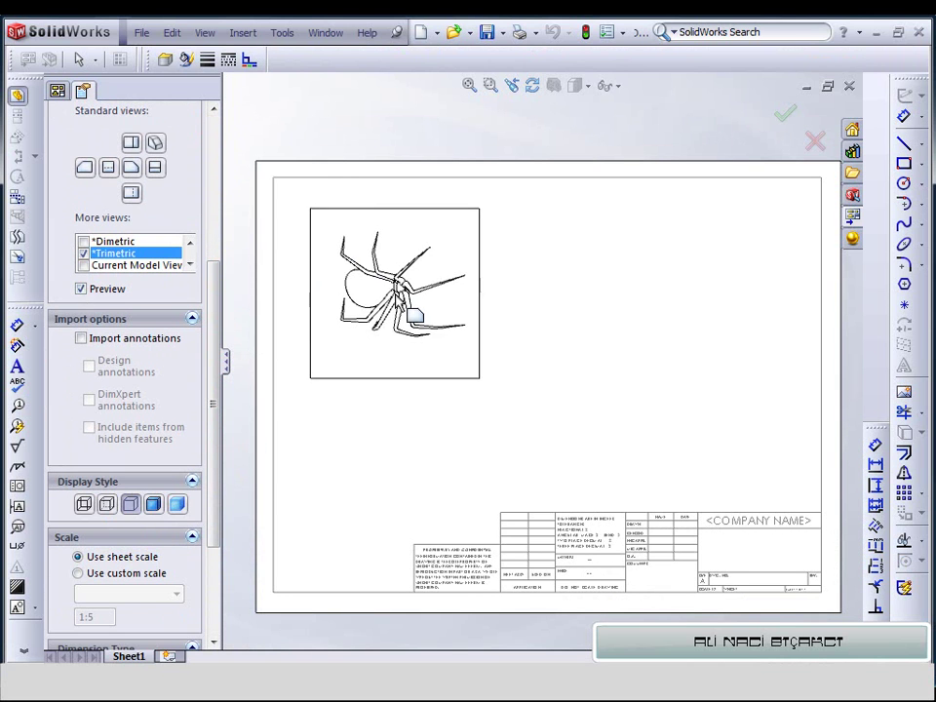
{"action": "left_click", "coordinate": [115, 241]}
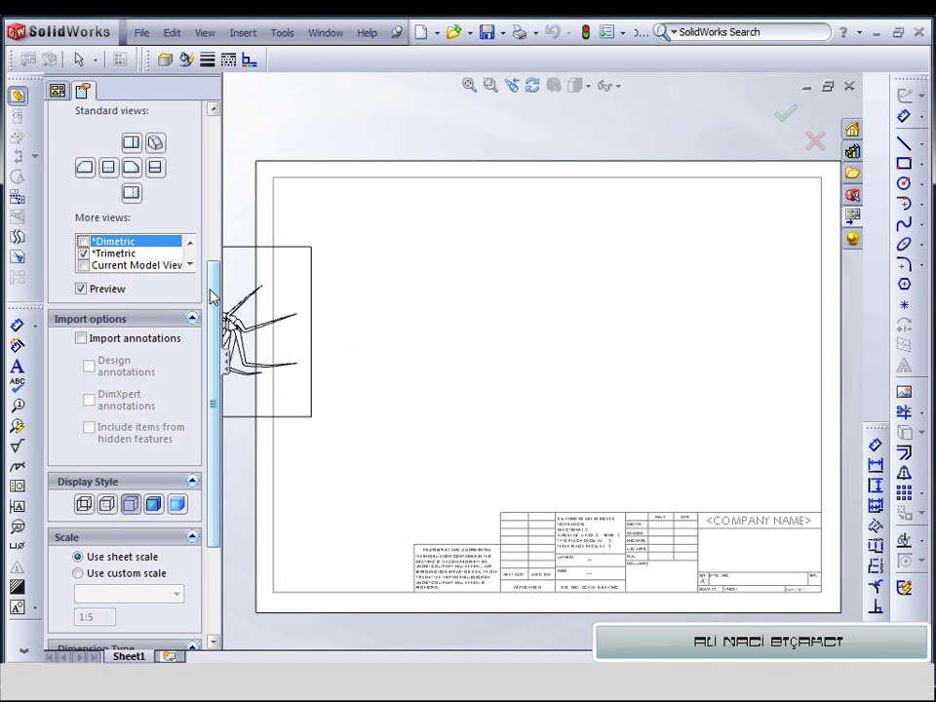
{"action": "left_click", "coordinate": [83, 265]}
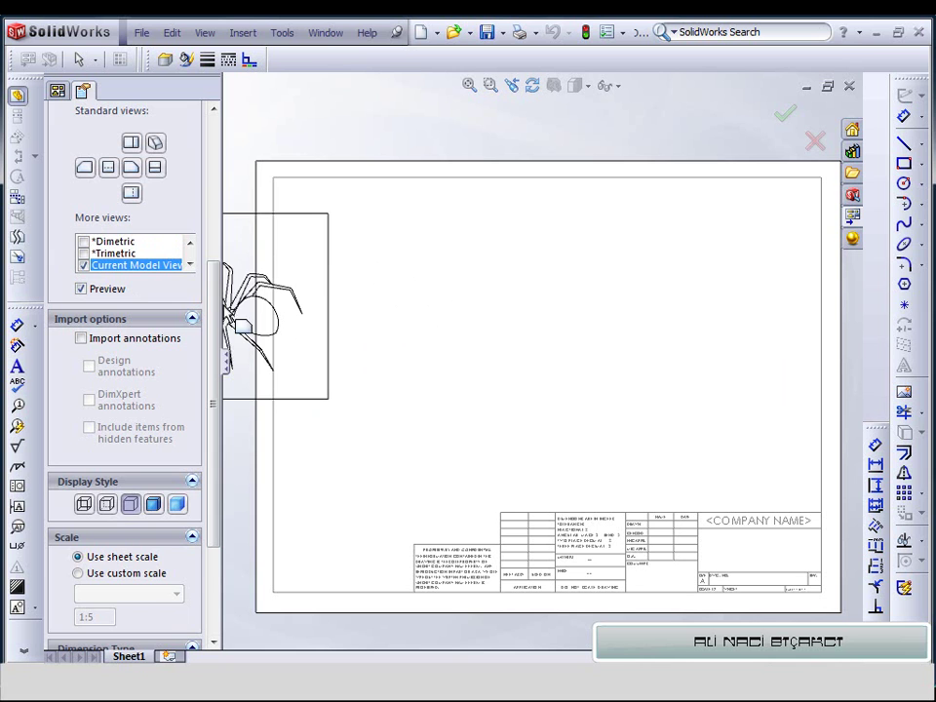
{"action": "scroll", "coordinate": [215, 310], "scroll_direction": "up", "scroll_amount": 1}
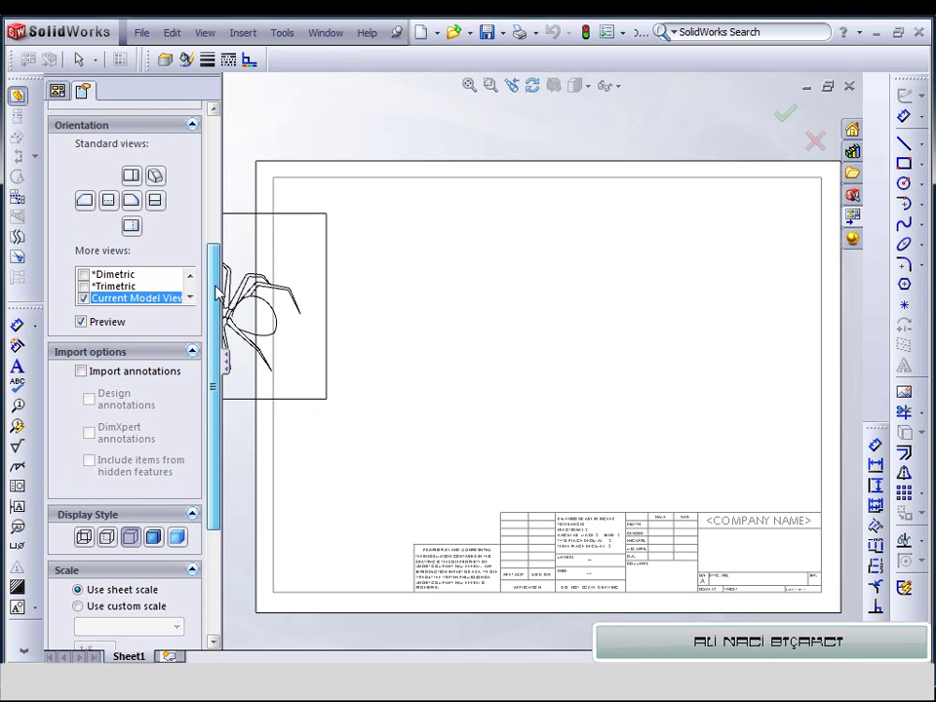
{"action": "left_click", "coordinate": [109, 202]}
{"action": "left_click", "coordinate": [137, 222]}
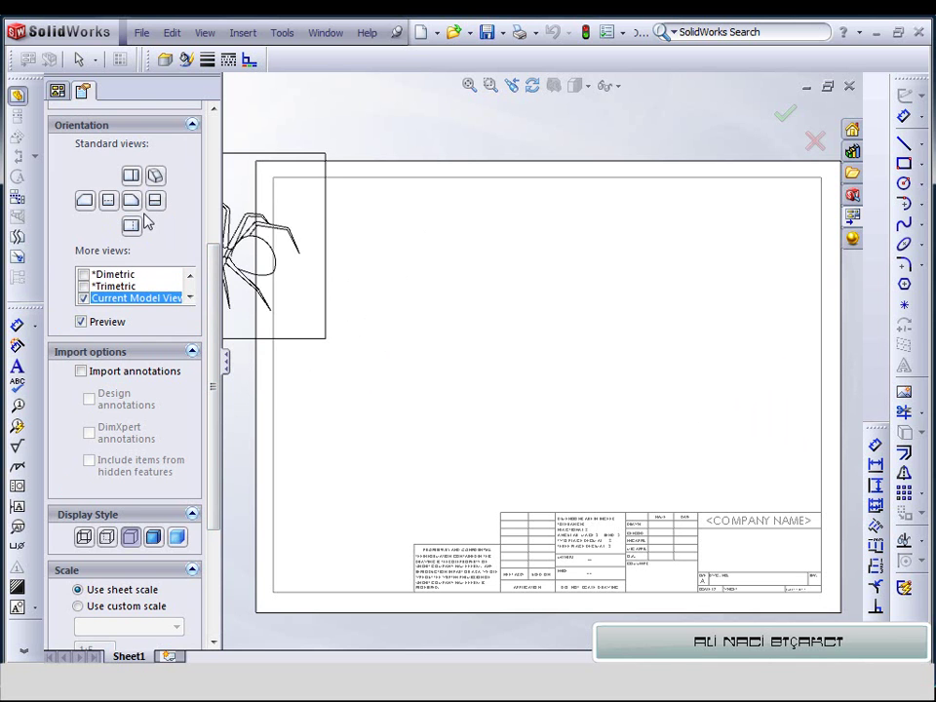
{"action": "left_click", "coordinate": [156, 176]}
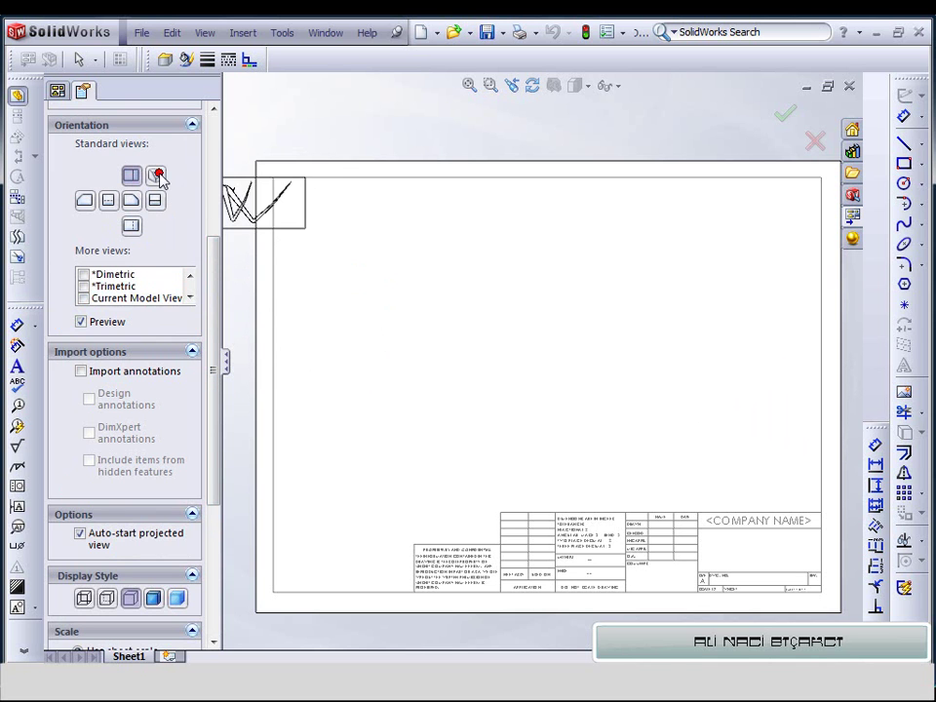
{"action": "left_click", "coordinate": [131, 225]}
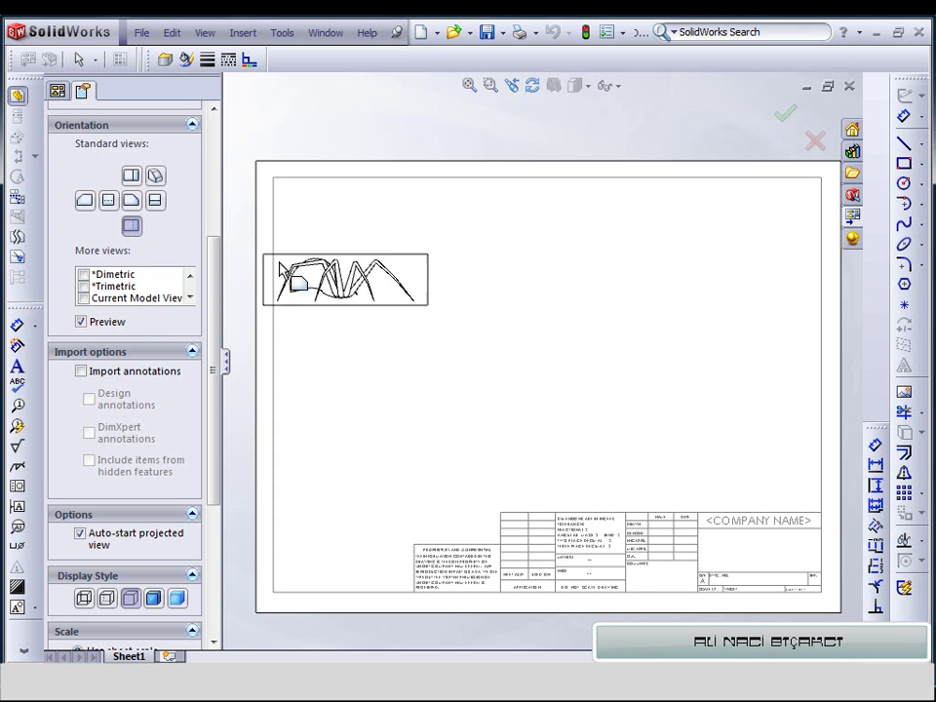
Step: Set the view display style to Shaded With Edges
{"action": "left_click_drag", "start_coordinate": [209, 303], "coordinate": [210, 386]}
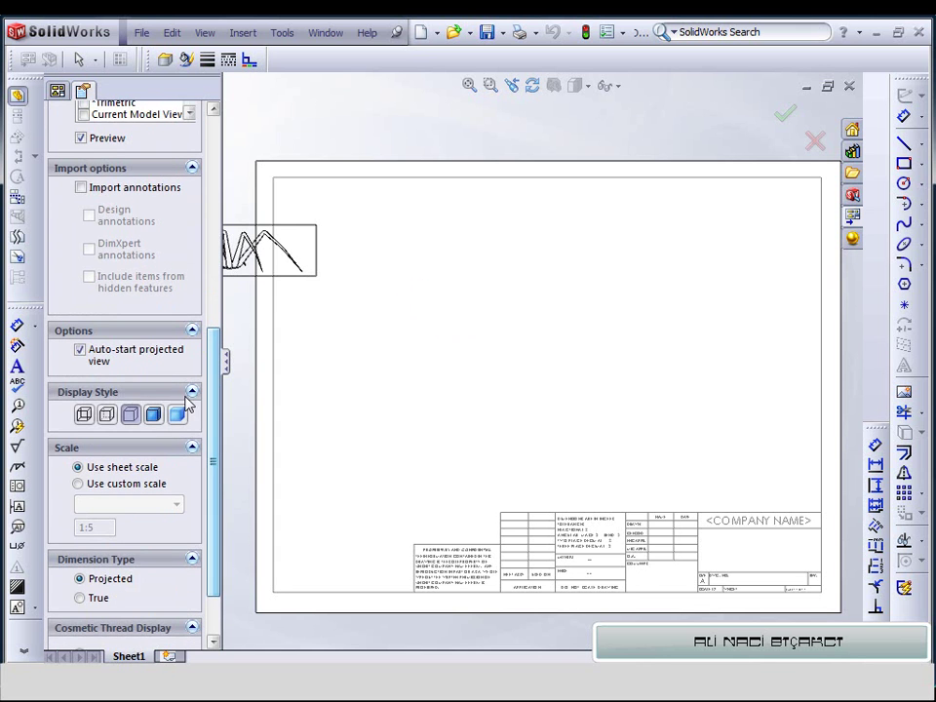
{"action": "left_click", "coordinate": [83, 416]}
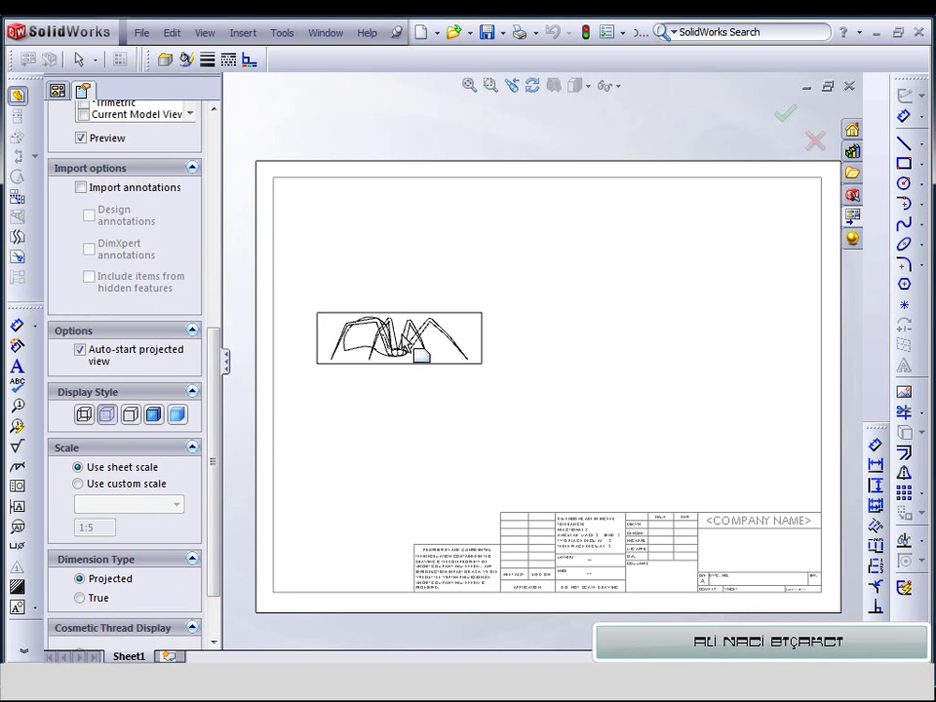
{"action": "left_click", "coordinate": [130, 415]}
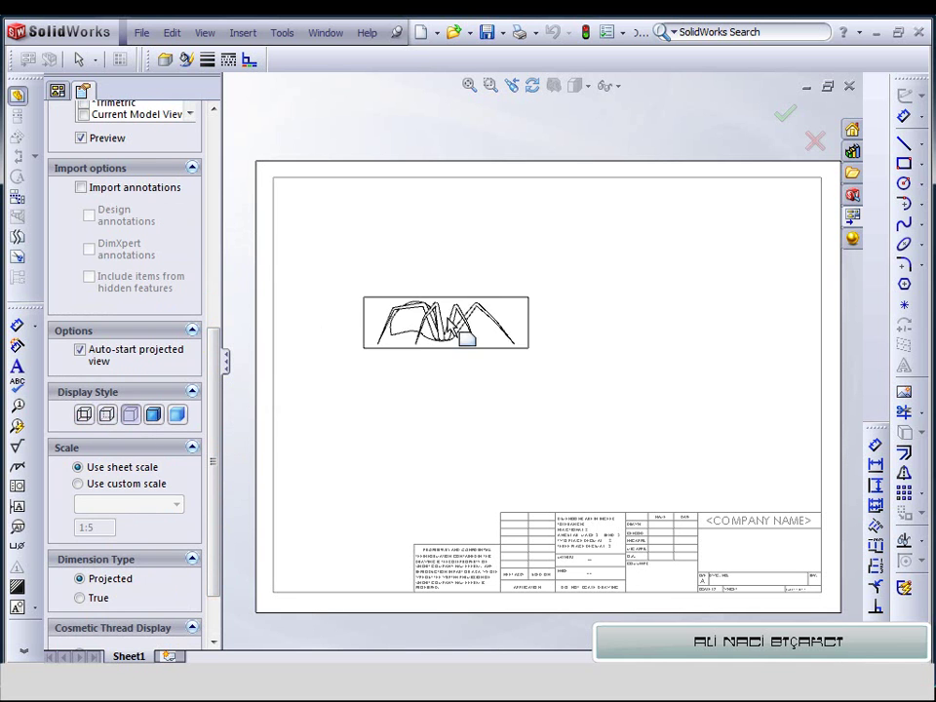
{"action": "left_click", "coordinate": [158, 415]}
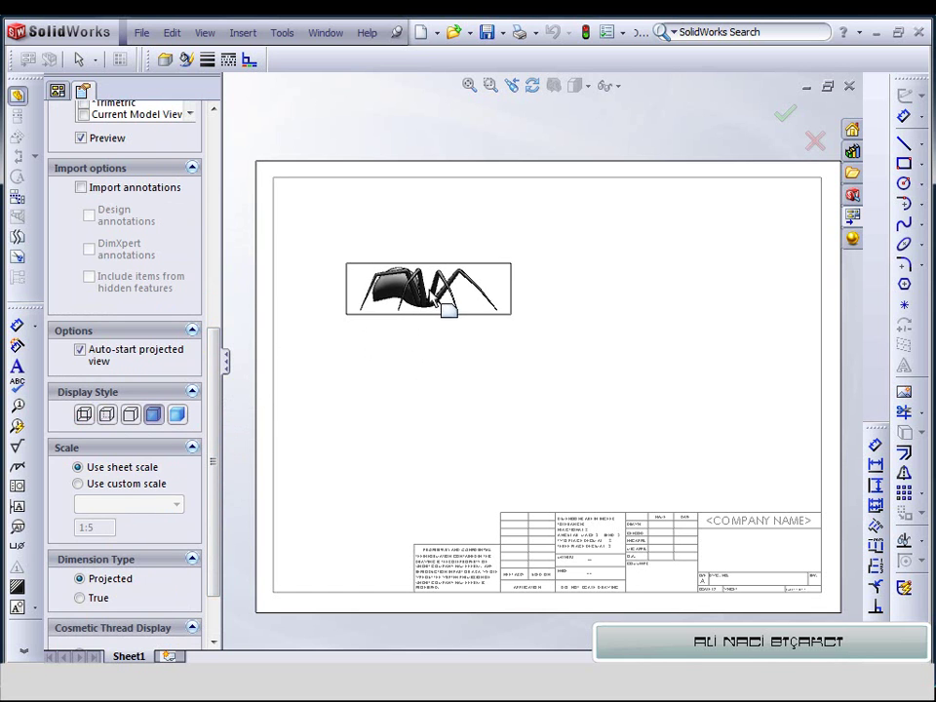
Step: Set the view to Current Model View orientation with true dimensions
{"action": "left_click", "coordinate": [216, 195]}
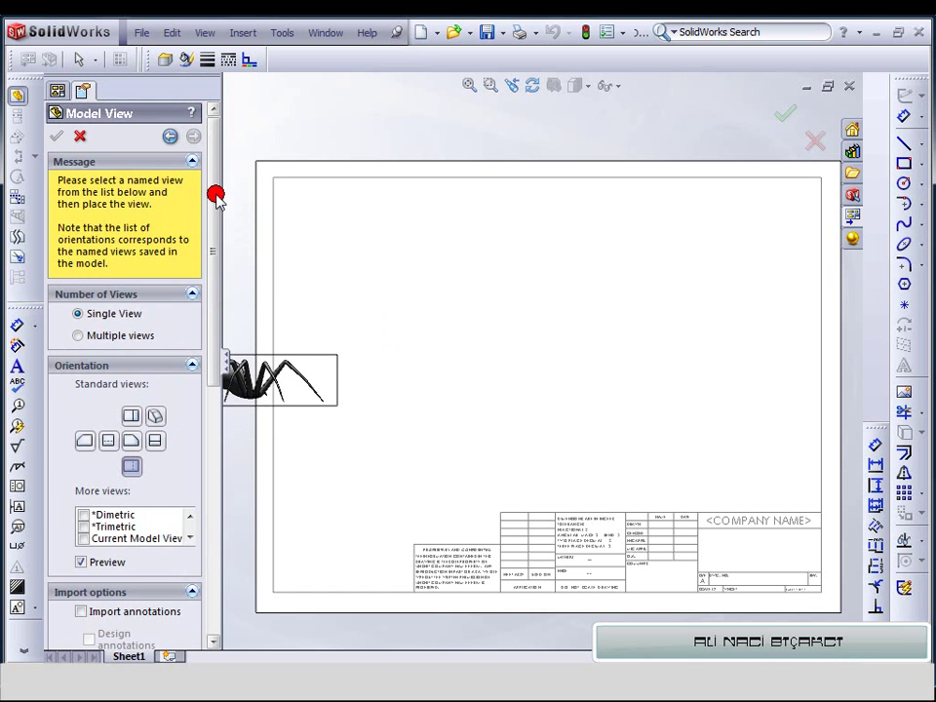
{"action": "left_click", "coordinate": [154, 416]}
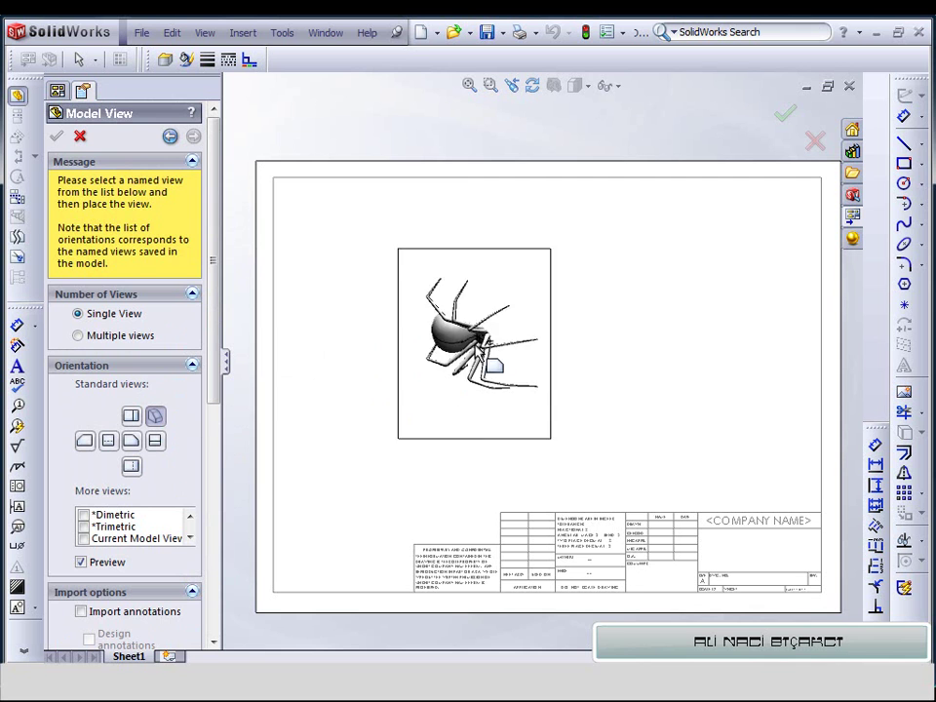
{"action": "scroll", "coordinate": [203, 421], "scroll_direction": "down", "scroll_amount": 3}
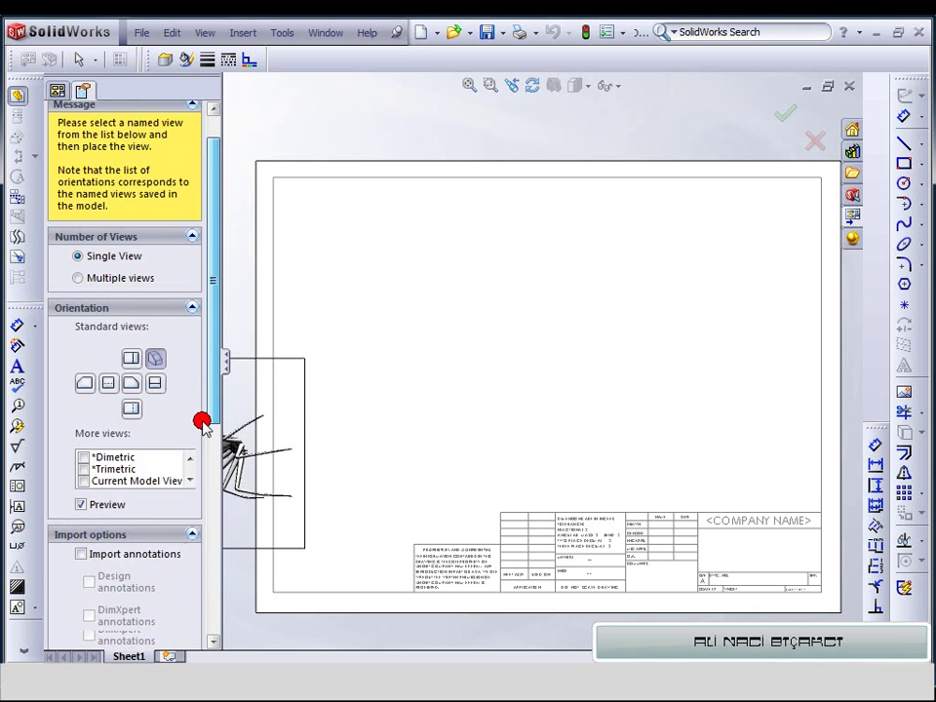
{"action": "left_click", "coordinate": [83, 457]}
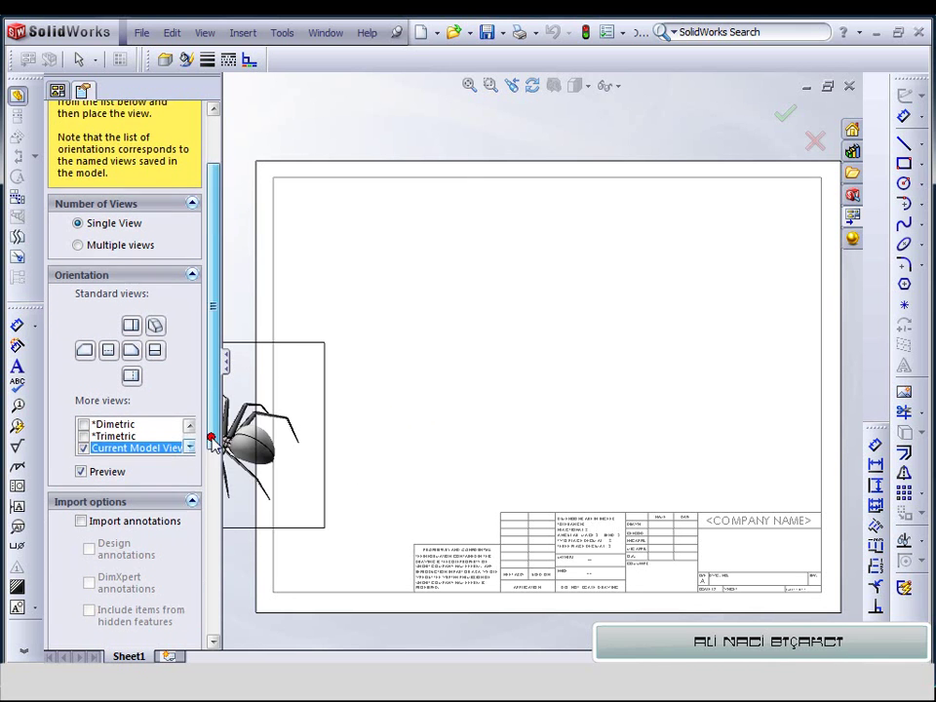
{"action": "scroll", "coordinate": [213, 441], "scroll_direction": "down", "scroll_amount": 9}
{"action": "left_click", "coordinate": [80, 628]}
{"action": "scroll", "coordinate": [146, 545], "scroll_direction": "down", "scroll_amount": 2}
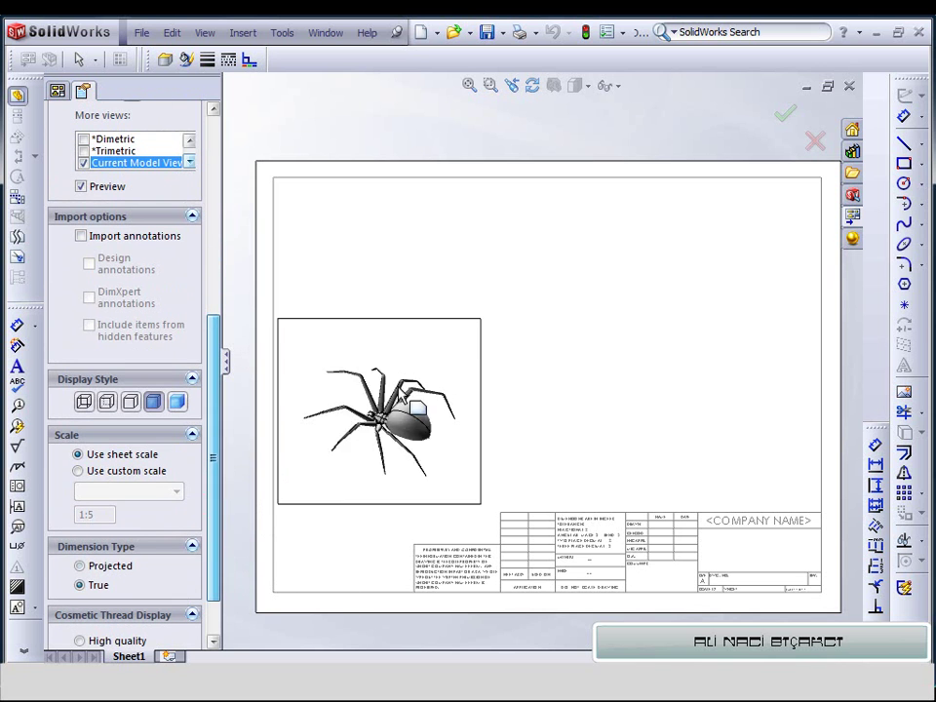
Step: Give the view a custom scale of 1:5
{"action": "left_click", "coordinate": [104, 477]}
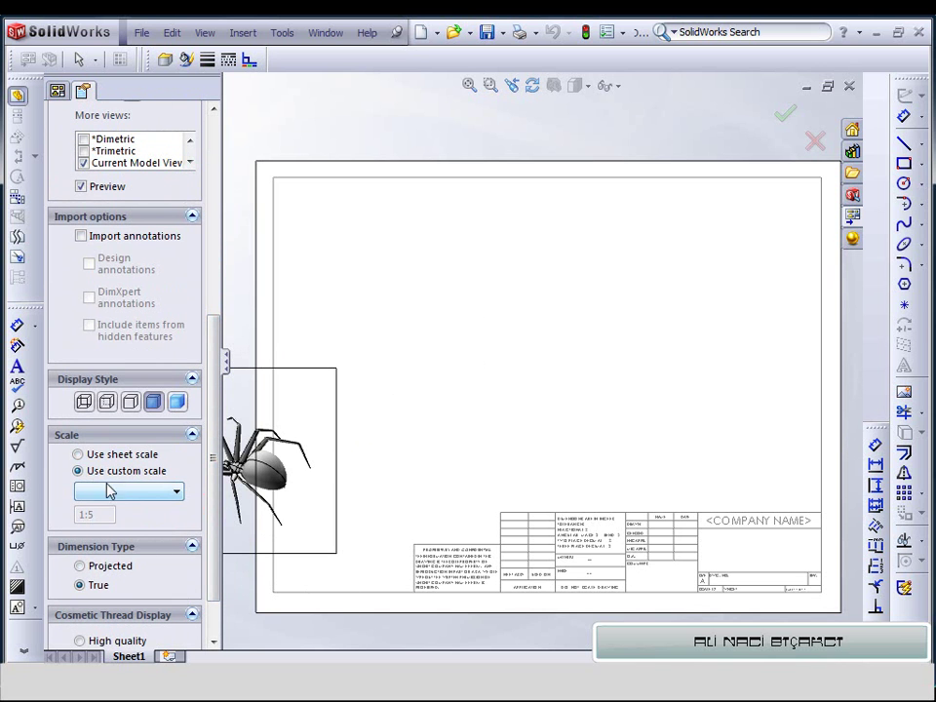
{"action": "left_click", "coordinate": [123, 490]}
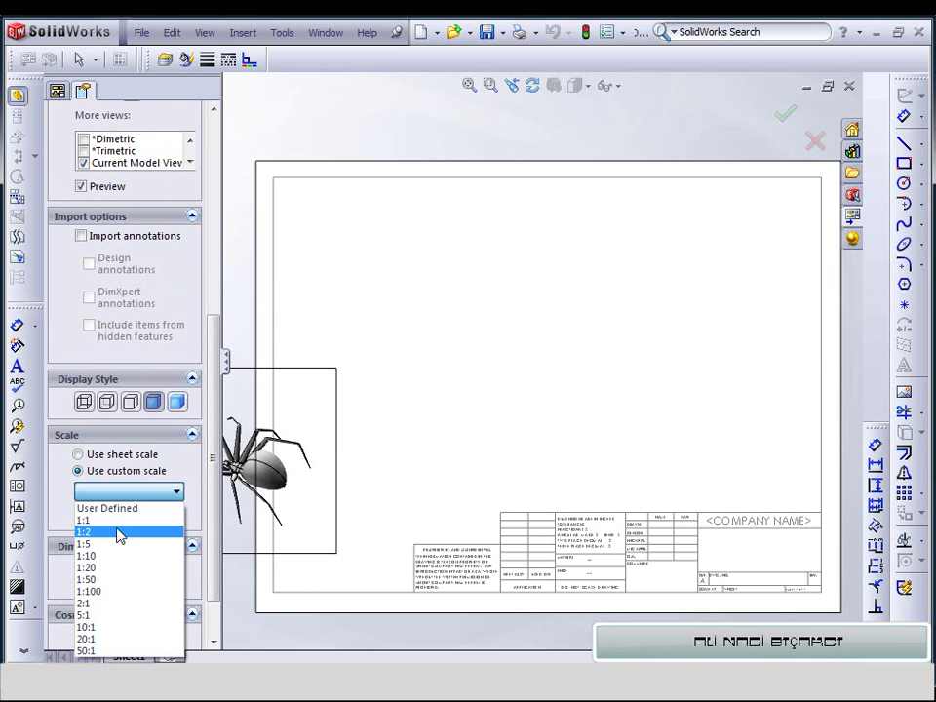
{"action": "left_click", "coordinate": [125, 519]}
{"action": "left_click", "coordinate": [126, 497]}
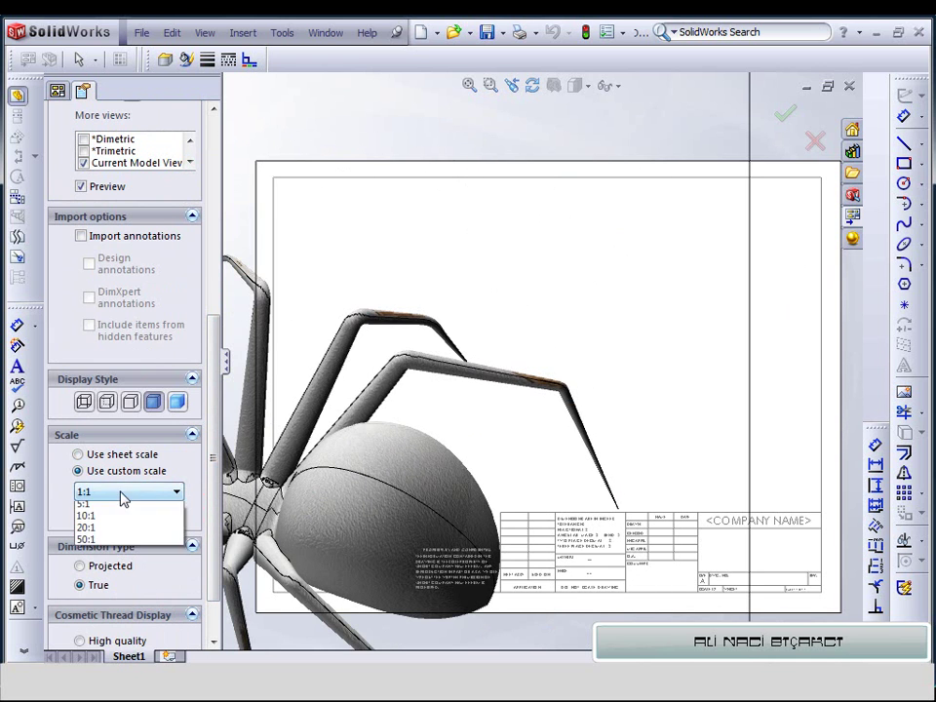
{"action": "left_click", "coordinate": [121, 542]}
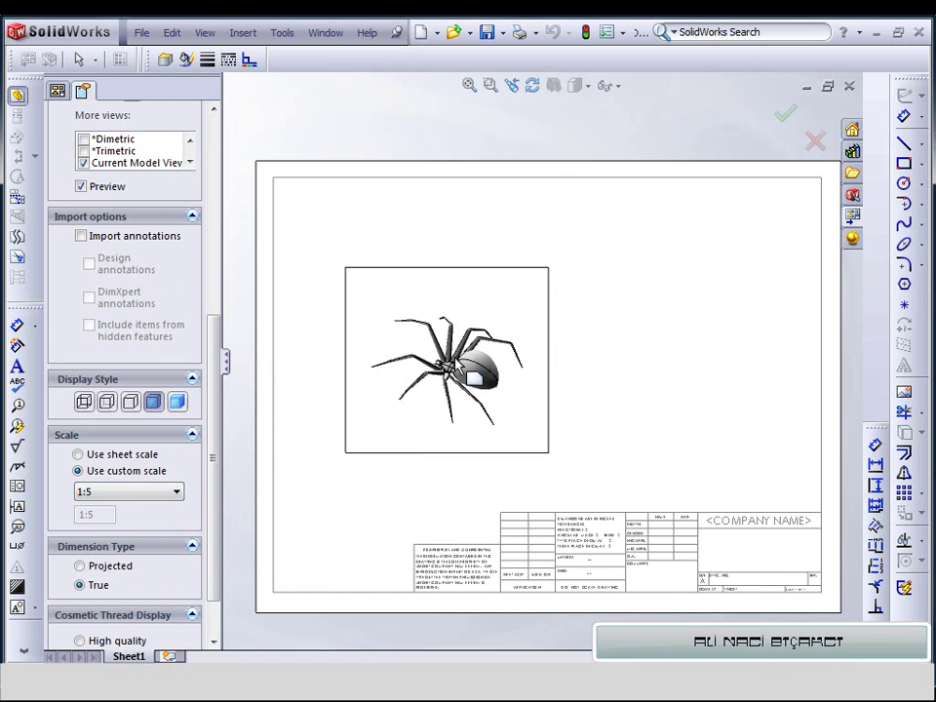
{"action": "scroll", "coordinate": [220, 509], "scroll_direction": "down", "scroll_amount": 1}
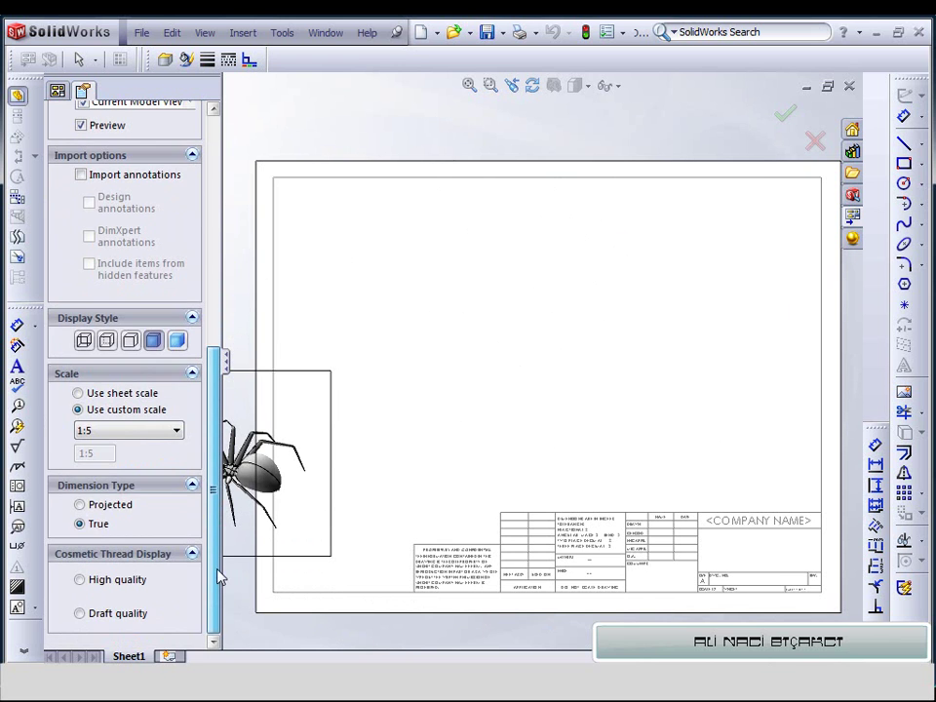
{"action": "scroll", "coordinate": [220, 509], "scroll_direction": "up", "scroll_amount": 4}
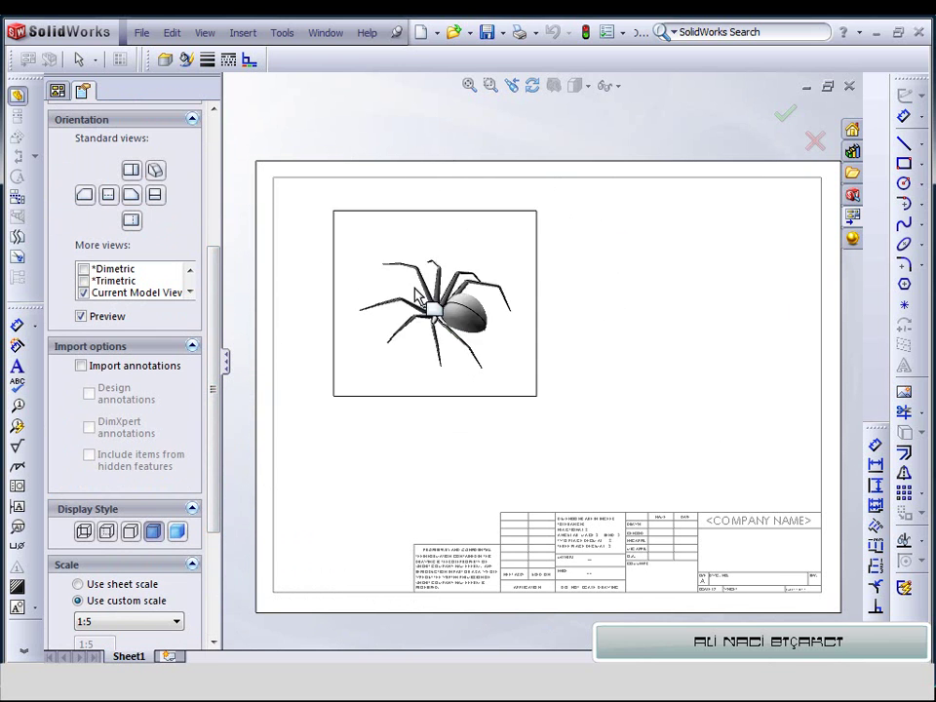
Step: Place the spider view on the sheet, dismiss the notice and shift it right
{"action": "left_click", "coordinate": [417, 286]}
{"action": "left_click", "coordinate": [508, 396]}
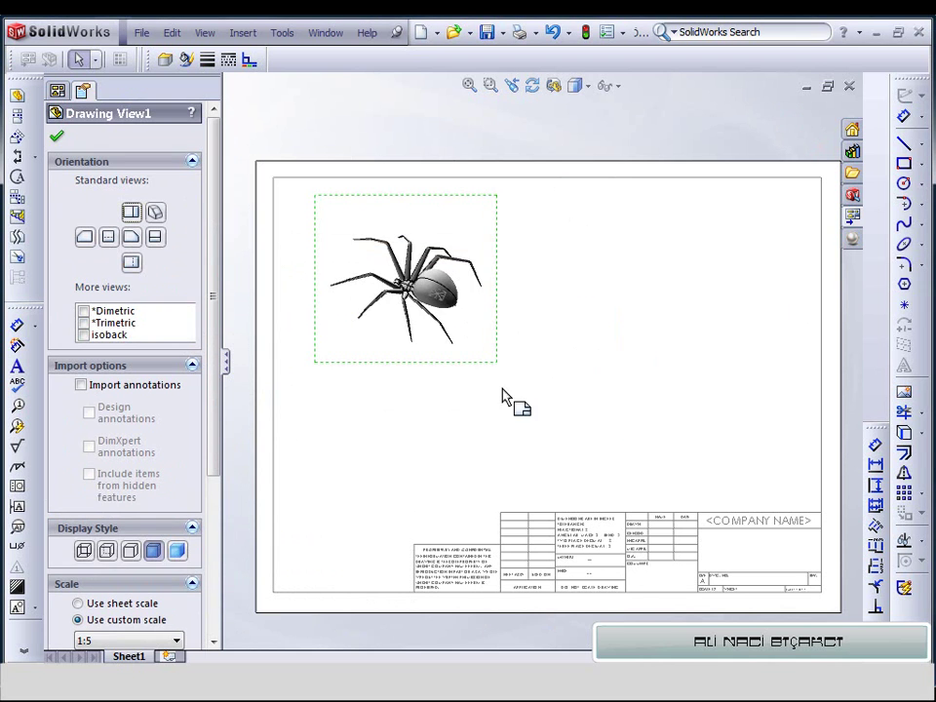
{"action": "left_click_drag", "start_coordinate": [468, 369], "coordinate": [502, 373]}
{"action": "left_click", "coordinate": [575, 359]}
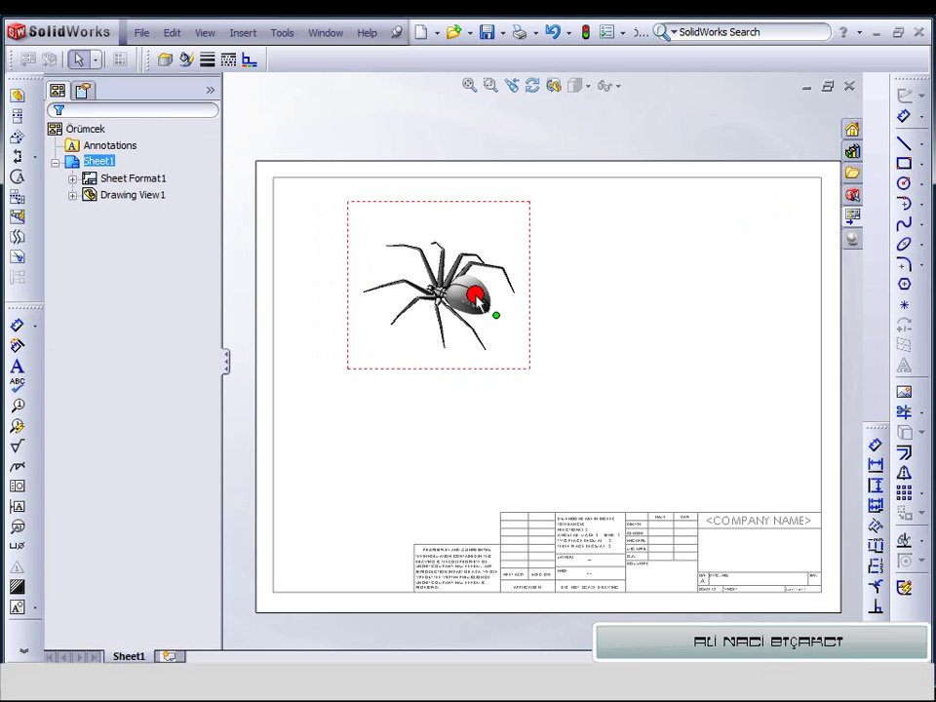
Step: Move the spider's Drawing View1 up and left to its final spot on the sheet and deselect it
{"action": "left_click", "coordinate": [356, 221]}
{"action": "mouse_move", "coordinate": [428, 201]}
{"action": "left_mouse_down"}
{"action": "mouse_move", "coordinate": [378, 193]}
{"action": "mouse_move", "coordinate": [407, 199]}
{"action": "mouse_move", "coordinate": [392, 171]}
{"action": "left_mouse_up"}
{"action": "left_click", "coordinate": [560, 245]}
{"action": "left_click", "coordinate": [455, 191]}
{"action": "left_click", "coordinate": [674, 251]}
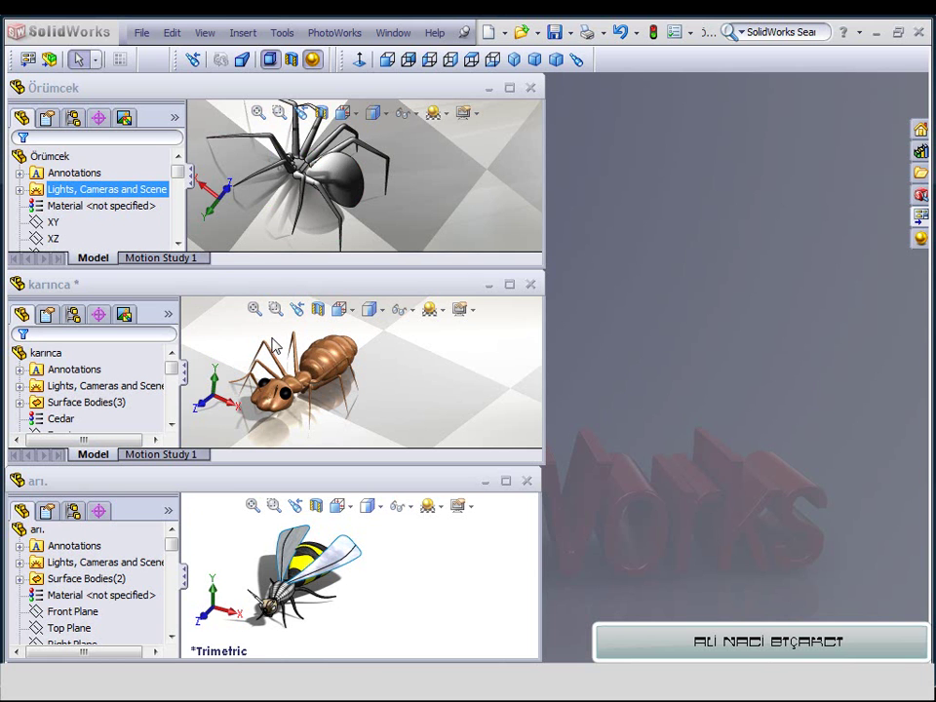
Step: Create blank drawing Draw14 from the draw template and shrink its window beside the model windows
{"action": "left_click", "coordinate": [163, 32]}
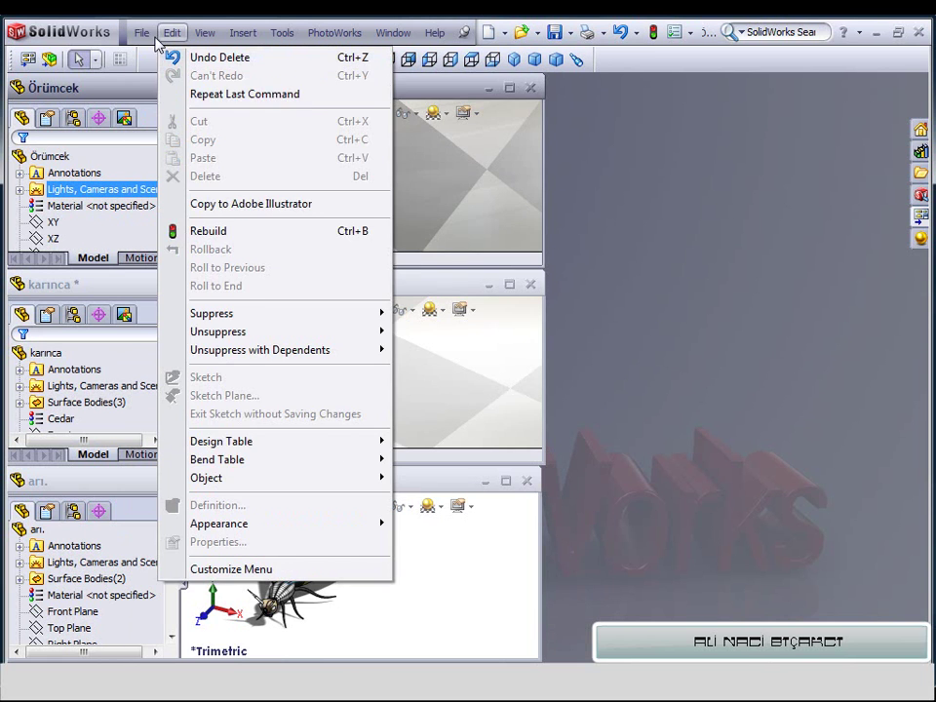
{"action": "mouse_move", "coordinate": [141, 33]}
{"action": "left_click", "coordinate": [158, 57]}
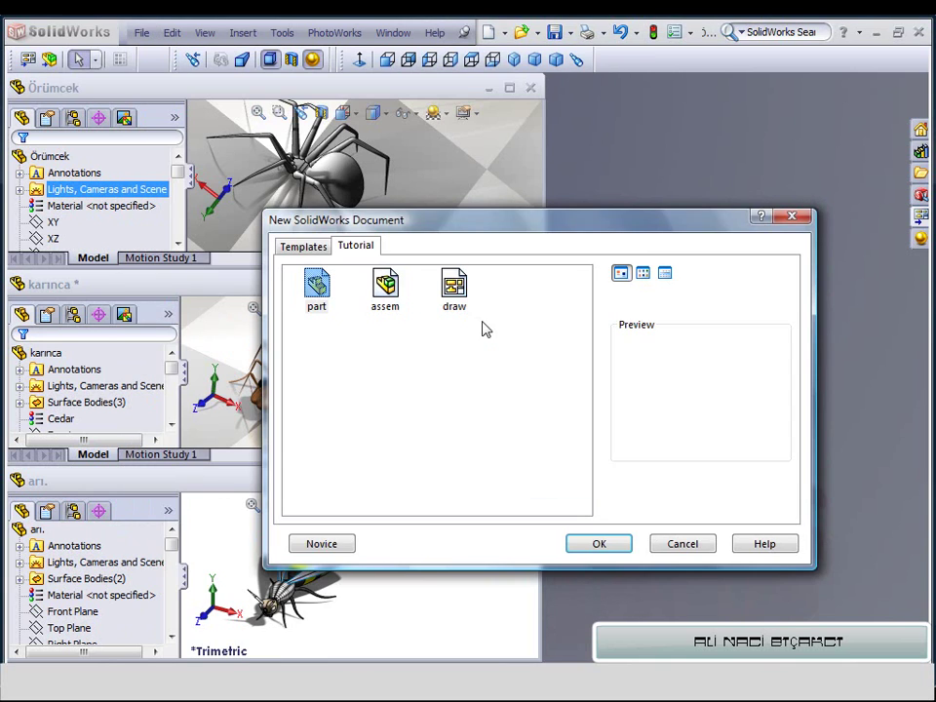
{"action": "double_click", "coordinate": [454, 286]}
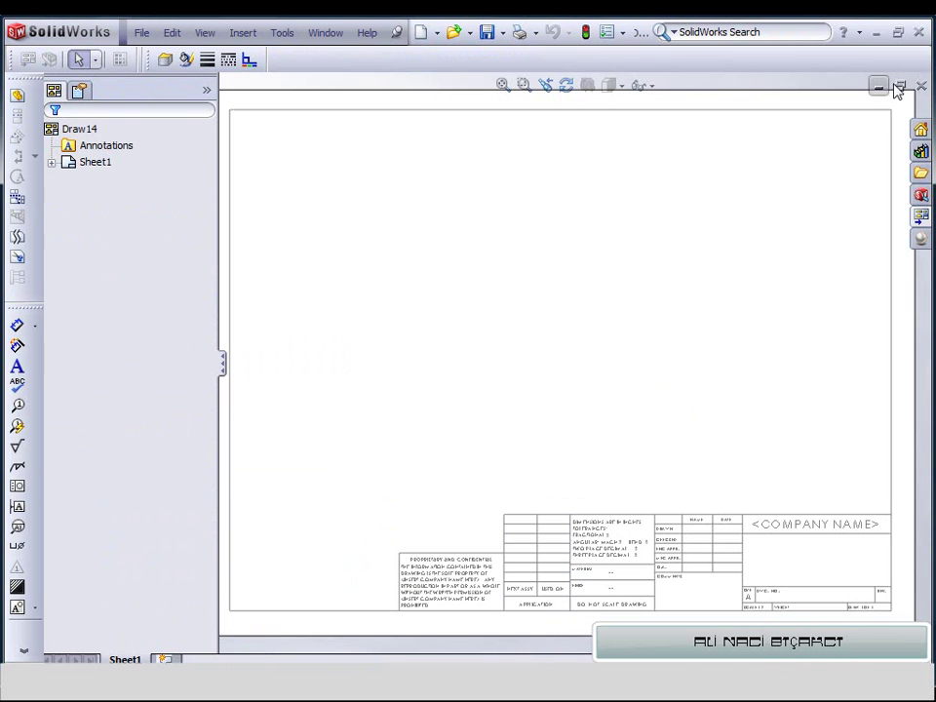
{"action": "left_click", "coordinate": [899, 87]}
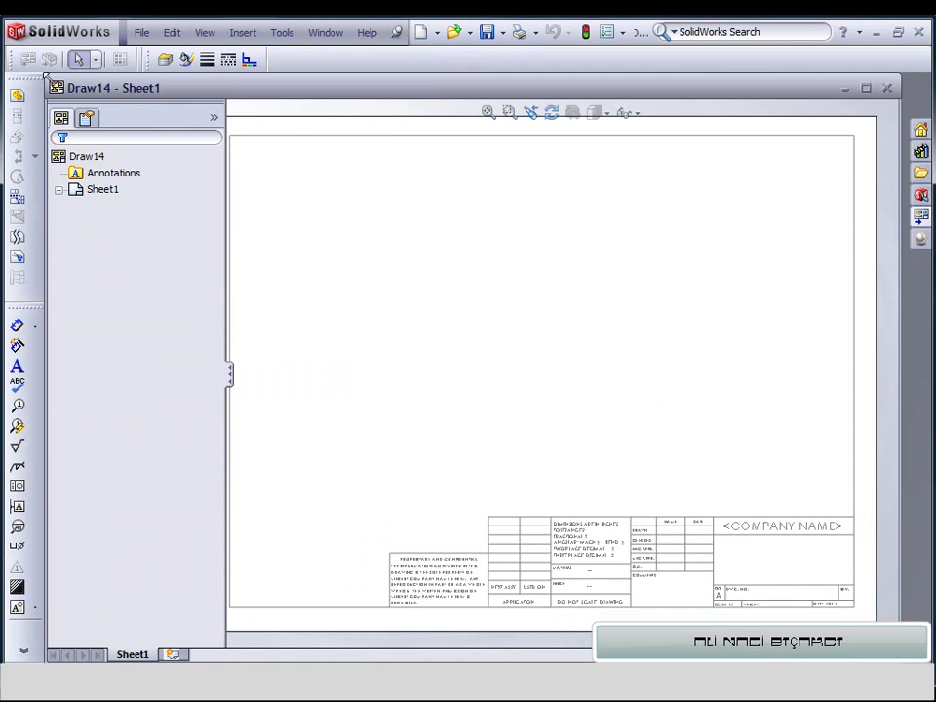
{"action": "mouse_move", "coordinate": [43, 76]}
{"action": "left_mouse_down"}
{"action": "mouse_move", "coordinate": [596, 82]}
{"action": "mouse_move", "coordinate": [582, 75]}
{"action": "left_mouse_up"}
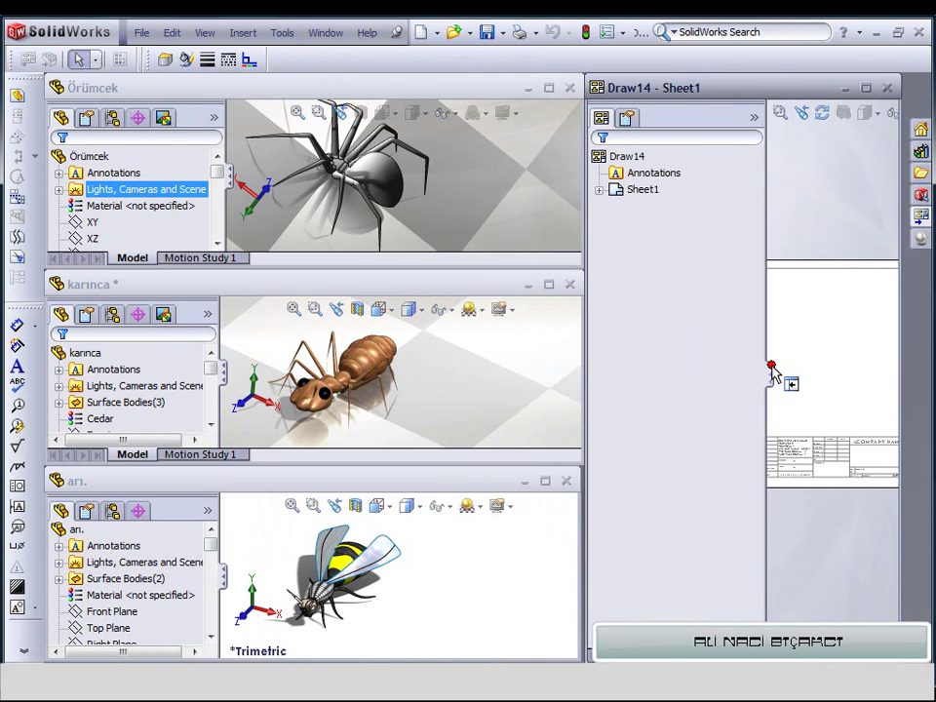
Step: Drop the Örümcek spider model's root item onto Sheet1 to create its standard views
{"action": "left_click", "coordinate": [771, 369]}
{"action": "scroll", "coordinate": [834, 393], "scroll_direction": "down", "scroll_amount": 2}
{"action": "scroll", "coordinate": [784, 410], "scroll_direction": "down", "scroll_amount": 2}
{"action": "middle_click_drag", "start_coordinate": [778, 377], "coordinate": [825, 439]}
{"action": "middle_click_drag", "start_coordinate": [725, 382], "coordinate": [766, 341]}
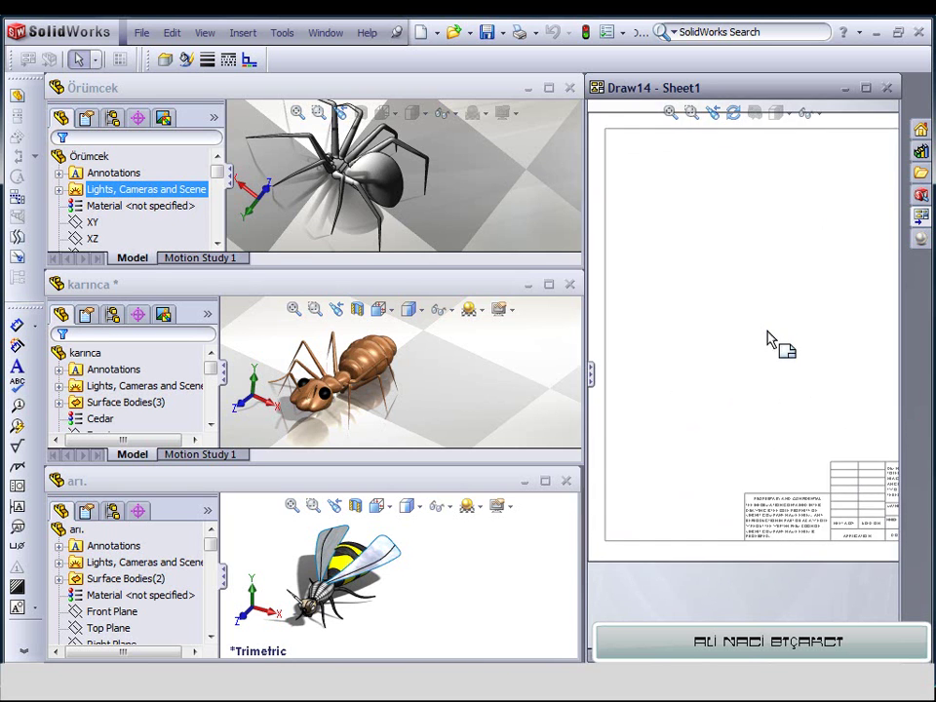
{"action": "left_click", "coordinate": [90, 157]}
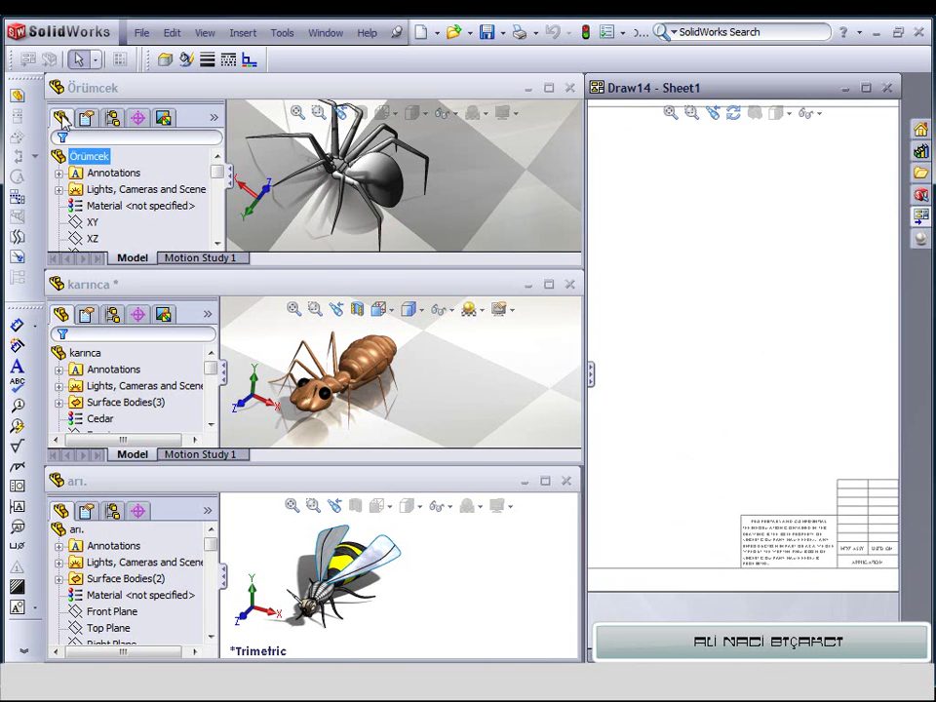
{"action": "left_click", "coordinate": [88, 159]}
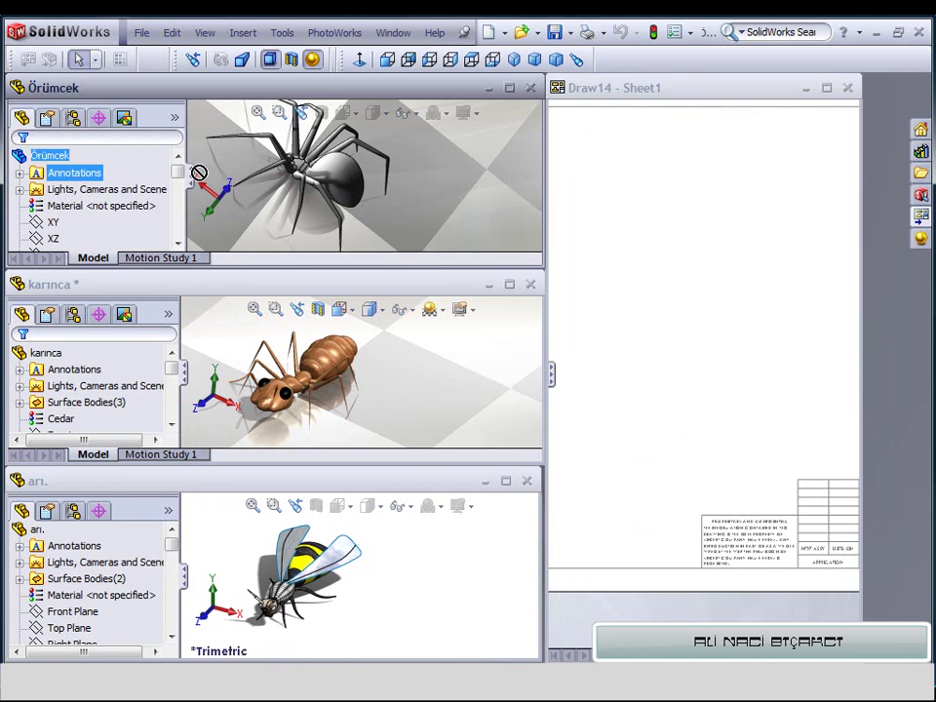
{"action": "left_click_drag", "start_coordinate": [669, 266], "coordinate": [667, 272]}
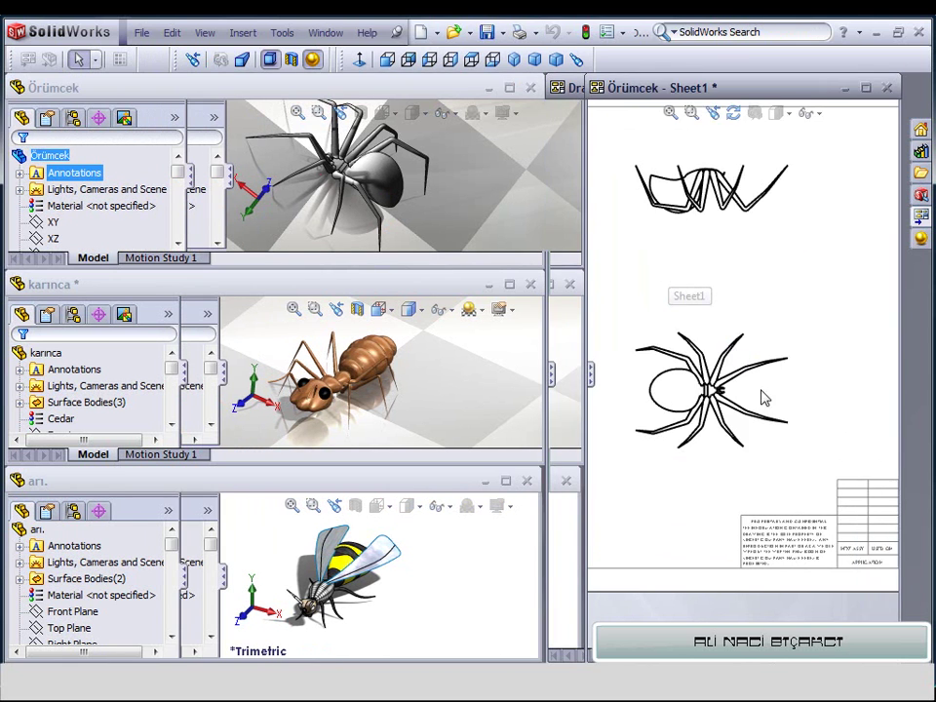
Step: Drag the spider's side view to the sheet's right, away from the front and top views
{"action": "scroll", "coordinate": [775, 405], "scroll_direction": "down", "scroll_amount": 3}
{"action": "scroll", "coordinate": [741, 321], "scroll_direction": "down", "scroll_amount": 2}
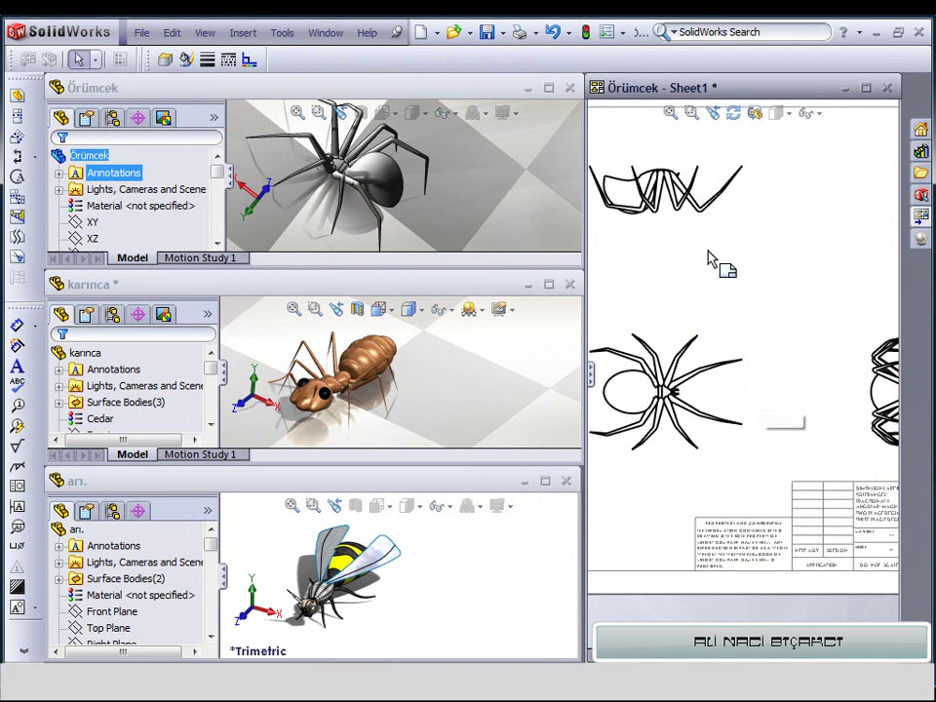
{"action": "scroll", "coordinate": [756, 310], "scroll_direction": "down", "scroll_amount": 2}
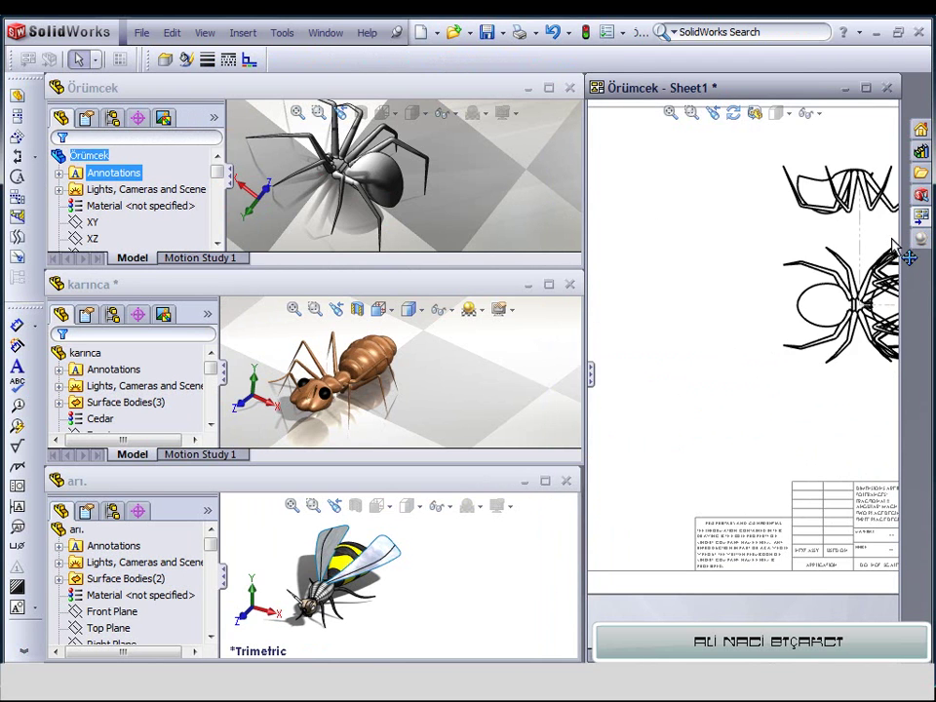
{"action": "scroll", "coordinate": [882, 293], "scroll_direction": "up", "scroll_amount": 5}
{"action": "mouse_move", "coordinate": [680, 308]}
{"action": "left_mouse_down"}
{"action": "mouse_move", "coordinate": [731, 323]}
{"action": "mouse_move", "coordinate": [877, 308]}
{"action": "left_mouse_up"}
{"action": "mouse_move", "coordinate": [725, 307]}
{"action": "left_mouse_down"}
{"action": "mouse_move", "coordinate": [846, 307]}
{"action": "mouse_move", "coordinate": [830, 310]}
{"action": "left_mouse_up"}
{"action": "scroll", "coordinate": [666, 315], "scroll_direction": "down", "scroll_amount": 2}
{"action": "middle_click_drag", "start_coordinate": [666, 315], "coordinate": [761, 316]}
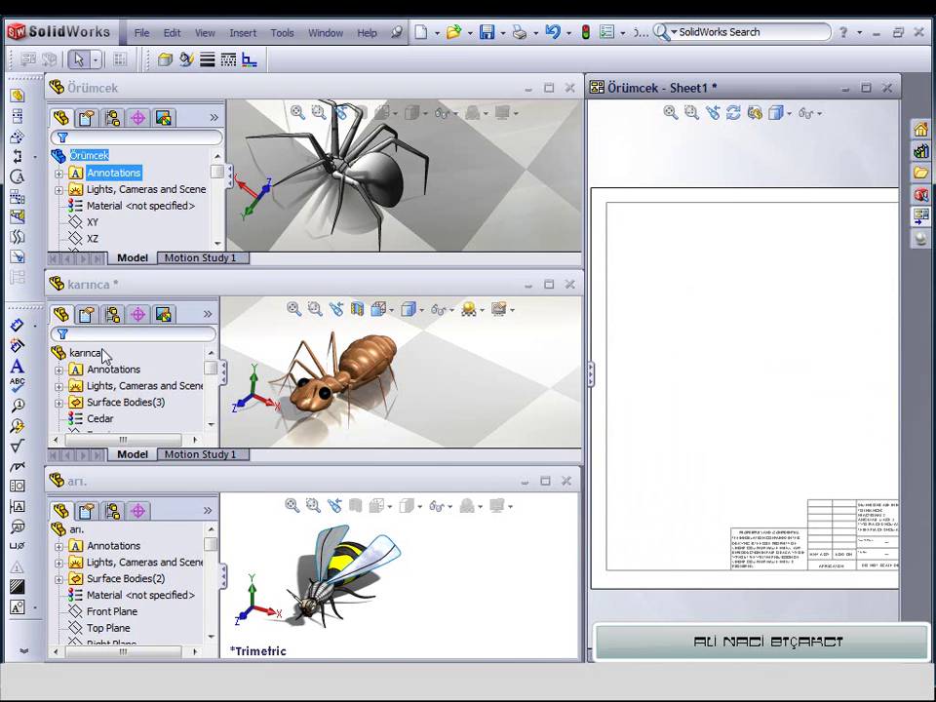
Step: Drop the karınca ant and arı bee models onto the sheet and reposition their views beside the spider's
{"action": "mouse_move", "coordinate": [68, 354]}
{"action": "left_mouse_down"}
{"action": "mouse_move", "coordinate": [668, 288]}
{"action": "mouse_move", "coordinate": [700, 370]}
{"action": "left_mouse_up"}
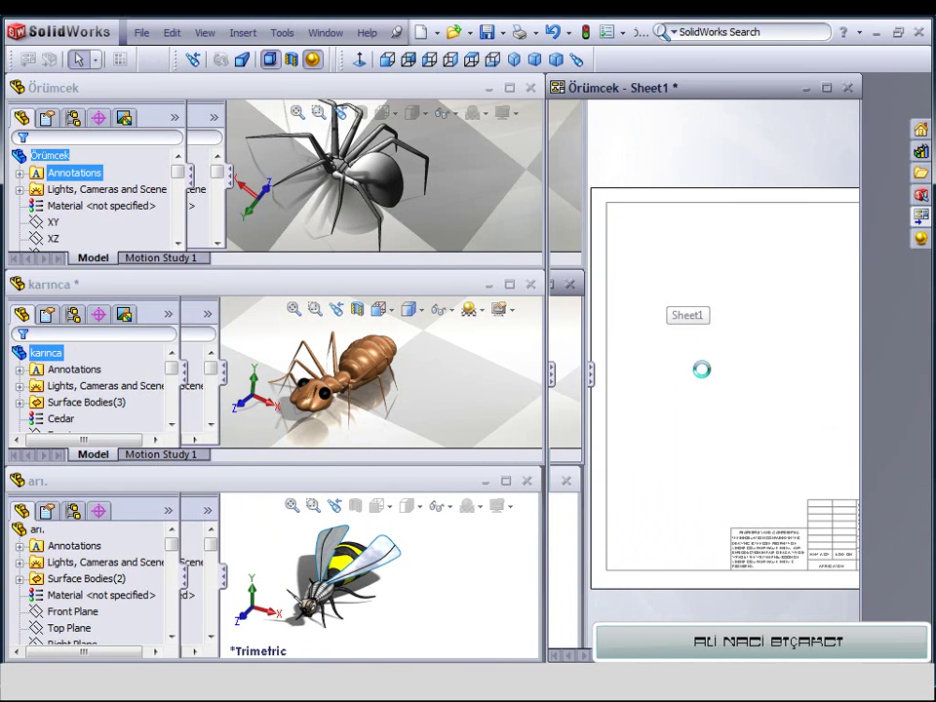
{"action": "scroll", "coordinate": [736, 351], "scroll_direction": "down", "scroll_amount": 3}
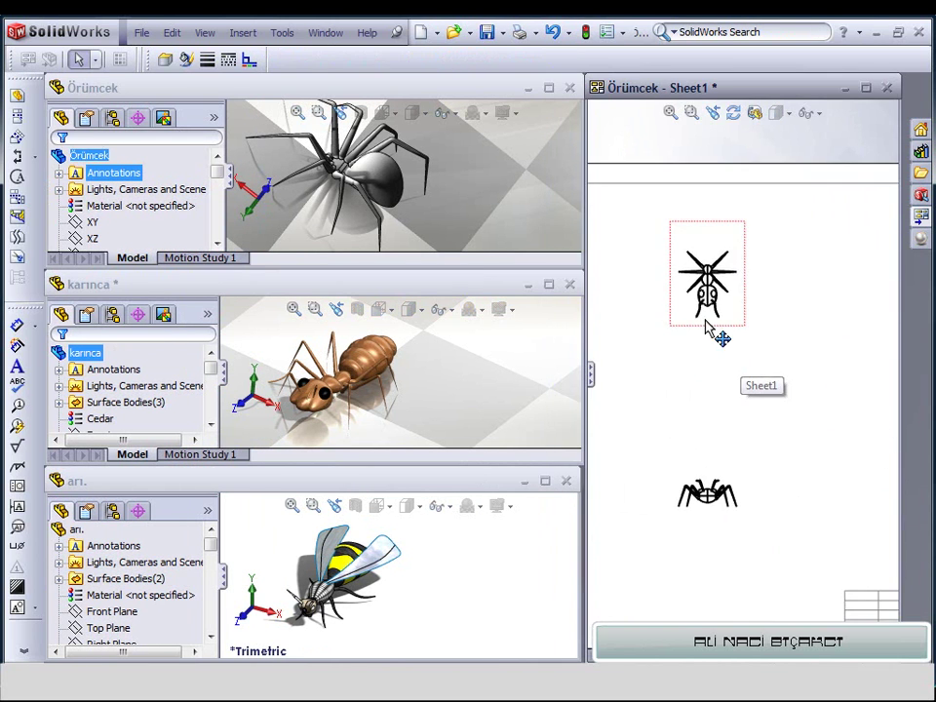
{"action": "left_click_drag", "start_coordinate": [700, 312], "coordinate": [840, 215]}
{"action": "left_click_drag", "start_coordinate": [807, 312], "coordinate": [713, 547]}
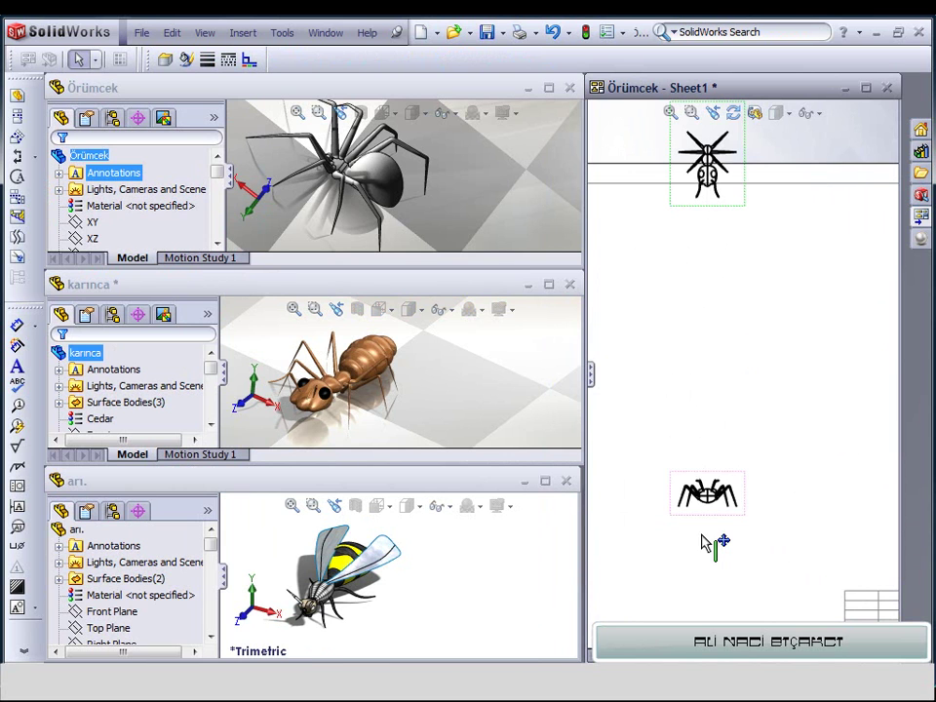
{"action": "left_click_drag", "start_coordinate": [742, 495], "coordinate": [800, 253]}
{"action": "scroll", "coordinate": [876, 373], "scroll_direction": "up", "scroll_amount": 3}
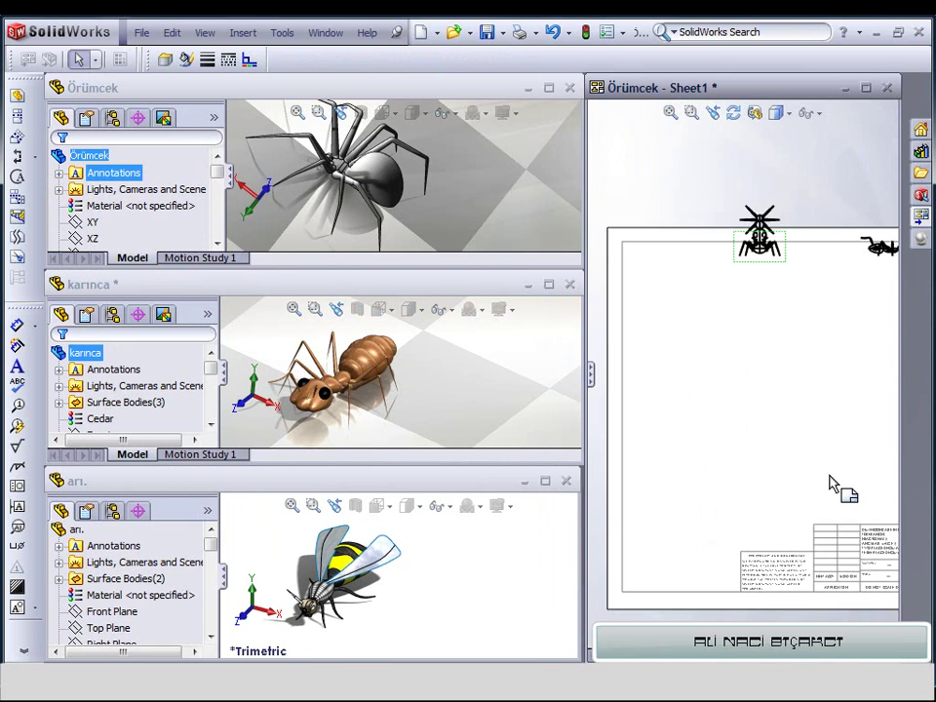
{"action": "left_click_drag", "start_coordinate": [836, 272], "coordinate": [731, 297]}
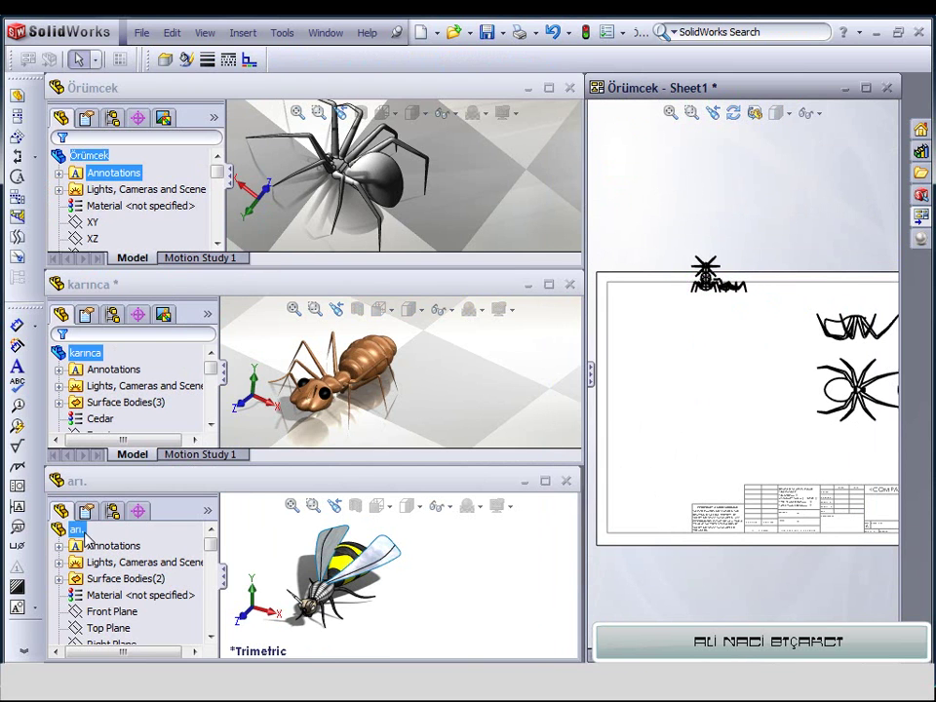
{"action": "left_click_drag", "start_coordinate": [85, 532], "coordinate": [639, 421]}
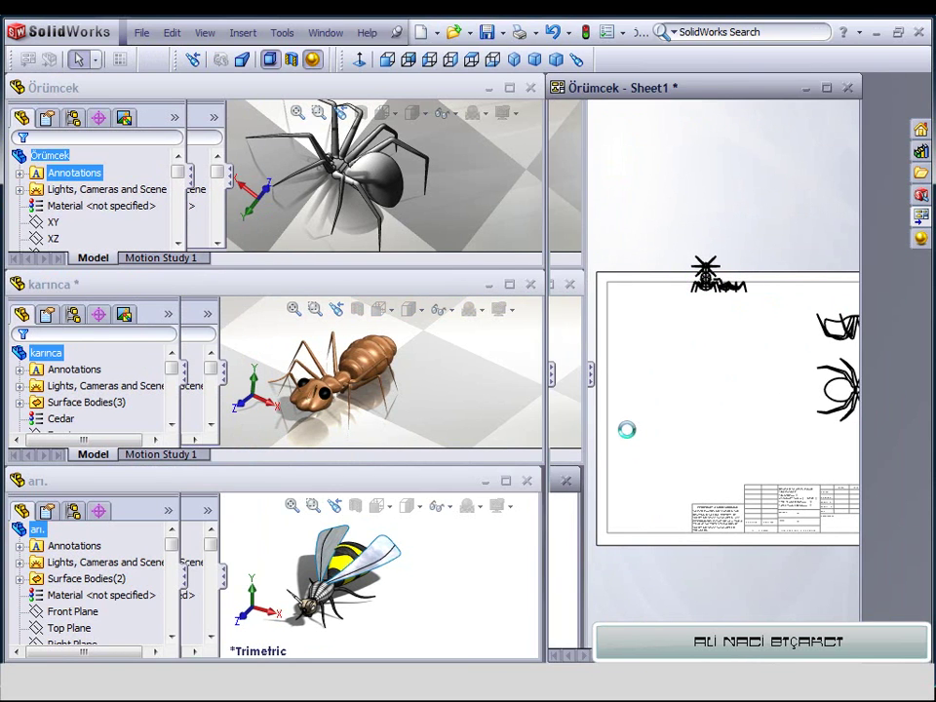
{"action": "left_click_drag", "start_coordinate": [675, 326], "coordinate": [675, 371]}
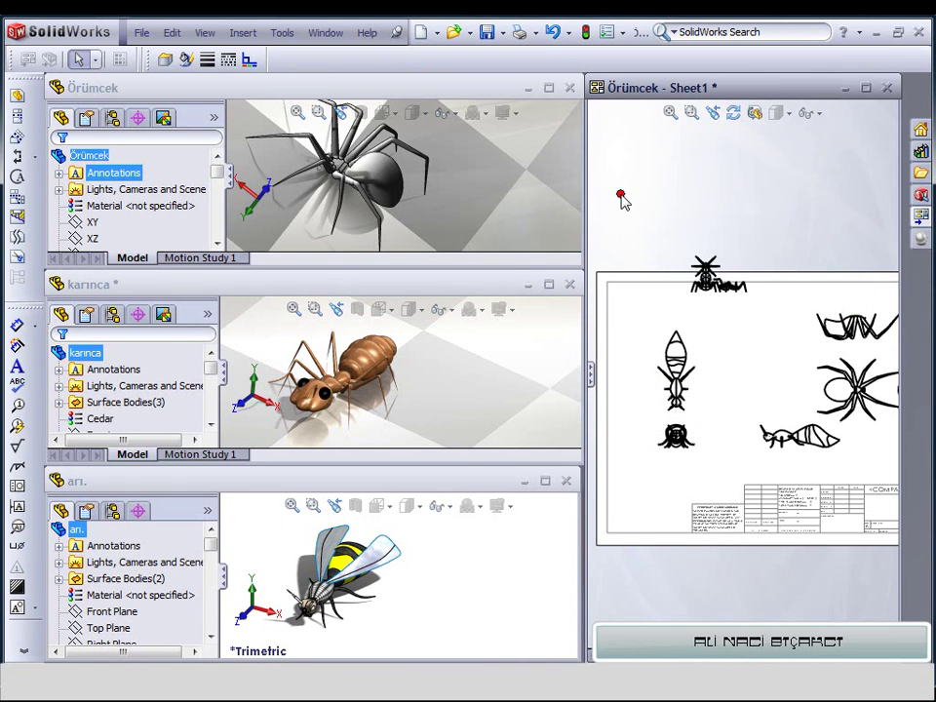
Step: Create blank drawing Draw15 from the draw template with the View Palette open
{"action": "left_click", "coordinate": [920, 216]}
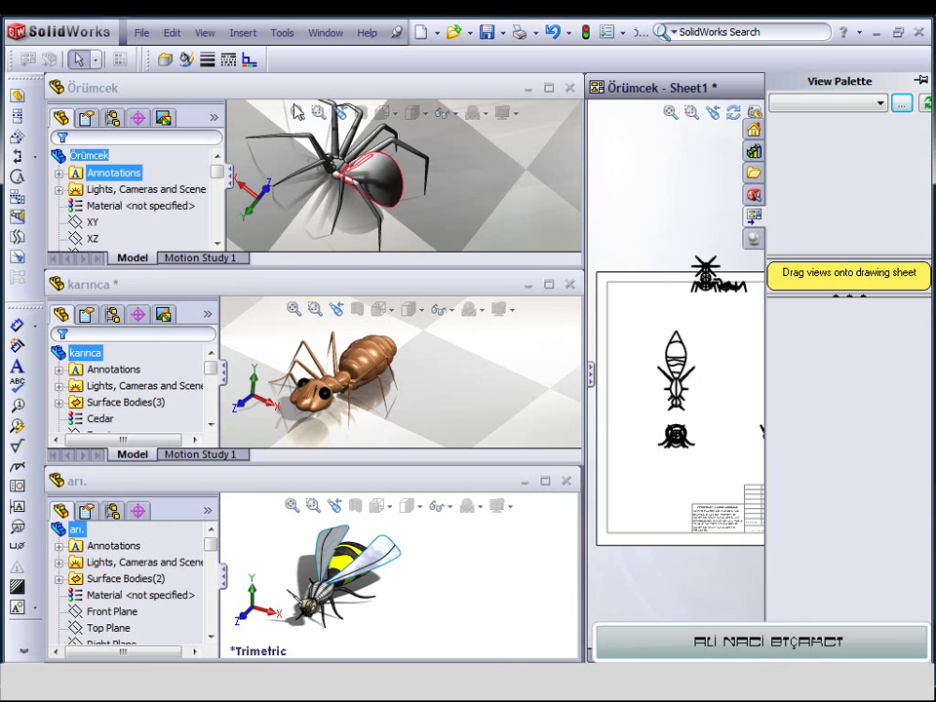
{"action": "left_click", "coordinate": [142, 32]}
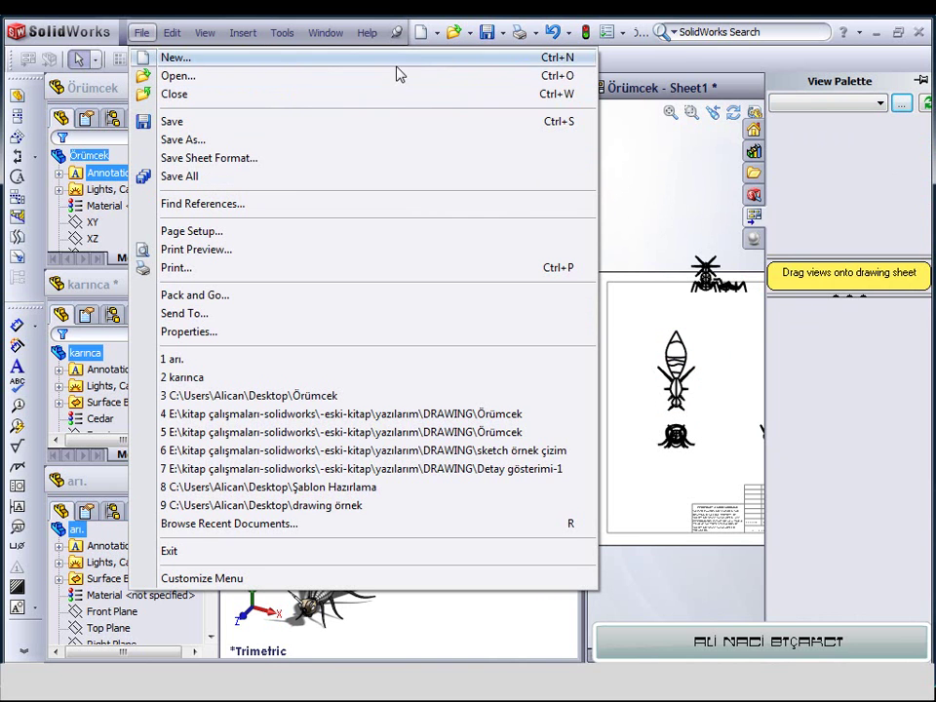
{"action": "left_click", "coordinate": [425, 33]}
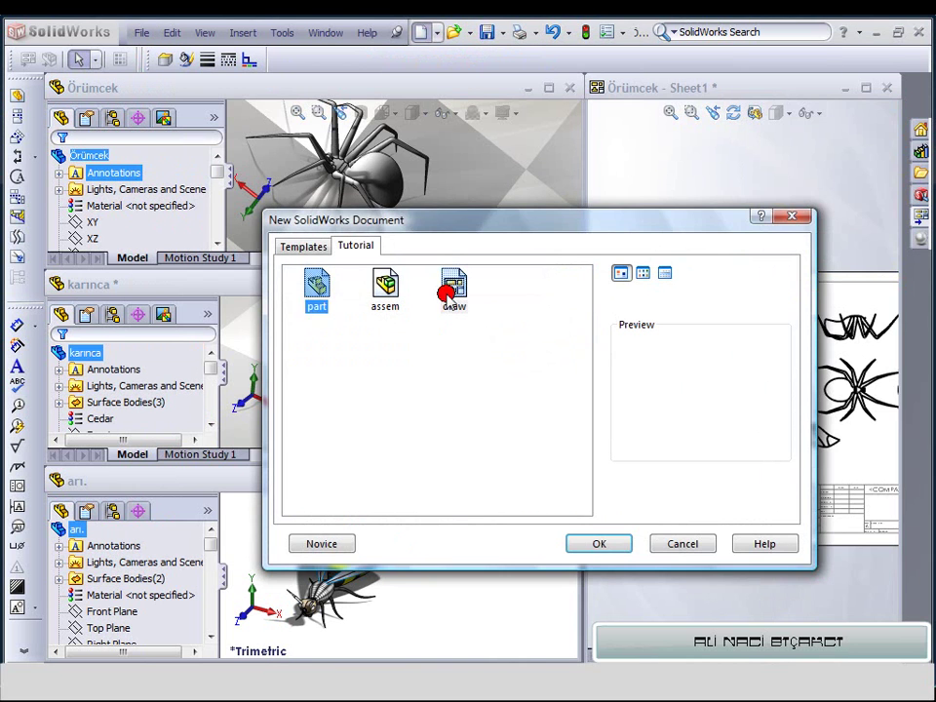
{"action": "double_click", "coordinate": [455, 284]}
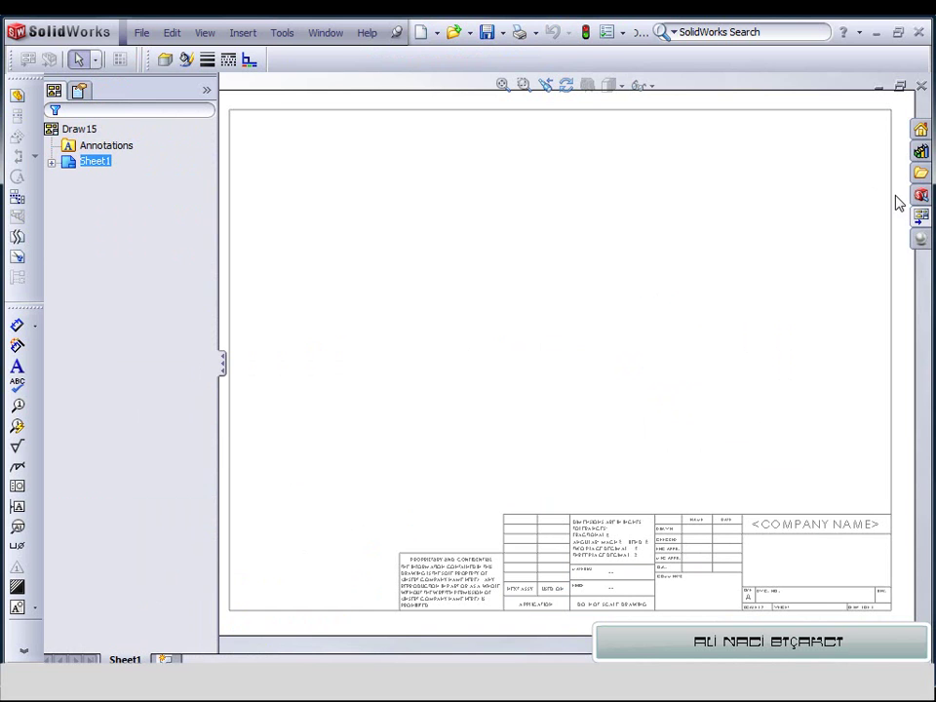
{"action": "left_click", "coordinate": [920, 216]}
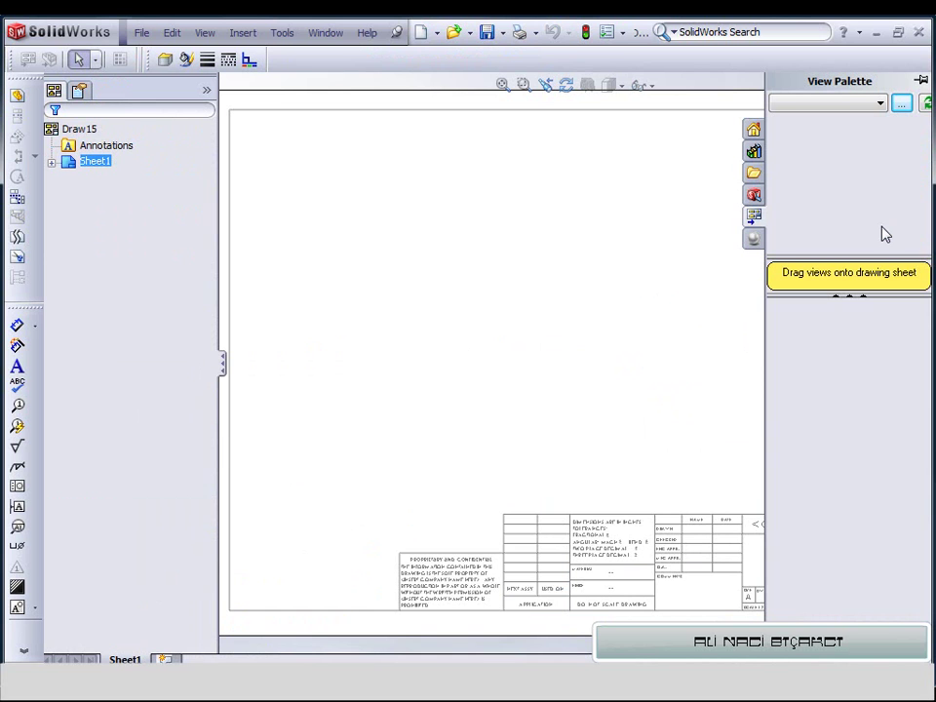
Step: Load part 13 from the Extruded Boss-Base & Extruded Cut exercises folder into the View Palette
{"action": "left_click", "coordinate": [901, 105]}
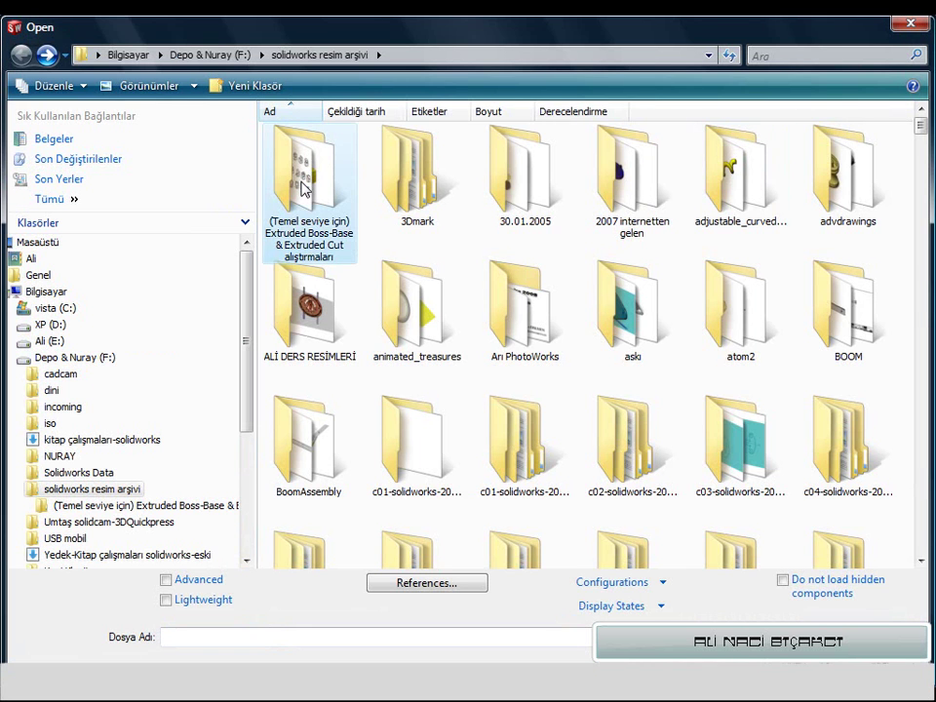
{"action": "double_click", "coordinate": [304, 188]}
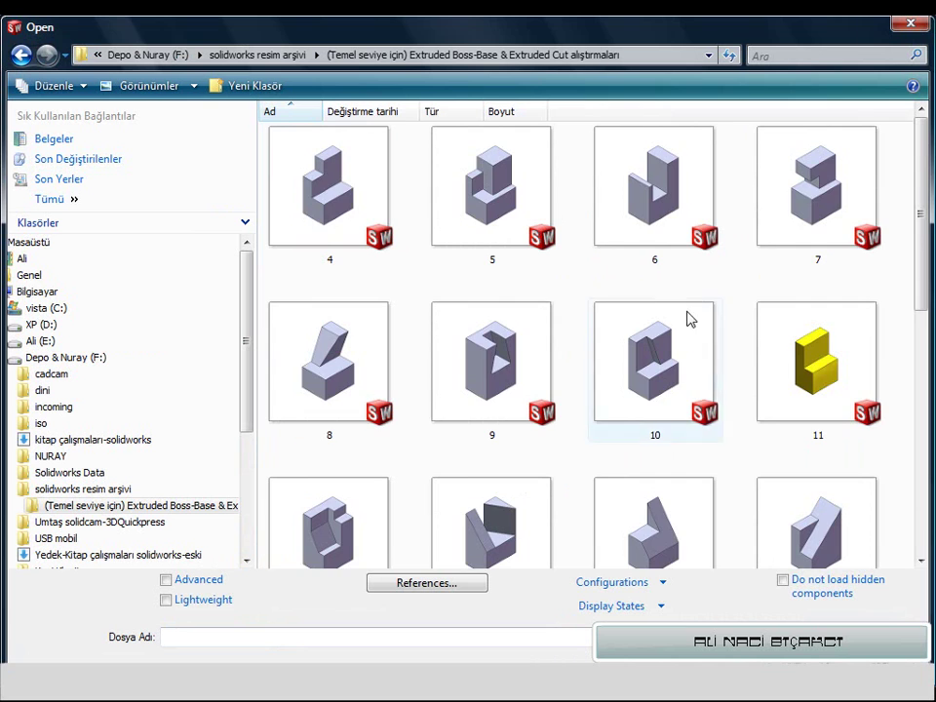
{"action": "scroll", "coordinate": [716, 361], "scroll_direction": "down", "scroll_amount": 5}
{"action": "scroll", "coordinate": [743, 398], "scroll_direction": "up", "scroll_amount": 3}
{"action": "scroll", "coordinate": [727, 397], "scroll_direction": "up", "scroll_amount": 3}
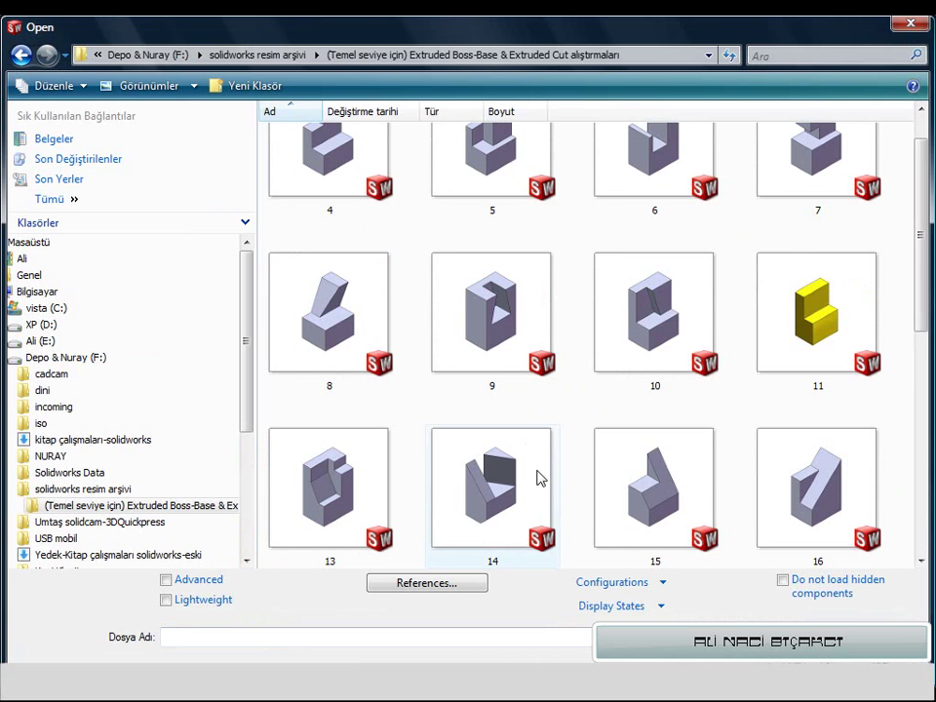
{"action": "left_click", "coordinate": [502, 473]}
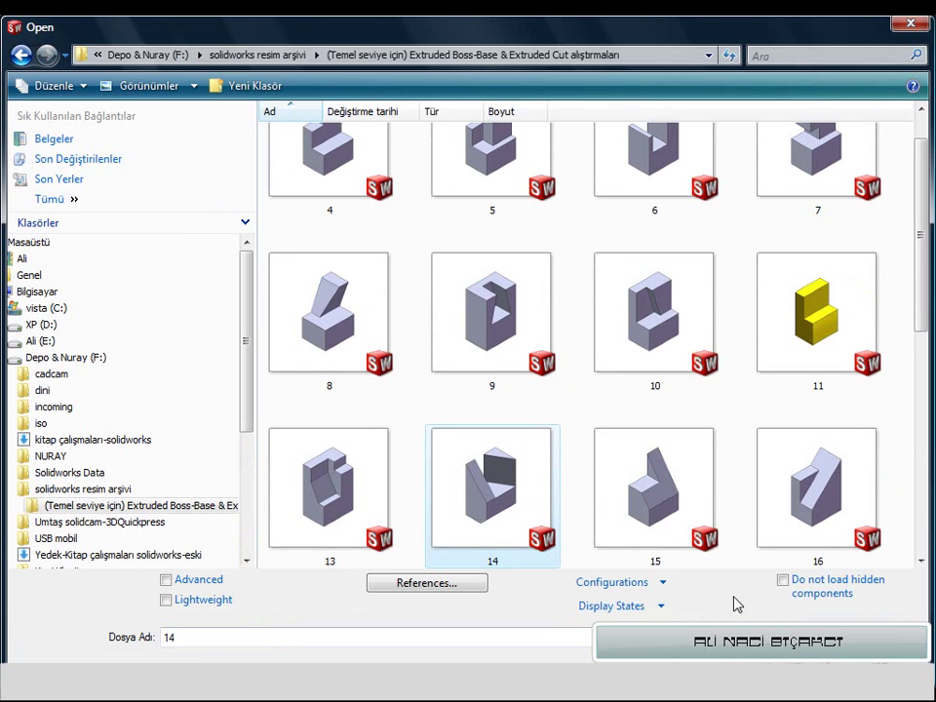
{"action": "left_click", "coordinate": [336, 488]}
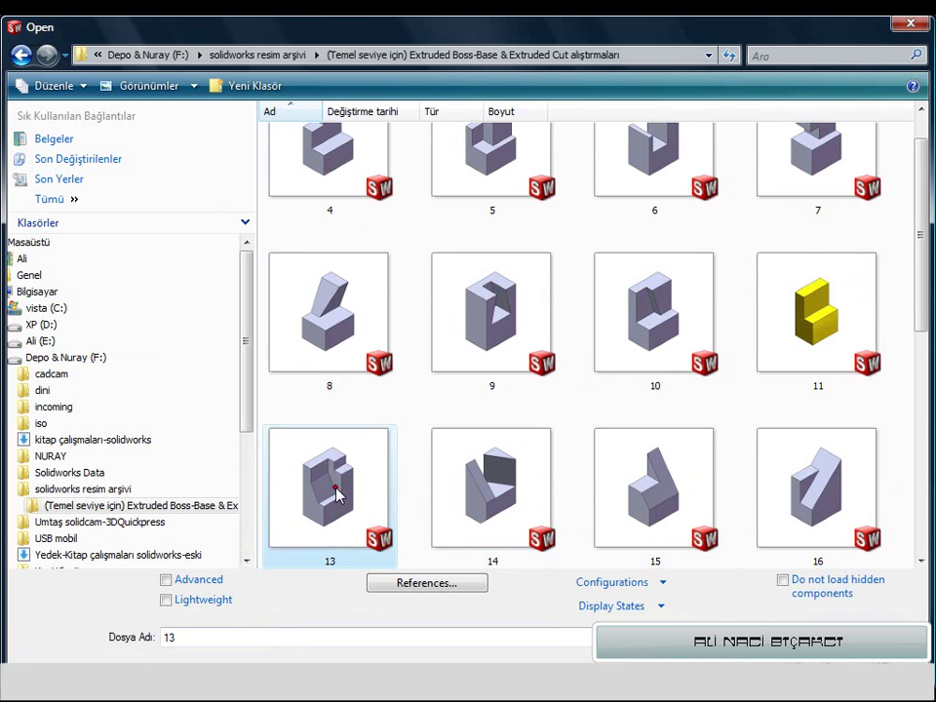
{"action": "double_click", "coordinate": [335, 495]}
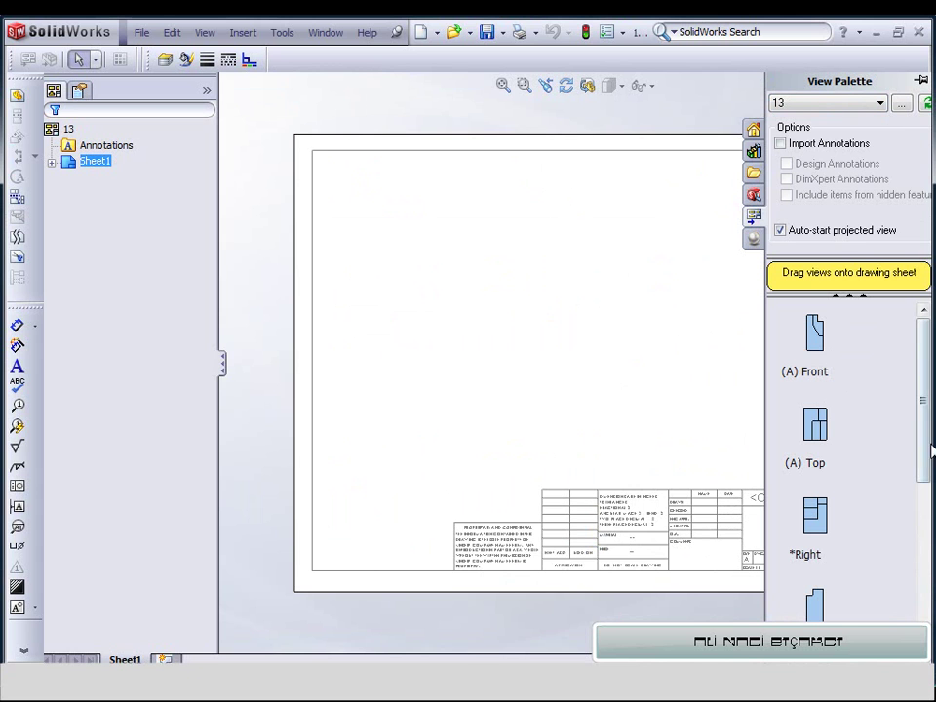
Step: Place part 13's top view on the sheet with a side projection and an isometric projection
{"action": "left_click_drag", "start_coordinate": [924, 438], "coordinate": [931, 505]}
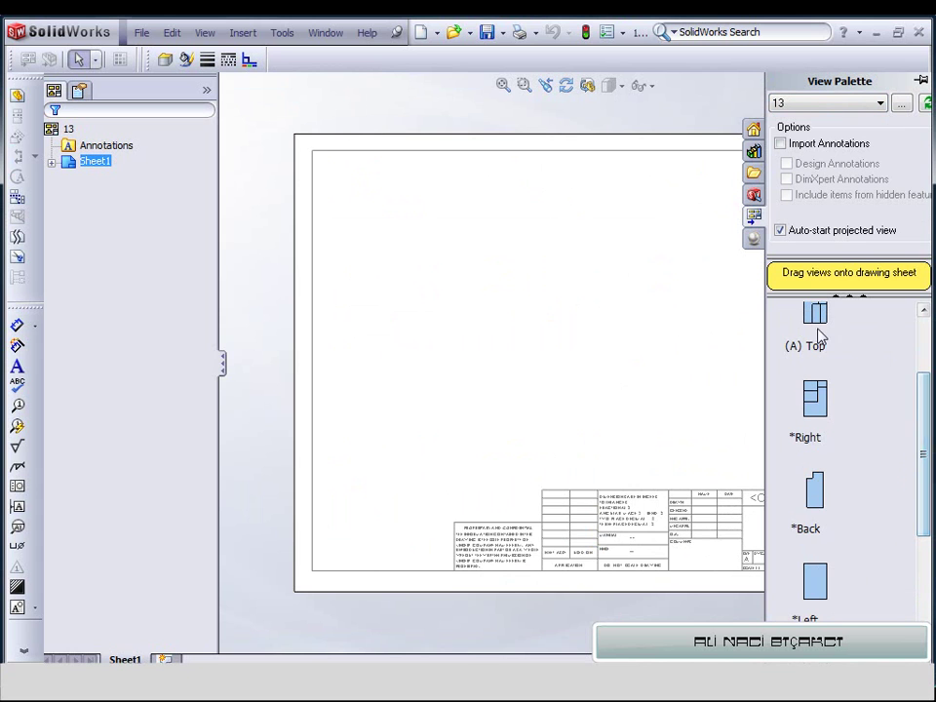
{"action": "left_click_drag", "start_coordinate": [816, 331], "coordinate": [413, 300]}
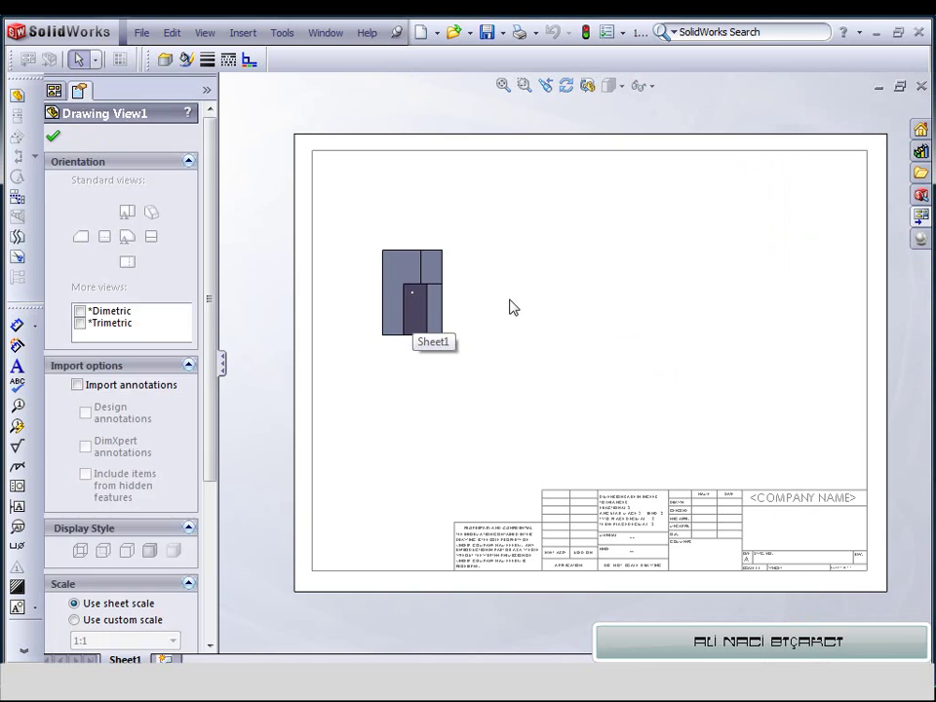
{"action": "left_click", "coordinate": [547, 324]}
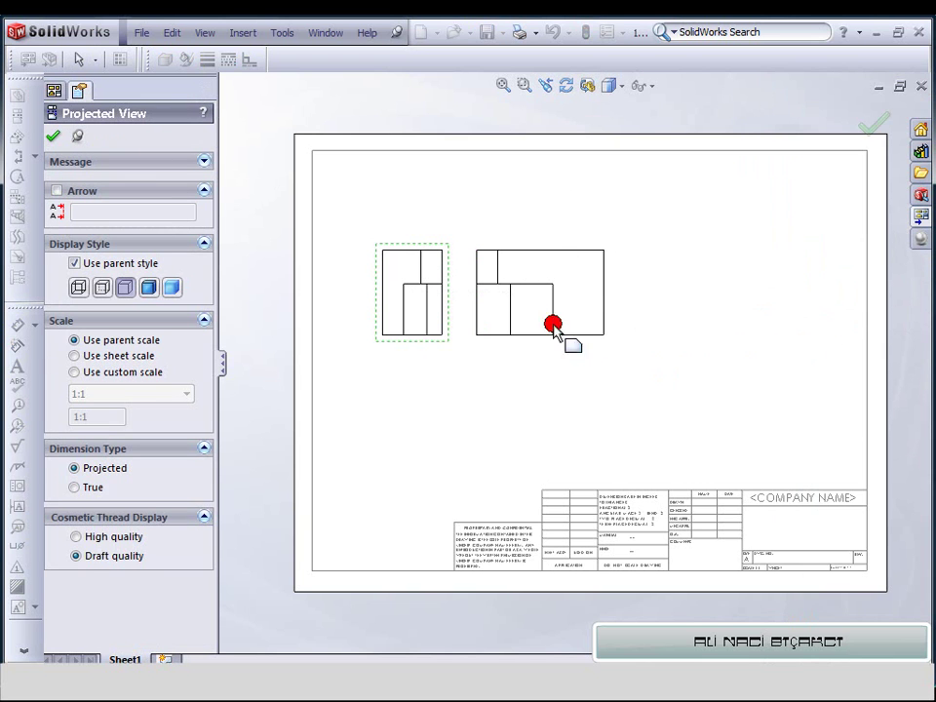
{"action": "left_click", "coordinate": [516, 440]}
{"action": "key", "text": "Escape"}
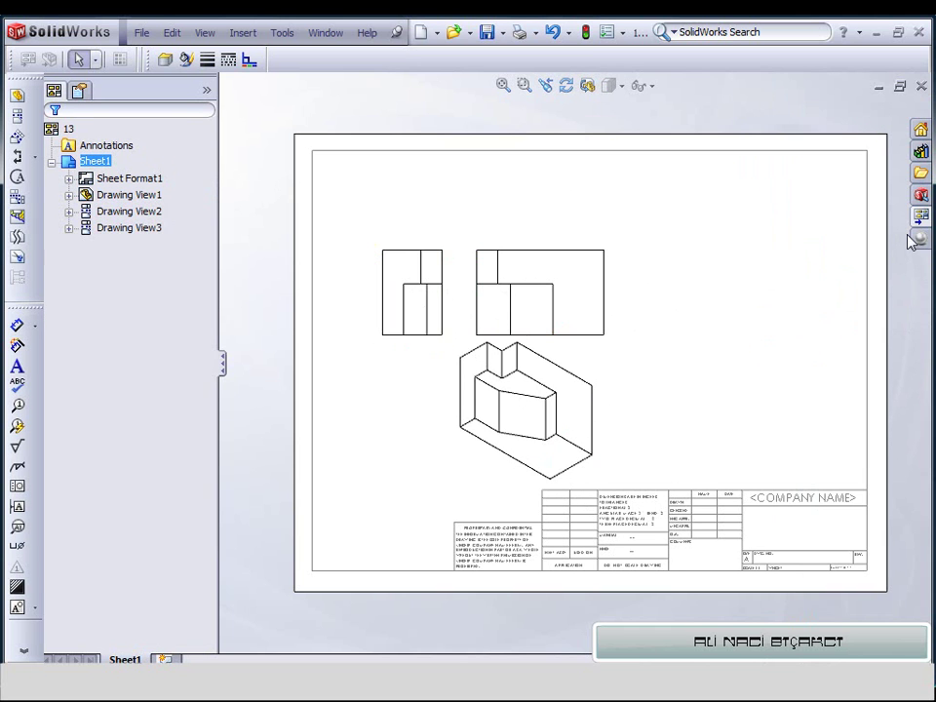
Step: Pin and refresh the View Palette, drag in the front view, then close the drawing
{"action": "left_click", "coordinate": [921, 216]}
{"action": "left_click", "coordinate": [921, 80]}
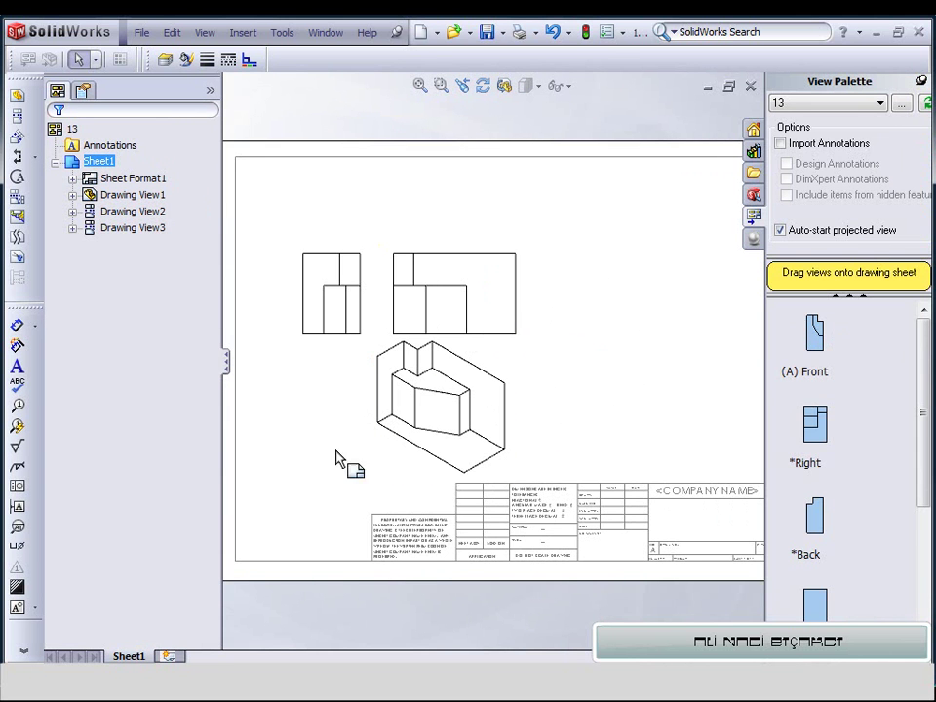
{"action": "left_click", "coordinate": [926, 104]}
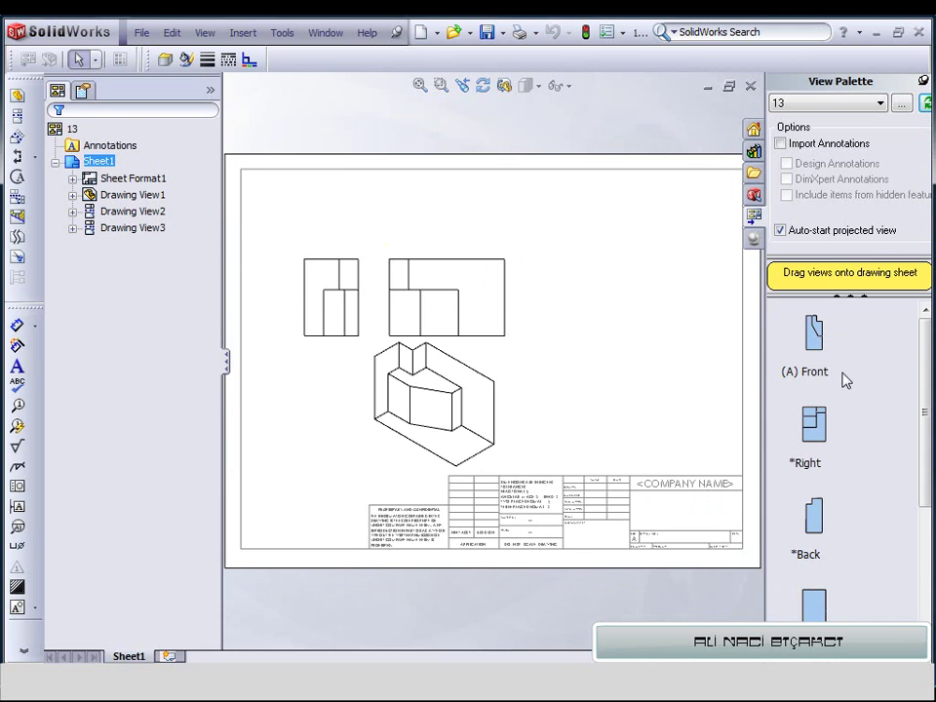
{"action": "left_click_drag", "start_coordinate": [844, 380], "coordinate": [564, 204]}
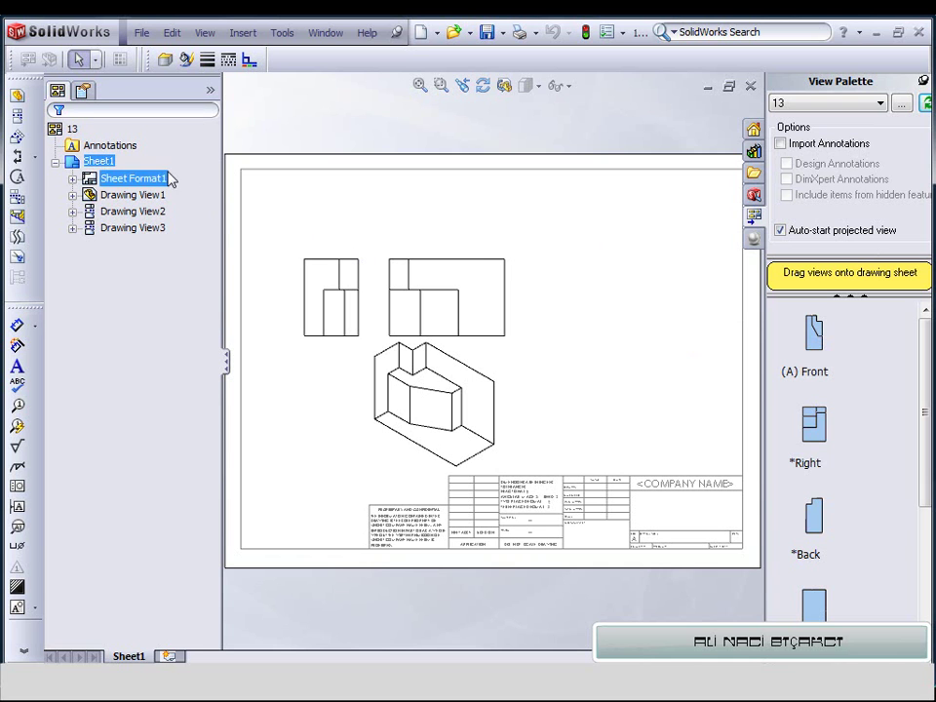
{"action": "left_click", "coordinate": [751, 88]}
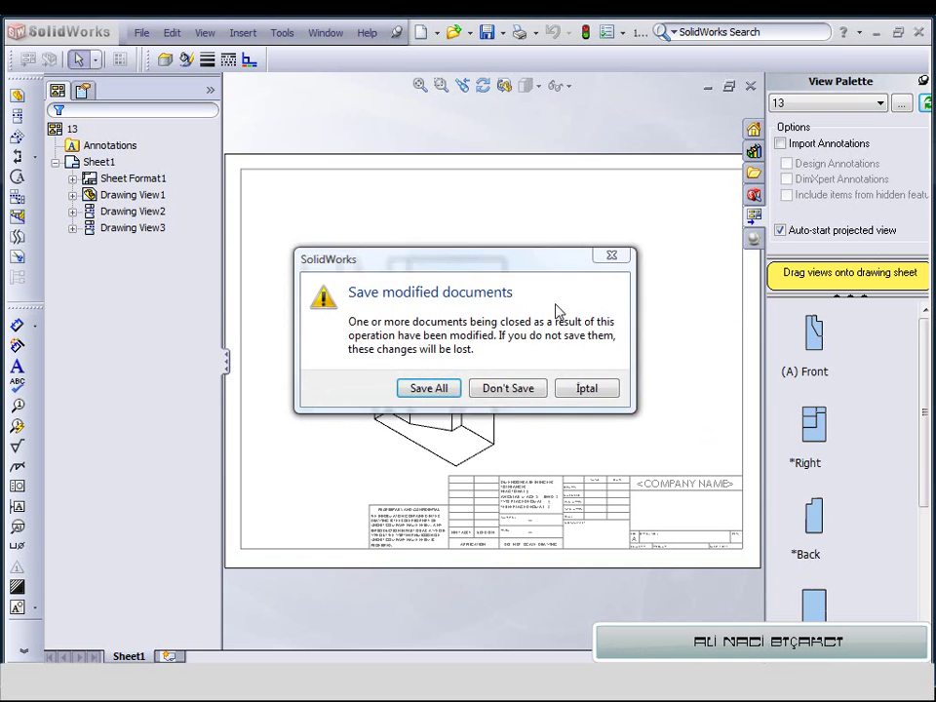
Step: Discard part 13's drawing unsaved and create blank drawing Draw16 from the Drawing template
{"action": "left_click", "coordinate": [502, 388]}
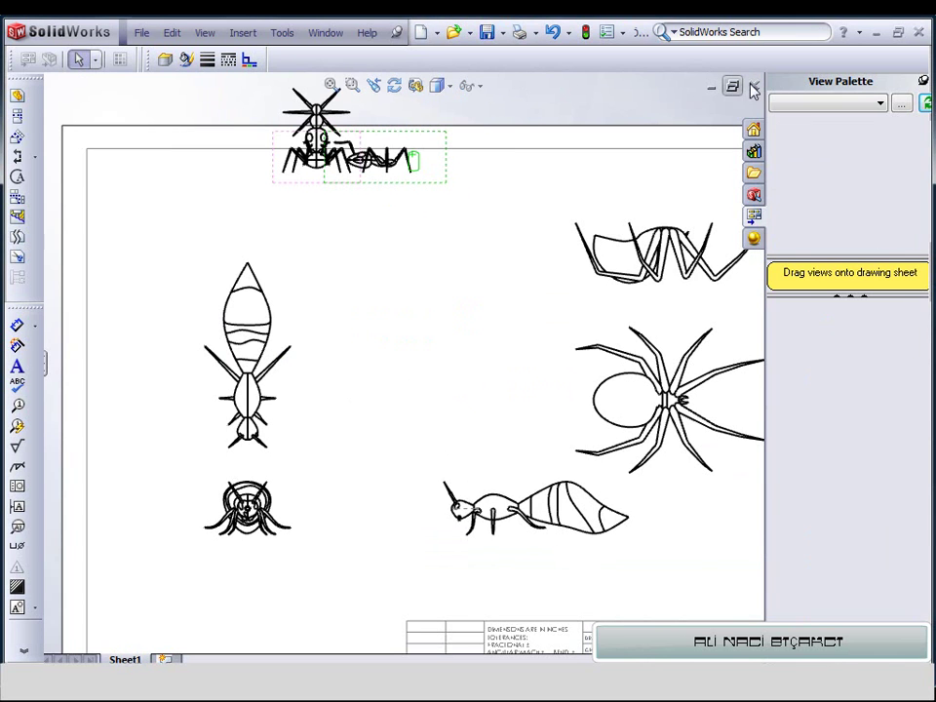
{"action": "left_click", "coordinate": [281, 33]}
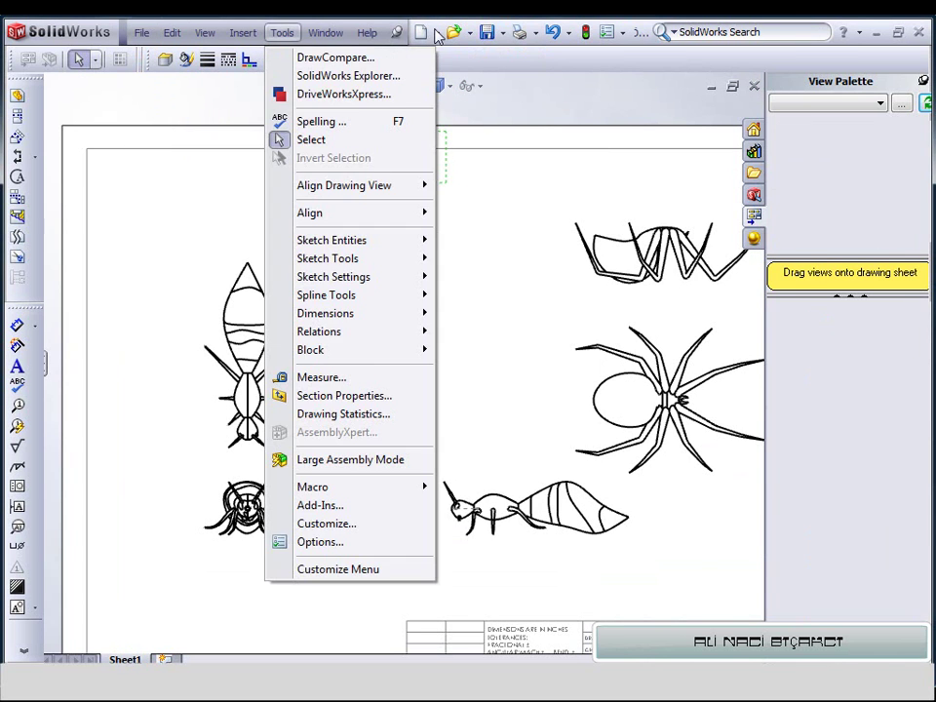
{"action": "left_click", "coordinate": [421, 33]}
{"action": "double_click", "coordinate": [454, 291]}
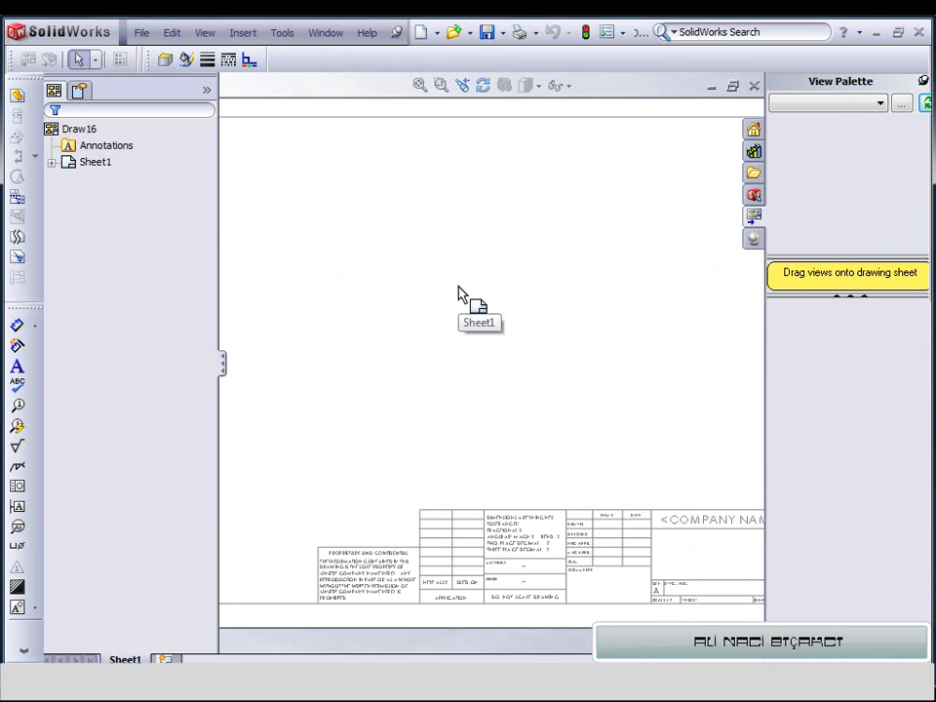
Step: Start a Model View insertion and cancel it, leaving Draw16's sheet empty
{"action": "left_click", "coordinate": [16, 98]}
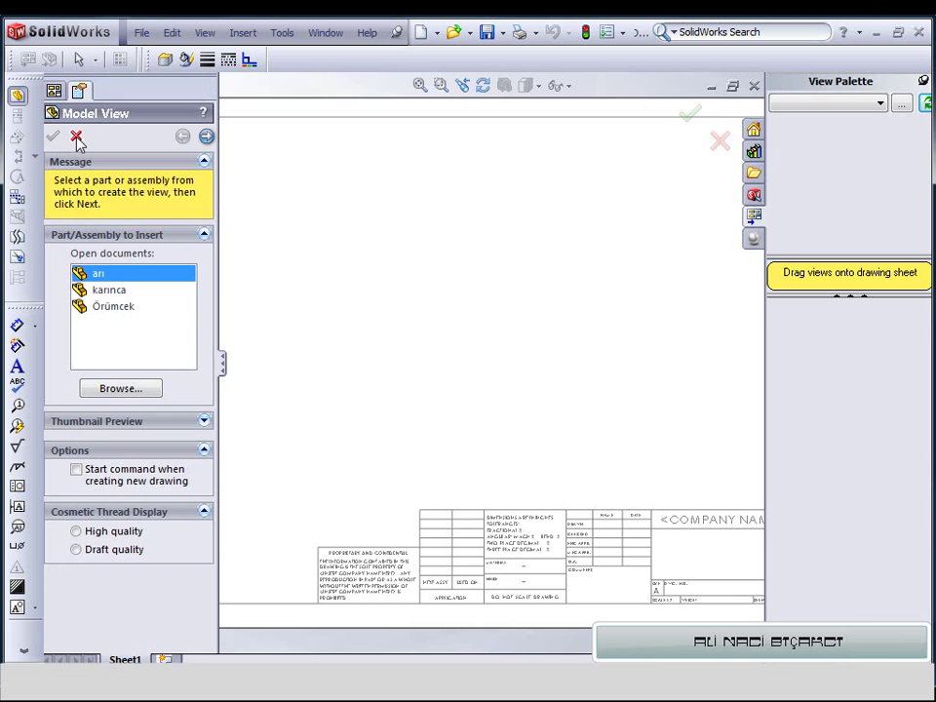
{"action": "left_click", "coordinate": [78, 137]}
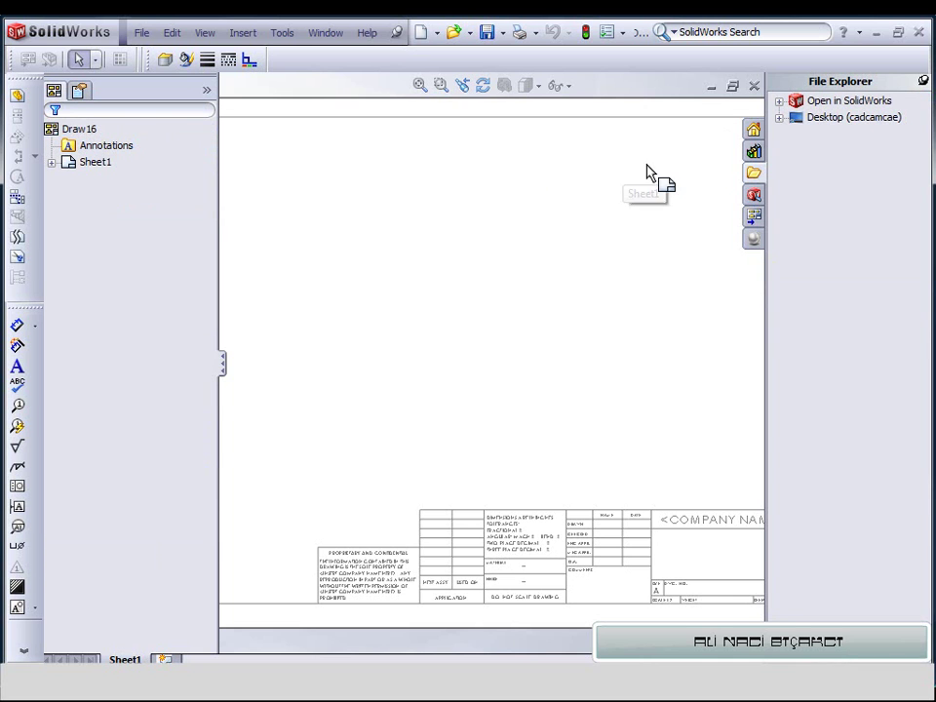
Step: Drag karınca from File Explorer's Open in SolidWorks list onto the sheet, creating Drawing Views 1-3
{"action": "left_click", "coordinate": [755, 194]}
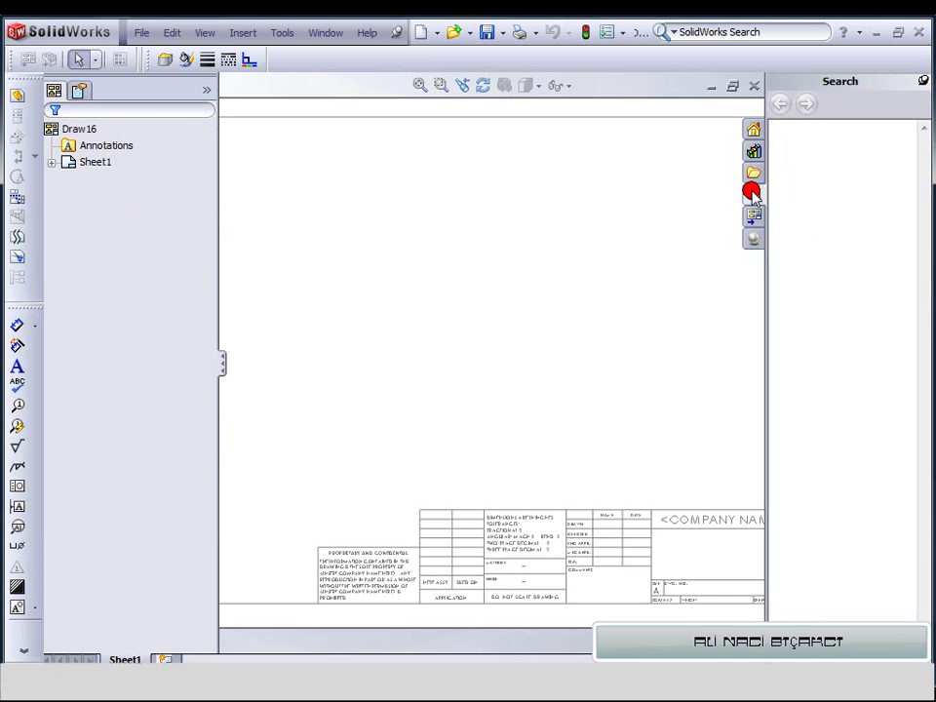
{"action": "left_click", "coordinate": [755, 174]}
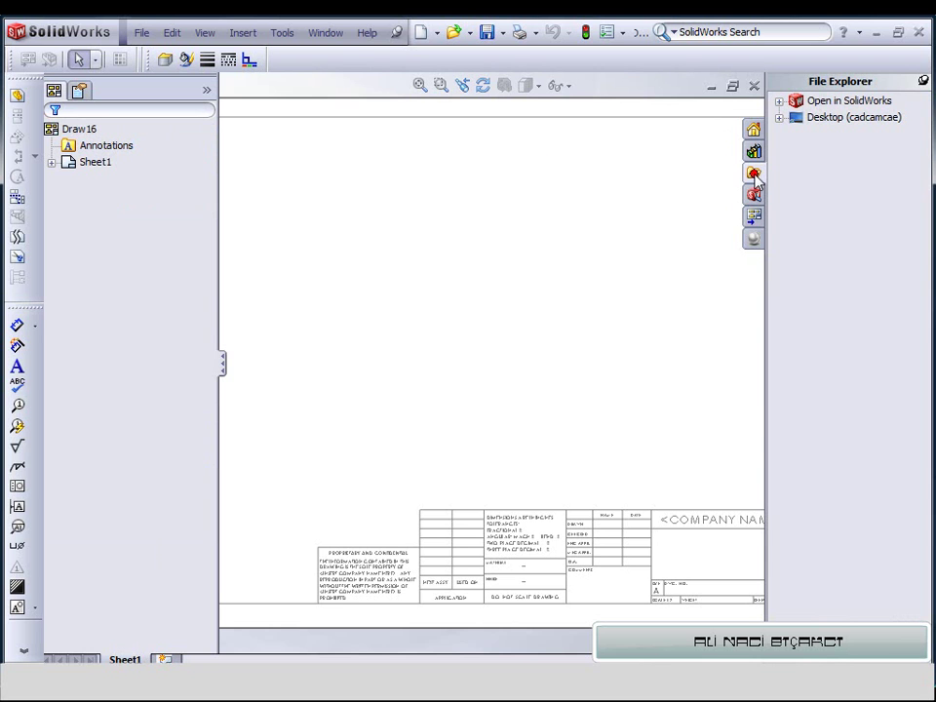
{"action": "left_click", "coordinate": [779, 102]}
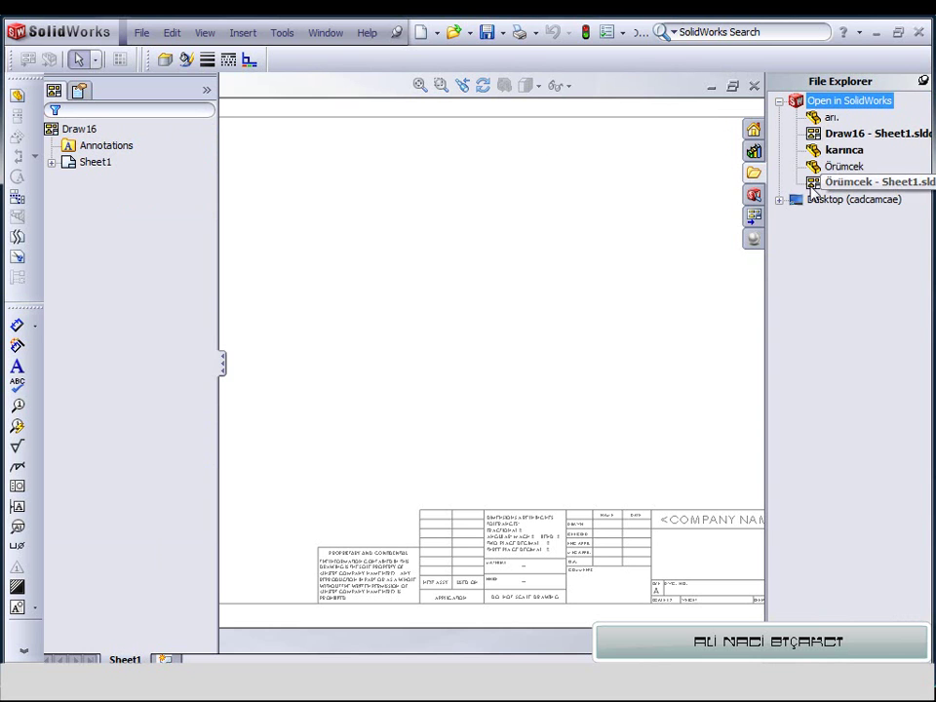
{"action": "left_click", "coordinate": [779, 200]}
{"action": "left_click", "coordinate": [780, 199]}
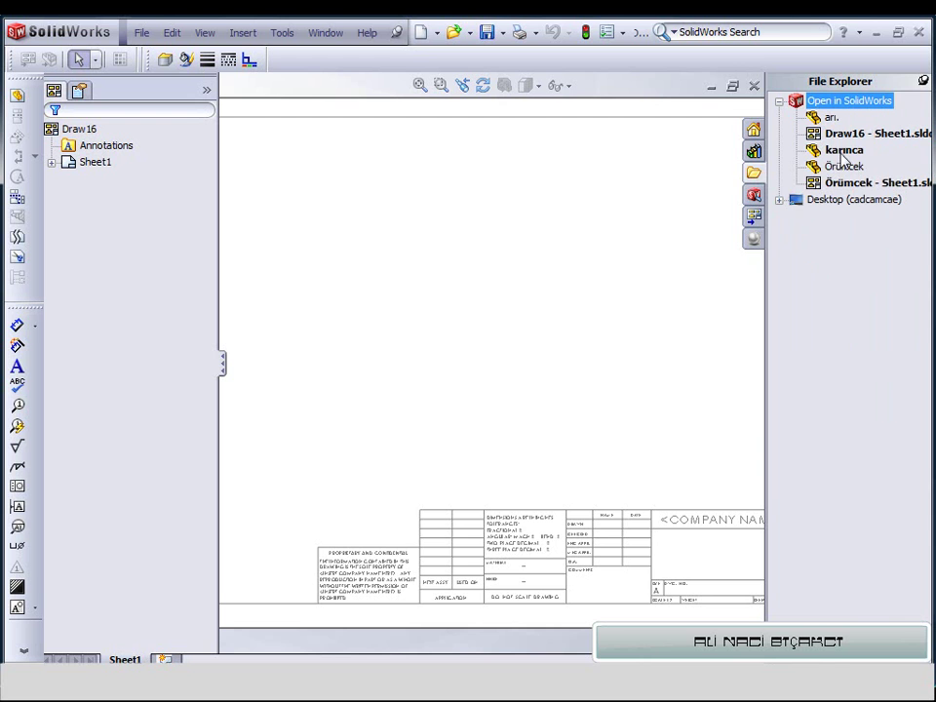
{"action": "left_click_drag", "start_coordinate": [840, 152], "coordinate": [737, 210]}
{"action": "left_click_drag", "start_coordinate": [379, 316], "coordinate": [381, 305]}
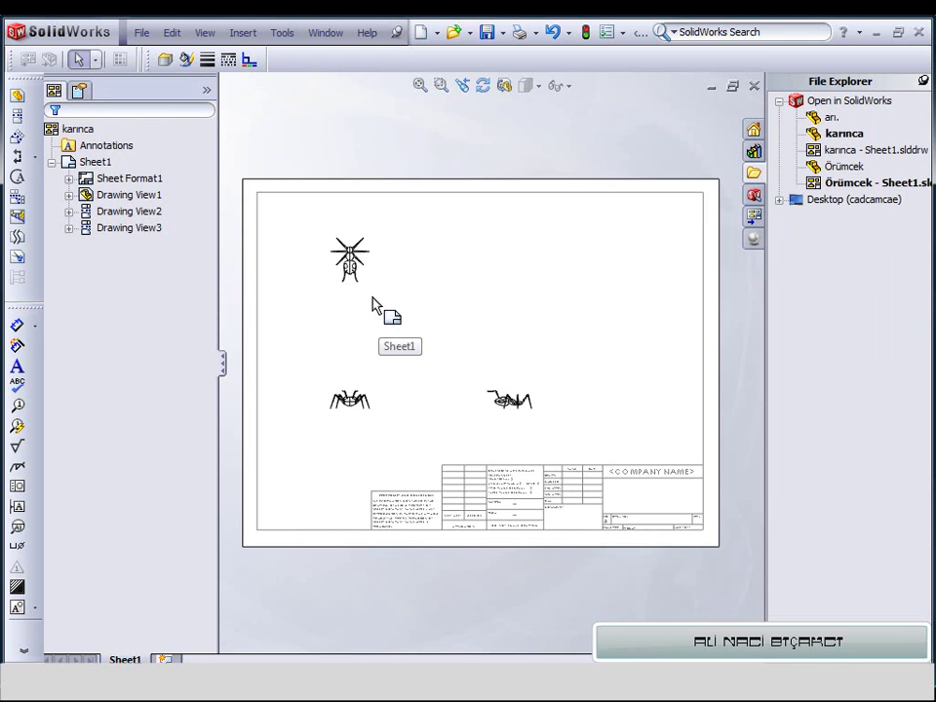
Step: Tighten the ant drawing's layout by shifting the right view left and the top view down
{"action": "scroll", "coordinate": [371, 305], "scroll_direction": "down", "scroll_amount": 2}
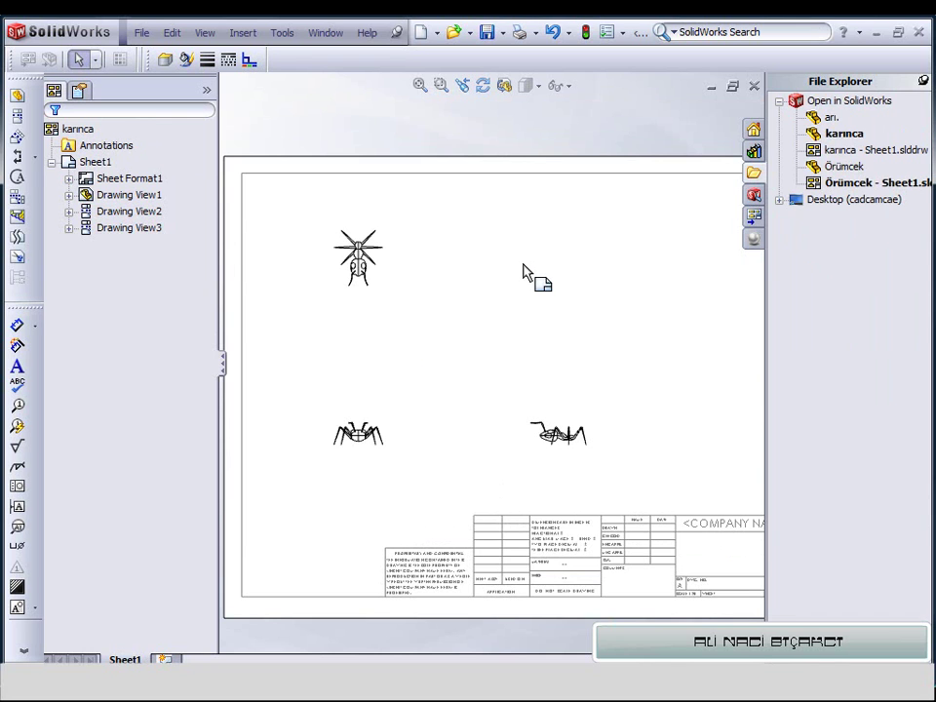
{"action": "left_click_drag", "start_coordinate": [565, 435], "coordinate": [368, 443]}
{"action": "left_click_drag", "start_coordinate": [362, 295], "coordinate": [369, 417]}
{"action": "left_click", "coordinate": [445, 283]}
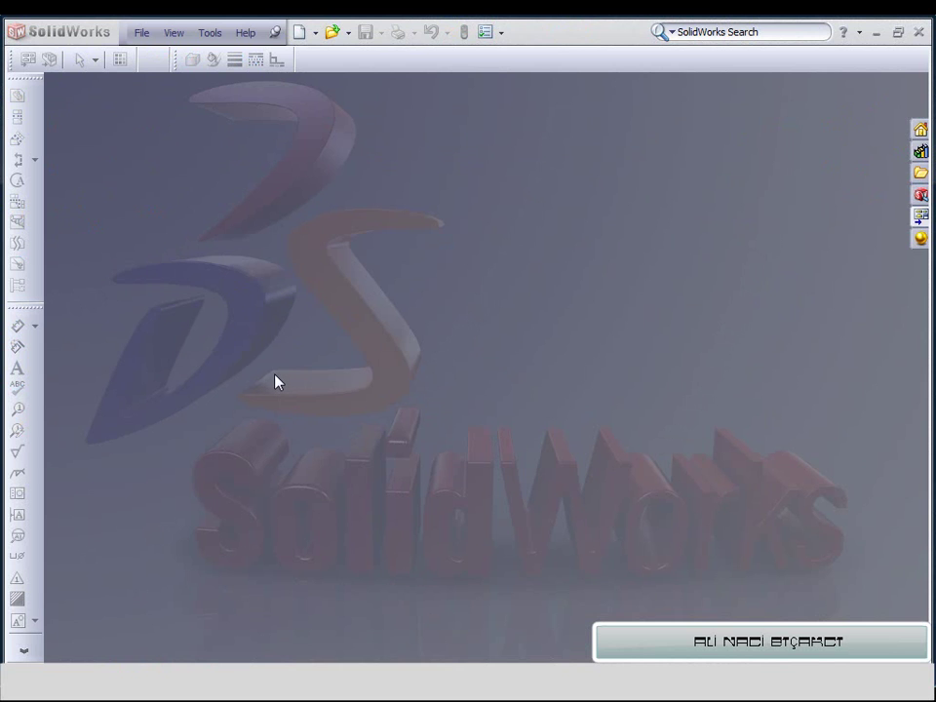
Step: Create a new drawing, Draw5, from the Drawing template, showing the A4 Landscape sheet format options
{"action": "left_click", "coordinate": [143, 33]}
{"action": "left_click", "coordinate": [146, 56]}
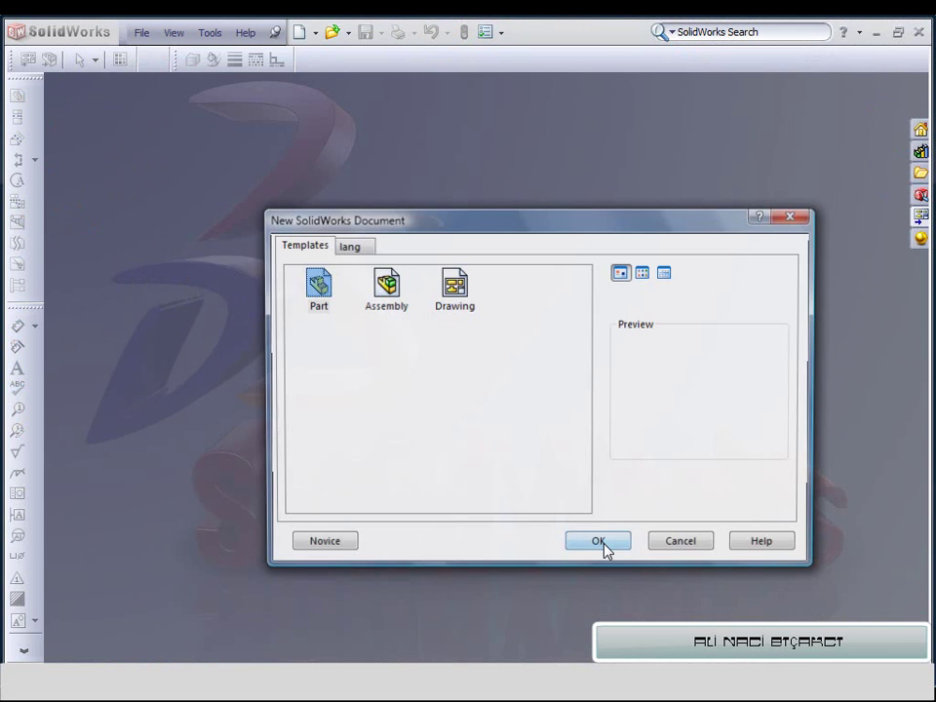
{"action": "left_click", "coordinate": [460, 308]}
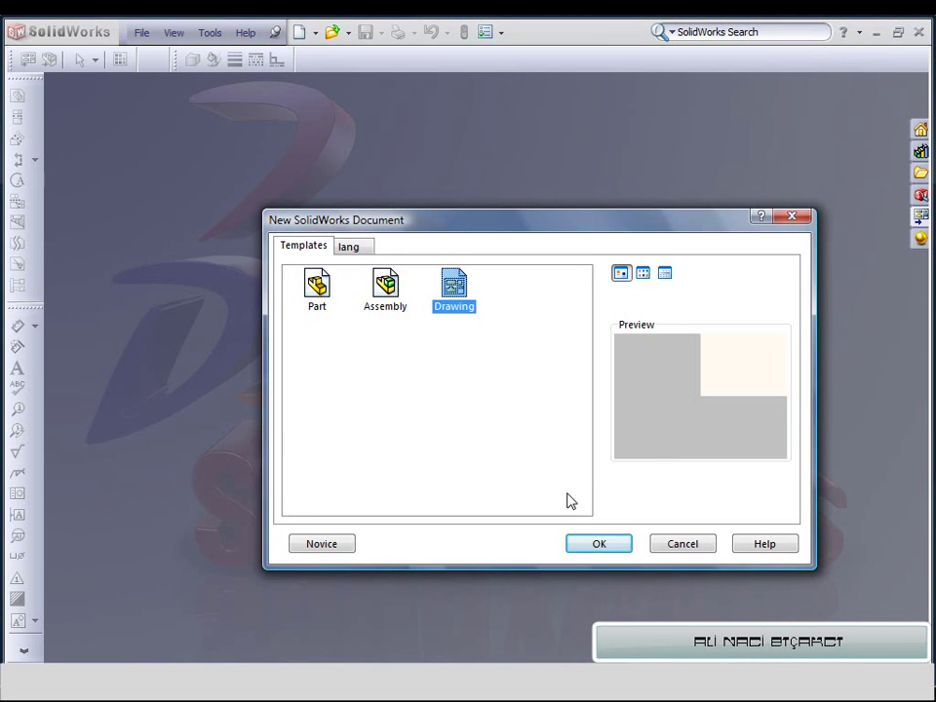
{"action": "left_click", "coordinate": [599, 542]}
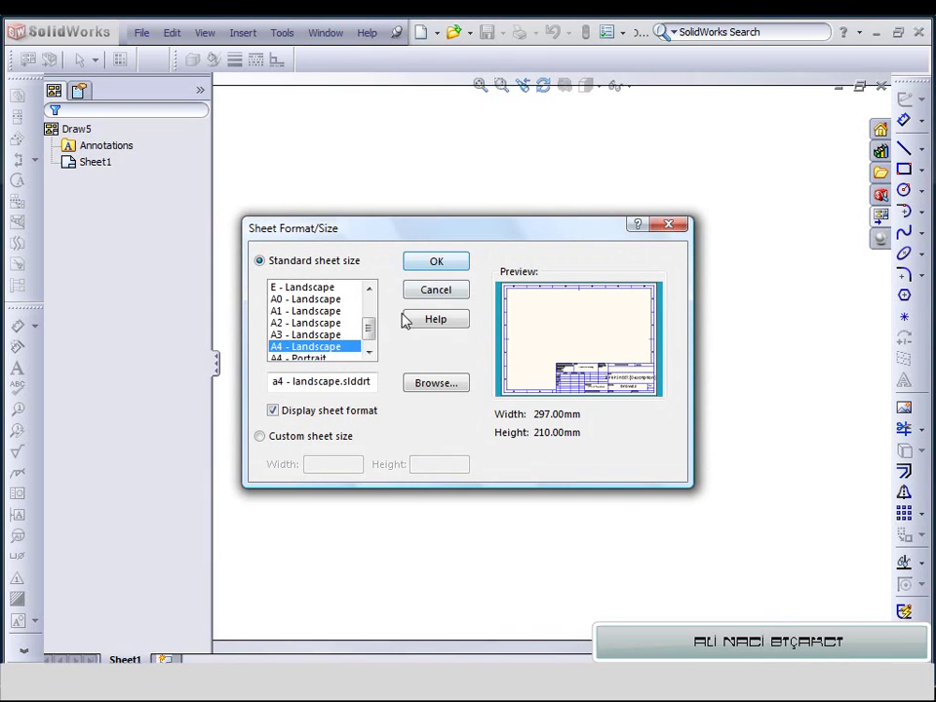
{"action": "left_click_drag", "start_coordinate": [367, 327], "coordinate": [370, 343]}
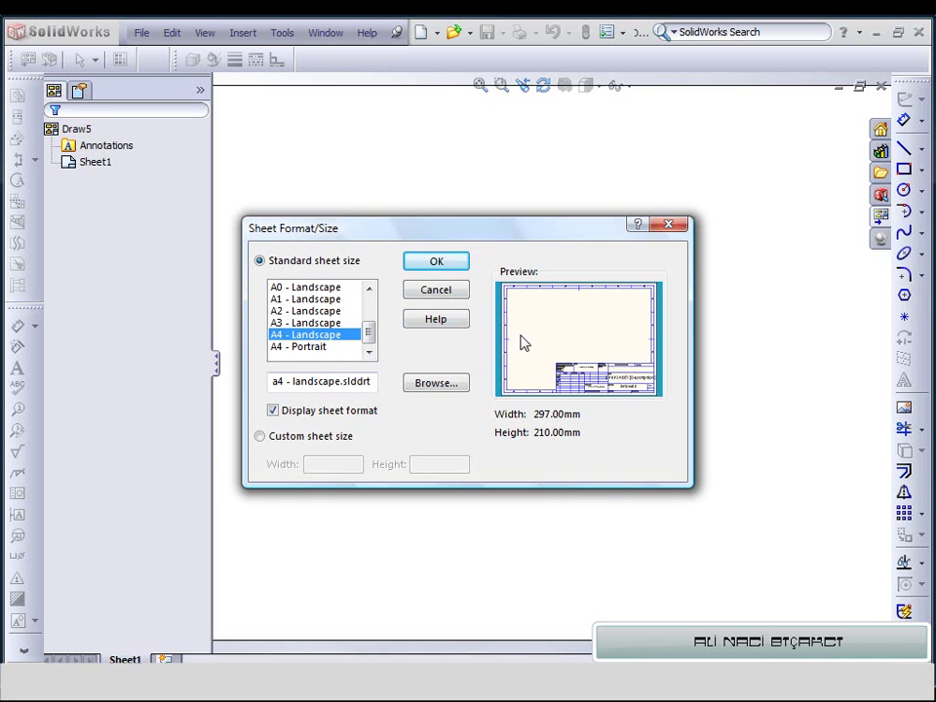
Step: Create the drawing on an A4 landscape sheet and switch to editing its sheet format
{"action": "left_click", "coordinate": [434, 266]}
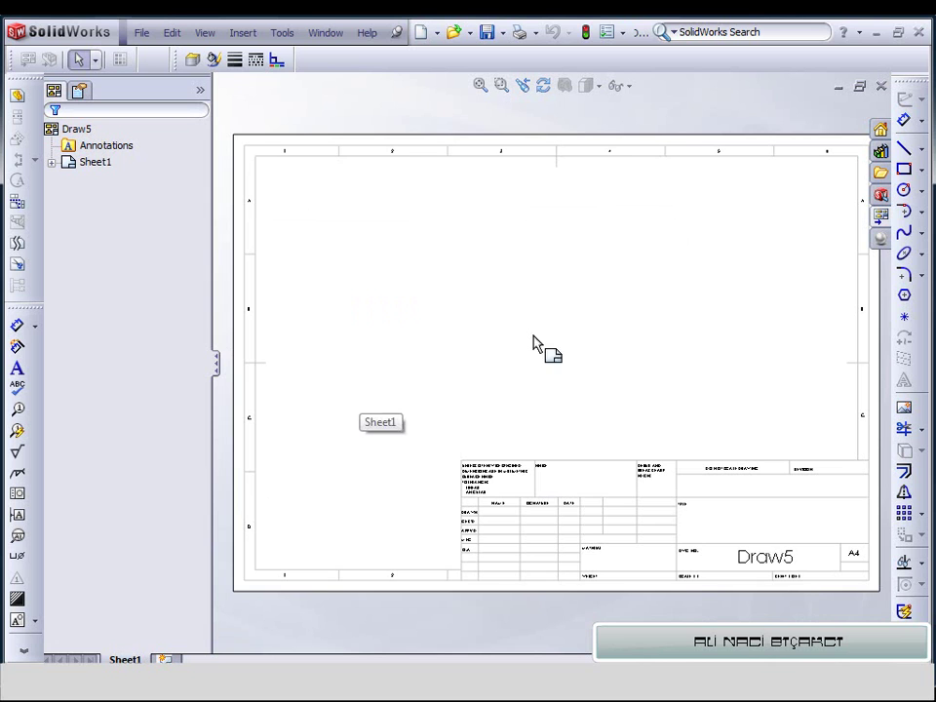
{"action": "middle_click_drag", "start_coordinate": [581, 322], "coordinate": [573, 324]}
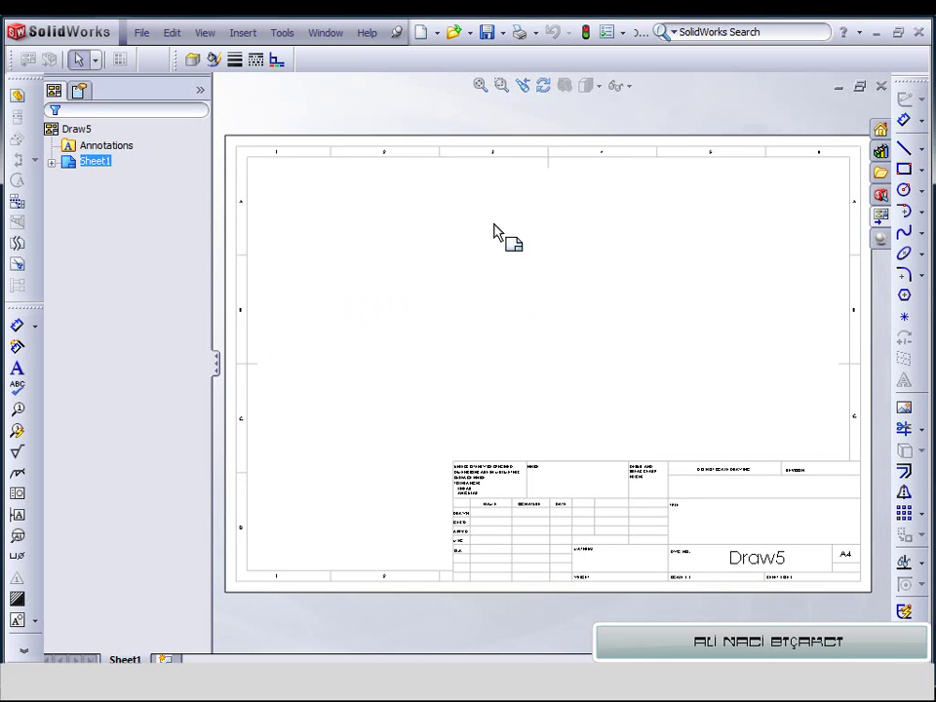
{"action": "right_click", "coordinate": [490, 252]}
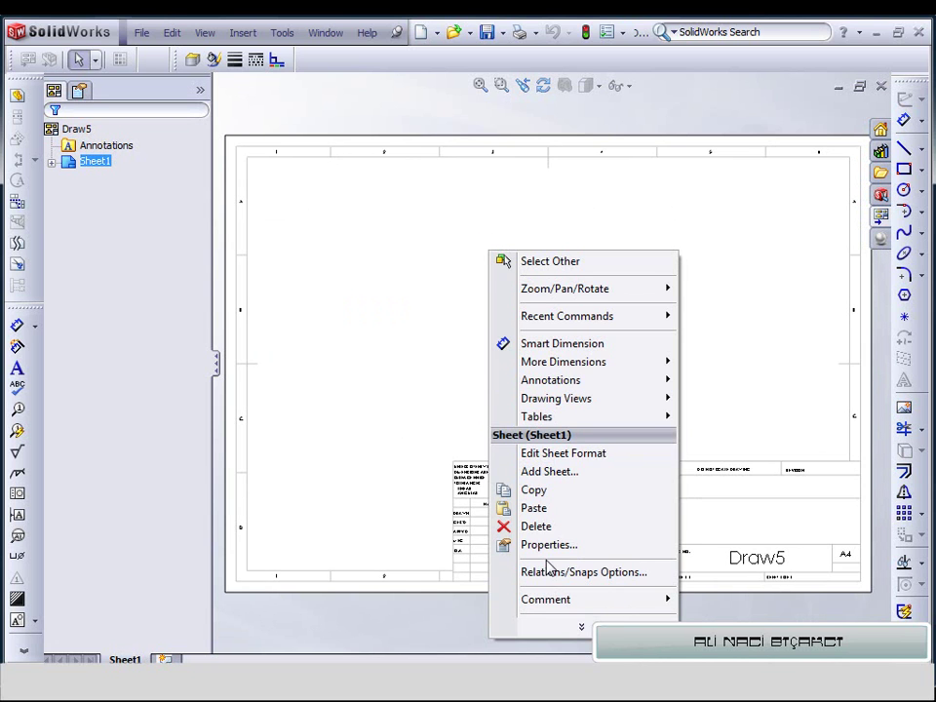
{"action": "left_click", "coordinate": [557, 453]}
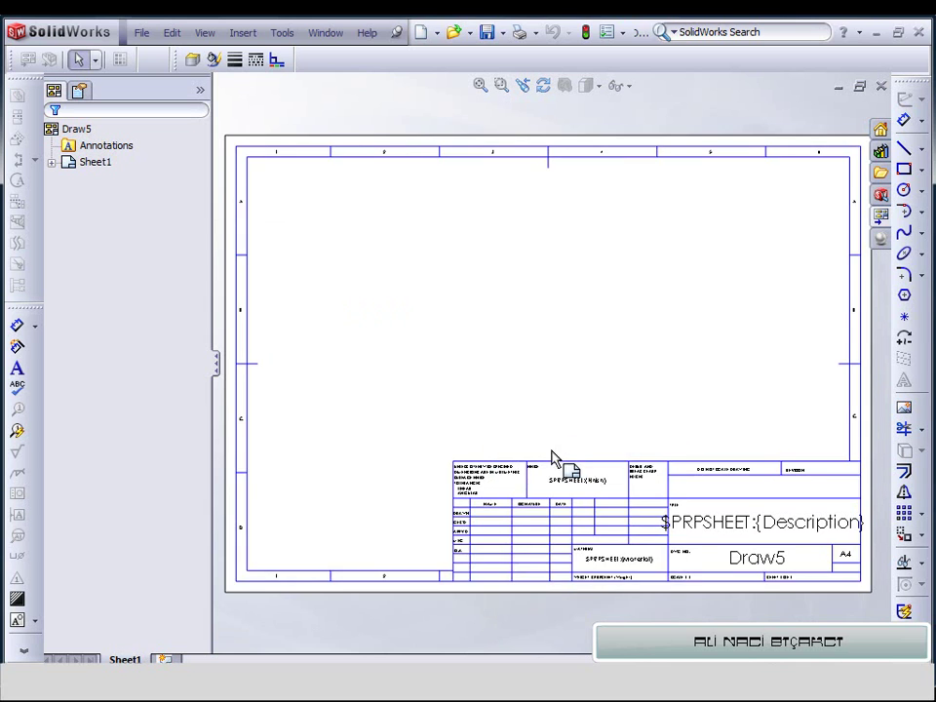
Step: Delete the default border, zone lines and title block so the sheet format is blank
{"action": "scroll", "coordinate": [539, 367], "scroll_direction": "down", "scroll_amount": 1}
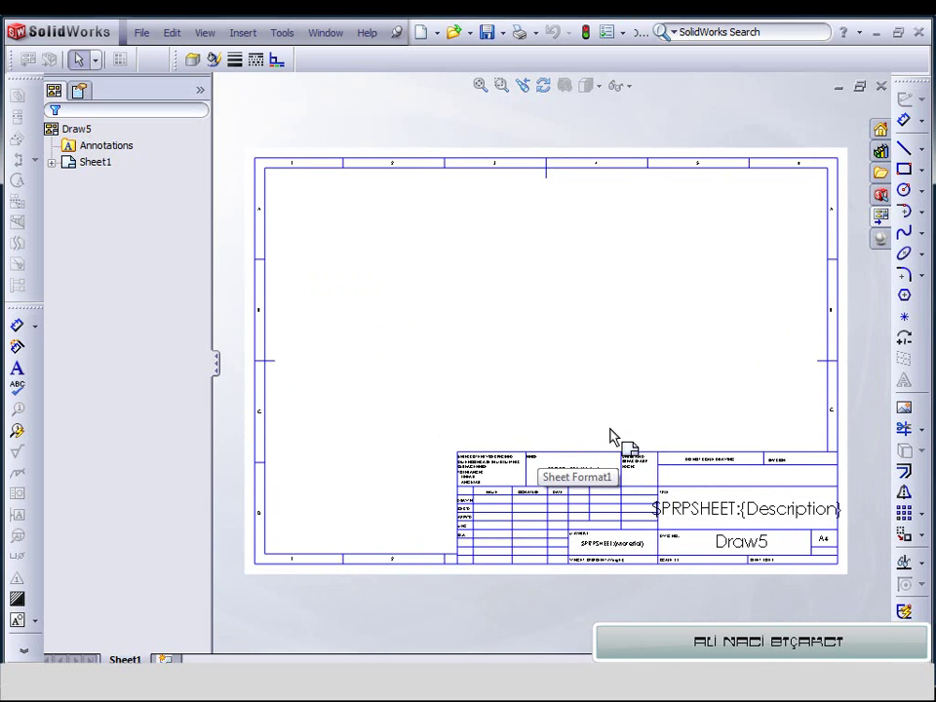
{"action": "scroll", "coordinate": [614, 439], "scroll_direction": "up", "scroll_amount": 1}
{"action": "mouse_move", "coordinate": [272, 153]}
{"action": "left_mouse_down"}
{"action": "mouse_move", "coordinate": [833, 604]}
{"action": "mouse_move", "coordinate": [825, 585]}
{"action": "left_mouse_up"}
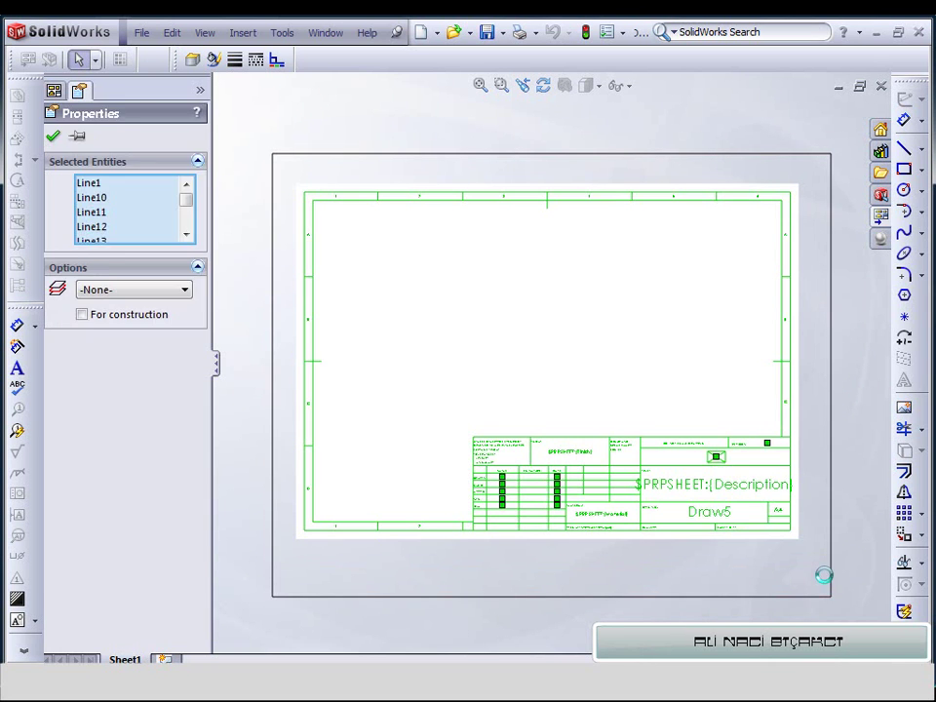
{"action": "left_click_drag", "start_coordinate": [326, 212], "coordinate": [790, 535]}
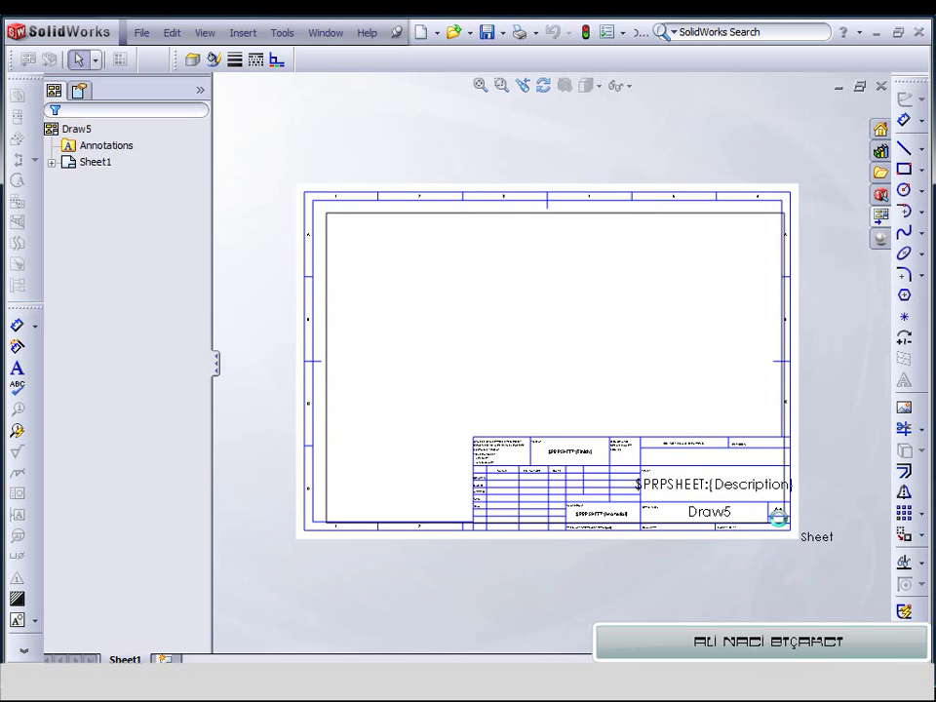
{"action": "key", "text": "Delete"}
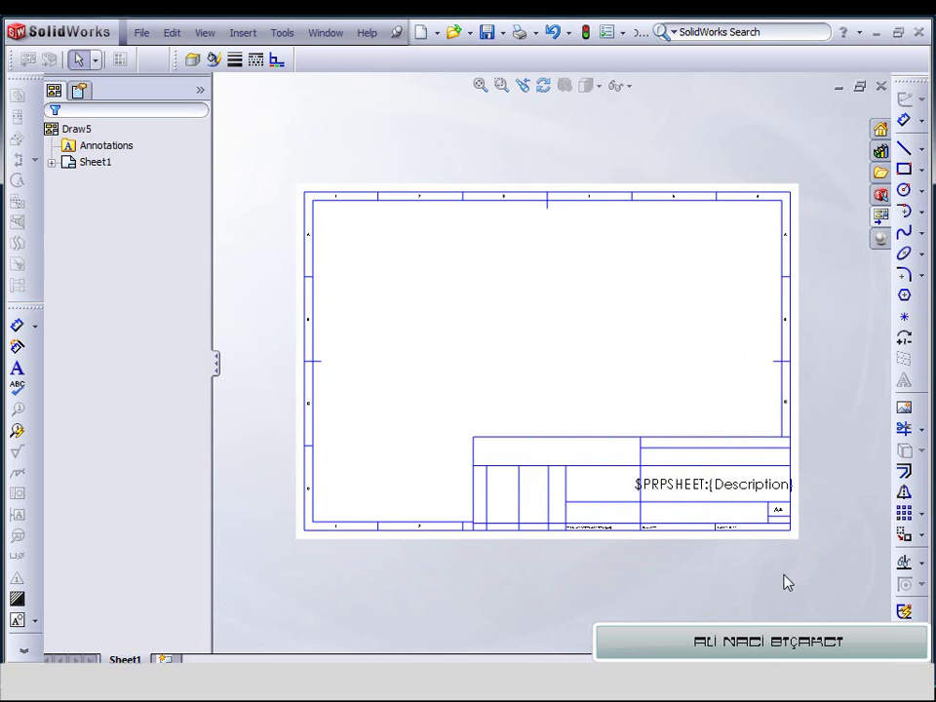
{"action": "left_click_drag", "start_coordinate": [817, 571], "coordinate": [264, 144]}
{"action": "key", "text": "Delete"}
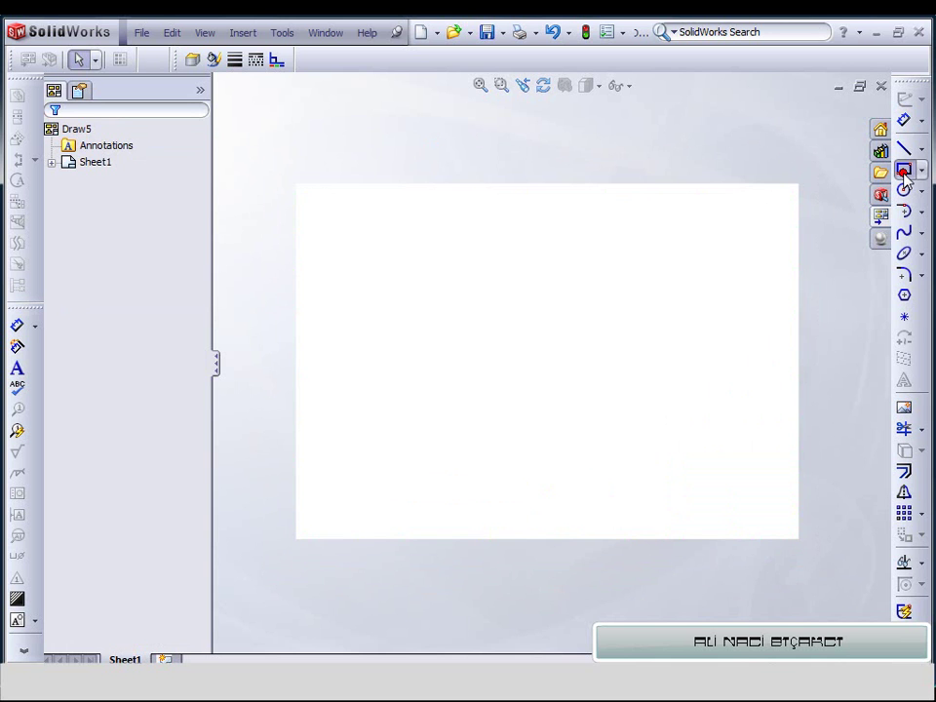
Step: Sketch an outer border rectangle and a smaller bottom-right title-block rectangle, then close Draw5
{"action": "left_click", "coordinate": [904, 168]}
{"action": "mouse_move", "coordinate": [304, 211]}
{"action": "left_mouse_down"}
{"action": "mouse_move", "coordinate": [680, 368]}
{"action": "mouse_move", "coordinate": [791, 528]}
{"action": "left_mouse_up"}
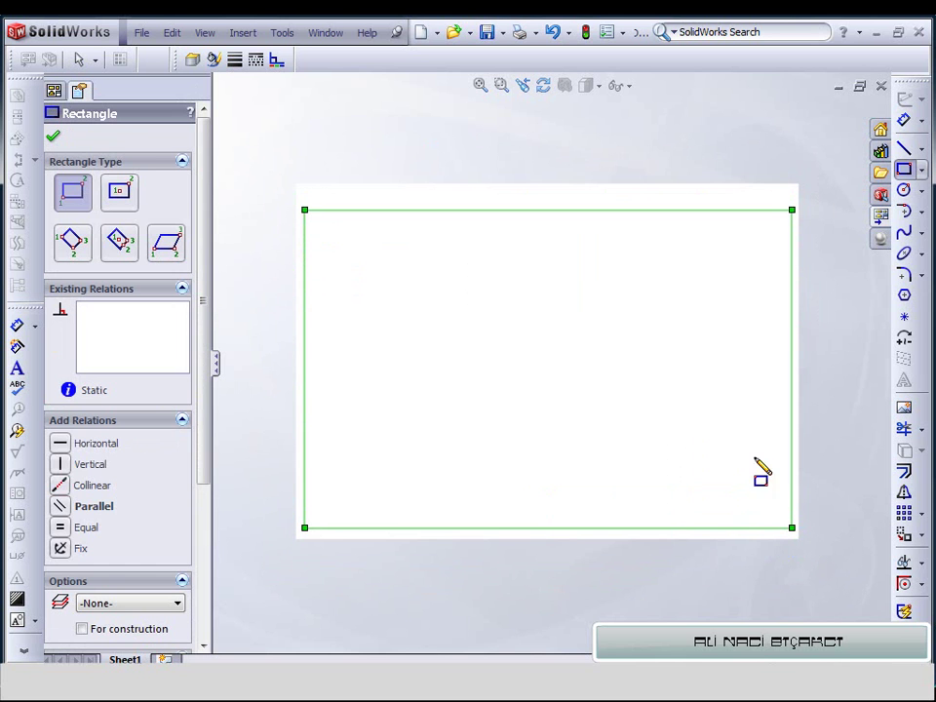
{"action": "left_click_drag", "start_coordinate": [479, 453], "coordinate": [792, 529]}
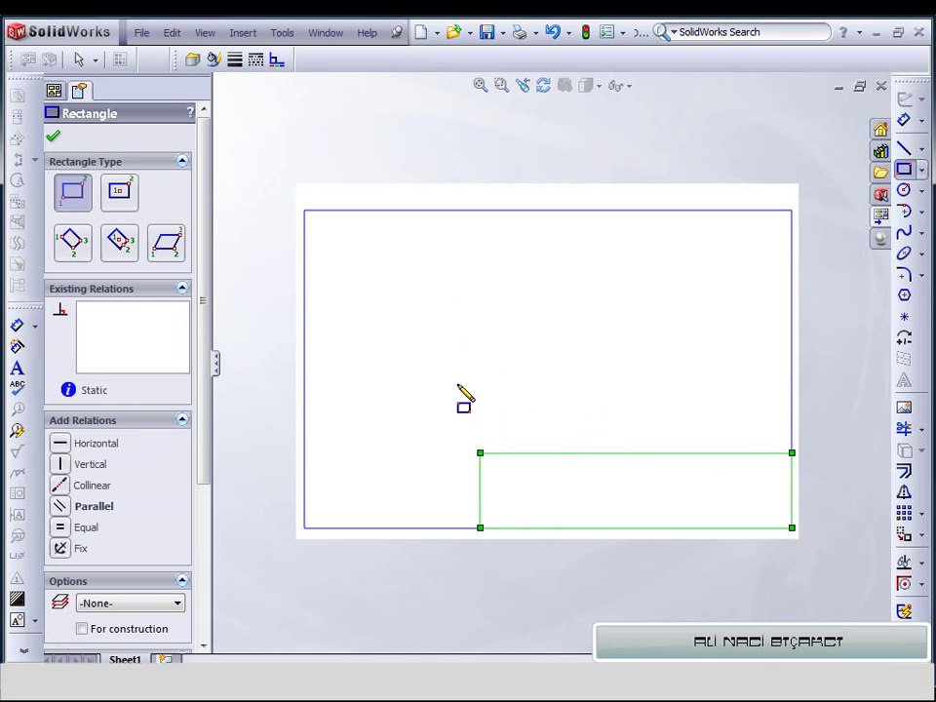
{"action": "right_click", "coordinate": [702, 278]}
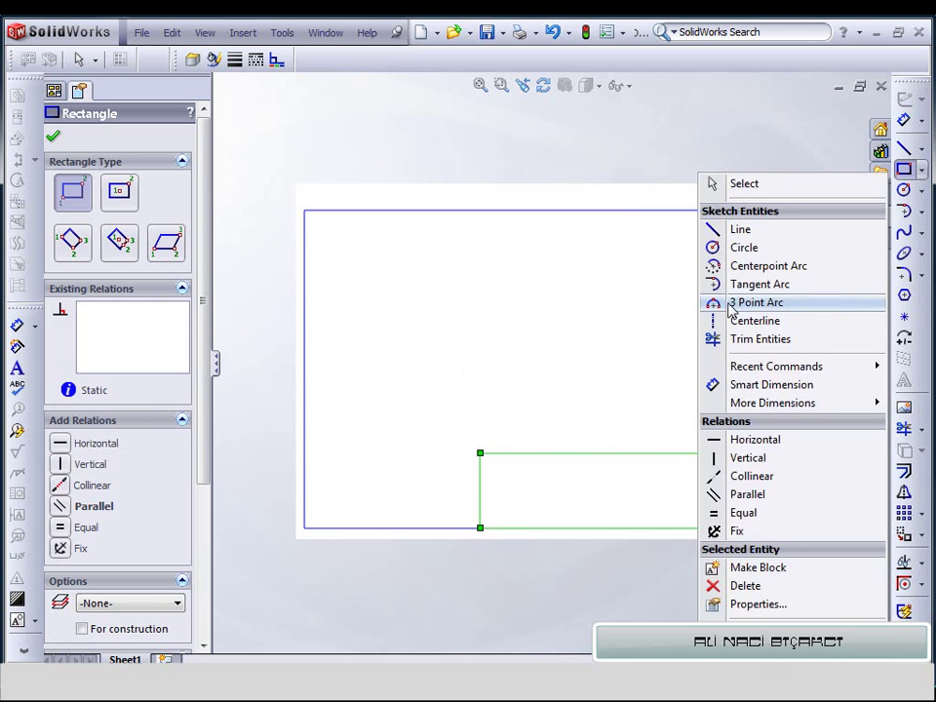
{"action": "left_click", "coordinate": [737, 184]}
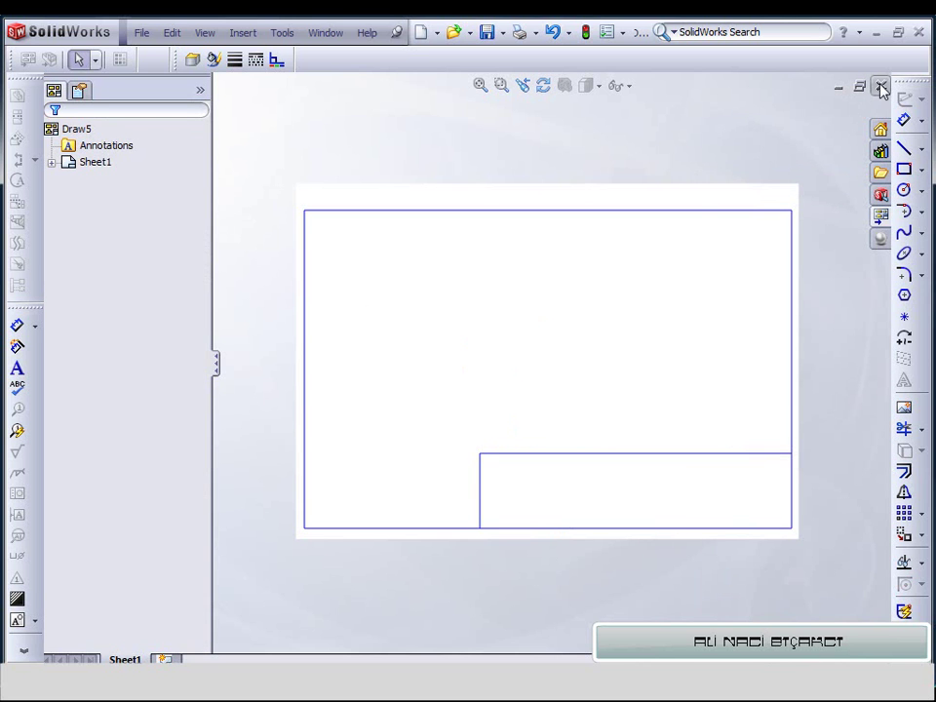
{"action": "left_click", "coordinate": [882, 86]}
Step: Discard Draw5 without saving and open the Şablon Hazırlama template drawing
{"action": "left_click", "coordinate": [519, 388]}
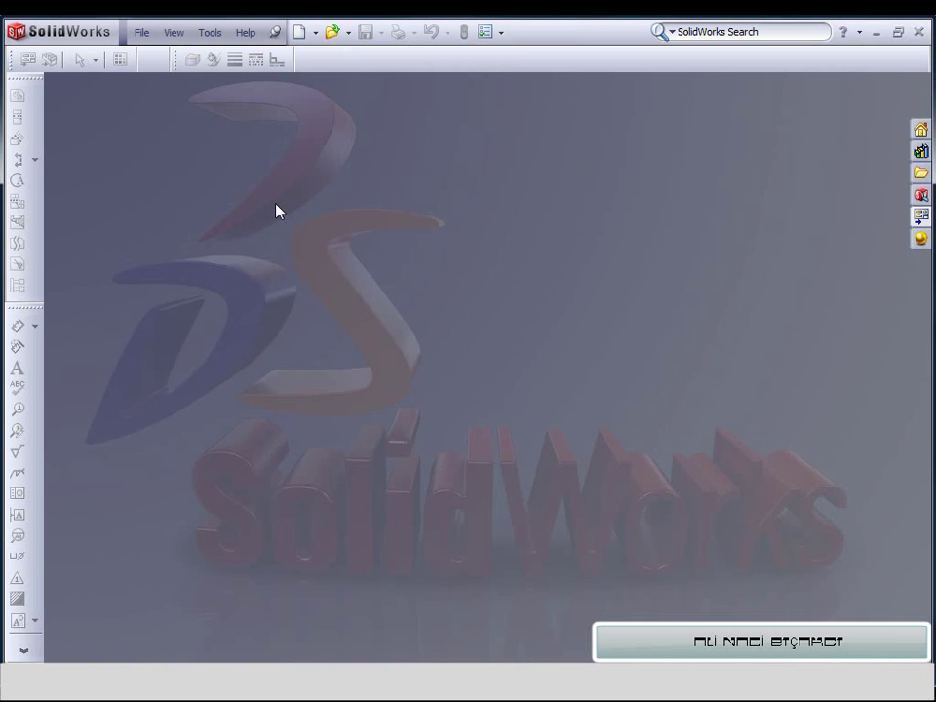
{"action": "left_click", "coordinate": [142, 32]}
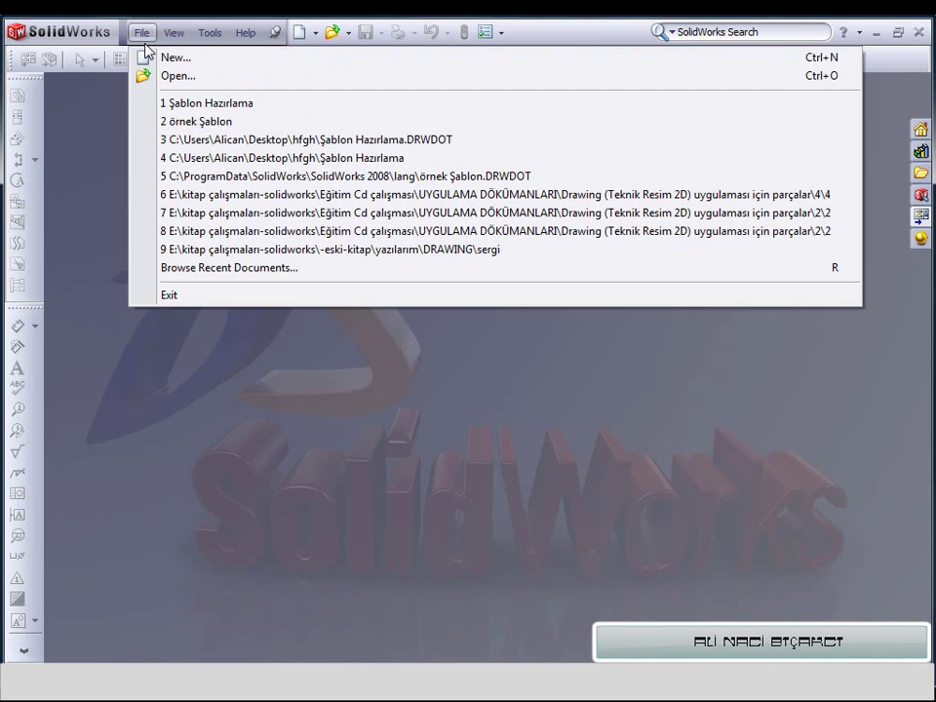
{"action": "left_click", "coordinate": [162, 77]}
{"action": "double_click", "coordinate": [523, 154]}
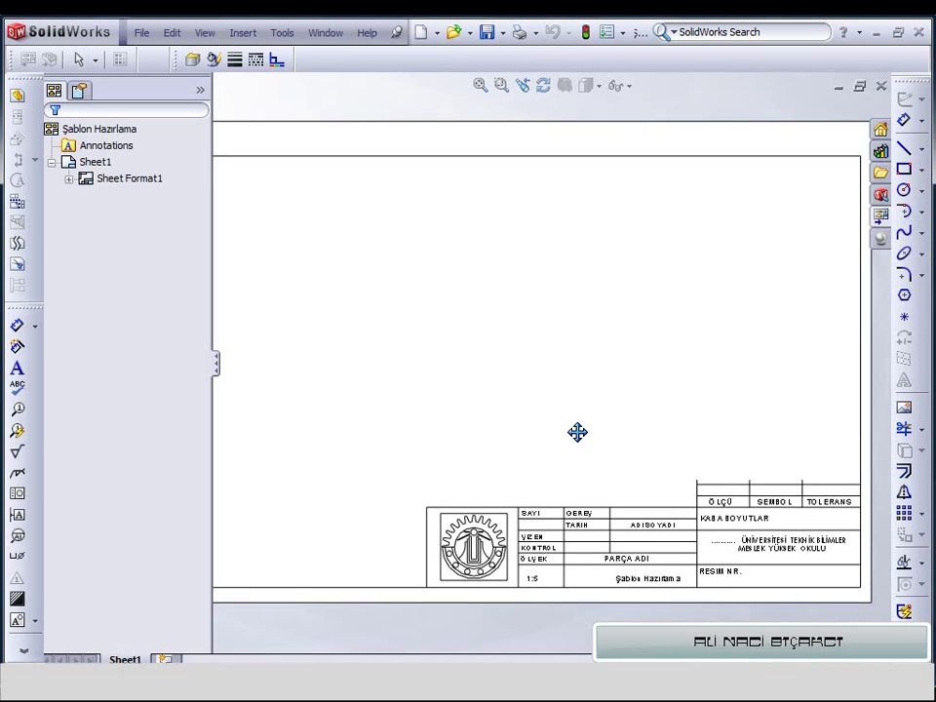
{"action": "scroll", "coordinate": [597, 439], "scroll_direction": "down", "scroll_amount": 1}
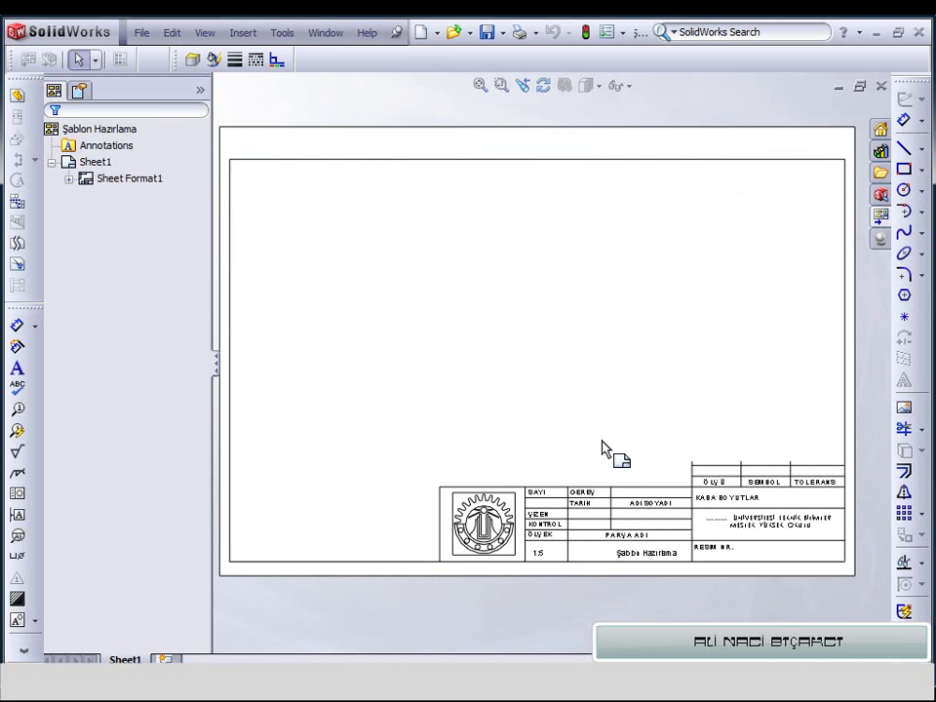
{"action": "scroll", "coordinate": [609, 438], "scroll_direction": "down", "scroll_amount": 1}
{"action": "scroll", "coordinate": [614, 427], "scroll_direction": "down", "scroll_amount": 1}
{"action": "scroll", "coordinate": [618, 425], "scroll_direction": "down", "scroll_amount": 1}
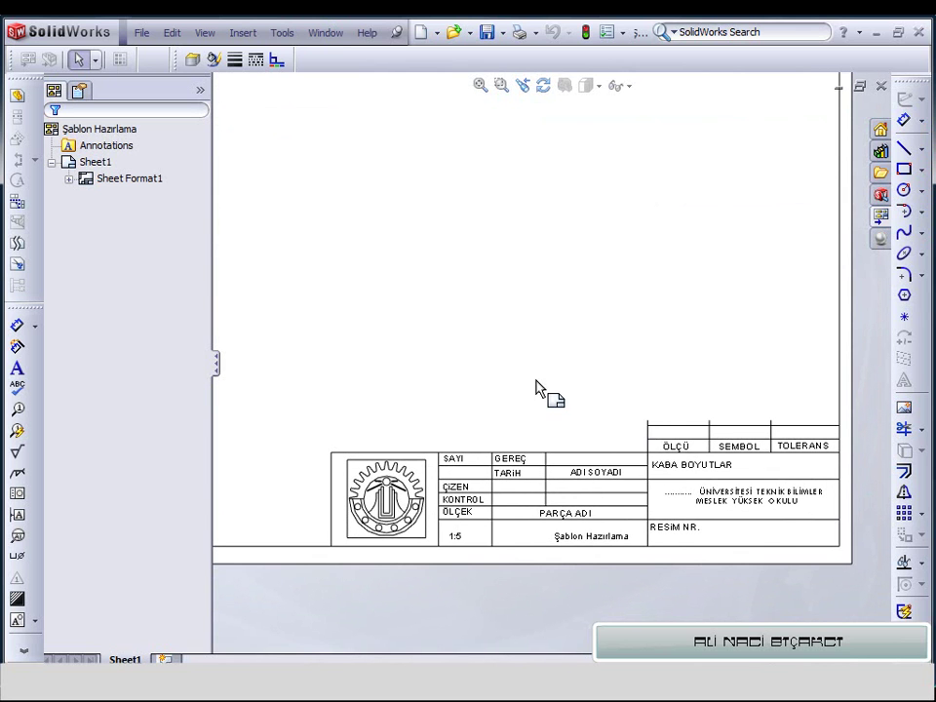
Step: Edit the template's sheet format and copy its entire title block
{"action": "right_click", "coordinate": [493, 380]}
{"action": "left_click", "coordinate": [563, 503]}
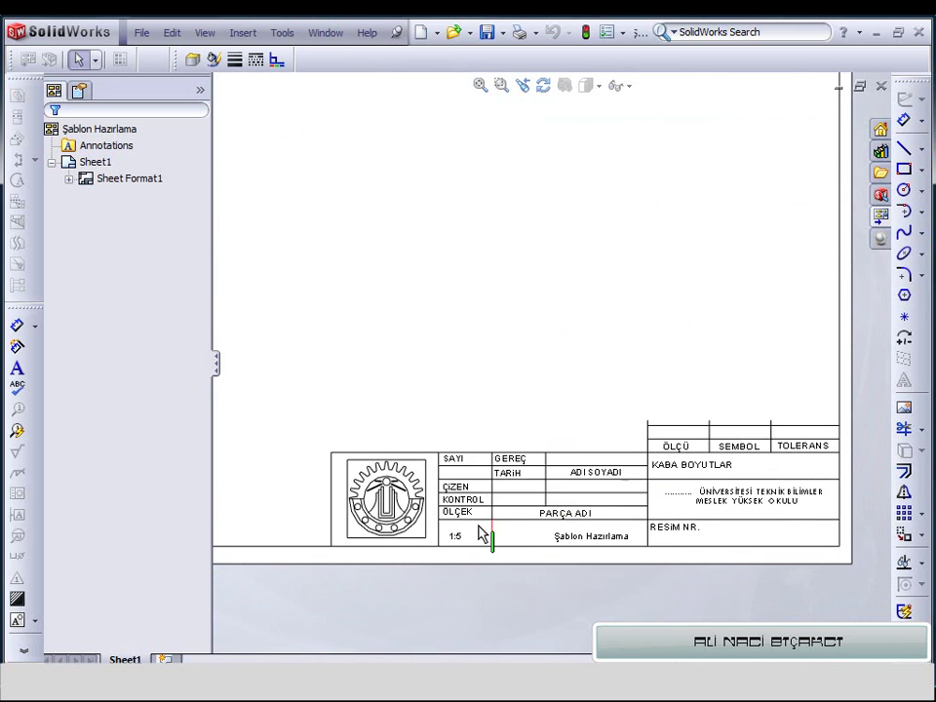
{"action": "left_click", "coordinate": [450, 355]}
{"action": "left_click", "coordinate": [599, 507]}
{"action": "left_click_drag", "start_coordinate": [600, 507], "coordinate": [862, 603]}
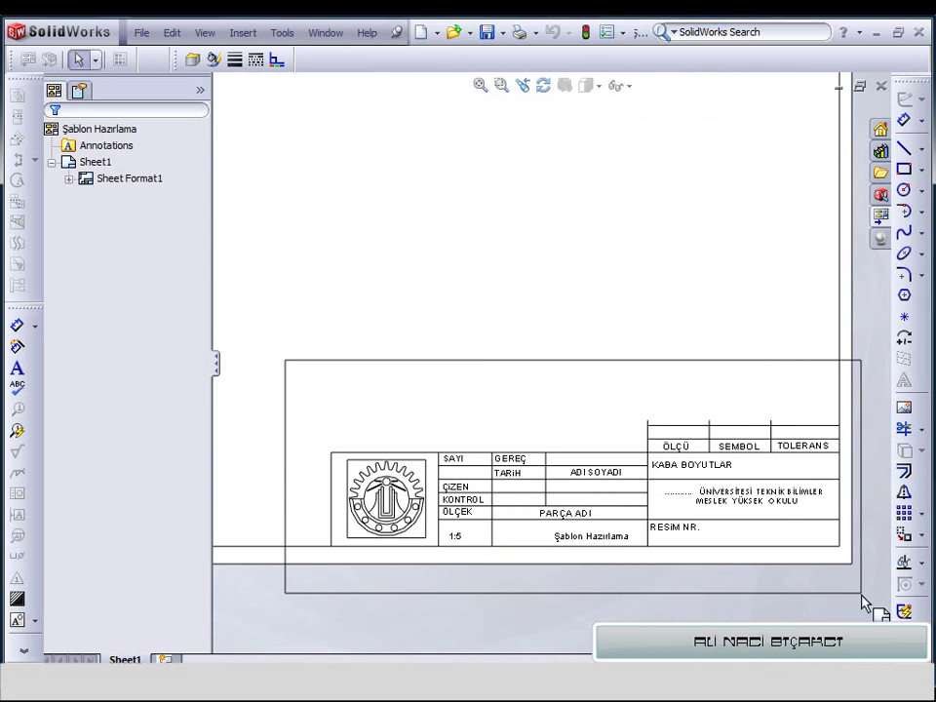
{"action": "key", "text": "n"}
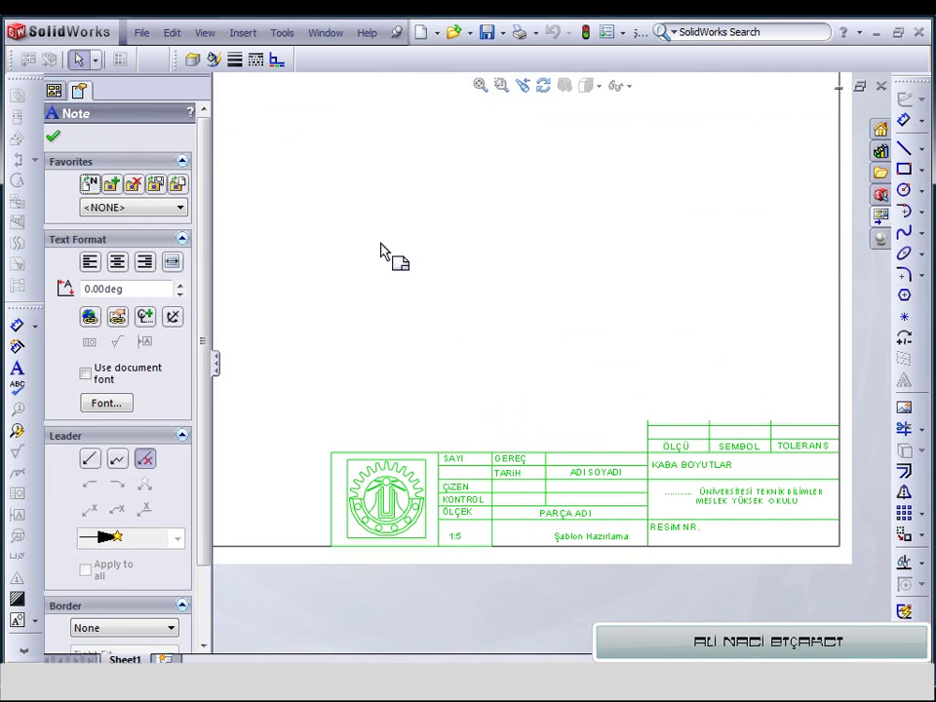
{"action": "left_click", "coordinate": [160, 37]}
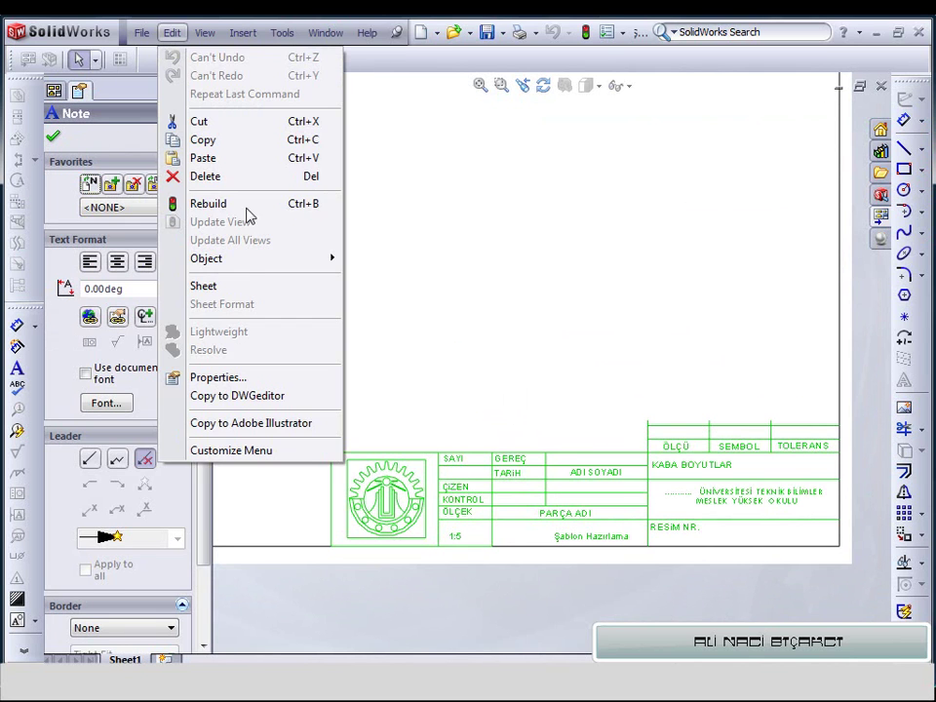
{"action": "left_click", "coordinate": [236, 149]}
{"action": "key", "text": "Escape"}
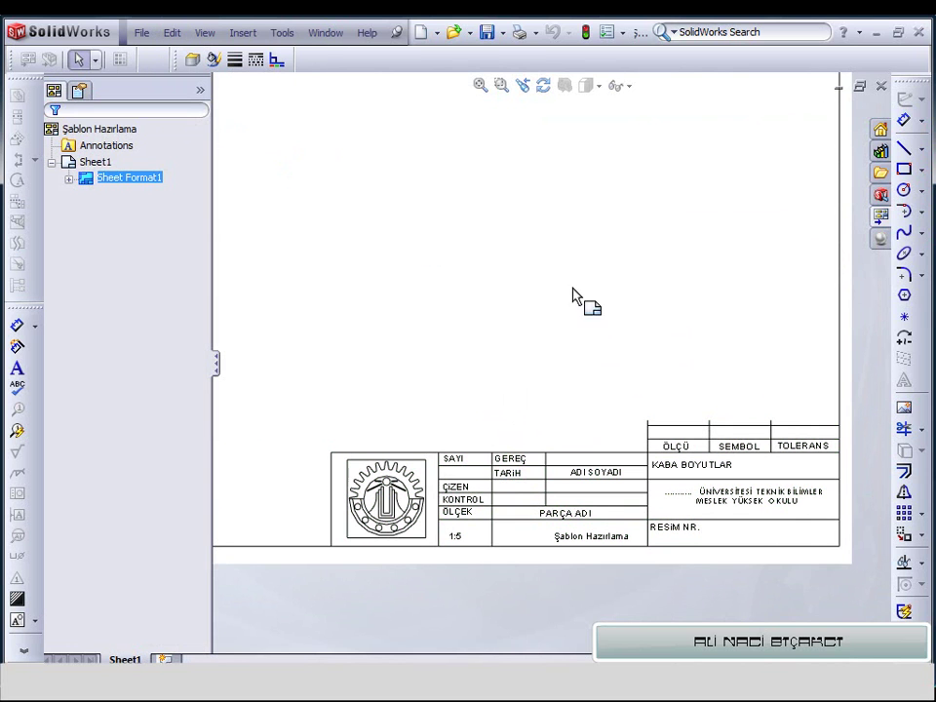
Step: Leave the window options unchanged, clear the selection and begin a new document
{"action": "left_click", "coordinate": [326, 35]}
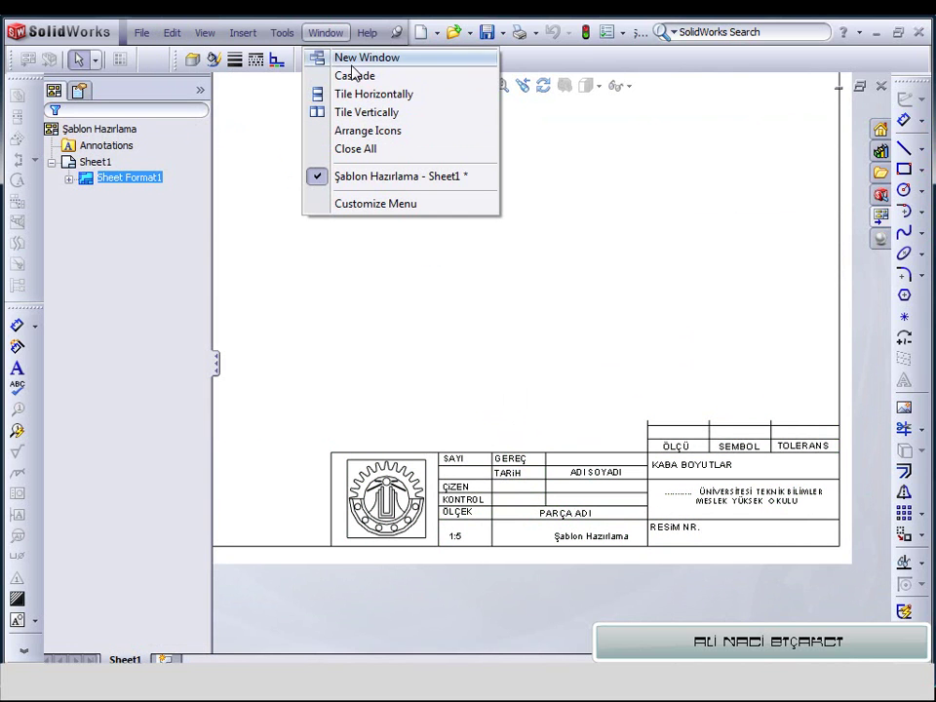
{"action": "left_click", "coordinate": [382, 245]}
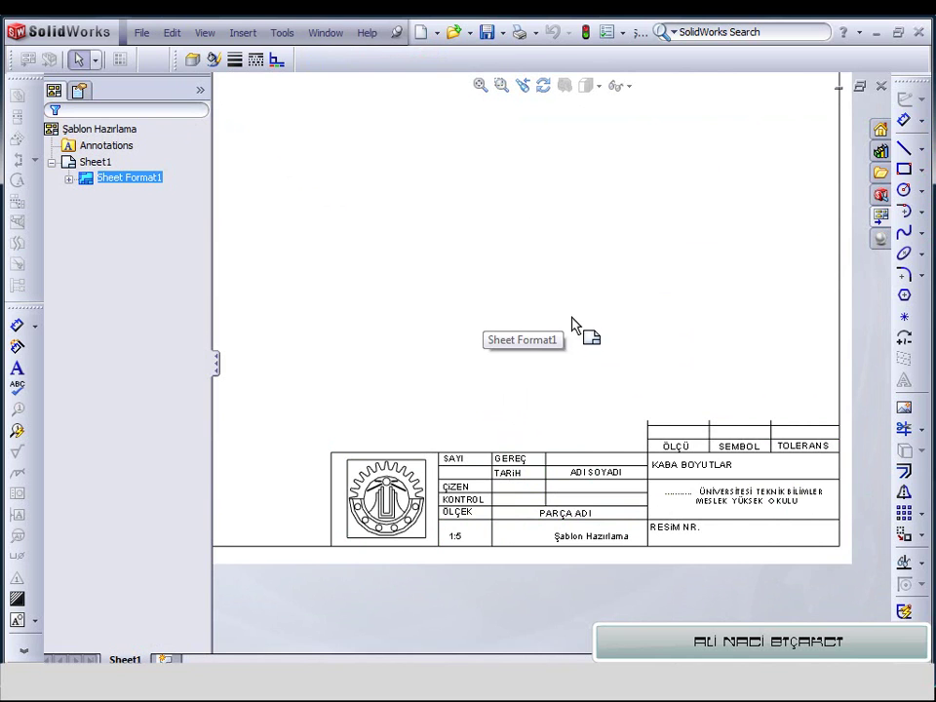
{"action": "scroll", "coordinate": [571, 321], "scroll_direction": "down", "scroll_amount": 1}
{"action": "left_click", "coordinate": [528, 291]}
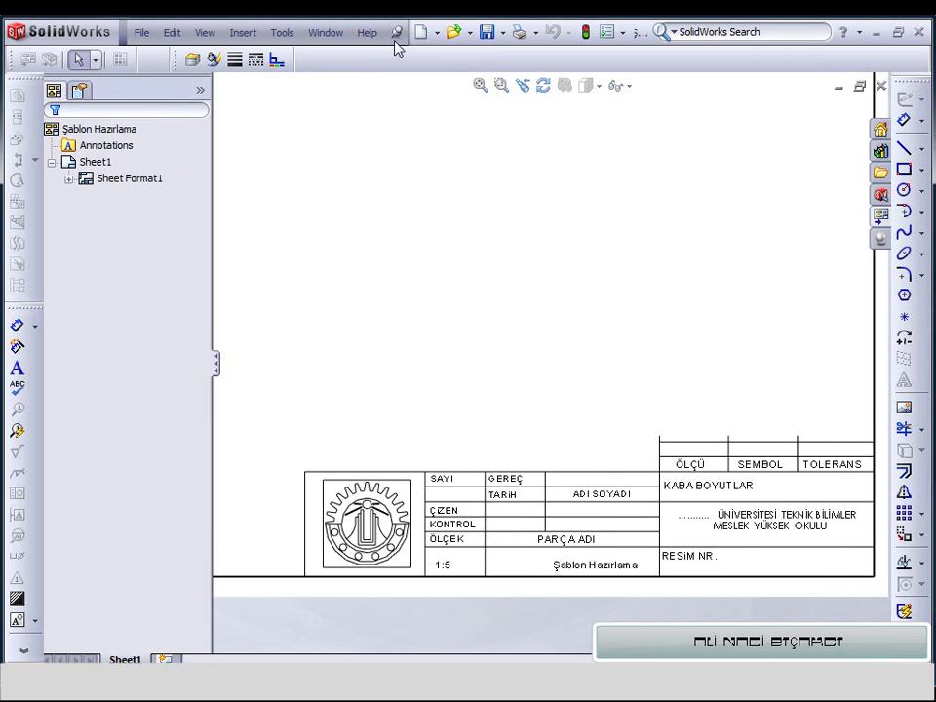
{"action": "left_click", "coordinate": [420, 32]}
Step: Create a new drawing on an A4 landscape sheet and fit it in view
{"action": "double_click", "coordinate": [455, 305]}
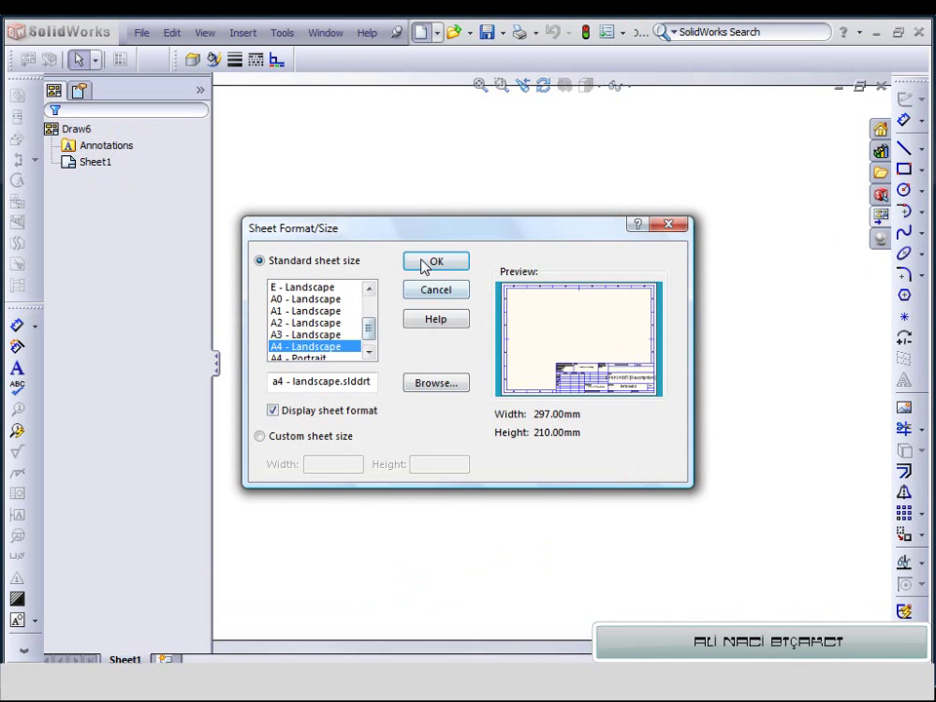
{"action": "left_click", "coordinate": [436, 261]}
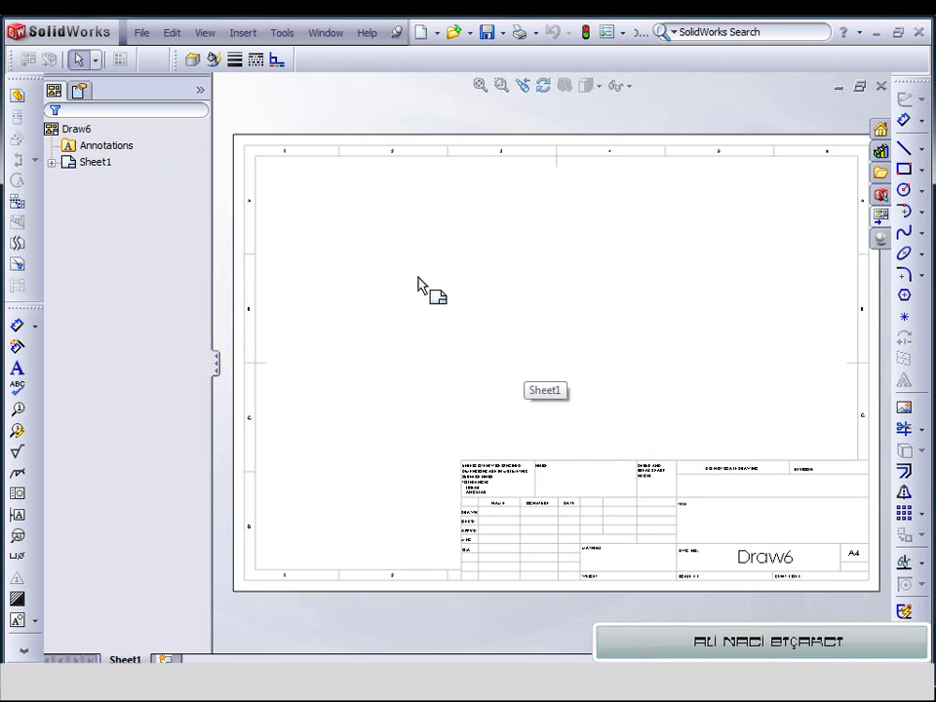
{"action": "key", "text": "z"}
Step: Delete the default sheet-format border and title block, then paste the copied university title block
{"action": "right_click", "coordinate": [603, 302]}
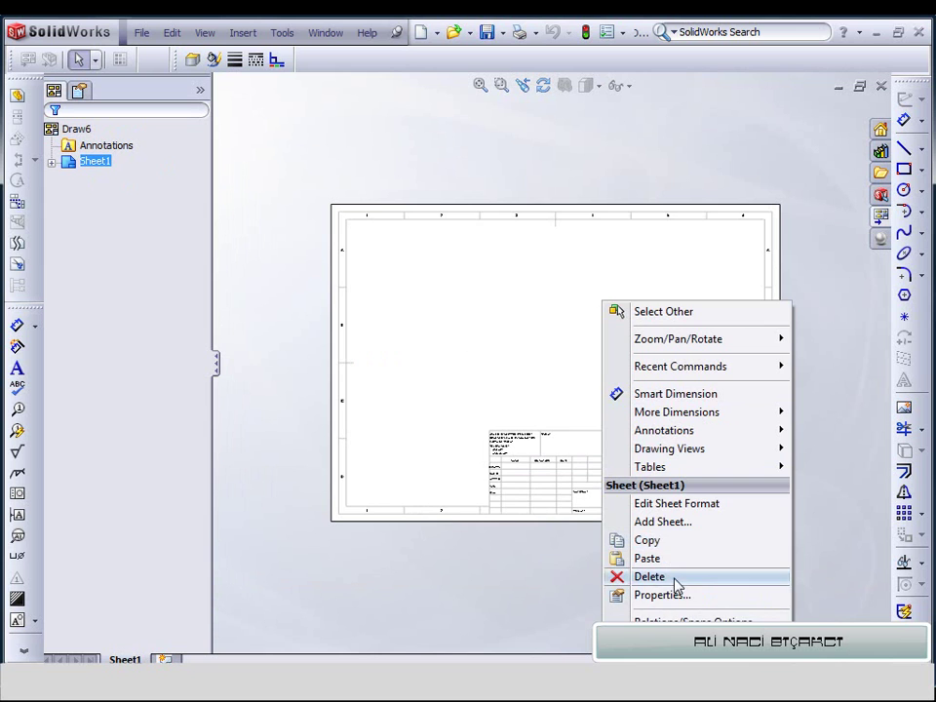
{"action": "left_click", "coordinate": [679, 503]}
{"action": "left_click_drag", "start_coordinate": [815, 552], "coordinate": [305, 116]}
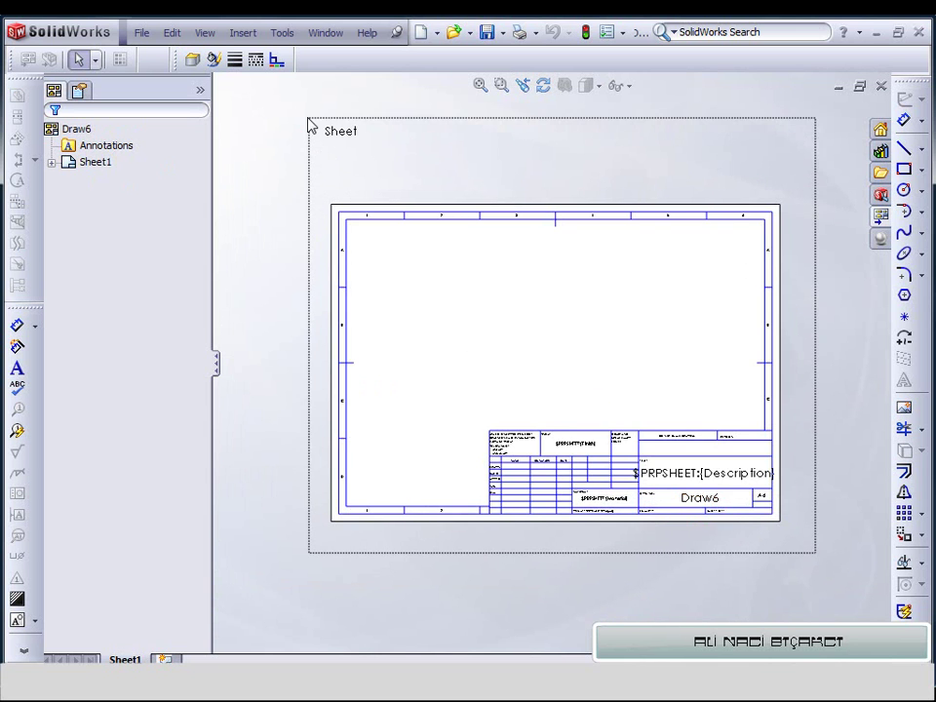
{"action": "key", "text": "Delete"}
{"action": "right_click", "coordinate": [364, 209]}
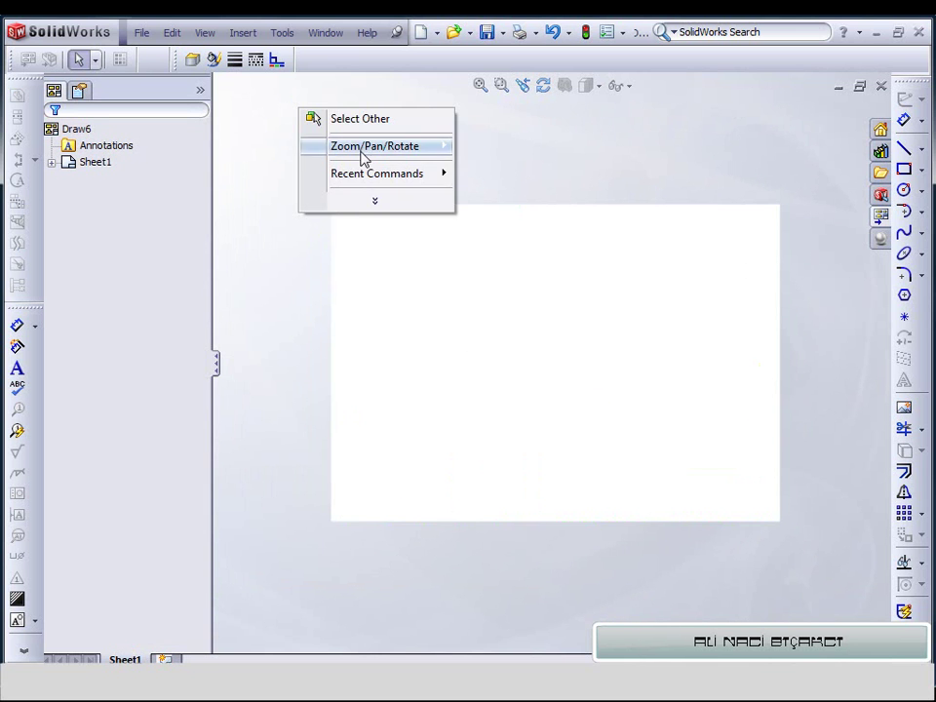
{"action": "left_click", "coordinate": [411, 314]}
{"action": "right_click", "coordinate": [410, 307]}
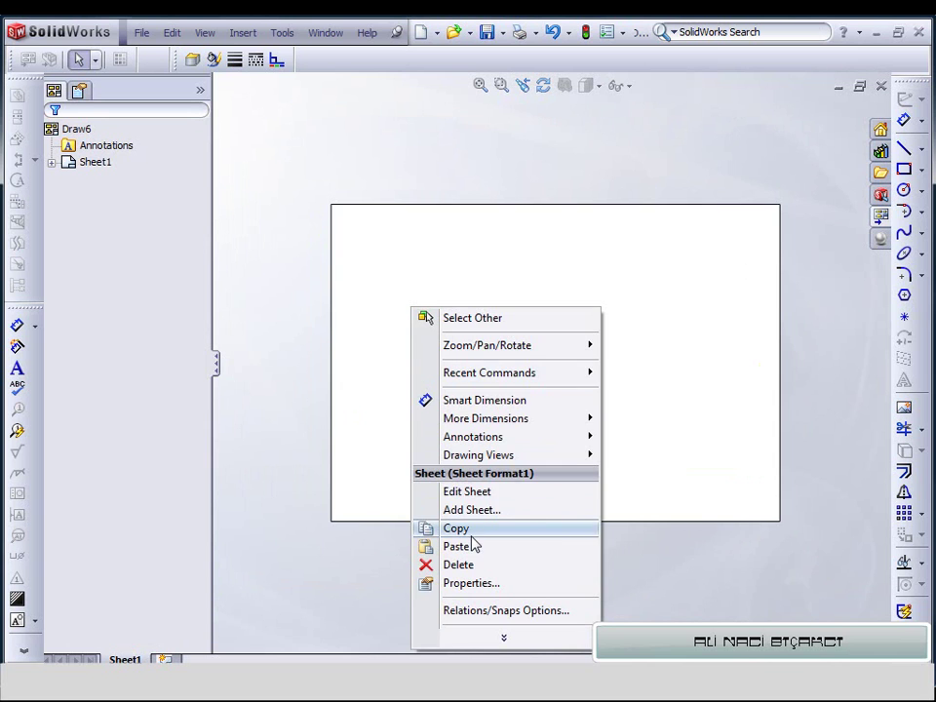
{"action": "left_click", "coordinate": [459, 546]}
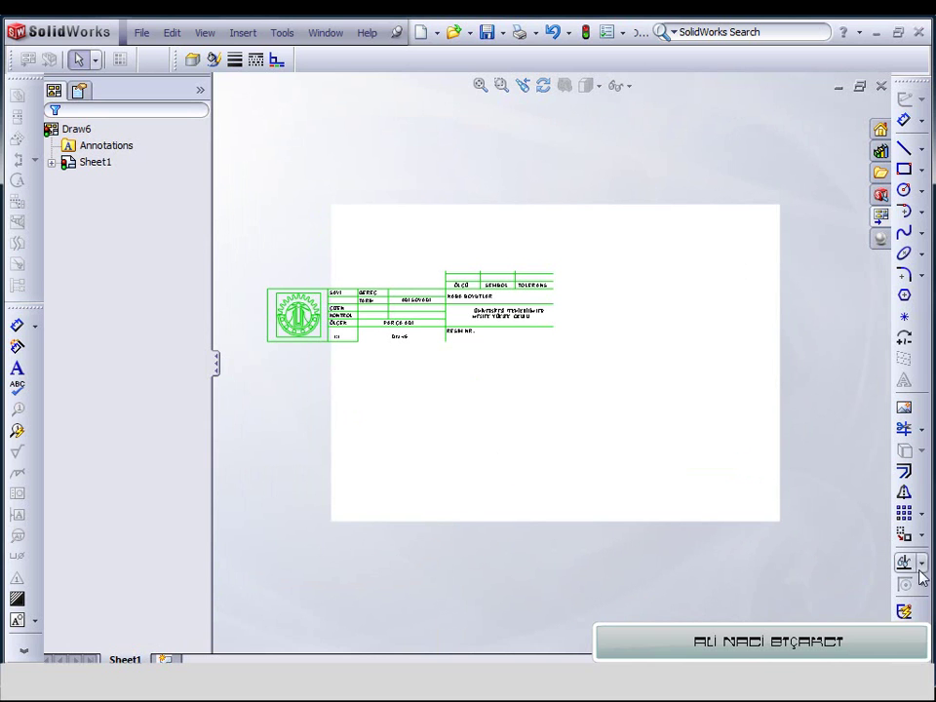
Step: Move the title block lines into the sheet's bottom-right corner
{"action": "left_click", "coordinate": [906, 537]}
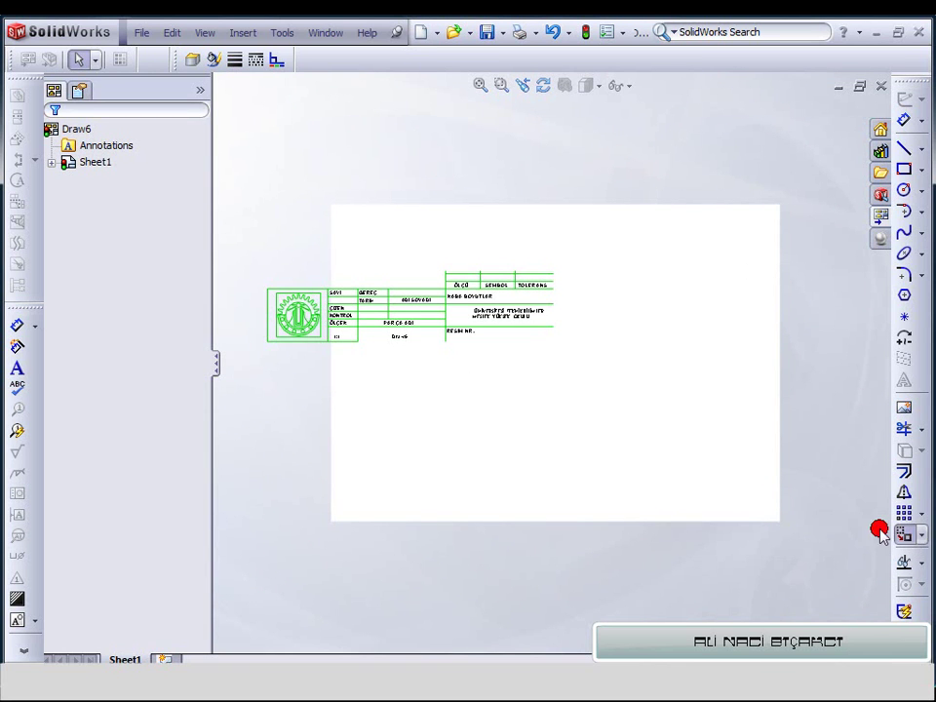
{"action": "left_click", "coordinate": [553, 342]}
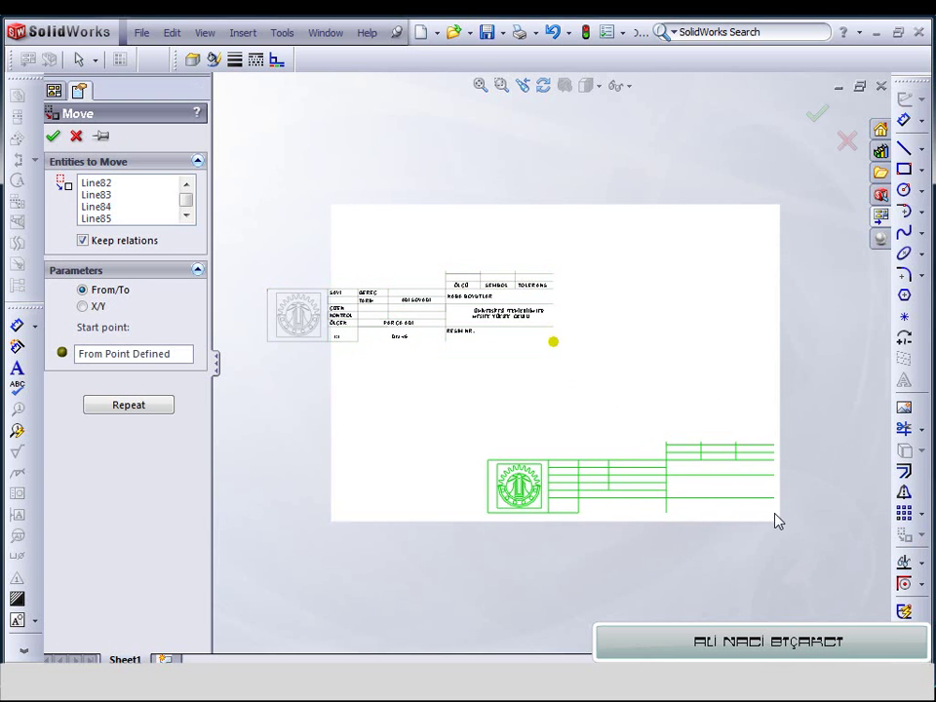
{"action": "left_click", "coordinate": [770, 516]}
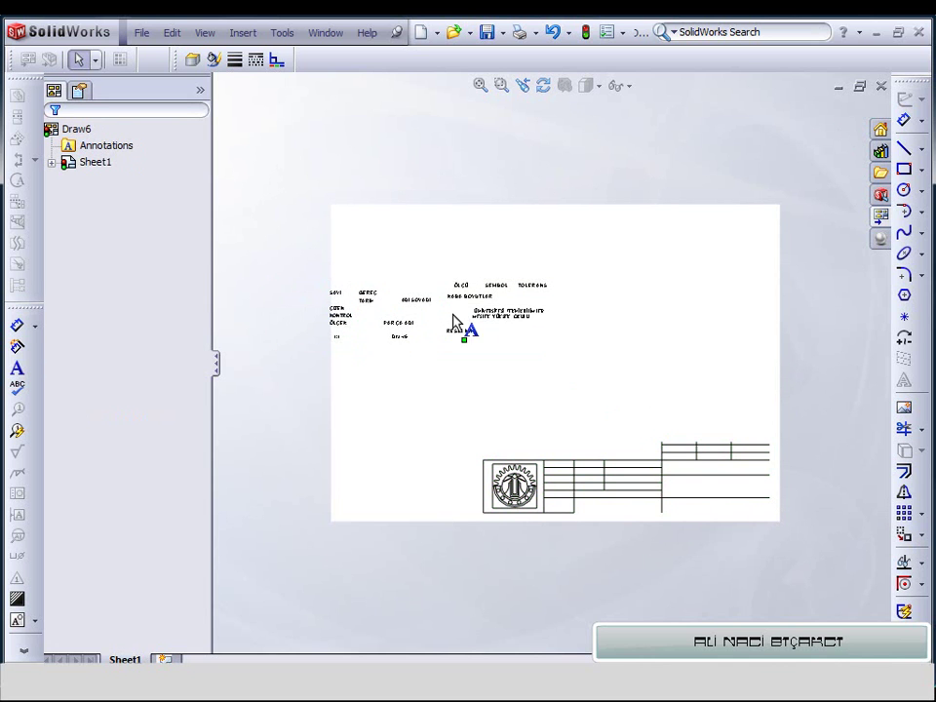
{"action": "scroll", "coordinate": [487, 332], "scroll_direction": "down", "scroll_amount": 2}
{"action": "scroll", "coordinate": [546, 332], "scroll_direction": "up", "scroll_amount": 2}
Step: Move the title block text notes into their cells and nudge them into alignment
{"action": "left_click_drag", "start_coordinate": [325, 255], "coordinate": [720, 413]}
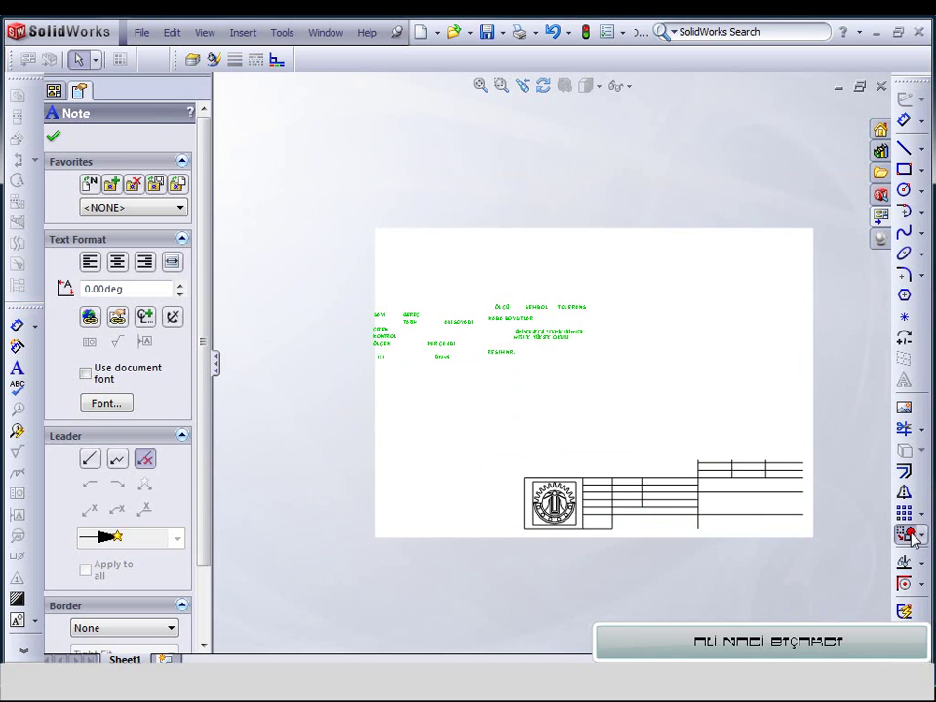
{"action": "left_click", "coordinate": [908, 535]}
{"action": "left_click", "coordinate": [477, 332]}
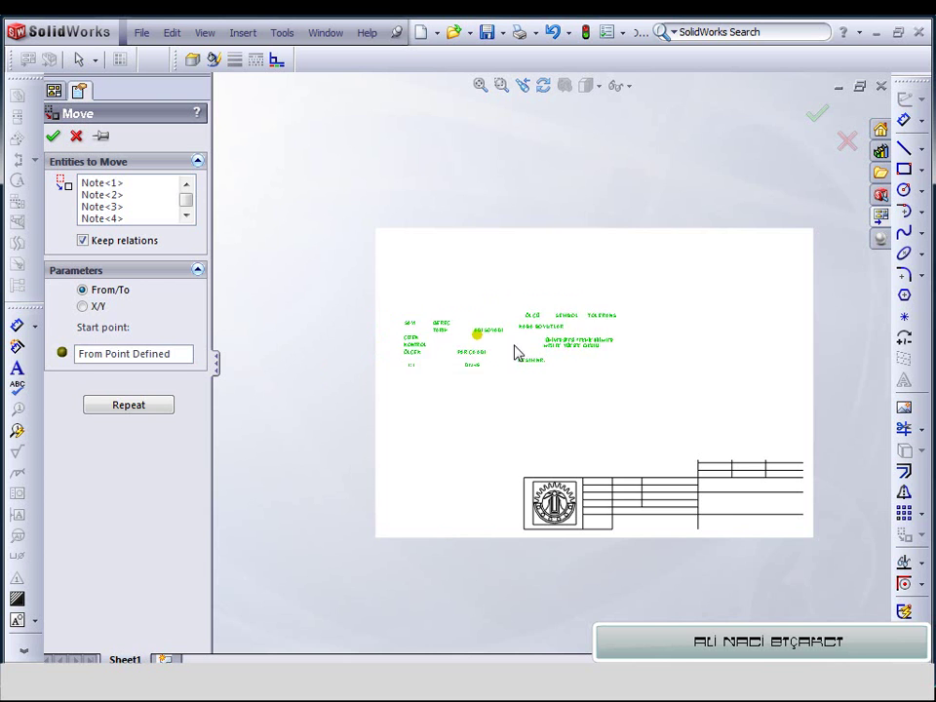
{"action": "scroll", "coordinate": [702, 497], "scroll_direction": "down", "scroll_amount": 2}
{"action": "scroll", "coordinate": [656, 455], "scroll_direction": "down", "scroll_amount": 1}
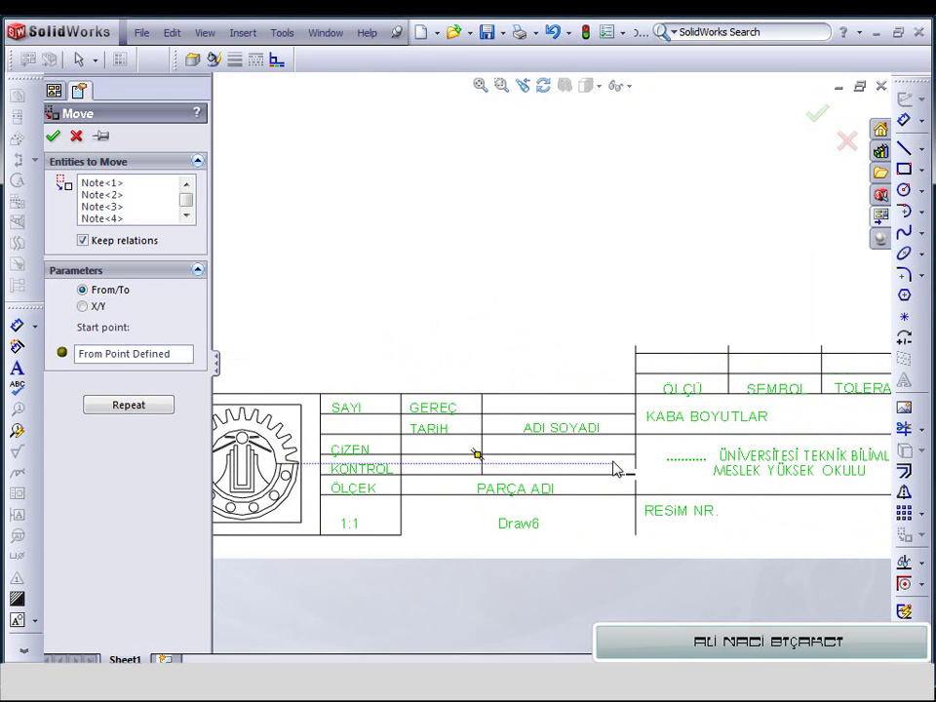
{"action": "scroll", "coordinate": [612, 469], "scroll_direction": "down", "scroll_amount": 1}
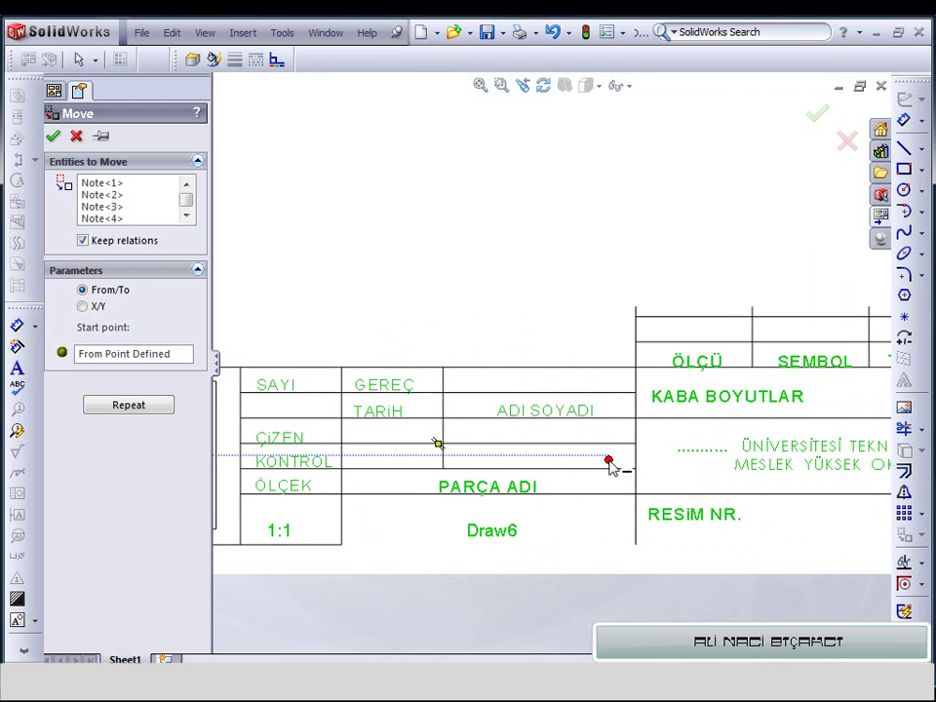
{"action": "left_click", "coordinate": [609, 462]}
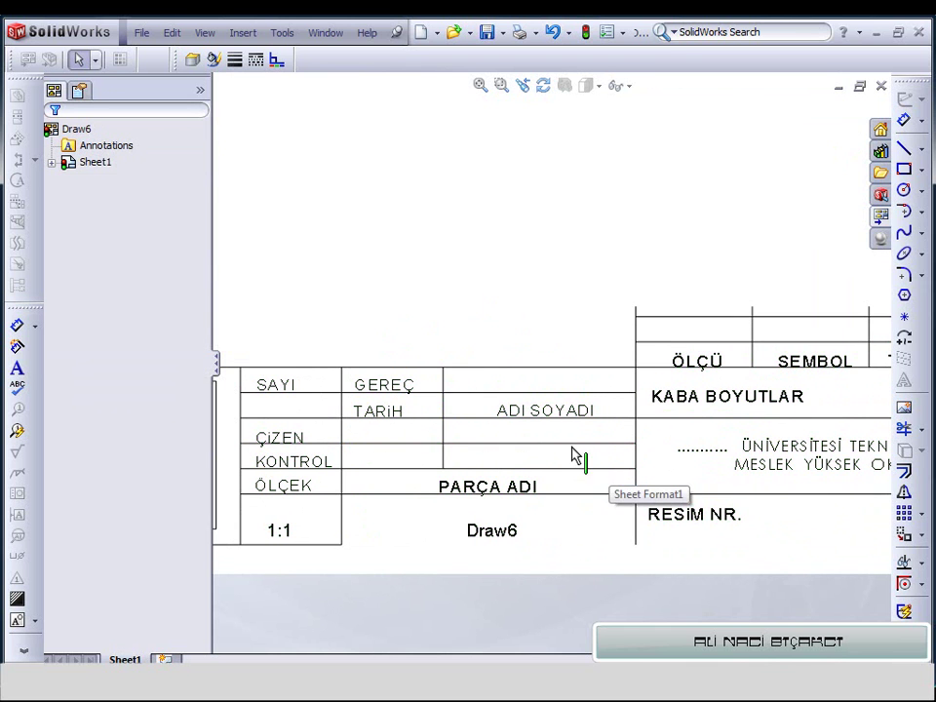
{"action": "key", "text": "Return"}
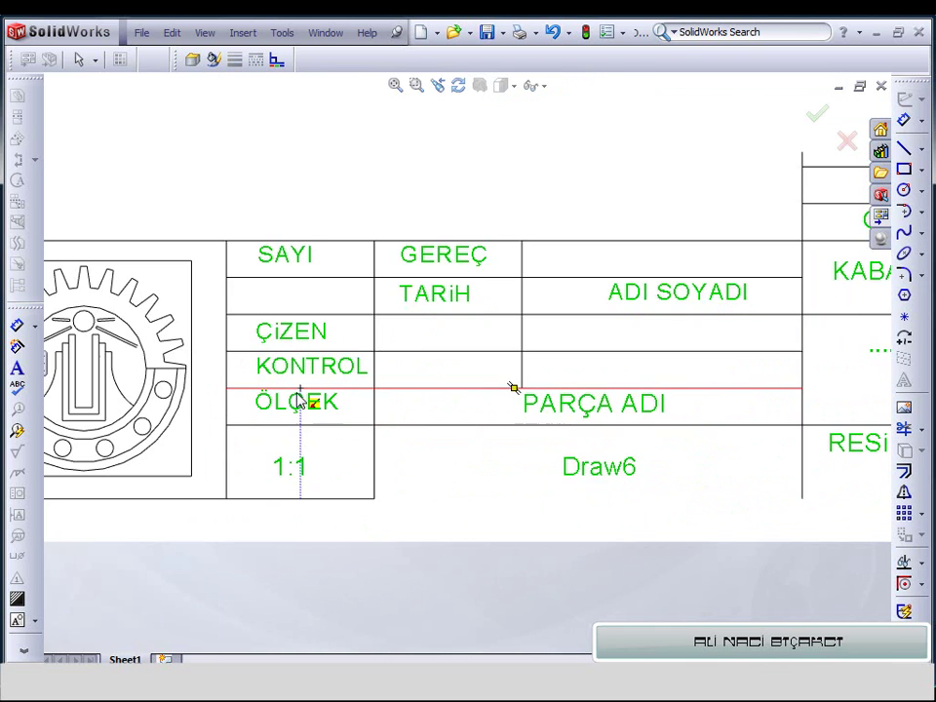
{"action": "left_click_drag", "start_coordinate": [300, 397], "coordinate": [298, 402]}
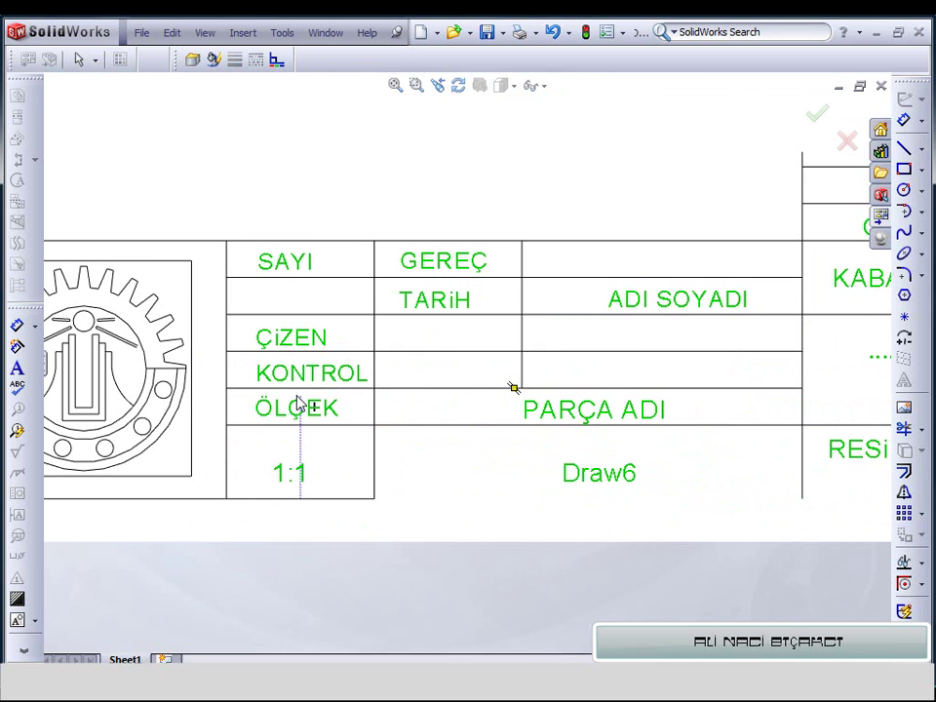
{"action": "key", "text": "Escape"}
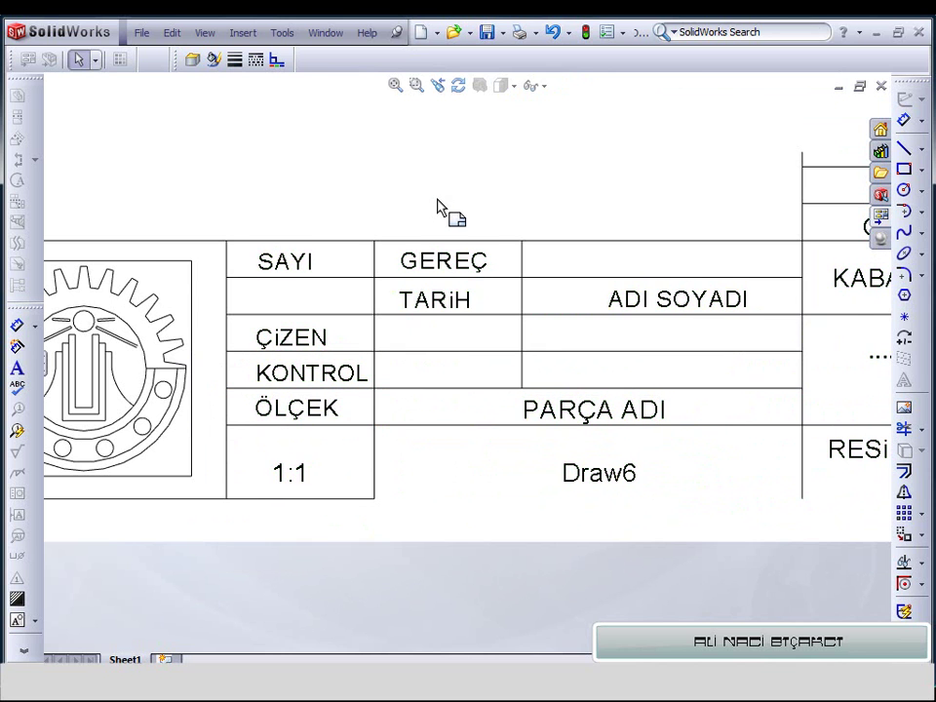
{"action": "scroll", "coordinate": [468, 215], "scroll_direction": "up", "scroll_amount": 2}
{"action": "scroll", "coordinate": [569, 264], "scroll_direction": "up", "scroll_amount": 2}
{"action": "scroll", "coordinate": [591, 303], "scroll_direction": "up", "scroll_amount": 1}
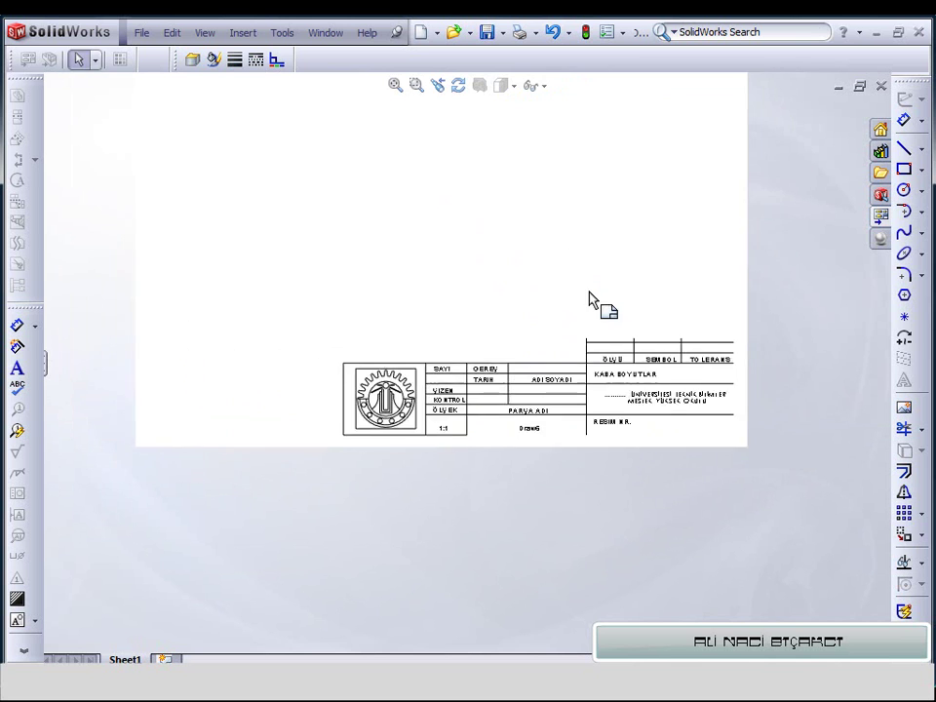
{"action": "scroll", "coordinate": [596, 307], "scroll_direction": "up", "scroll_amount": 1}
Step: Draw a frame rectangle from the sheet's top-left corner to the title block's bottom-right corner
{"action": "middle_click_drag", "start_coordinate": [596, 307], "coordinate": [615, 336]}
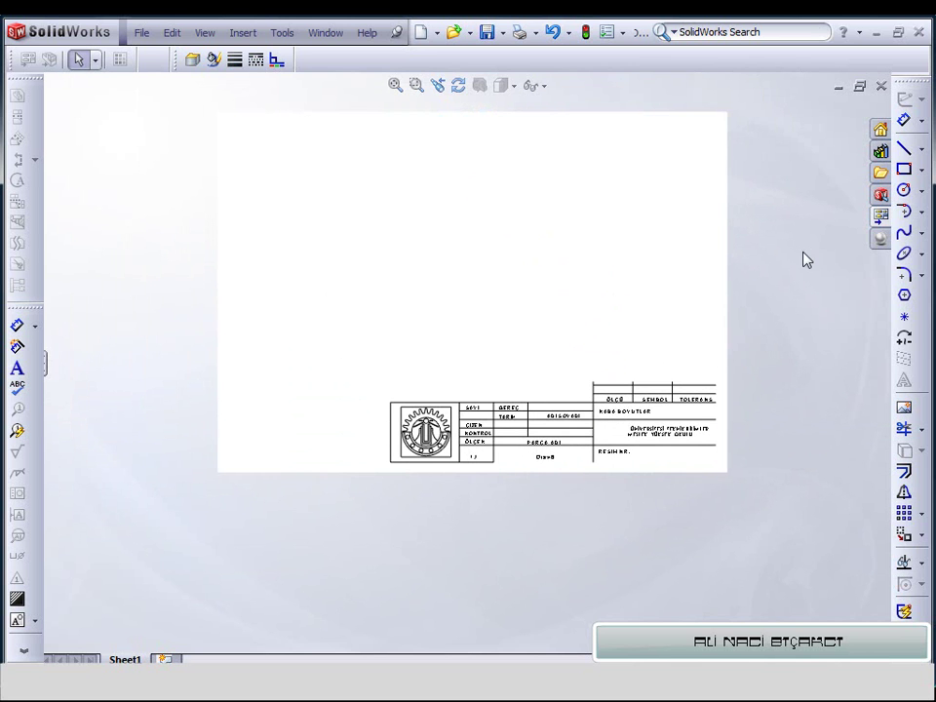
{"action": "left_click", "coordinate": [903, 169]}
{"action": "left_click_drag", "start_coordinate": [230, 140], "coordinate": [715, 461]}
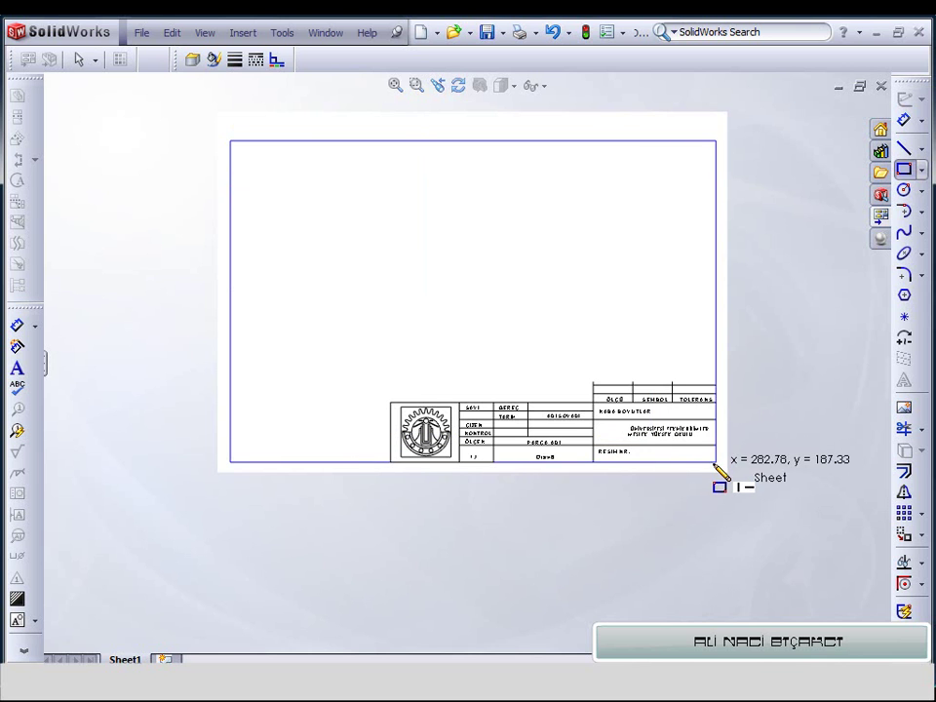
{"action": "right_click", "coordinate": [425, 294]}
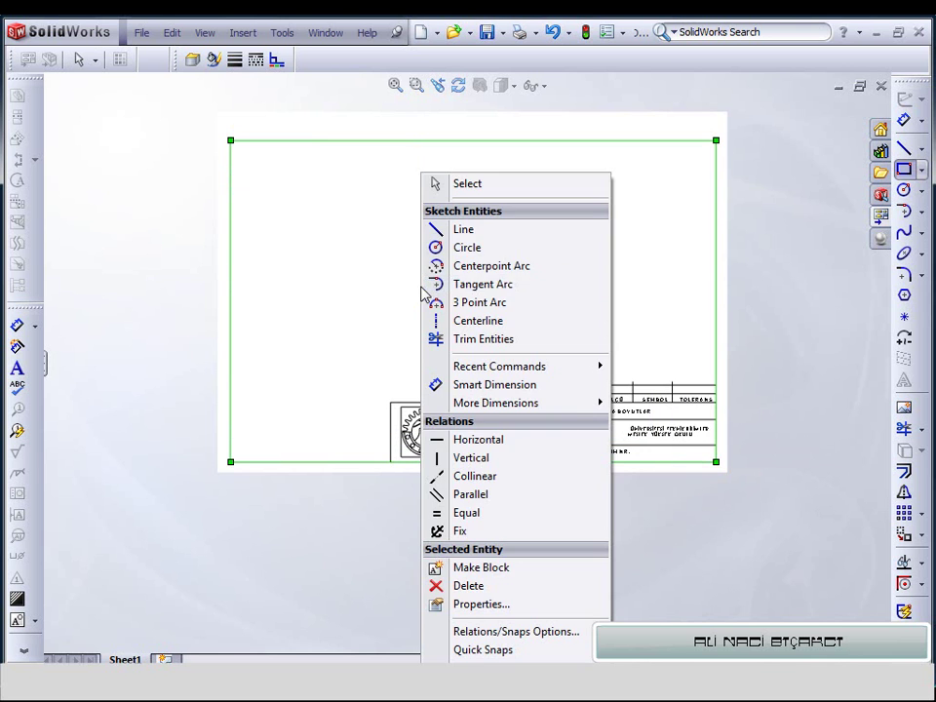
{"action": "left_click", "coordinate": [449, 184]}
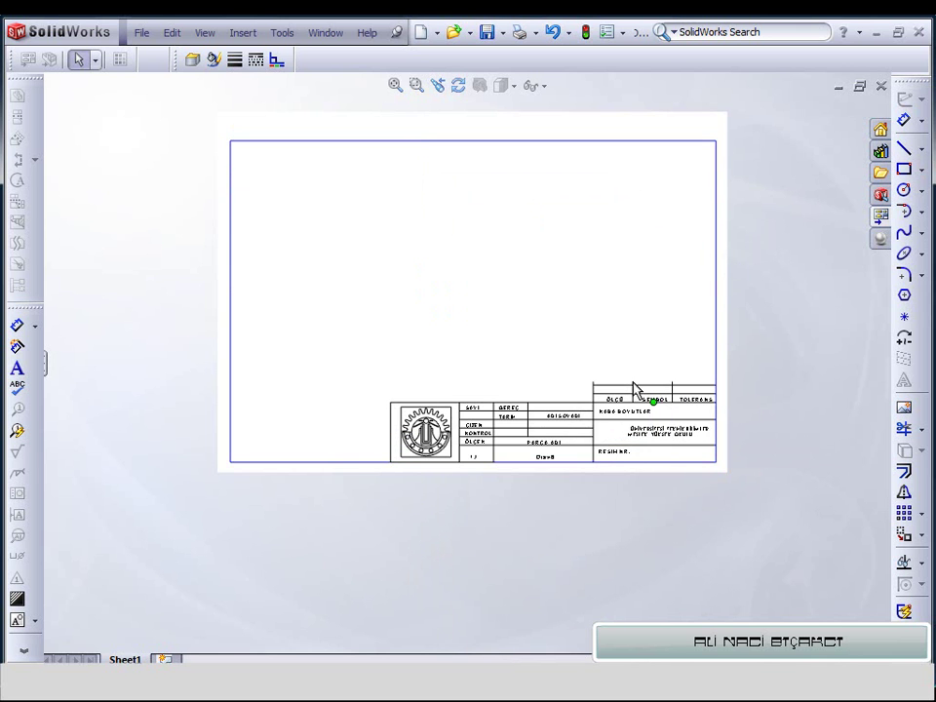
{"action": "scroll", "coordinate": [696, 417], "scroll_direction": "down", "scroll_amount": 3}
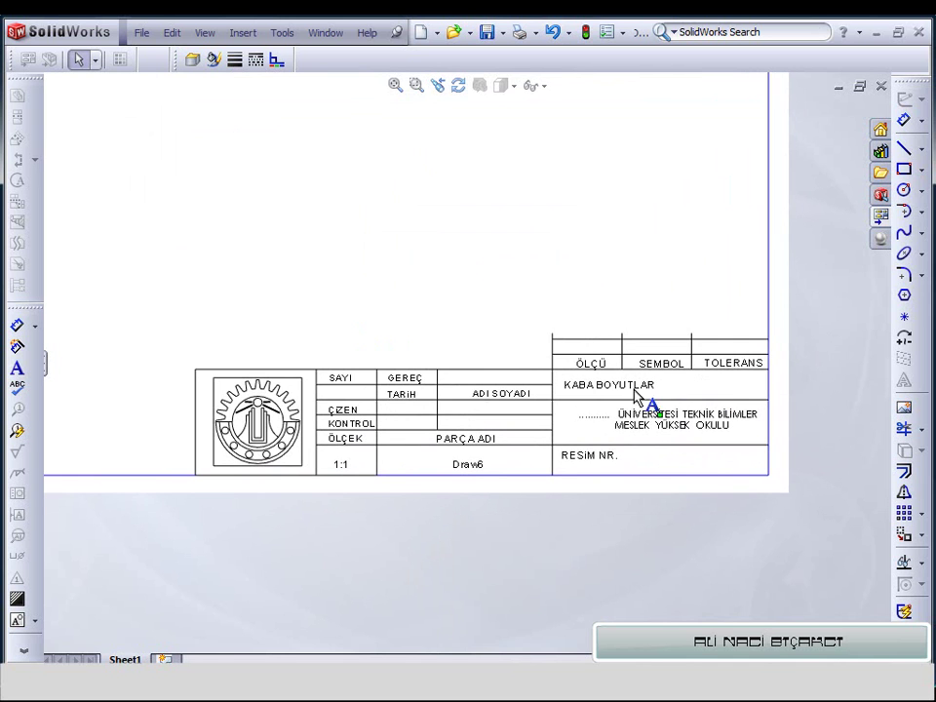
Step: Delete the Draw6 note from the title block's PARÇA ADI cell
{"action": "left_click", "coordinate": [629, 417]}
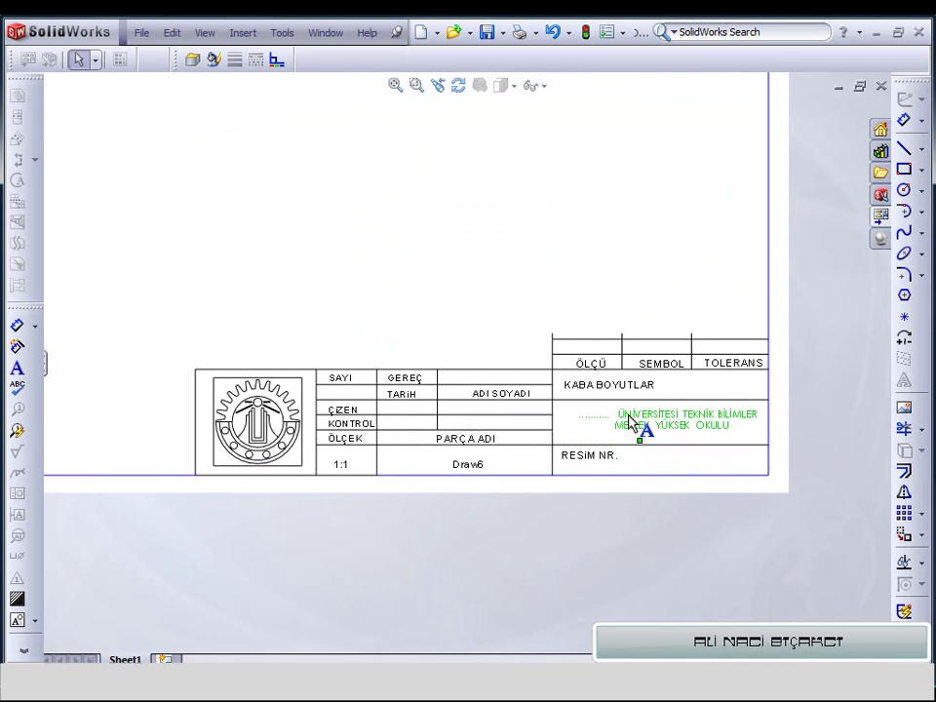
{"action": "left_click", "coordinate": [480, 327]}
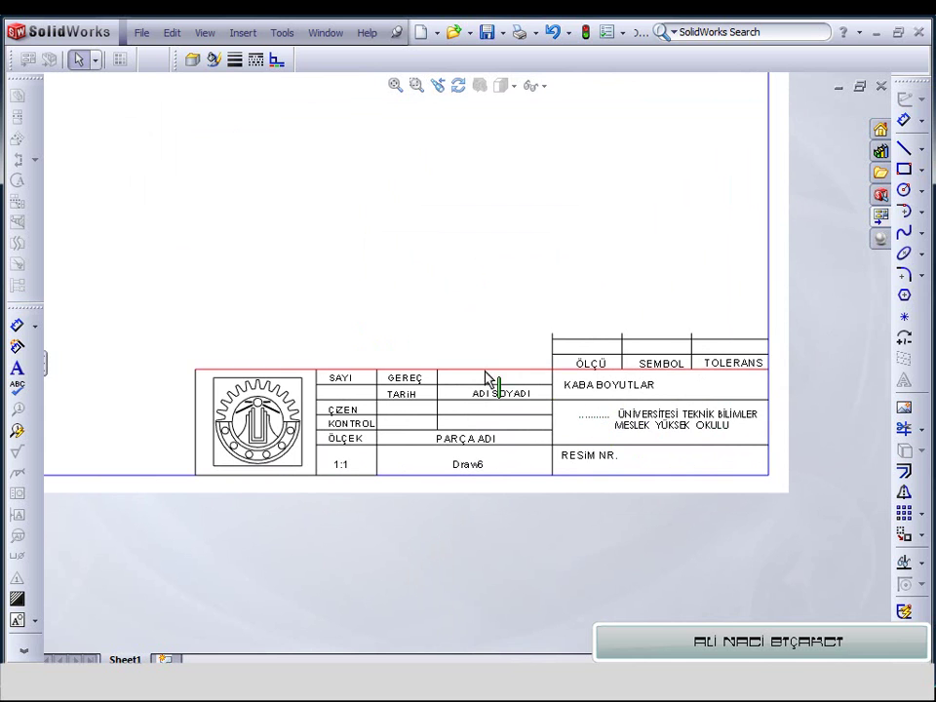
{"action": "left_click", "coordinate": [477, 465]}
{"action": "middle_click_drag", "start_coordinate": [452, 310], "coordinate": [544, 278]}
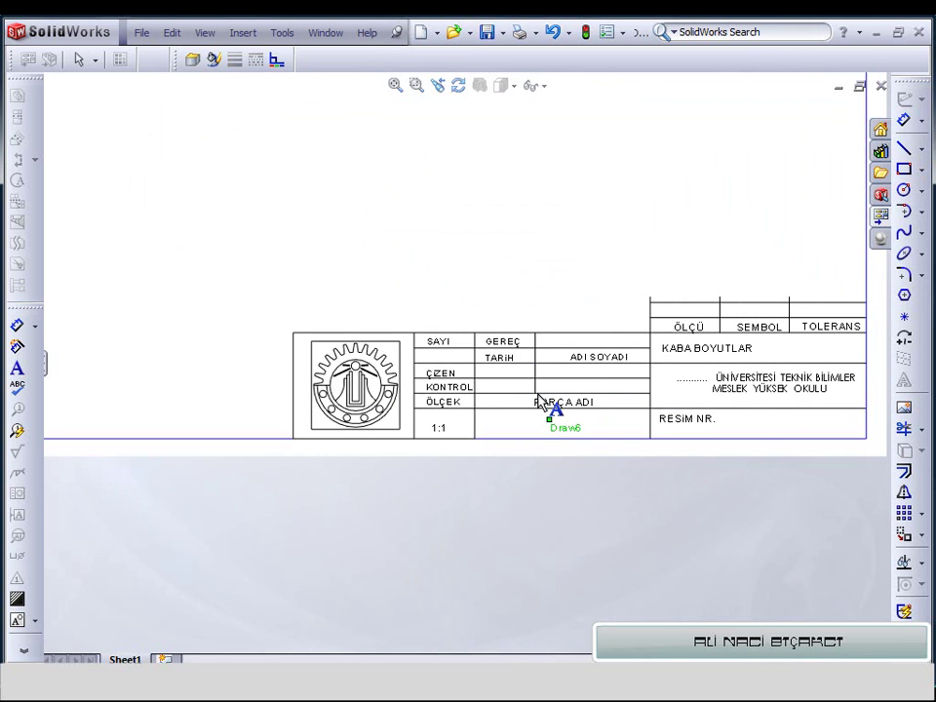
{"action": "left_click", "coordinate": [594, 442]}
{"action": "middle_click_drag", "start_coordinate": [575, 480], "coordinate": [587, 495]}
{"action": "left_click", "coordinate": [575, 467]}
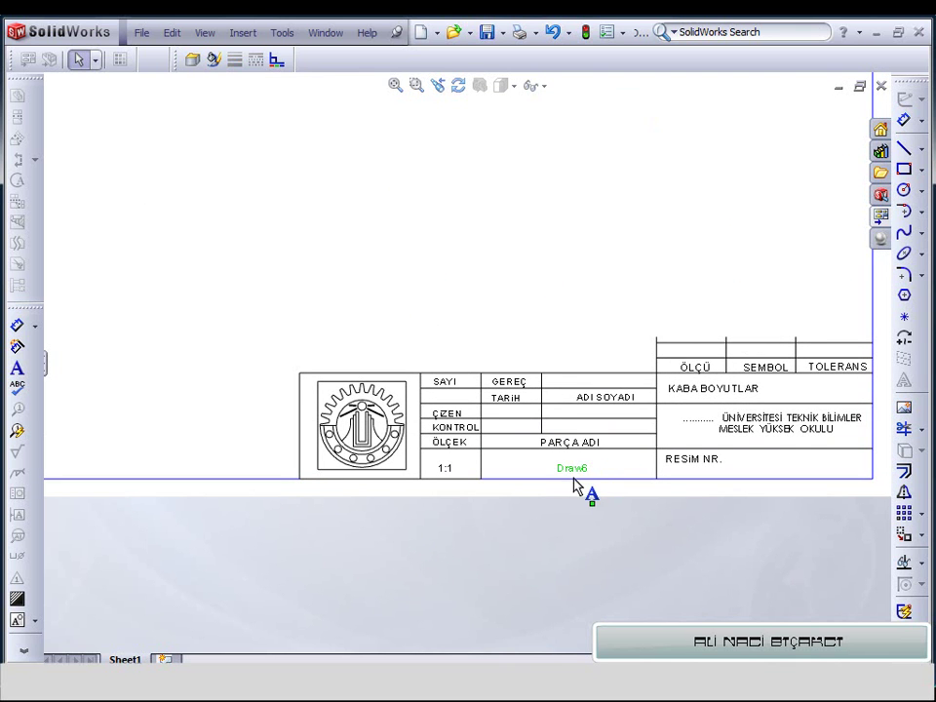
{"action": "key", "text": "Delete"}
{"action": "middle_click_drag", "start_coordinate": [464, 221], "coordinate": [476, 263]}
{"action": "key", "text": "Escape"}
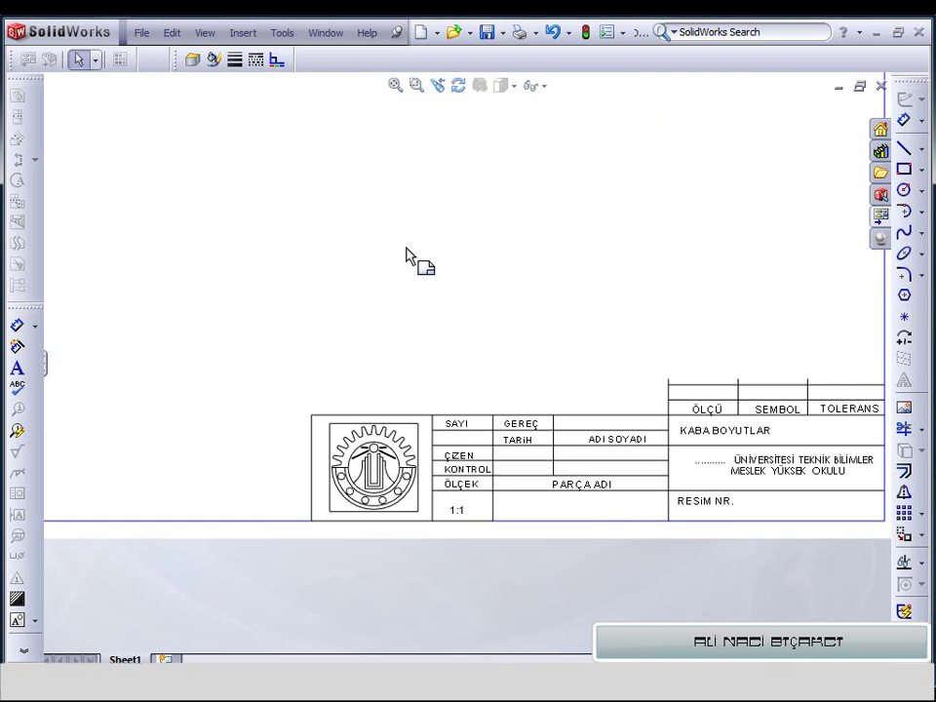
{"action": "left_click", "coordinate": [46, 361]}
Step: Insert a note linked to the SW-File Name property
{"action": "left_click", "coordinate": [46, 363]}
{"action": "scroll", "coordinate": [494, 324], "scroll_direction": "up", "scroll_amount": 3}
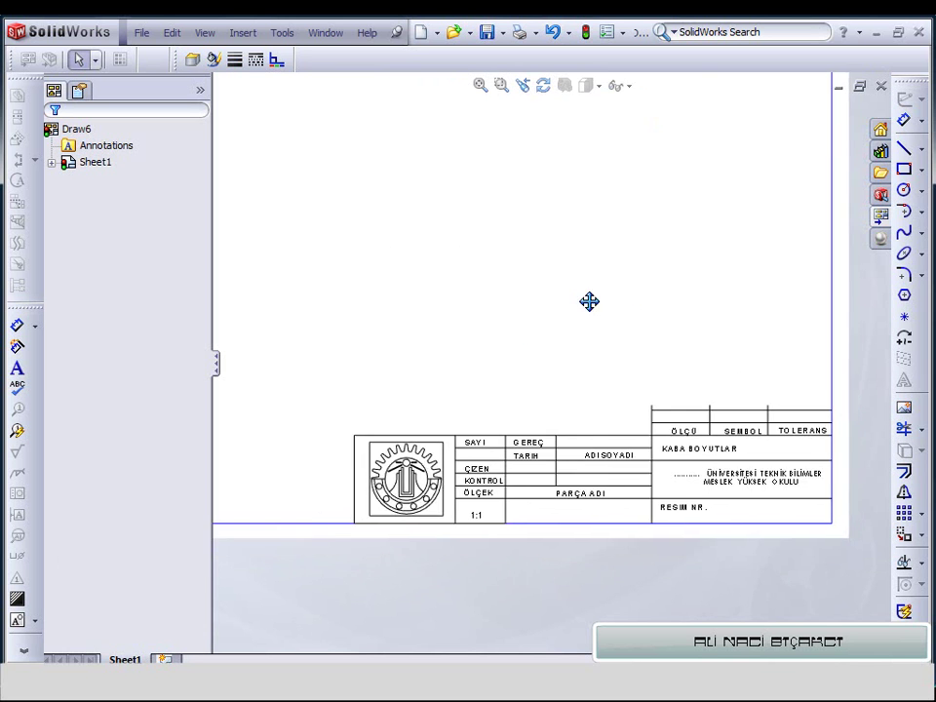
{"action": "mouse_move", "coordinate": [480, 298]}
{"action": "middle_mouse_down"}
{"action": "mouse_move", "coordinate": [493, 306]}
{"action": "mouse_move", "coordinate": [497, 331]}
{"action": "middle_mouse_up"}
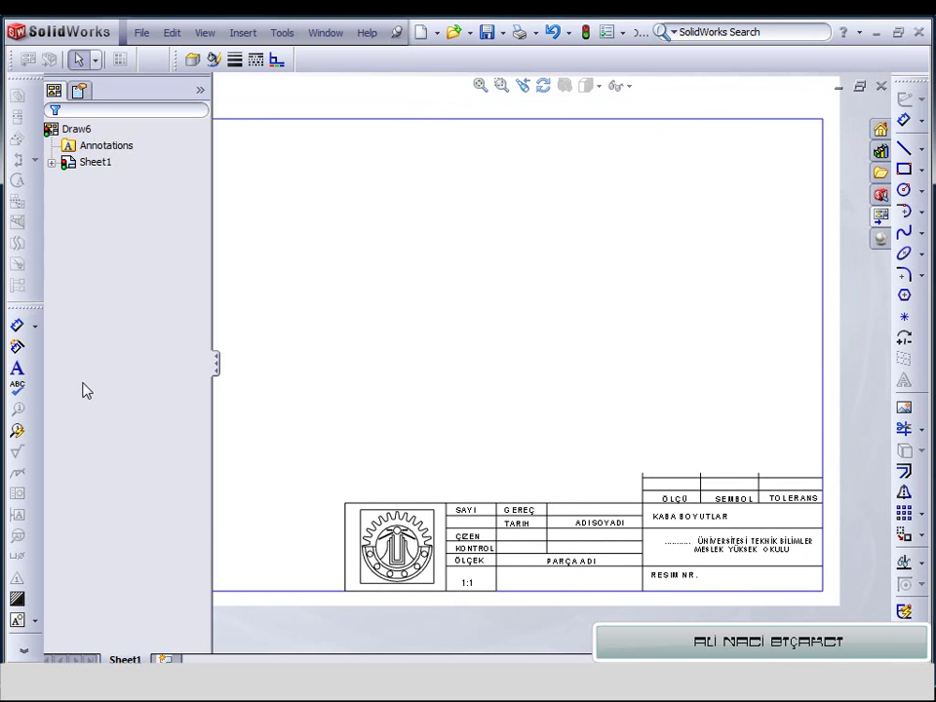
{"action": "left_click", "coordinate": [17, 368]}
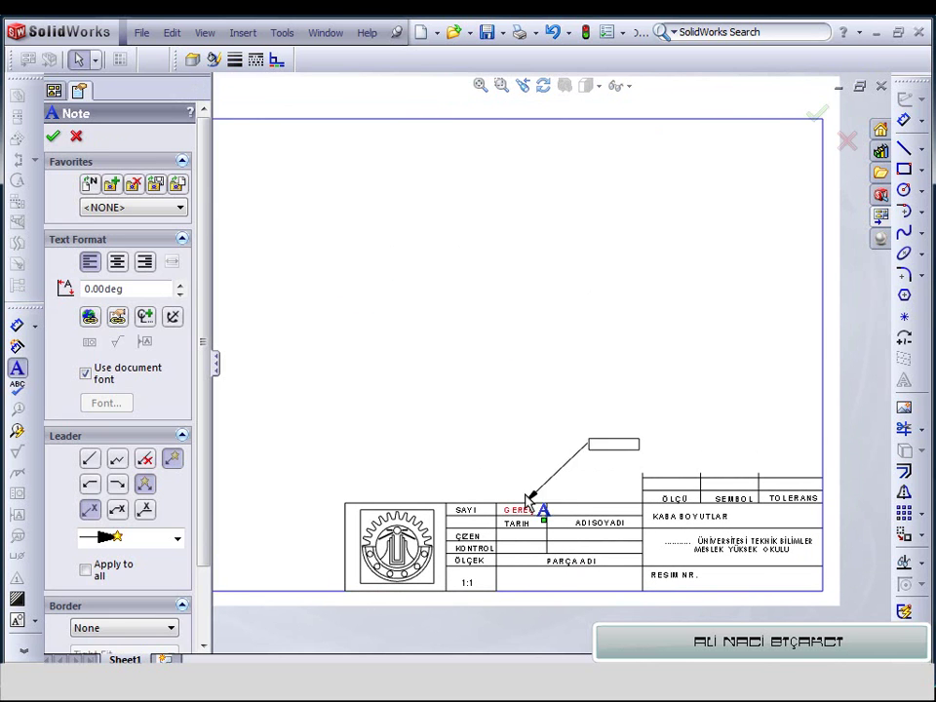
{"action": "scroll", "coordinate": [487, 375], "scroll_direction": "down", "scroll_amount": 2}
{"action": "left_click", "coordinate": [481, 380]}
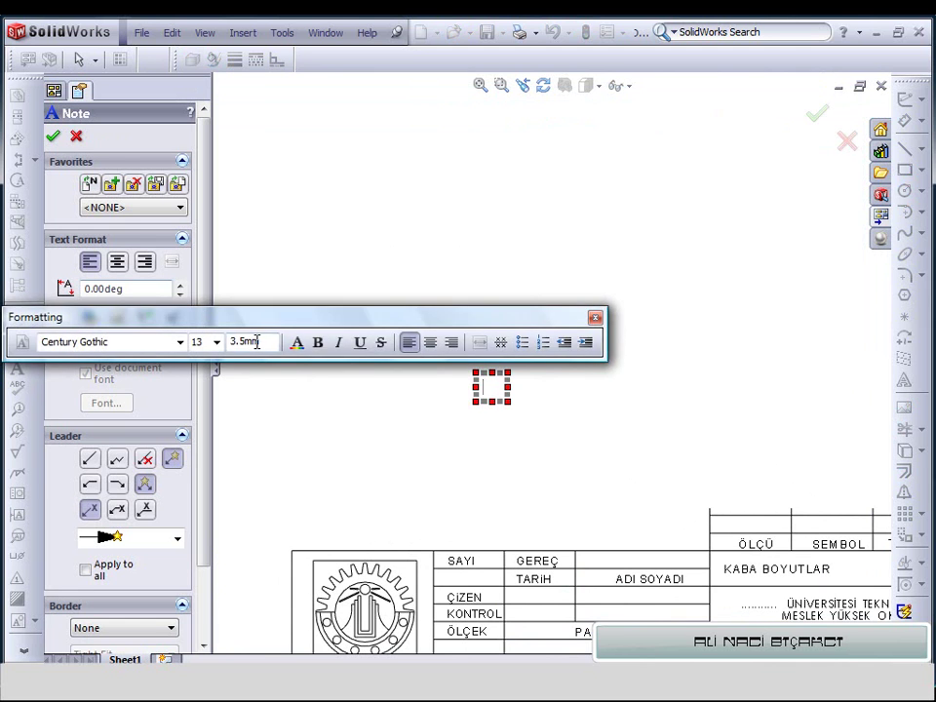
{"action": "left_click_drag", "start_coordinate": [355, 320], "coordinate": [609, 231]}
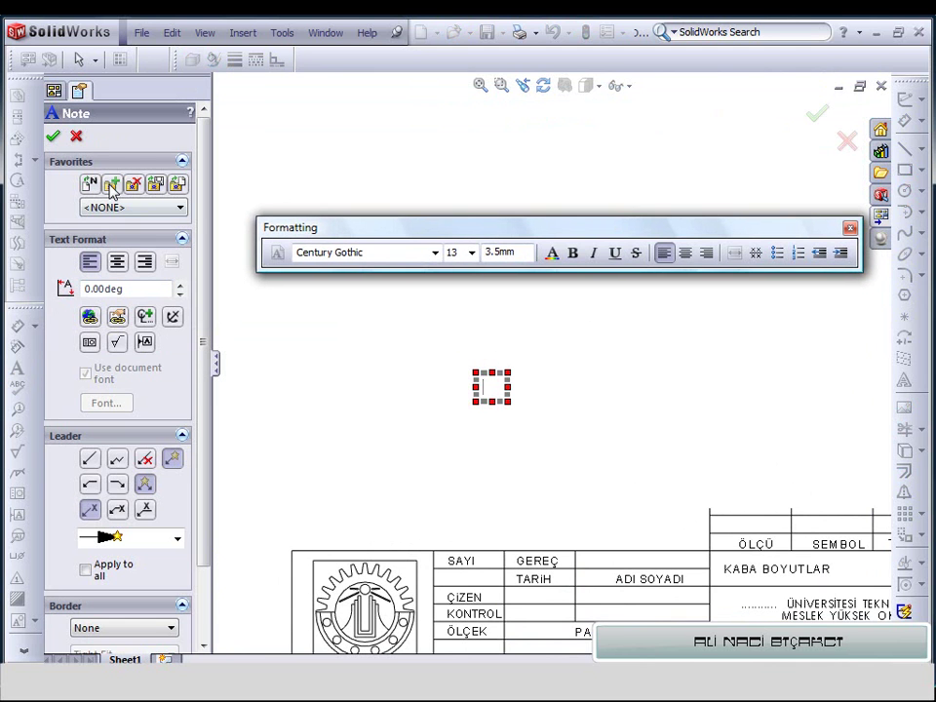
{"action": "left_click", "coordinate": [117, 316]}
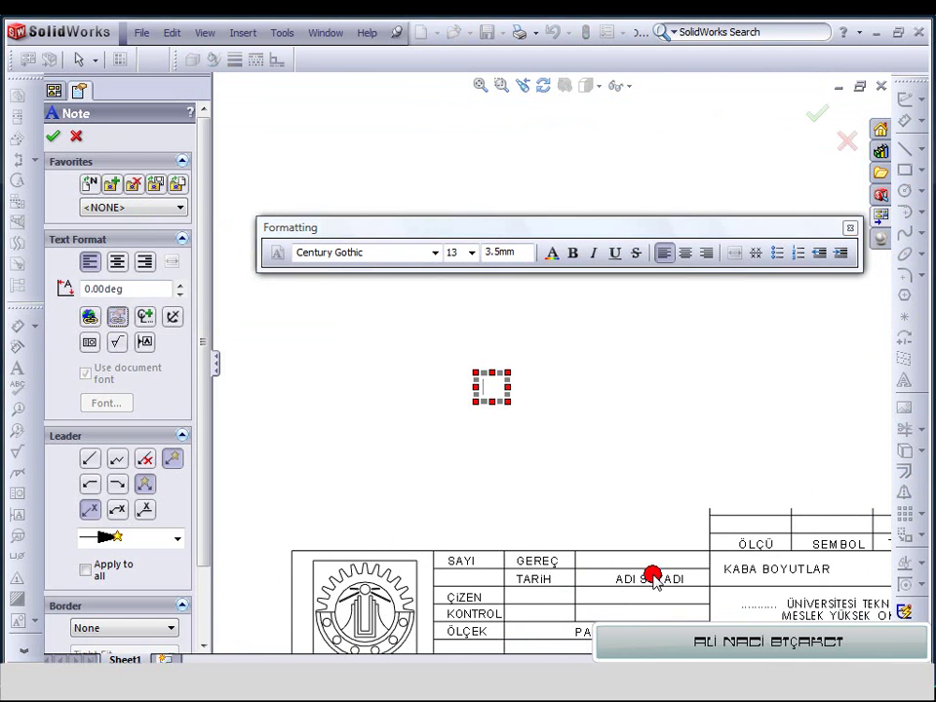
{"action": "left_click", "coordinate": [651, 575]}
{"action": "left_click", "coordinate": [668, 471]}
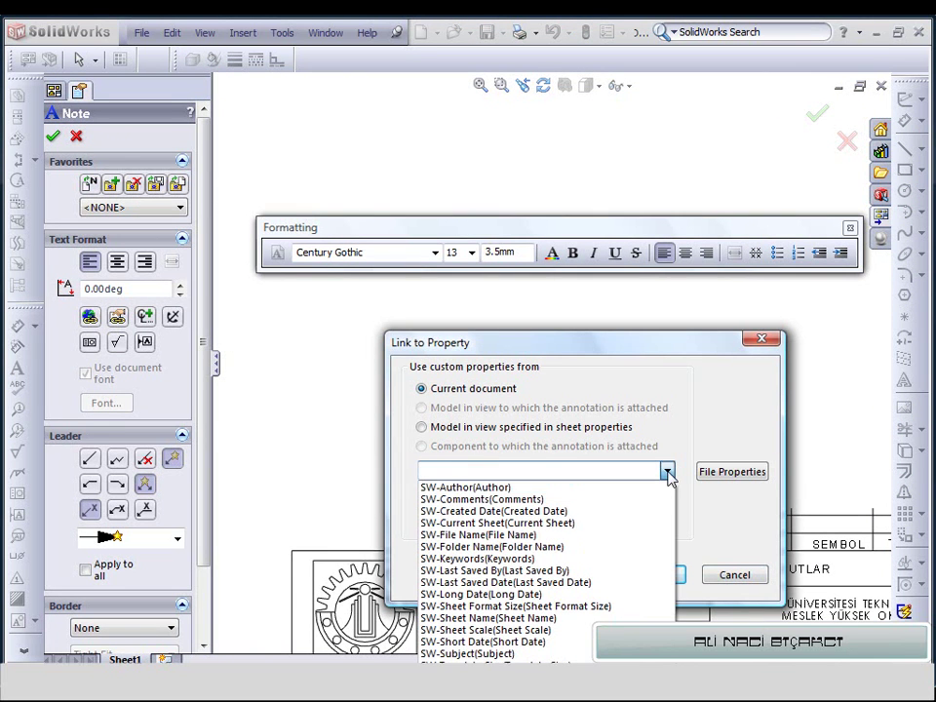
{"action": "left_click", "coordinate": [614, 535]}
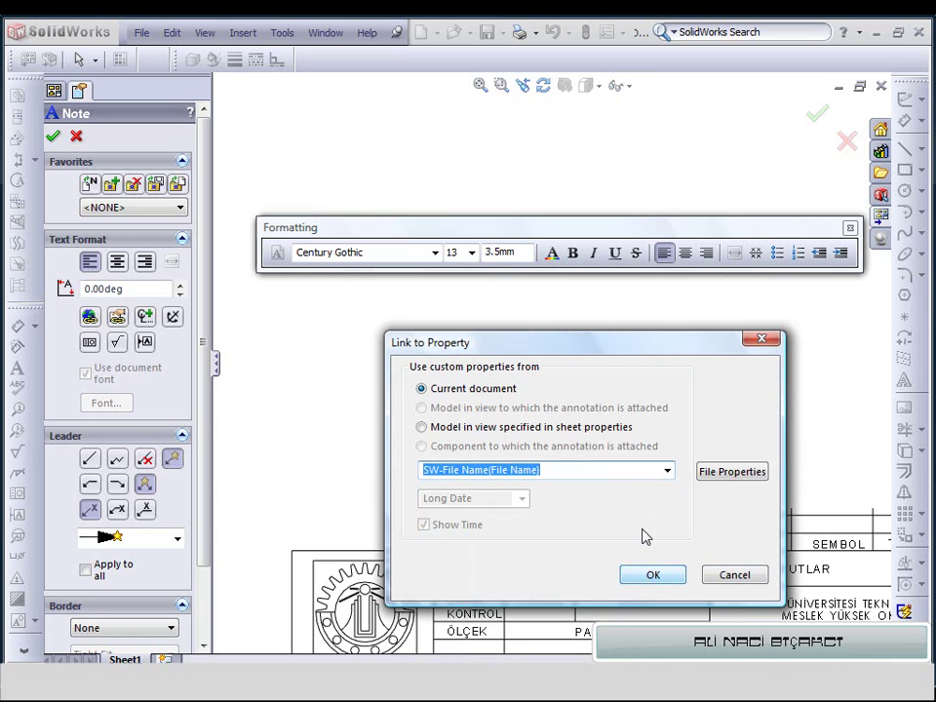
{"action": "left_click_drag", "start_coordinate": [602, 353], "coordinate": [567, 287]}
{"action": "left_click", "coordinate": [618, 509]}
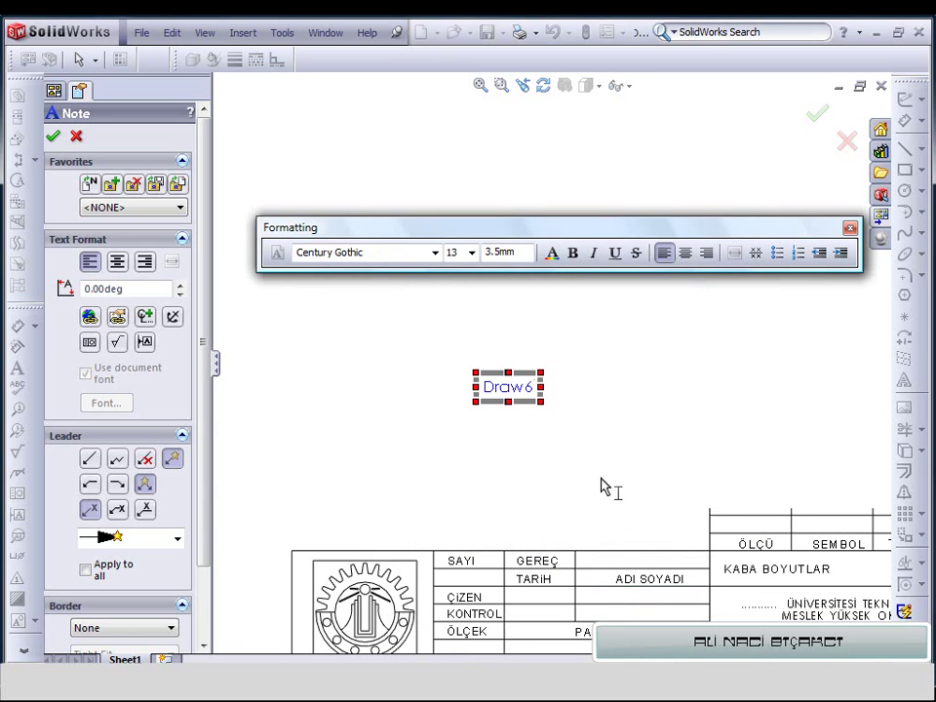
Step: Prefix the note with 'Parça Adı: ' and drag it into the PARÇA ADI cell
{"action": "left_click_drag", "start_coordinate": [472, 386], "coordinate": [373, 386]}
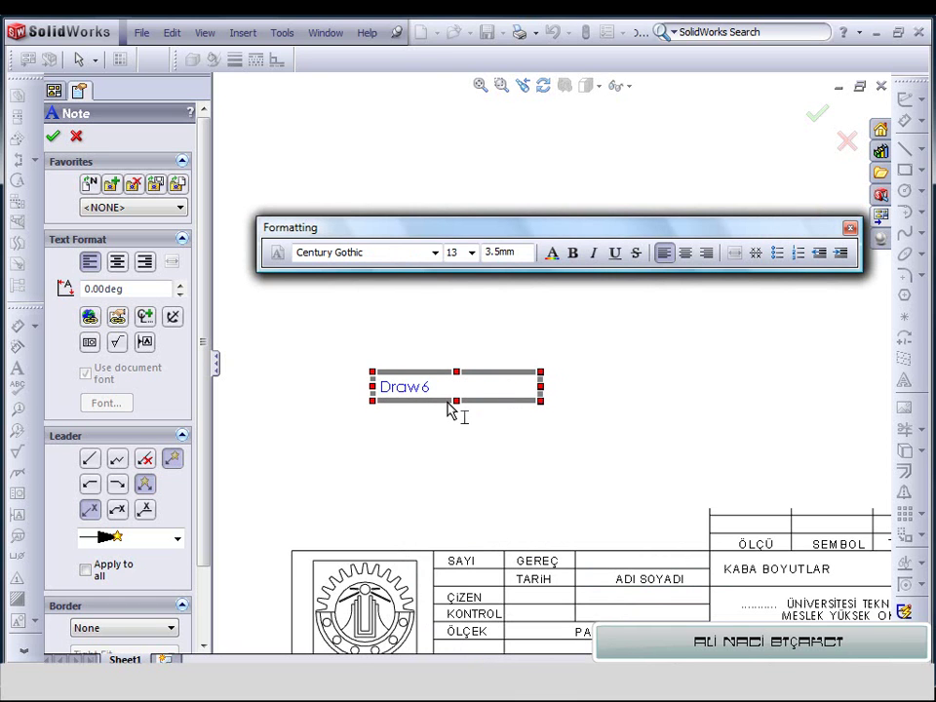
{"action": "type", "text": "A"}
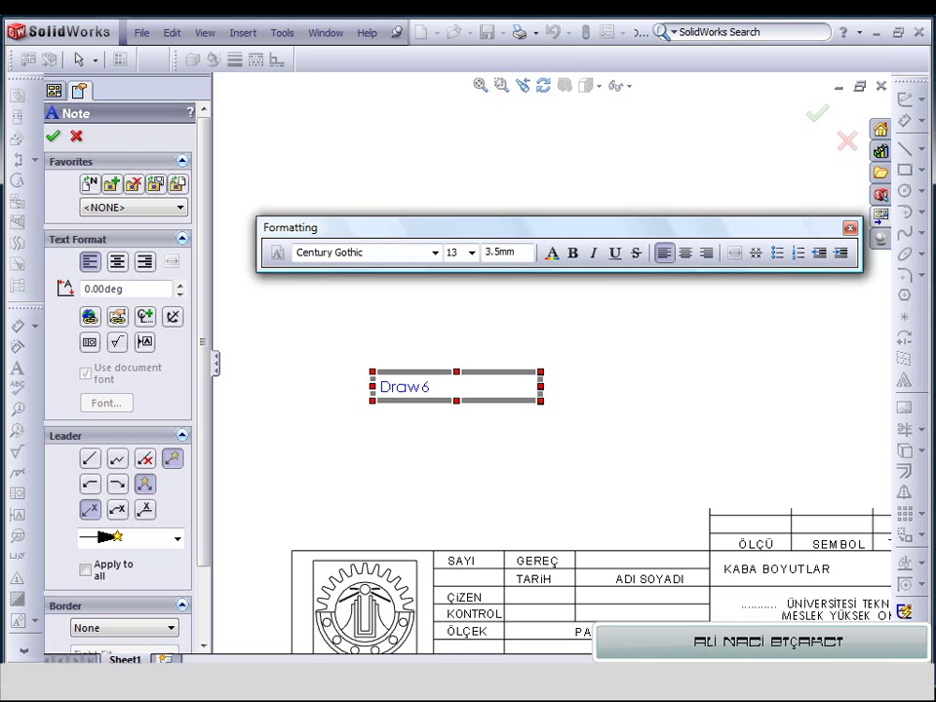
{"action": "type", "text": "ça Adı:"}
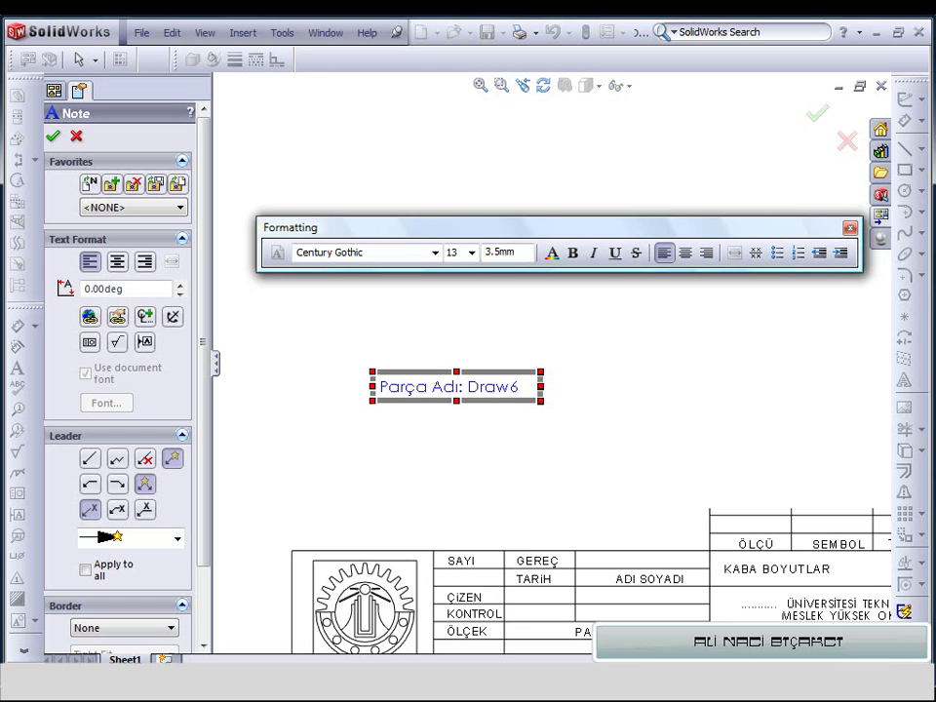
{"action": "left_click", "coordinate": [441, 434]}
{"action": "key", "text": "Escape"}
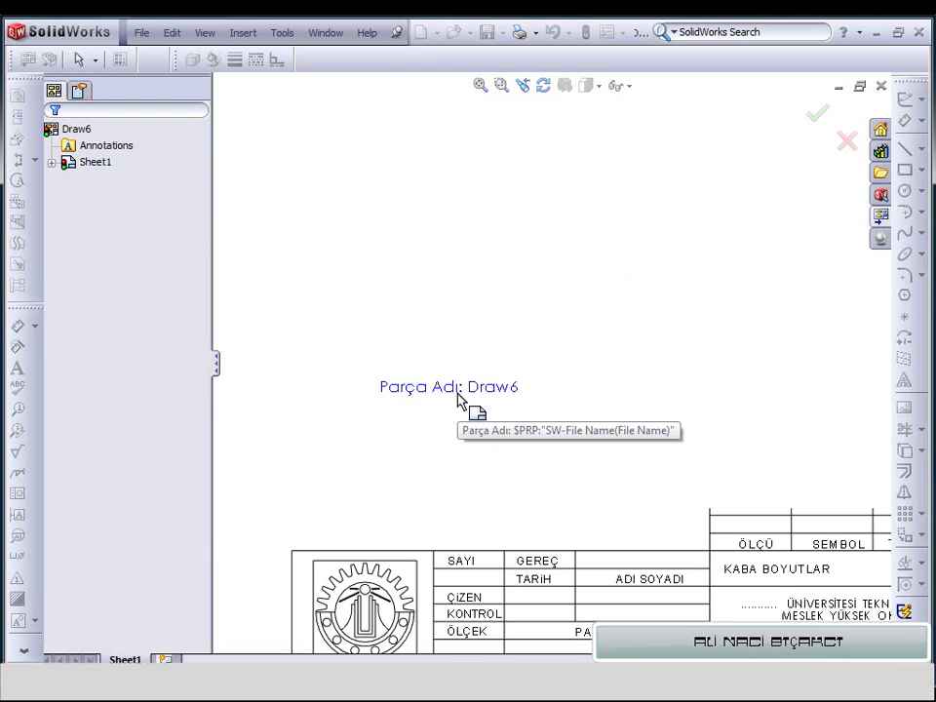
{"action": "scroll", "coordinate": [487, 395], "scroll_direction": "up", "scroll_amount": 2}
{"action": "mouse_move", "coordinate": [488, 395]}
{"action": "left_mouse_down"}
{"action": "mouse_move", "coordinate": [583, 575]}
{"action": "mouse_move", "coordinate": [590, 613]}
{"action": "left_mouse_up"}
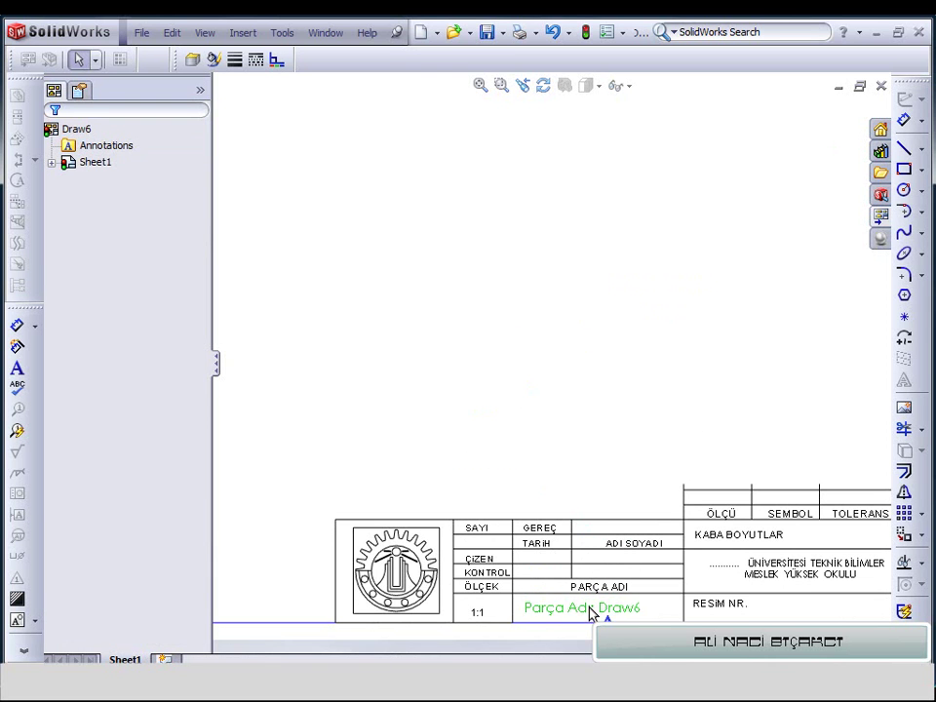
{"action": "left_click", "coordinate": [576, 386]}
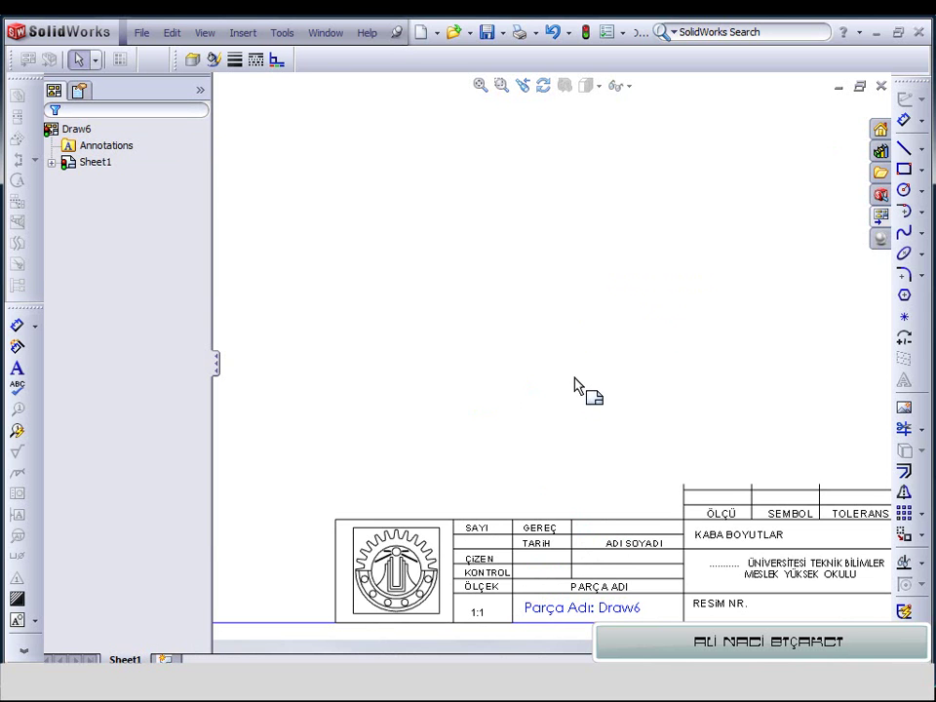
{"action": "scroll", "coordinate": [463, 497], "scroll_direction": "down", "scroll_amount": 2}
{"action": "left_click", "coordinate": [460, 472]}
Step: Replace the fixed 1:1 text with a 3 mm SW-Sheet Scale note in the ÖLÇEK cell
{"action": "key", "text": "Delete"}
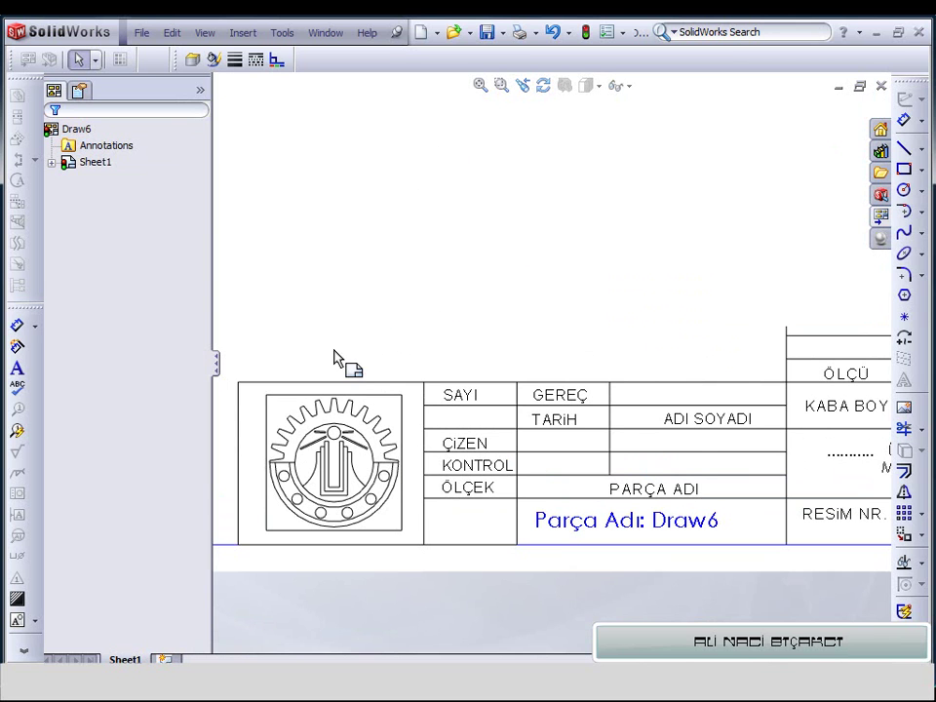
{"action": "left_click", "coordinate": [17, 367]}
{"action": "left_click", "coordinate": [351, 282]}
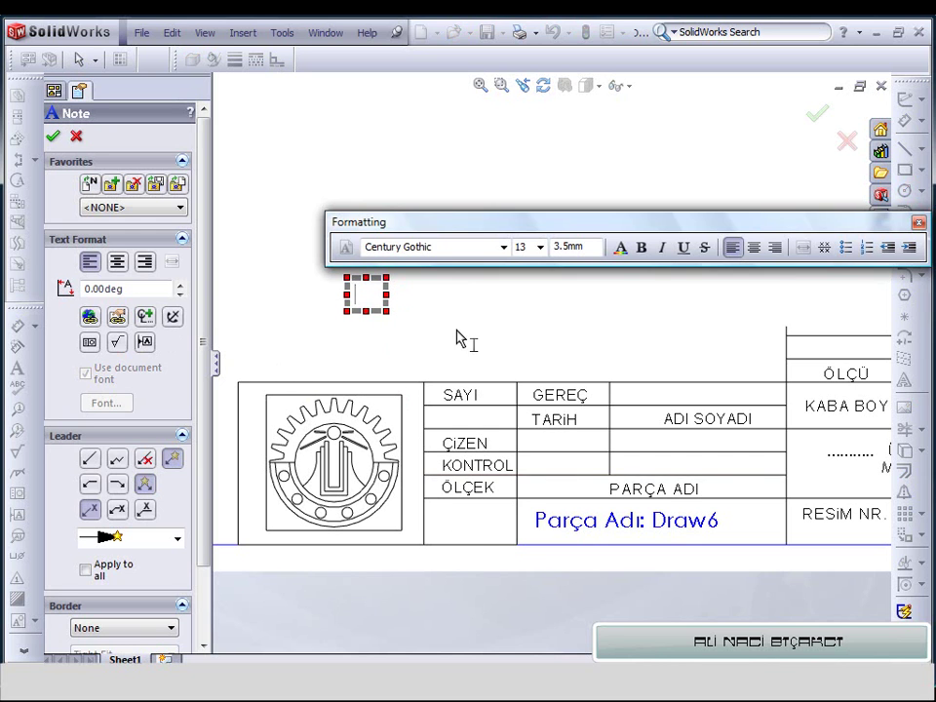
{"action": "left_click", "coordinate": [118, 319]}
{"action": "left_click", "coordinate": [634, 406]}
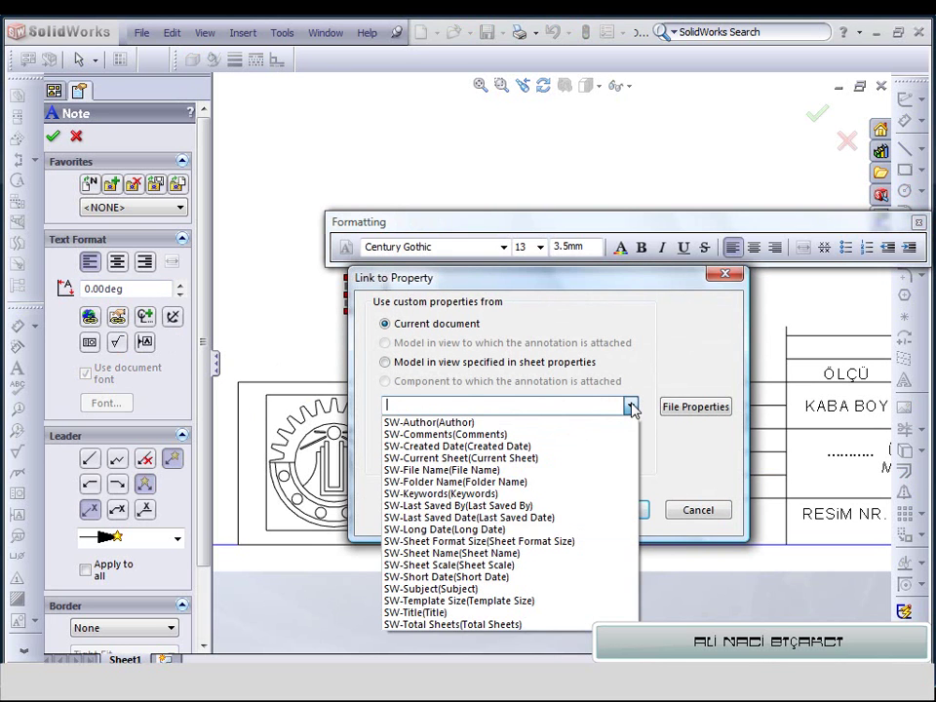
{"action": "left_click", "coordinate": [527, 565]}
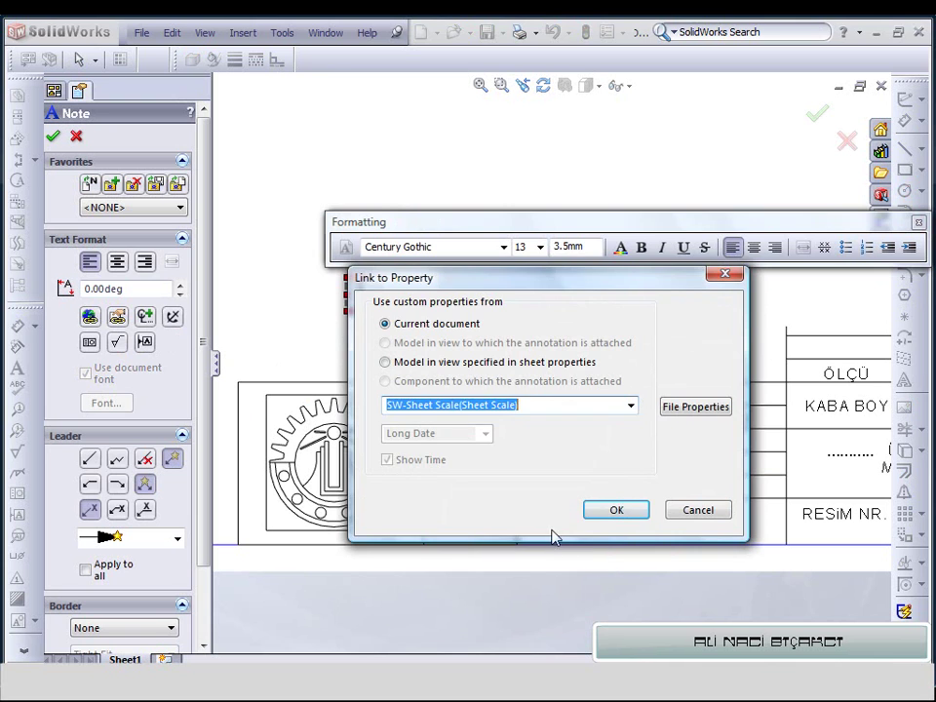
{"action": "left_click", "coordinate": [621, 510]}
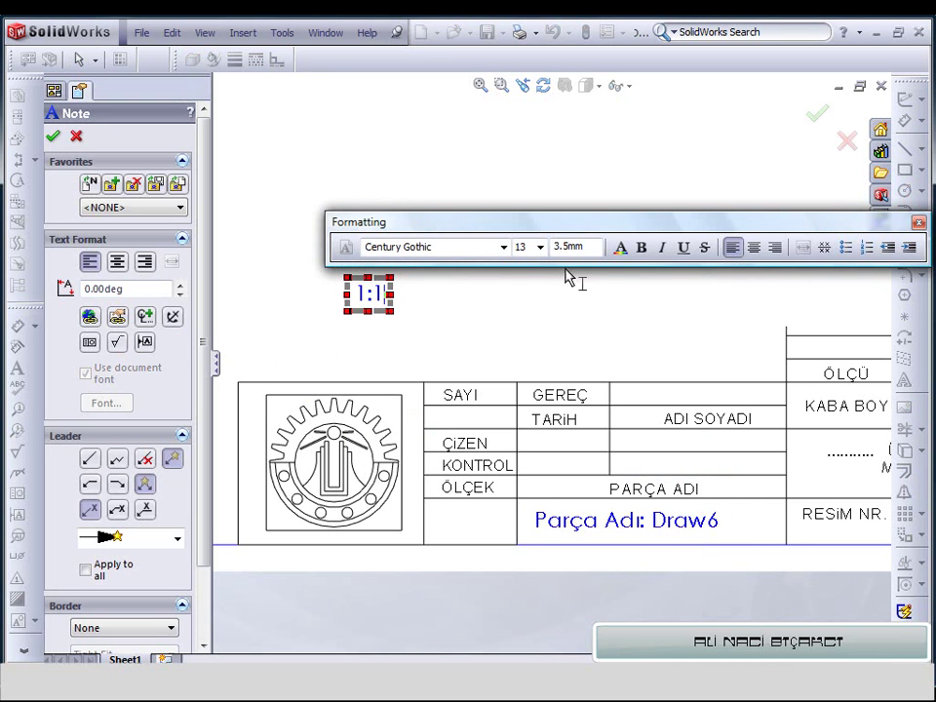
{"action": "double_click", "coordinate": [386, 295]}
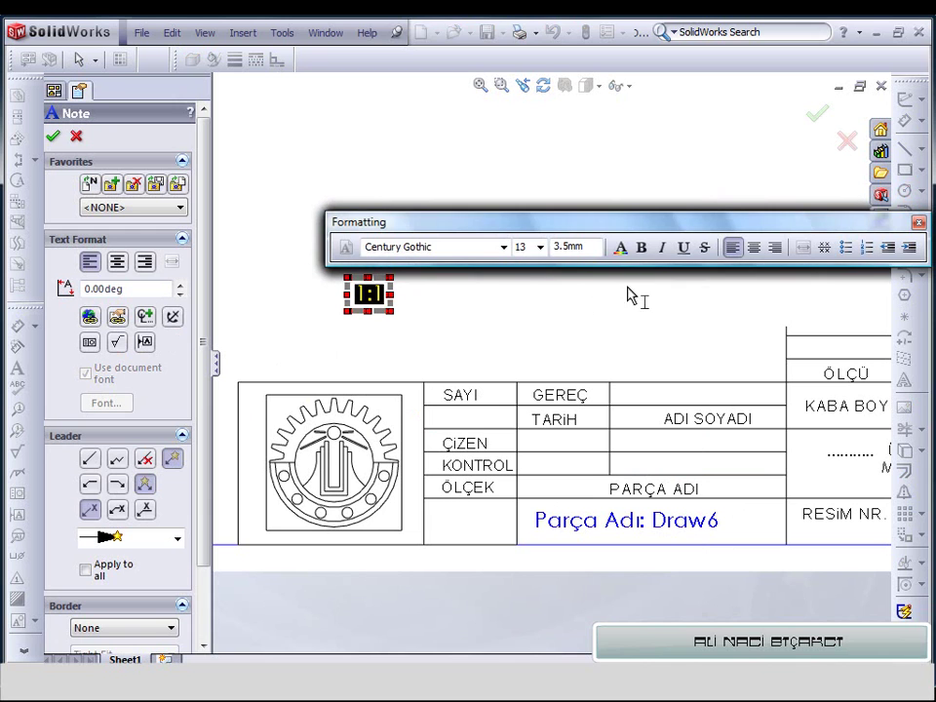
{"action": "left_click_drag", "start_coordinate": [587, 247], "coordinate": [505, 249]}
{"action": "type", "text": "3"}
{"action": "key", "text": "Return"}
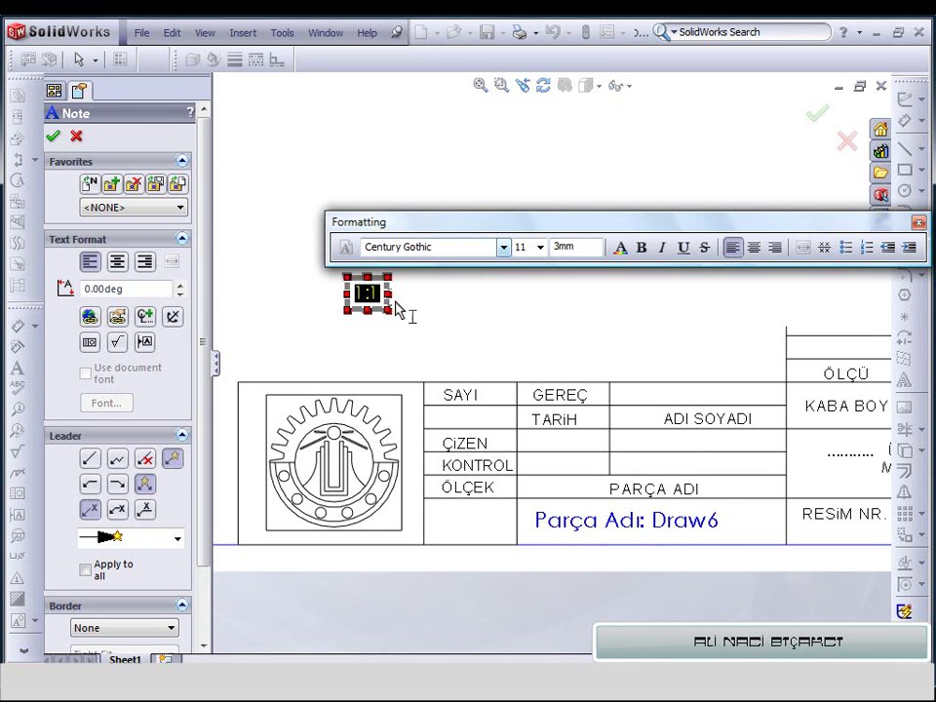
{"action": "left_click", "coordinate": [414, 308]}
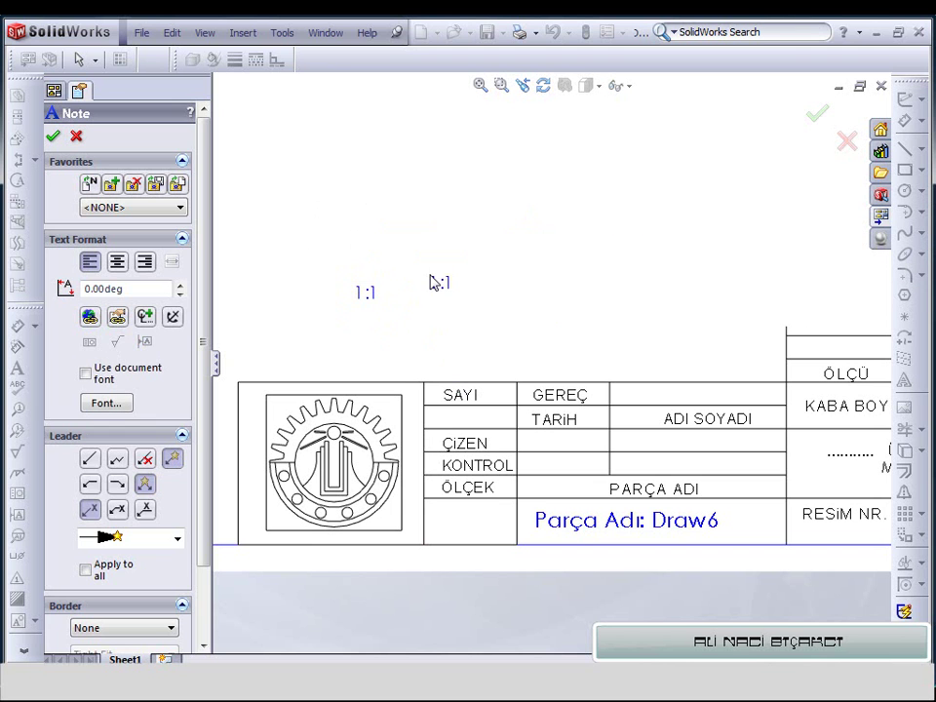
{"action": "key", "text": "Escape"}
{"action": "mouse_move", "coordinate": [372, 310]}
{"action": "left_mouse_down"}
{"action": "mouse_move", "coordinate": [476, 541]}
{"action": "mouse_move", "coordinate": [469, 526]}
{"action": "left_mouse_up"}
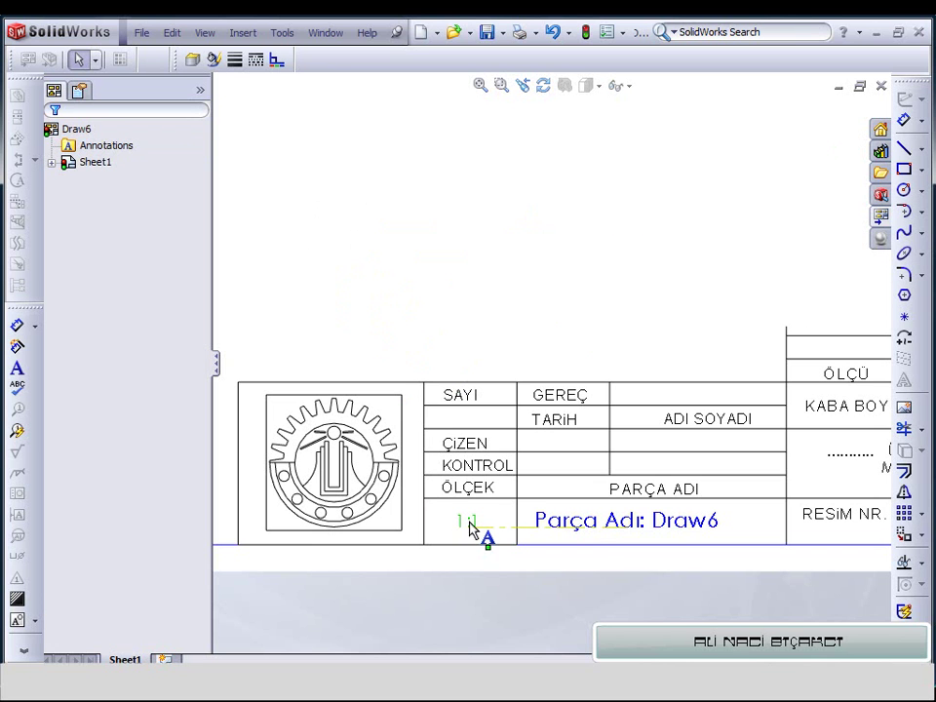
Step: Set the Parça Adı note's text height to 3 mm
{"action": "double_click", "coordinate": [583, 527]}
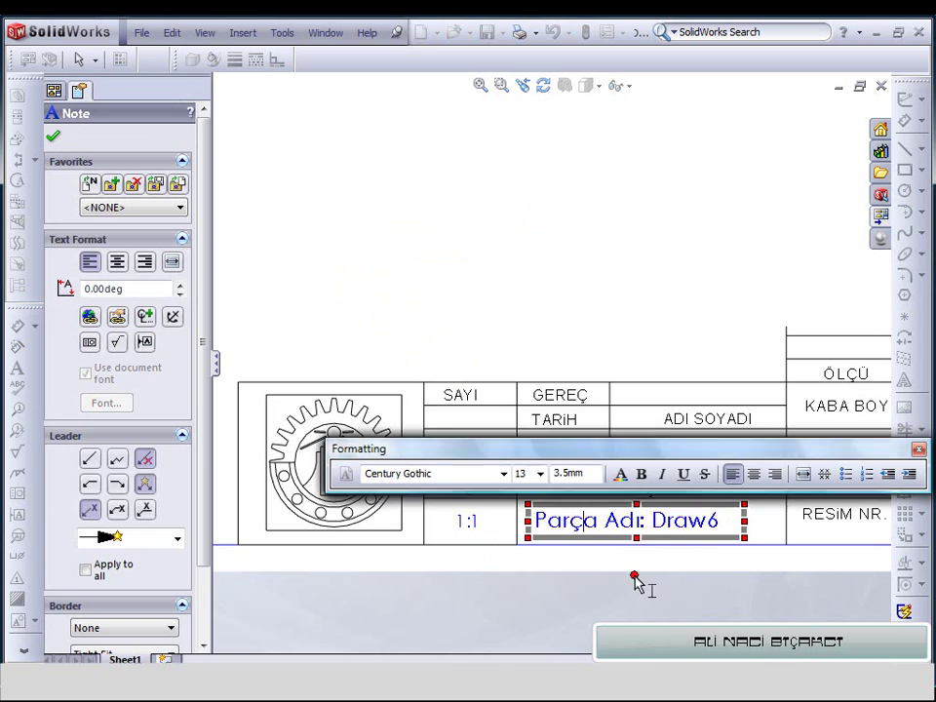
{"action": "left_click", "coordinate": [634, 578]}
{"action": "left_click", "coordinate": [636, 533]}
{"action": "double_click", "coordinate": [637, 533]}
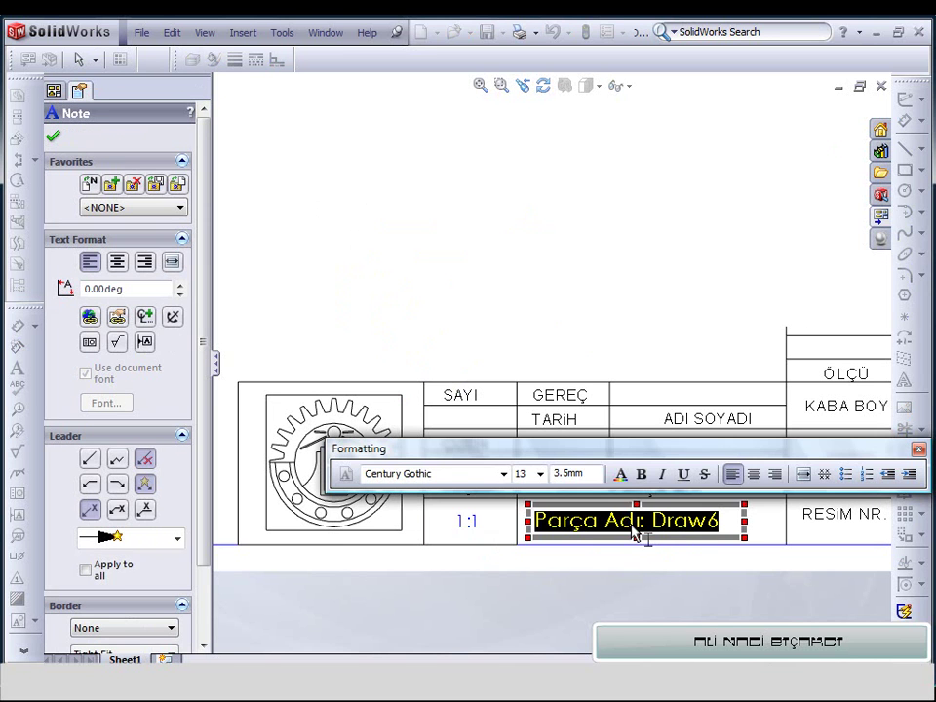
{"action": "left_click", "coordinate": [476, 473]}
{"action": "type", "text": "3"}
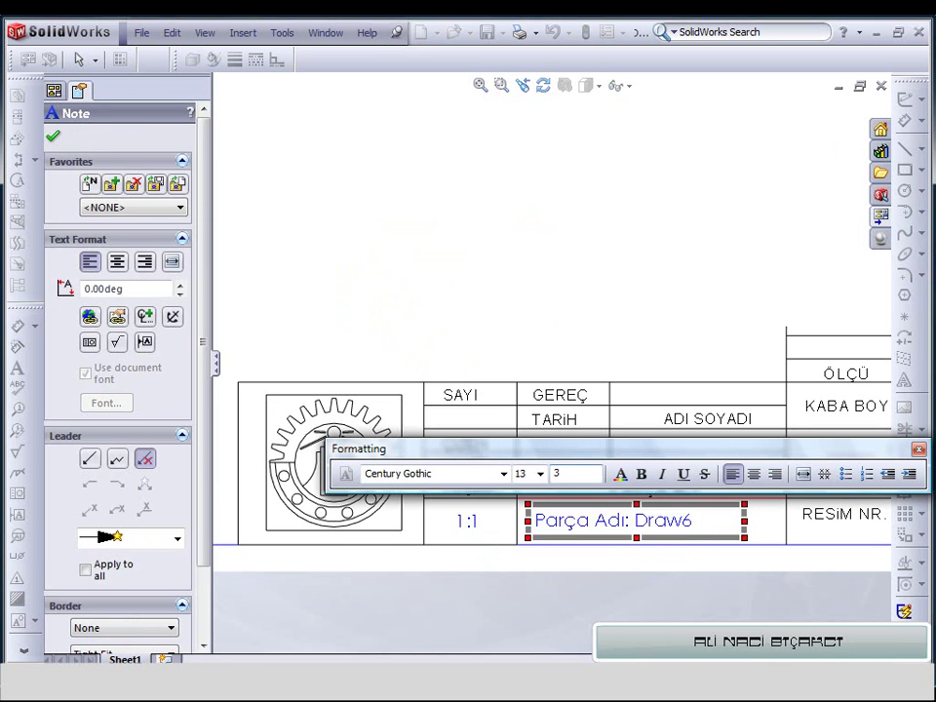
{"action": "key", "text": "Return"}
{"action": "left_click", "coordinate": [517, 272]}
{"action": "mouse_move", "coordinate": [524, 276]}
{"action": "middle_mouse_down"}
{"action": "mouse_move", "coordinate": [393, 261]}
{"action": "mouse_move", "coordinate": [452, 289]}
{"action": "middle_mouse_up"}
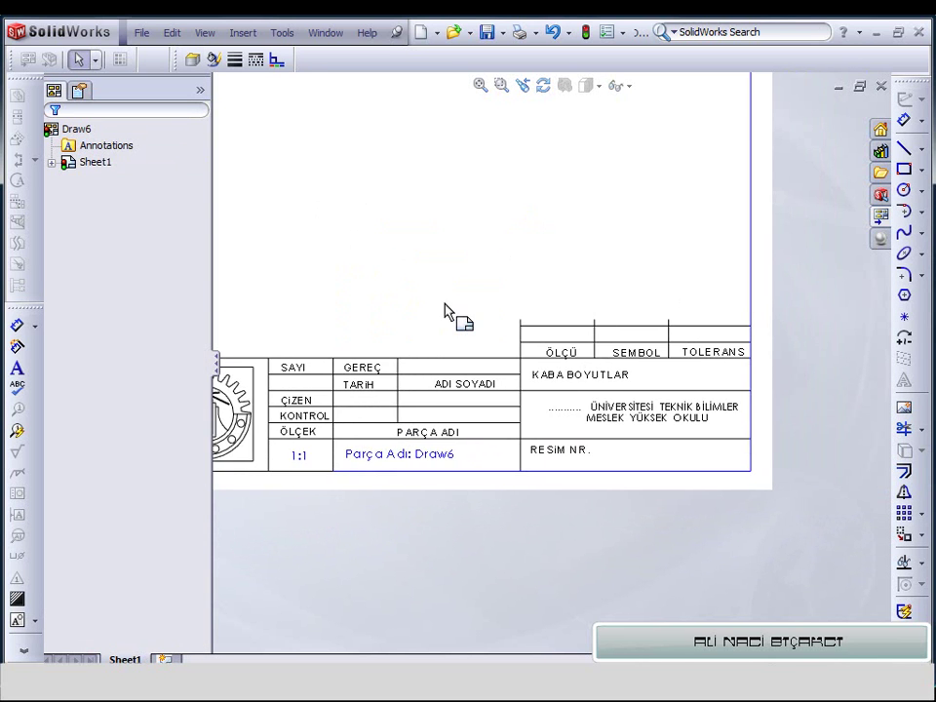
Step: Abandon an empty trial note and open the File menu
{"action": "left_click", "coordinate": [452, 313]}
{"action": "left_click", "coordinate": [17, 368]}
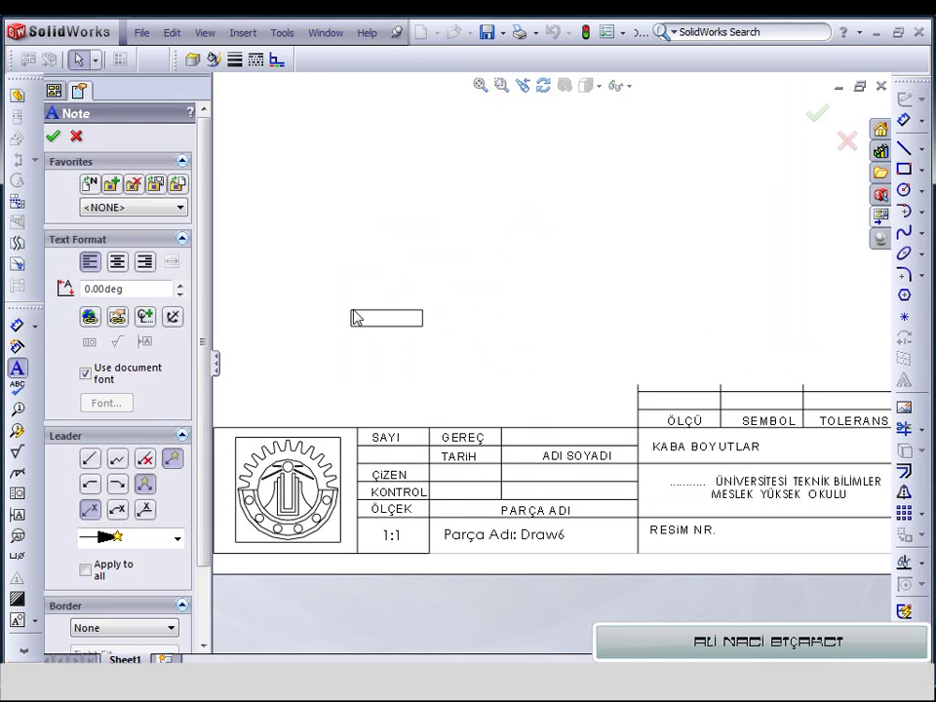
{"action": "left_click", "coordinate": [375, 314]}
{"action": "left_click", "coordinate": [395, 370]}
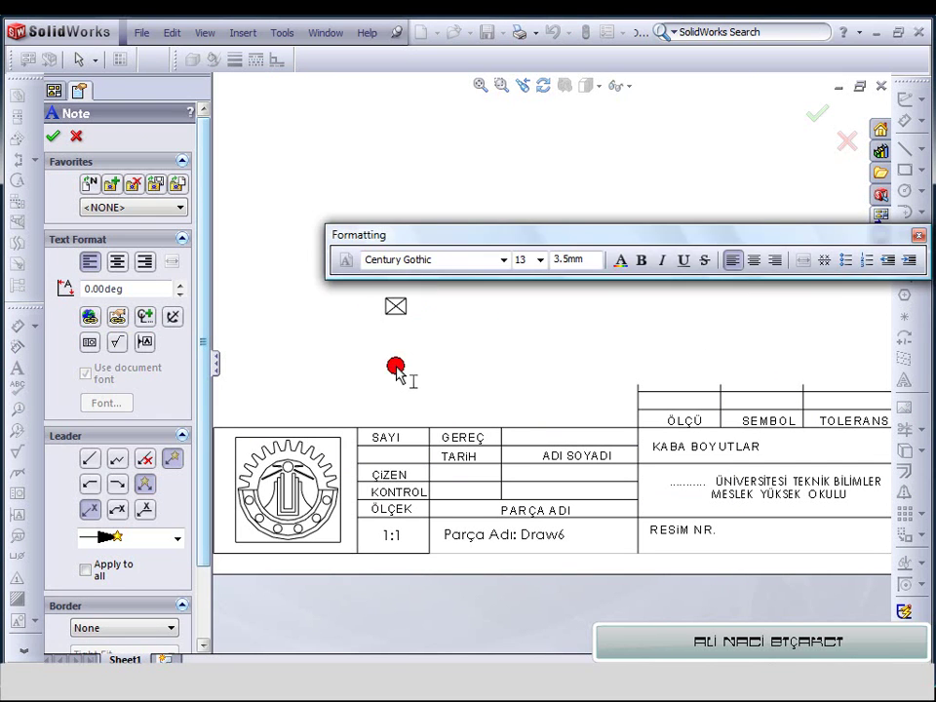
{"action": "key", "text": "Escape"}
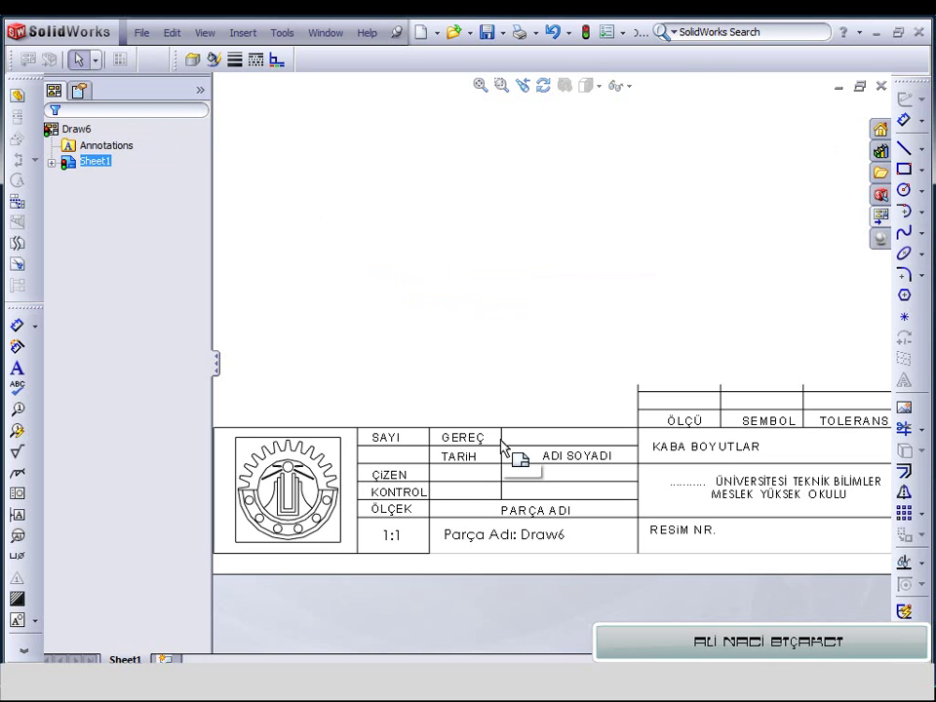
{"action": "right_click", "coordinate": [484, 324]}
{"action": "left_click", "coordinate": [446, 319]}
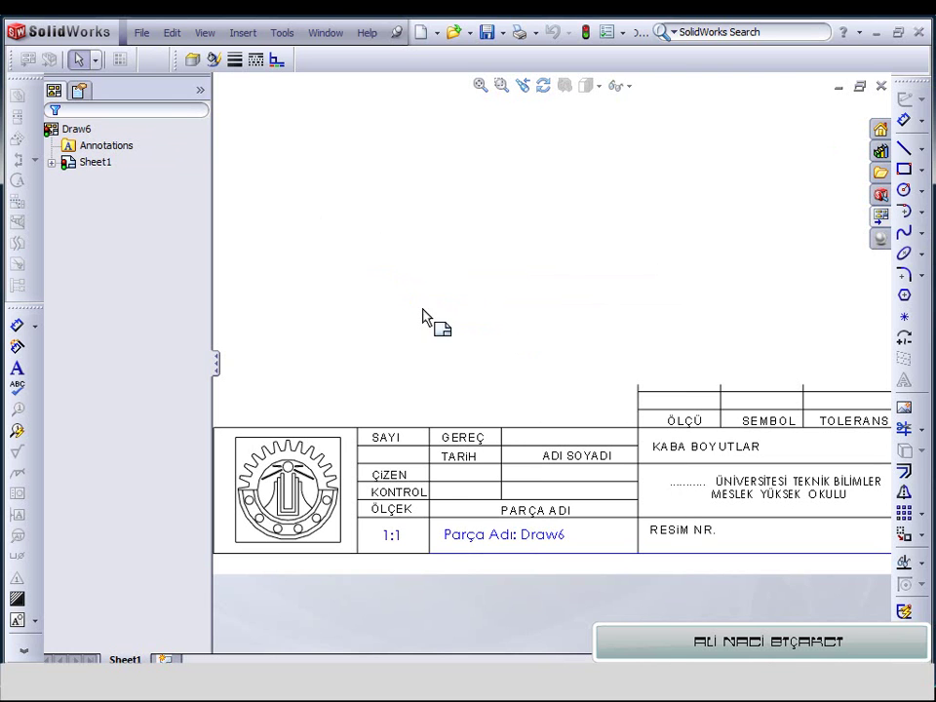
{"action": "left_click", "coordinate": [141, 32]}
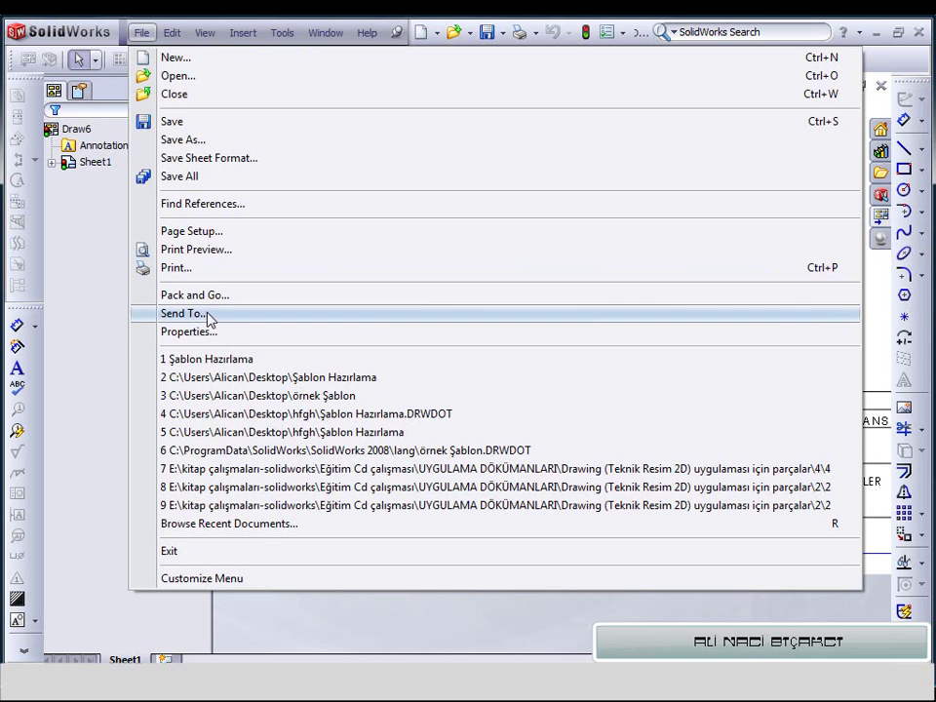
Step: Enter the author's full name and the comment 'Şablon Hazırlama' in the drawing's Summary Information
{"action": "left_click", "coordinate": [195, 332]}
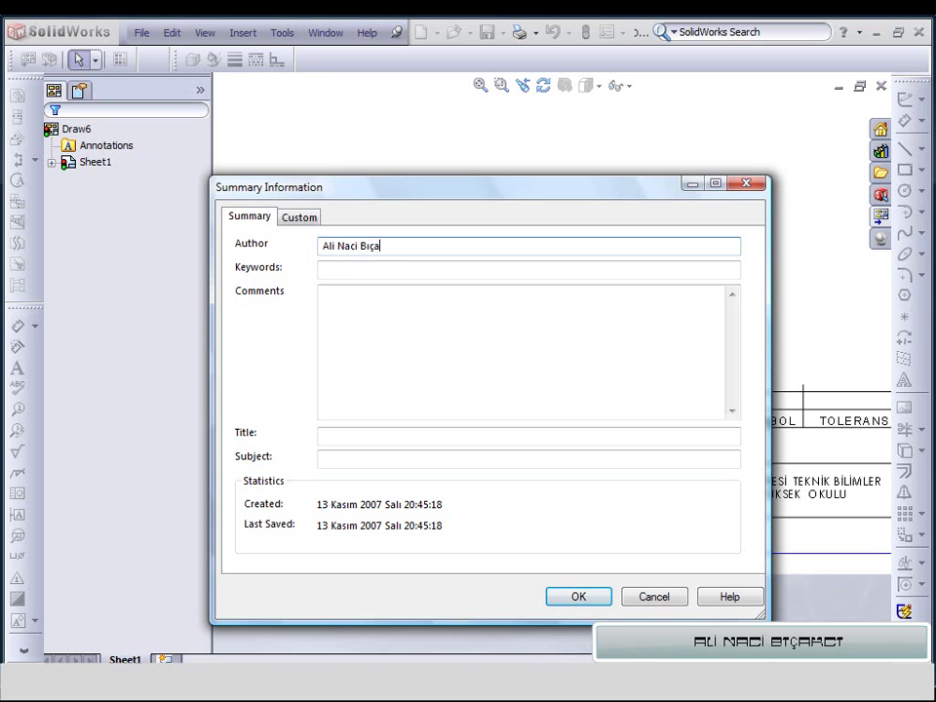
{"action": "left_click", "coordinate": [355, 315]}
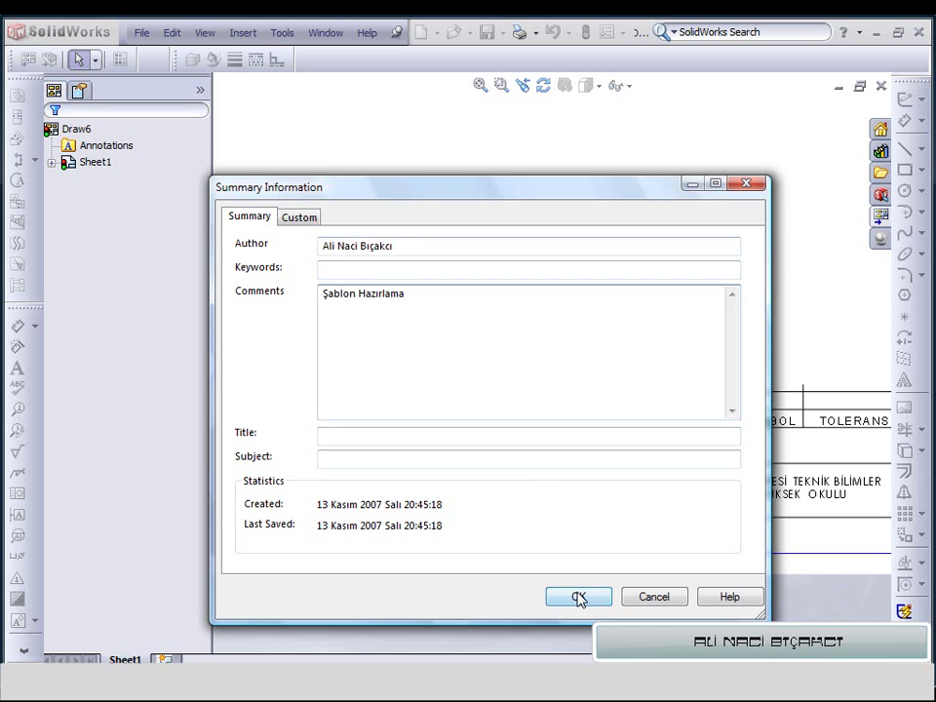
{"action": "left_click", "coordinate": [577, 599]}
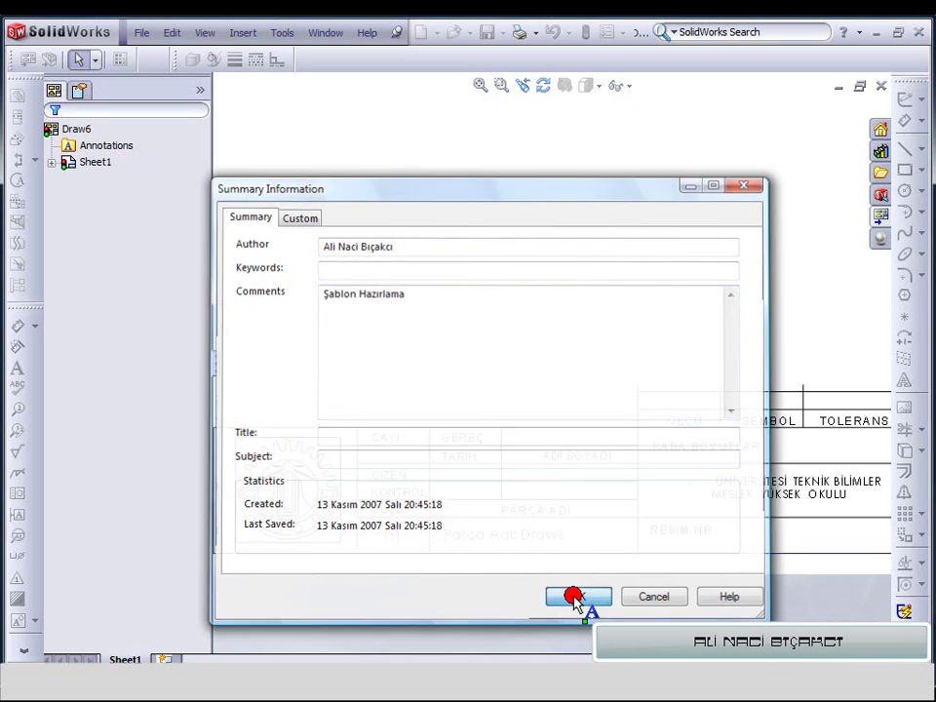
Step: Delete the stray name note from the sheet
{"action": "left_click", "coordinate": [292, 151]}
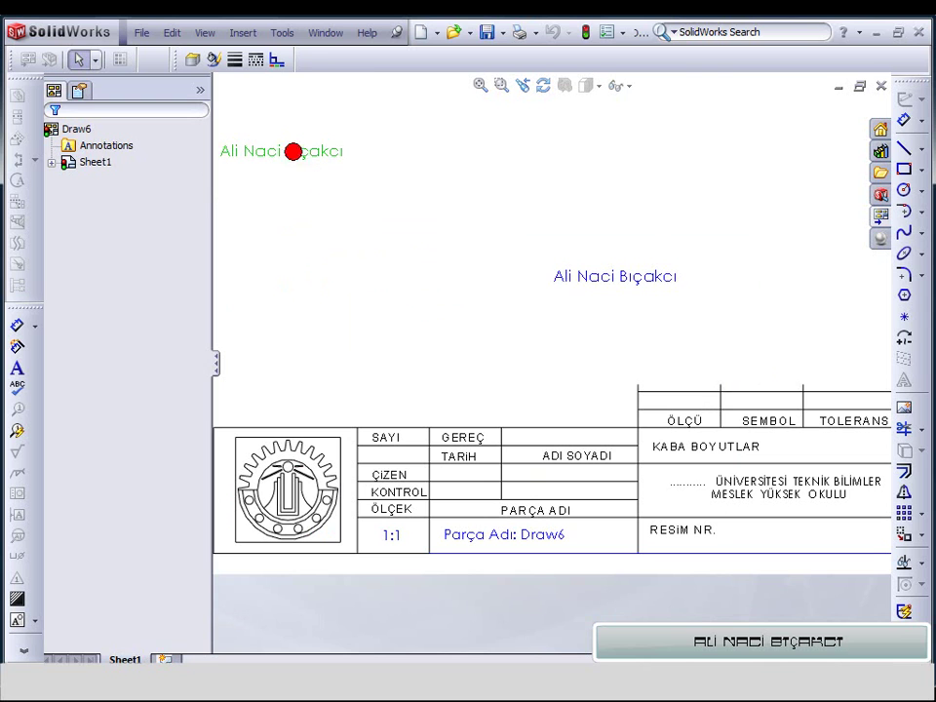
{"action": "left_click_drag", "start_coordinate": [304, 163], "coordinate": [508, 272]}
{"action": "key", "text": "Delete"}
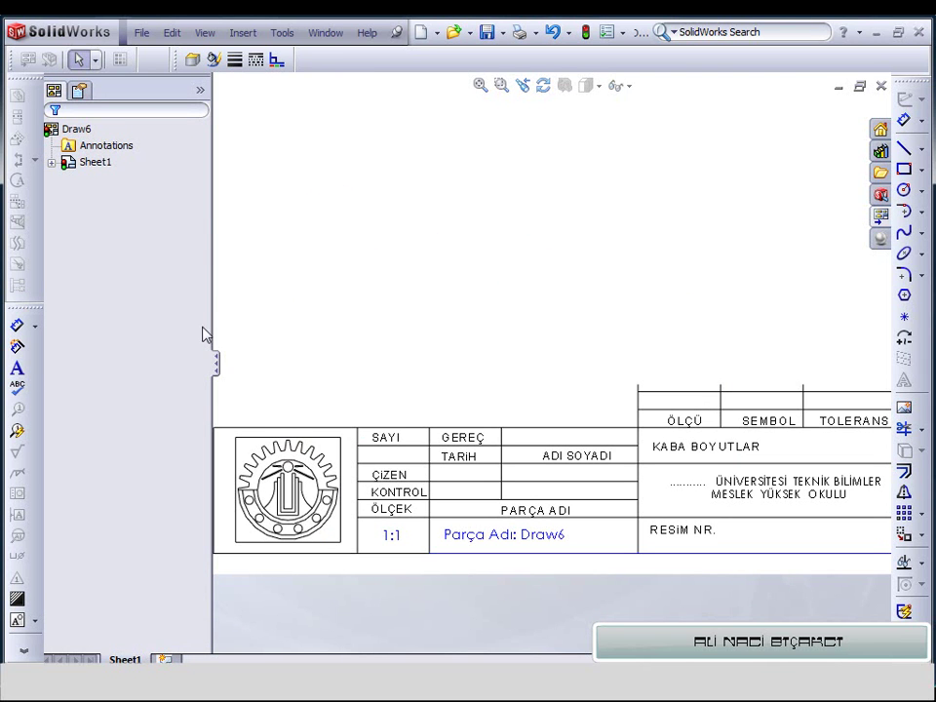
Step: Insert a new note linked to the SW-Author property
{"action": "left_click", "coordinate": [17, 369]}
{"action": "left_click", "coordinate": [325, 246]}
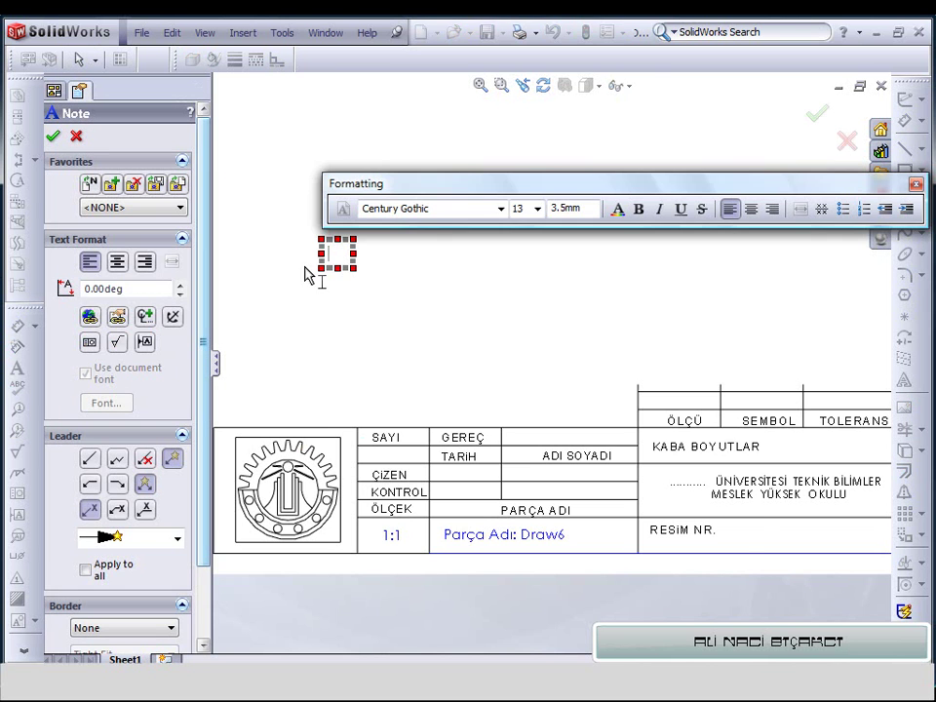
{"action": "left_click", "coordinate": [117, 316]}
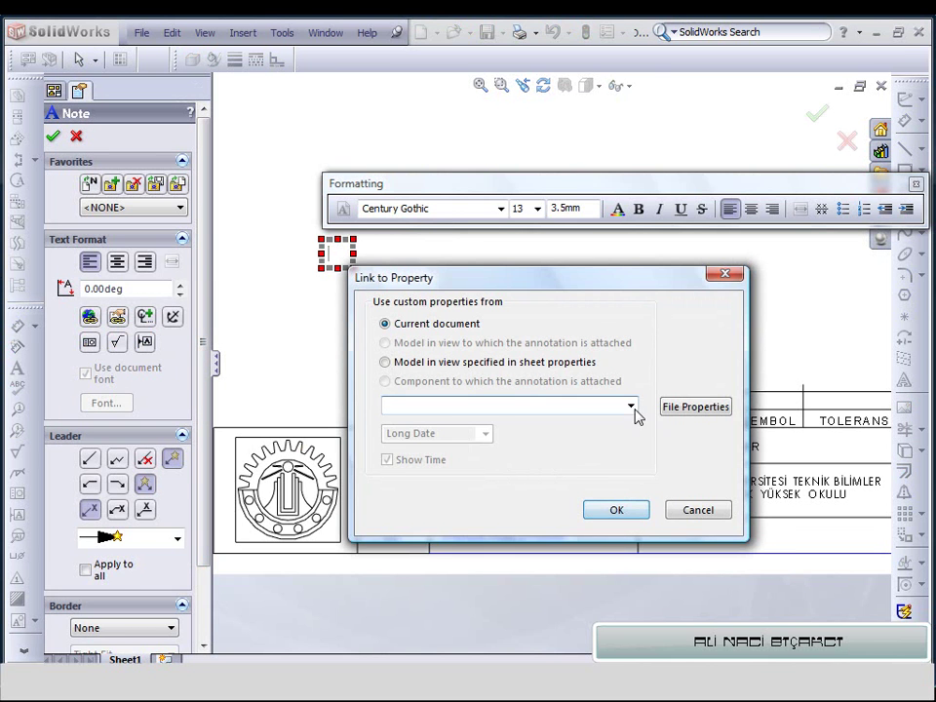
{"action": "left_click", "coordinate": [631, 406]}
{"action": "left_click", "coordinate": [470, 421]}
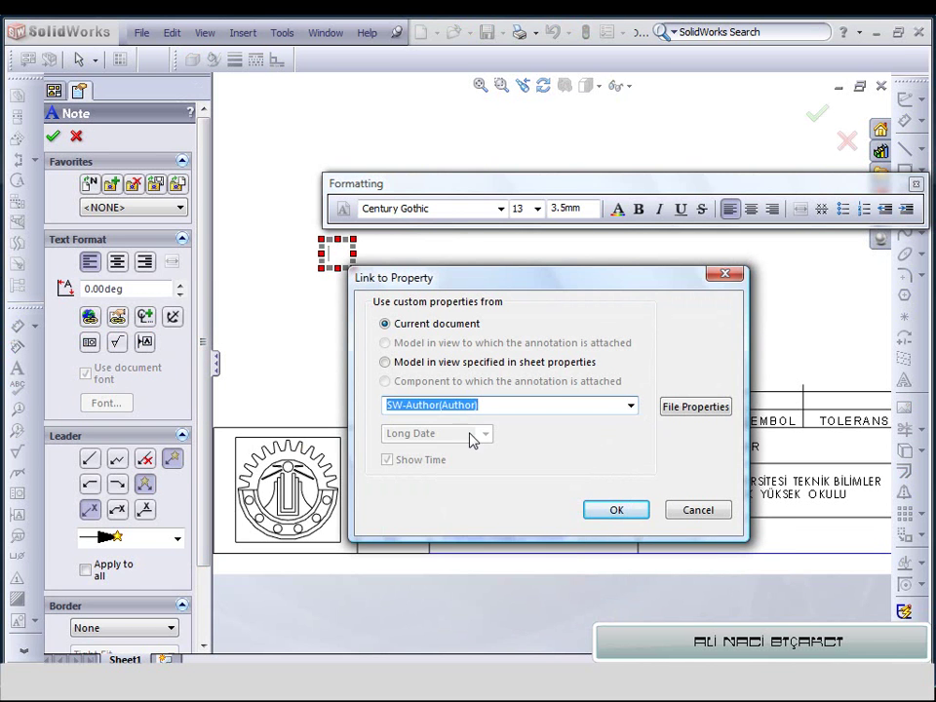
{"action": "left_click", "coordinate": [609, 512]}
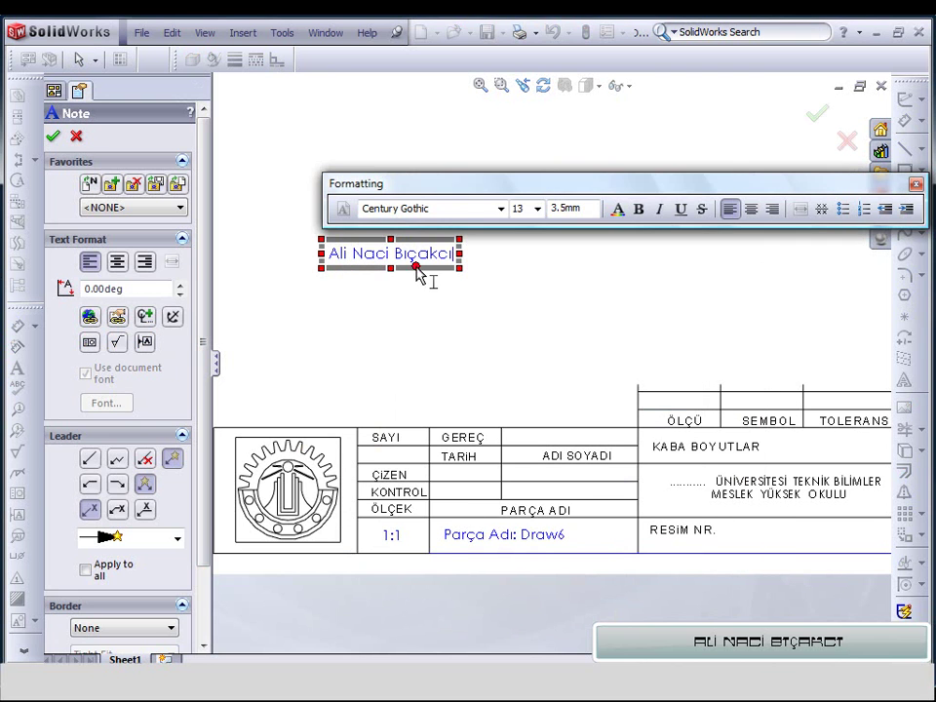
Step: Set the author note's text height to 3mm and move it into the ÇİZEN row
{"action": "double_click", "coordinate": [435, 274]}
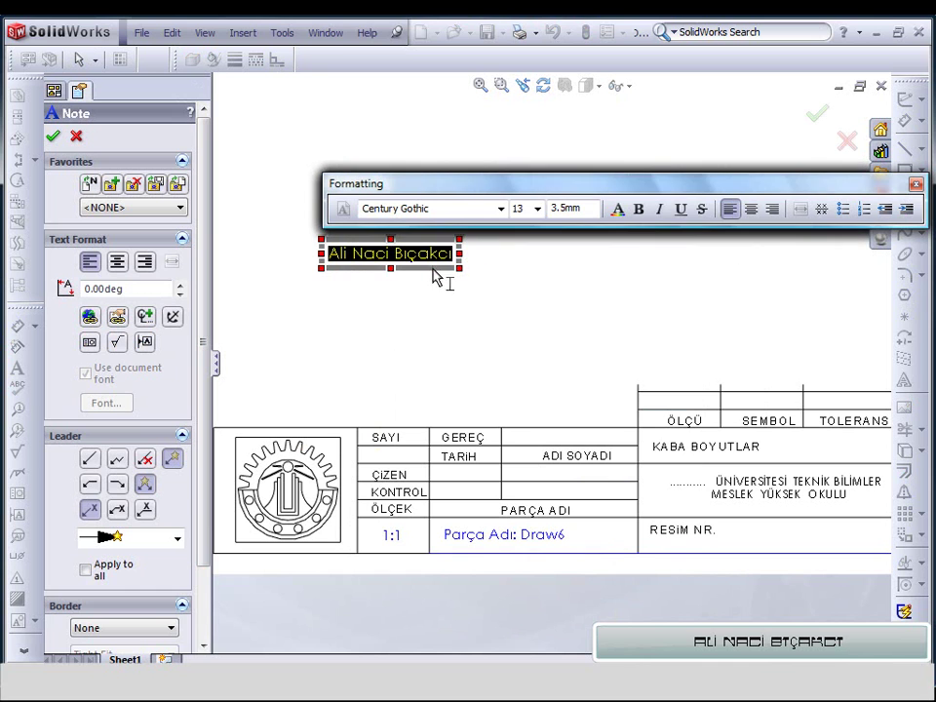
{"action": "left_click", "coordinate": [565, 208]}
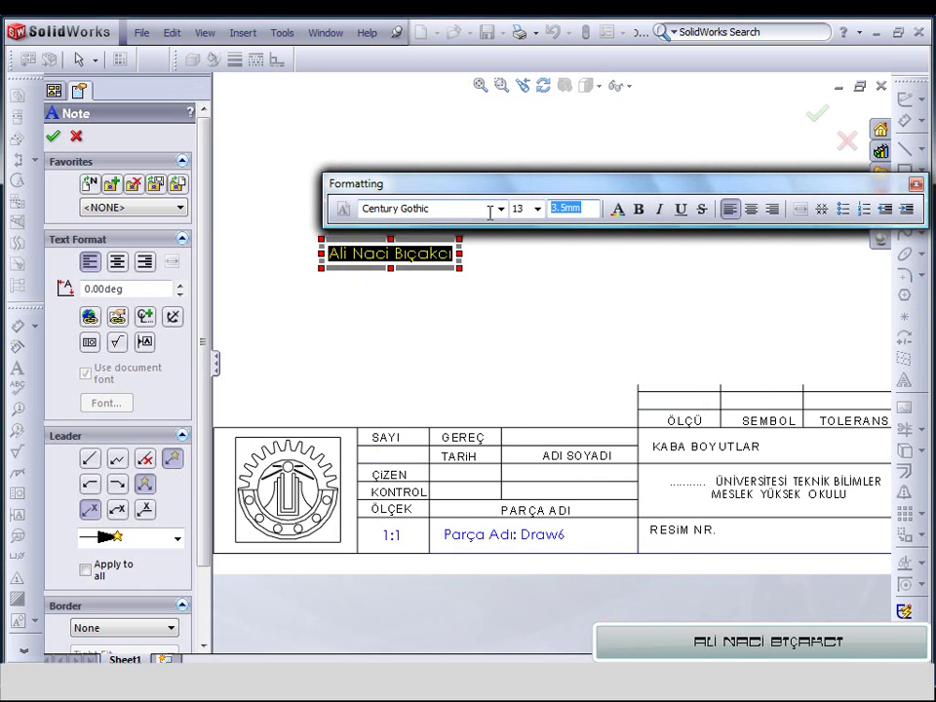
{"action": "type", "text": "3"}
{"action": "key", "text": "Return"}
{"action": "left_click", "coordinate": [417, 276]}
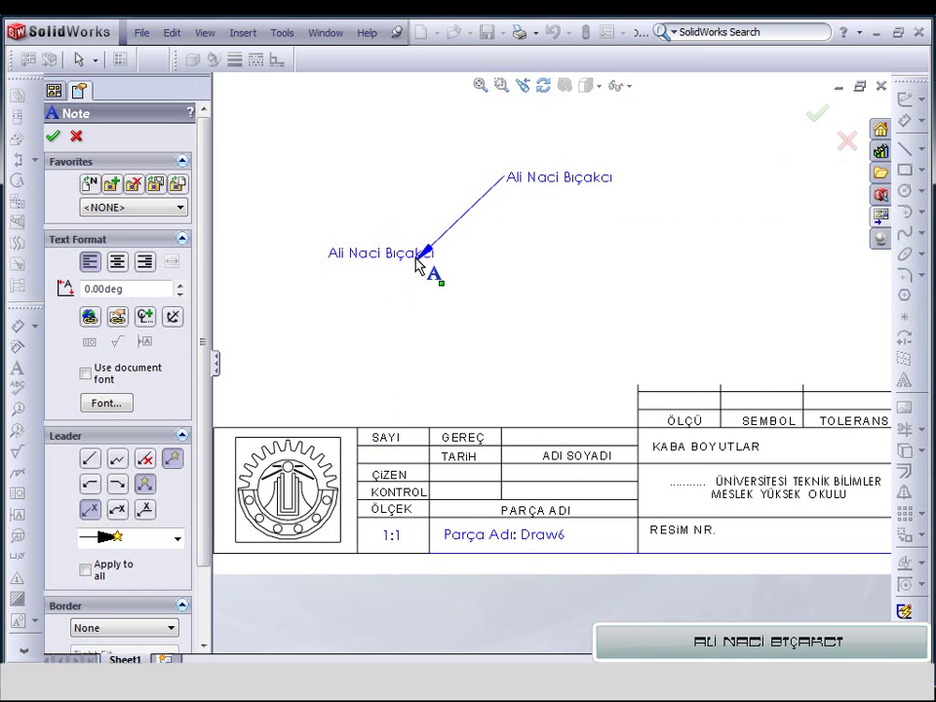
{"action": "key", "text": "Escape"}
{"action": "left_click_drag", "start_coordinate": [423, 263], "coordinate": [603, 483]}
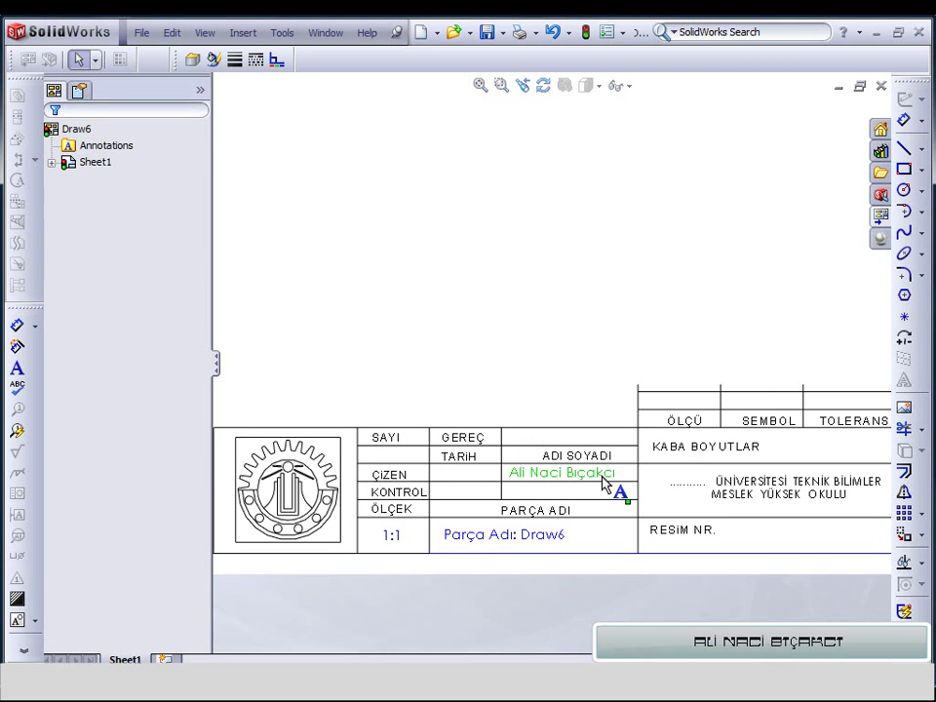
{"action": "left_click", "coordinate": [528, 255]}
{"action": "middle_click_drag", "start_coordinate": [597, 287], "coordinate": [498, 268]}
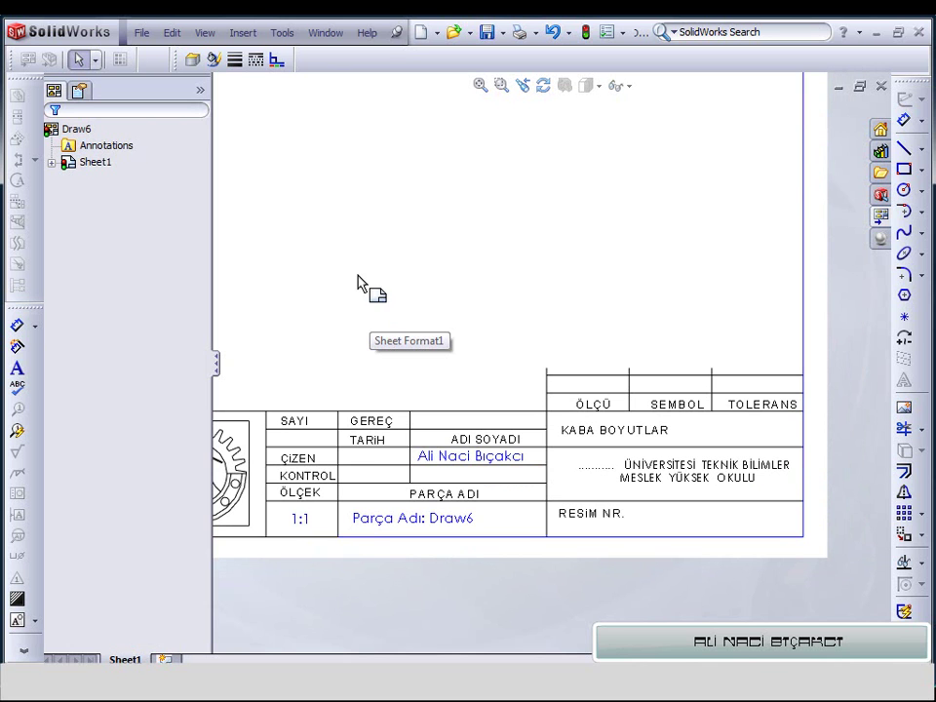
Step: Insert a note linked to the SW-Comments property, showing 'Şablon Hazırlama'
{"action": "left_click", "coordinate": [16, 368]}
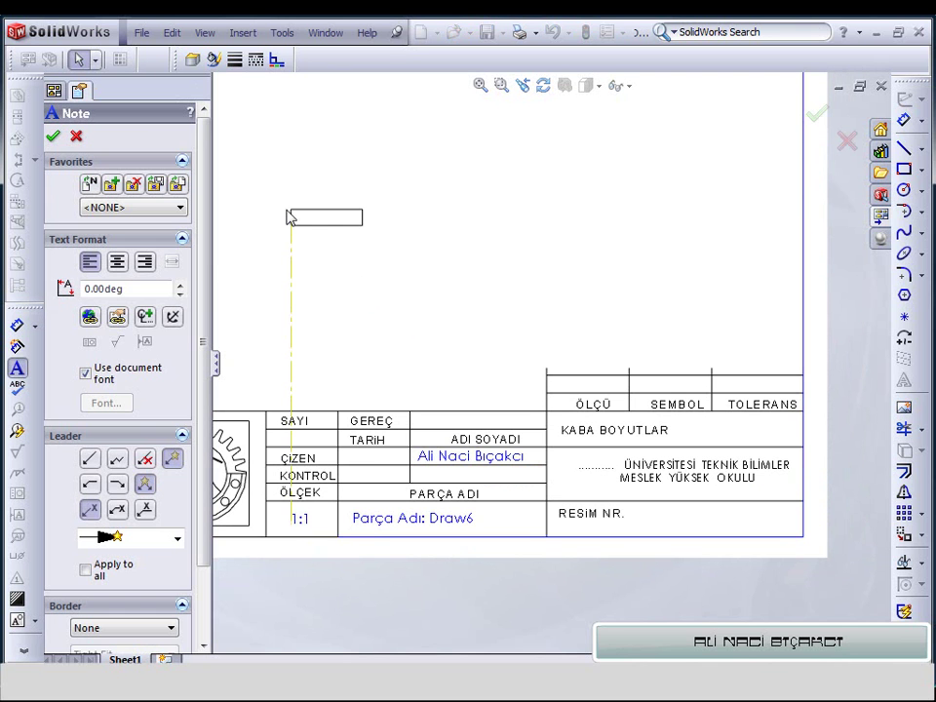
{"action": "left_click", "coordinate": [117, 316]}
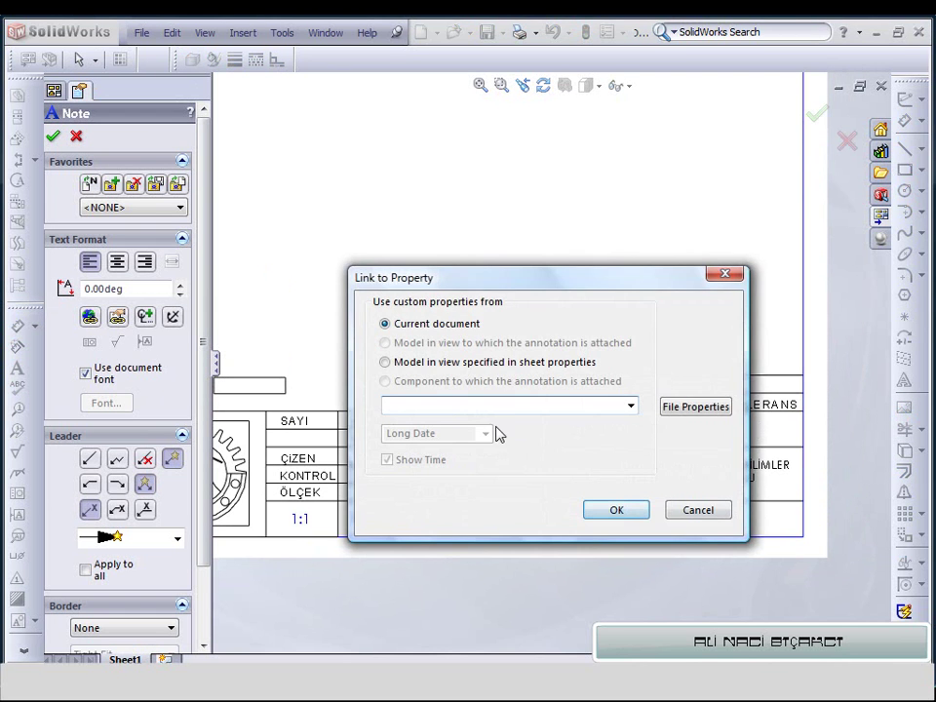
{"action": "left_click", "coordinate": [630, 407]}
{"action": "left_click", "coordinate": [566, 431]}
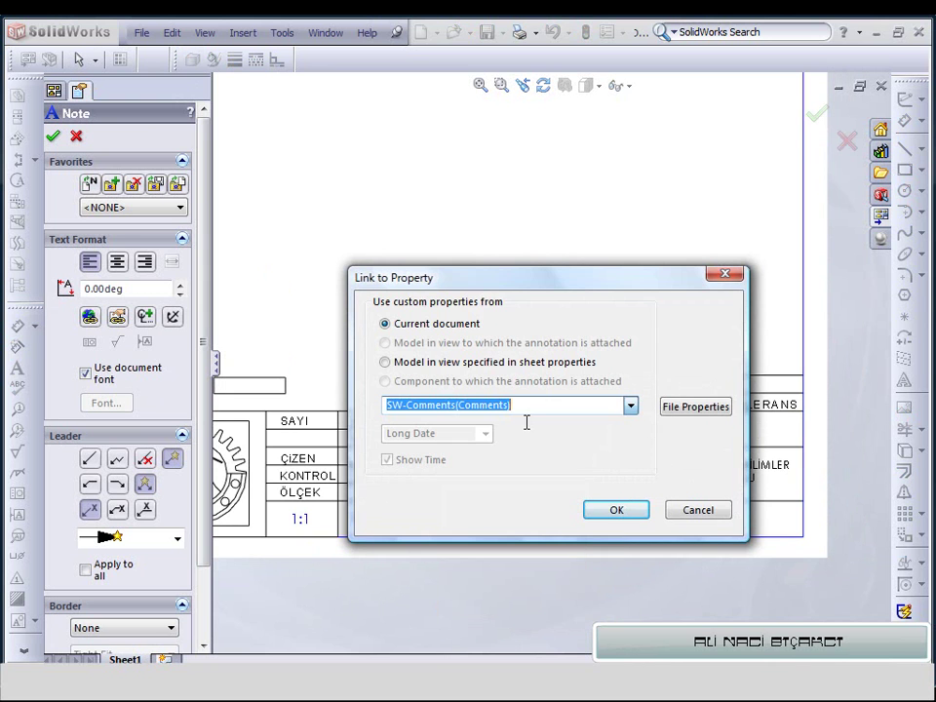
{"action": "left_click", "coordinate": [601, 514]}
{"action": "left_click", "coordinate": [443, 261]}
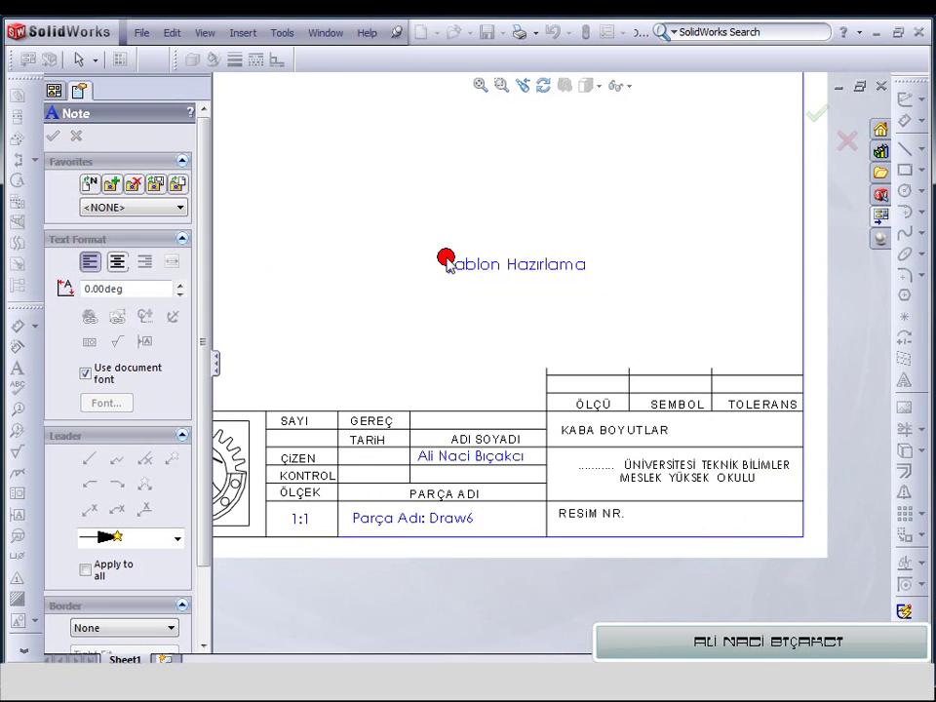
{"action": "key", "text": "Escape"}
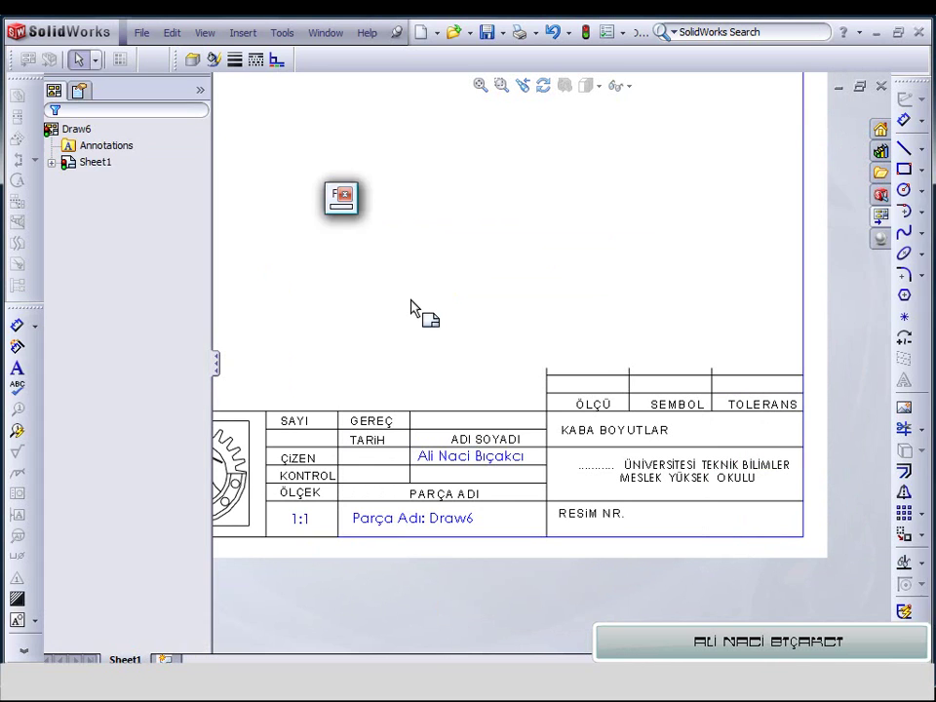
Step: Add another Comments-linked note and place it just above the title block's right side
{"action": "left_click", "coordinate": [17, 368]}
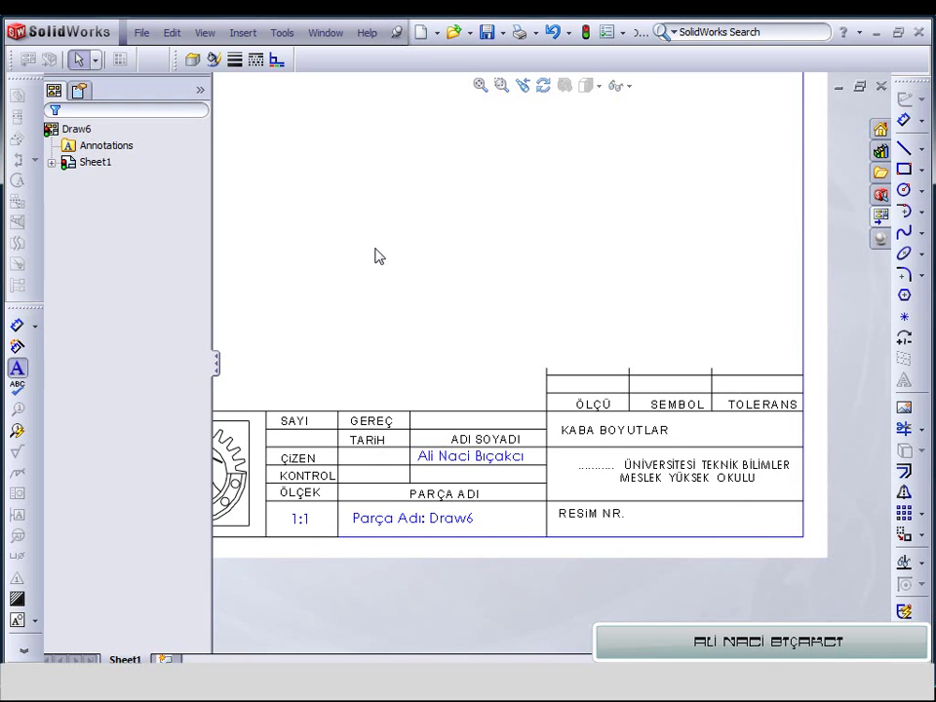
{"action": "left_click", "coordinate": [368, 243]}
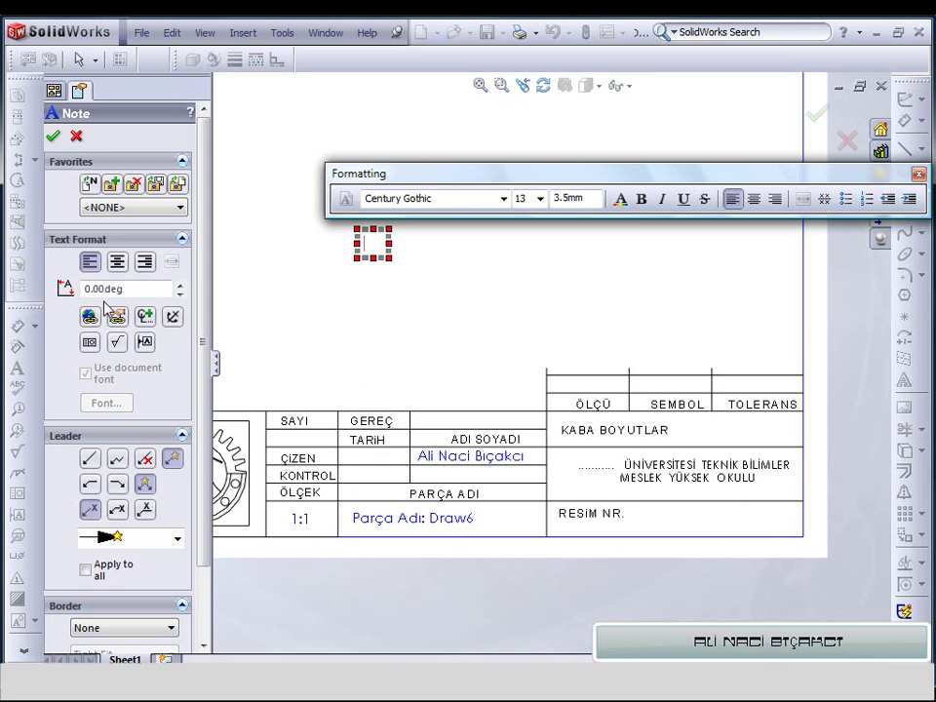
{"action": "left_click", "coordinate": [116, 316]}
{"action": "left_click", "coordinate": [630, 405]}
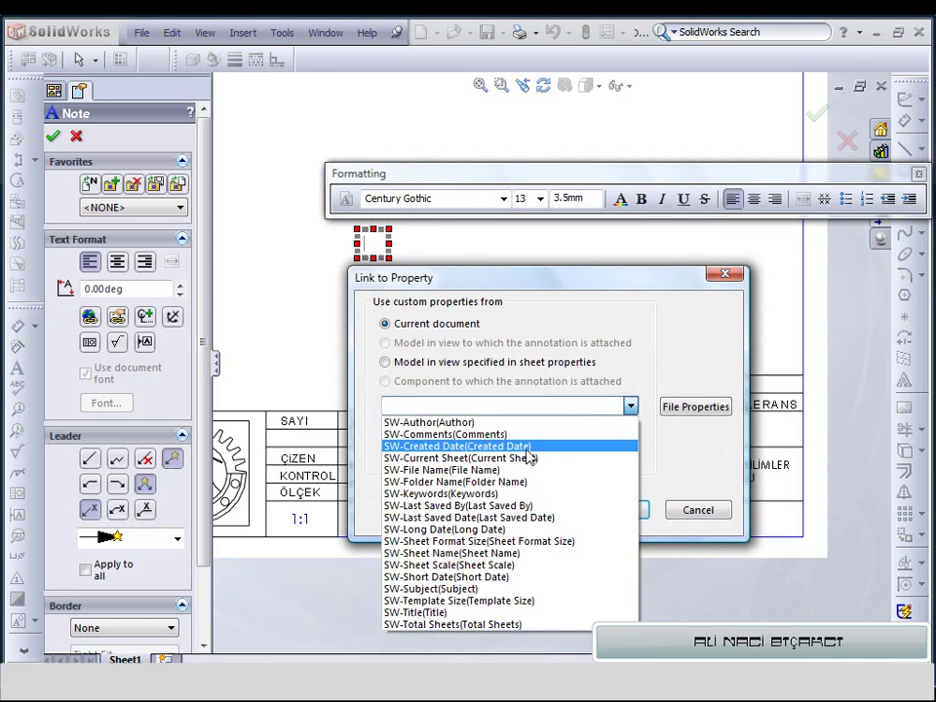
{"action": "left_click", "coordinate": [527, 435]}
{"action": "left_click", "coordinate": [608, 512]}
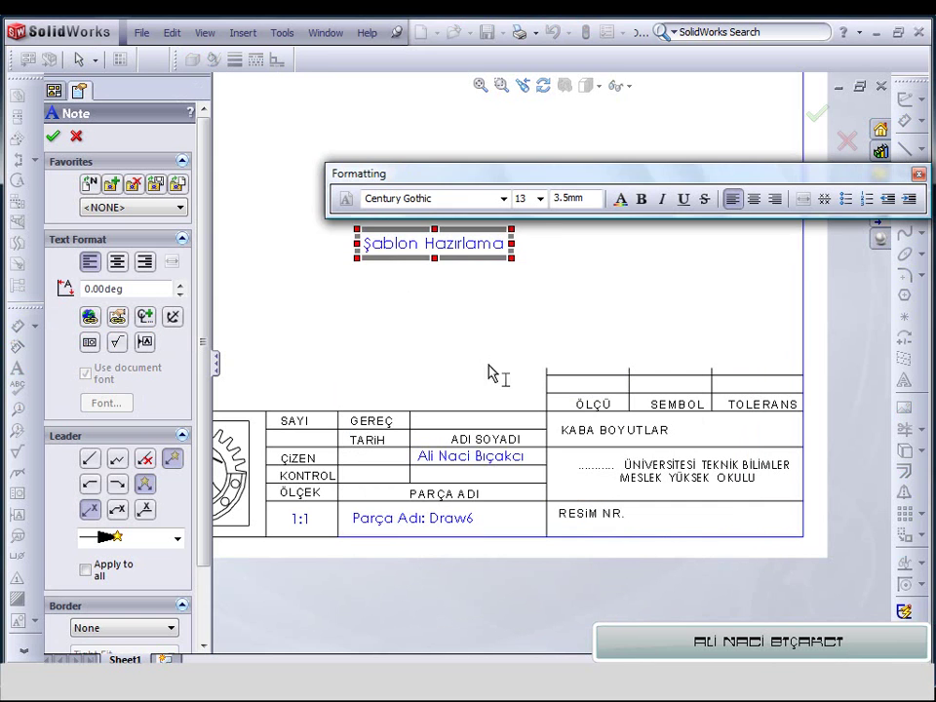
{"action": "left_click", "coordinate": [451, 351]}
{"action": "key", "text": "Escape"}
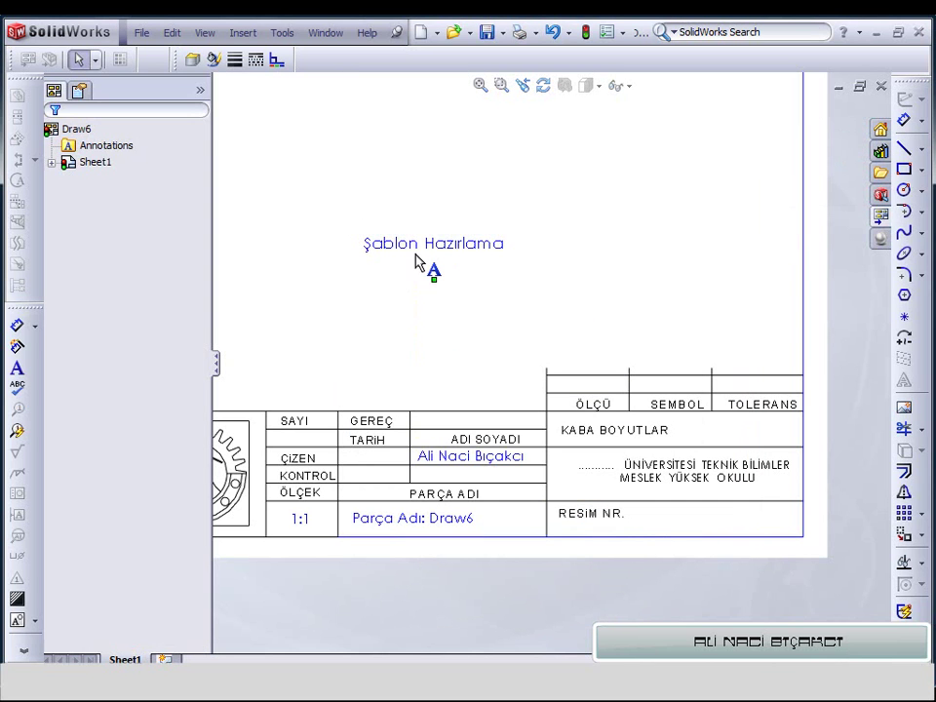
{"action": "left_click_drag", "start_coordinate": [414, 250], "coordinate": [611, 313]}
{"action": "left_click", "coordinate": [528, 345]}
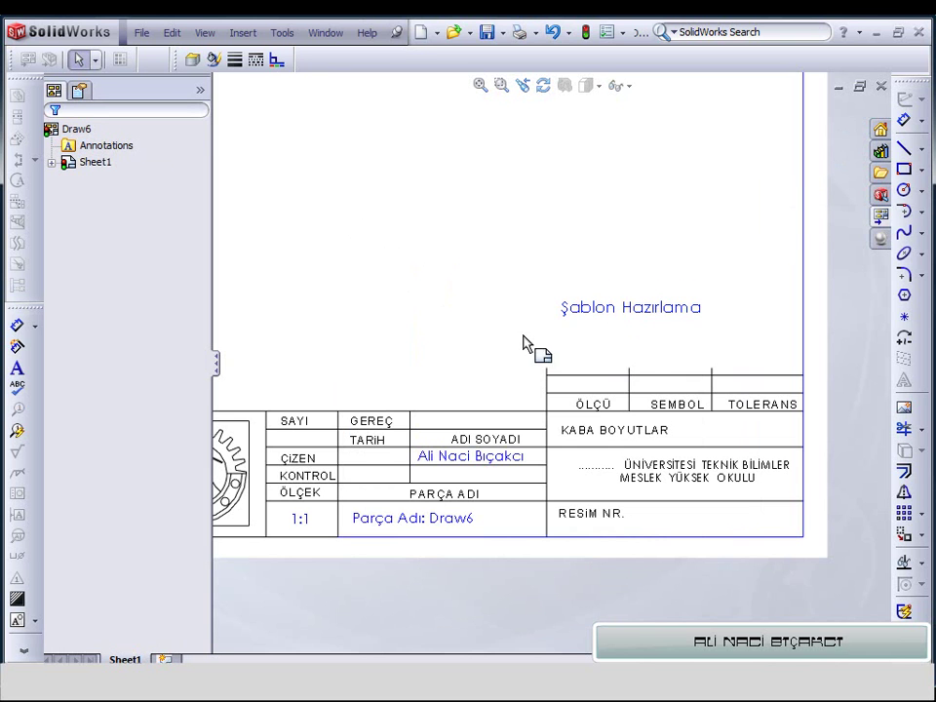
Step: Fit the sheet and delete the extra 'Şablon Hazırlama' note
{"action": "key", "text": "f"}
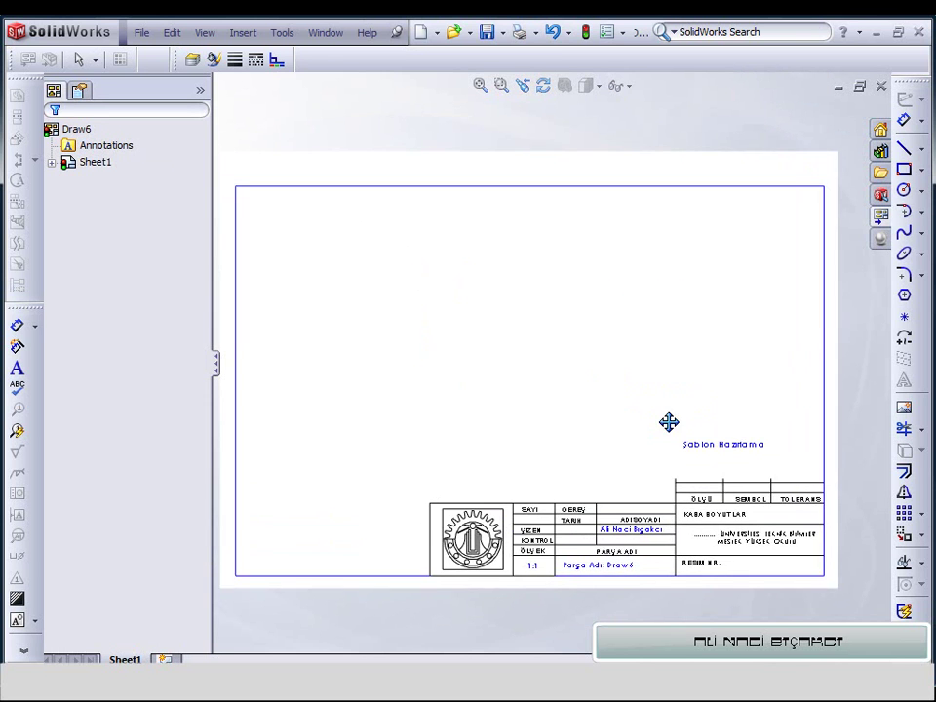
{"action": "scroll", "coordinate": [644, 392], "scroll_direction": "up", "scroll_amount": 1}
{"action": "middle_click_drag", "start_coordinate": [656, 405], "coordinate": [679, 382]}
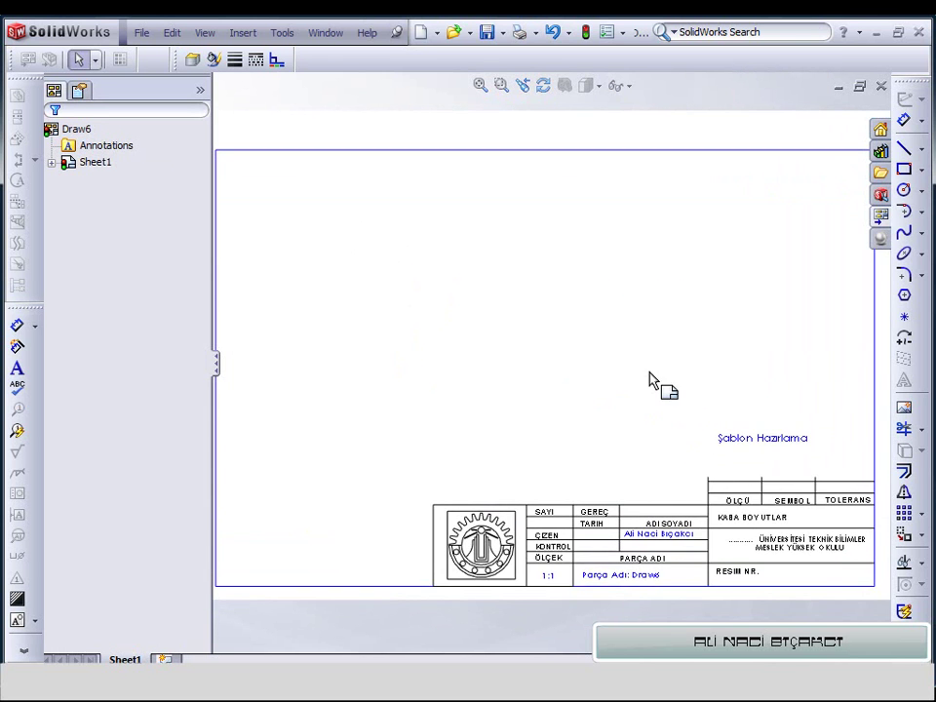
{"action": "left_click", "coordinate": [766, 446]}
{"action": "key", "text": "Delete"}
Step: Zoom around the title block and open the Insert Picture file browser
{"action": "scroll", "coordinate": [644, 444], "scroll_direction": "up", "scroll_amount": 2}
{"action": "scroll", "coordinate": [669, 453], "scroll_direction": "down", "scroll_amount": 1}
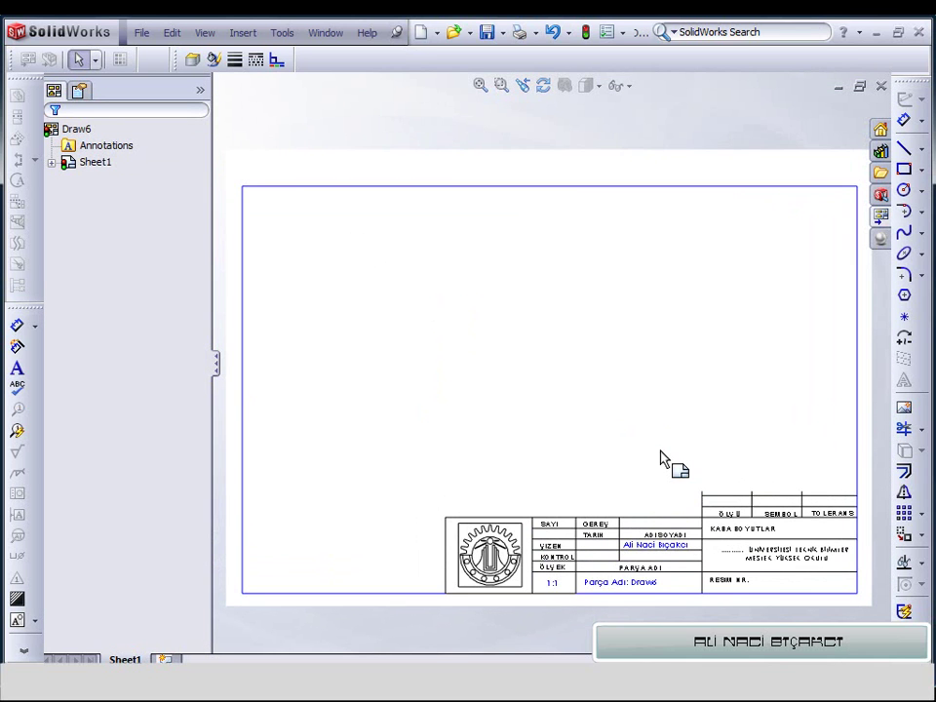
{"action": "middle_click_drag", "start_coordinate": [651, 446], "coordinate": [659, 432]}
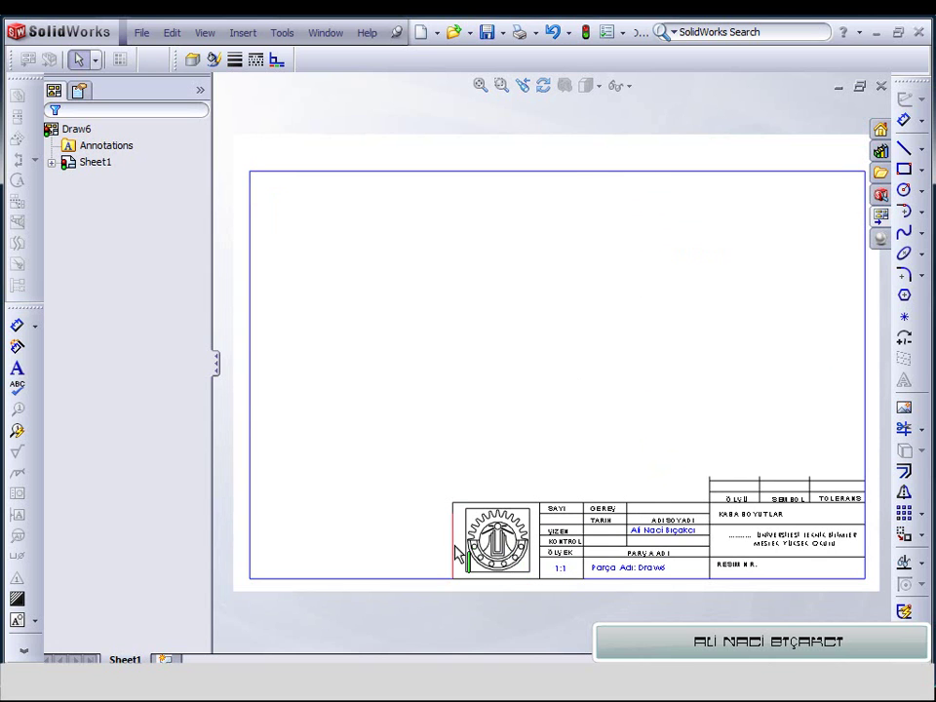
{"action": "scroll", "coordinate": [522, 481], "scroll_direction": "down", "scroll_amount": 1}
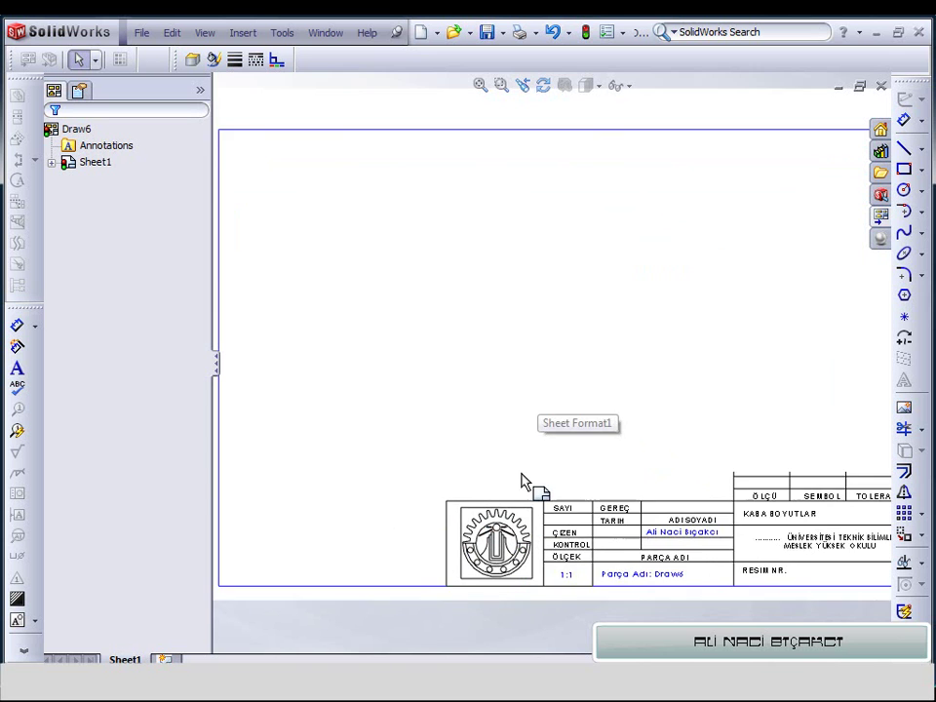
{"action": "scroll", "coordinate": [569, 408], "scroll_direction": "down", "scroll_amount": 2}
{"action": "scroll", "coordinate": [516, 351], "scroll_direction": "down", "scroll_amount": 2}
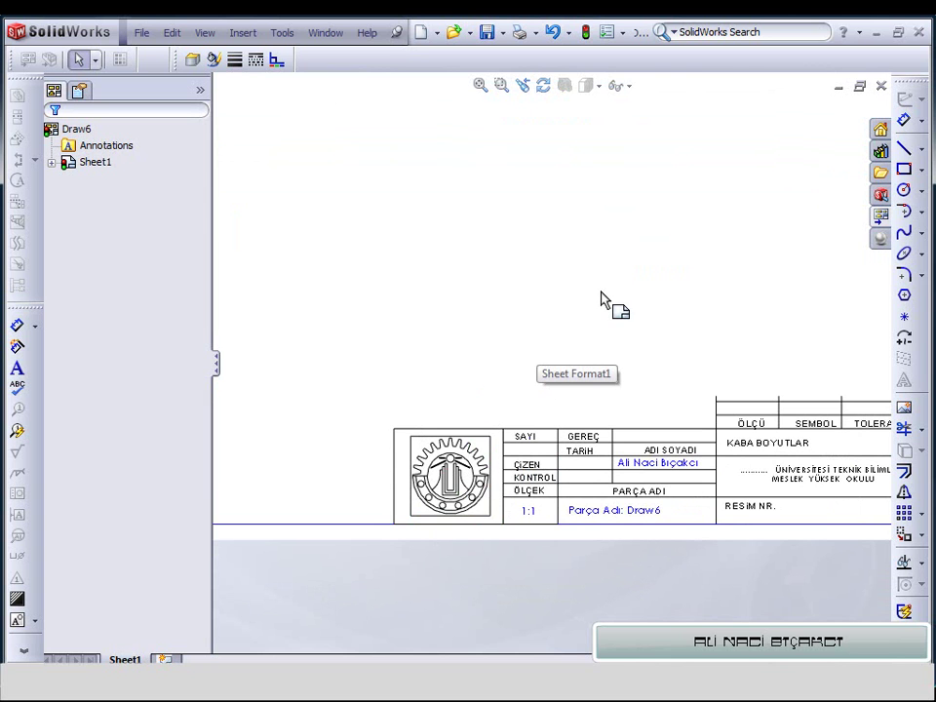
{"action": "left_click", "coordinate": [903, 409]}
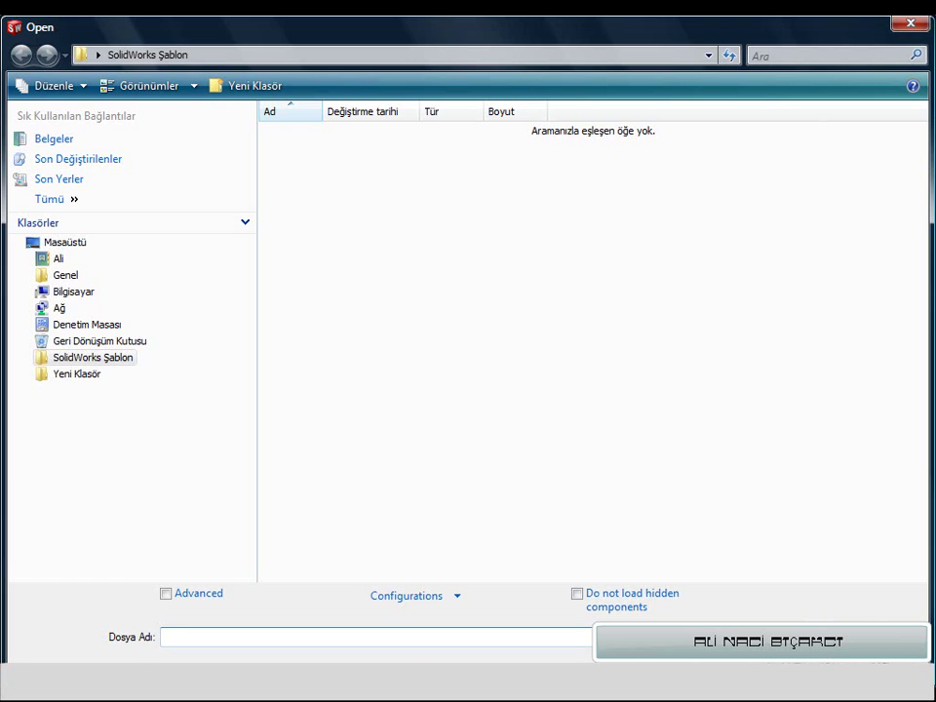
Step: Cancel the picture browser and switch from format editing back to Edit Sheet
{"action": "key", "text": "Escape"}
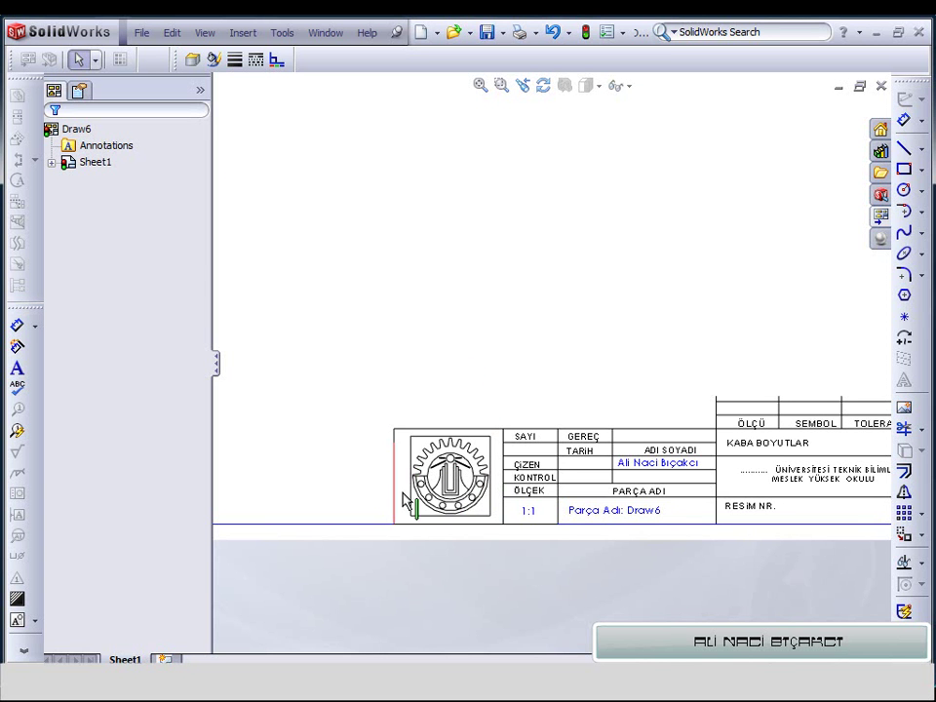
{"action": "scroll", "coordinate": [409, 497], "scroll_direction": "down", "scroll_amount": 4}
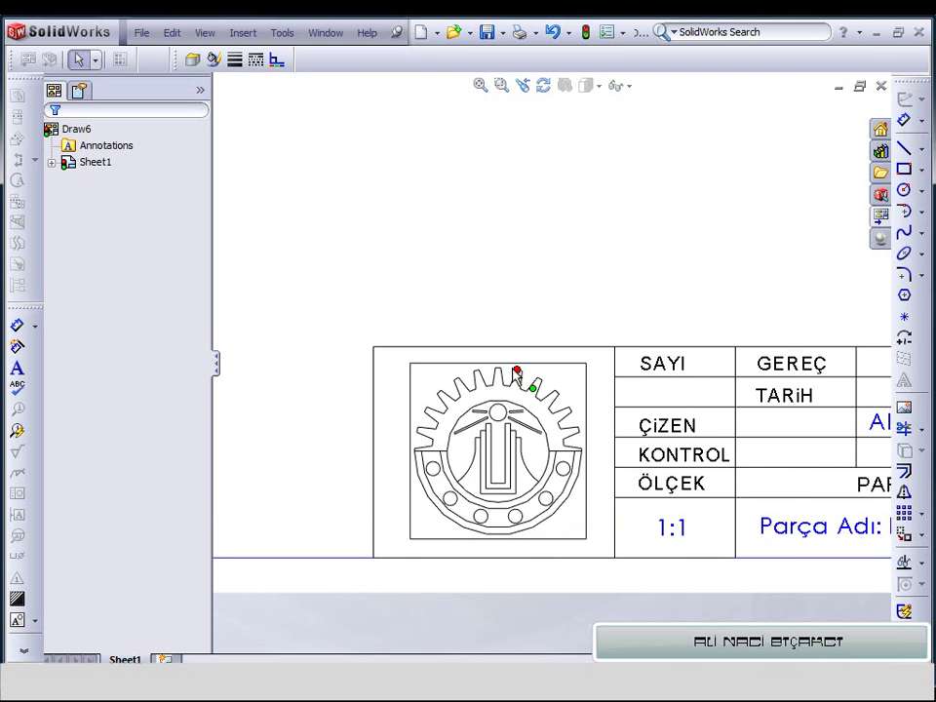
{"action": "scroll", "coordinate": [561, 471], "scroll_direction": "up", "scroll_amount": 2}
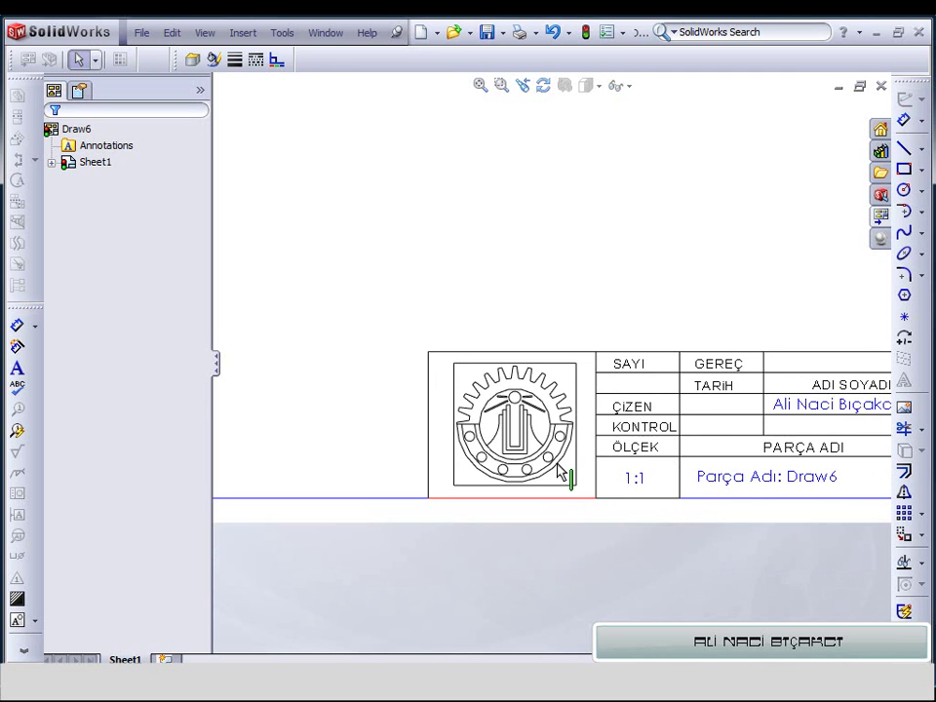
{"action": "scroll", "coordinate": [638, 293], "scroll_direction": "up", "scroll_amount": 3}
{"action": "middle_click_drag", "start_coordinate": [637, 292], "coordinate": [560, 367], "text": "ctrl"}
{"action": "middle_click_drag", "start_coordinate": [649, 284], "coordinate": [583, 336]}
{"action": "scroll", "coordinate": [589, 317], "scroll_direction": "up", "scroll_amount": 1}
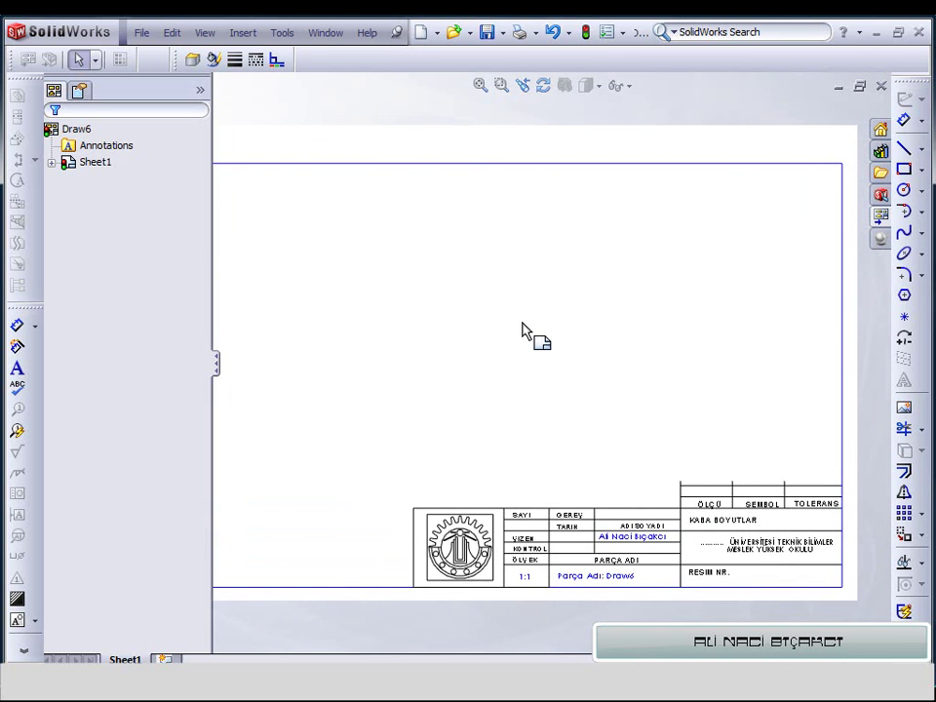
{"action": "scroll", "coordinate": [522, 331], "scroll_direction": "up", "scroll_amount": 1}
{"action": "middle_click_drag", "start_coordinate": [521, 331], "coordinate": [545, 336]}
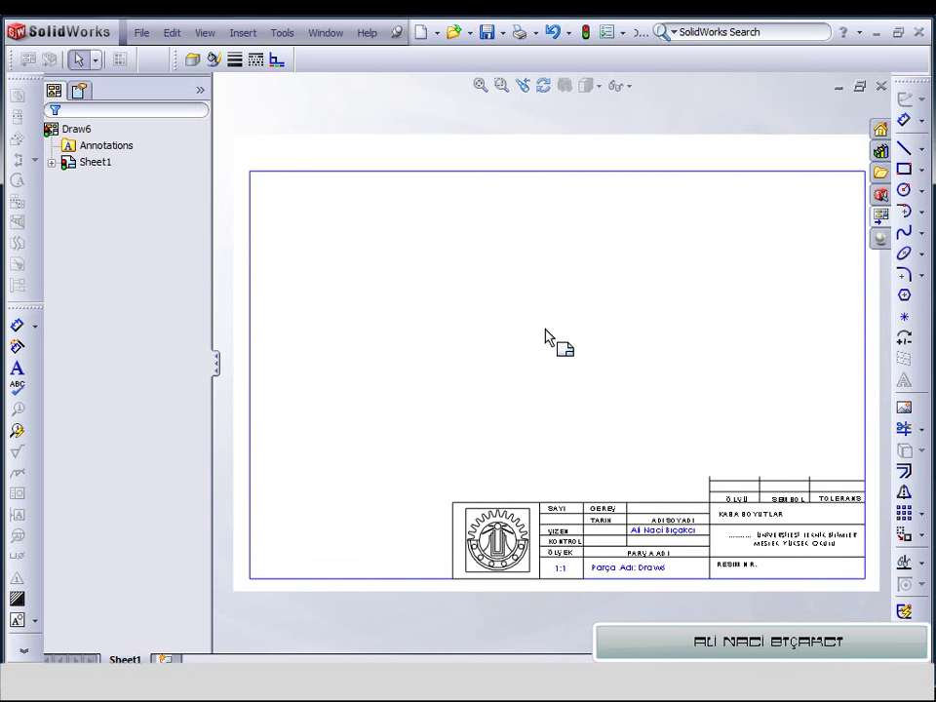
{"action": "right_click", "coordinate": [511, 286]}
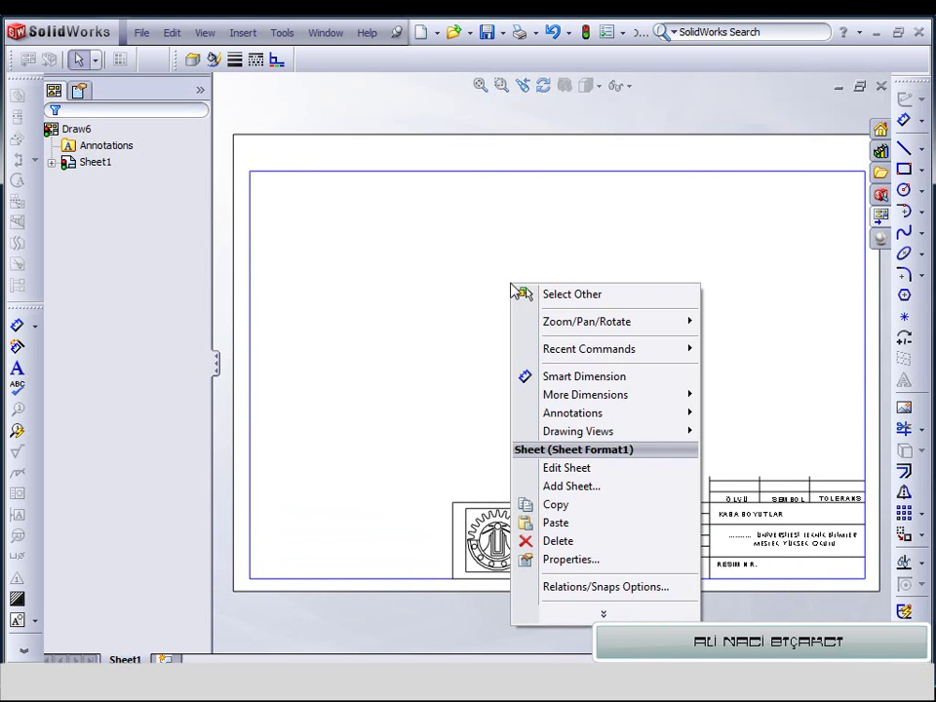
{"action": "left_click", "coordinate": [558, 468]}
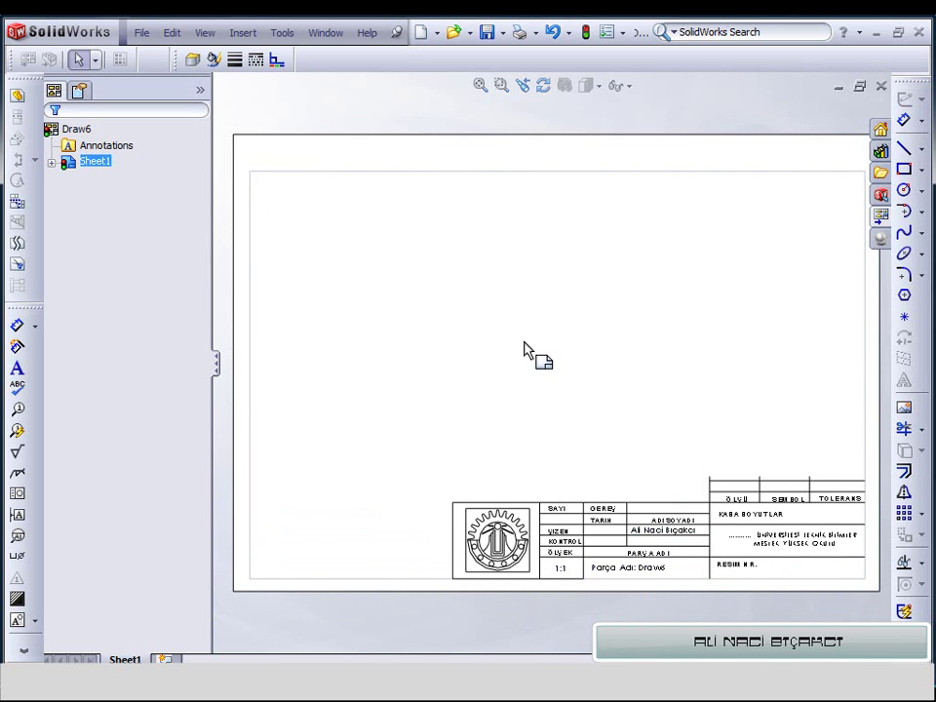
Step: Fit the sheet, box-select items around the title block logo, then select the sheet
{"action": "scroll", "coordinate": [523, 349], "scroll_direction": "down", "scroll_amount": 1}
{"action": "left_click_drag", "start_coordinate": [680, 583], "coordinate": [438, 486]}
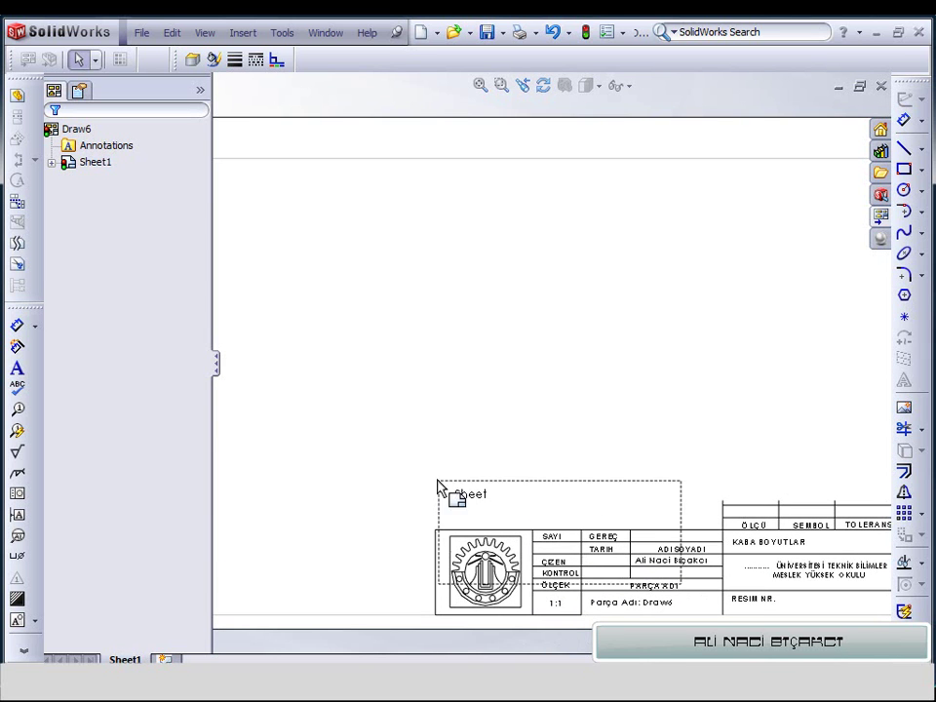
{"action": "key", "text": "f"}
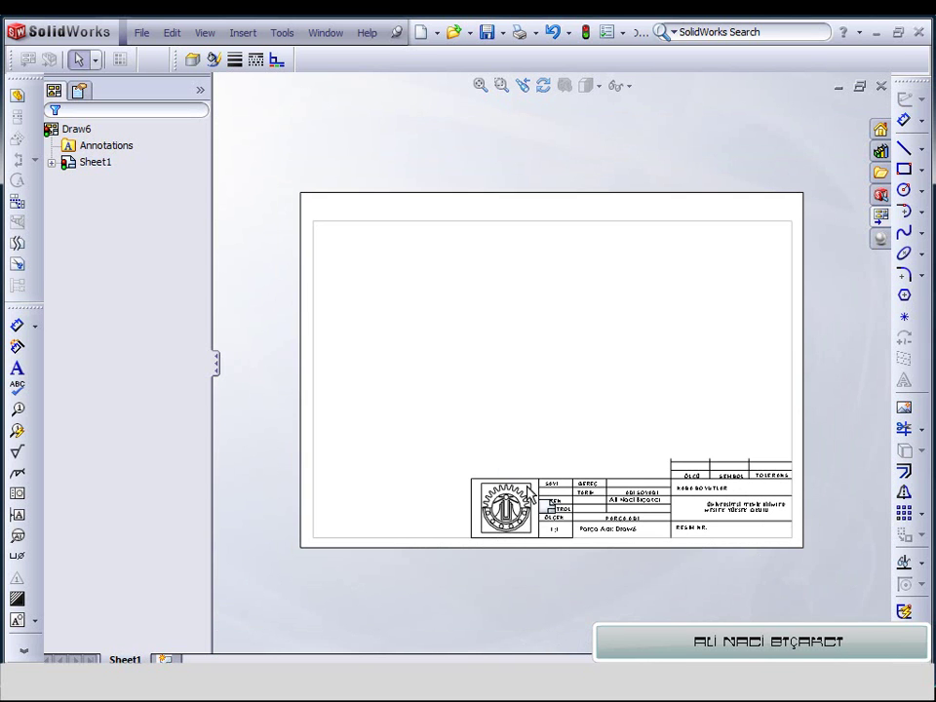
{"action": "left_click", "coordinate": [418, 452]}
{"action": "left_click", "coordinate": [553, 507]}
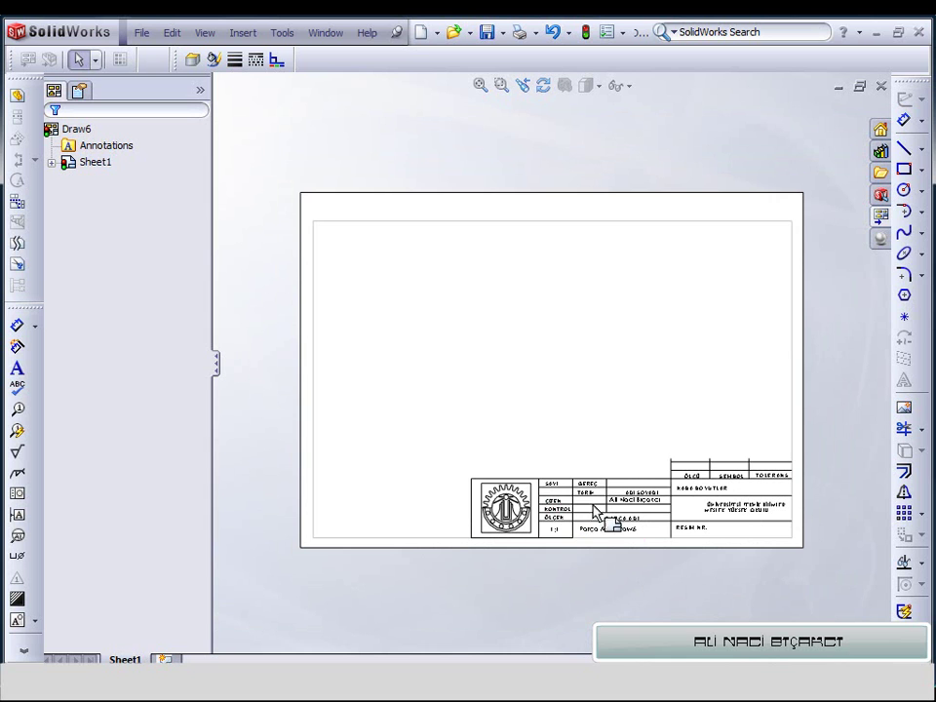
{"action": "left_click_drag", "start_coordinate": [621, 567], "coordinate": [464, 464]}
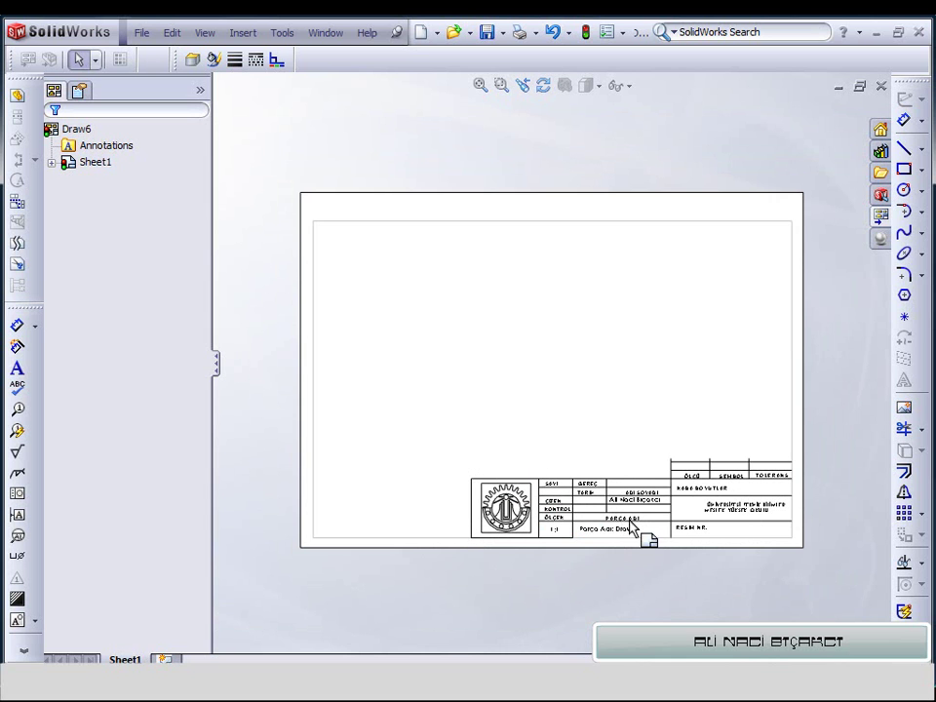
{"action": "middle_click_drag", "start_coordinate": [575, 448], "coordinate": [585, 471]}
{"action": "scroll", "coordinate": [585, 471], "scroll_direction": "down", "scroll_amount": 2}
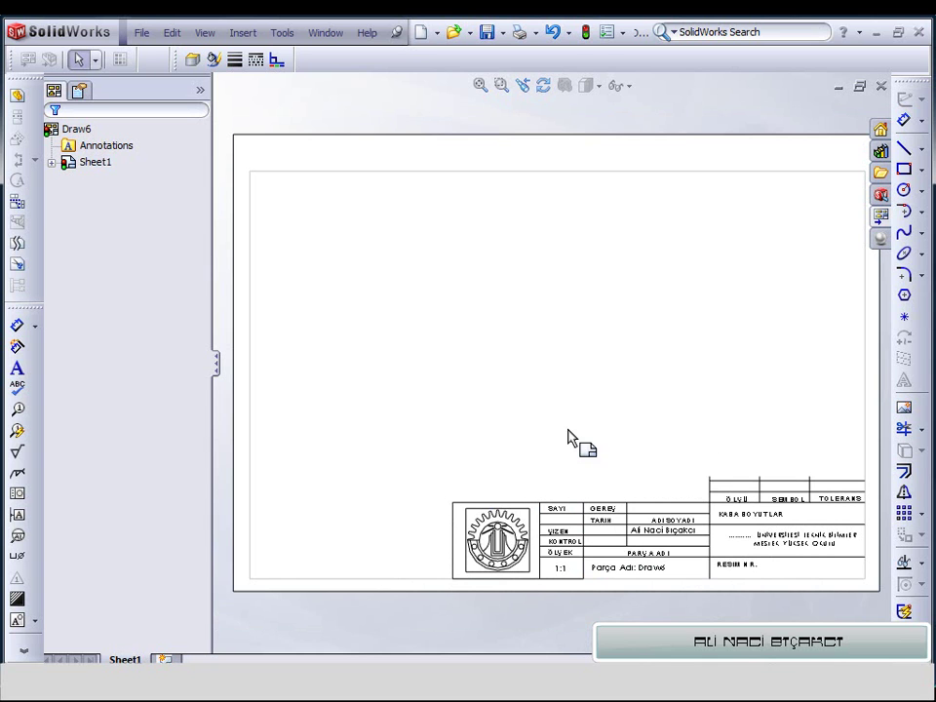
{"action": "left_click", "coordinate": [439, 282]}
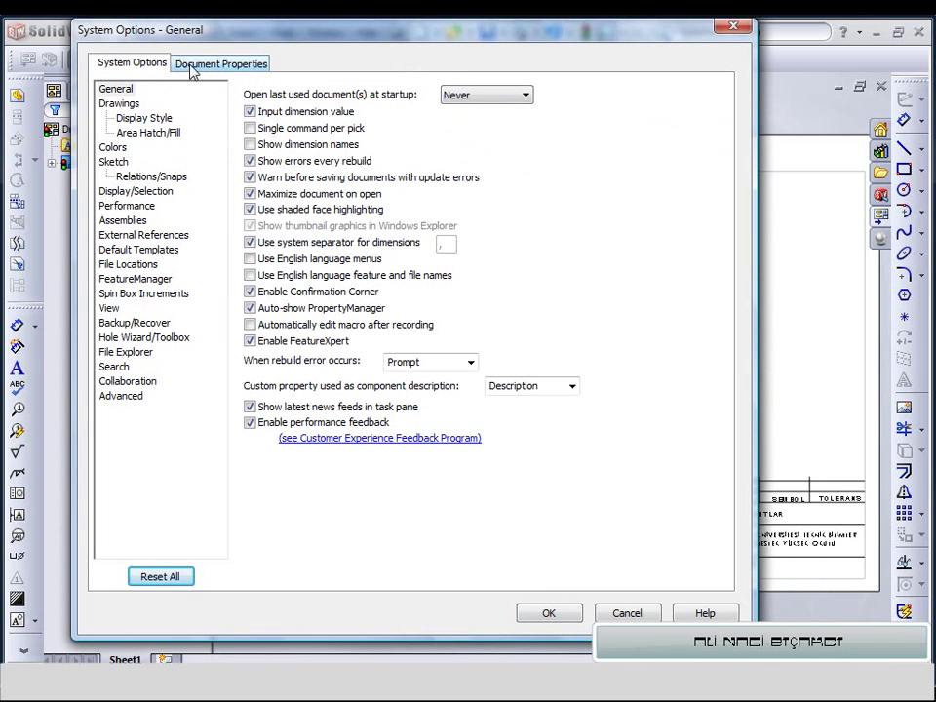
Step: Inspect the imported driving dimension colours, then switch to Document Properties showing ISO detailing
{"action": "left_click", "coordinate": [114, 147]}
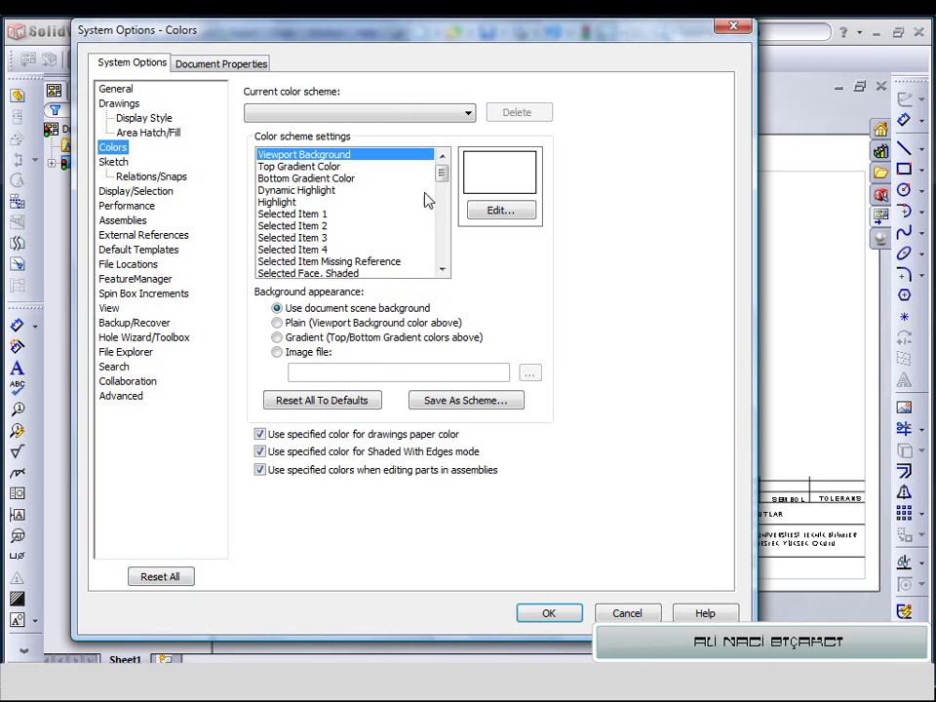
{"action": "left_click_drag", "start_coordinate": [441, 175], "coordinate": [443, 181]}
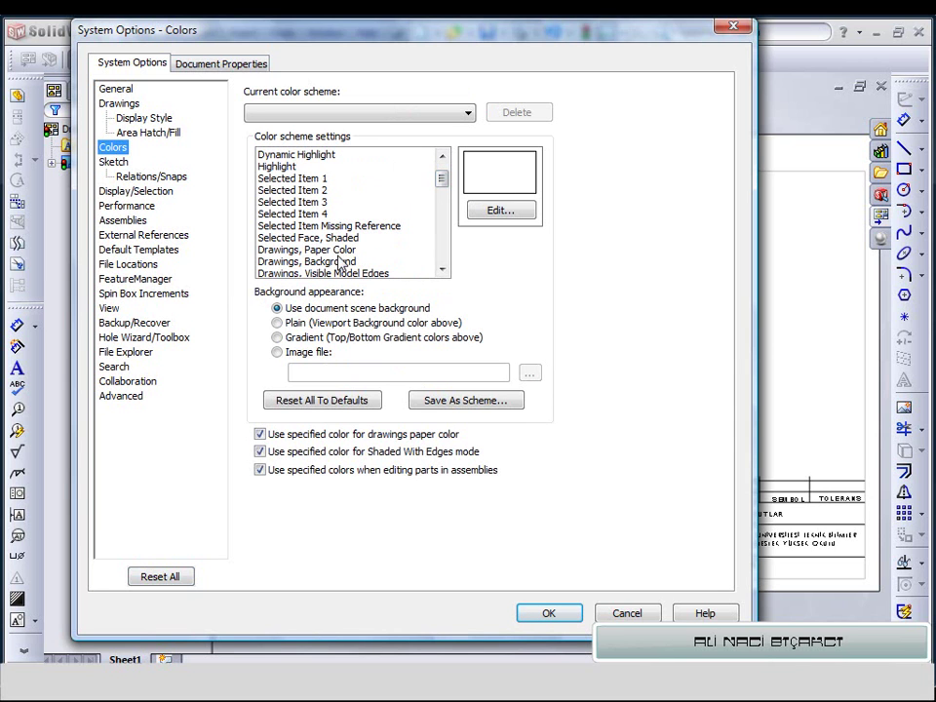
{"action": "left_click", "coordinate": [441, 268]}
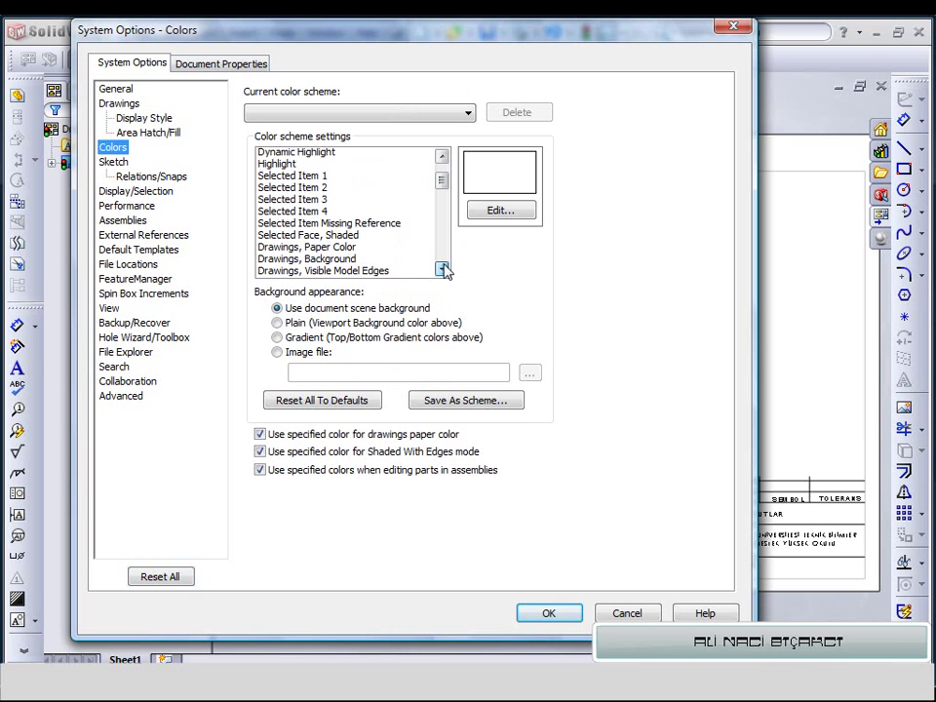
{"action": "left_click", "coordinate": [339, 238]}
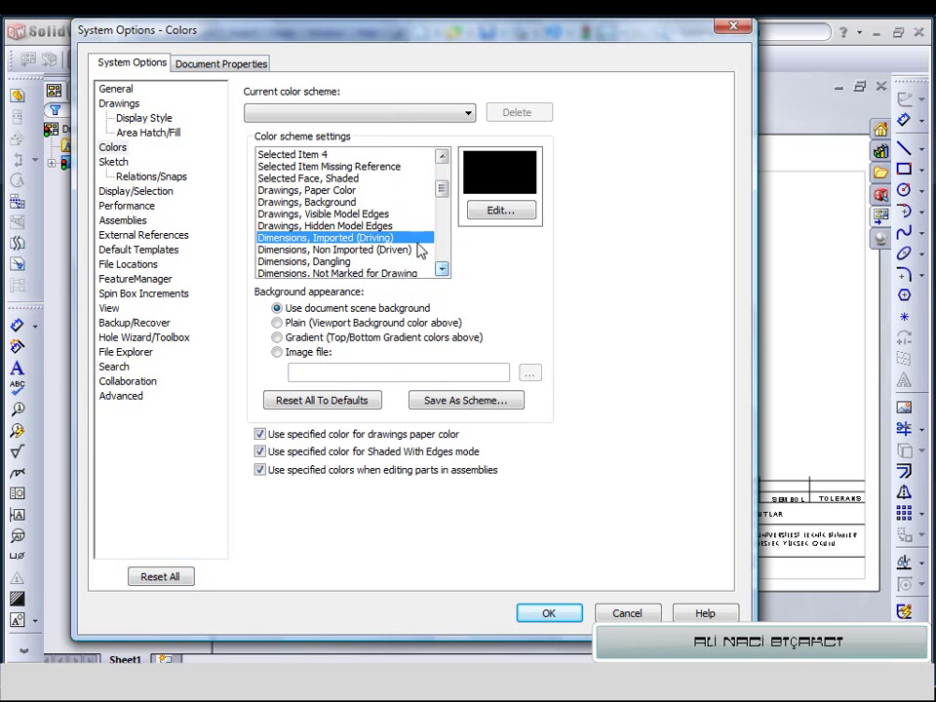
{"action": "key", "text": "Down"}
{"action": "key", "text": "Down"}
{"action": "key", "text": "Down"}
{"action": "key", "text": "Down"}
{"action": "key", "text": "Down"}
{"action": "key", "text": "Down"}
{"action": "key", "text": "Down"}
{"action": "key", "text": "Down"}
{"action": "key", "text": "Down"}
{"action": "key", "text": "Down"}
{"action": "key", "text": "Down"}
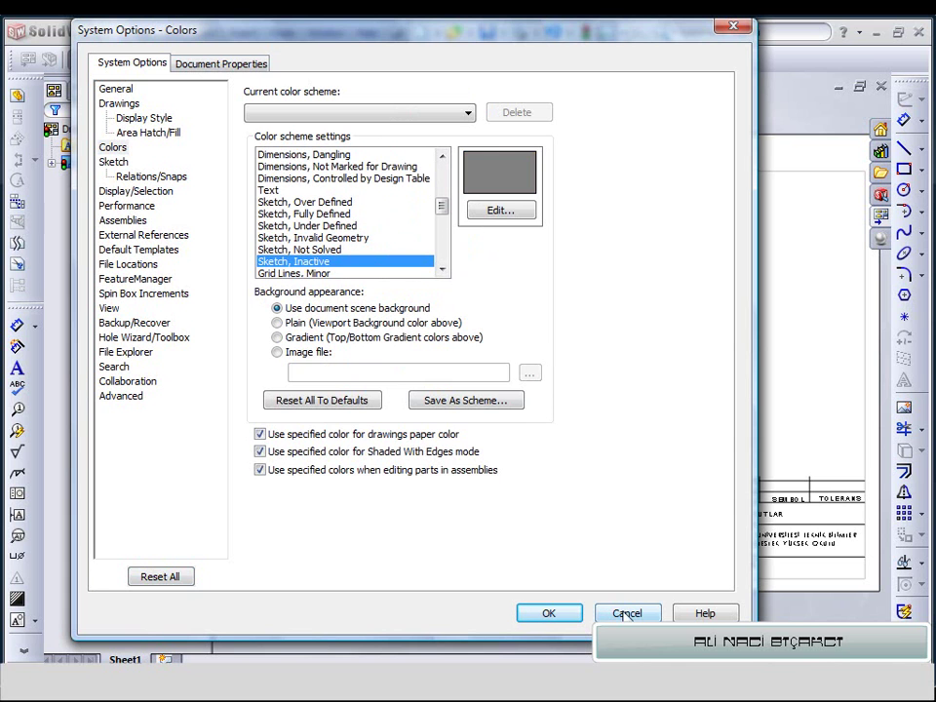
{"action": "left_click", "coordinate": [232, 65]}
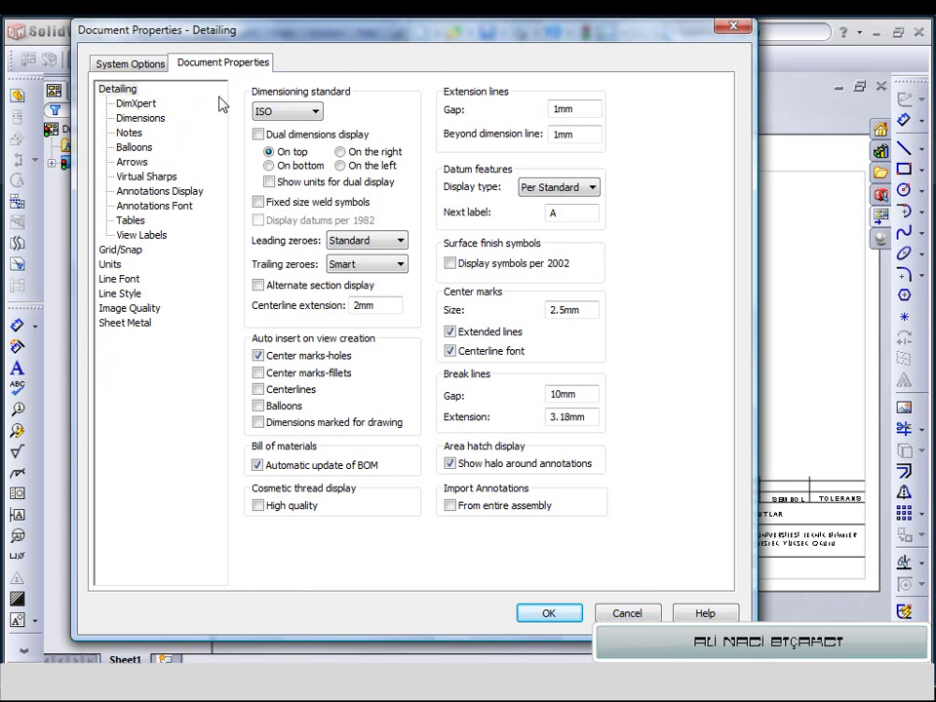
Step: Raise shaded, draft and wireframe image quality resolution toward high
{"action": "left_click", "coordinate": [132, 308]}
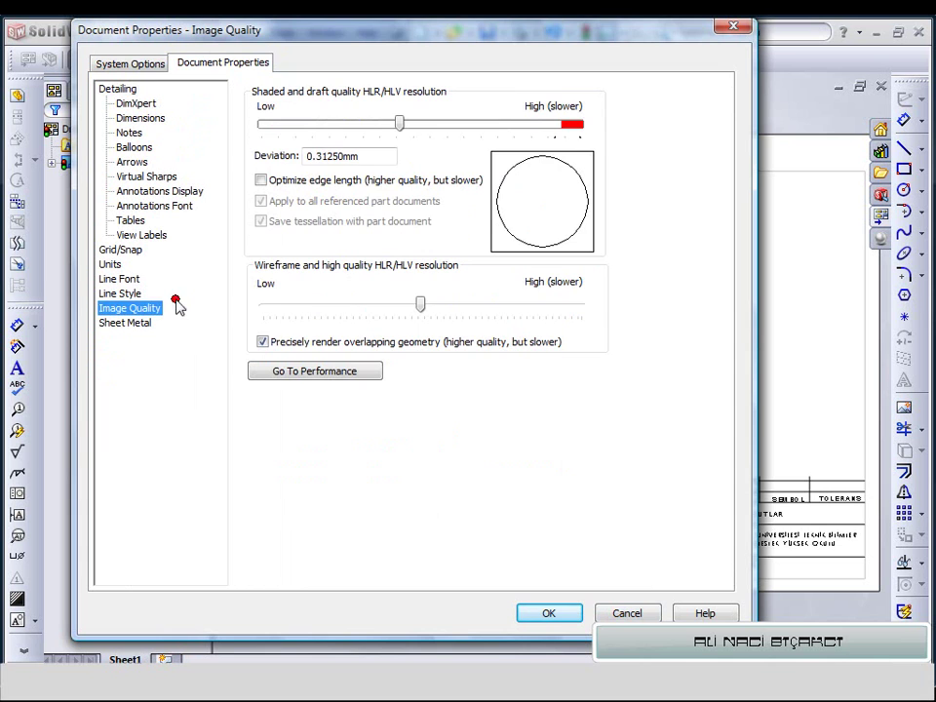
{"action": "left_click_drag", "start_coordinate": [399, 123], "coordinate": [537, 125]}
{"action": "left_click_drag", "start_coordinate": [424, 305], "coordinate": [552, 306]}
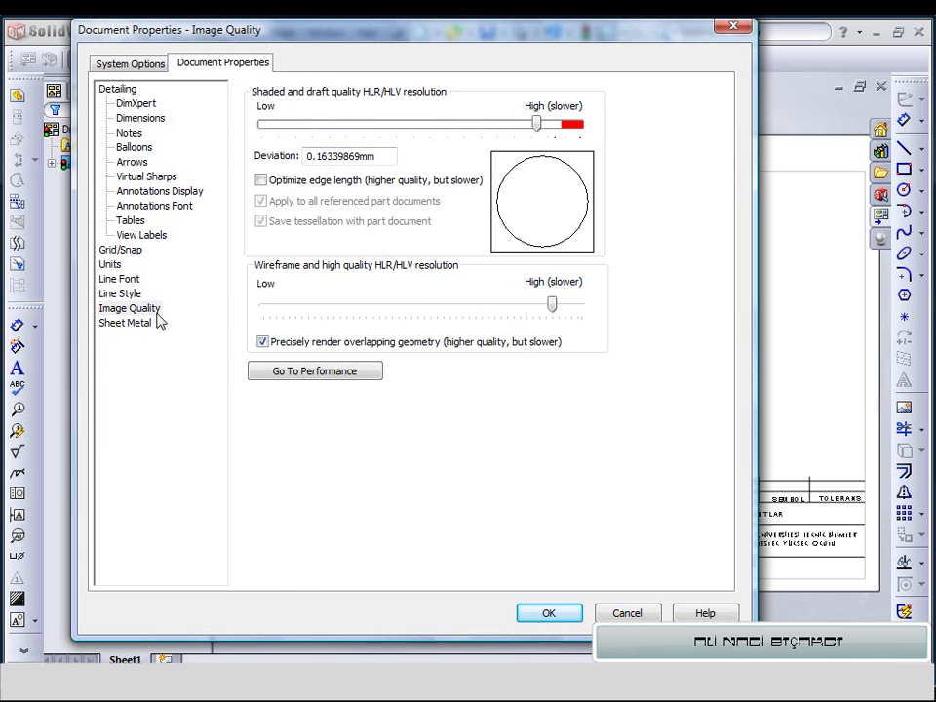
Step: Set dimension arrows to filled arrowheads and view the arrow size settings
{"action": "left_click", "coordinate": [140, 118]}
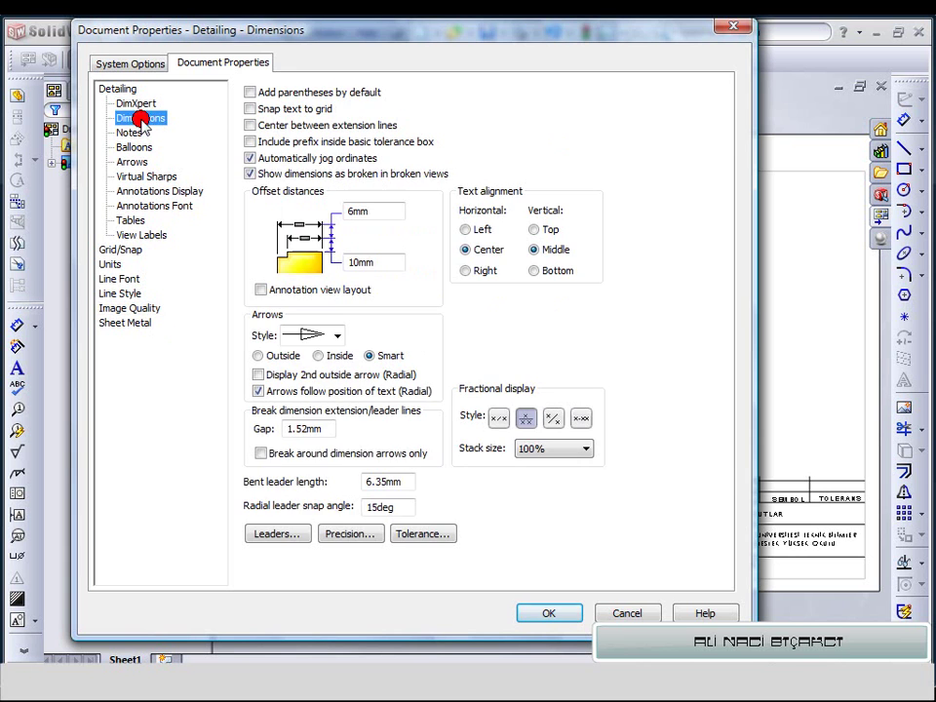
{"action": "left_click", "coordinate": [336, 335]}
{"action": "left_click", "coordinate": [323, 369]}
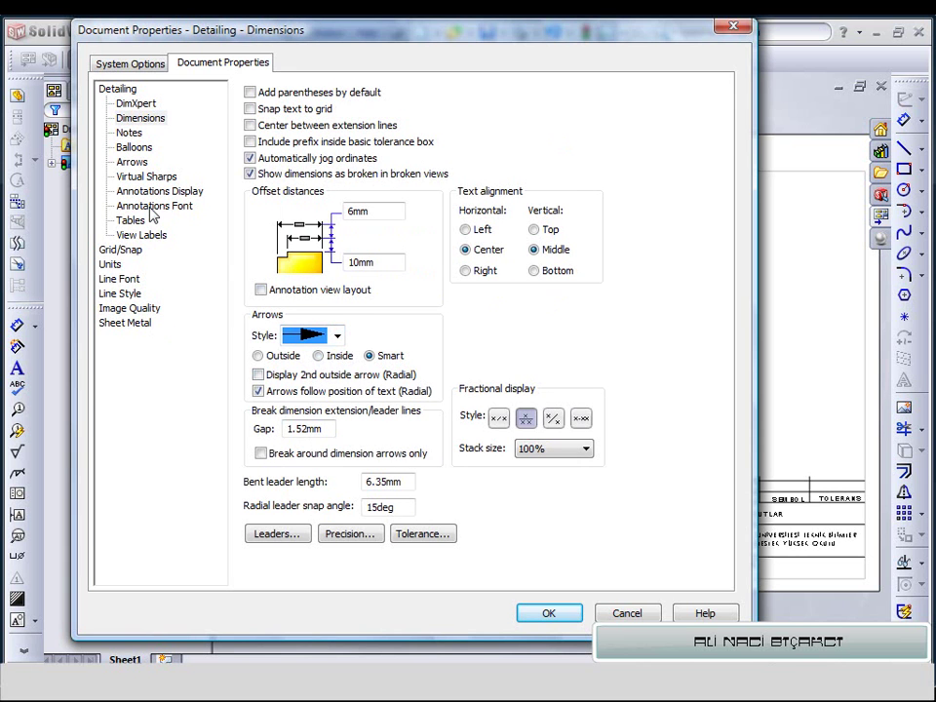
{"action": "left_click", "coordinate": [134, 162]}
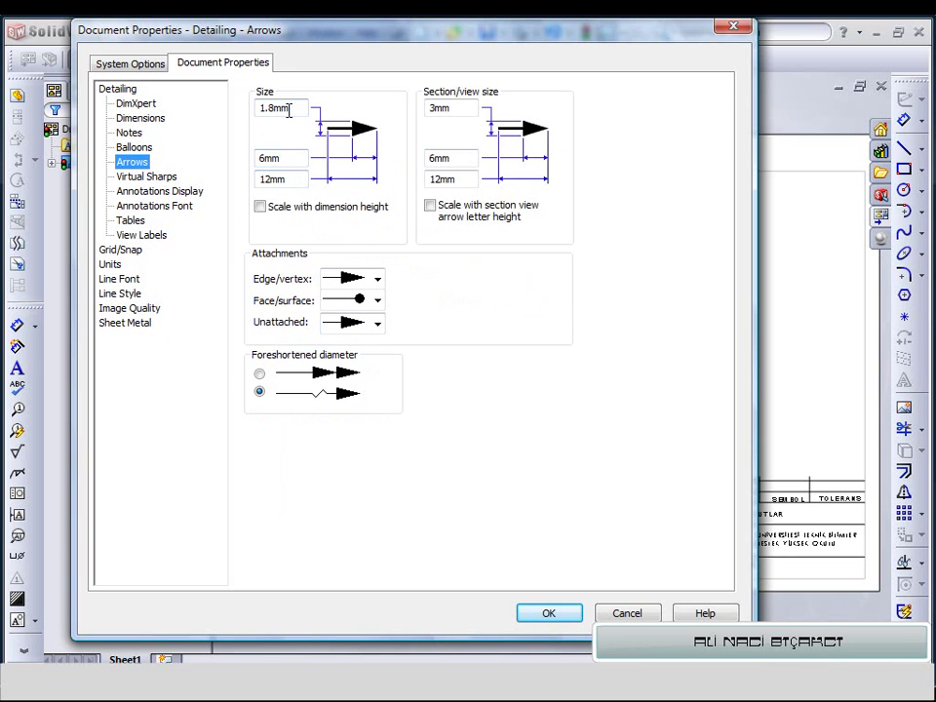
Step: Review the annotation font, line style and line font settings, then close Document Properties
{"action": "left_click", "coordinate": [153, 206]}
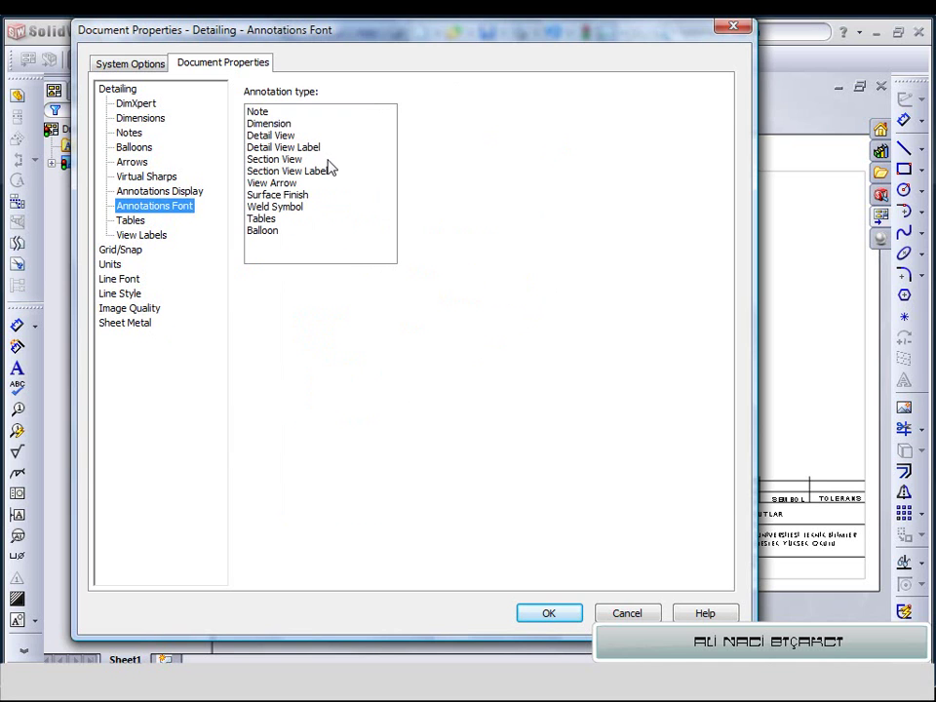
{"action": "left_click", "coordinate": [269, 124]}
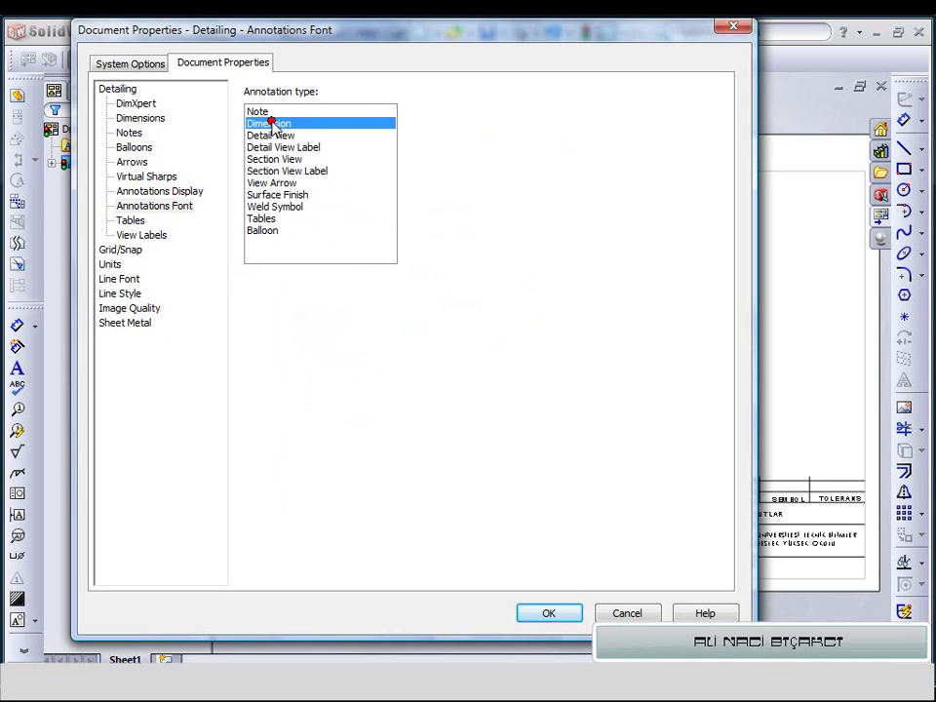
{"action": "left_click", "coordinate": [146, 304]}
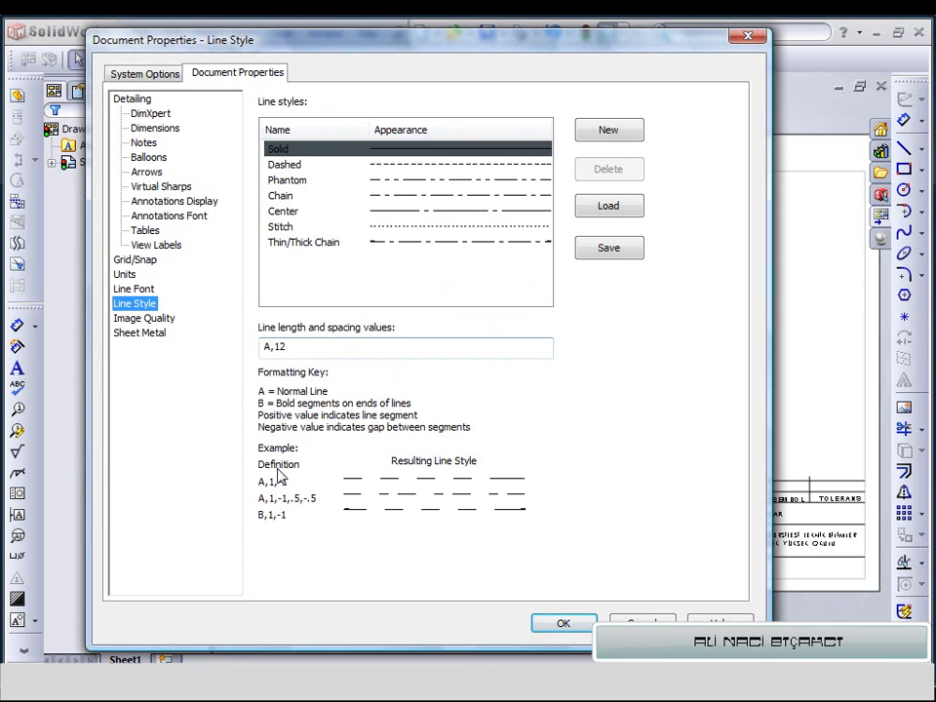
{"action": "left_click", "coordinate": [133, 289]}
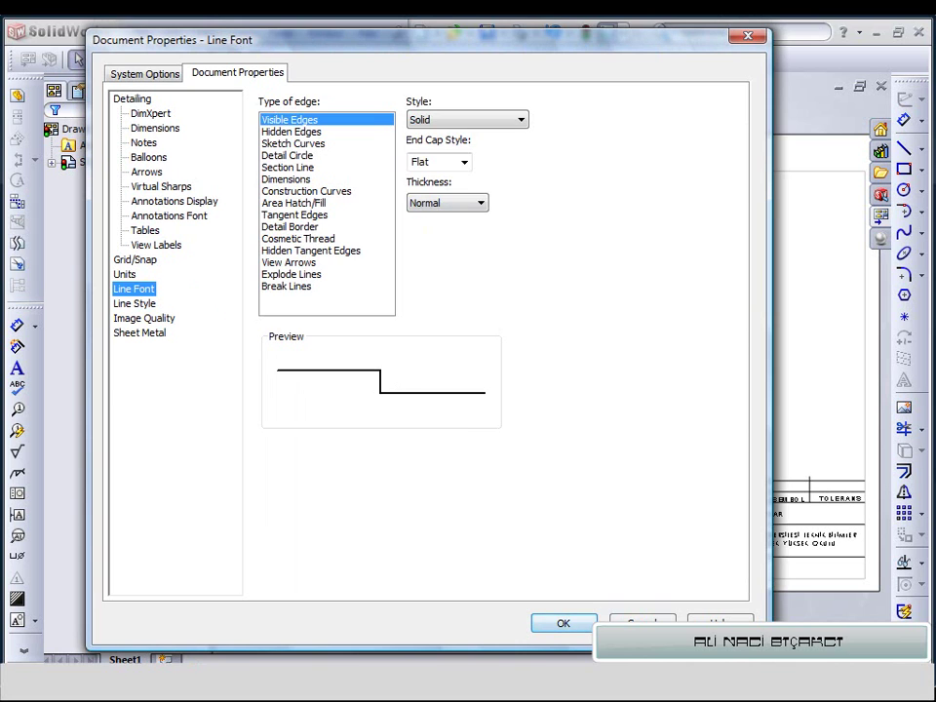
{"action": "left_click", "coordinate": [563, 623]}
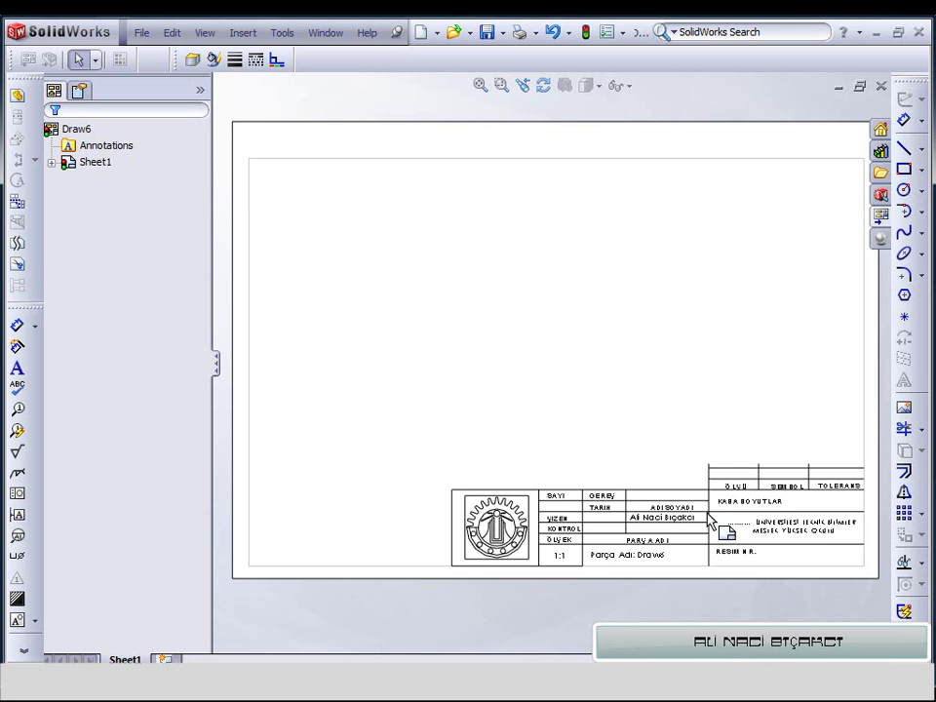
Step: Select Sheet1, adjust the view, and open the New SolidWorks Document dialog
{"action": "left_click", "coordinate": [514, 361]}
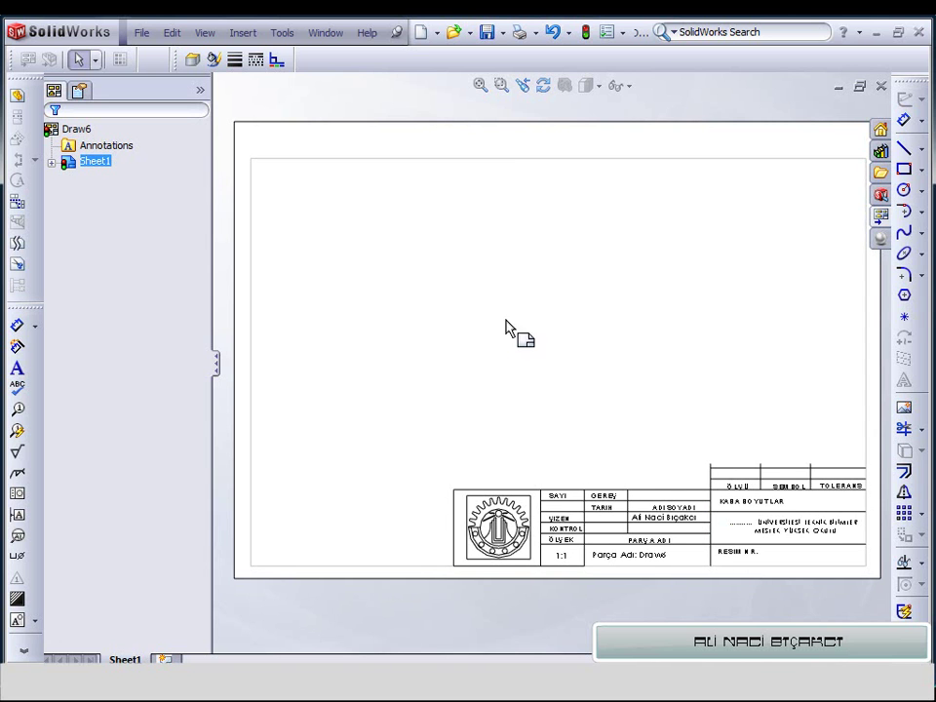
{"action": "middle_click_drag", "start_coordinate": [508, 328], "coordinate": [499, 351]}
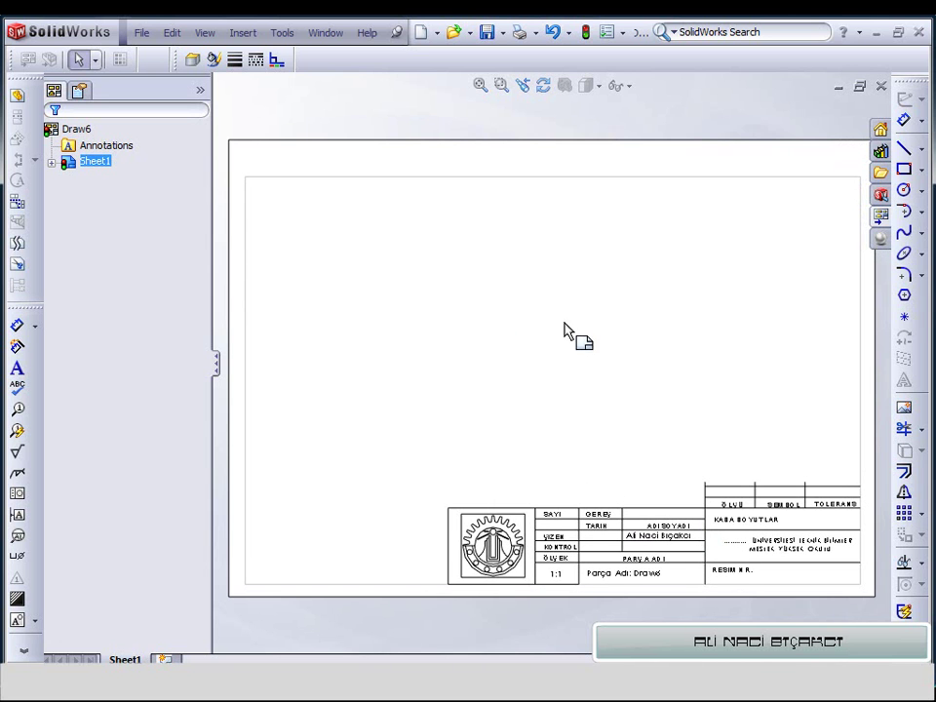
{"action": "middle_click_drag", "start_coordinate": [571, 335], "coordinate": [616, 337]}
{"action": "middle_click_drag", "start_coordinate": [476, 380], "coordinate": [486, 370]}
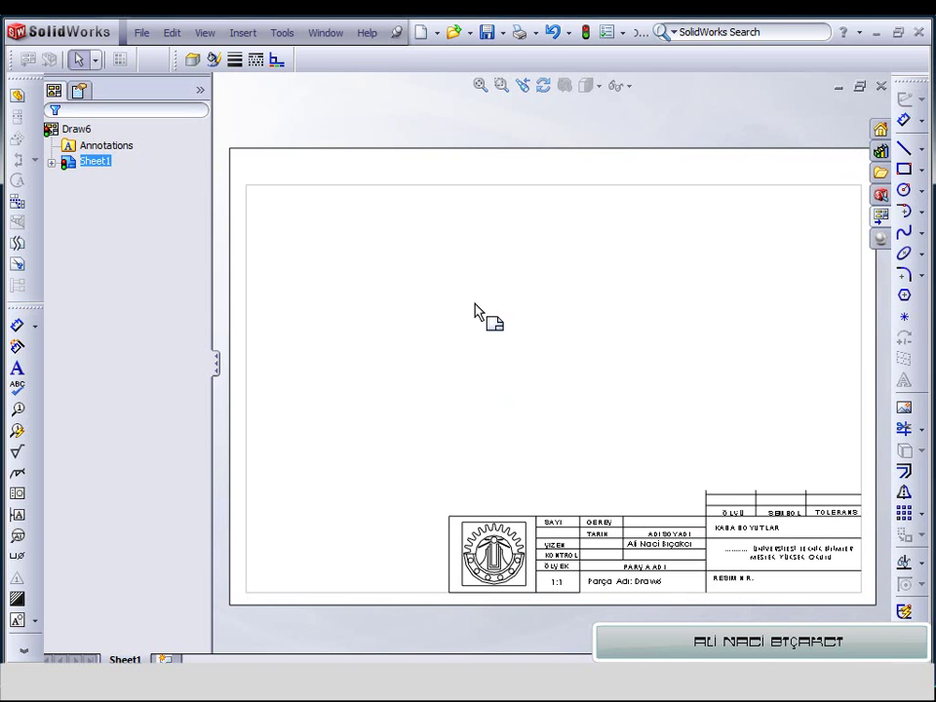
{"action": "left_click", "coordinate": [420, 32]}
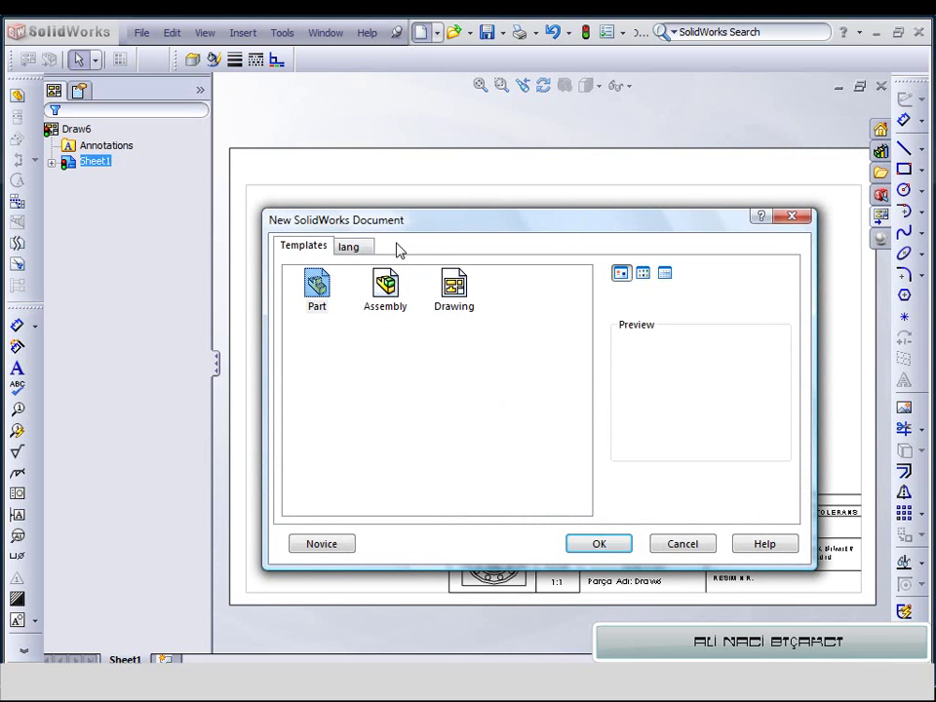
Step: Create drawing Draw5 from the A4 Yatay template in the SolidWorks Şablon tab
{"action": "left_click", "coordinate": [394, 343]}
{"action": "left_click_drag", "start_coordinate": [472, 220], "coordinate": [465, 170]}
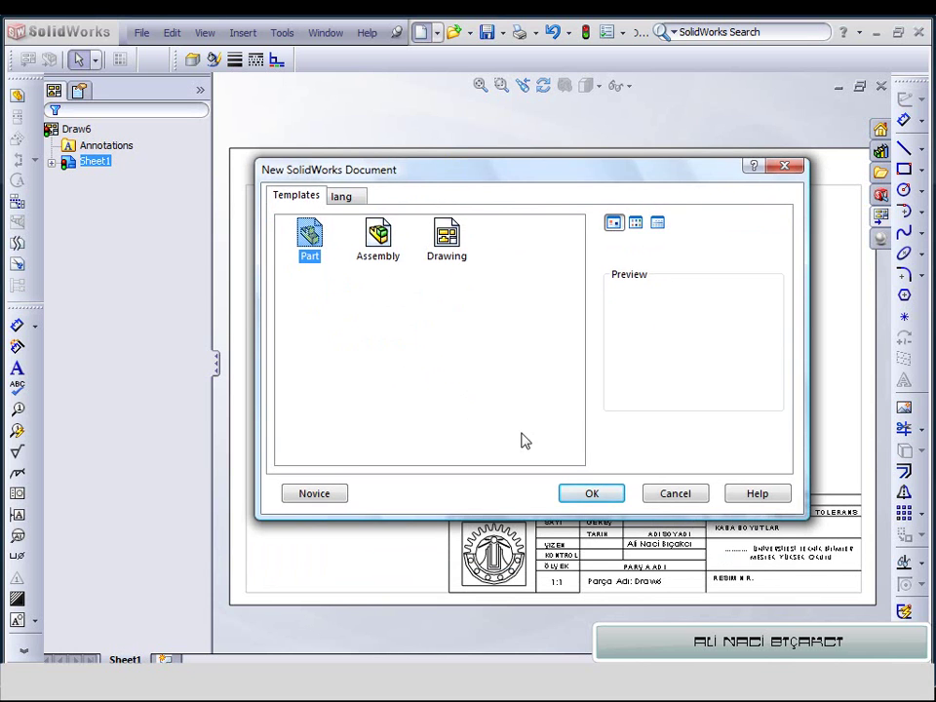
{"action": "left_click", "coordinate": [672, 495]}
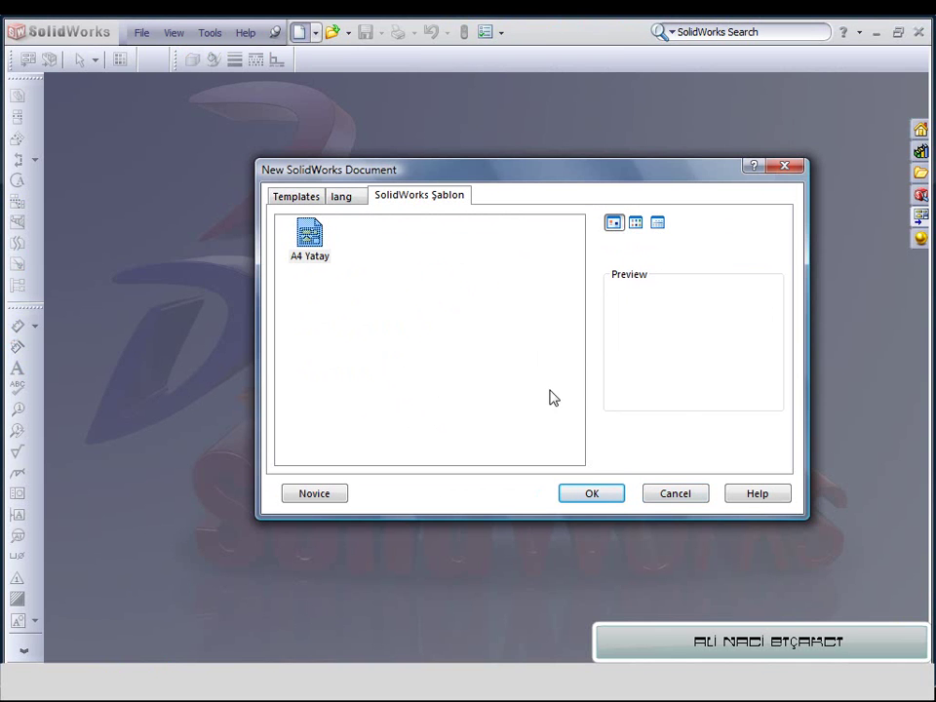
{"action": "left_click", "coordinate": [603, 492]}
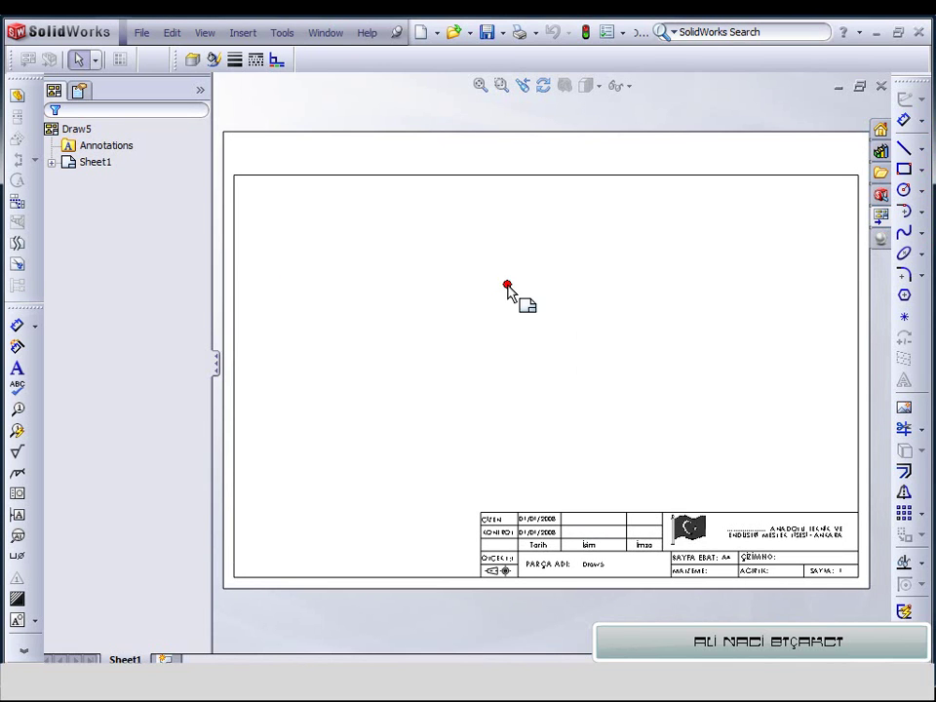
Step: Re-dock the Drawing toolbar, start a Model View, and browse to the practice parts folder
{"action": "left_click_drag", "start_coordinate": [16, 78], "coordinate": [407, 109]}
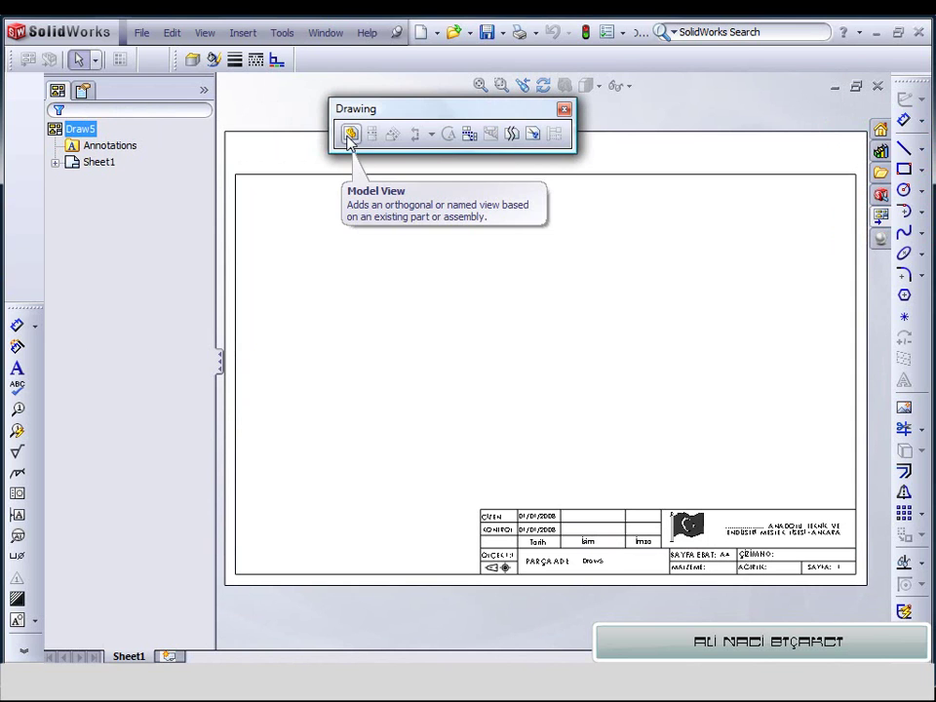
{"action": "left_click_drag", "start_coordinate": [367, 110], "coordinate": [18, 110]}
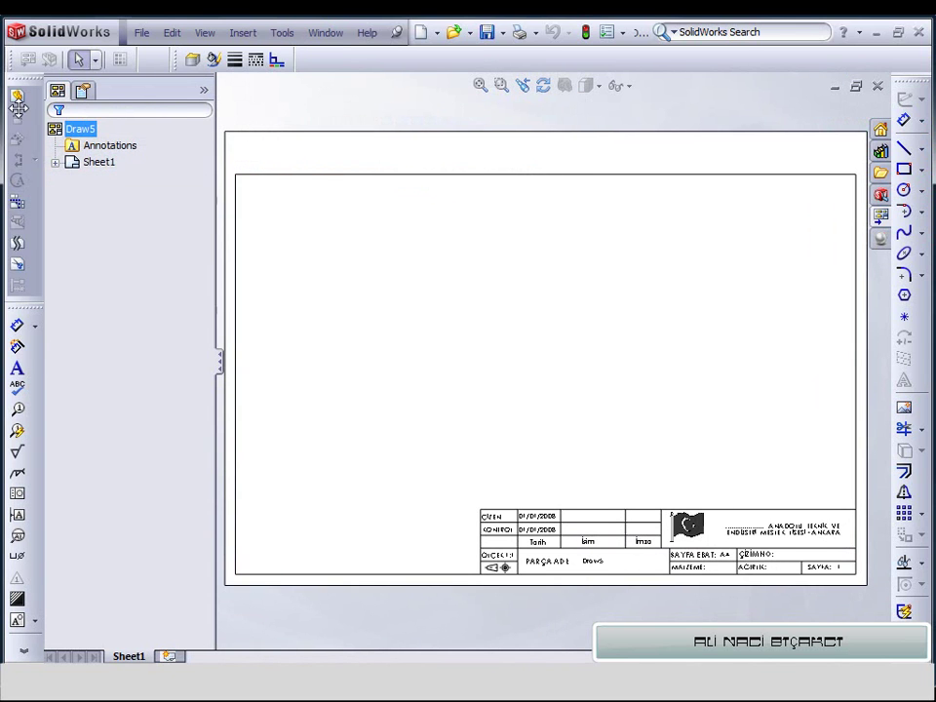
{"action": "left_click", "coordinate": [16, 96]}
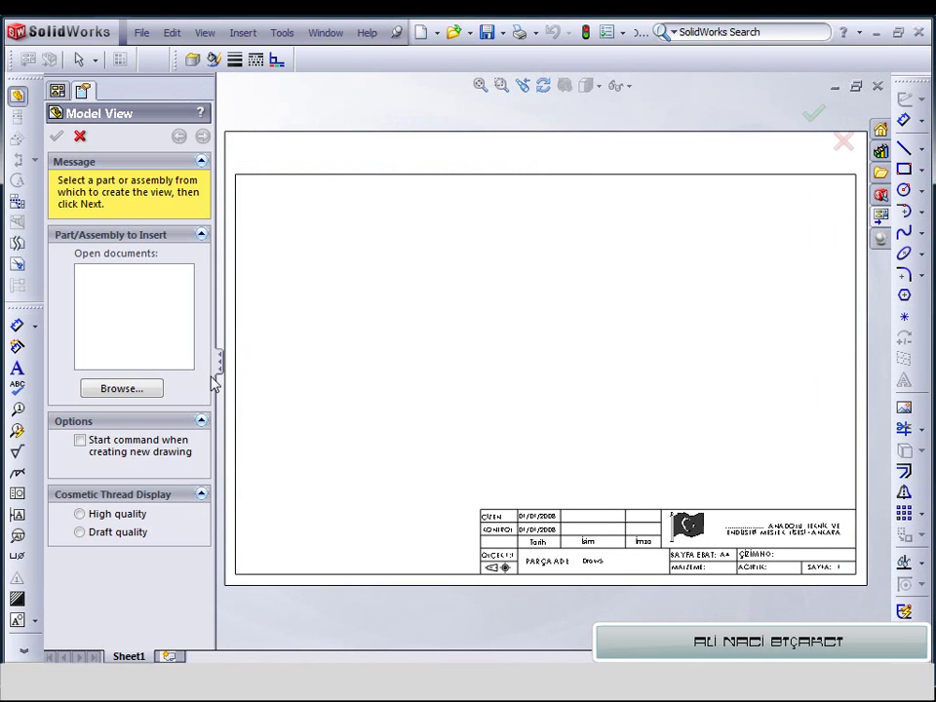
{"action": "left_click", "coordinate": [135, 388]}
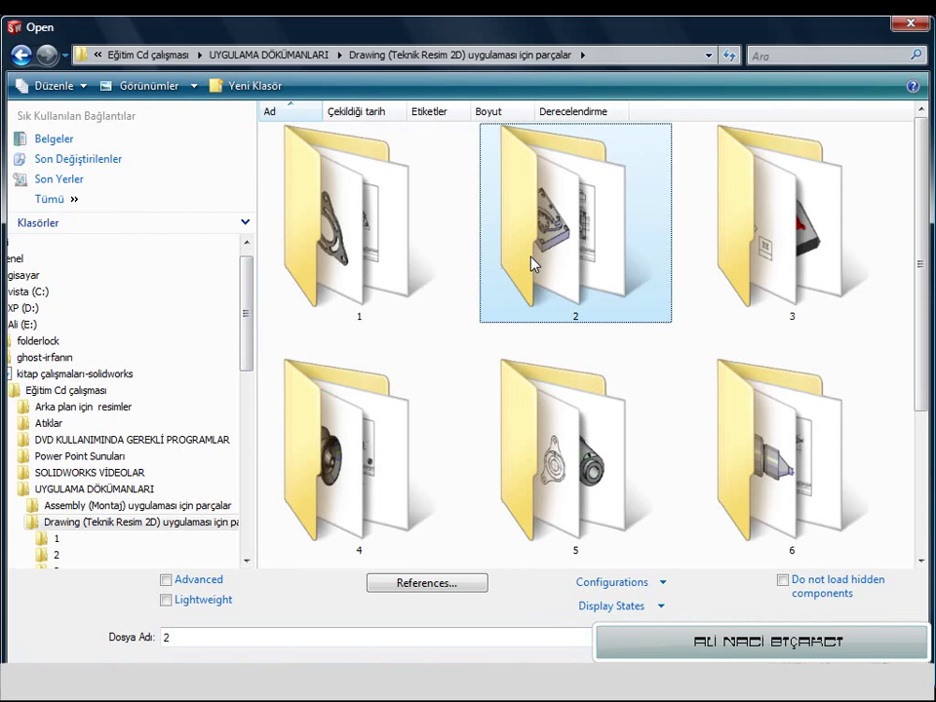
Step: Open part file 2 from folder 2 as the model for the new drawing view
{"action": "double_click", "coordinate": [531, 264]}
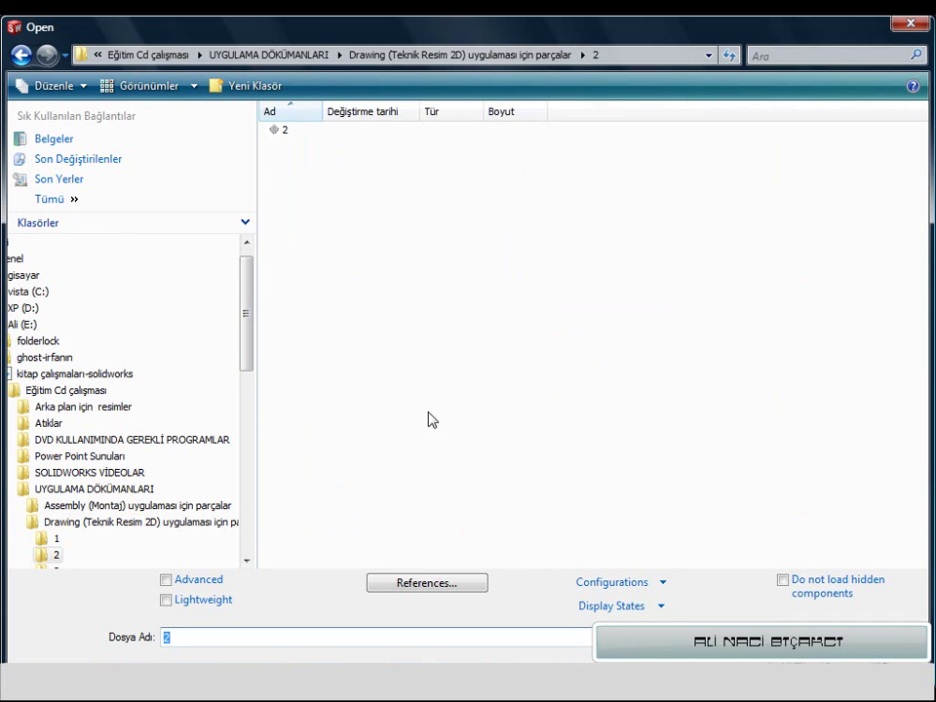
{"action": "left_click", "coordinate": [380, 433]}
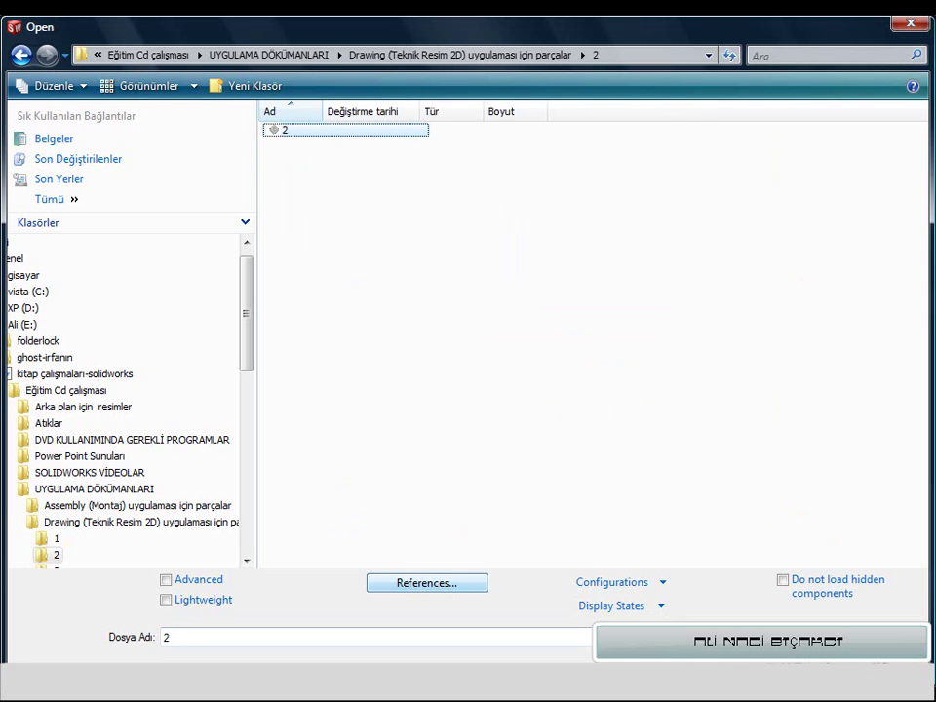
{"action": "key", "text": "Return"}
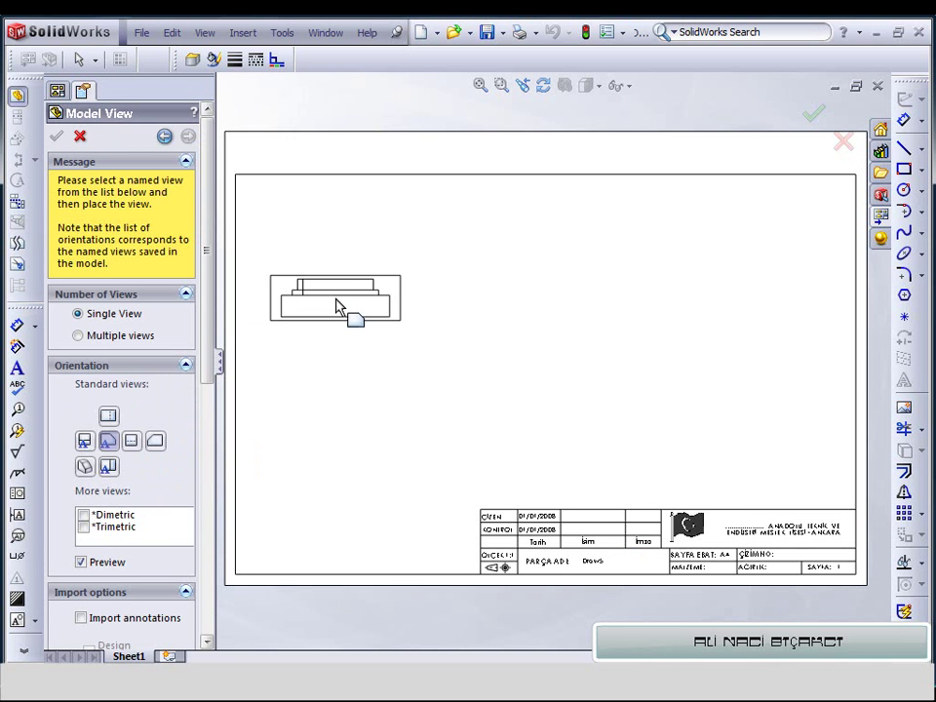
Step: Place part 2's front view, then projected views below, to the right, and an isometric view
{"action": "left_click", "coordinate": [108, 415]}
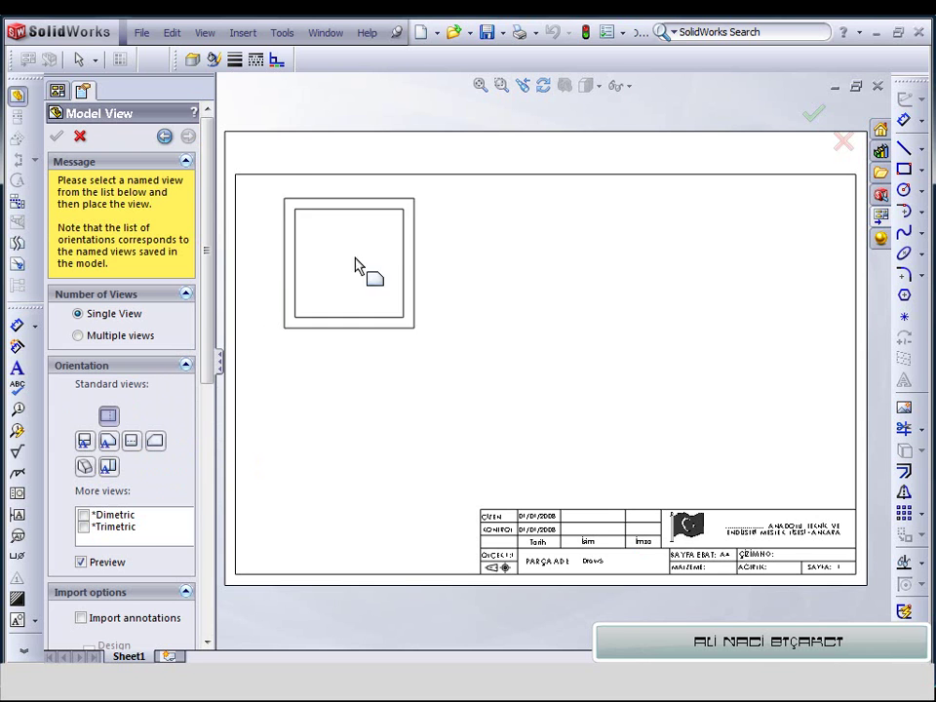
{"action": "left_click", "coordinate": [108, 466]}
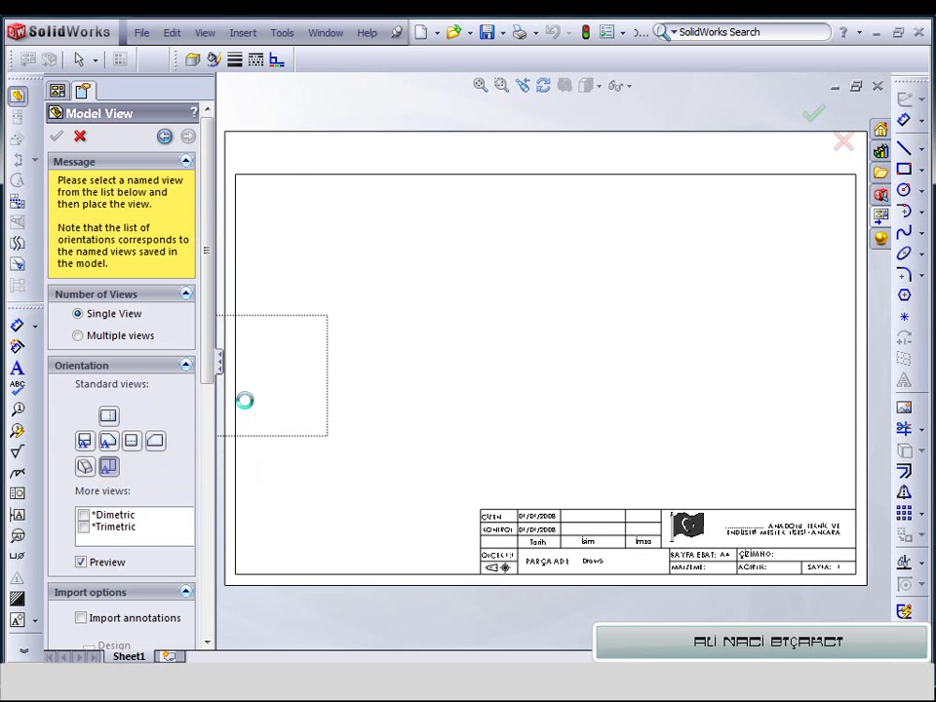
{"action": "left_click", "coordinate": [114, 441]}
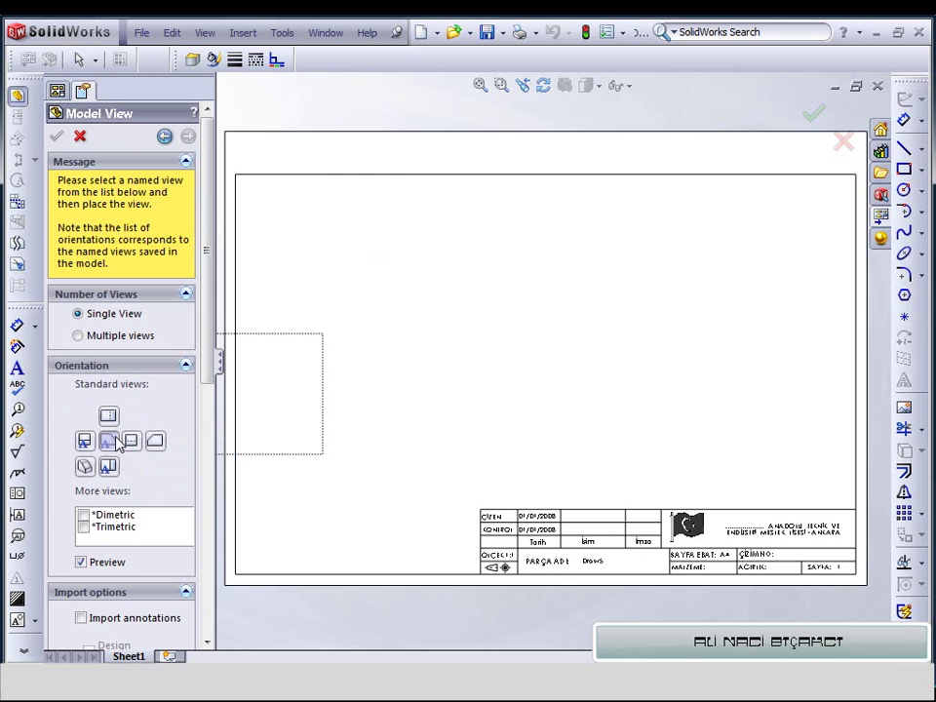
{"action": "left_click", "coordinate": [372, 259]}
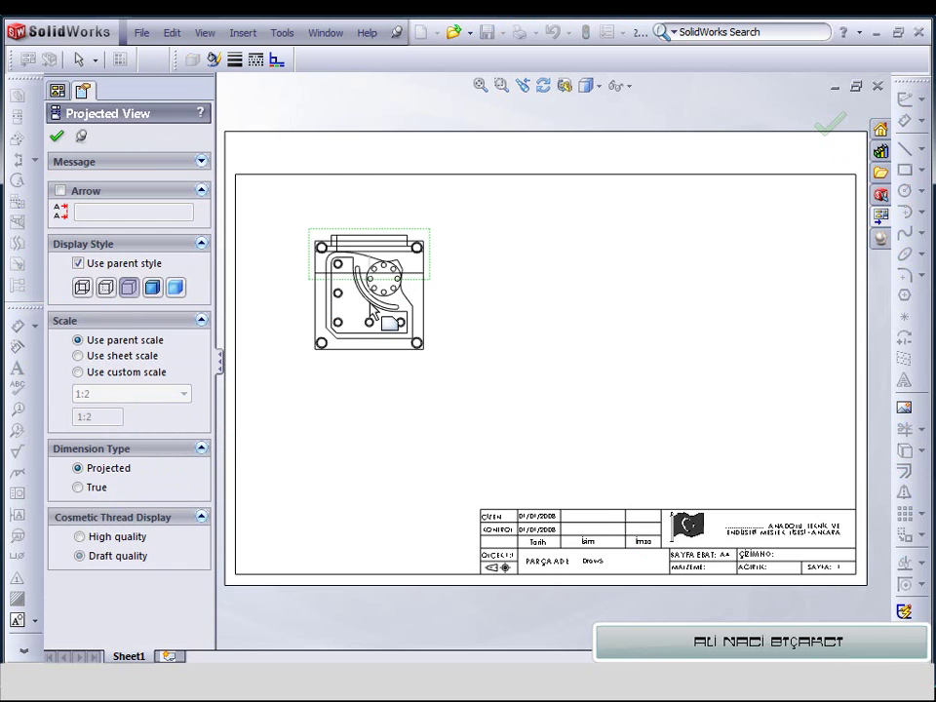
{"action": "left_click", "coordinate": [375, 385]}
{"action": "left_click", "coordinate": [531, 263]}
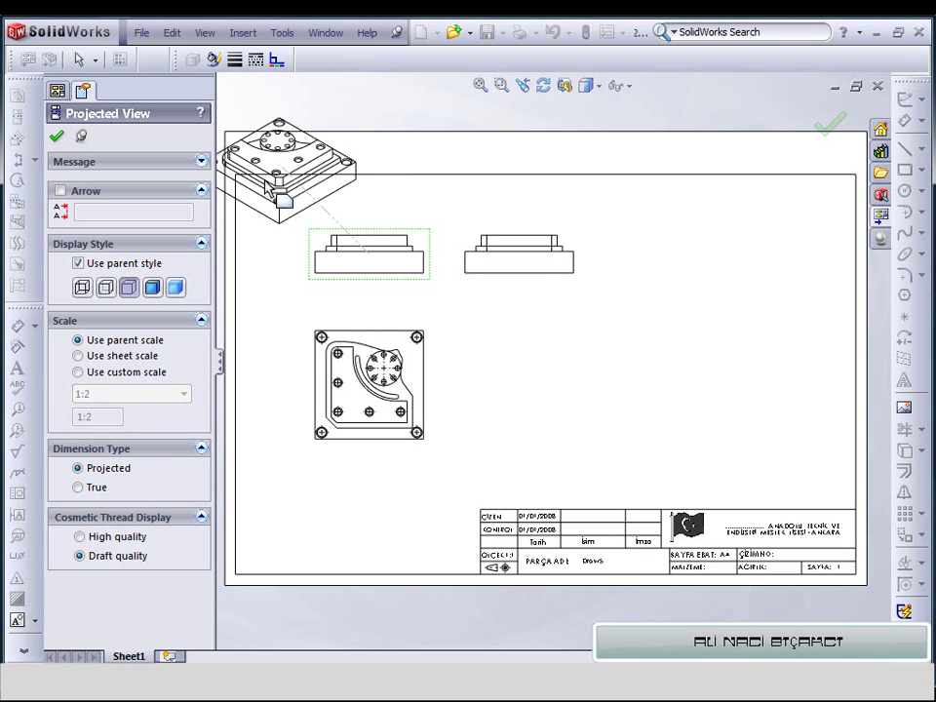
{"action": "left_click", "coordinate": [269, 188]}
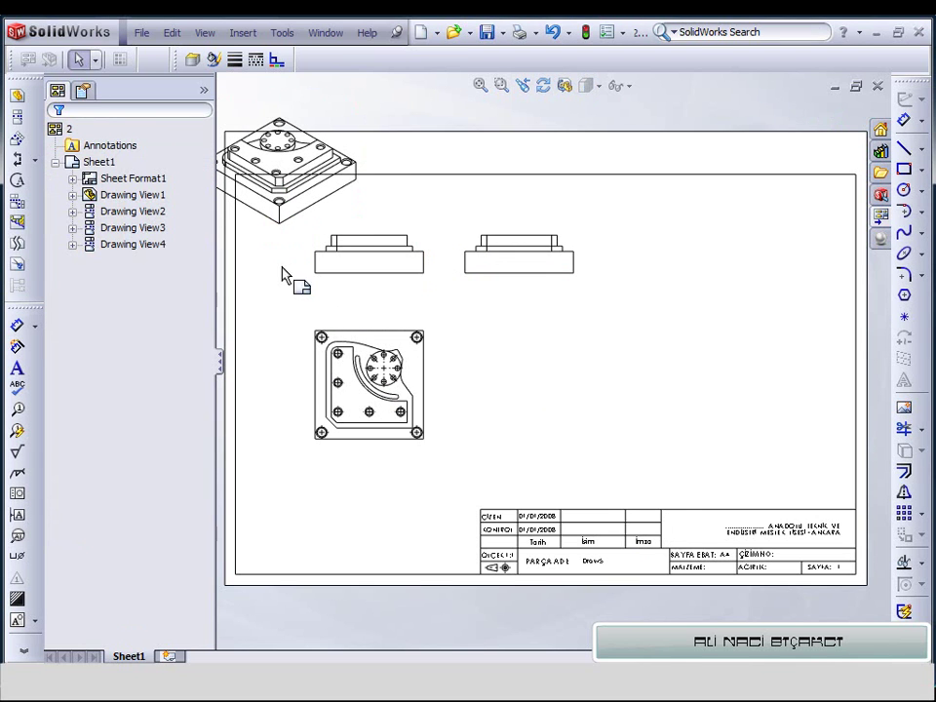
Step: Drag the isometric view (Drawing View4) to the lower right, level with the plan view
{"action": "left_click_drag", "start_coordinate": [281, 234], "coordinate": [547, 450]}
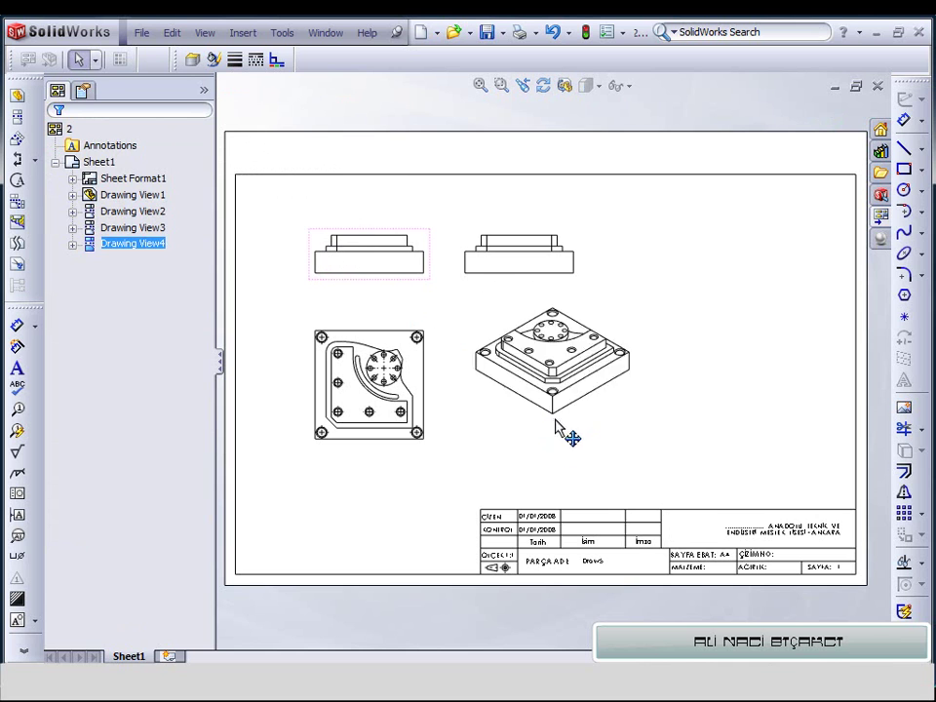
{"action": "left_click", "coordinate": [686, 397]}
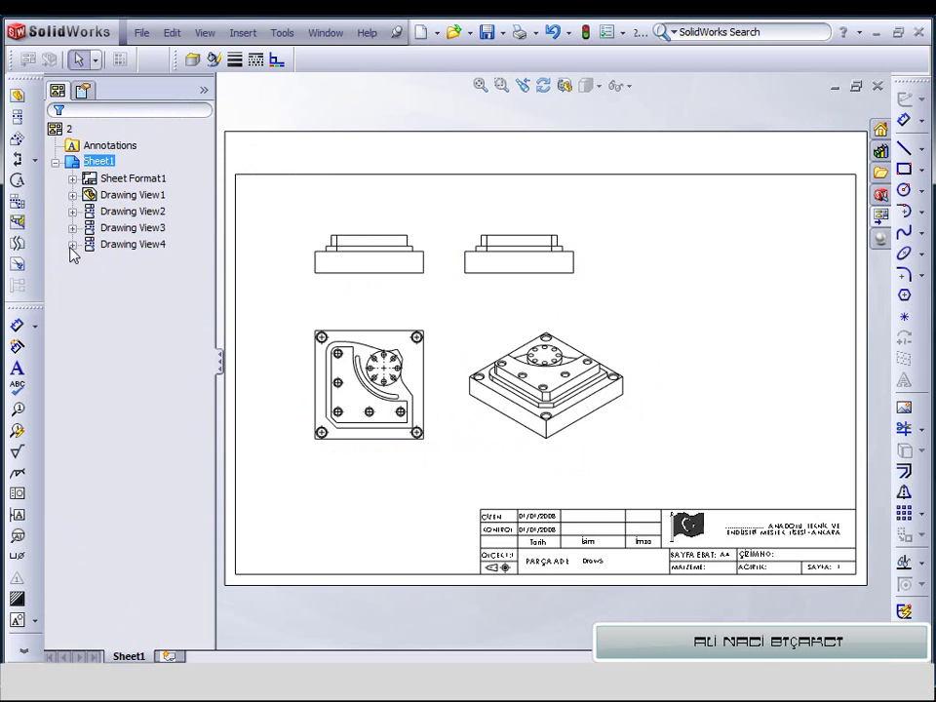
{"action": "right_click", "coordinate": [122, 250]}
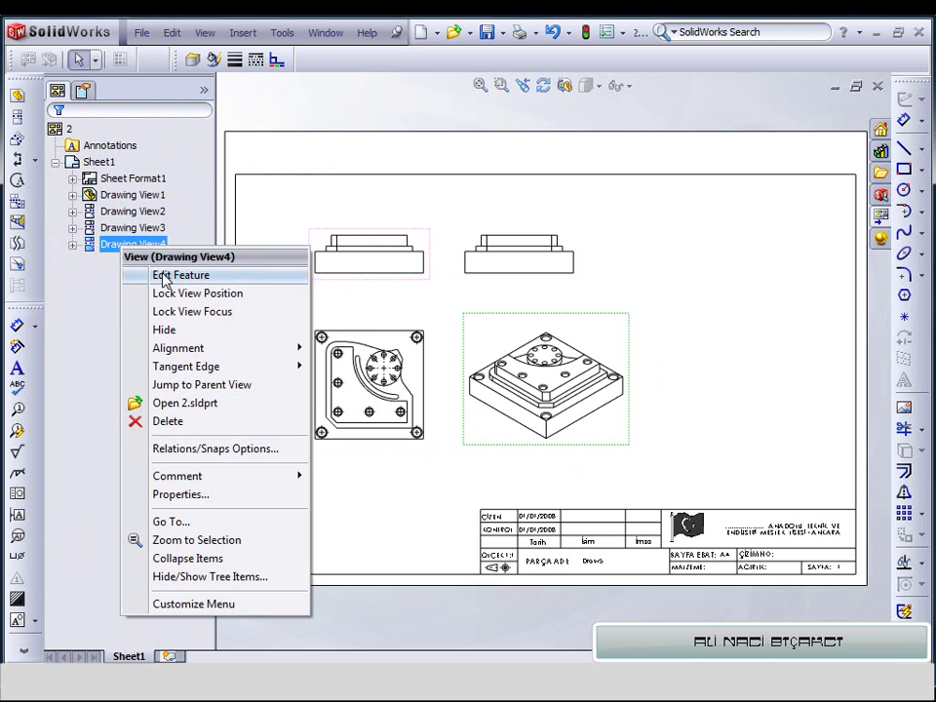
Step: Set the isometric view's display style to Shaded With Edges
{"action": "left_click", "coordinate": [136, 275]}
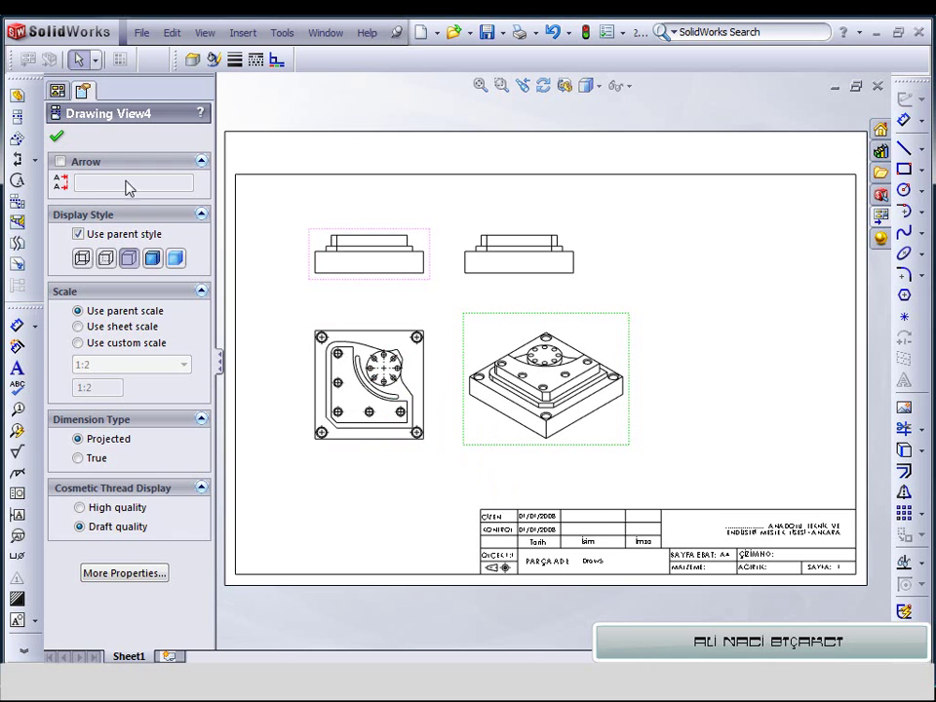
{"action": "left_click", "coordinate": [58, 140]}
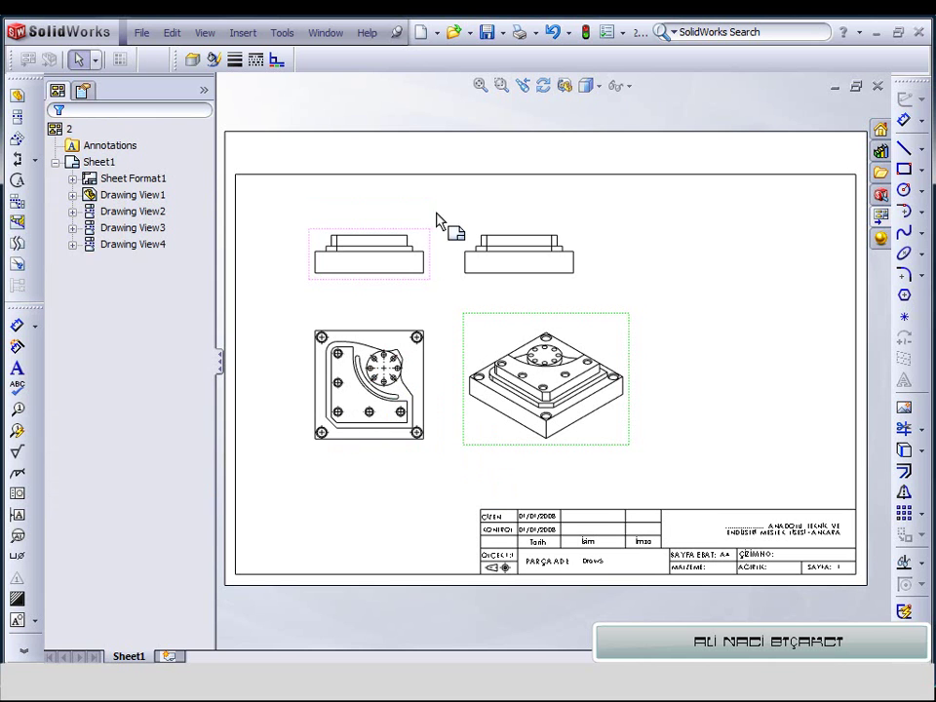
{"action": "left_click", "coordinate": [598, 326]}
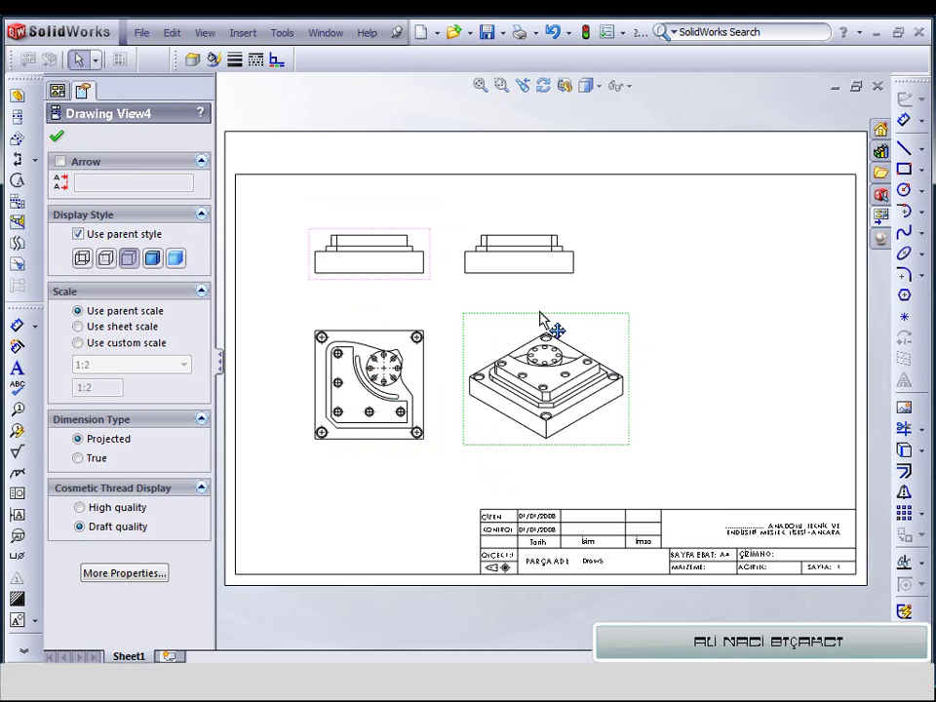
{"action": "left_click", "coordinate": [78, 234]}
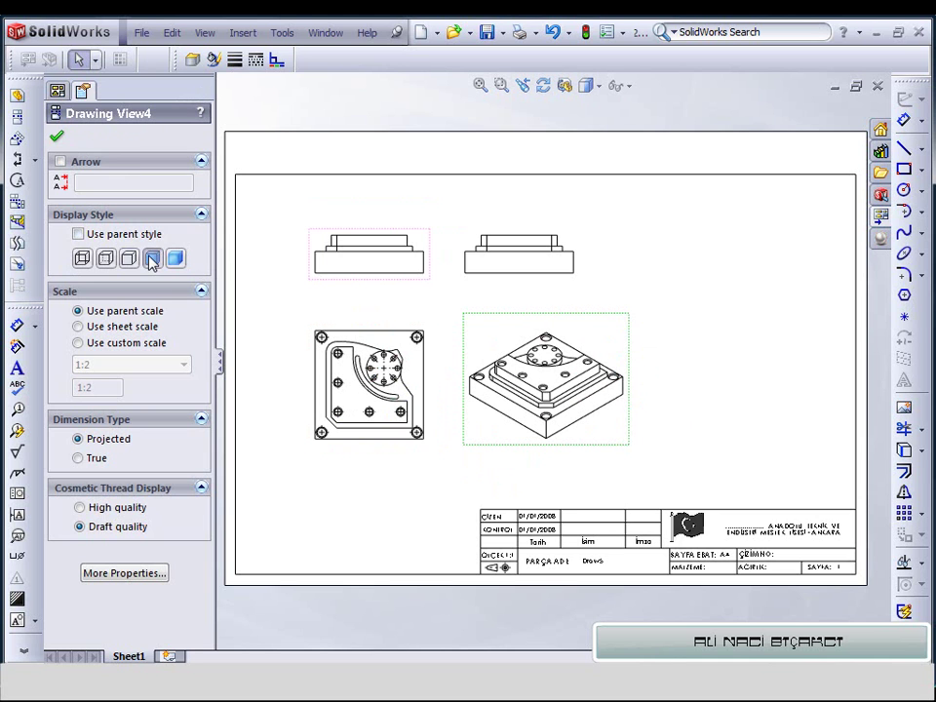
{"action": "left_click", "coordinate": [152, 257]}
{"action": "left_click", "coordinate": [81, 257]}
{"action": "left_click", "coordinate": [105, 257]}
{"action": "left_click", "coordinate": [129, 257]}
{"action": "left_click", "coordinate": [152, 259]}
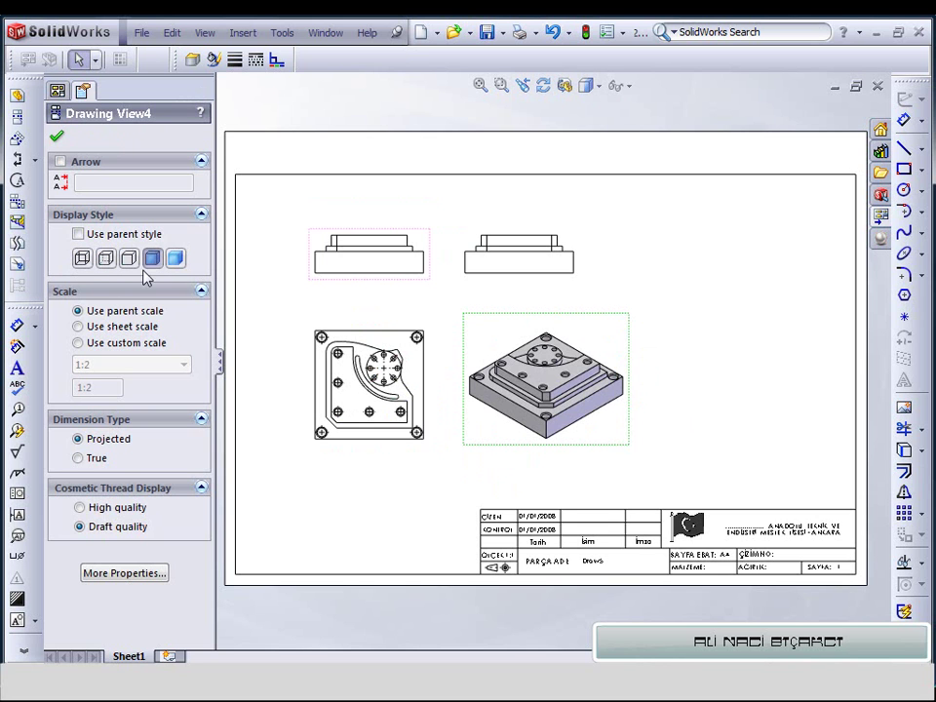
Step: Give the isometric view a custom 1:2 scale and move it beside the title block
{"action": "left_click", "coordinate": [81, 343]}
{"action": "left_click", "coordinate": [127, 365]}
{"action": "left_click", "coordinate": [98, 391]}
{"action": "left_click", "coordinate": [127, 367]}
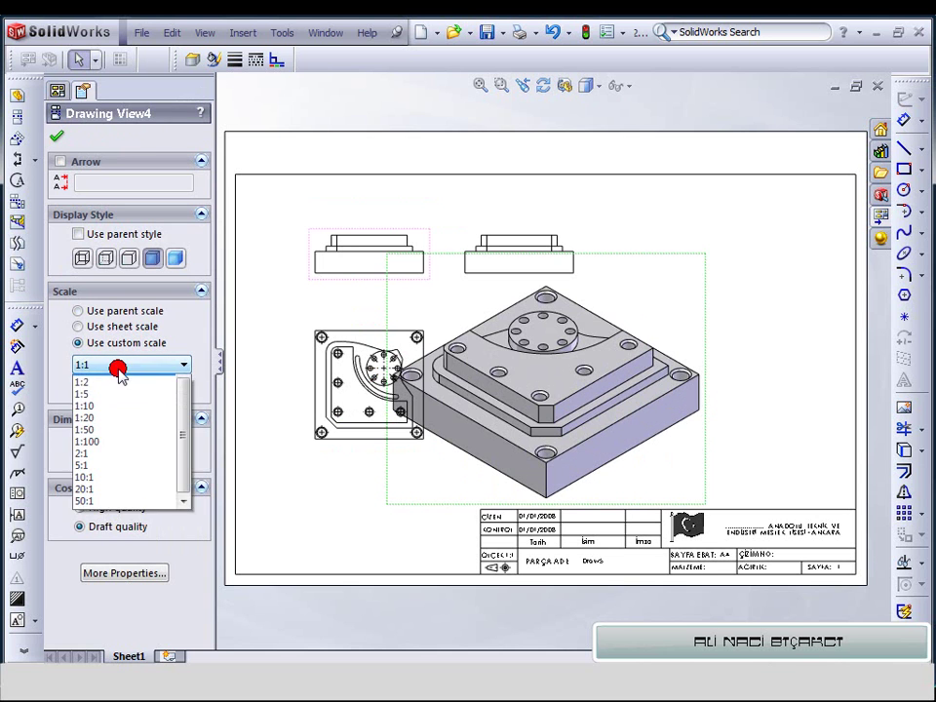
{"action": "left_click", "coordinate": [119, 407]}
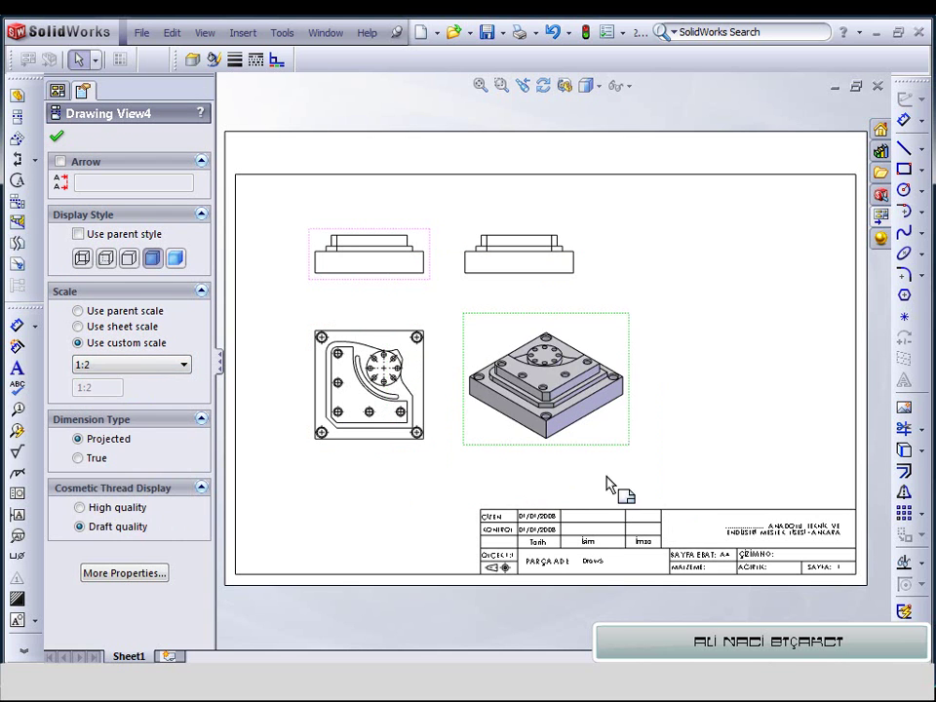
{"action": "left_click_drag", "start_coordinate": [599, 443], "coordinate": [770, 483]}
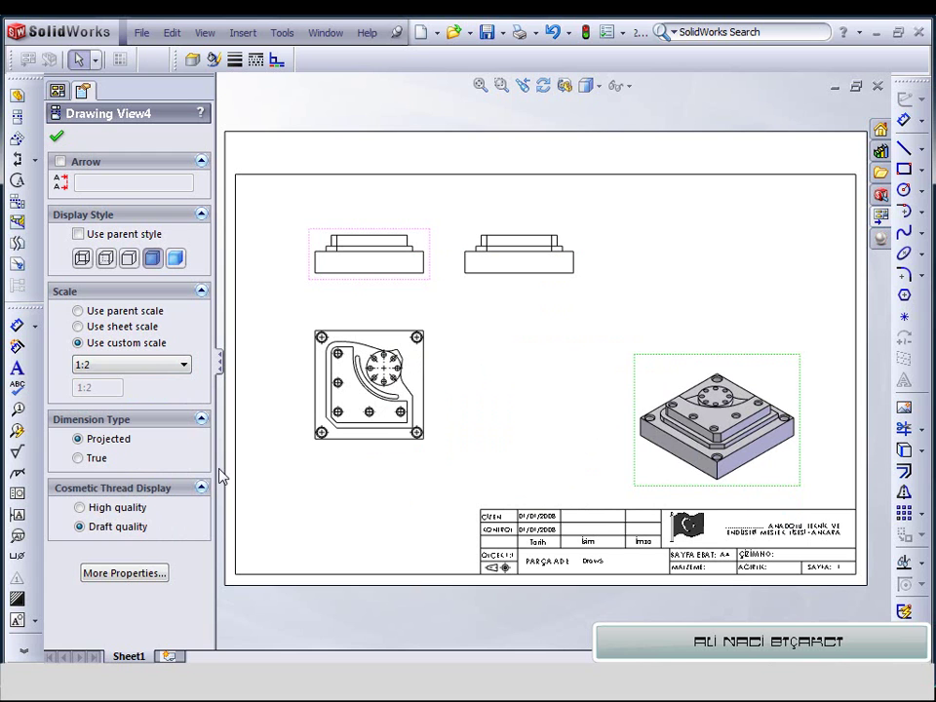
{"action": "left_click", "coordinate": [57, 139]}
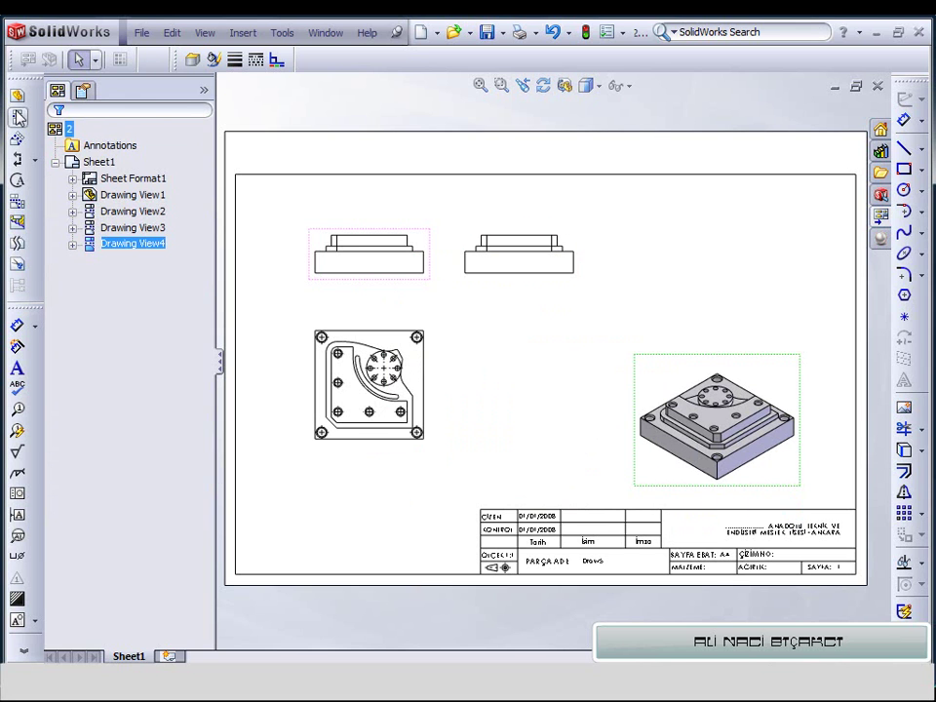
Step: Select all four part 2 views and delete them, confirming each deletion
{"action": "left_click", "coordinate": [581, 272]}
{"action": "left_click", "coordinate": [641, 368]}
{"action": "left_click", "coordinate": [546, 285], "text": "ctrl"}
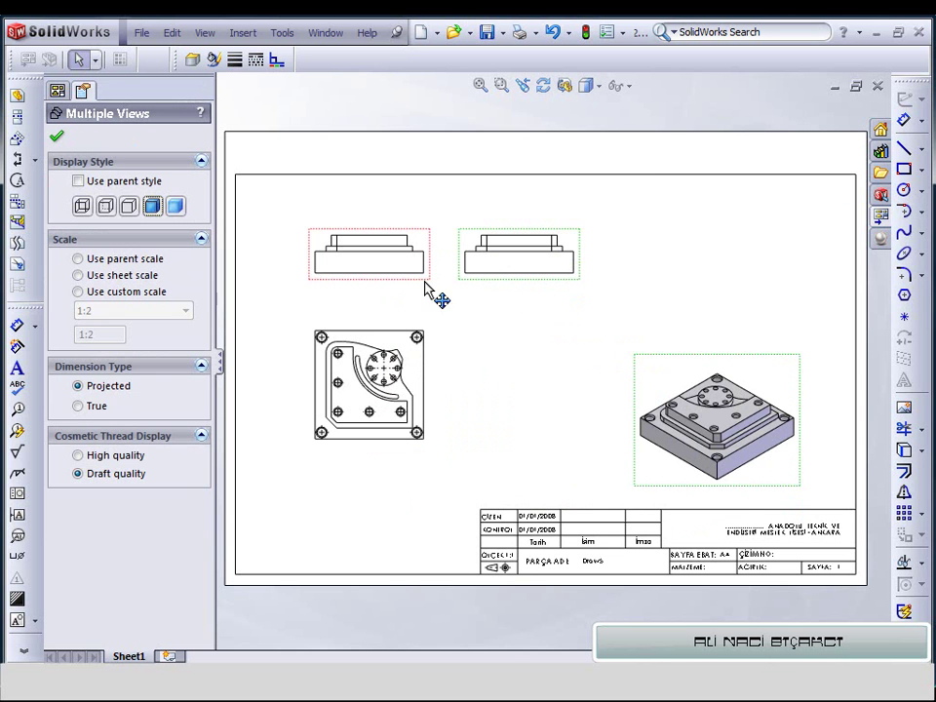
{"action": "left_click", "coordinate": [429, 291], "text": "ctrl"}
{"action": "left_click", "coordinate": [409, 332], "text": "ctrl"}
{"action": "key", "text": "Delete"}
{"action": "left_click", "coordinate": [702, 402]}
{"action": "left_click", "coordinate": [702, 401]}
{"action": "left_click", "coordinate": [720, 426]}
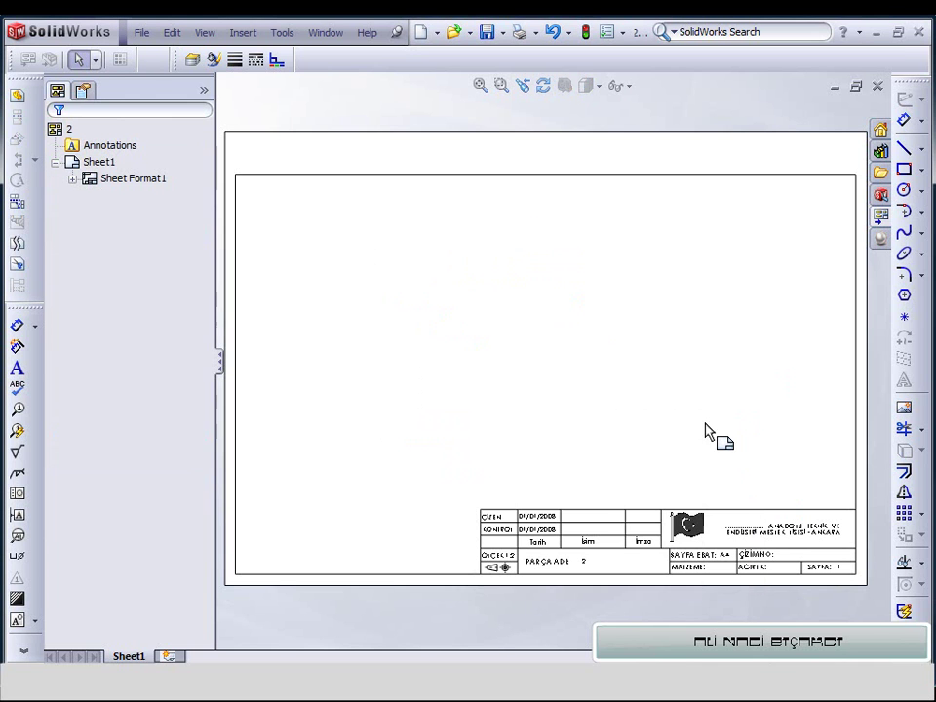
{"action": "left_click", "coordinate": [20, 156]}
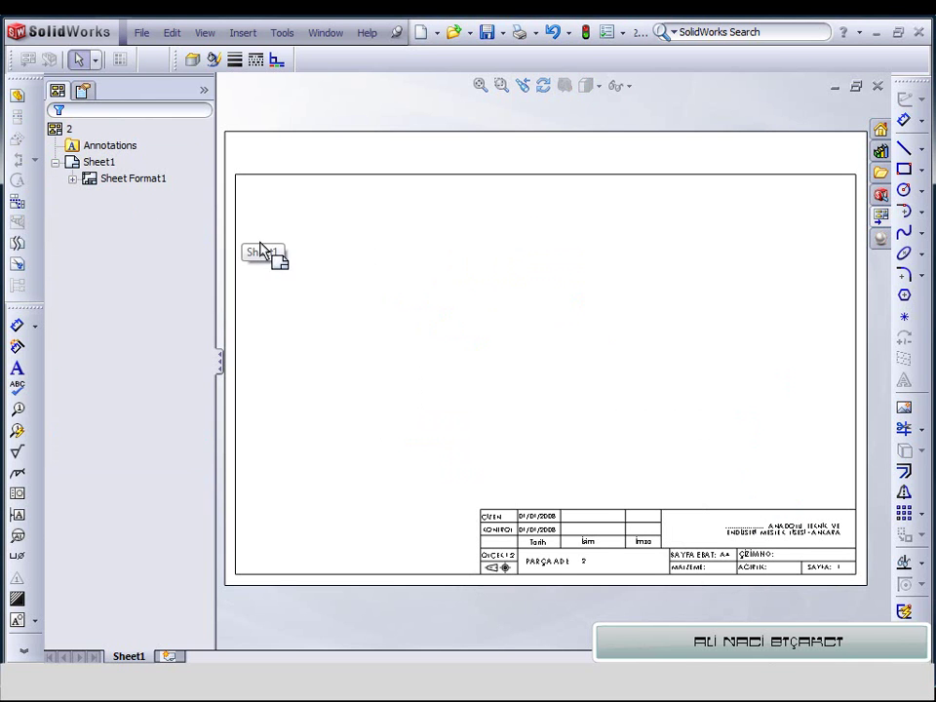
{"action": "left_click", "coordinate": [17, 95]}
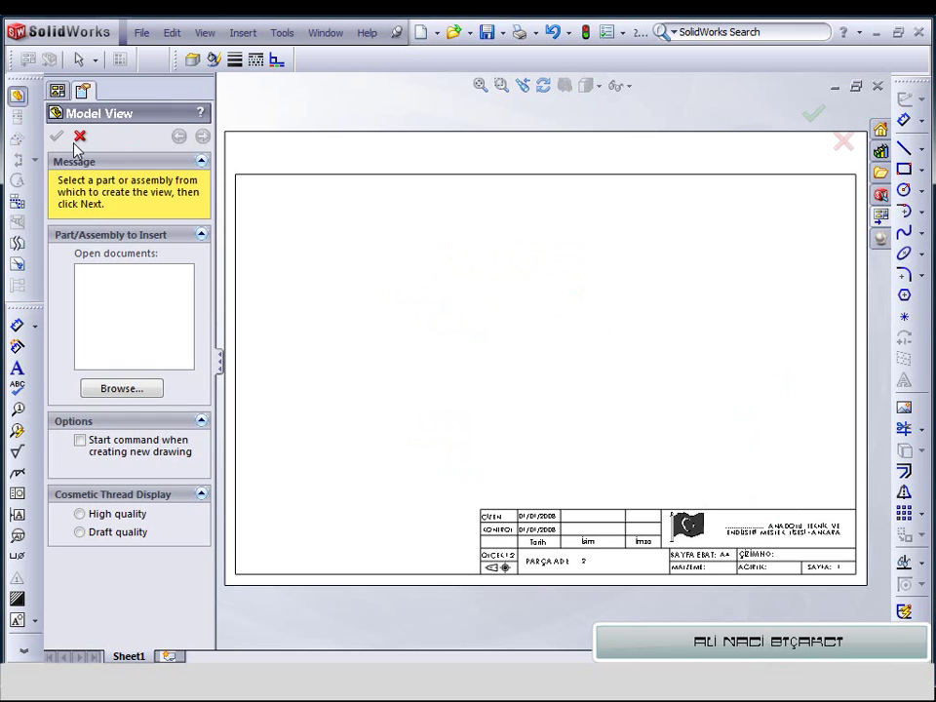
{"action": "left_click", "coordinate": [115, 389]}
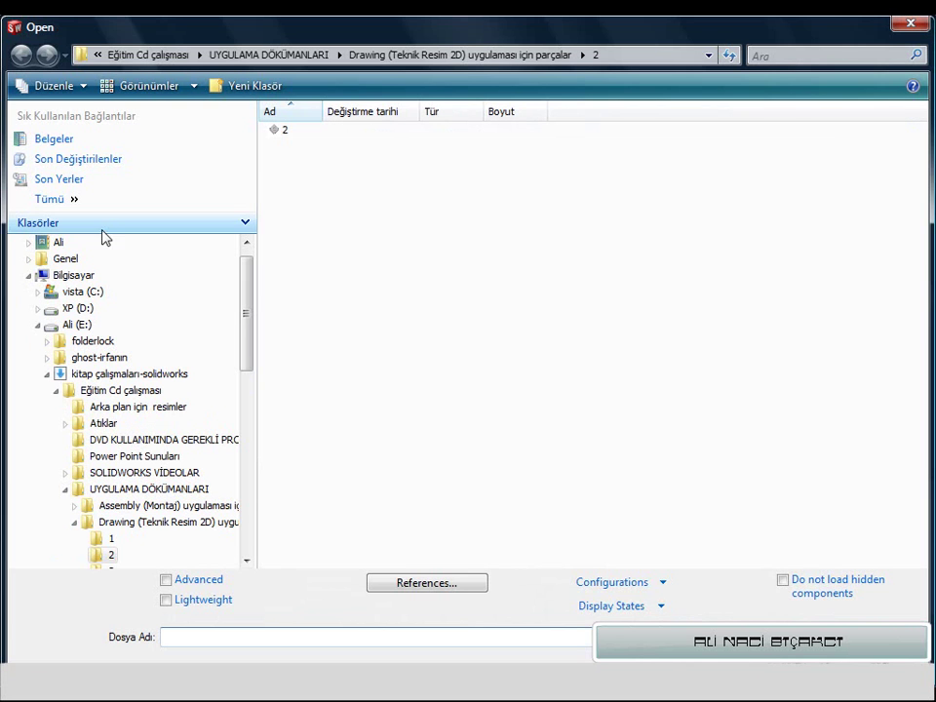
{"action": "left_click", "coordinate": [702, 648]}
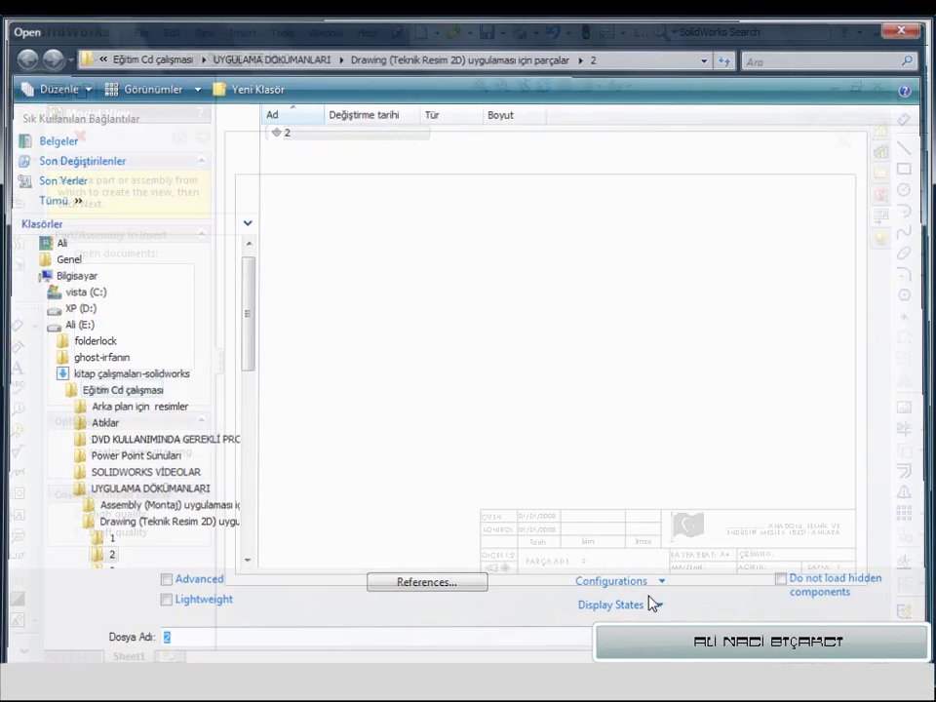
{"action": "left_click", "coordinate": [356, 258]}
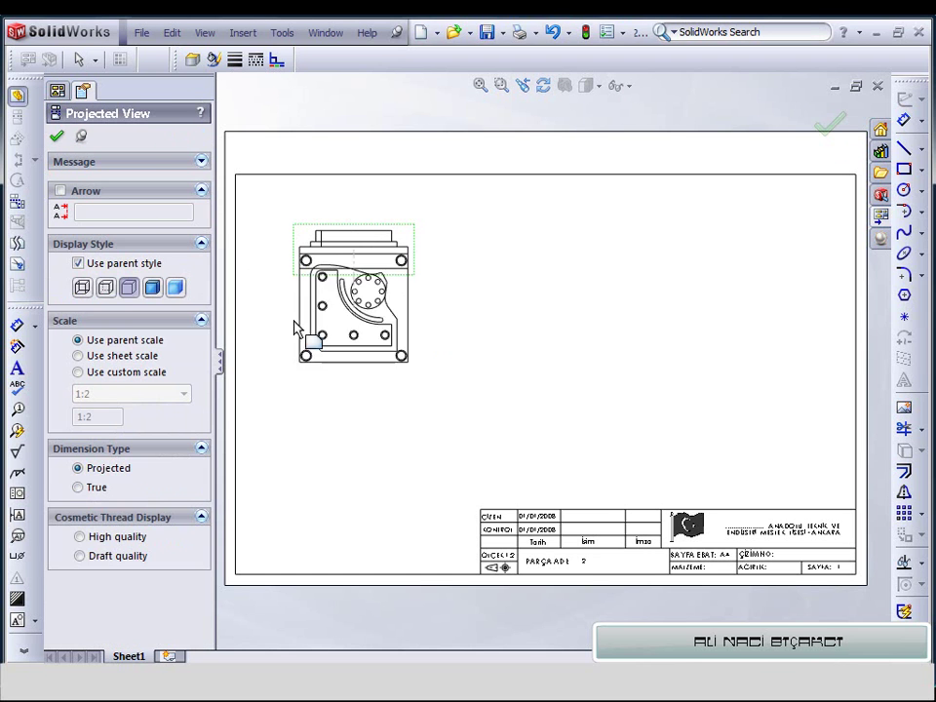
{"action": "key", "text": "Escape"}
{"action": "left_click", "coordinate": [388, 292]}
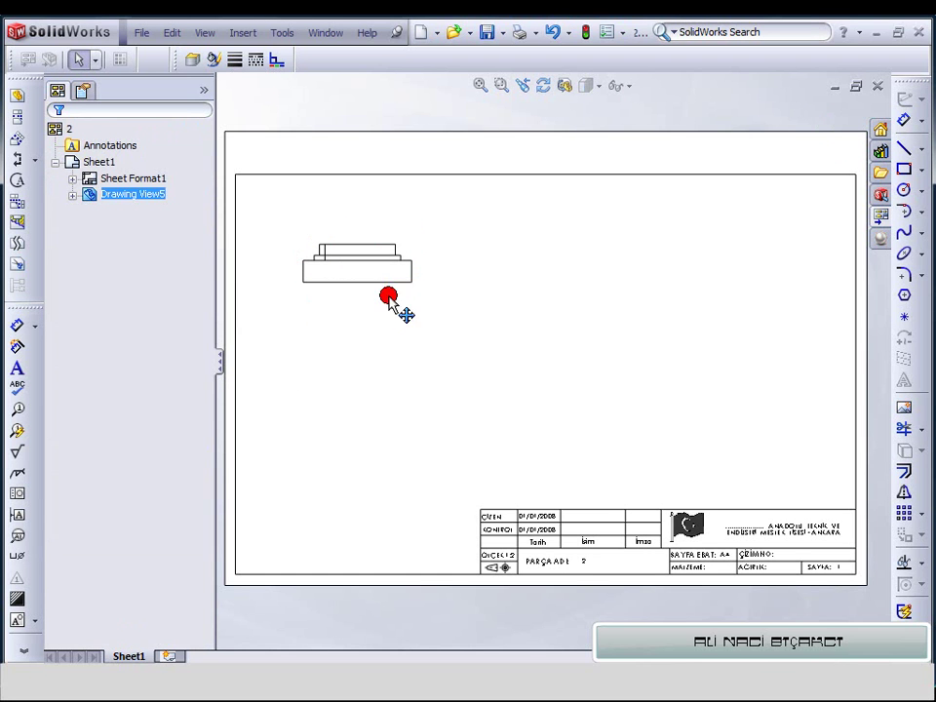
{"action": "left_click", "coordinate": [496, 265]}
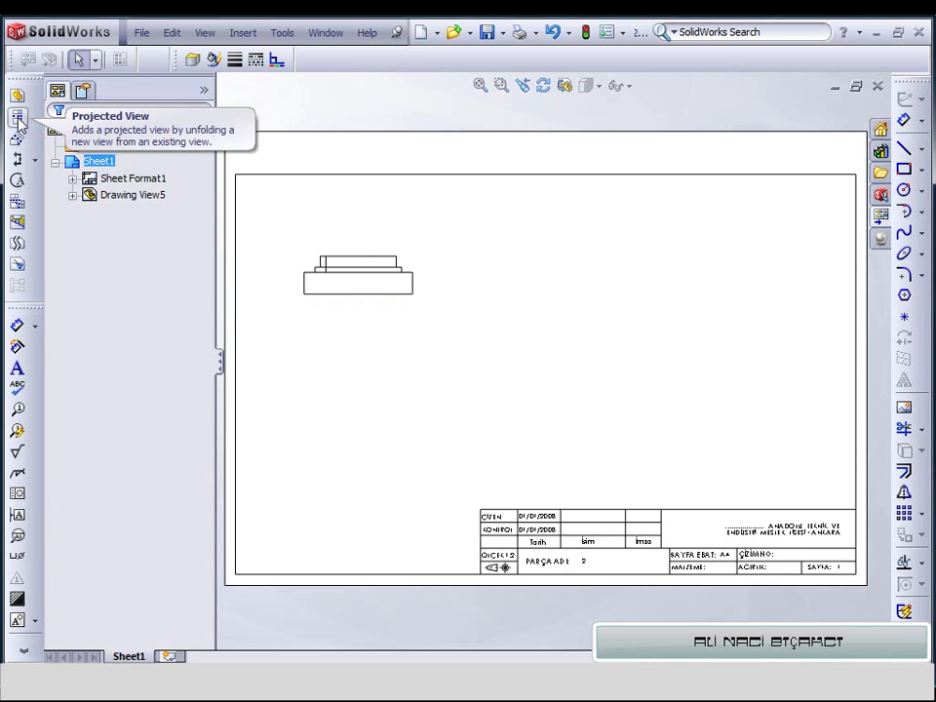
{"action": "left_click", "coordinate": [18, 119]}
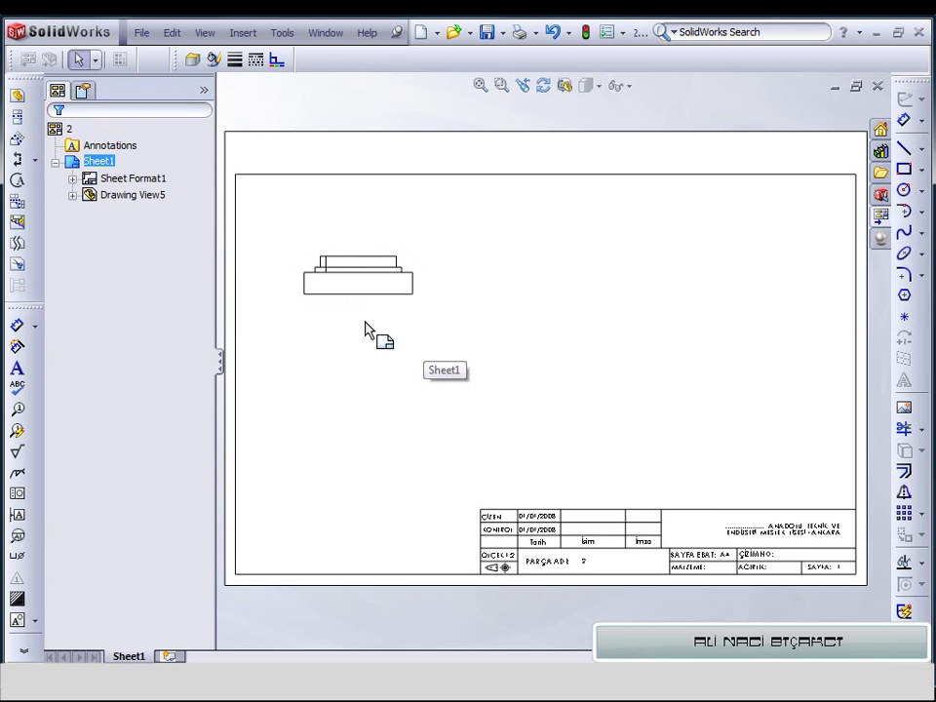
{"action": "left_click", "coordinate": [19, 119]}
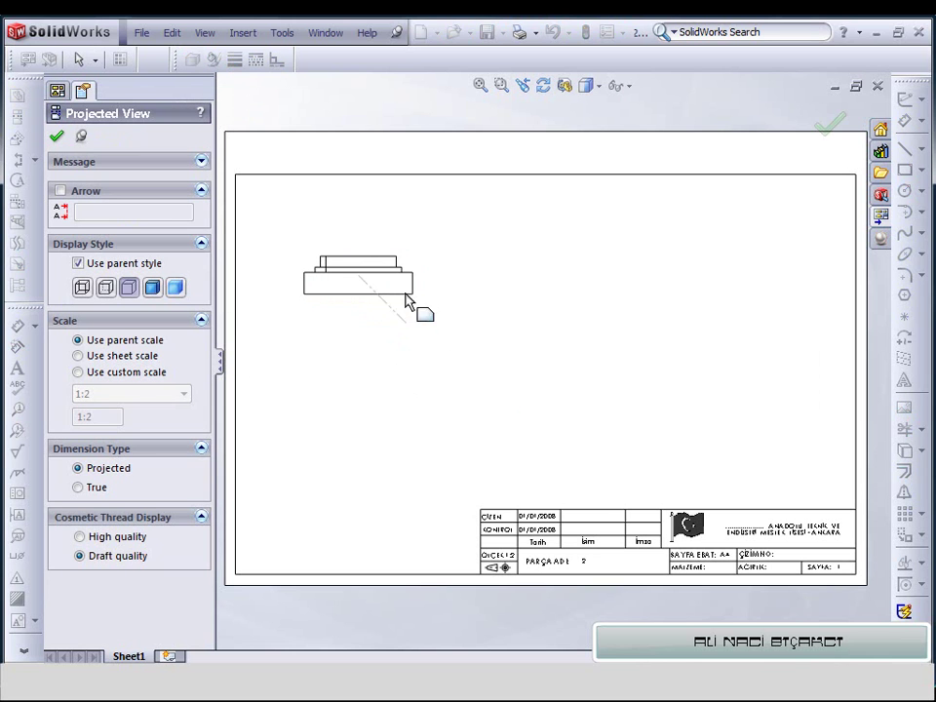
{"action": "left_click", "coordinate": [349, 386]}
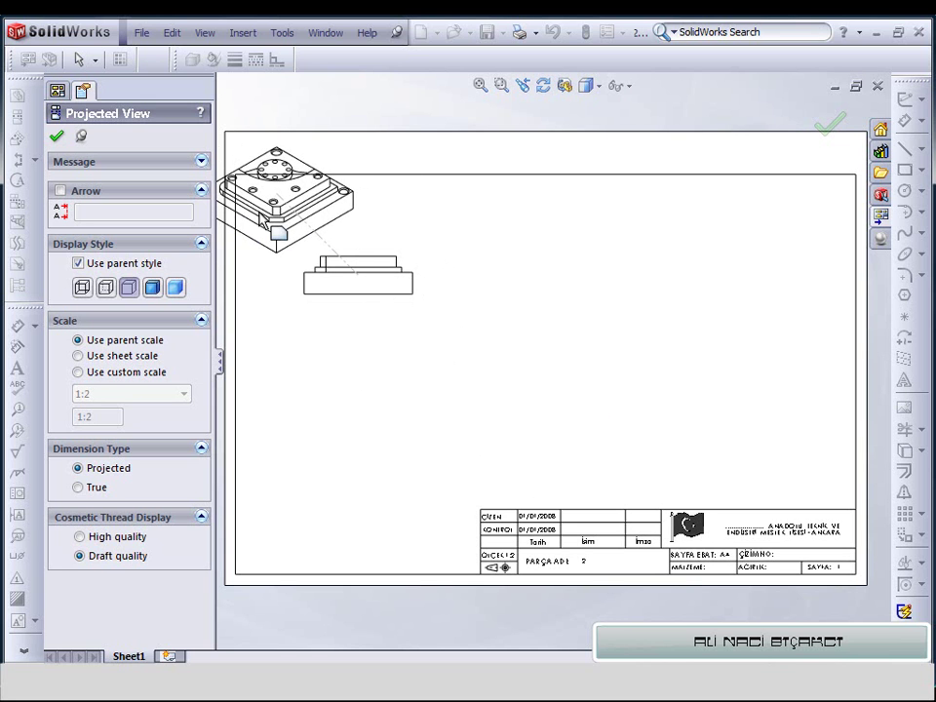
{"action": "key", "text": "Escape"}
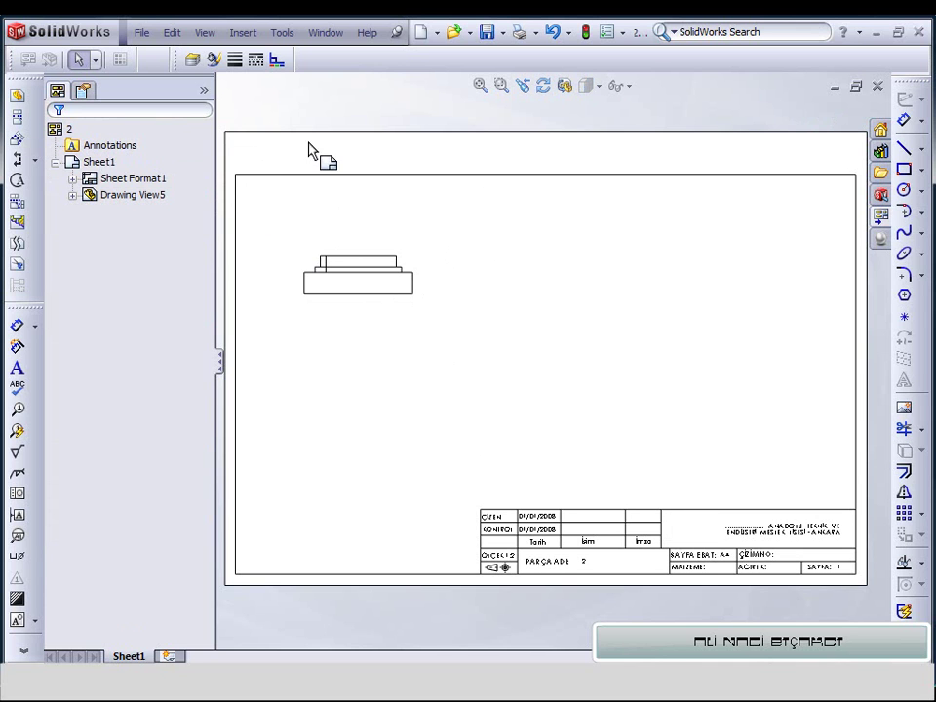
{"action": "left_click", "coordinate": [546, 265]}
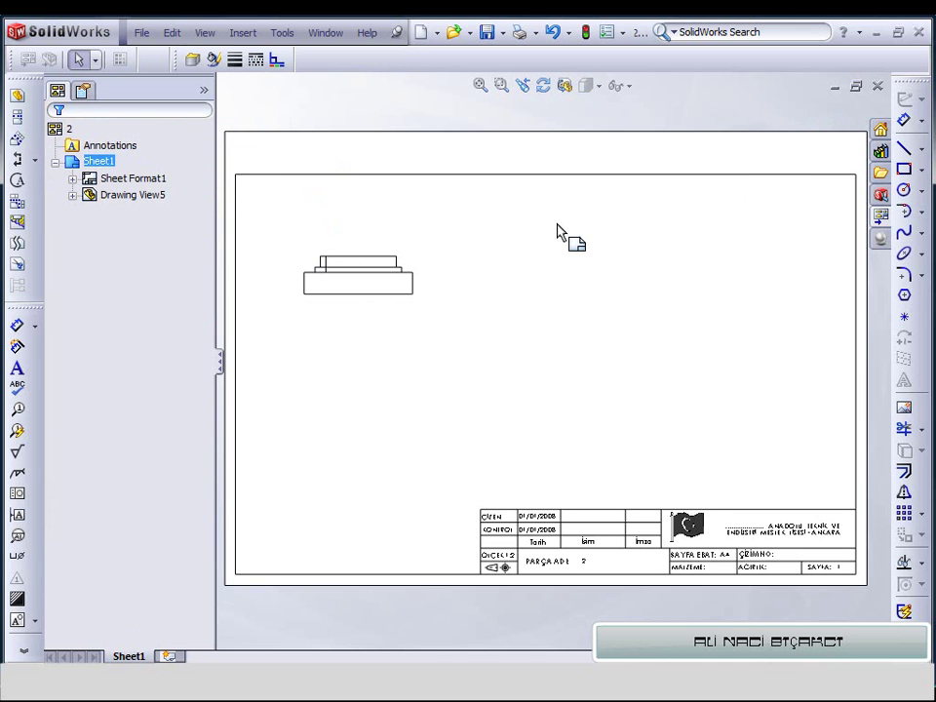
{"action": "left_click", "coordinate": [414, 296]}
{"action": "key", "text": "Delete"}
{"action": "left_click", "coordinate": [714, 403]}
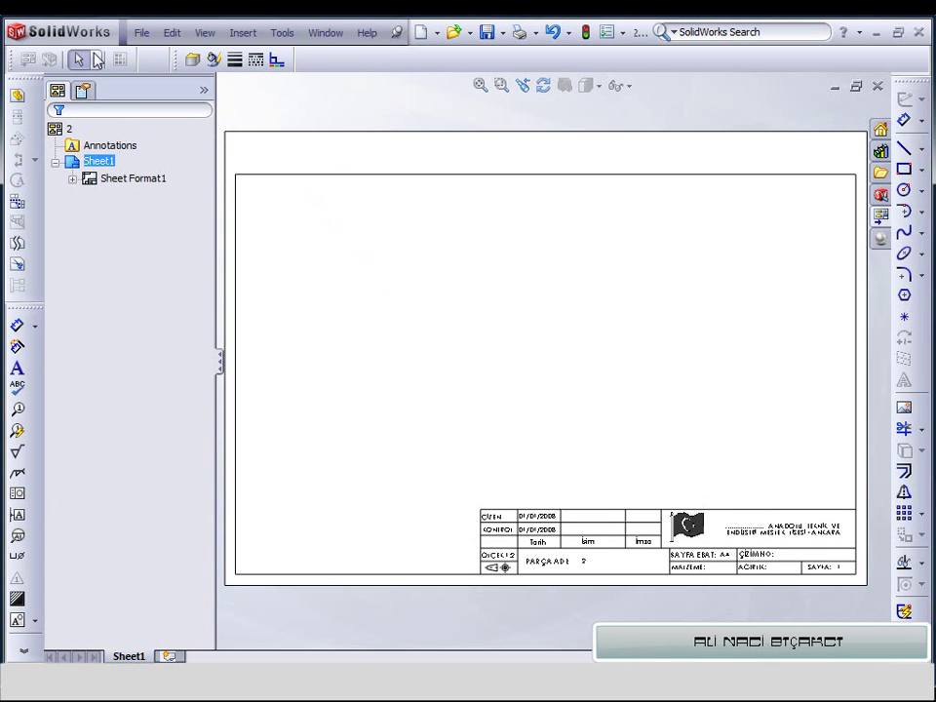
Step: Insert a model view using part 3 from folder 3
{"action": "left_click", "coordinate": [17, 94]}
{"action": "left_click", "coordinate": [137, 389]}
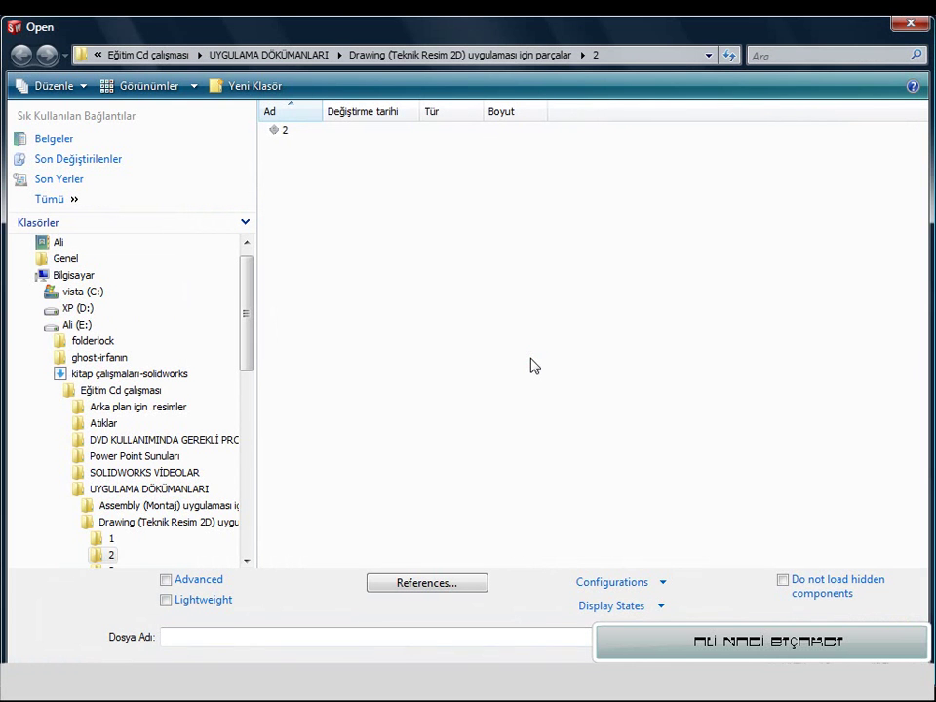
{"action": "key", "text": "BackSpace"}
{"action": "left_click", "coordinate": [836, 310]}
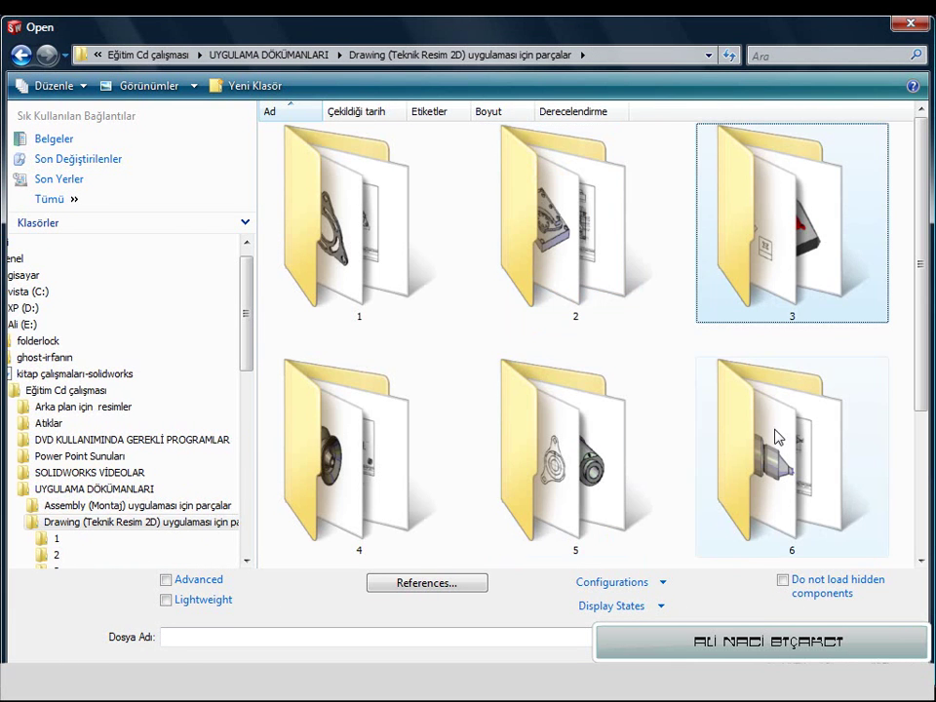
{"action": "double_click", "coordinate": [792, 234]}
{"action": "left_click", "coordinate": [331, 166]}
{"action": "key", "text": "Tab"}
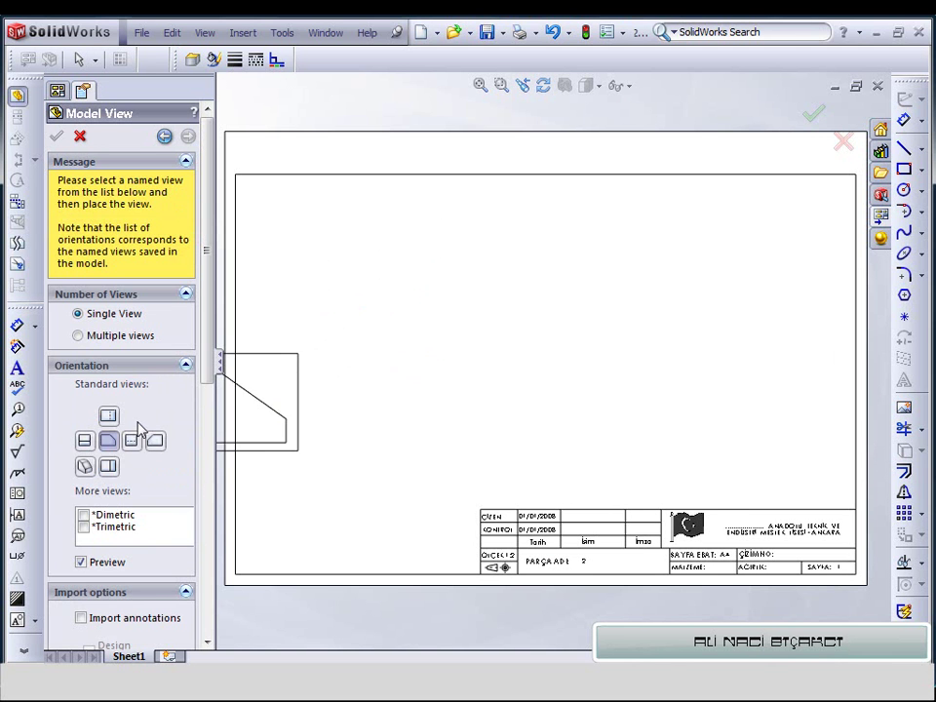
Step: Place the part 3 view and move it to the sheet's lower left
{"action": "left_click", "coordinate": [390, 286]}
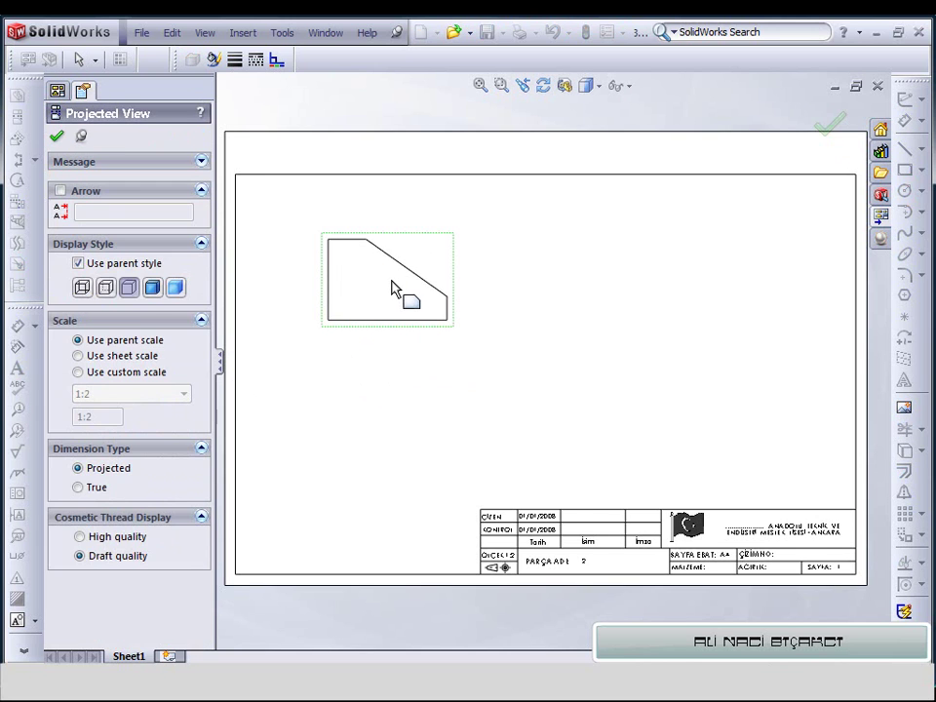
{"action": "left_click_drag", "start_coordinate": [395, 285], "coordinate": [402, 397]}
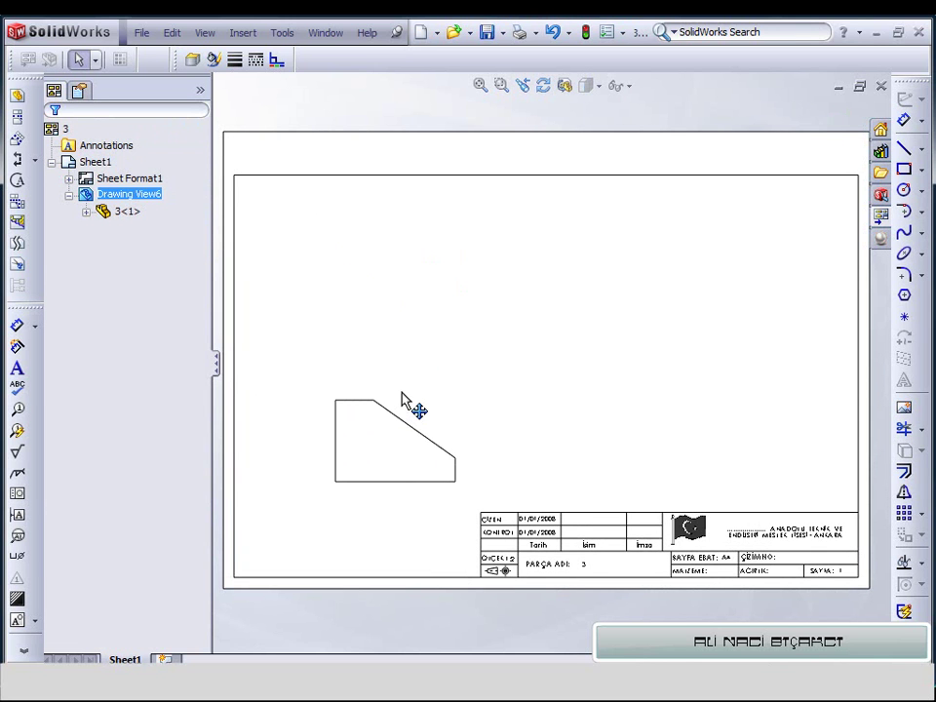
{"action": "left_click_drag", "start_coordinate": [402, 397], "coordinate": [407, 415]}
{"action": "left_click", "coordinate": [428, 271]}
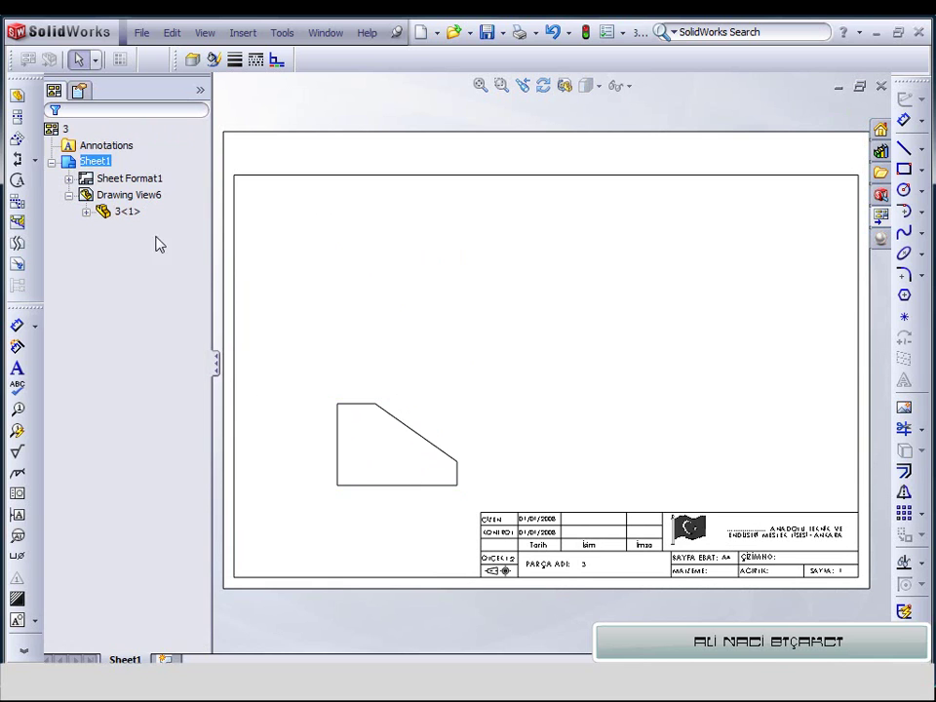
{"action": "left_click", "coordinate": [18, 140]}
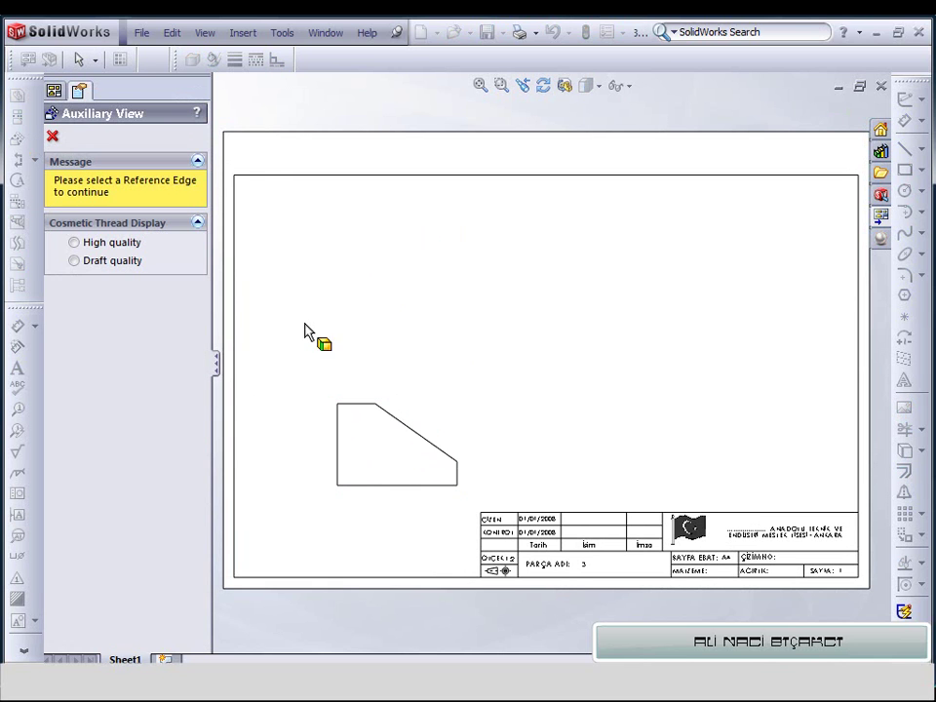
Step: Create auxiliary VIEW F from the slanted edge, VIEW G above, and VIEW H right of the front view
{"action": "left_click", "coordinate": [408, 436]}
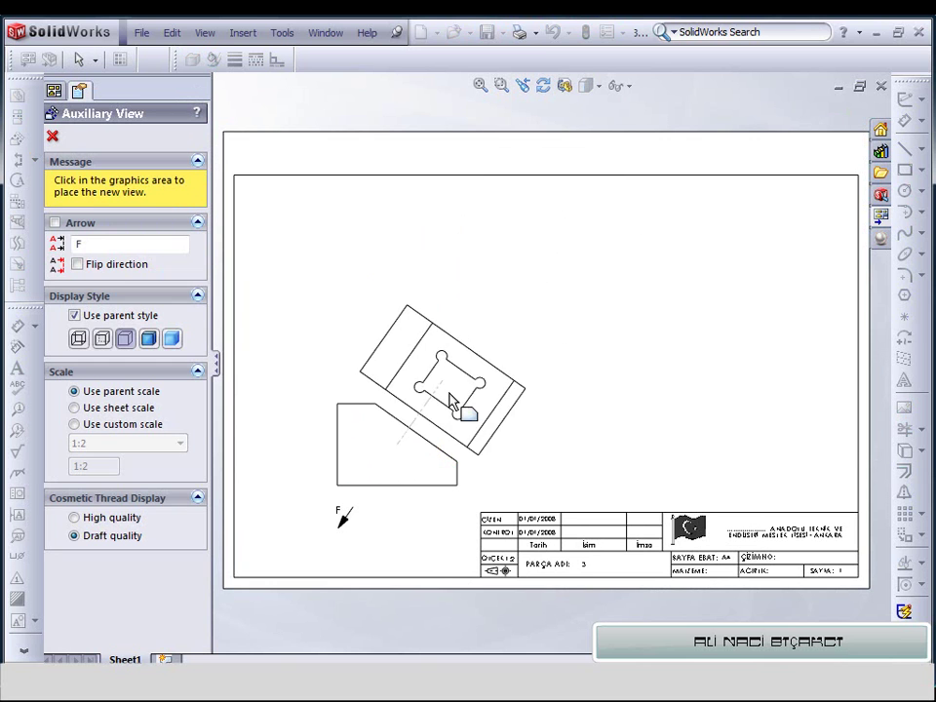
{"action": "left_click", "coordinate": [488, 346]}
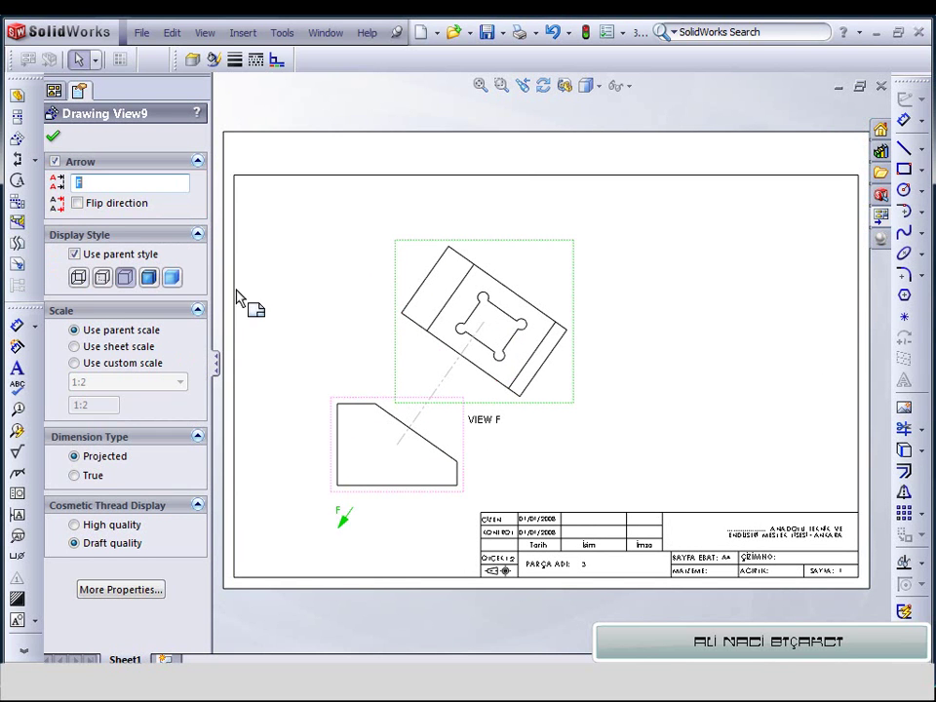
{"action": "left_click", "coordinate": [51, 138]}
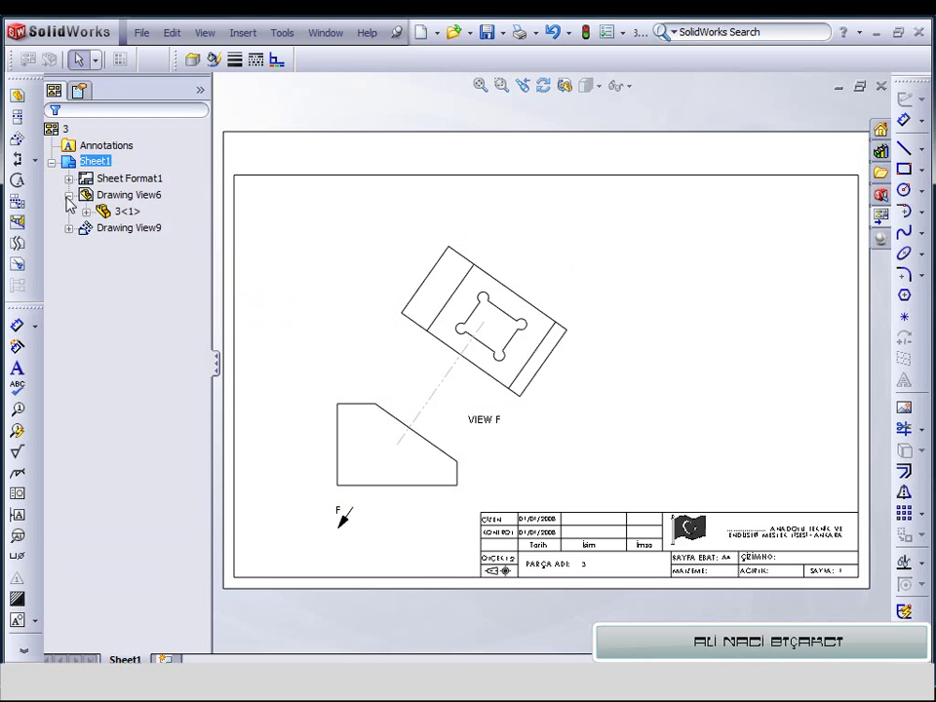
{"action": "left_click", "coordinate": [21, 161]}
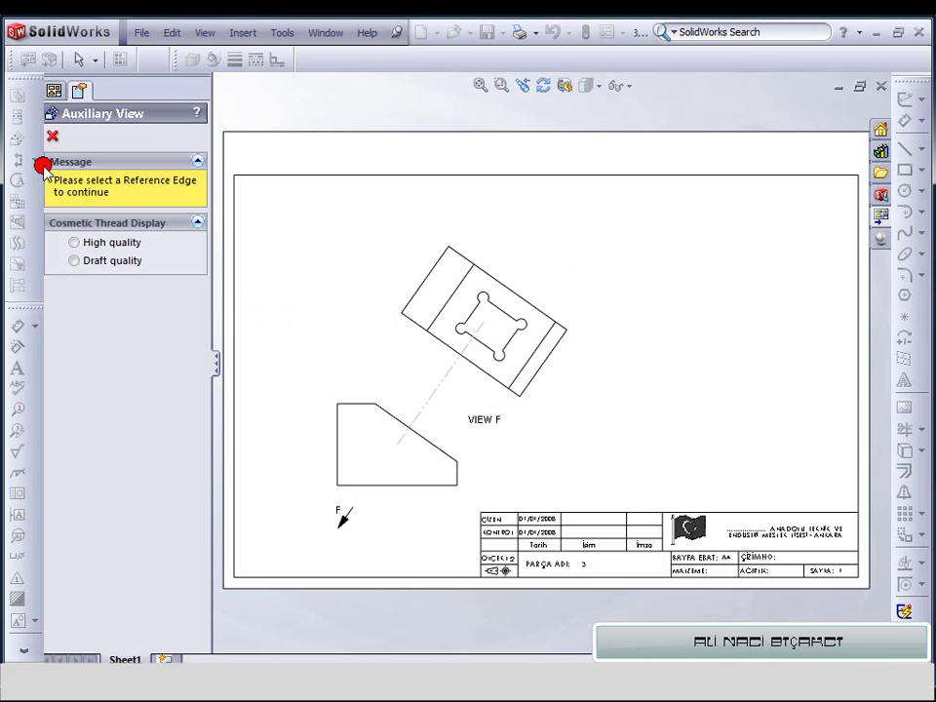
{"action": "left_click", "coordinate": [358, 404]}
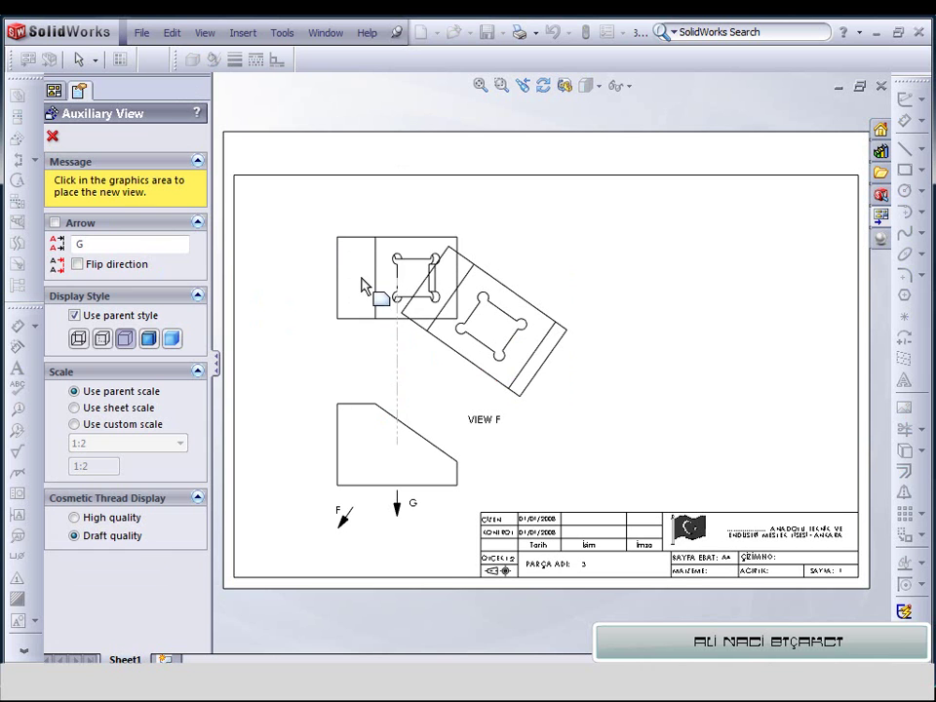
{"action": "left_click", "coordinate": [371, 251]}
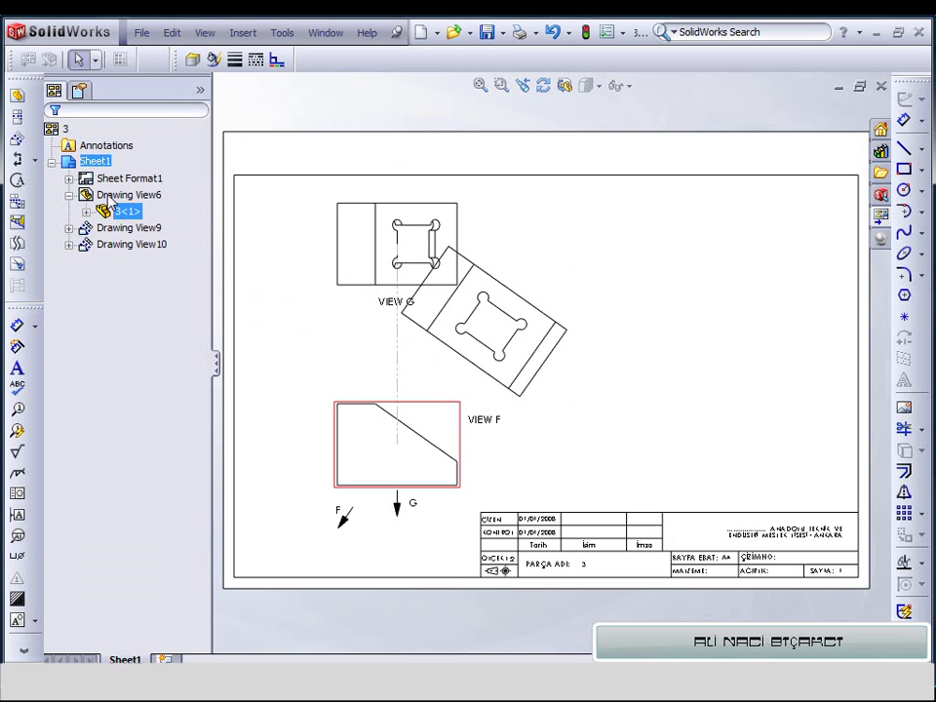
{"action": "left_click", "coordinate": [19, 141]}
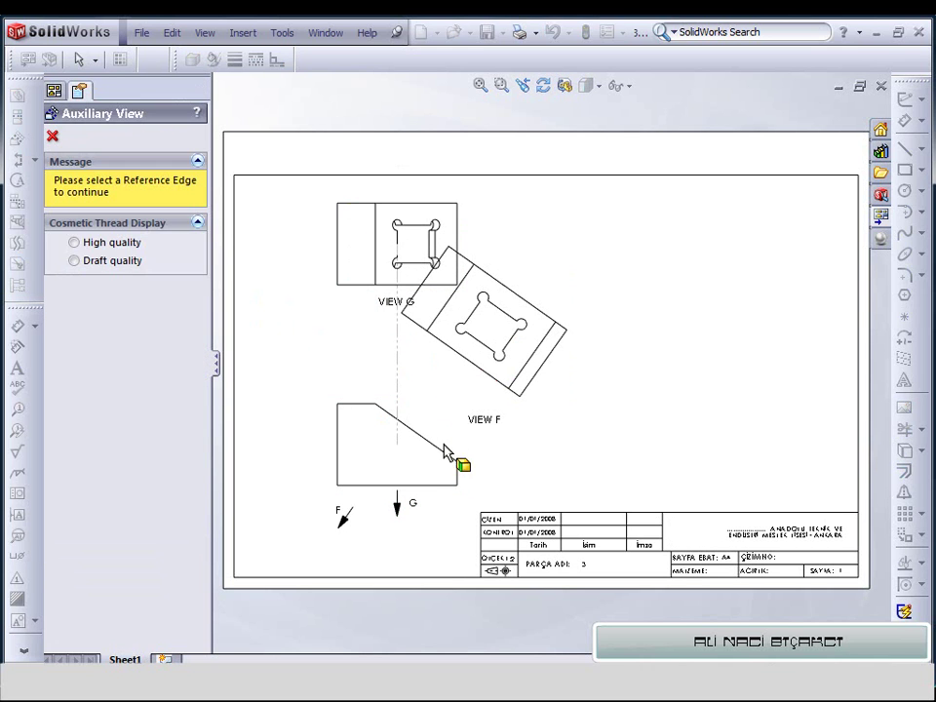
{"action": "left_click", "coordinate": [457, 477]}
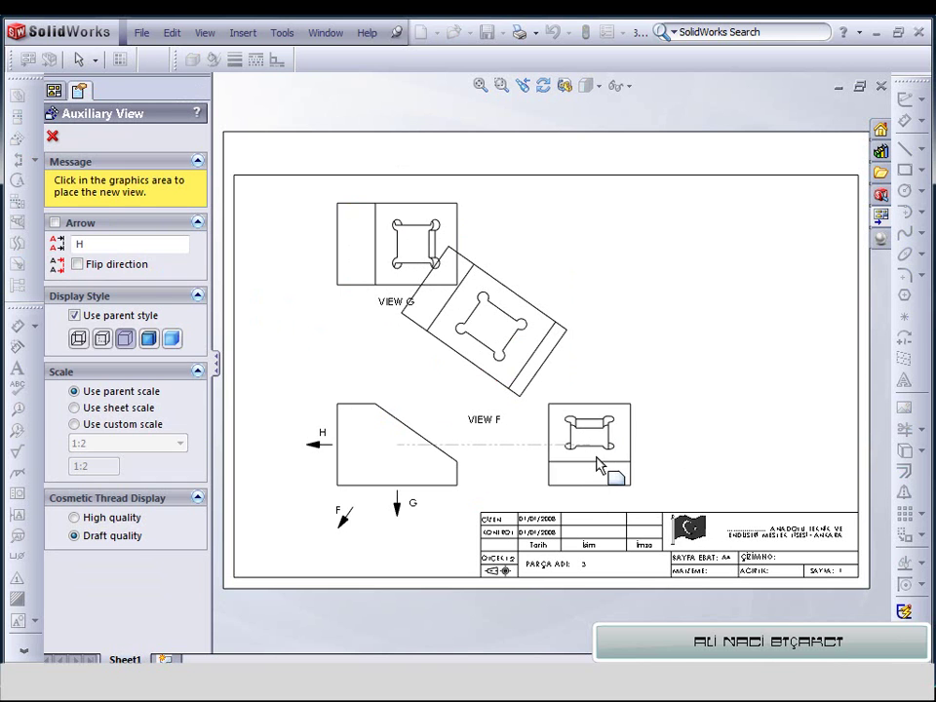
{"action": "left_click", "coordinate": [594, 461]}
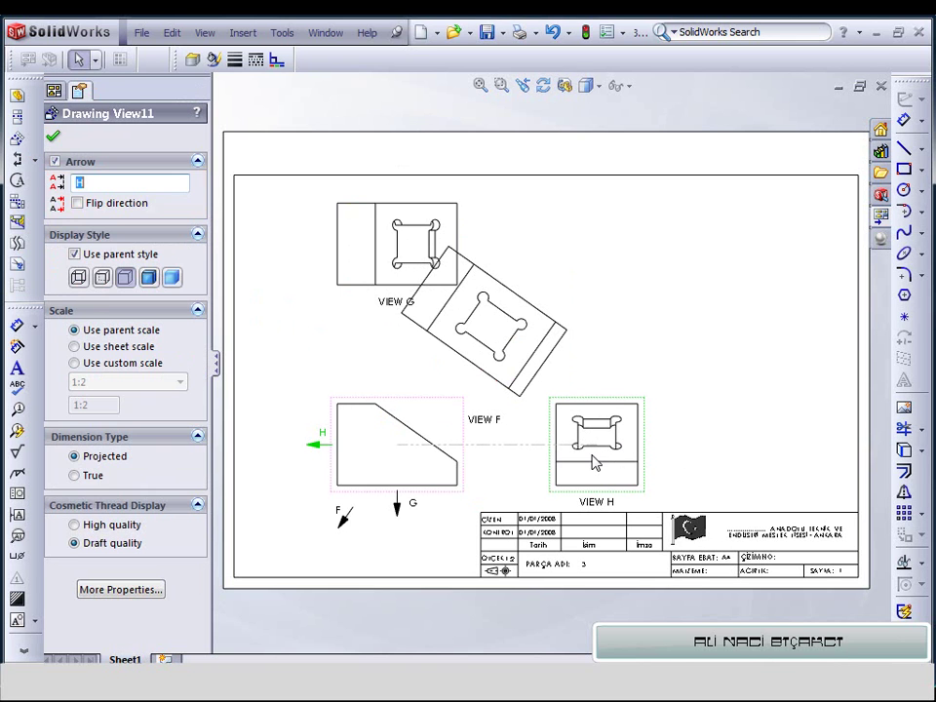
{"action": "left_click", "coordinate": [54, 137]}
Step: Reposition VIEW F and VIEW G on the sheet and select VIEW F
{"action": "mouse_move", "coordinate": [523, 358]}
{"action": "left_mouse_down"}
{"action": "mouse_move", "coordinate": [599, 318]}
{"action": "mouse_move", "coordinate": [604, 305]}
{"action": "left_mouse_up"}
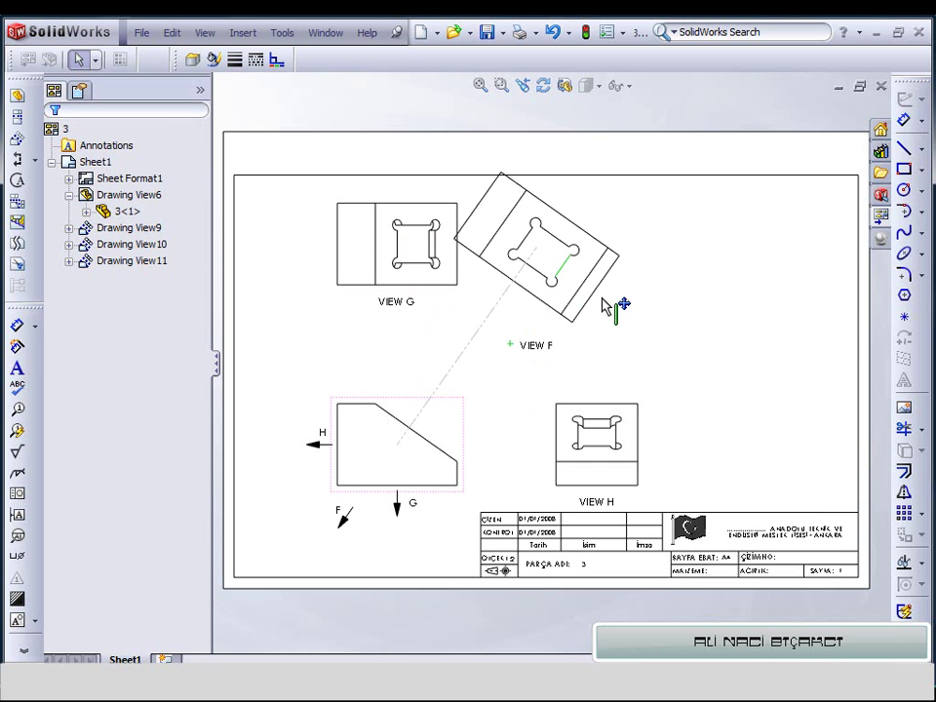
{"action": "mouse_move", "coordinate": [350, 305]}
{"action": "left_mouse_down"}
{"action": "mouse_move", "coordinate": [336, 266]}
{"action": "mouse_move", "coordinate": [336, 303]}
{"action": "left_mouse_up"}
{"action": "mouse_move", "coordinate": [529, 338]}
{"action": "left_mouse_down"}
{"action": "mouse_move", "coordinate": [526, 405]}
{"action": "mouse_move", "coordinate": [547, 407]}
{"action": "left_mouse_up"}
{"action": "scroll", "coordinate": [660, 399], "scroll_direction": "down", "scroll_amount": 1}
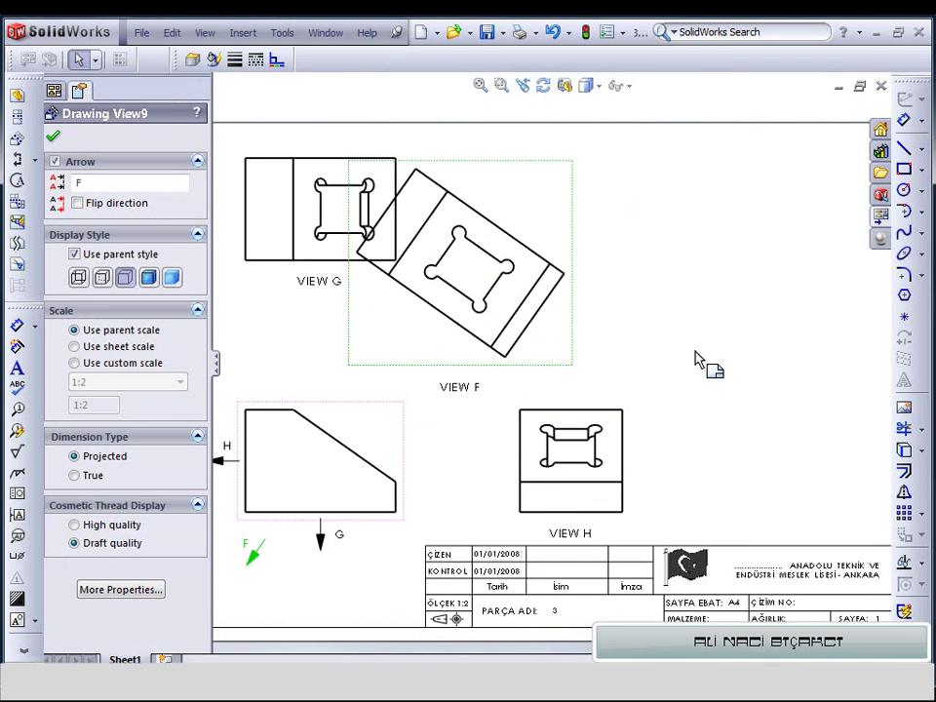
{"action": "left_click", "coordinate": [607, 370]}
{"action": "left_click", "coordinate": [563, 386]}
{"action": "right_click", "coordinate": [580, 392]}
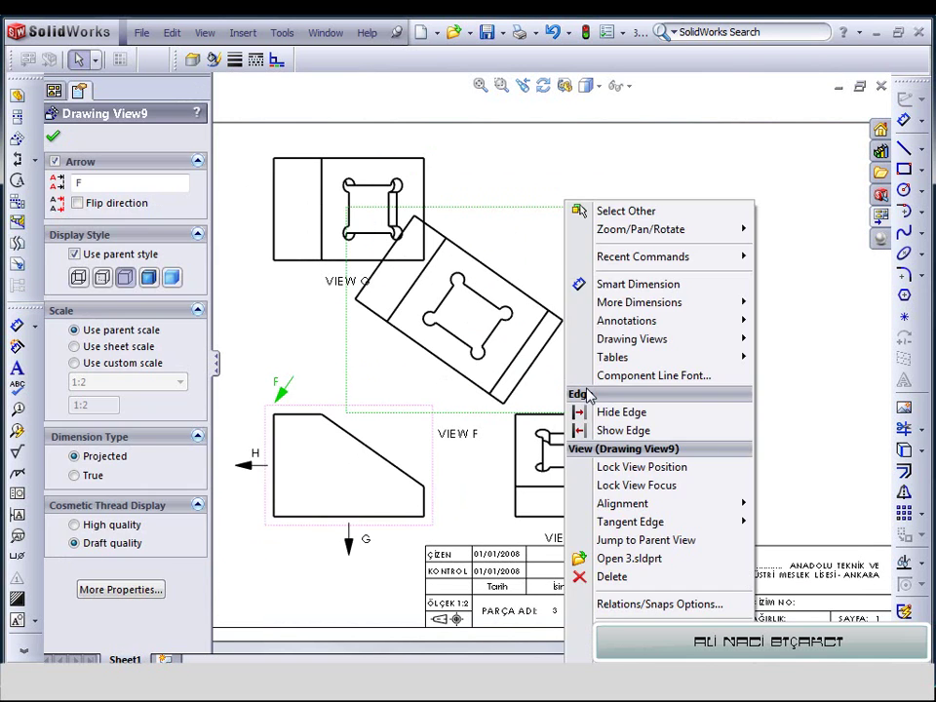
{"action": "mouse_move", "coordinate": [643, 503]}
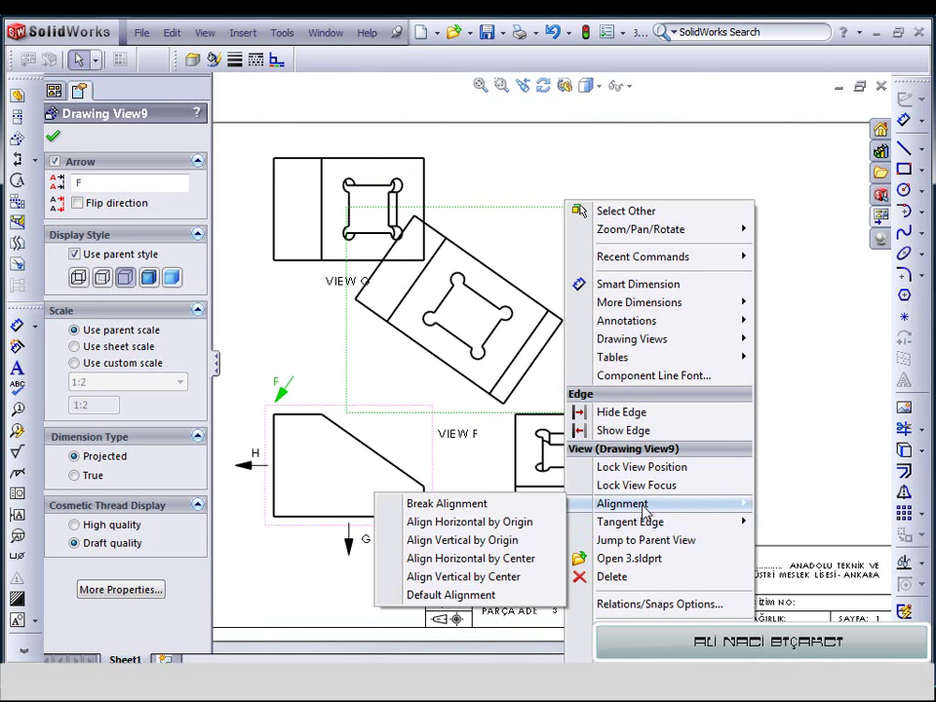
Step: Break VIEW F's alignment, shift it right of VIEW G, and move both view labels
{"action": "left_click", "coordinate": [508, 513]}
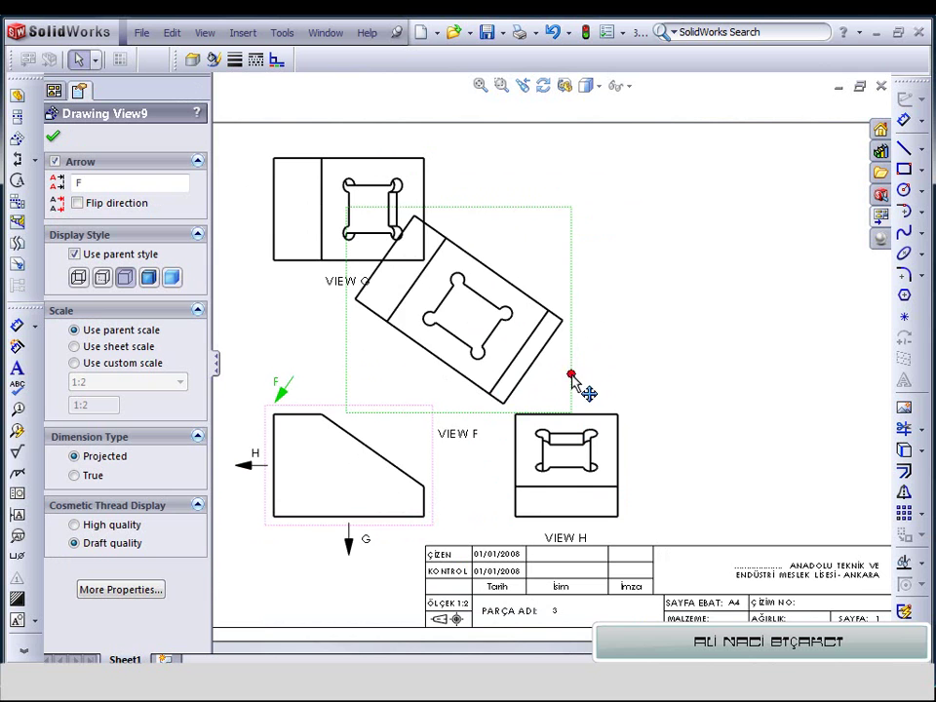
{"action": "left_click_drag", "start_coordinate": [573, 375], "coordinate": [639, 361]}
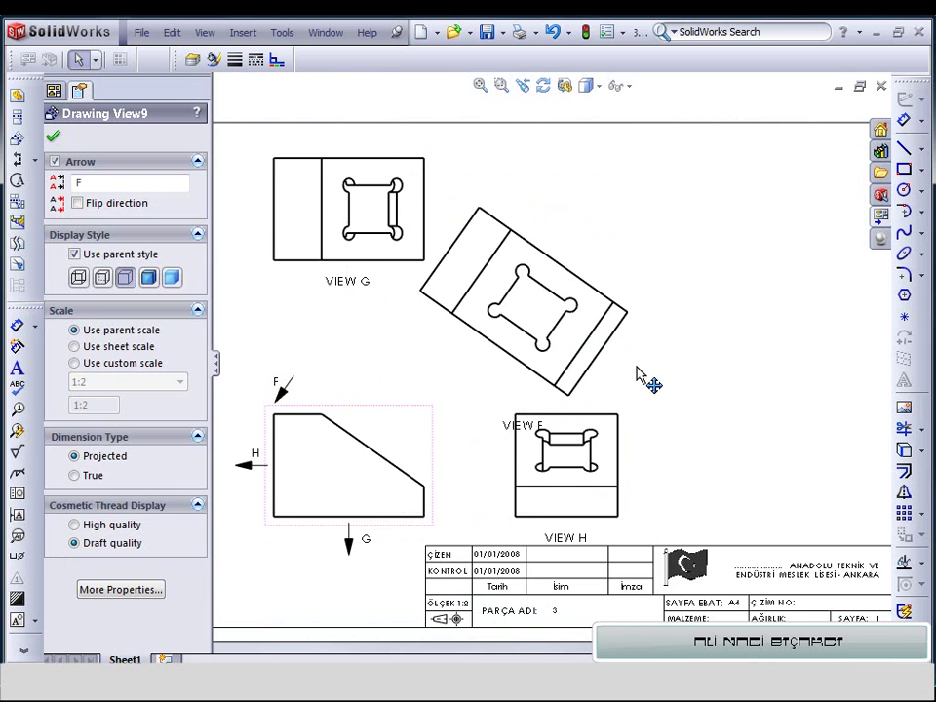
{"action": "left_click", "coordinate": [317, 304]}
{"action": "mouse_move", "coordinate": [500, 429]}
{"action": "left_mouse_down"}
{"action": "mouse_move", "coordinate": [475, 443]}
{"action": "mouse_move", "coordinate": [450, 432]}
{"action": "left_mouse_up"}
{"action": "left_click_drag", "start_coordinate": [328, 279], "coordinate": [295, 295]}
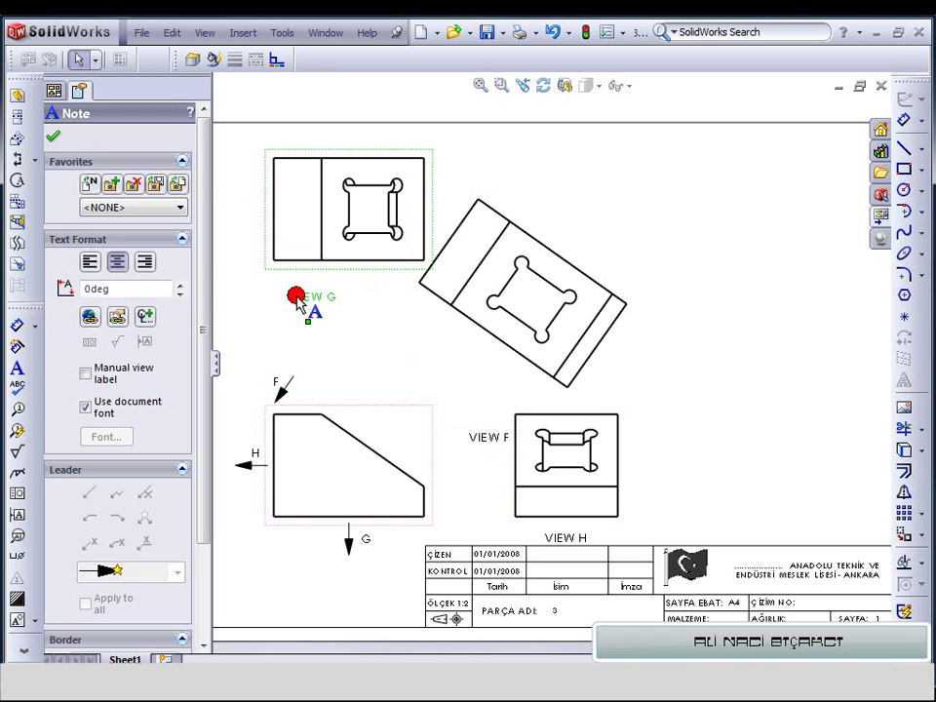
{"action": "left_click", "coordinate": [770, 171]}
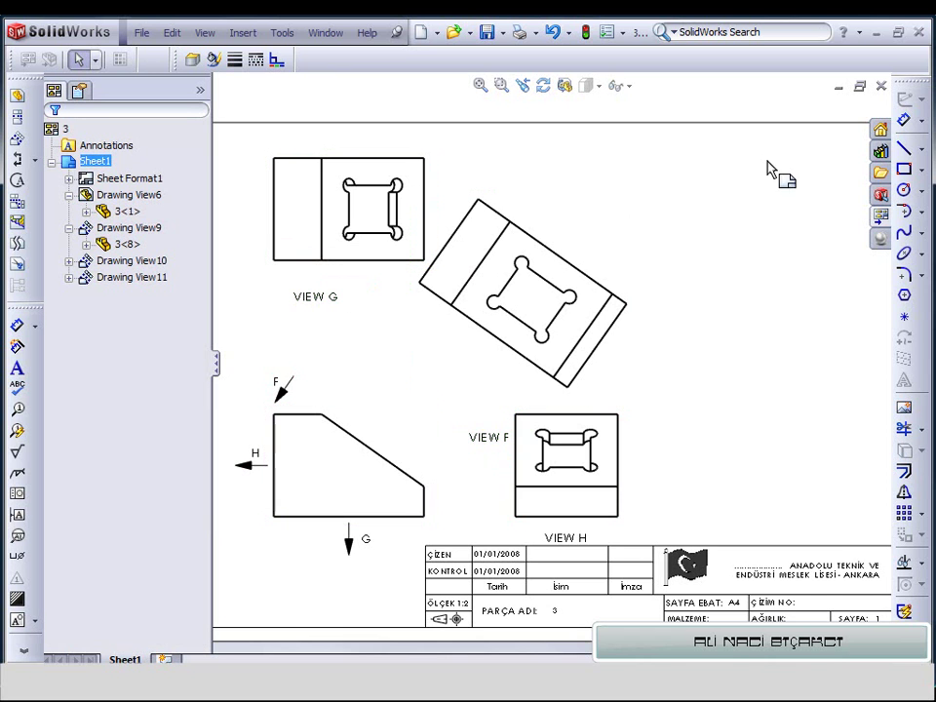
{"action": "left_click", "coordinate": [35, 160]}
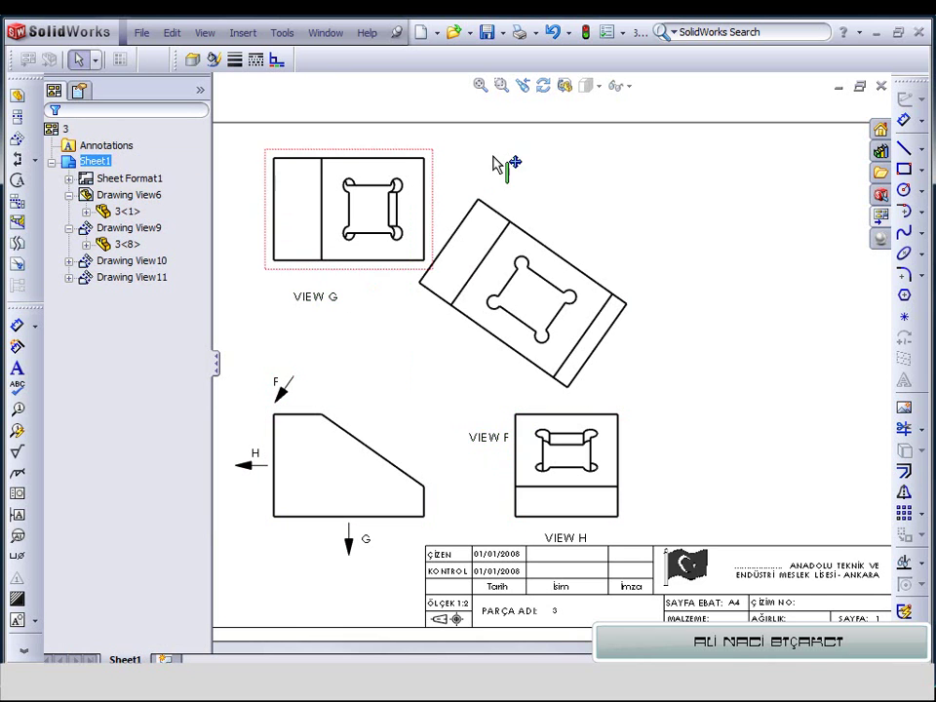
Step: Close both open drawings, discarding unsaved changes
{"action": "left_click", "coordinate": [868, 85]}
{"action": "left_click", "coordinate": [525, 388]}
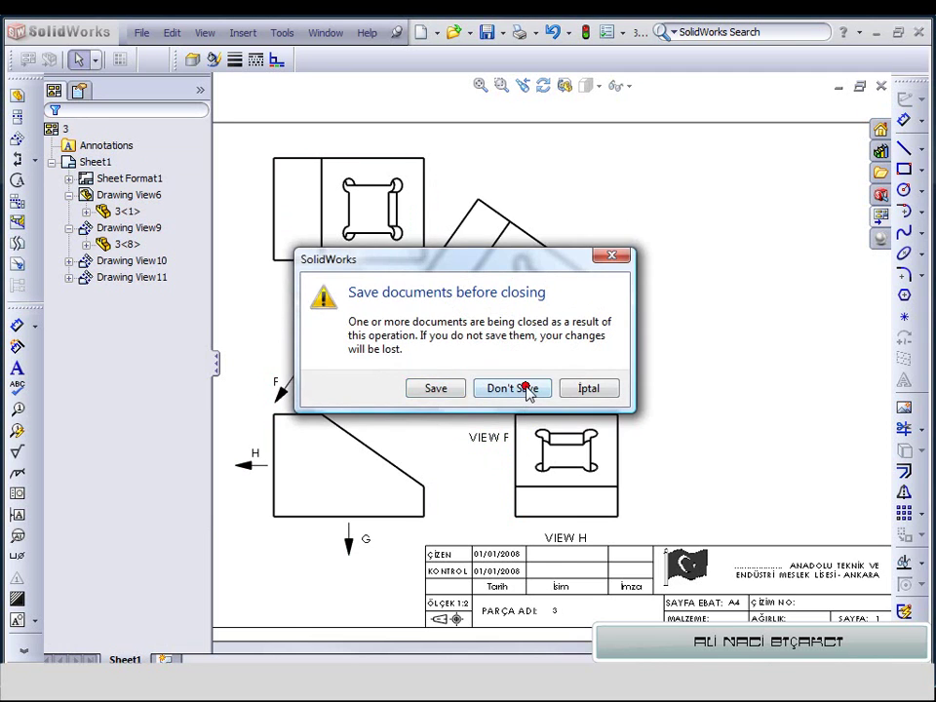
{"action": "left_click", "coordinate": [881, 87]}
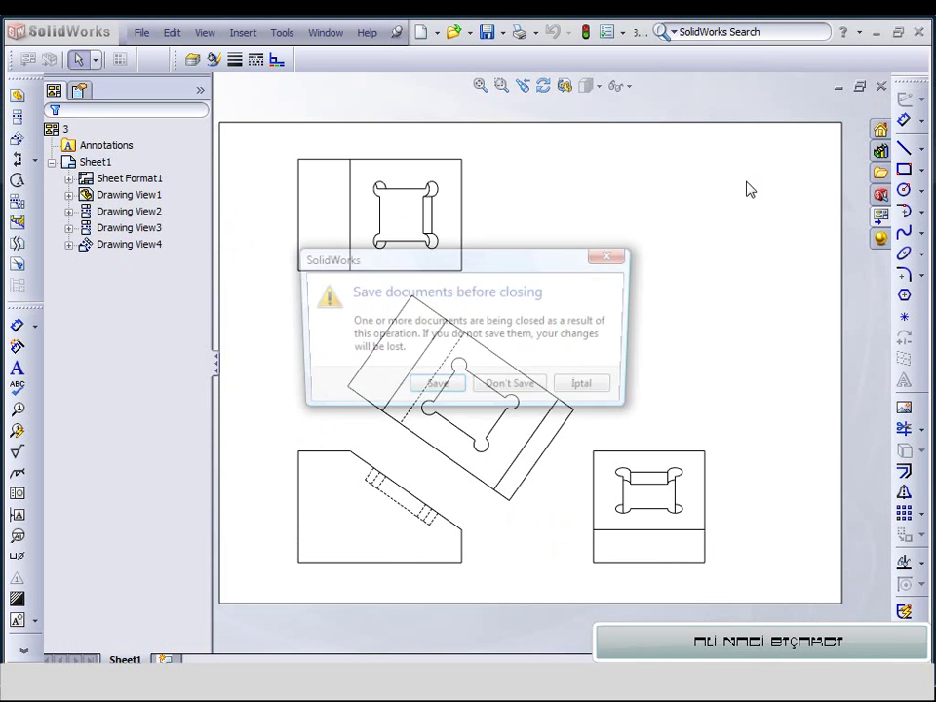
{"action": "left_click", "coordinate": [517, 390]}
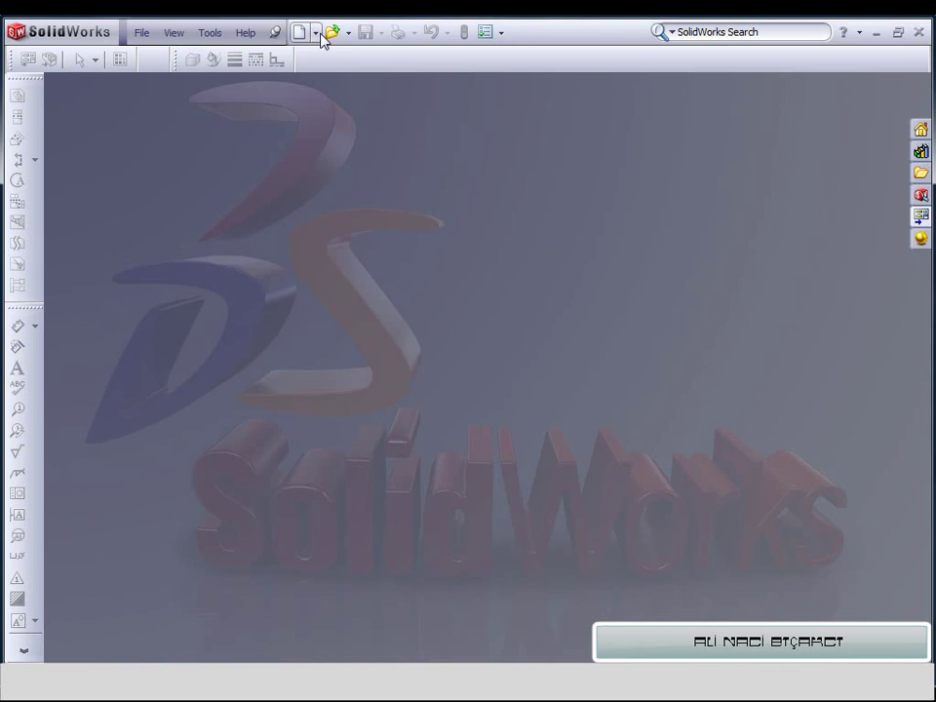
Step: Open drawing 4 from folder 4
{"action": "left_click", "coordinate": [331, 32]}
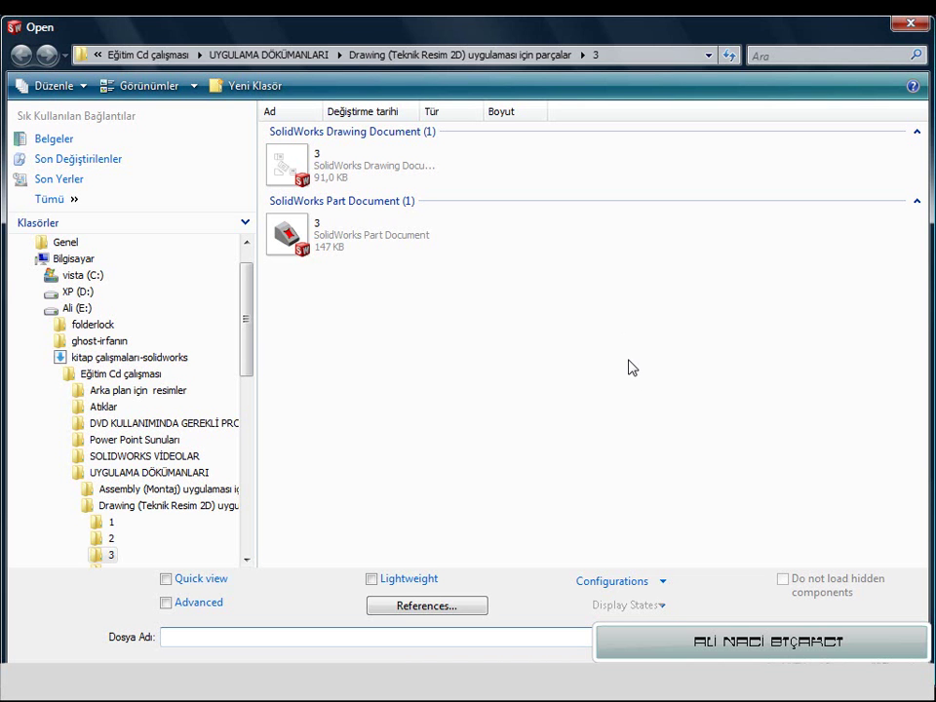
{"action": "key", "text": "alt+Up"}
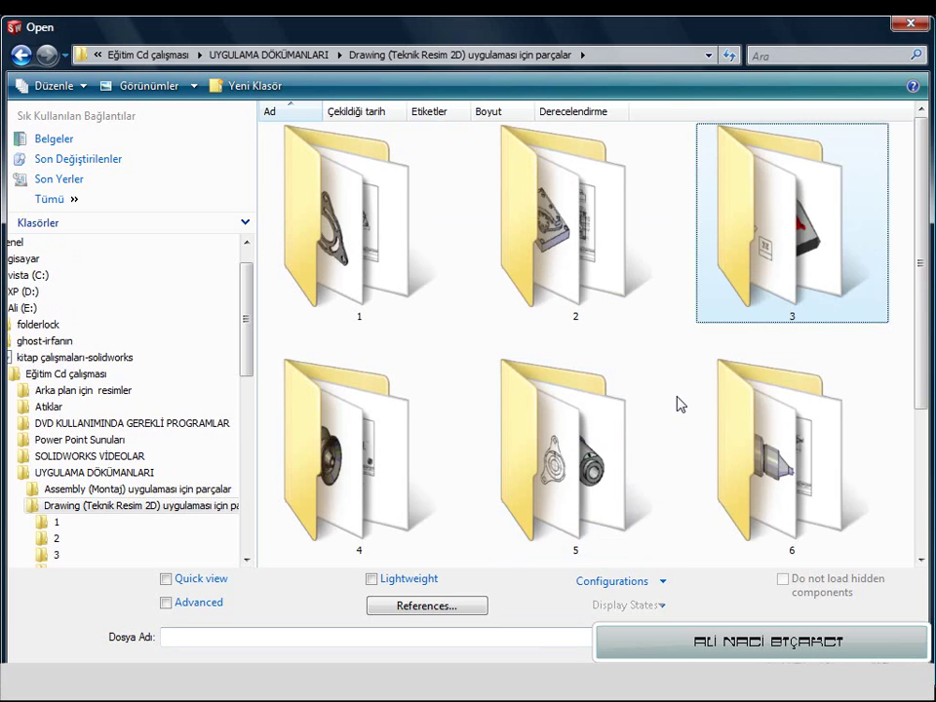
{"action": "scroll", "coordinate": [675, 402], "scroll_direction": "down", "scroll_amount": 3}
{"action": "double_click", "coordinate": [334, 268]}
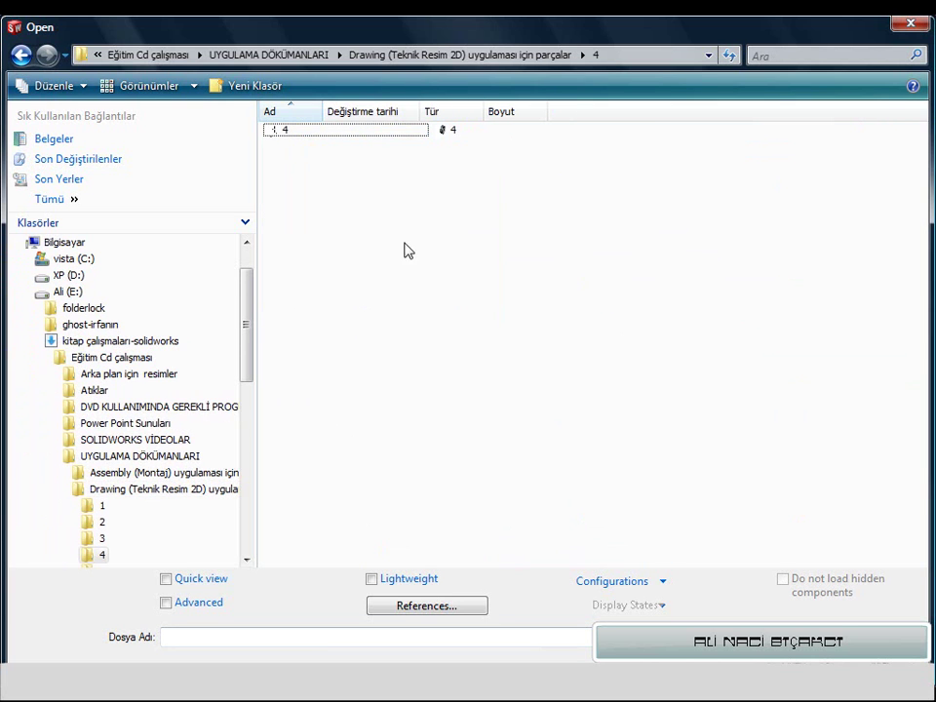
{"action": "double_click", "coordinate": [319, 130]}
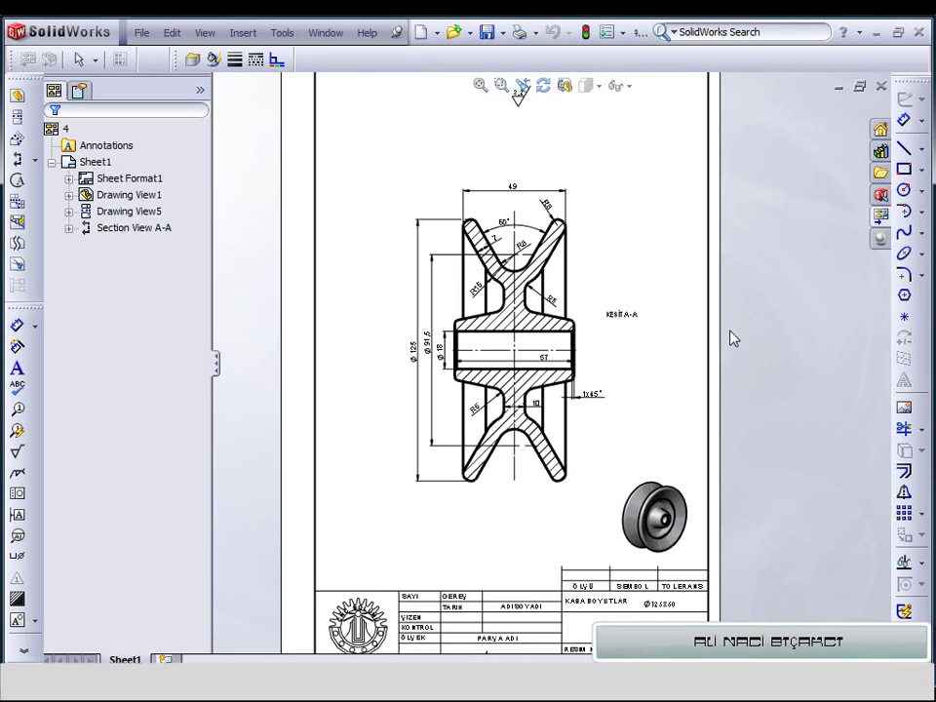
{"action": "scroll", "coordinate": [698, 368], "scroll_direction": "down", "scroll_amount": 2}
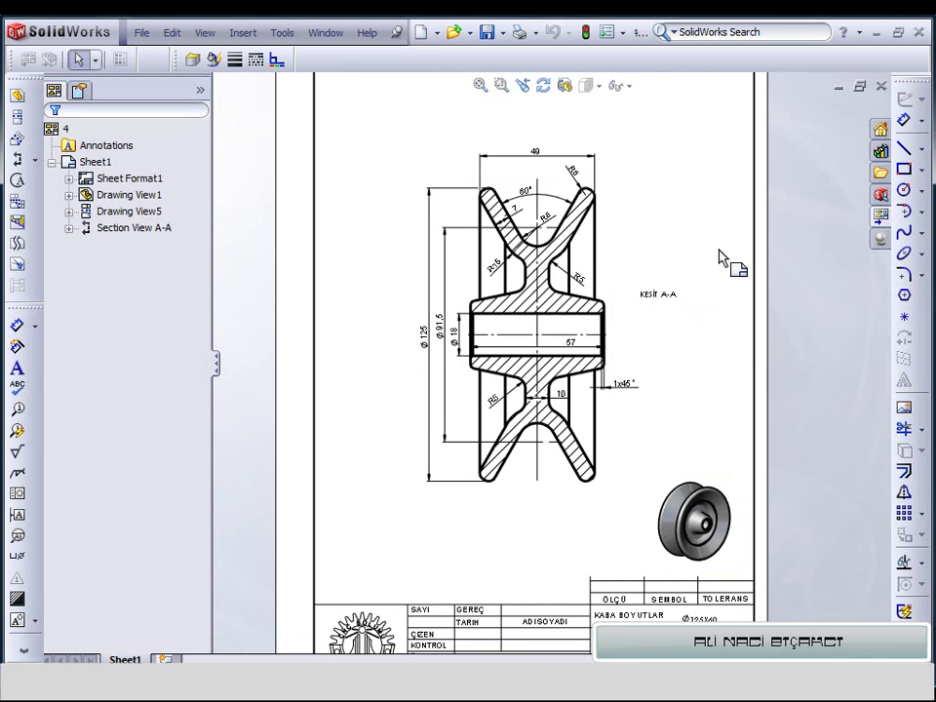
{"action": "scroll", "coordinate": [614, 399], "scroll_direction": "up", "scroll_amount": 3}
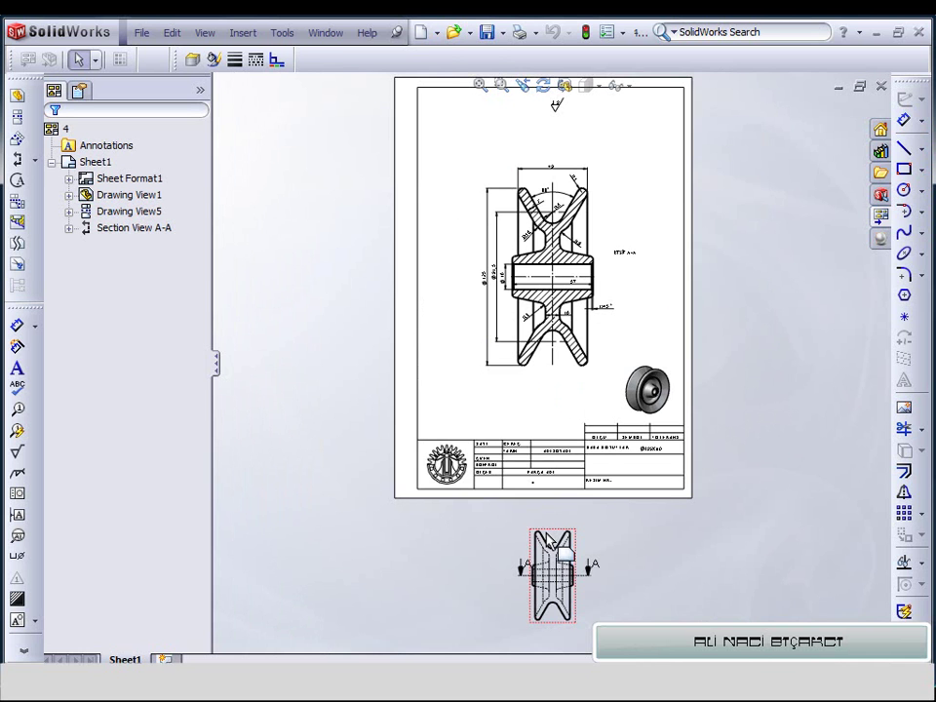
{"action": "left_click", "coordinate": [549, 539]}
{"action": "scroll", "coordinate": [585, 585], "scroll_direction": "down", "scroll_amount": 3}
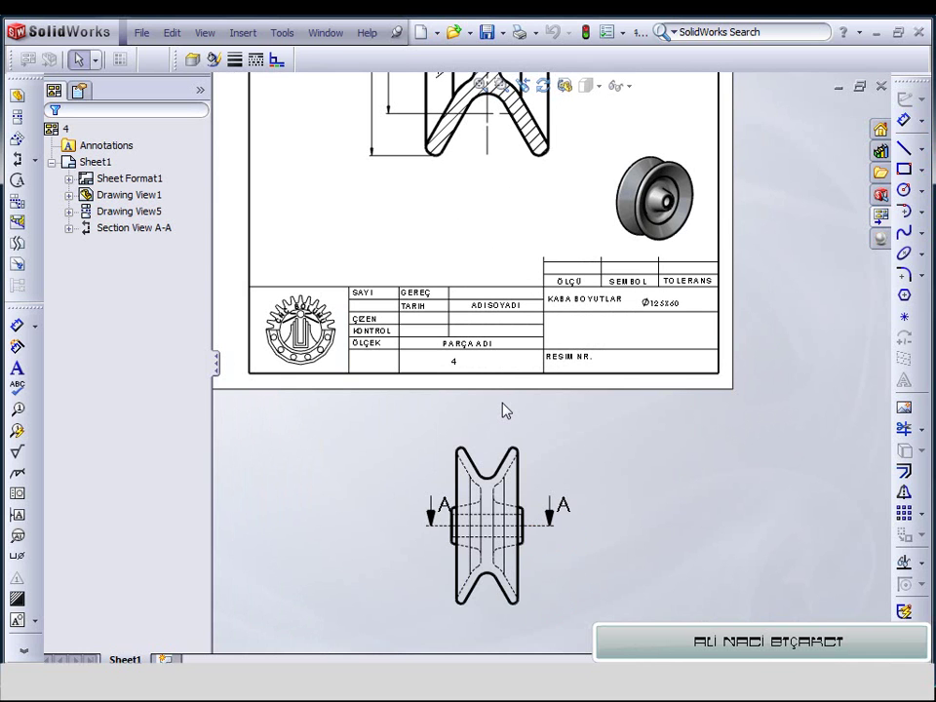
{"action": "scroll", "coordinate": [546, 400], "scroll_direction": "down", "scroll_amount": 2}
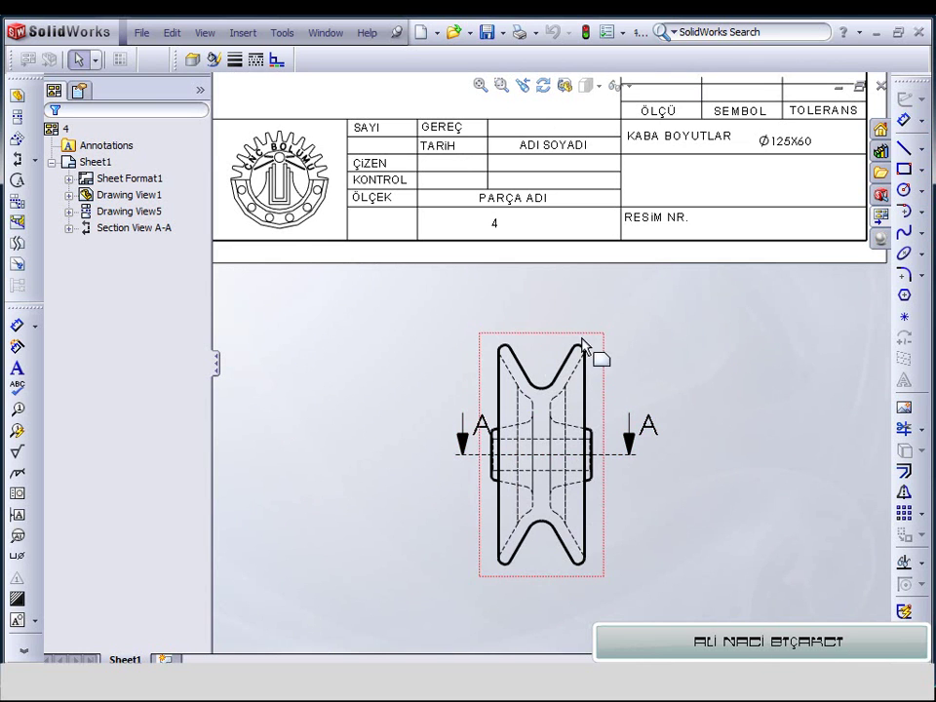
{"action": "middle_click_drag", "start_coordinate": [532, 477], "coordinate": [514, 561]}
{"action": "scroll", "coordinate": [541, 334], "scroll_direction": "up", "scroll_amount": 2}
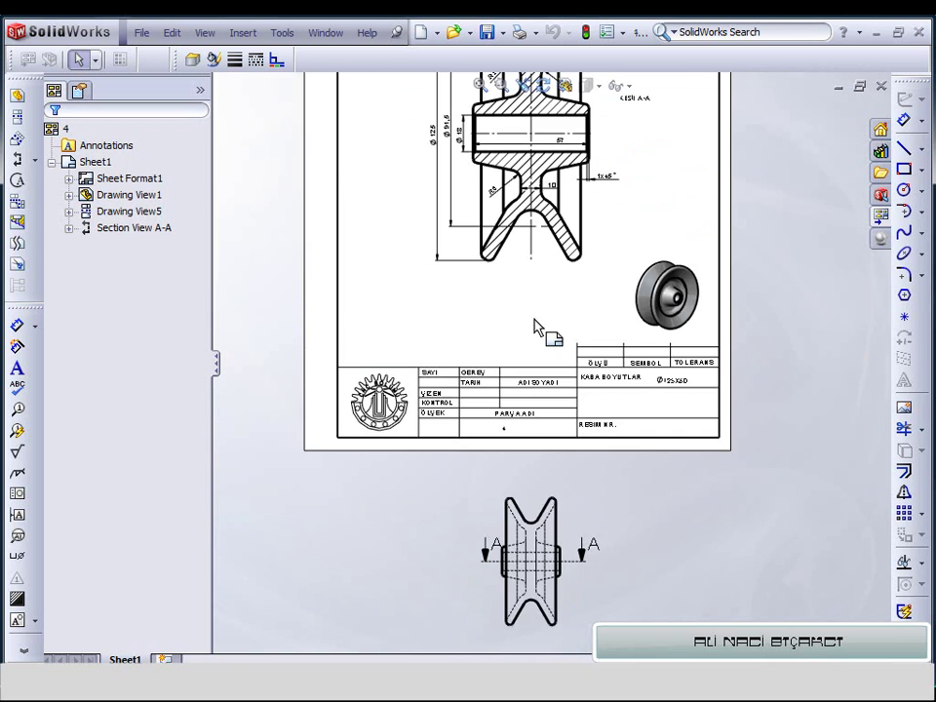
{"action": "scroll", "coordinate": [547, 322], "scroll_direction": "up", "scroll_amount": 3}
{"action": "middle_click_drag", "start_coordinate": [549, 462], "coordinate": [538, 509]}
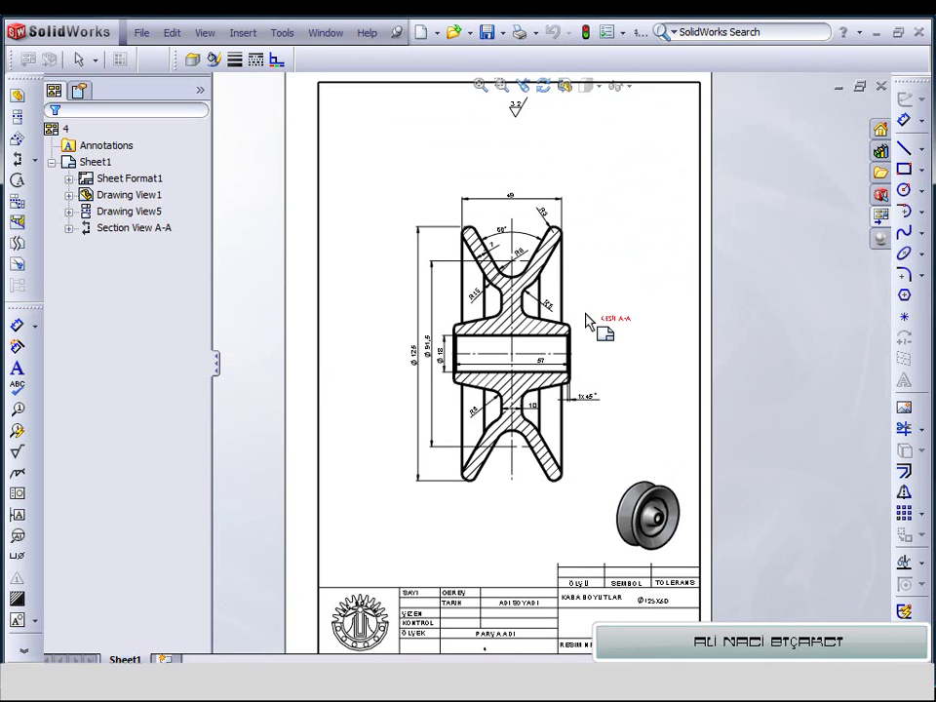
{"action": "middle_click_drag", "start_coordinate": [667, 336], "coordinate": [671, 374]}
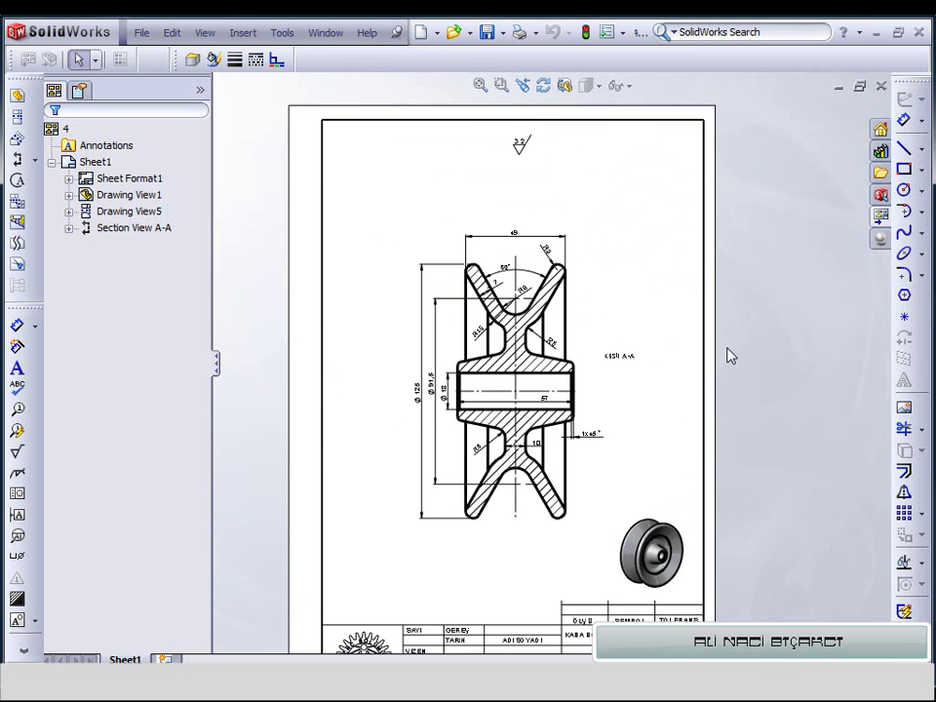
{"action": "scroll", "coordinate": [689, 397], "scroll_direction": "down", "scroll_amount": 2}
{"action": "scroll", "coordinate": [643, 393], "scroll_direction": "up", "scroll_amount": 1}
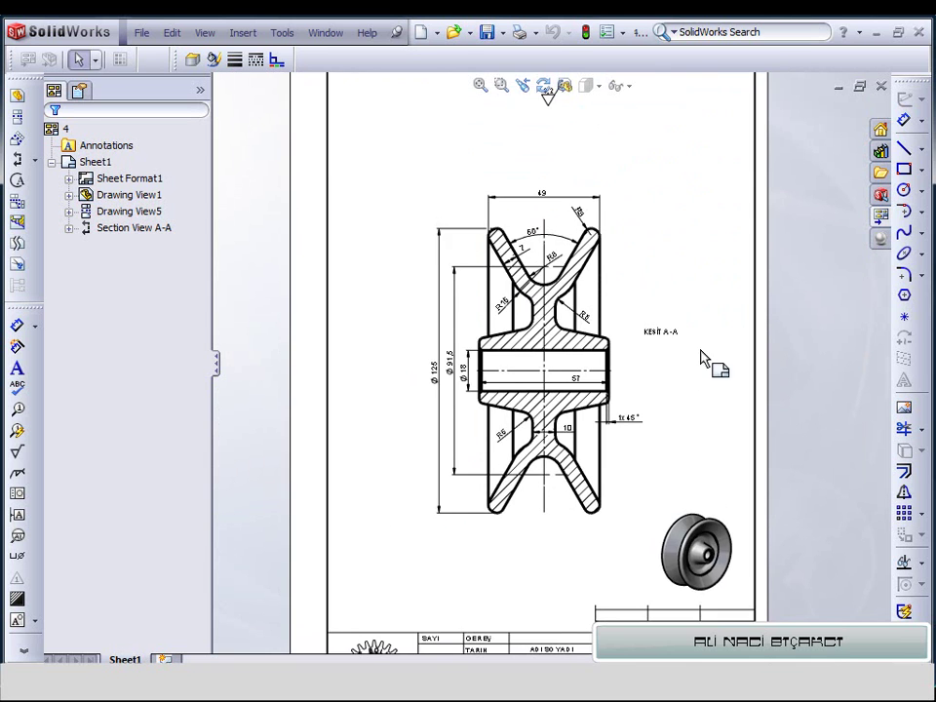
{"action": "key", "text": "f"}
{"action": "middle_click_drag", "start_coordinate": [721, 443], "coordinate": [745, 413]}
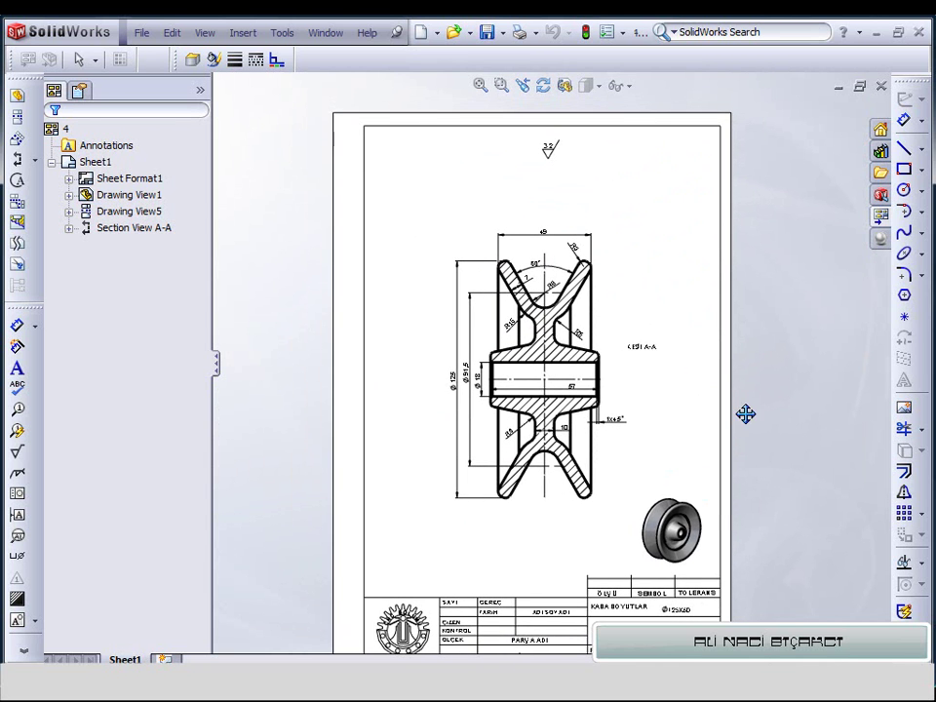
{"action": "middle_click_drag", "start_coordinate": [705, 379], "coordinate": [741, 357]}
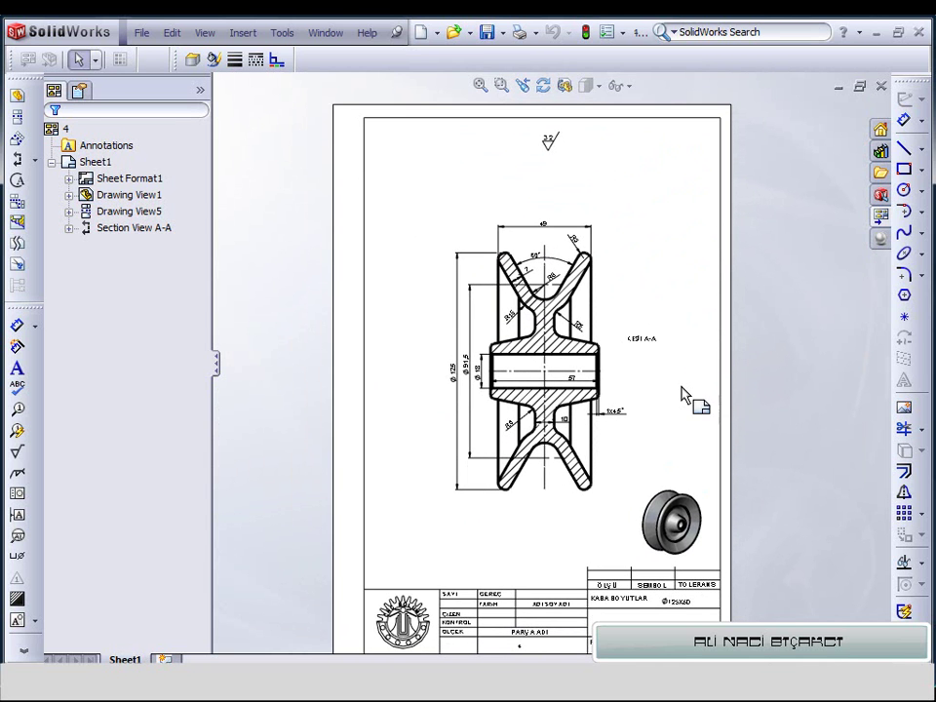
{"action": "middle_click_drag", "start_coordinate": [677, 428], "coordinate": [679, 367]}
{"action": "key", "text": "Escape"}
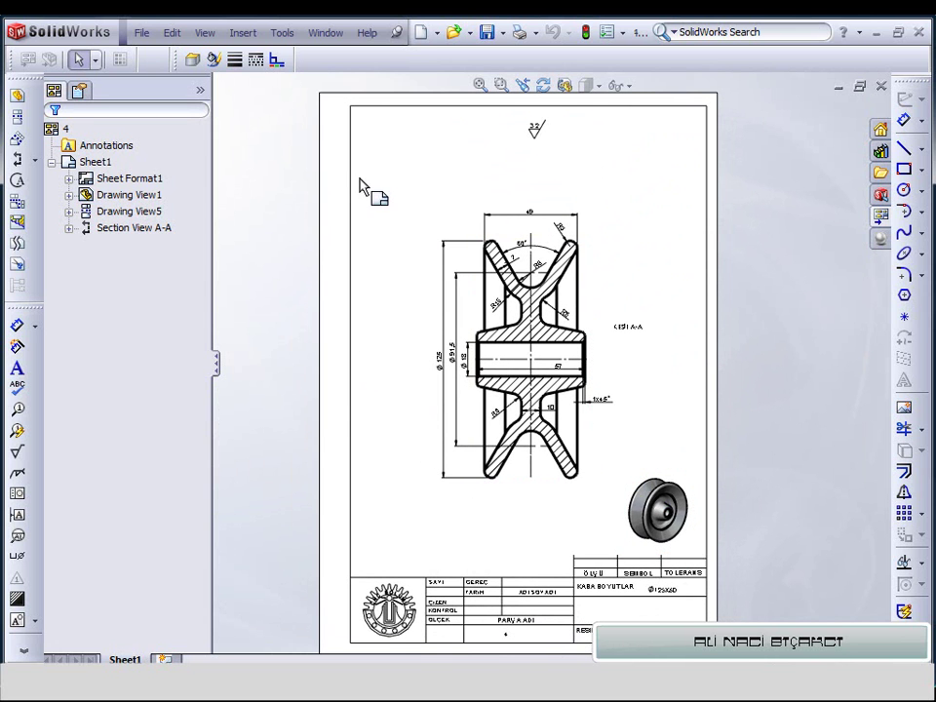
{"action": "left_click", "coordinate": [394, 206]}
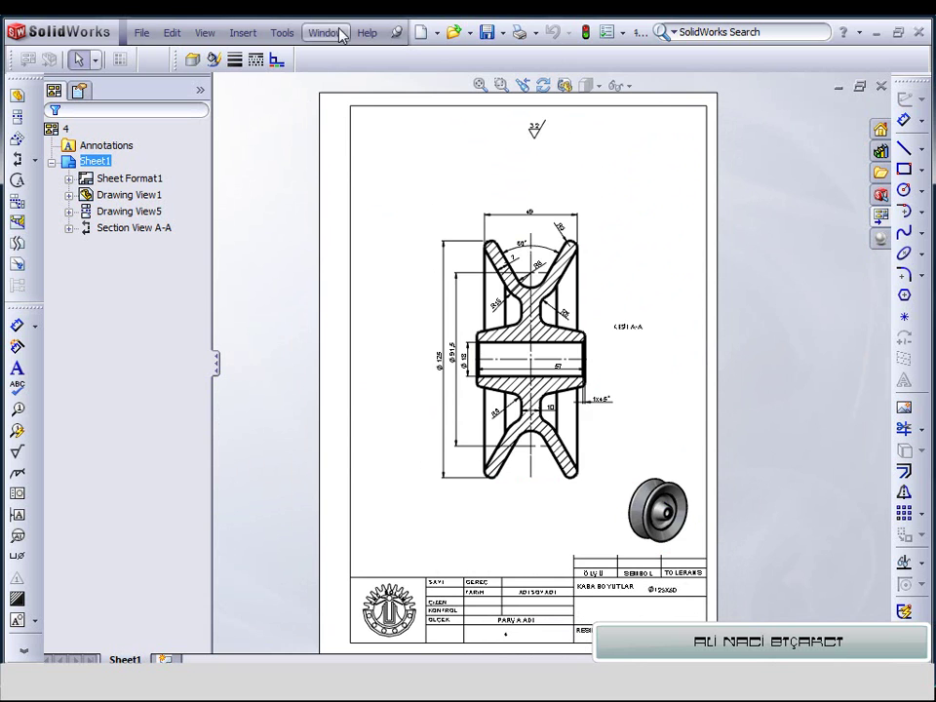
Step: Create a new drawing from the title-block template and choose pulley part 4 for a model view
{"action": "left_click", "coordinate": [421, 32]}
{"action": "left_click", "coordinate": [604, 493]}
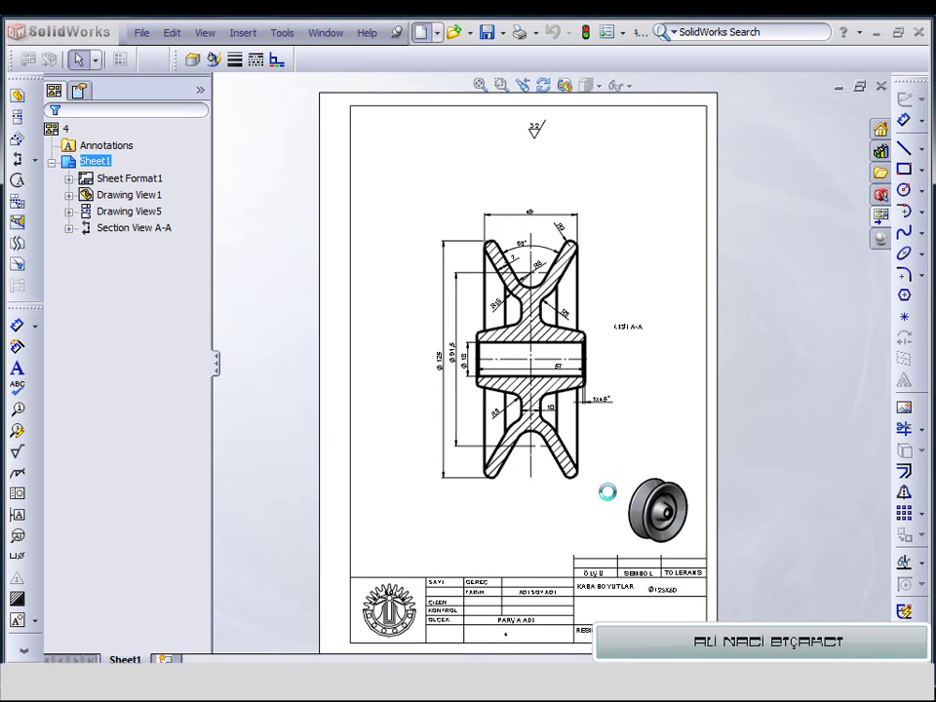
{"action": "left_click", "coordinate": [18, 94]}
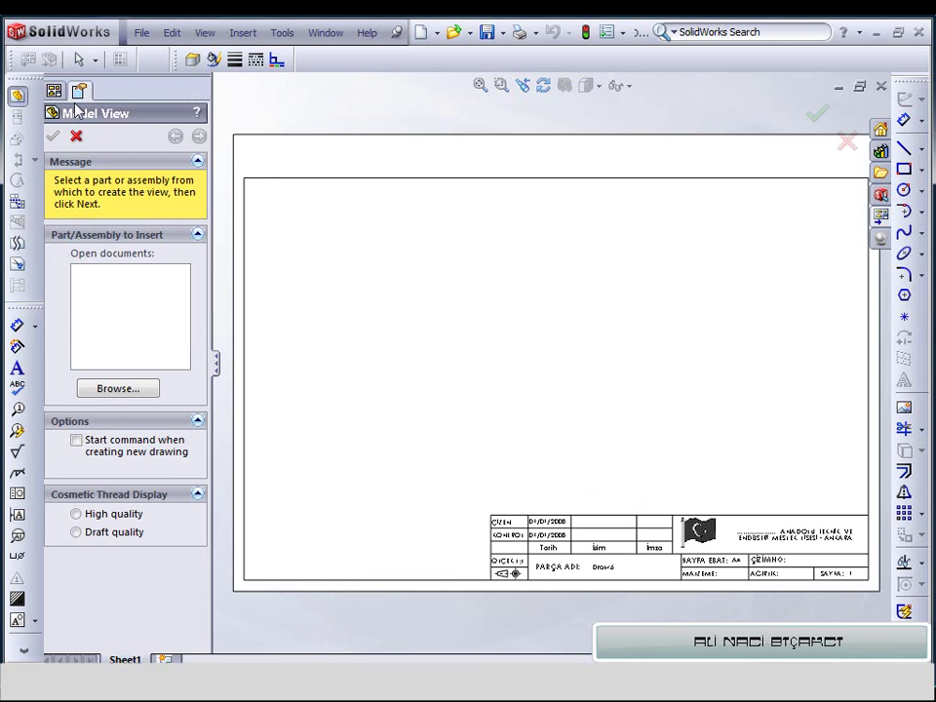
{"action": "left_click", "coordinate": [149, 388]}
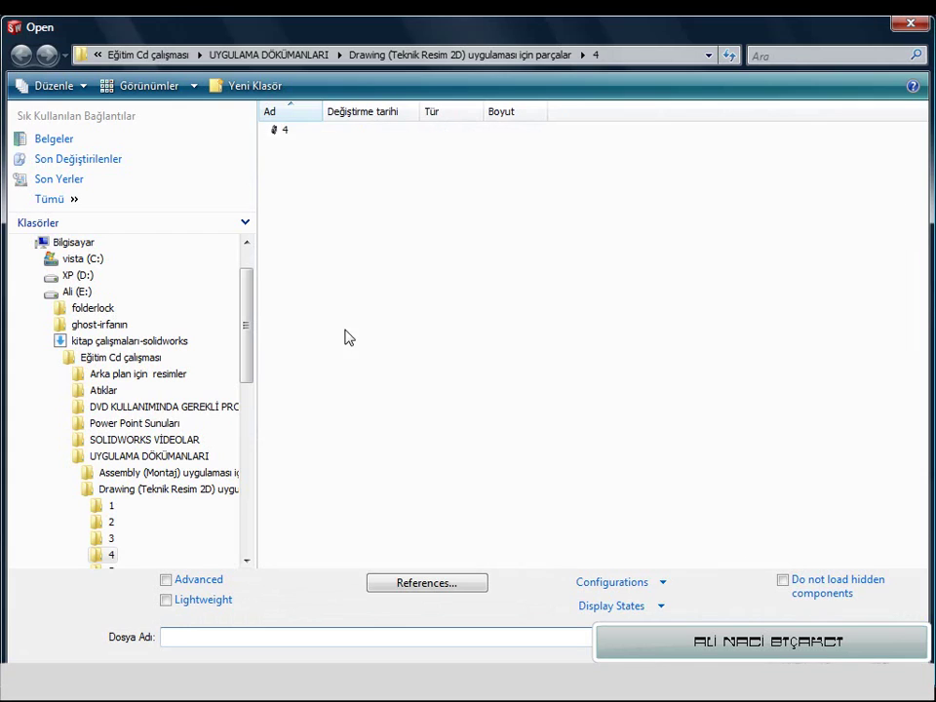
{"action": "double_click", "coordinate": [283, 130]}
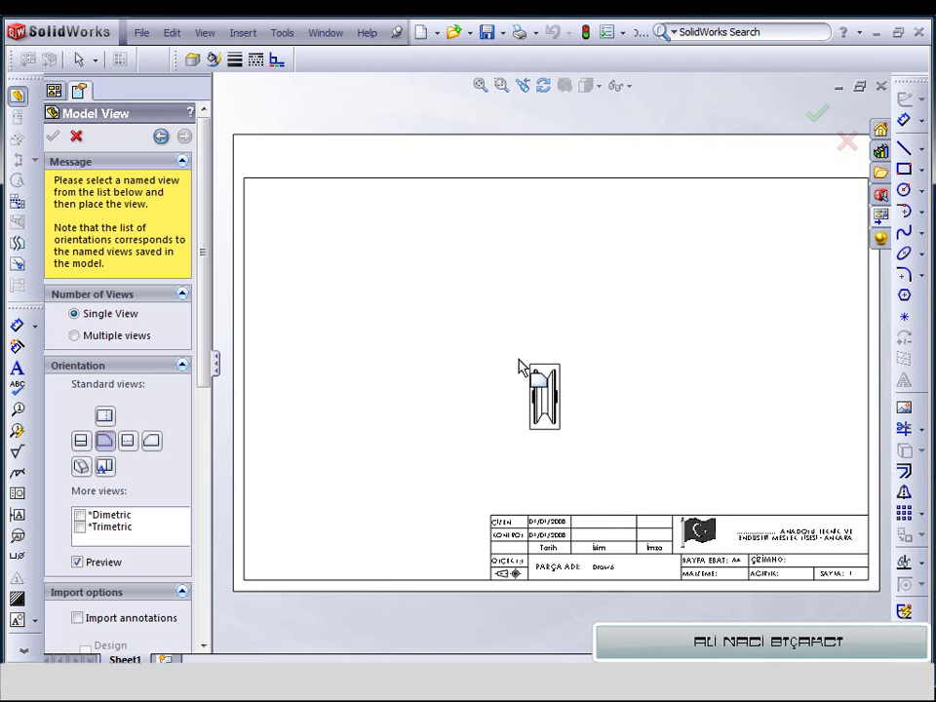
Step: Place a single side view of the pulley on the sheet, skipping projected views
{"action": "left_click", "coordinate": [478, 353]}
{"action": "scroll", "coordinate": [449, 361], "scroll_direction": "down", "scroll_amount": 5}
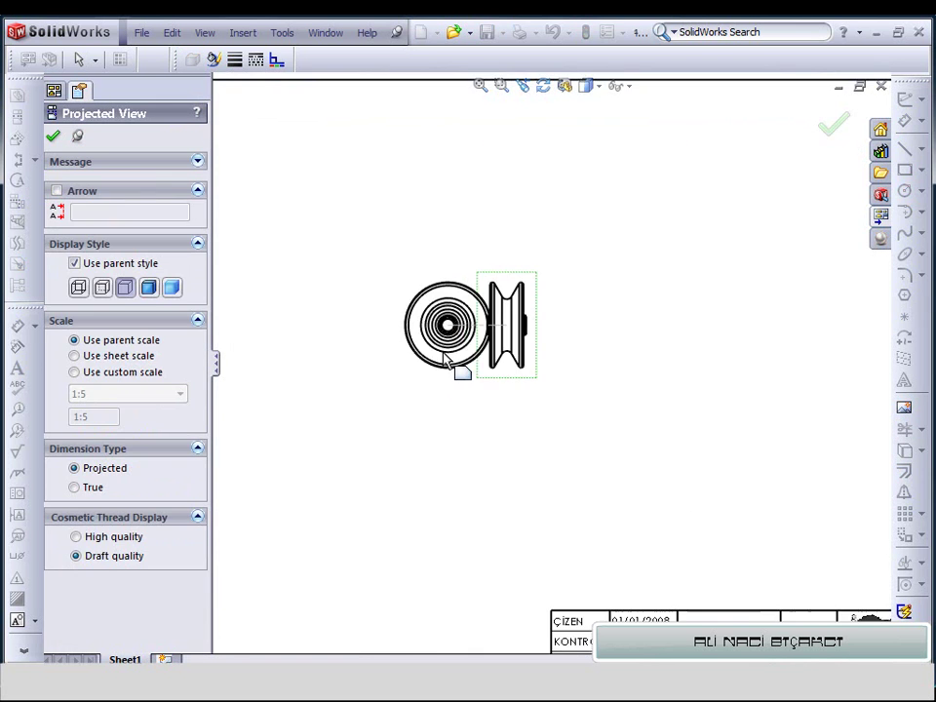
{"action": "key", "text": "Escape"}
{"action": "left_click_drag", "start_coordinate": [512, 397], "coordinate": [531, 389]}
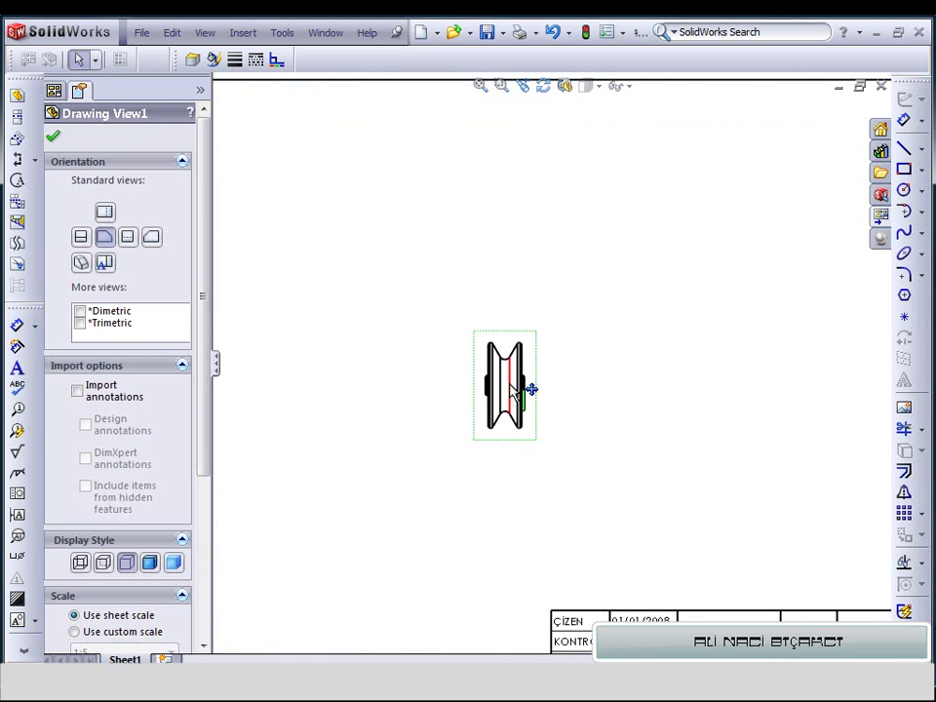
{"action": "scroll", "coordinate": [527, 385], "scroll_direction": "up", "scroll_amount": 2}
{"action": "key", "text": "Escape"}
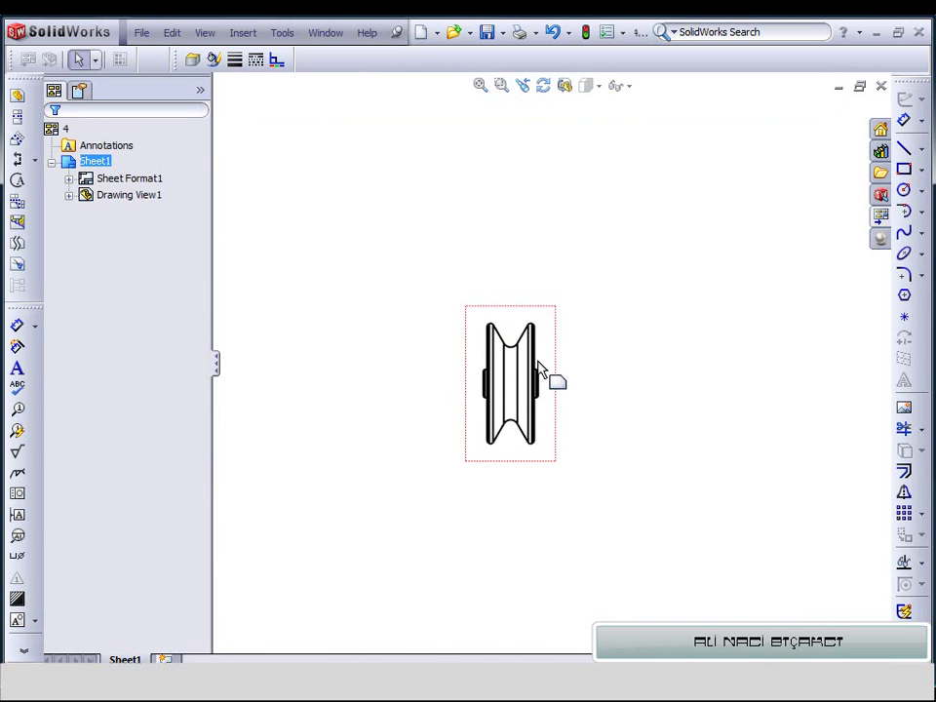
Step: Set the pulley view to a custom 1:1 scale and shift it left
{"action": "left_click", "coordinate": [539, 369]}
{"action": "left_click_drag", "start_coordinate": [205, 498], "coordinate": [201, 642]}
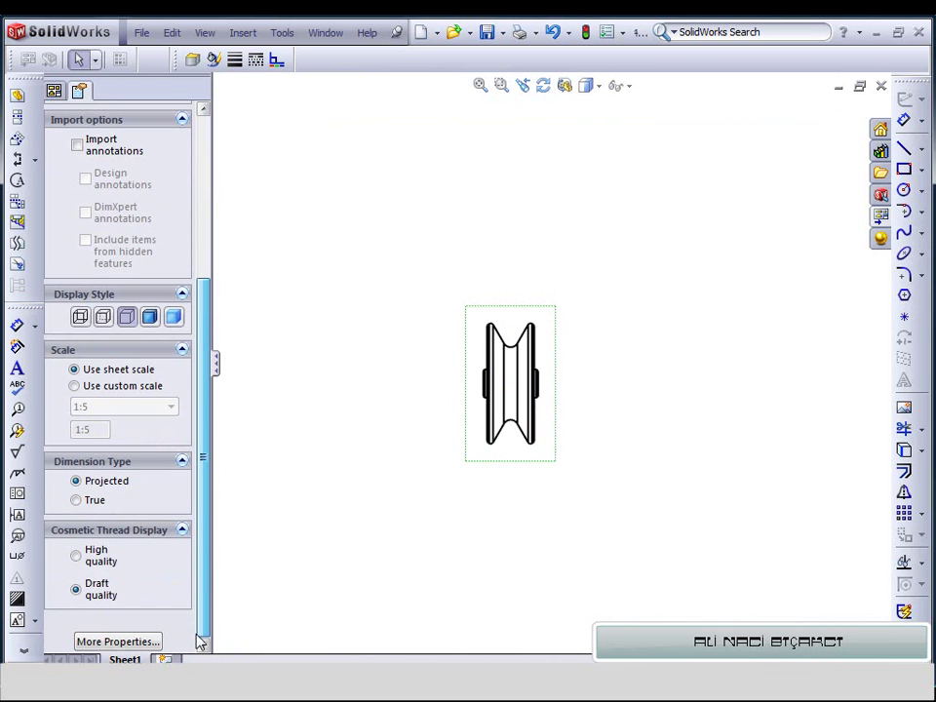
{"action": "left_click", "coordinate": [105, 387]}
{"action": "left_click", "coordinate": [106, 408]}
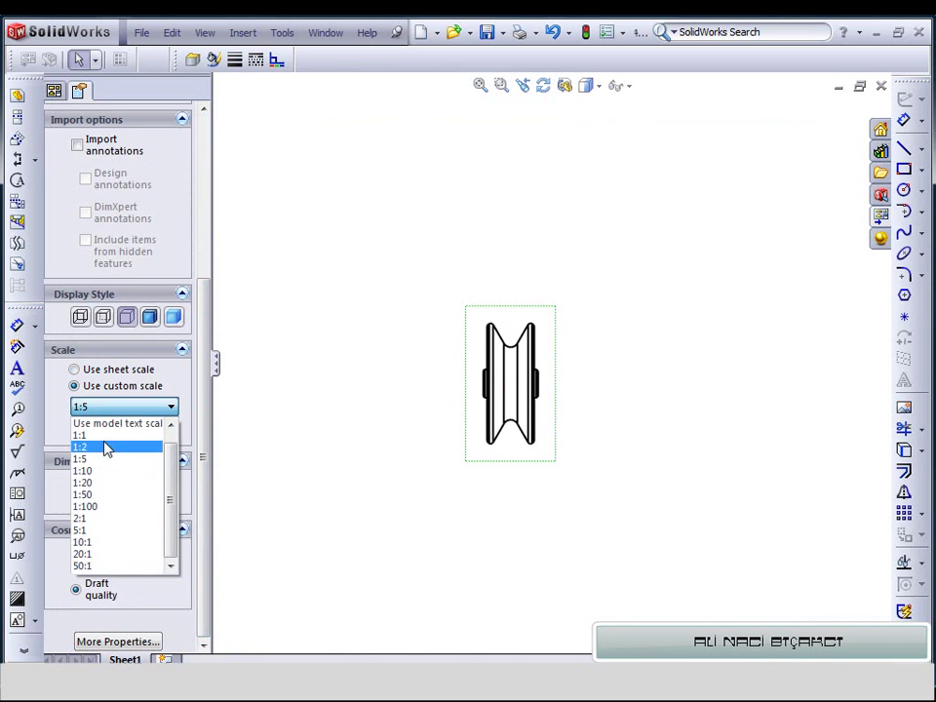
{"action": "left_click", "coordinate": [106, 444]}
{"action": "left_click_drag", "start_coordinate": [636, 444], "coordinate": [523, 436]}
{"action": "left_click", "coordinate": [523, 436]}
{"action": "scroll", "coordinate": [647, 411], "scroll_direction": "up", "scroll_amount": 3}
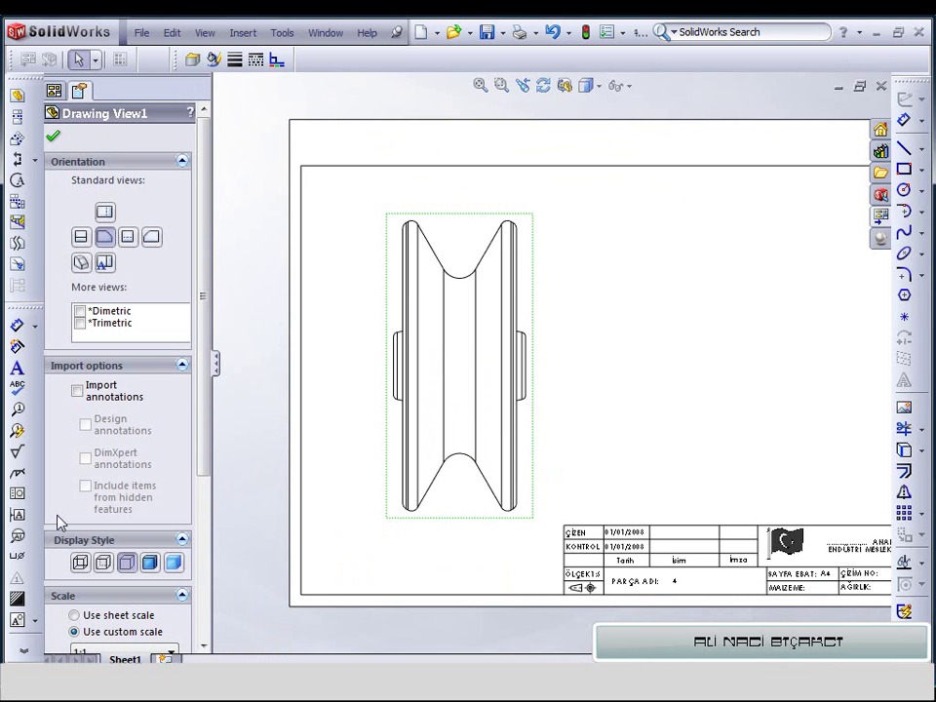
{"action": "key", "text": "Escape"}
Step: Add a horizontal centreline through the pulley view and nudge the view into place
{"action": "left_click", "coordinate": [18, 578]}
{"action": "left_click", "coordinate": [435, 501]}
{"action": "middle_click_drag", "start_coordinate": [566, 340], "coordinate": [613, 322]}
{"action": "mouse_move", "coordinate": [707, 297]}
{"action": "middle_mouse_down"}
{"action": "mouse_move", "coordinate": [656, 324]}
{"action": "mouse_move", "coordinate": [543, 297]}
{"action": "middle_mouse_up"}
{"action": "left_click", "coordinate": [471, 363]}
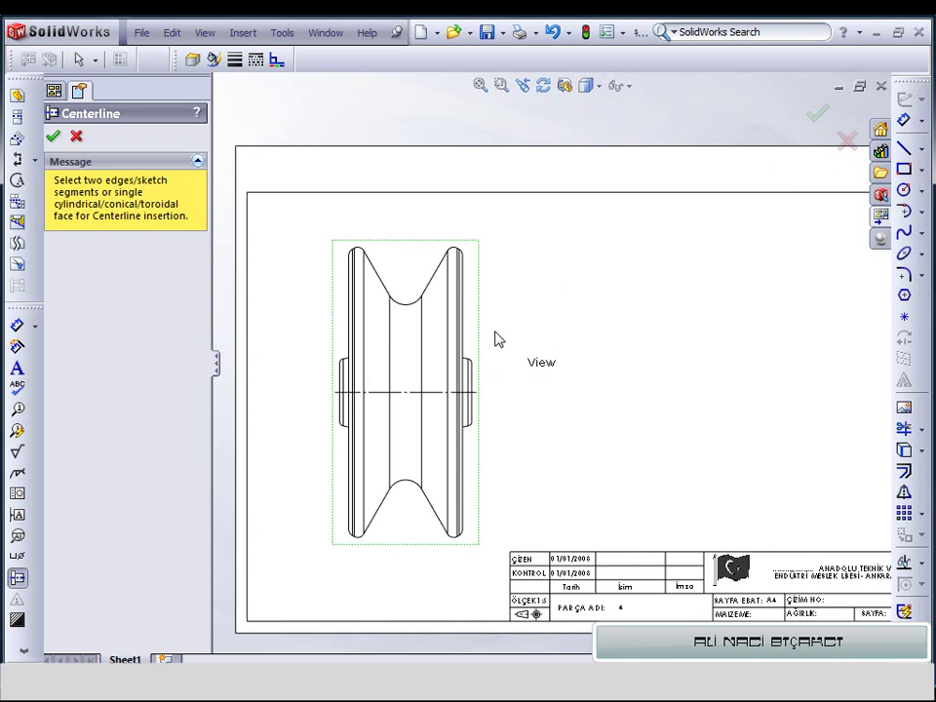
{"action": "key", "text": "Escape"}
{"action": "mouse_move", "coordinate": [491, 344]}
{"action": "left_mouse_down"}
{"action": "mouse_move", "coordinate": [547, 344]}
{"action": "mouse_move", "coordinate": [513, 327]}
{"action": "left_mouse_up"}
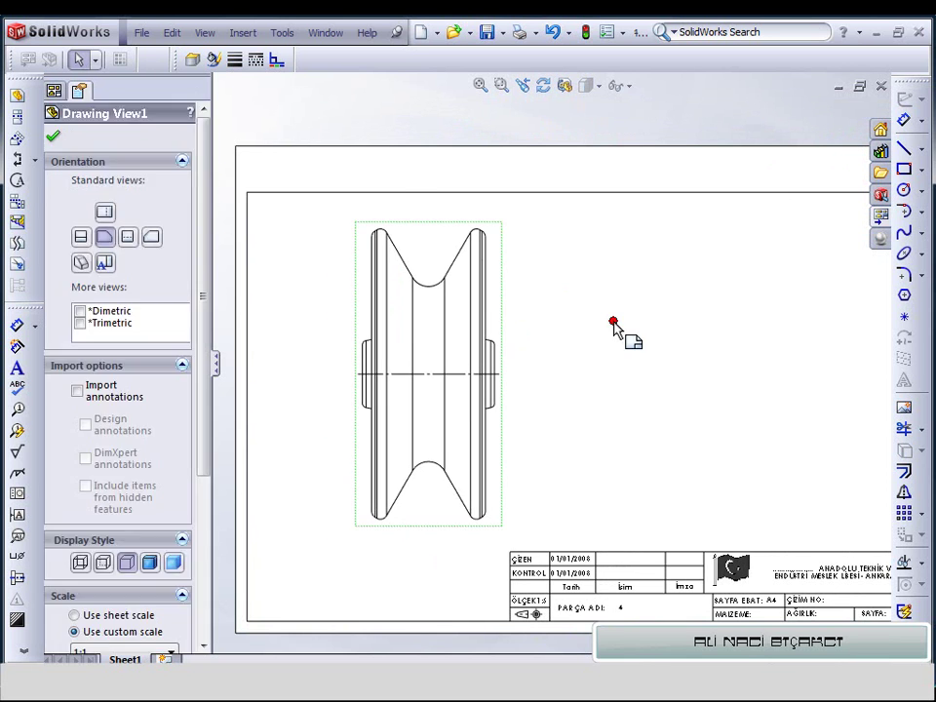
{"action": "key", "text": "Return"}
Step: Enclose the pulley view in a rectangular broken-out section boundary and select the 10 mm depth value
{"action": "left_click", "coordinate": [18, 224]}
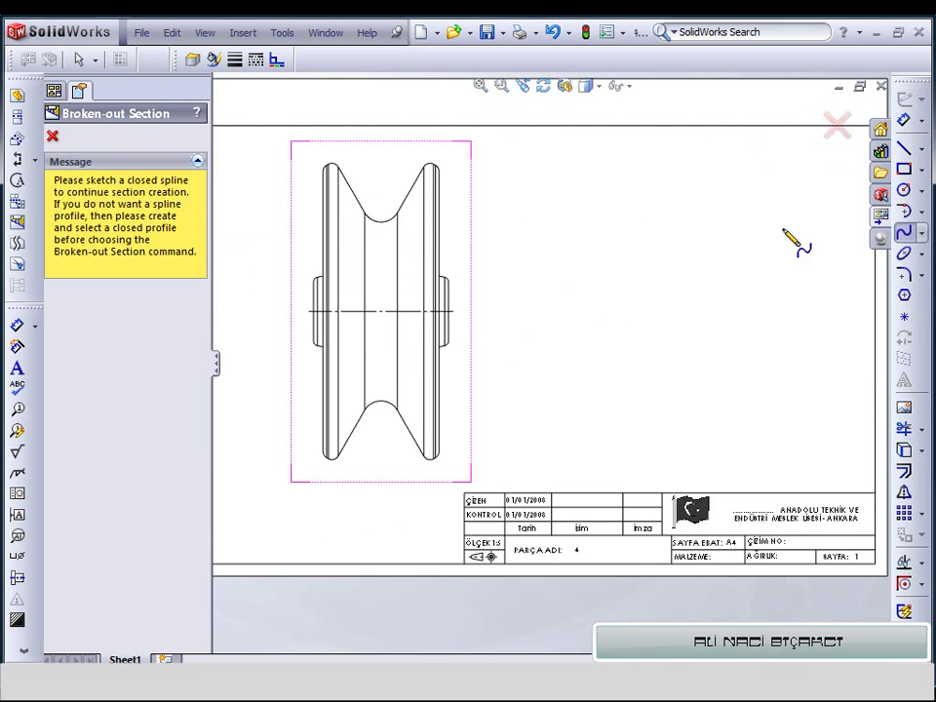
{"action": "left_click", "coordinate": [903, 168]}
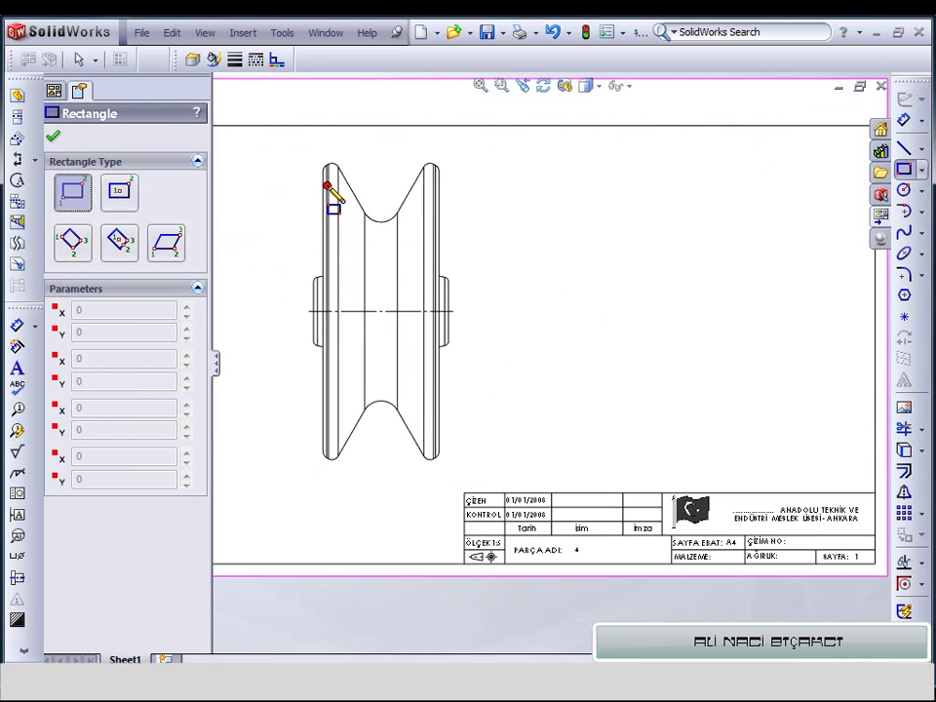
{"action": "left_click_drag", "start_coordinate": [255, 144], "coordinate": [487, 477]}
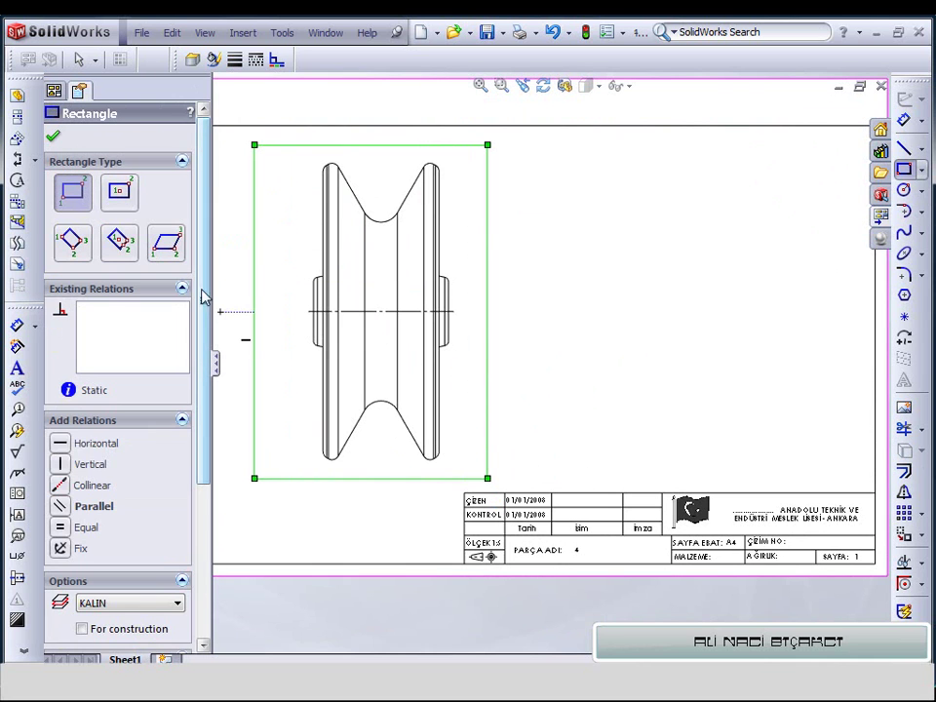
{"action": "left_click", "coordinate": [53, 136]}
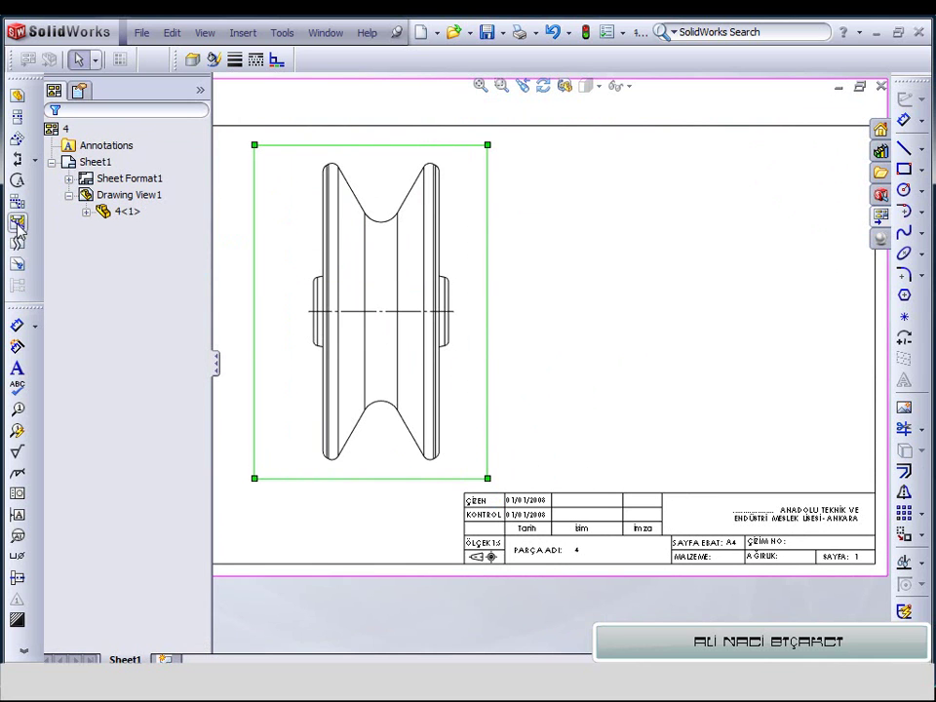
{"action": "left_click", "coordinate": [17, 224]}
{"action": "double_click", "coordinate": [125, 312]}
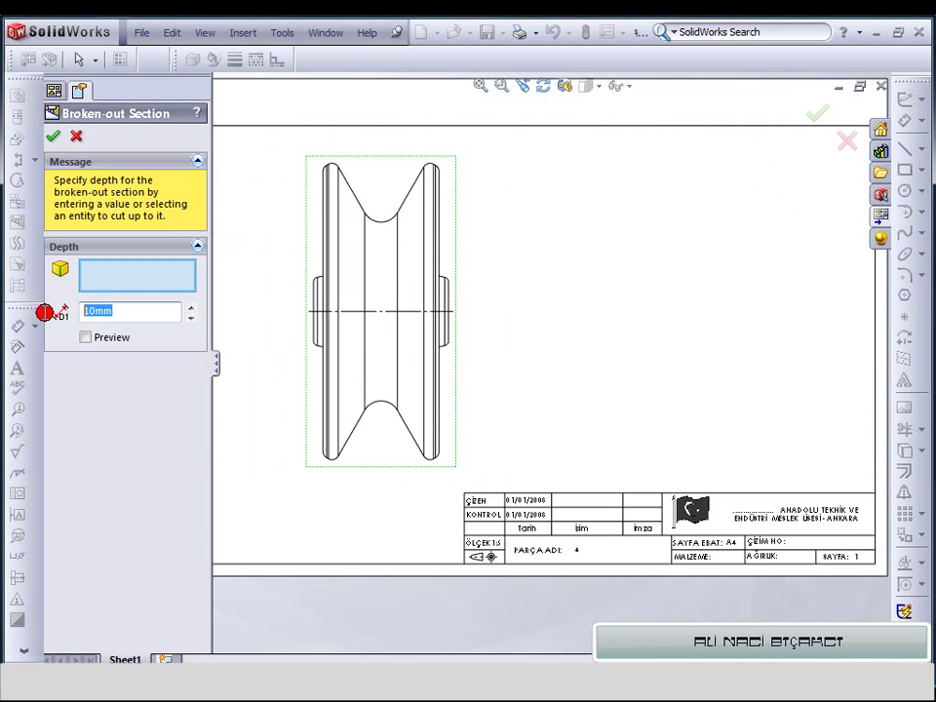
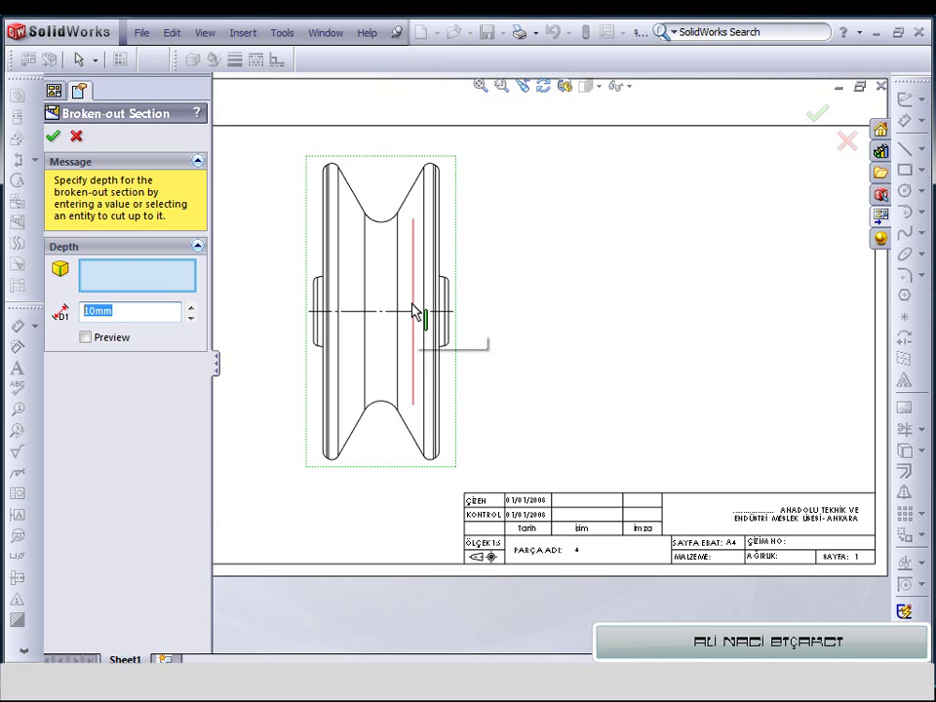
Step: Preview the broken-out section and set its depth to 62.5mm through the pulley bore
{"action": "left_click", "coordinate": [192, 308]}
{"action": "left_click", "coordinate": [124, 333]}
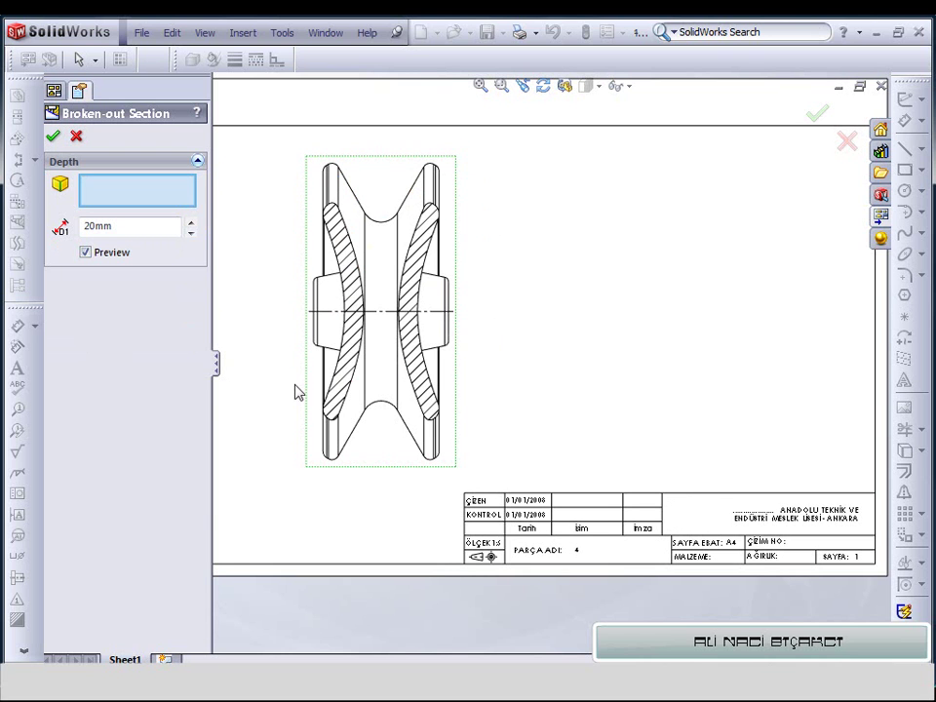
{"action": "scroll", "coordinate": [409, 253], "scroll_direction": "down", "scroll_amount": 2}
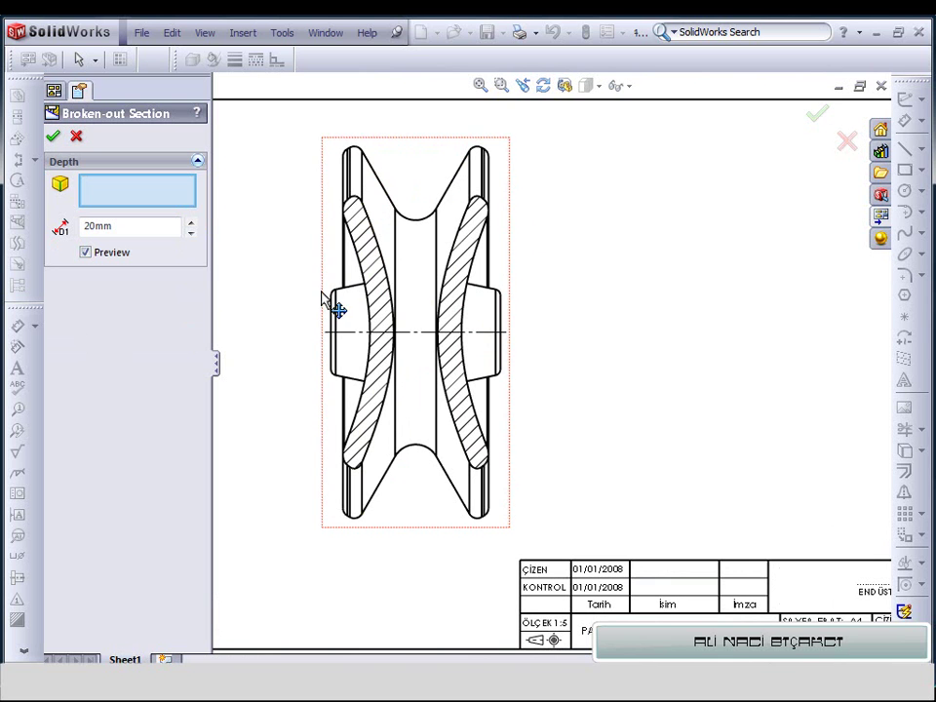
{"action": "left_click", "coordinate": [191, 225]}
{"action": "left_click", "coordinate": [191, 225]}
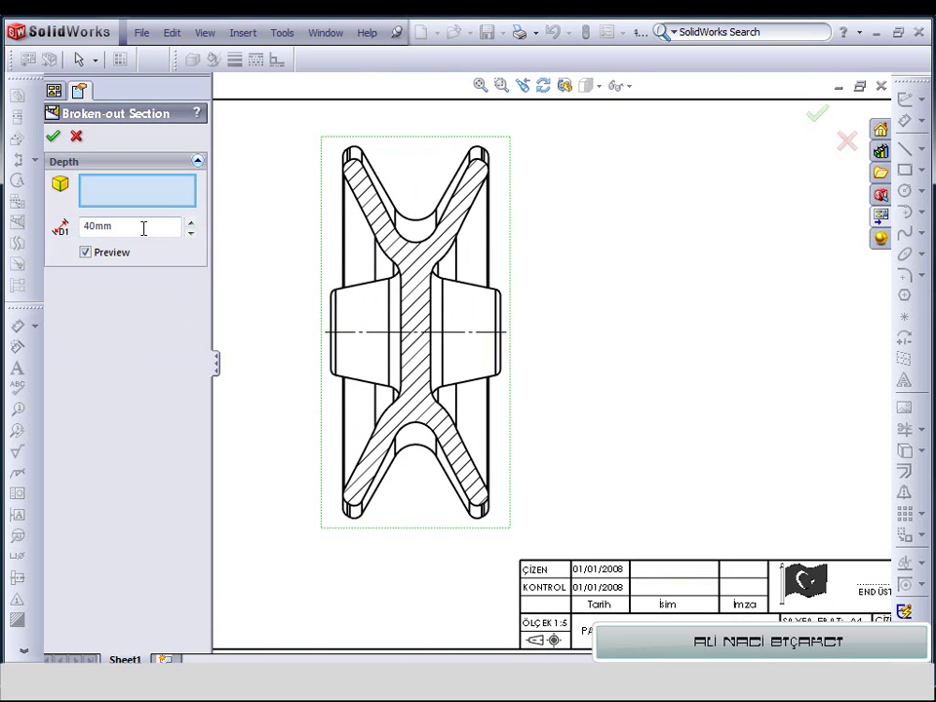
{"action": "left_click", "coordinate": [191, 224]}
{"action": "left_click_drag", "start_coordinate": [130, 230], "coordinate": [34, 228]}
{"action": "type", "text": "62.5"}
{"action": "key", "text": "Return"}
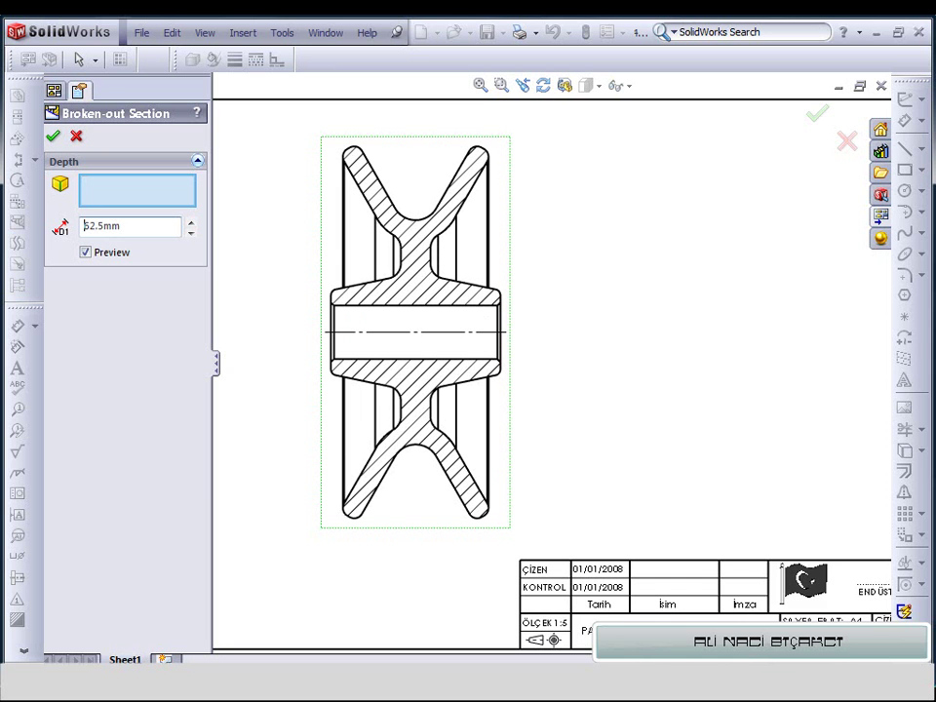
Step: Apply the broken-out section and fit the whole sheet in the window
{"action": "left_click", "coordinate": [53, 137]}
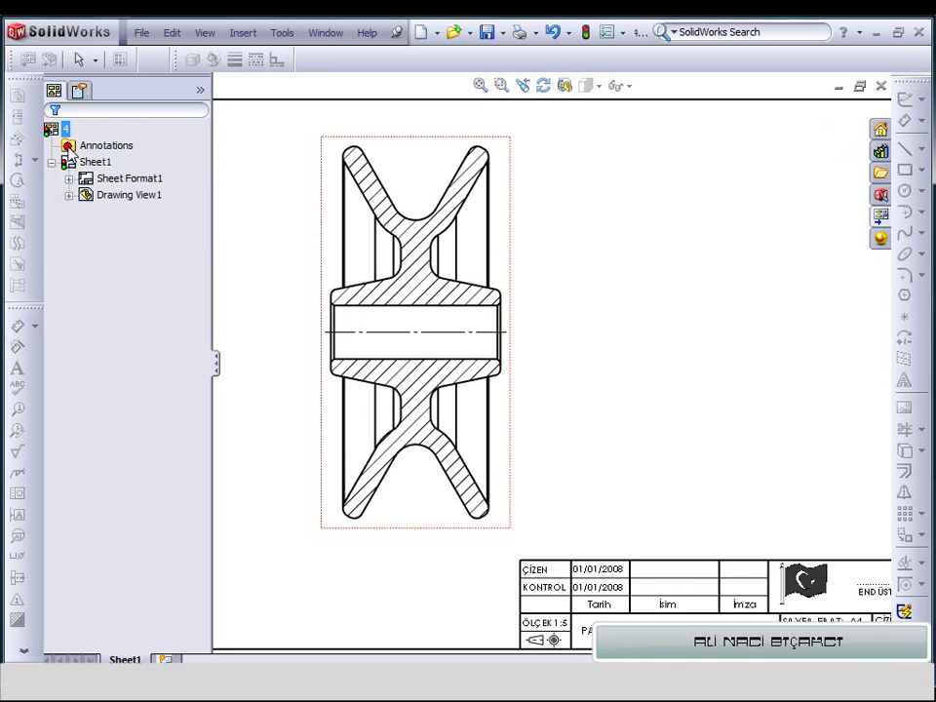
{"action": "left_click", "coordinate": [512, 407]}
{"action": "key", "text": "f"}
{"action": "scroll", "coordinate": [501, 338], "scroll_direction": "down", "scroll_amount": 2}
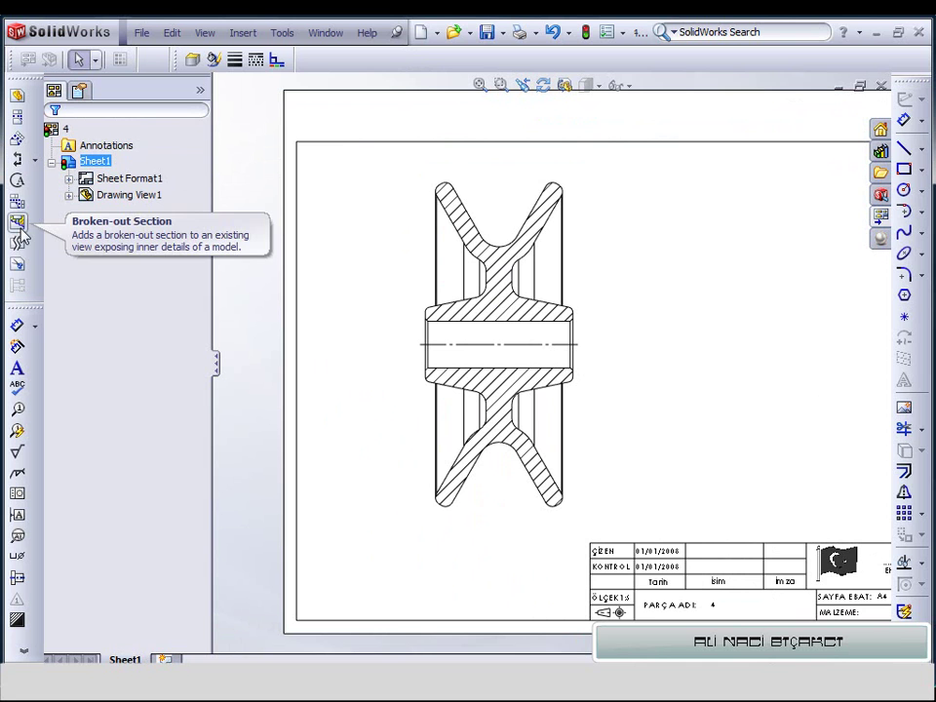
{"action": "scroll", "coordinate": [651, 344], "scroll_direction": "down", "scroll_amount": 2}
{"action": "scroll", "coordinate": [640, 378], "scroll_direction": "up", "scroll_amount": 1}
{"action": "mouse_move", "coordinate": [640, 378]}
{"action": "middle_mouse_down"}
{"action": "mouse_move", "coordinate": [536, 415]}
{"action": "mouse_move", "coordinate": [604, 425]}
{"action": "middle_mouse_up"}
{"action": "key", "text": "f"}
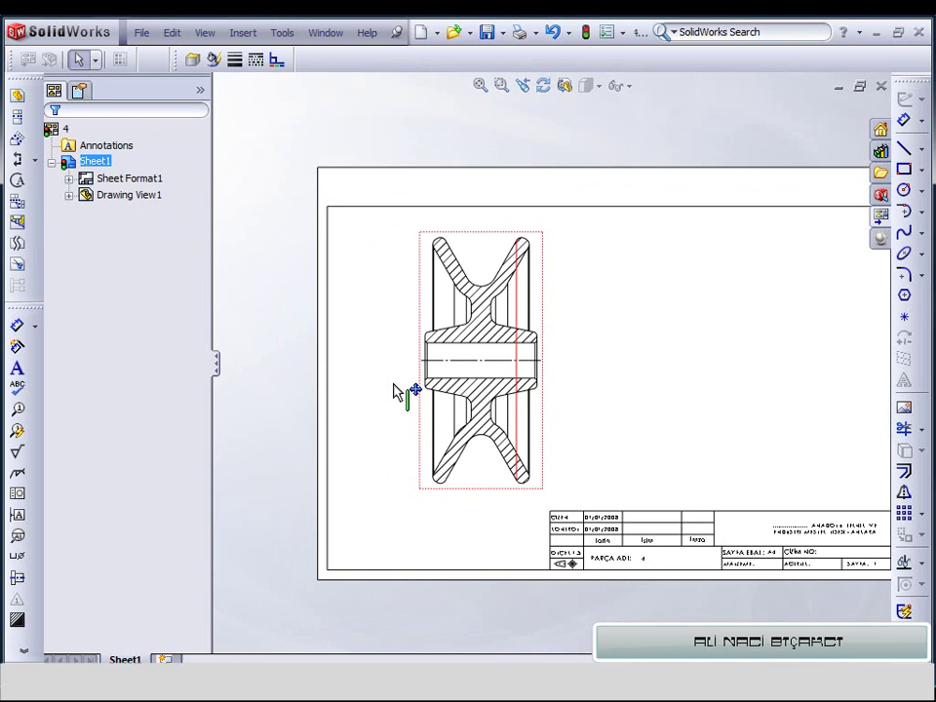
Step: Edit Broken-out Section3's sketch with a horizontal line ending at the hub edge, limiting it to the upper half
{"action": "left_click", "coordinate": [70, 195]}
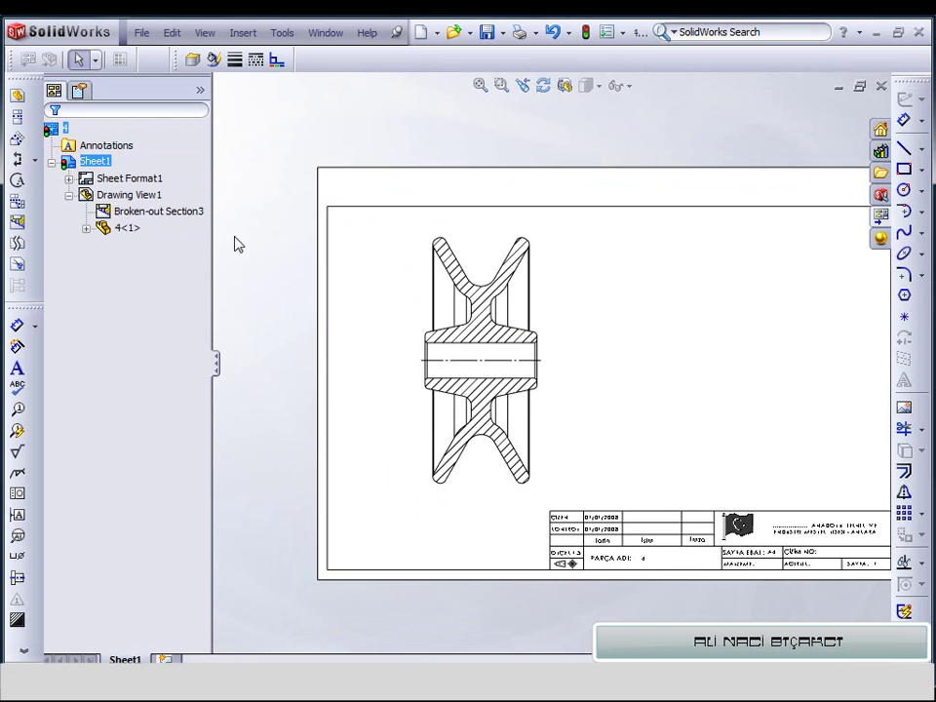
{"action": "left_click", "coordinate": [136, 210]}
{"action": "right_click", "coordinate": [127, 209]}
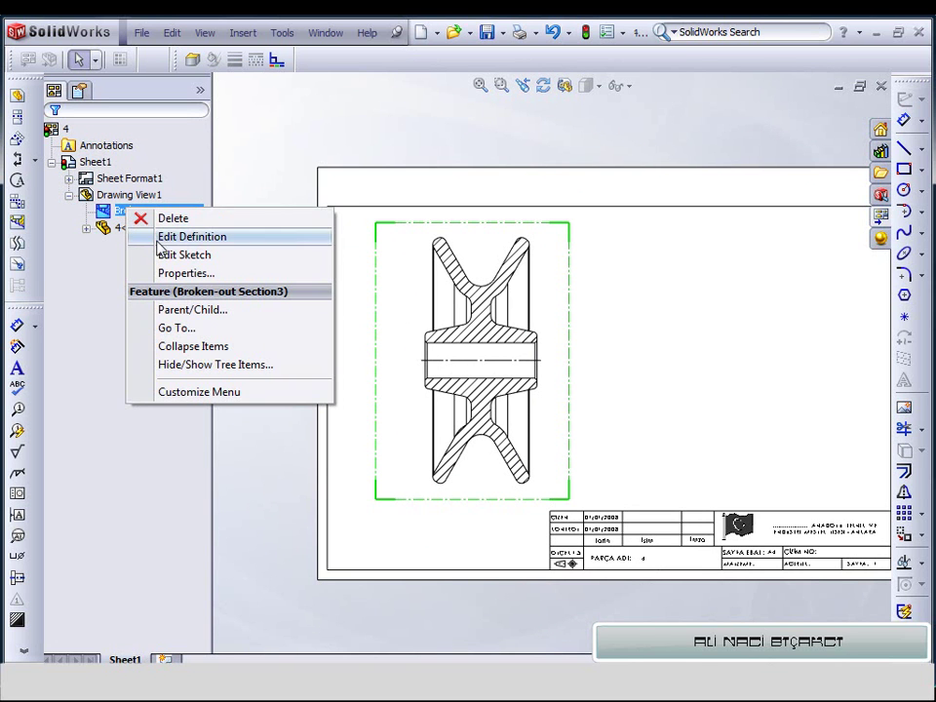
{"action": "left_click", "coordinate": [168, 254]}
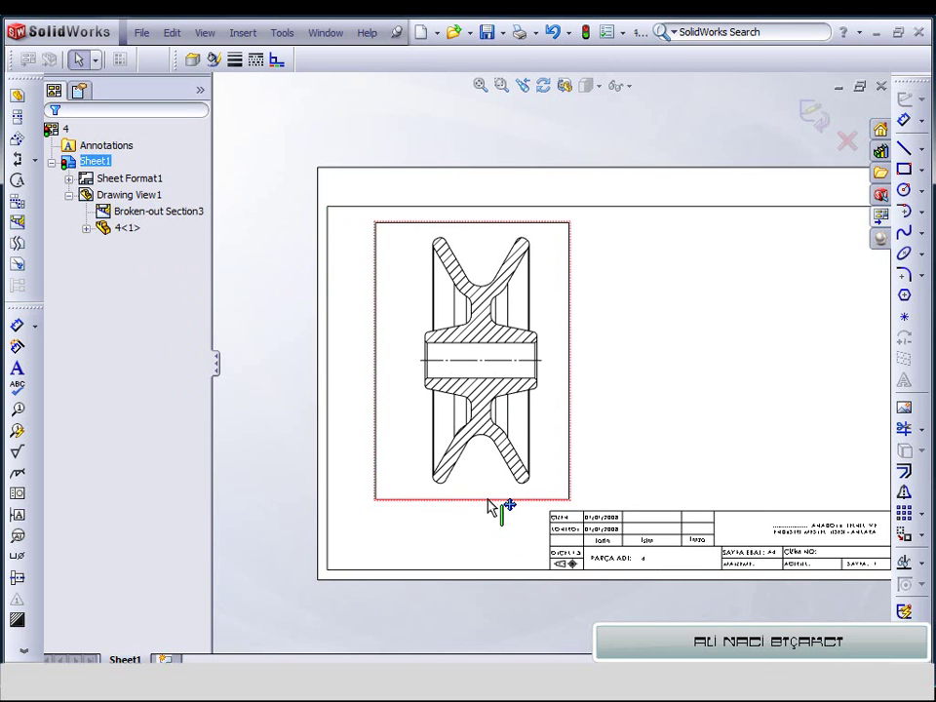
{"action": "left_click_drag", "start_coordinate": [376, 357], "coordinate": [568, 357]}
{"action": "scroll", "coordinate": [523, 370], "scroll_direction": "down", "scroll_amount": 2}
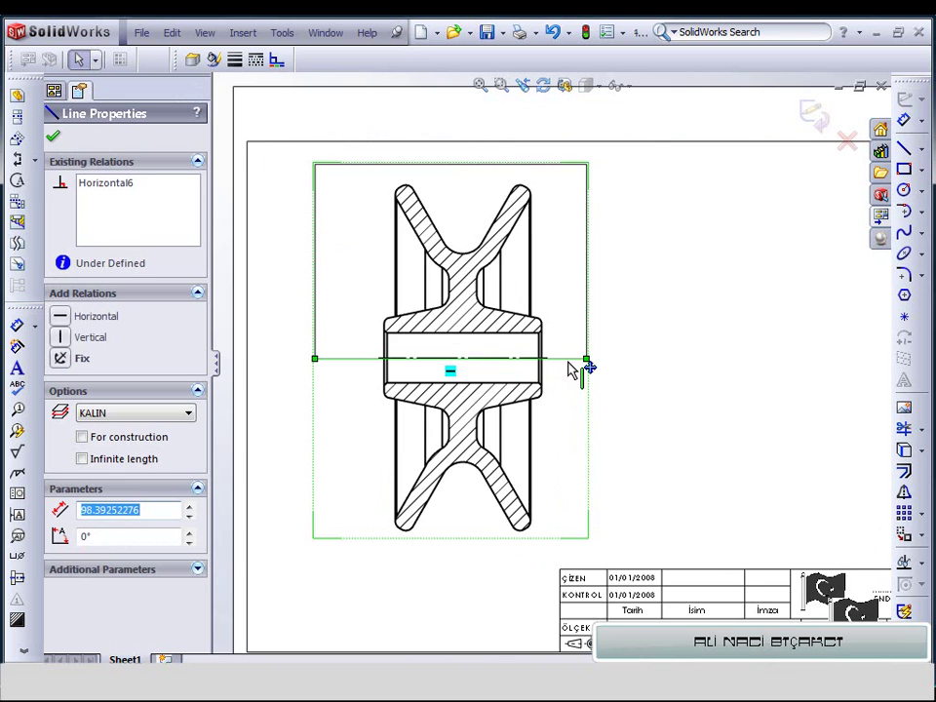
{"action": "scroll", "coordinate": [567, 362], "scroll_direction": "down", "scroll_amount": 2}
{"action": "left_click_drag", "start_coordinate": [589, 358], "coordinate": [540, 356]}
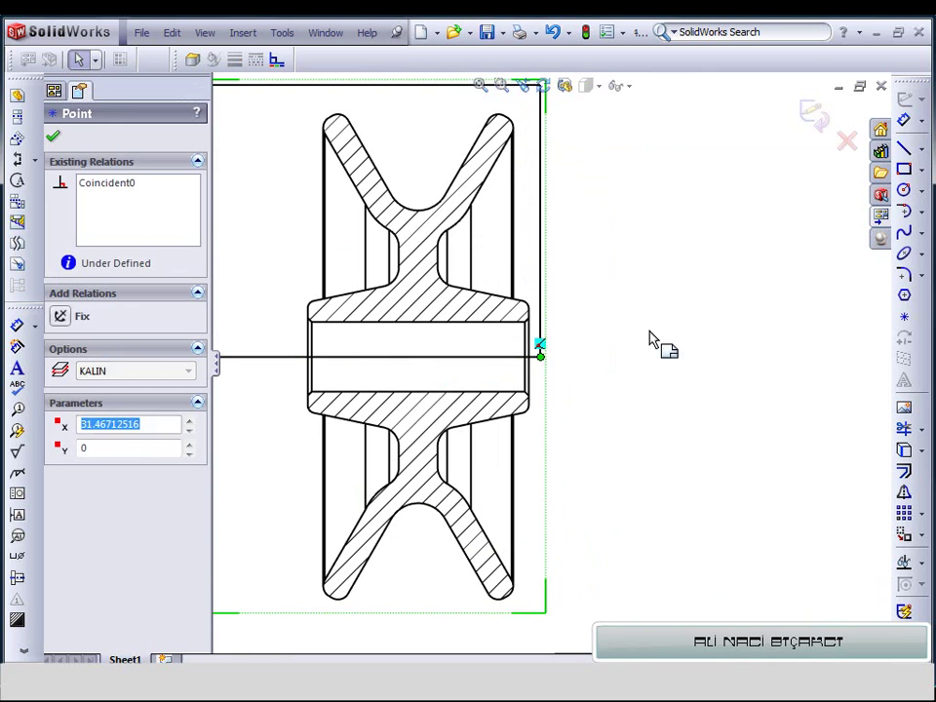
{"action": "left_click", "coordinate": [814, 114]}
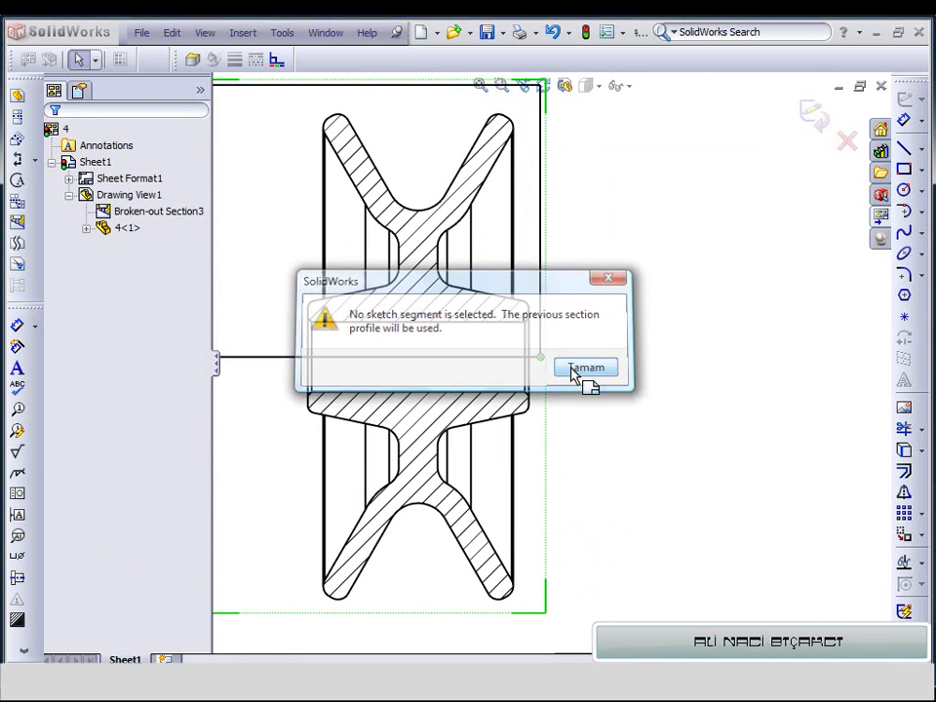
{"action": "left_click", "coordinate": [577, 372]}
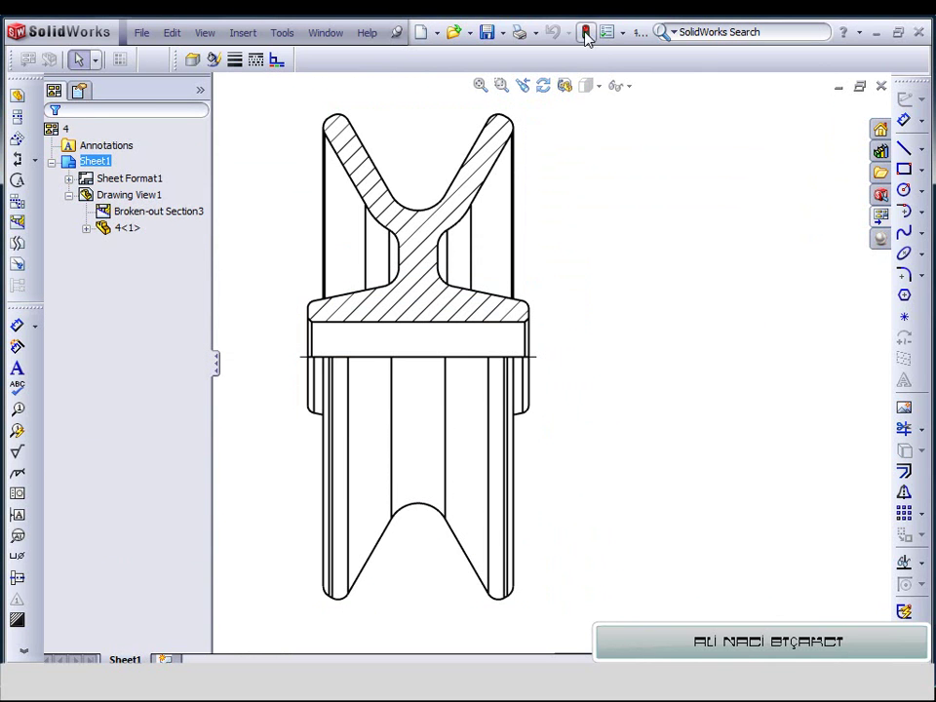
Step: Reposition the pulley drawing view slightly left on the sheet
{"action": "left_click_drag", "start_coordinate": [512, 330], "coordinate": [596, 349]}
{"action": "scroll", "coordinate": [624, 370], "scroll_direction": "up", "scroll_amount": 2}
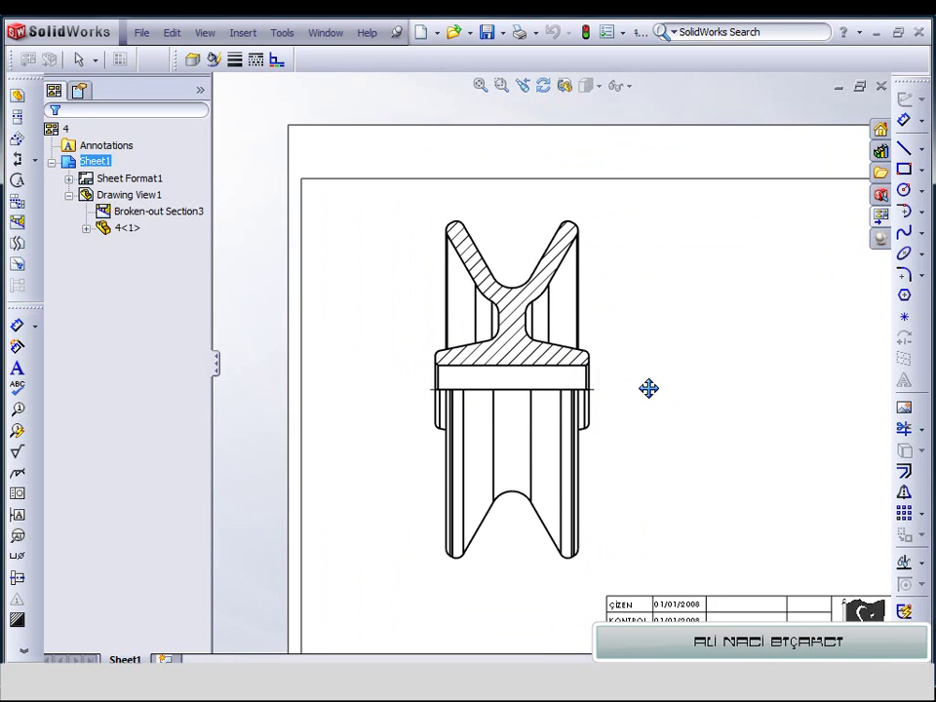
{"action": "middle_click_drag", "start_coordinate": [653, 376], "coordinate": [571, 340]}
{"action": "middle_click_drag", "start_coordinate": [647, 359], "coordinate": [592, 335]}
{"action": "key", "text": "Escape"}
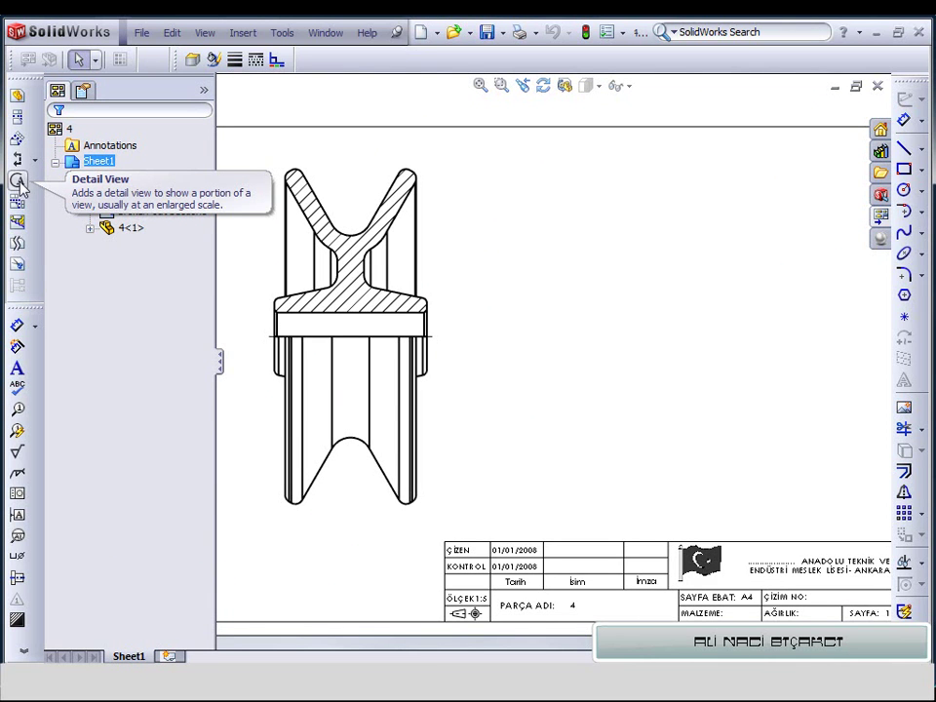
{"action": "left_click", "coordinate": [412, 178]}
{"action": "scroll", "coordinate": [417, 209], "scroll_direction": "down", "scroll_amount": 2}
{"action": "scroll", "coordinate": [578, 248], "scroll_direction": "down", "scroll_amount": 2}
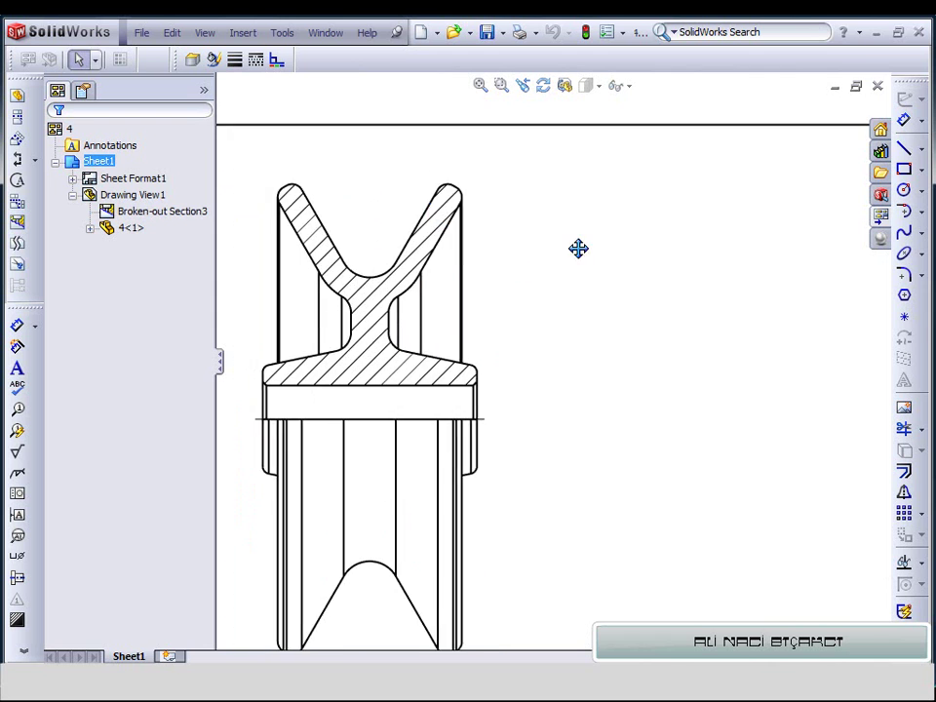
{"action": "left_click_drag", "start_coordinate": [578, 248], "coordinate": [635, 241]}
{"action": "left_click", "coordinate": [689, 236]}
{"action": "left_click", "coordinate": [107, 183]}
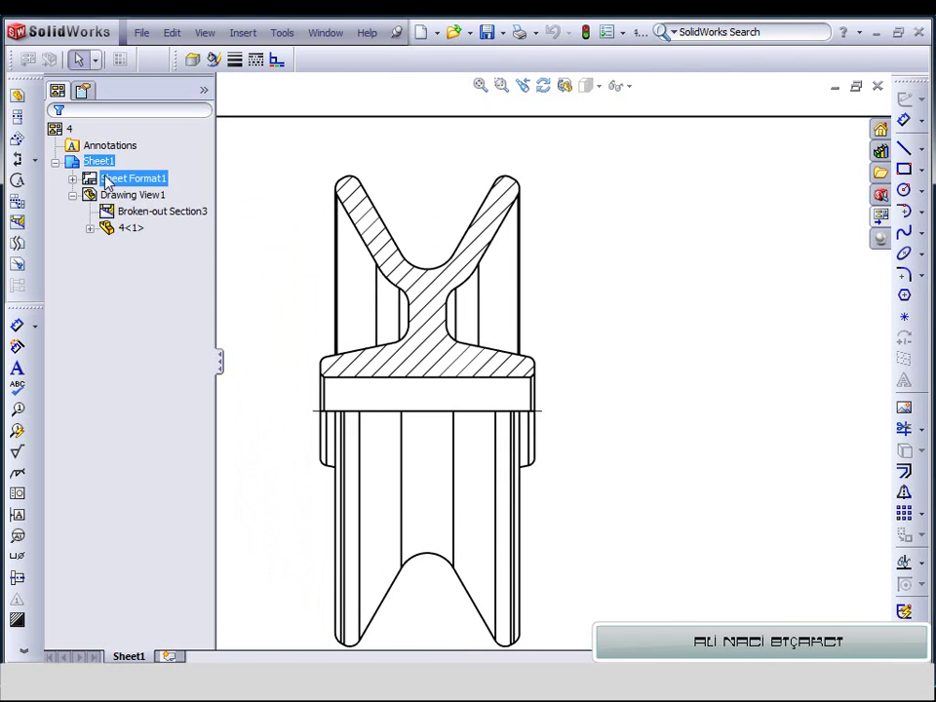
{"action": "left_click", "coordinate": [487, 230]}
{"action": "left_click_drag", "start_coordinate": [486, 231], "coordinate": [497, 237]}
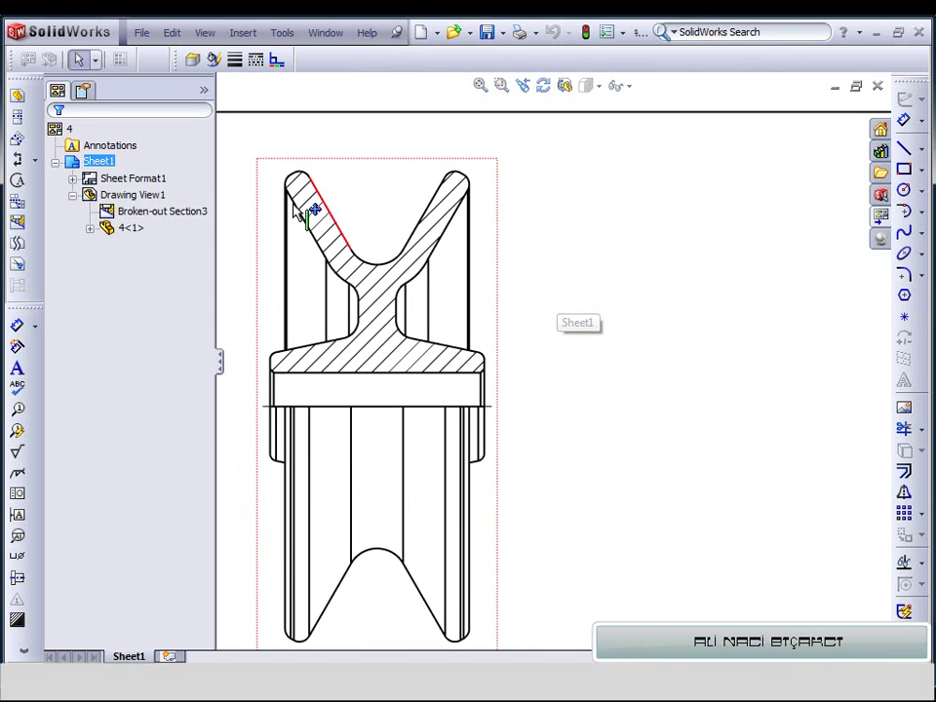
{"action": "key", "text": "Left"}
{"action": "key", "text": "Left"}
{"action": "key", "text": "Left"}
{"action": "key", "text": "Left"}
Step: Create detail view B around the upper rim tip and place it at the sheet's upper right
{"action": "left_click", "coordinate": [834, 87]}
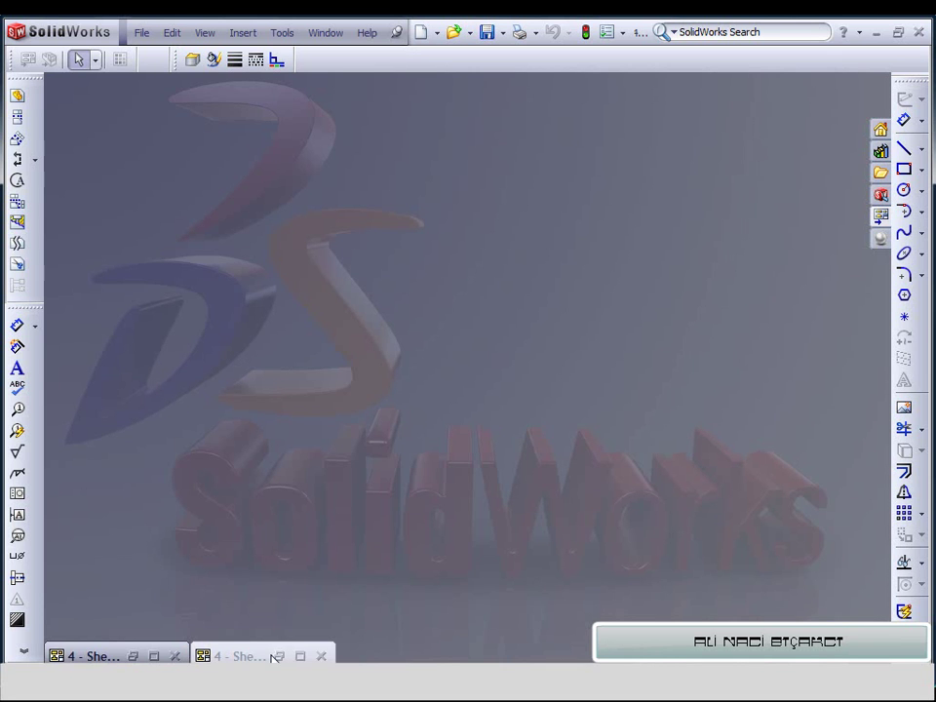
{"action": "left_click", "coordinate": [301, 656]}
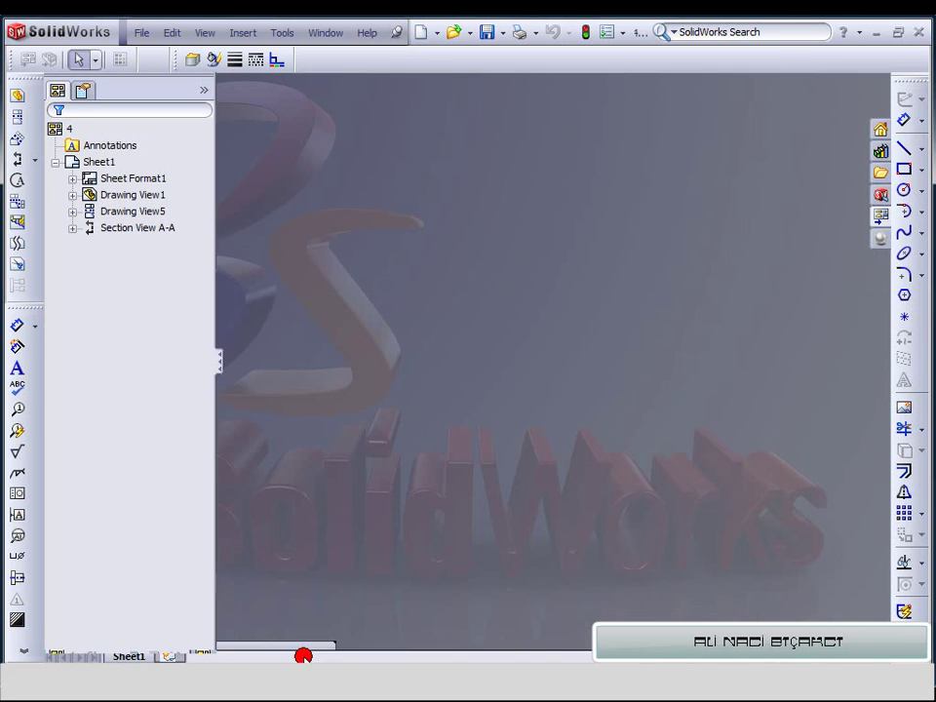
{"action": "scroll", "coordinate": [565, 341], "scroll_direction": "down", "scroll_amount": 2}
{"action": "scroll", "coordinate": [585, 263], "scroll_direction": "down", "scroll_amount": 2}
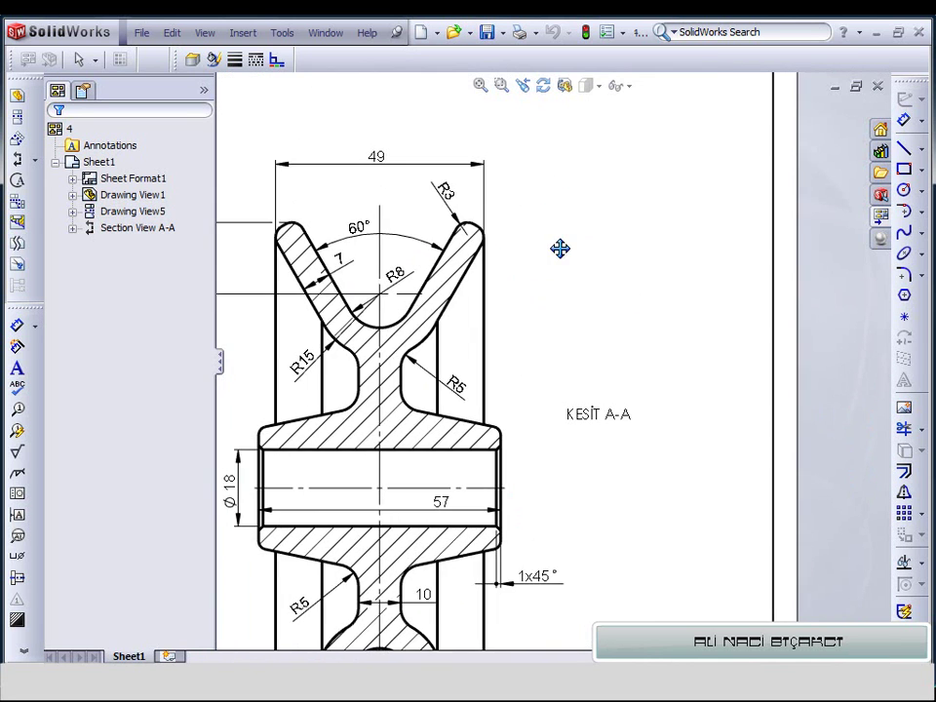
{"action": "scroll", "coordinate": [583, 265], "scroll_direction": "down", "scroll_amount": 2}
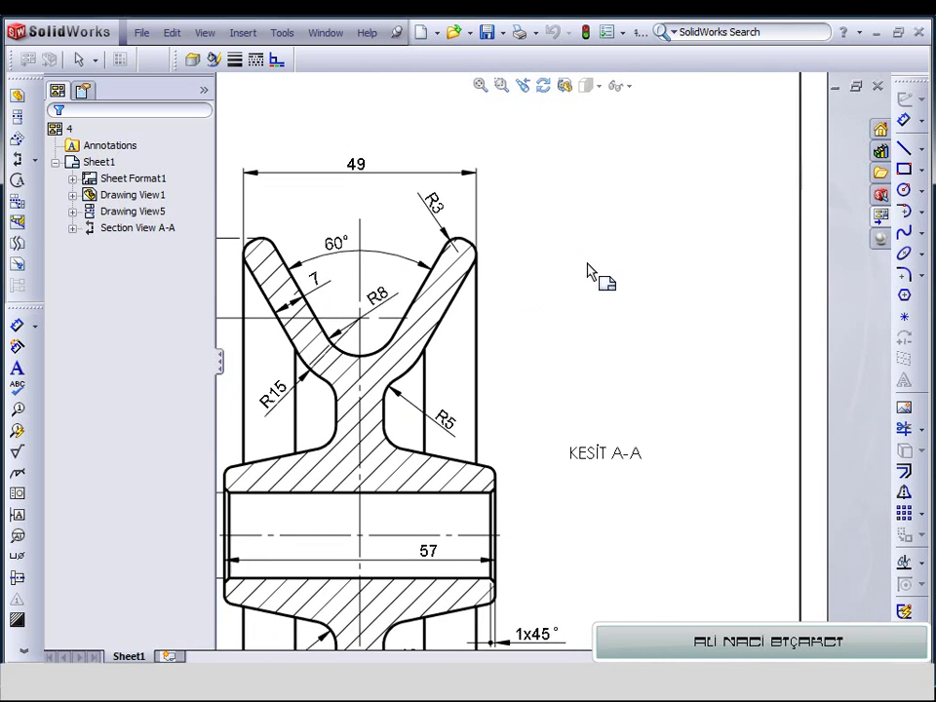
{"action": "left_click", "coordinate": [17, 181]}
{"action": "scroll", "coordinate": [507, 298], "scroll_direction": "up", "scroll_amount": 1}
{"action": "scroll", "coordinate": [500, 310], "scroll_direction": "up", "scroll_amount": 1}
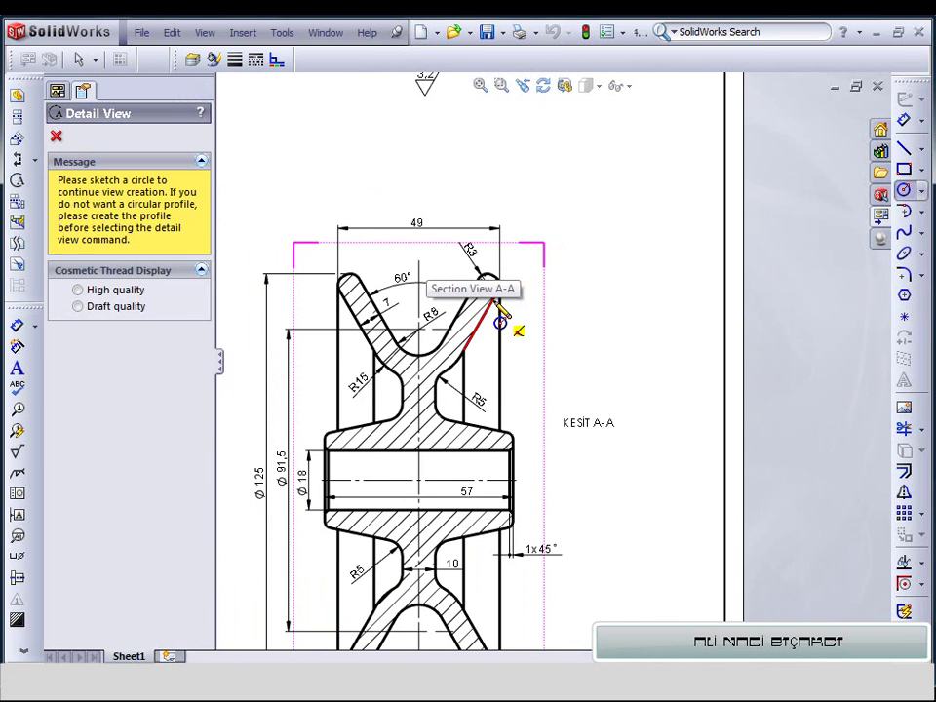
{"action": "left_click", "coordinate": [486, 301]}
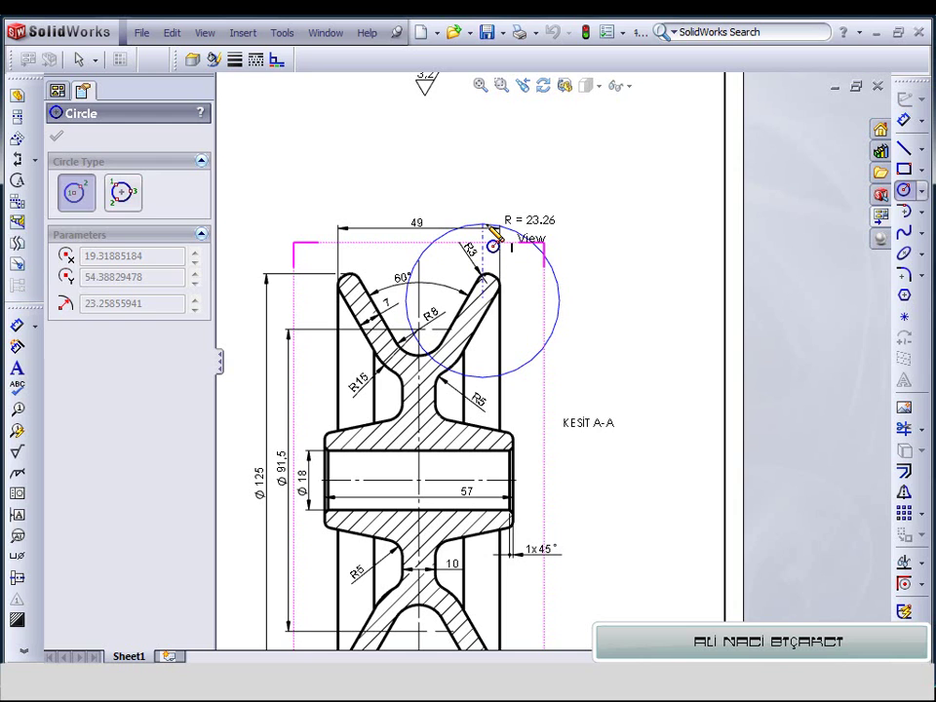
{"action": "left_click", "coordinate": [492, 227]}
{"action": "scroll", "coordinate": [570, 302], "scroll_direction": "up", "scroll_amount": 2}
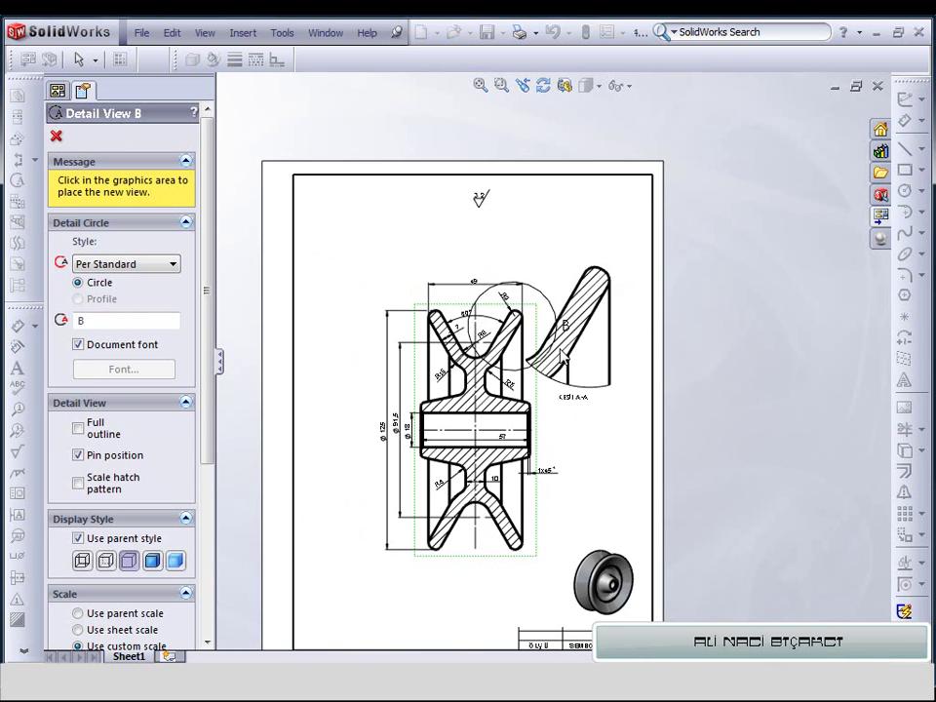
{"action": "left_click", "coordinate": [590, 261]}
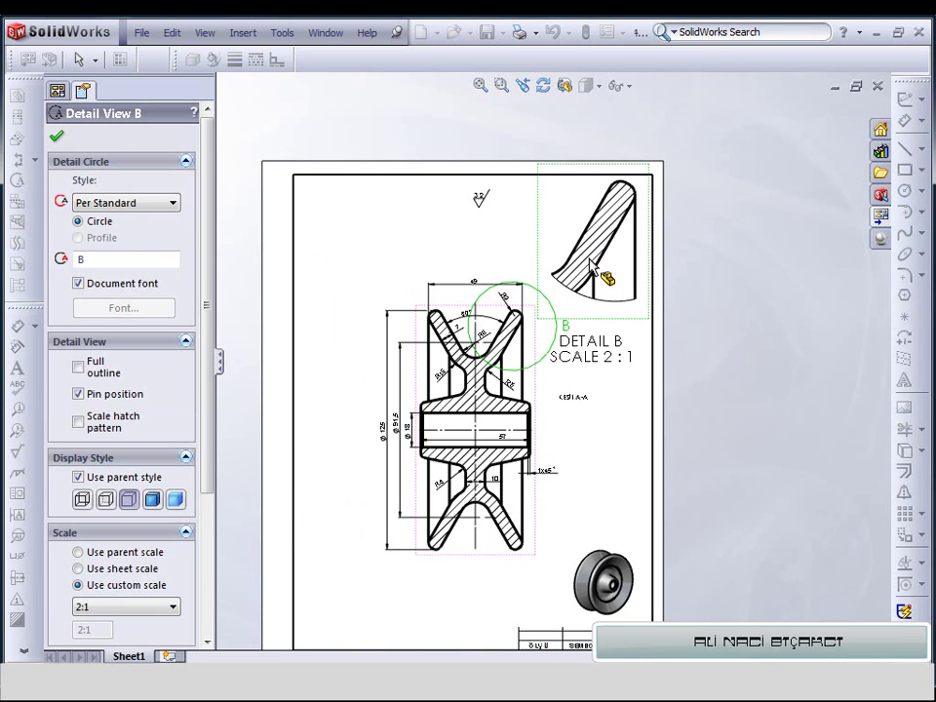
Step: Move detail B's label above the part and change it to DETAY B / Detay 2 : 1
{"action": "left_click_drag", "start_coordinate": [603, 348], "coordinate": [500, 234]}
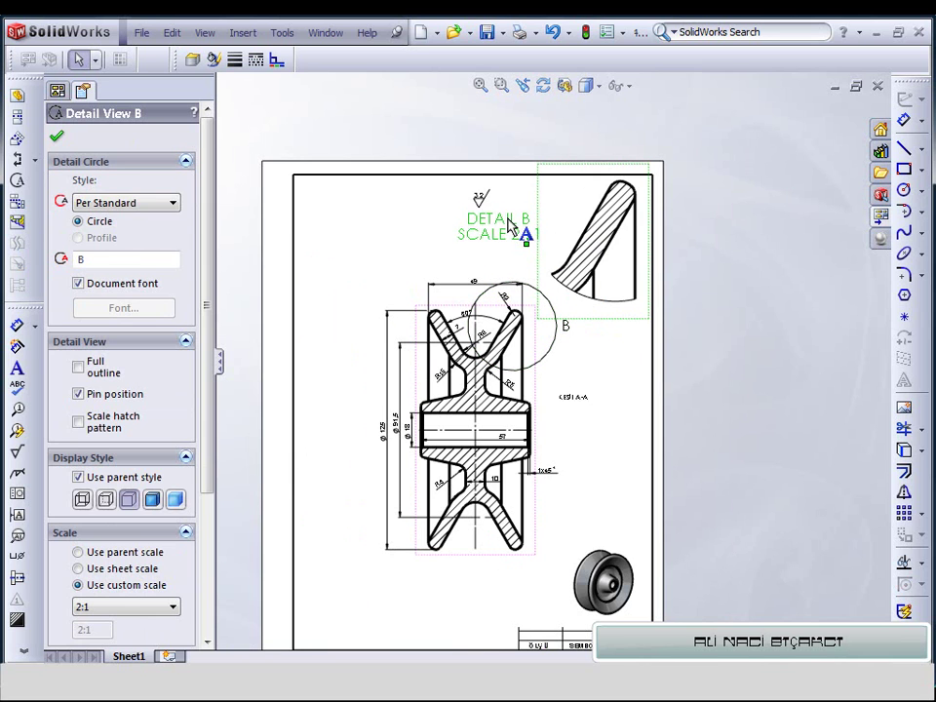
{"action": "double_click", "coordinate": [495, 244]}
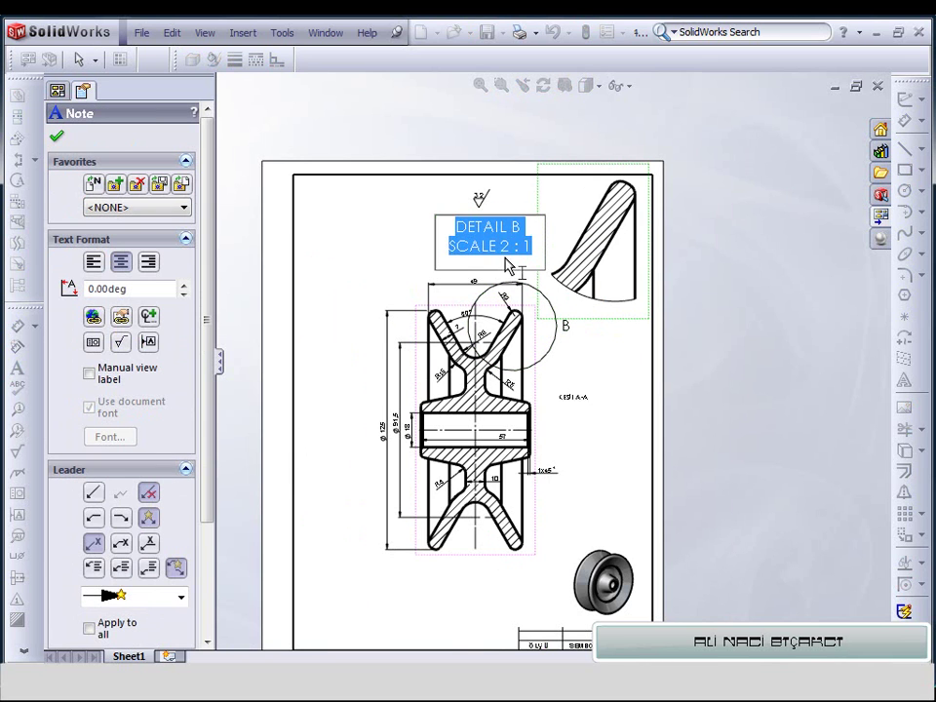
{"action": "left_click_drag", "start_coordinate": [456, 227], "coordinate": [491, 237]}
{"action": "double_click", "coordinate": [455, 231]}
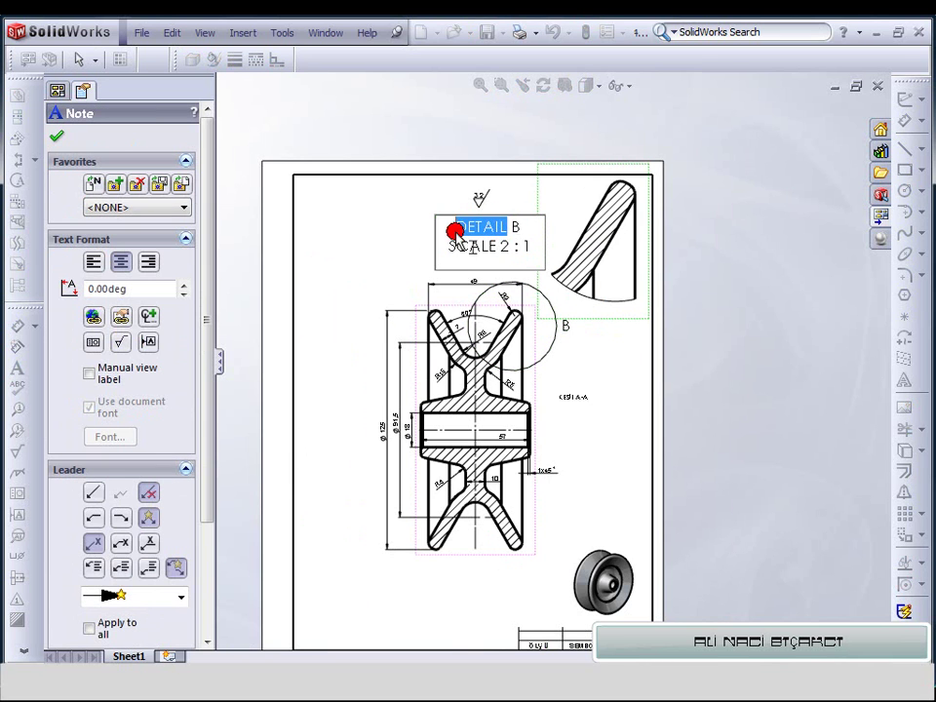
{"action": "type", "text": "Detay"}
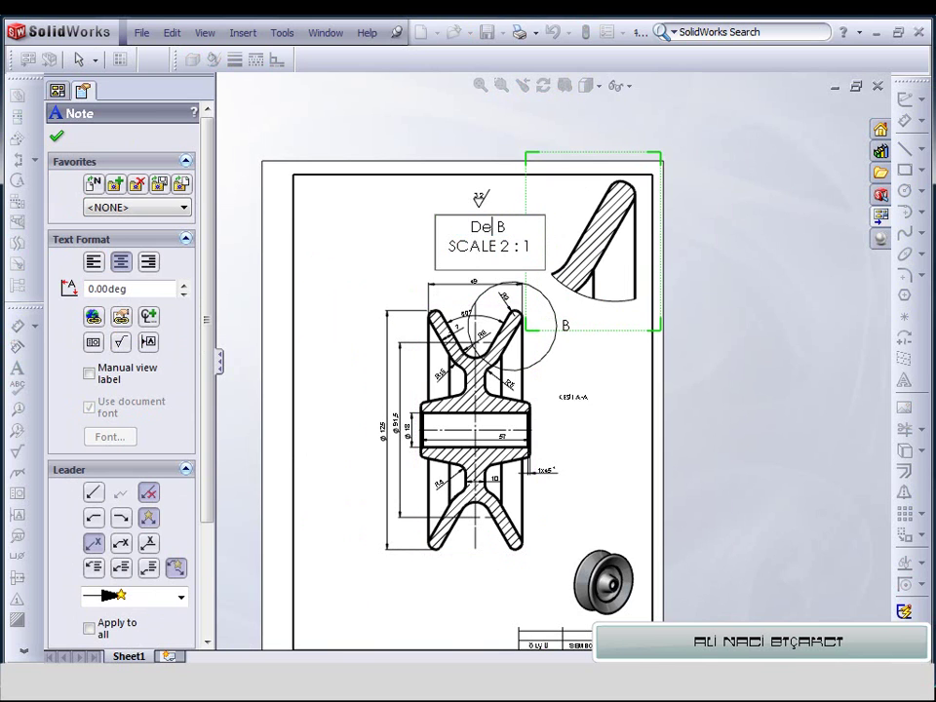
{"action": "left_click", "coordinate": [628, 366]}
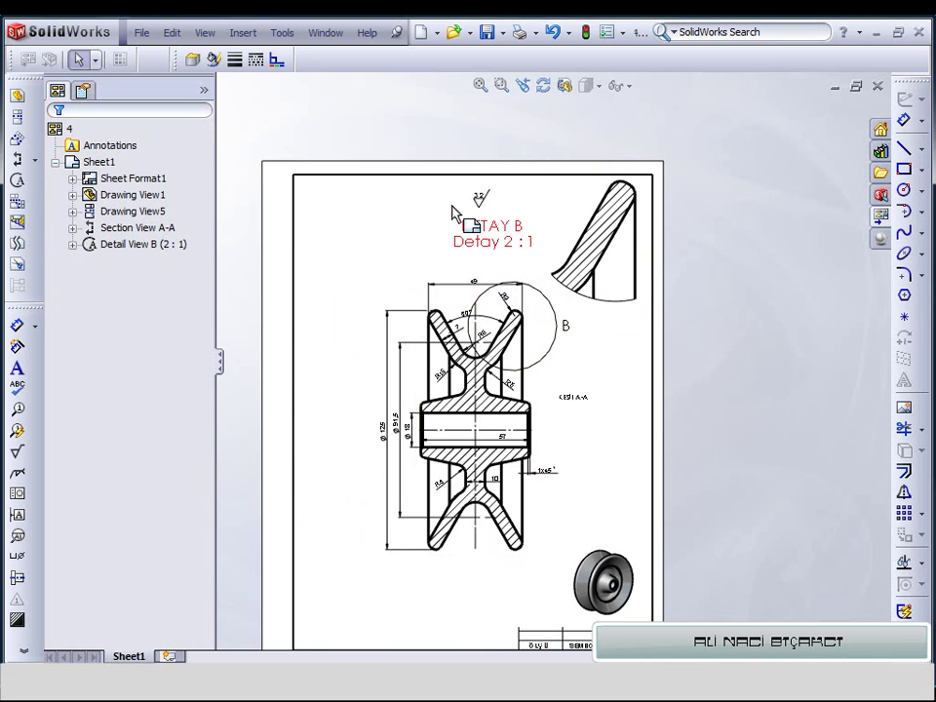
{"action": "left_click", "coordinate": [587, 318]}
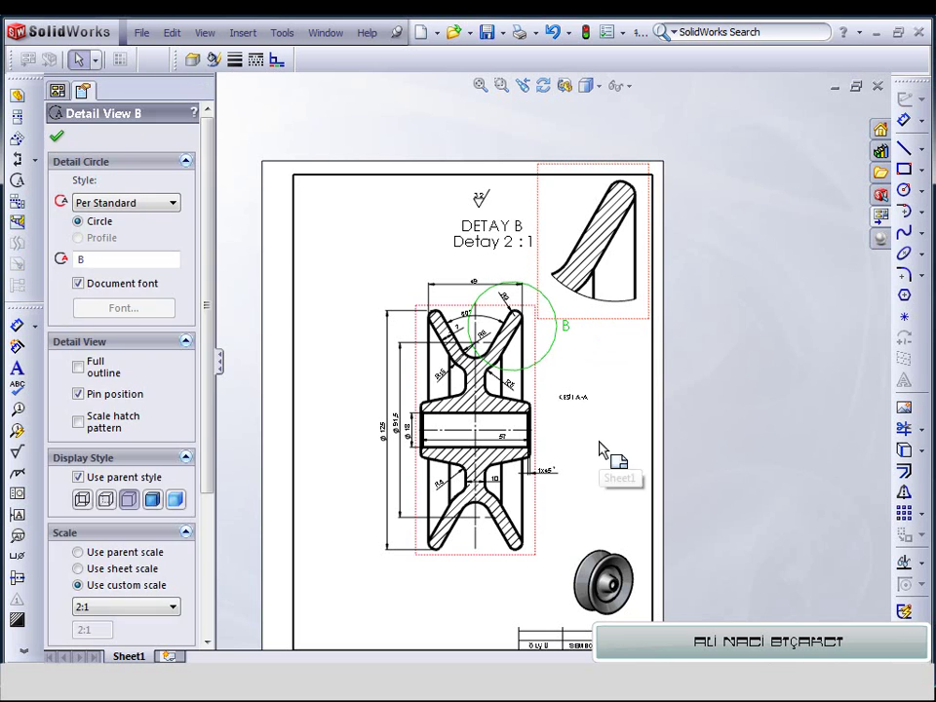
{"action": "left_click", "coordinate": [602, 450]}
Step: Close both pulley drawings without saving
{"action": "left_click", "coordinate": [877, 86]}
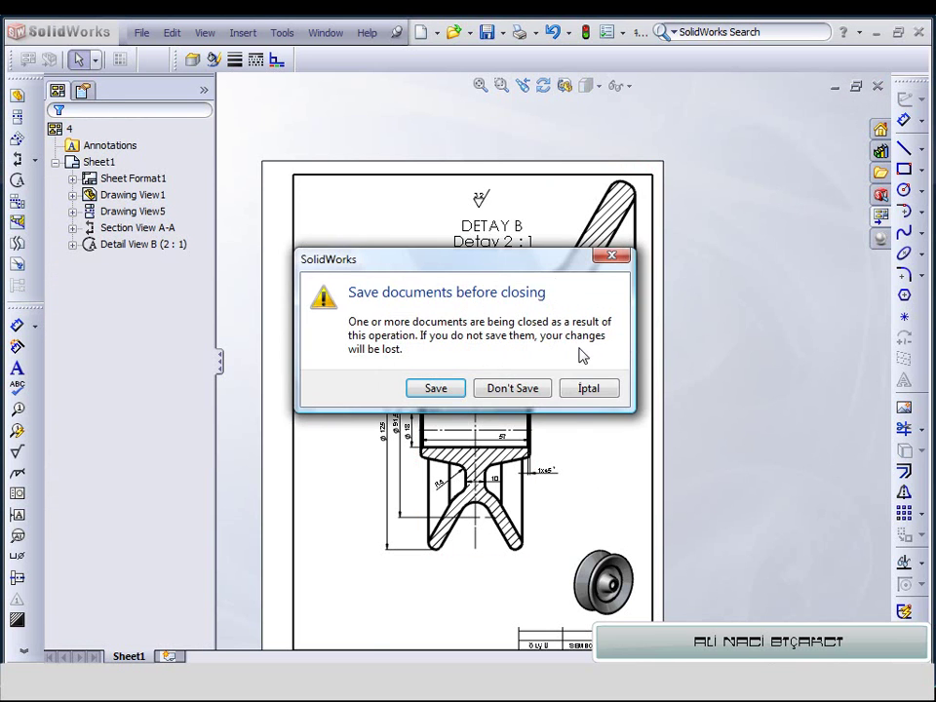
{"action": "left_click", "coordinate": [512, 388]}
{"action": "left_click", "coordinate": [880, 86]}
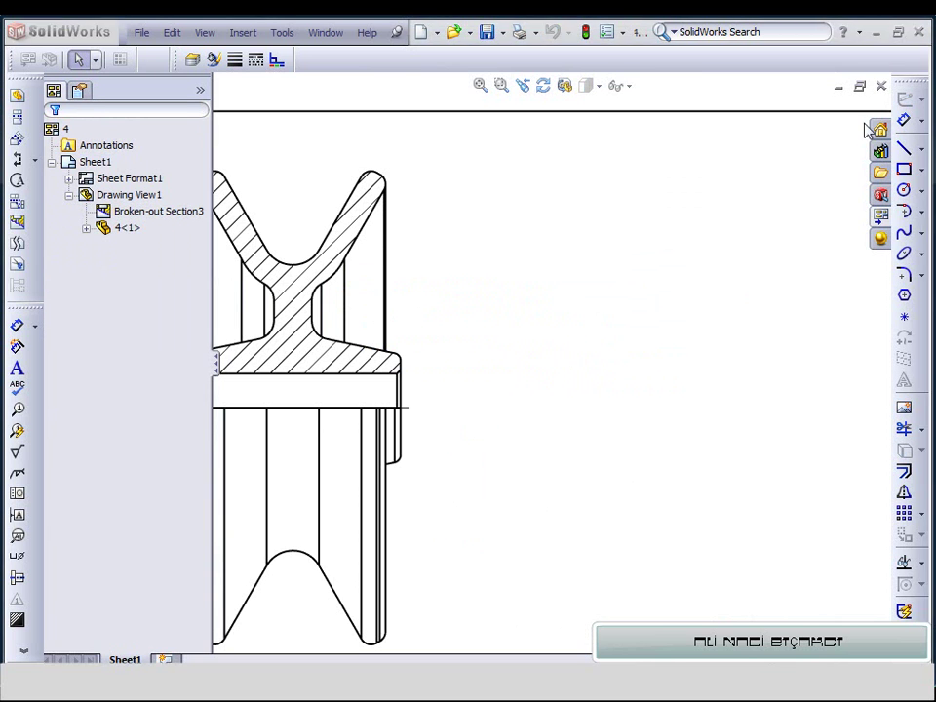
{"action": "left_click", "coordinate": [512, 388]}
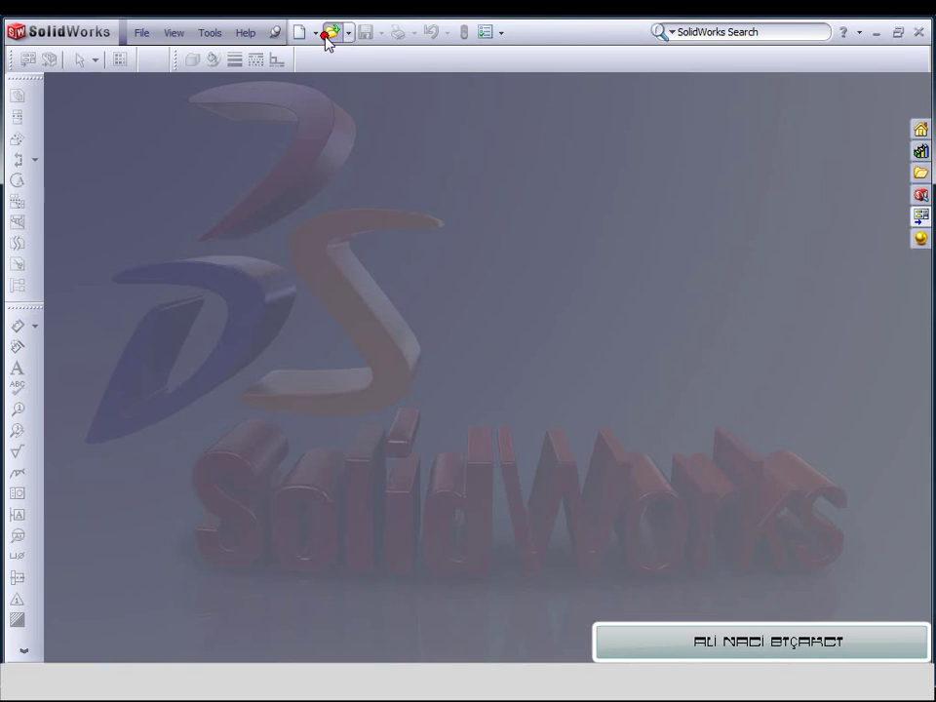
Step: Open drawing 6 from folder 6, showing the stepped shaft with detail A
{"action": "left_click", "coordinate": [330, 33]}
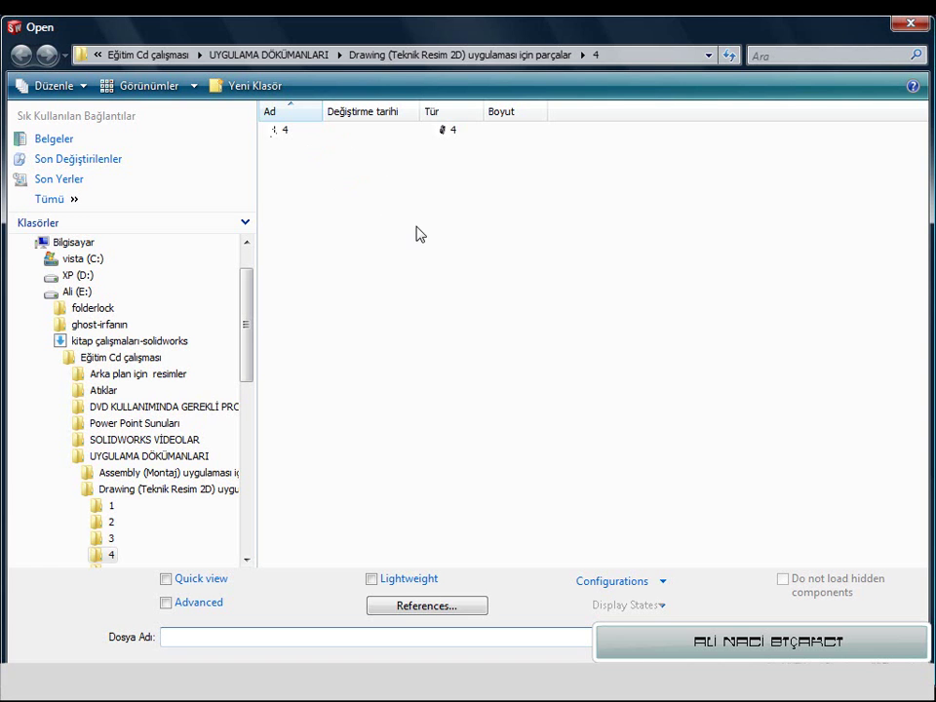
{"action": "key", "text": "alt+Up"}
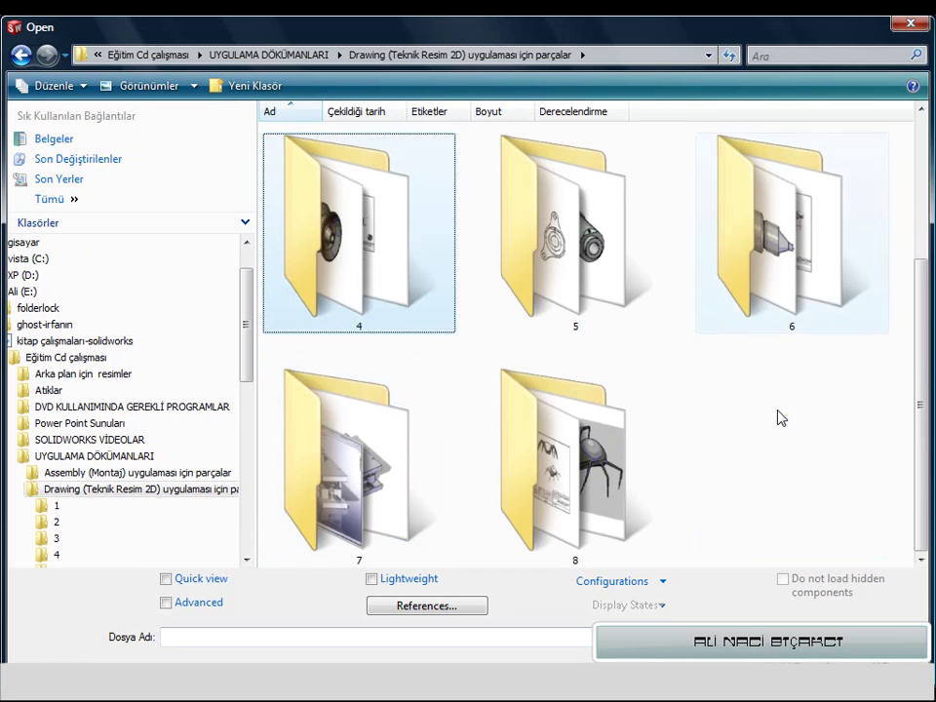
{"action": "scroll", "coordinate": [747, 333], "scroll_direction": "up", "scroll_amount": 3}
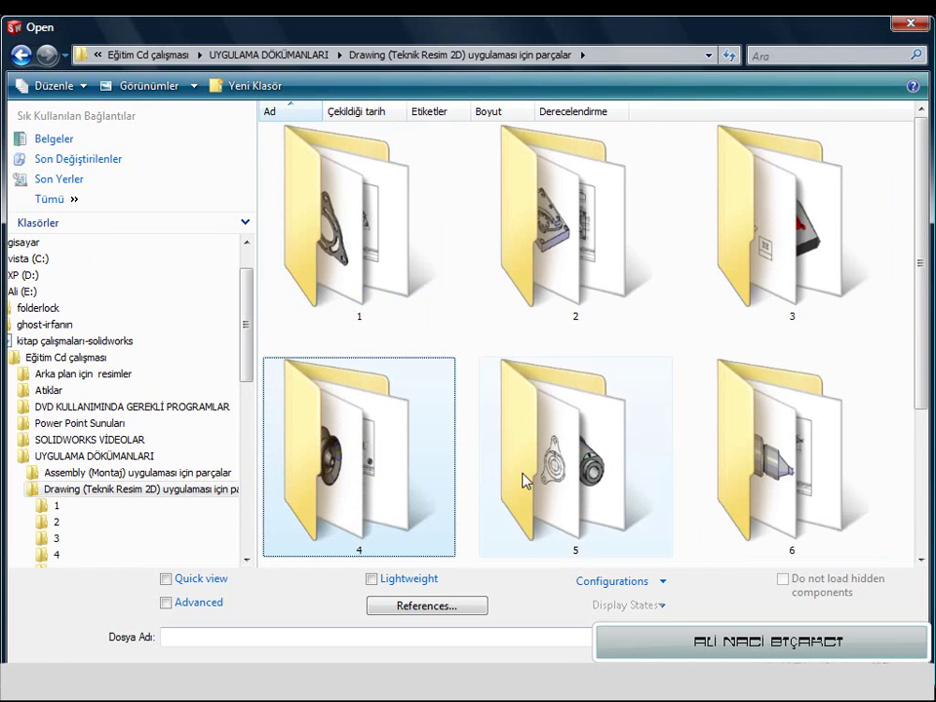
{"action": "scroll", "coordinate": [647, 375], "scroll_direction": "down", "scroll_amount": 3}
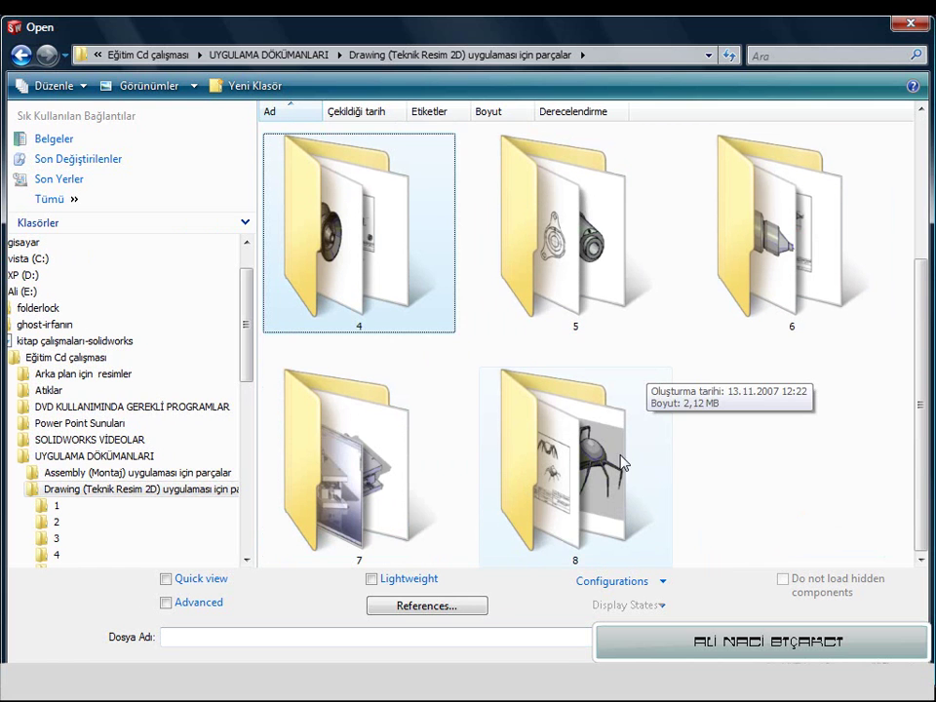
{"action": "scroll", "coordinate": [682, 468], "scroll_direction": "up", "scroll_amount": 3}
{"action": "double_click", "coordinate": [783, 455]}
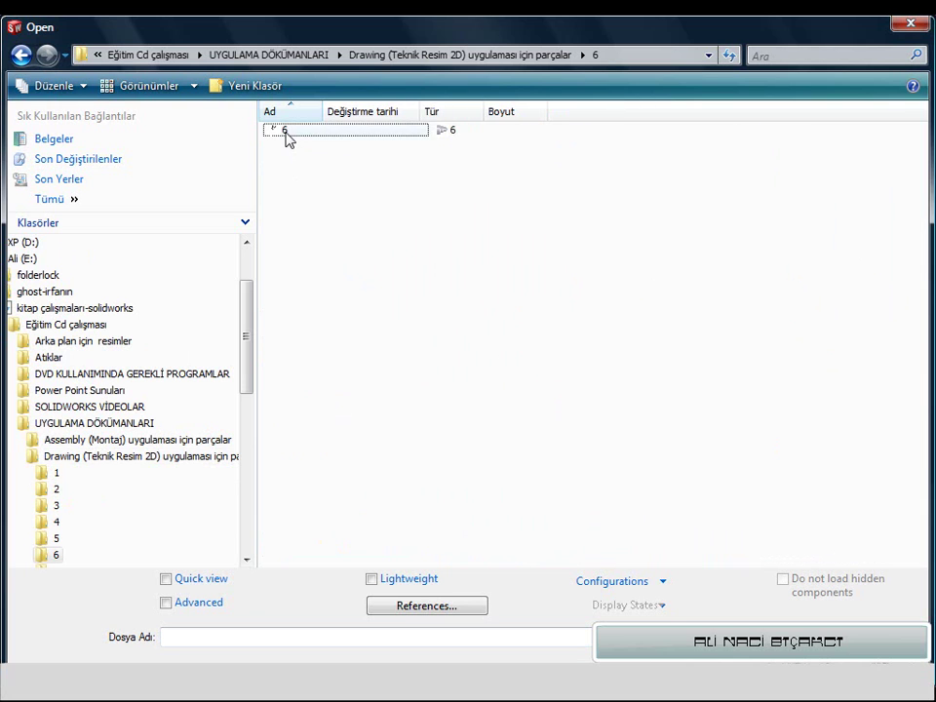
{"action": "double_click", "coordinate": [286, 132]}
{"action": "scroll", "coordinate": [501, 371], "scroll_direction": "down", "scroll_amount": 2}
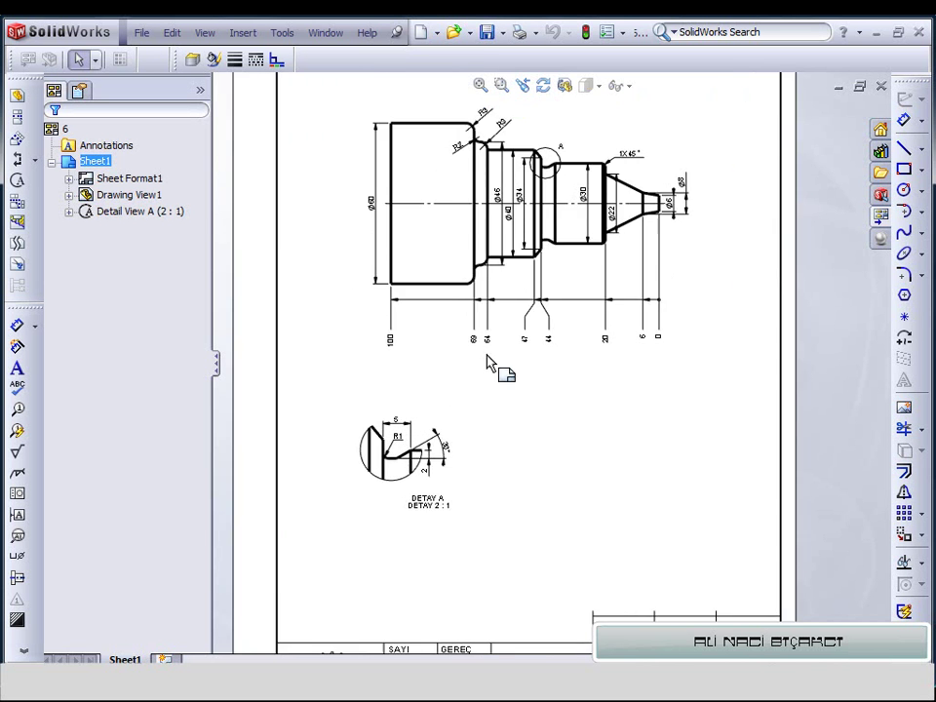
{"action": "scroll", "coordinate": [569, 428], "scroll_direction": "down", "scroll_amount": 2}
{"action": "scroll", "coordinate": [601, 348], "scroll_direction": "down", "scroll_amount": 1}
{"action": "scroll", "coordinate": [598, 317], "scroll_direction": "down", "scroll_amount": 2}
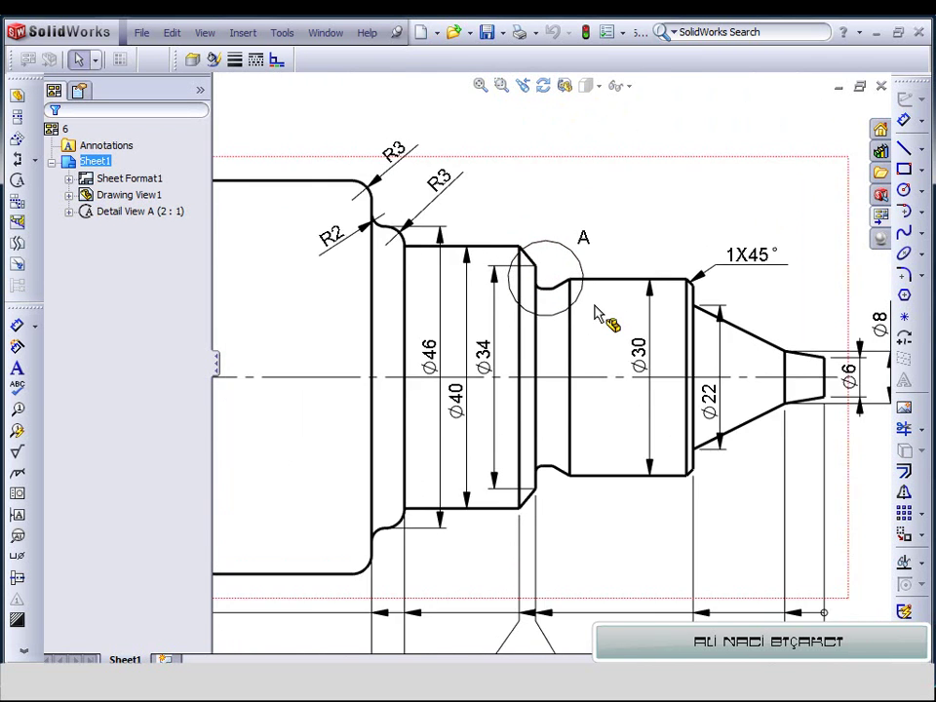
{"action": "scroll", "coordinate": [604, 295], "scroll_direction": "down", "scroll_amount": 1}
Step: Drag detail circle A larger around the groove beside the Ø34 step
{"action": "middle_click_drag", "start_coordinate": [638, 322], "coordinate": [651, 308]}
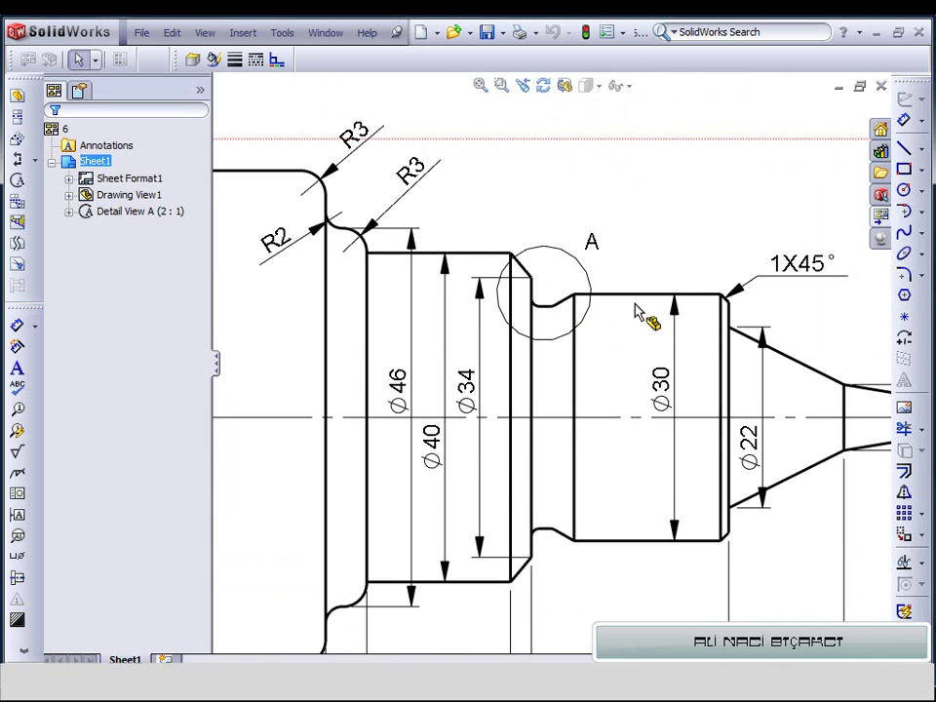
{"action": "scroll", "coordinate": [501, 485], "scroll_direction": "up", "scroll_amount": 3}
{"action": "middle_click_drag", "start_coordinate": [510, 443], "coordinate": [600, 276]}
{"action": "scroll", "coordinate": [472, 511], "scroll_direction": "down", "scroll_amount": 2}
{"action": "scroll", "coordinate": [472, 512], "scroll_direction": "down", "scroll_amount": 2}
{"action": "middle_click_drag", "start_coordinate": [564, 522], "coordinate": [658, 455]}
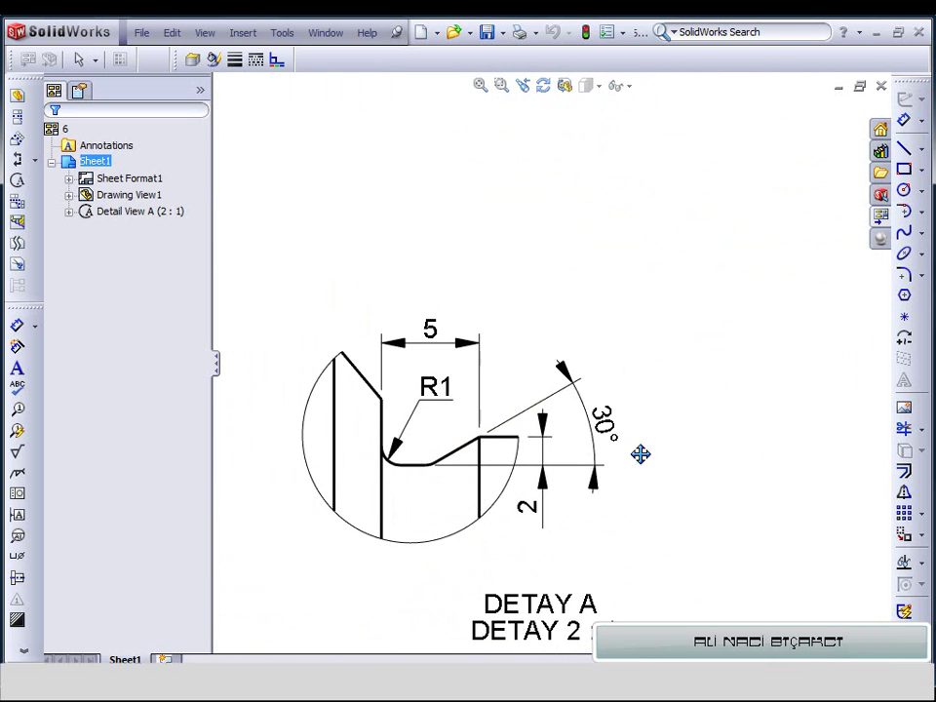
{"action": "scroll", "coordinate": [682, 382], "scroll_direction": "up", "scroll_amount": 2}
{"action": "middle_click_drag", "start_coordinate": [683, 382], "coordinate": [588, 472]}
{"action": "scroll", "coordinate": [580, 470], "scroll_direction": "up", "scroll_amount": 2}
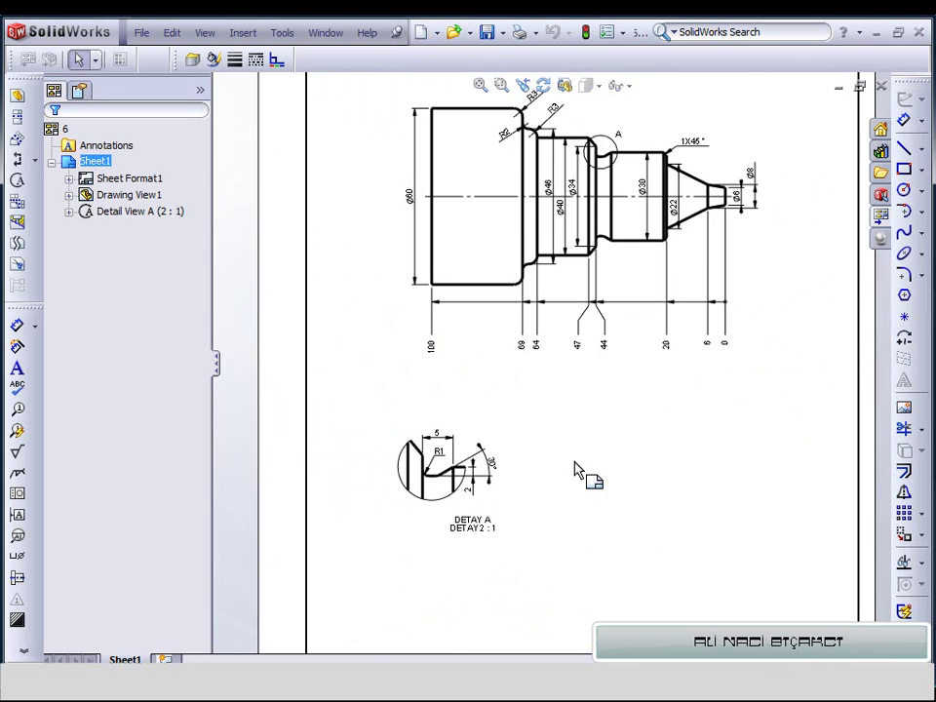
{"action": "scroll", "coordinate": [604, 206], "scroll_direction": "down", "scroll_amount": 2}
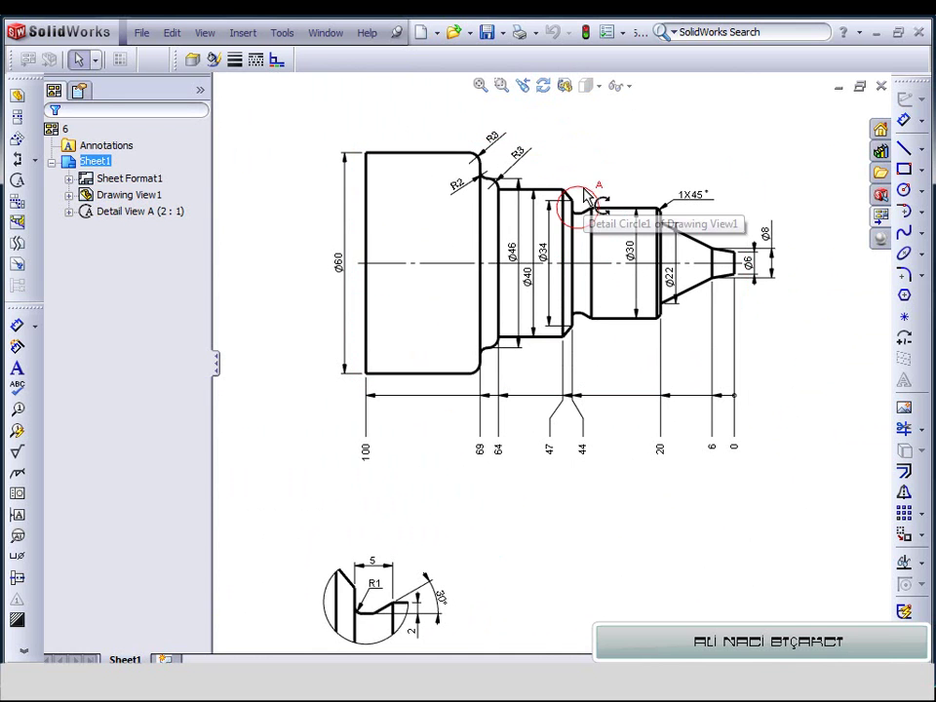
{"action": "left_click", "coordinate": [583, 200]}
{"action": "mouse_move", "coordinate": [585, 185]}
{"action": "left_mouse_down"}
{"action": "mouse_move", "coordinate": [596, 209]}
{"action": "mouse_move", "coordinate": [585, 209]}
{"action": "mouse_move", "coordinate": [688, 223]}
{"action": "mouse_move", "coordinate": [700, 278]}
{"action": "mouse_move", "coordinate": [731, 253]}
{"action": "mouse_move", "coordinate": [616, 243]}
{"action": "mouse_move", "coordinate": [581, 216]}
{"action": "left_mouse_up"}
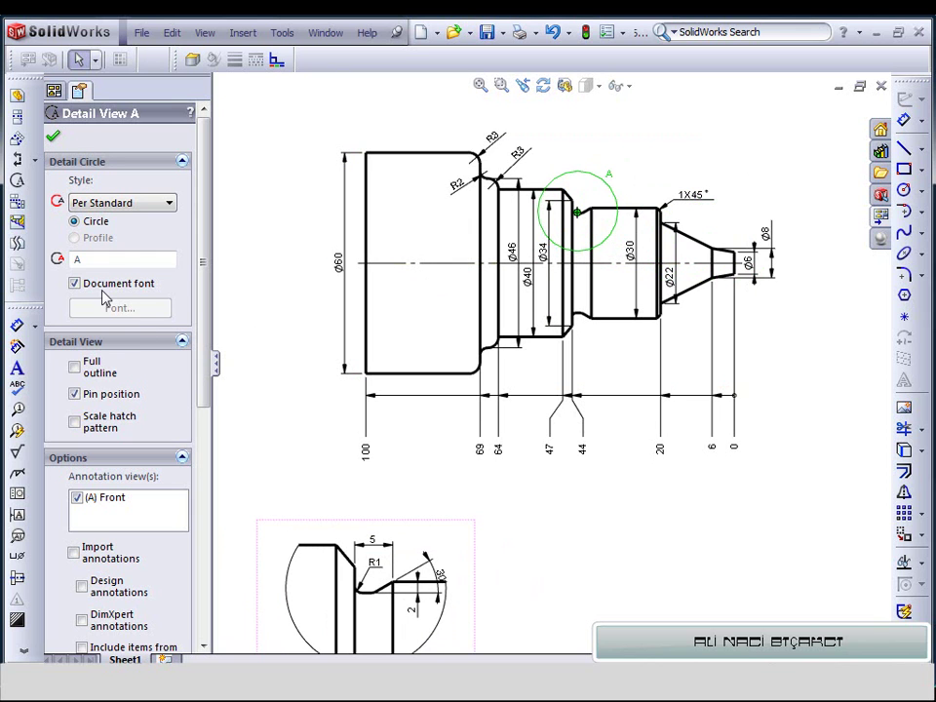
Step: Set detail circle A to the With Leader style, connected to the detail view
{"action": "left_click", "coordinate": [107, 203]}
{"action": "left_click", "coordinate": [102, 227]}
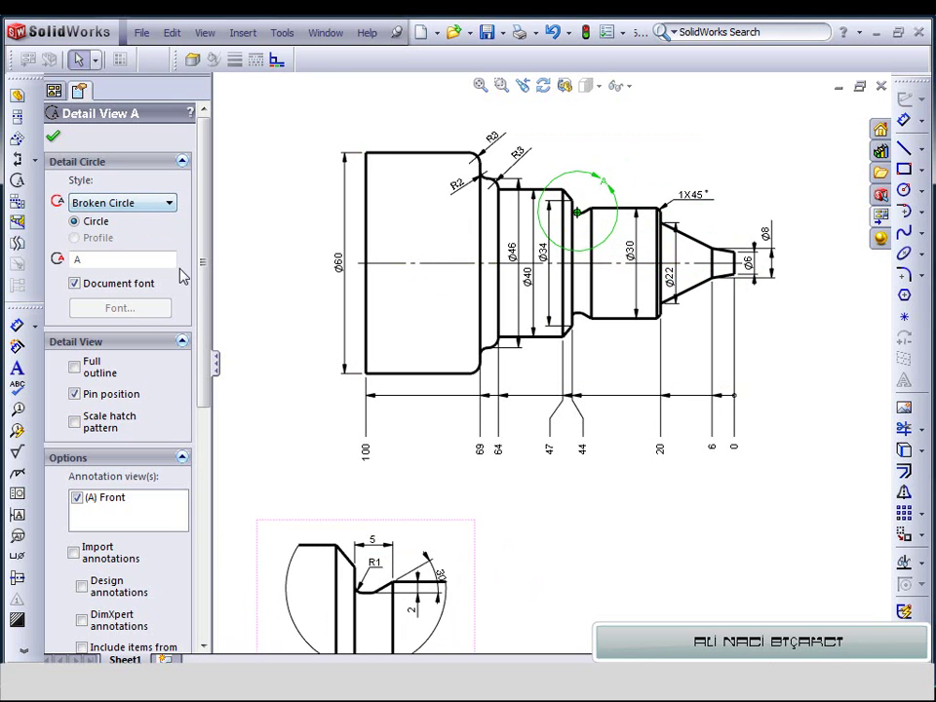
{"action": "left_click", "coordinate": [115, 202]}
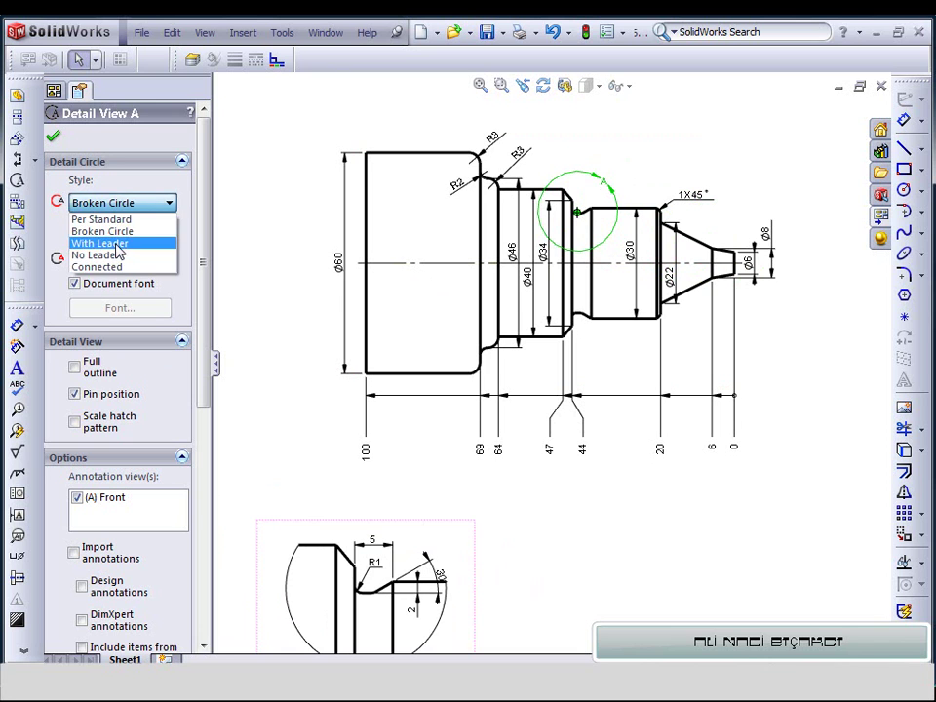
{"action": "left_click", "coordinate": [117, 251]}
{"action": "left_click", "coordinate": [156, 203]}
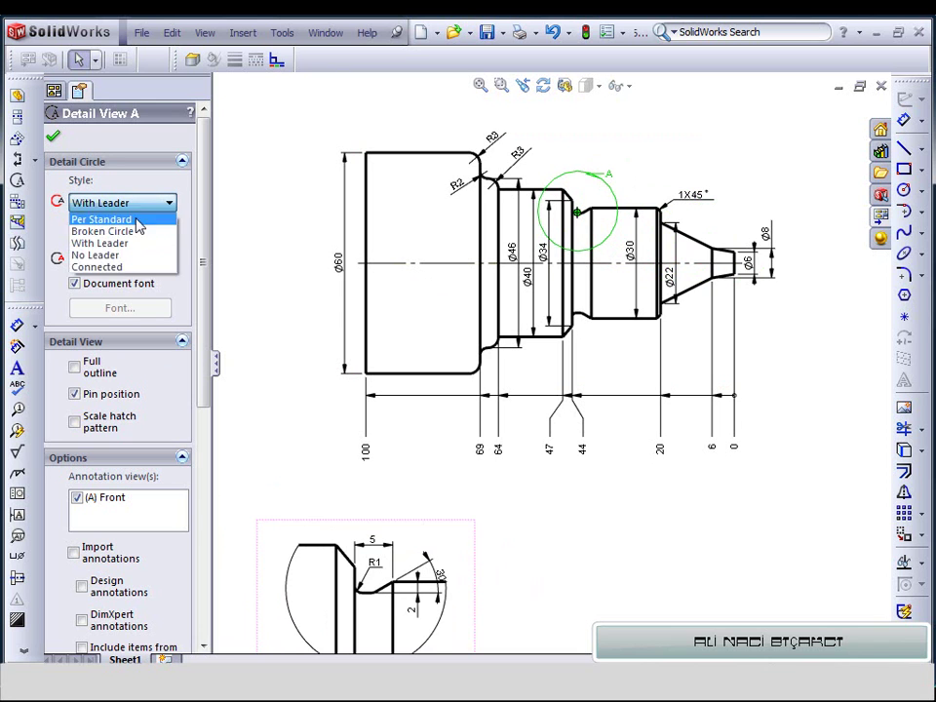
{"action": "left_click", "coordinate": [139, 267]}
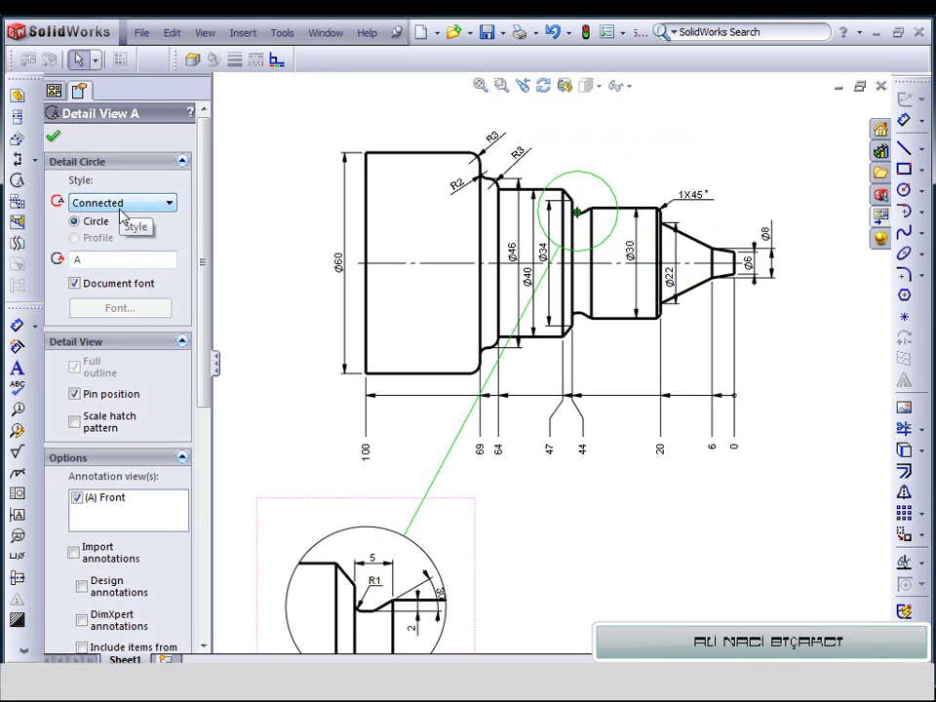
{"action": "left_click", "coordinate": [54, 138]}
{"action": "left_click", "coordinate": [310, 237]}
Step: Move detail view A to the sheet's upper right and fit the sheet in view
{"action": "scroll", "coordinate": [581, 448], "scroll_direction": "up", "scroll_amount": 2}
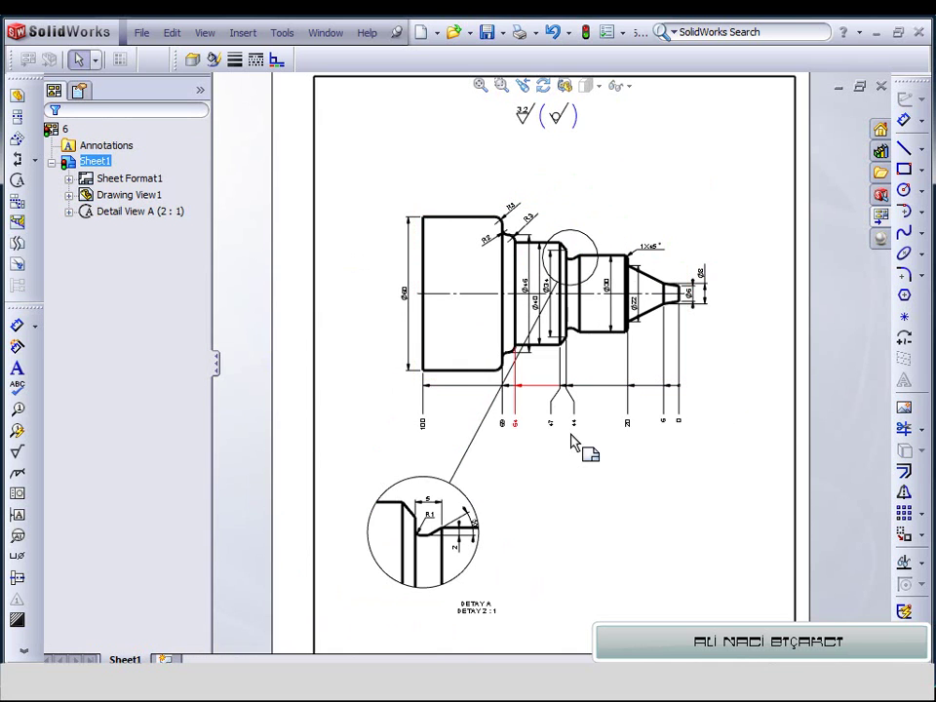
{"action": "scroll", "coordinate": [554, 425], "scroll_direction": "up", "scroll_amount": 1}
{"action": "left_click", "coordinate": [411, 494]}
{"action": "left_click_drag", "start_coordinate": [404, 480], "coordinate": [581, 434]}
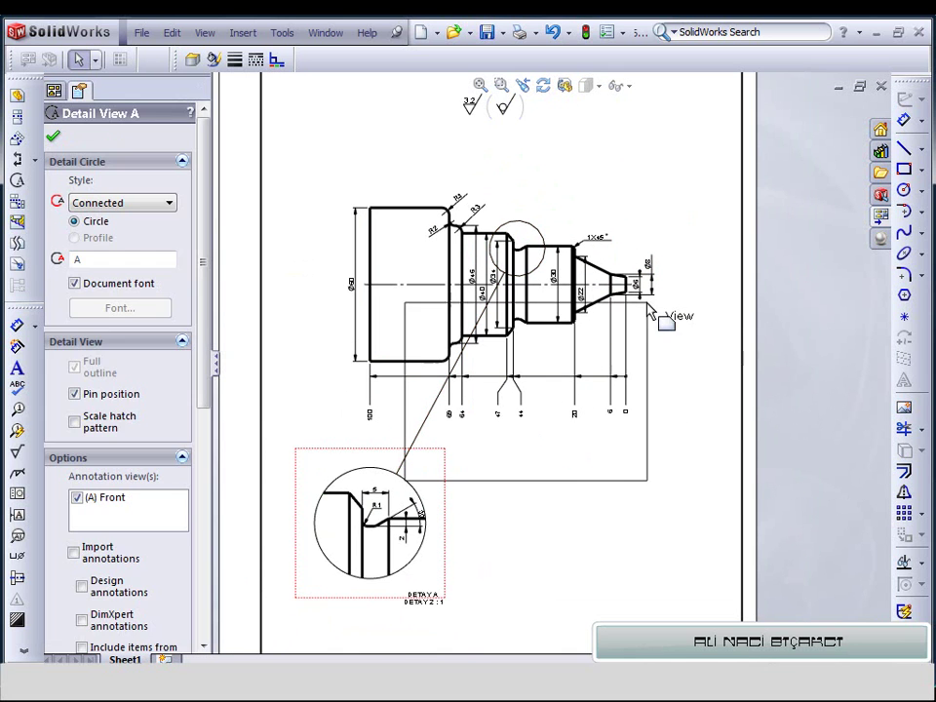
{"action": "mouse_move", "coordinate": [400, 464]}
{"action": "left_mouse_down"}
{"action": "mouse_move", "coordinate": [613, 313]}
{"action": "mouse_move", "coordinate": [658, 117]}
{"action": "left_mouse_up"}
{"action": "left_click", "coordinate": [560, 433]}
{"action": "key", "text": "f"}
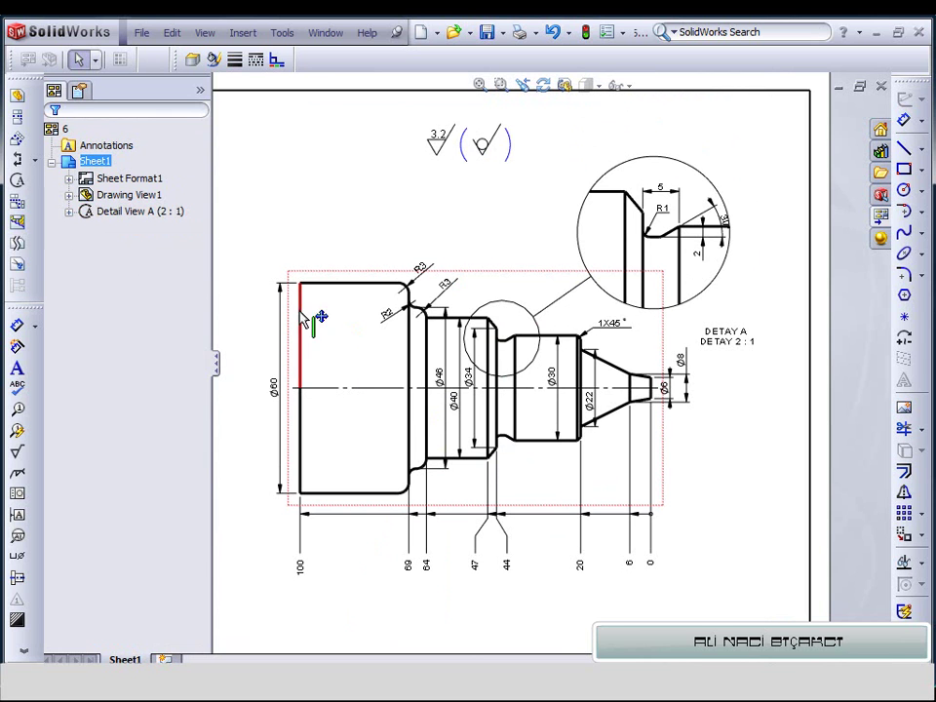
Step: Add a broken view to the main view with two break lines across the large end
{"action": "left_click", "coordinate": [338, 312]}
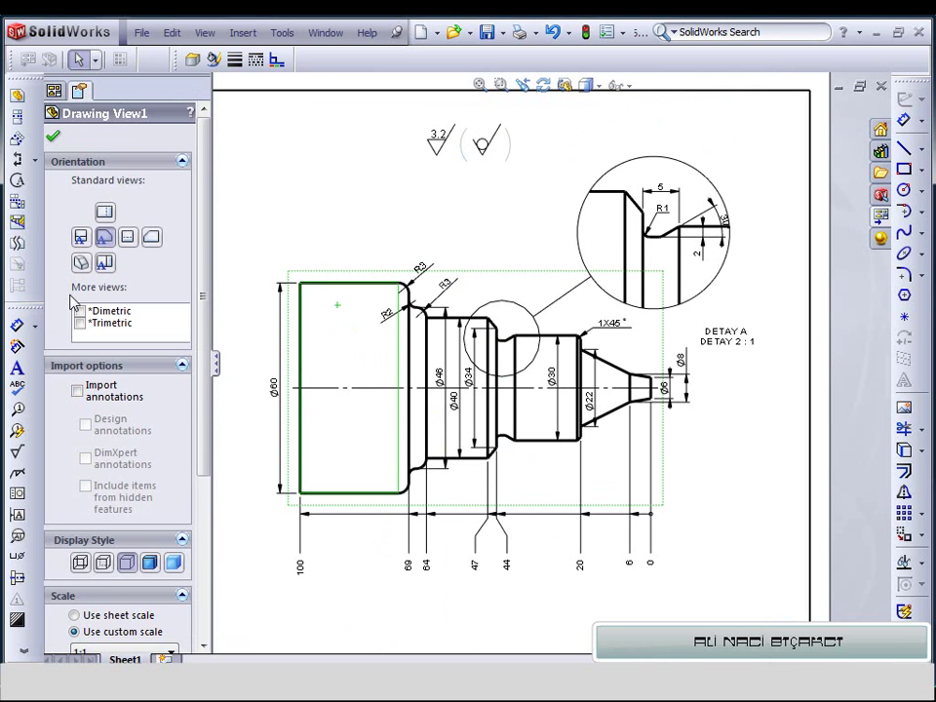
{"action": "left_click", "coordinate": [26, 250]}
{"action": "left_click", "coordinate": [336, 282]}
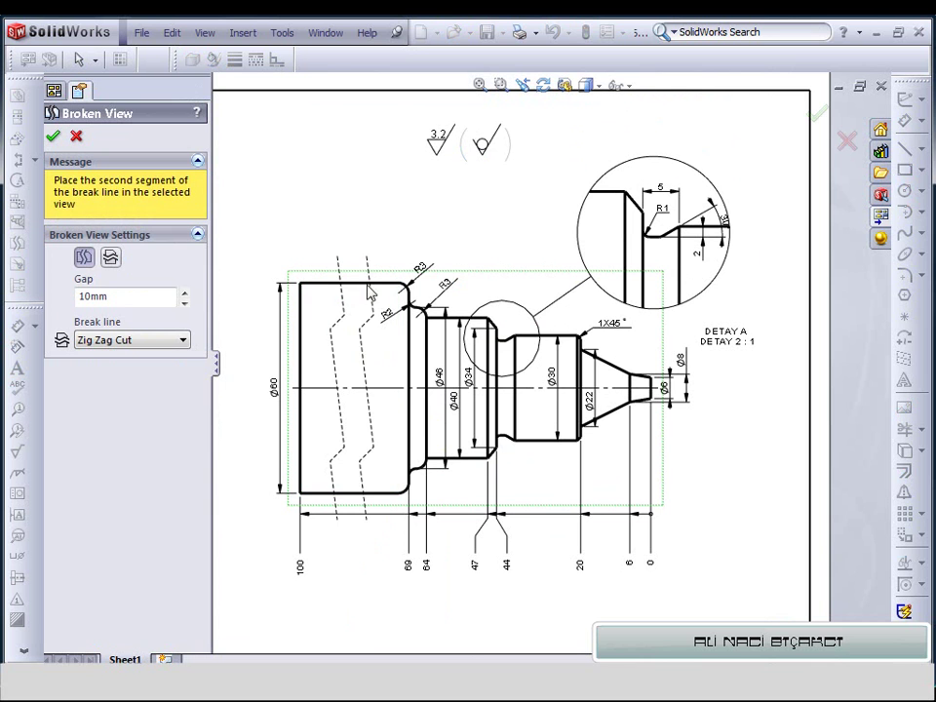
{"action": "left_click", "coordinate": [363, 286]}
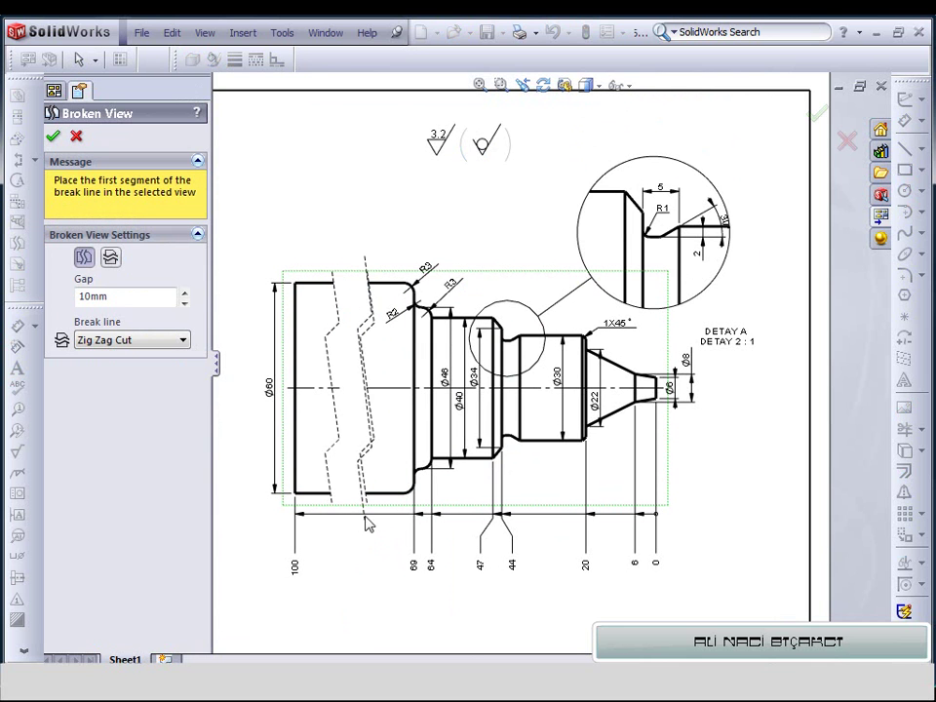
{"action": "right_click", "coordinate": [355, 307]}
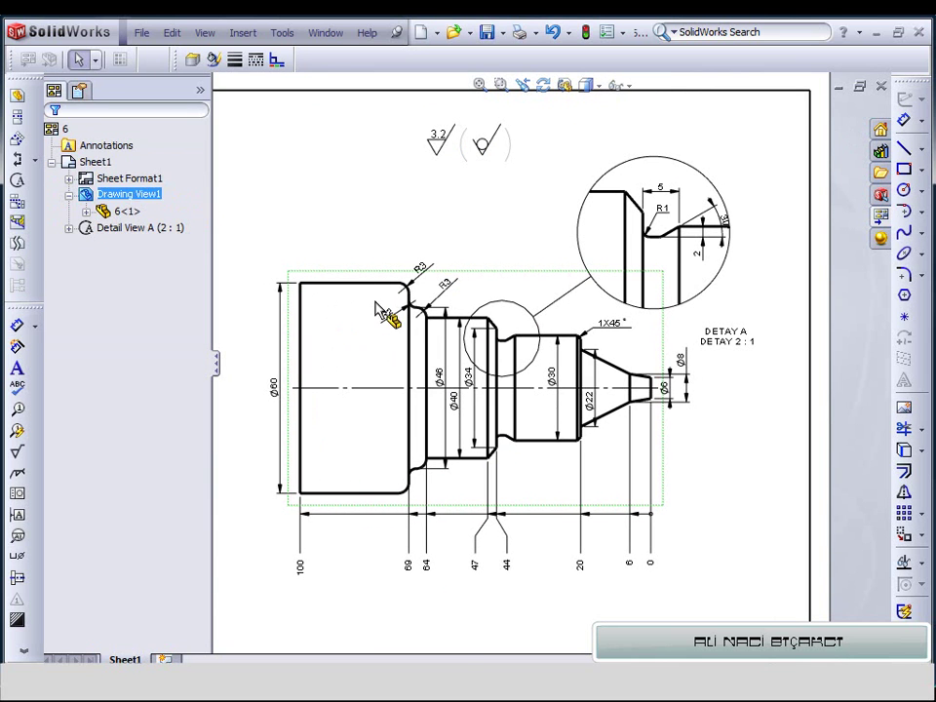
Step: Try the curved and straight break line styles, then settle on Zig Zag Cut with a 5mm gap
{"action": "left_click", "coordinate": [366, 292]}
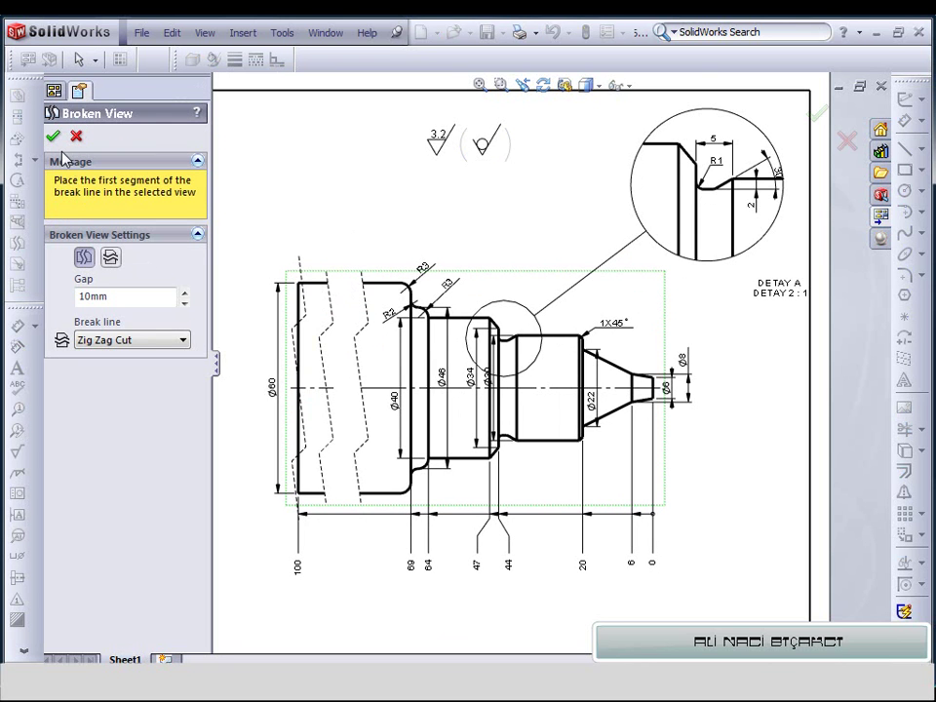
{"action": "left_click", "coordinate": [139, 344]}
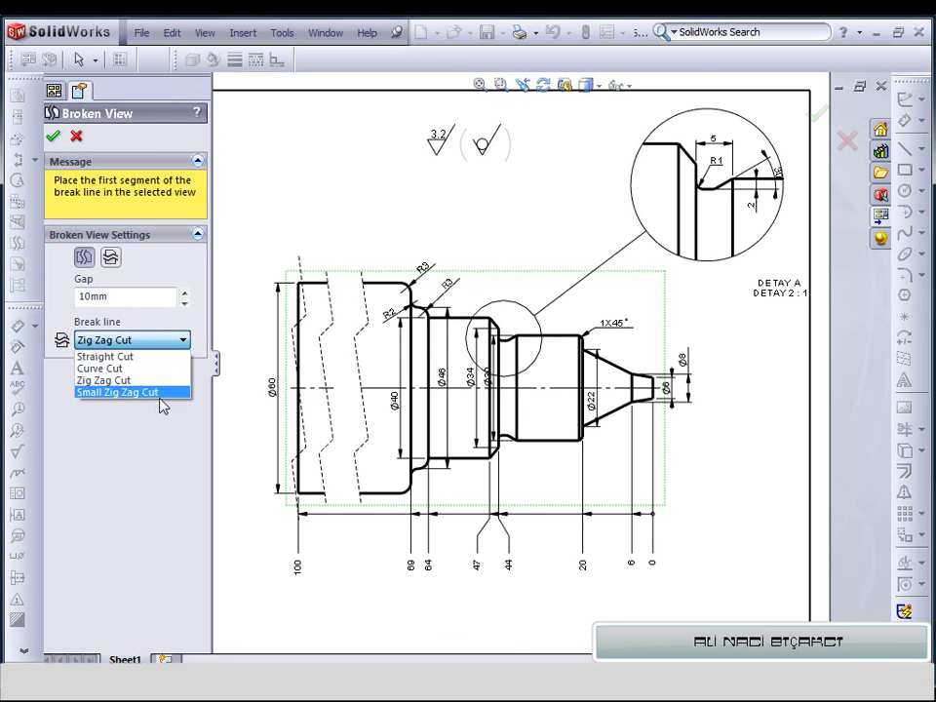
{"action": "left_click", "coordinate": [117, 381]}
{"action": "left_click", "coordinate": [118, 343]}
{"action": "left_click", "coordinate": [115, 368]}
{"action": "left_click", "coordinate": [117, 340]}
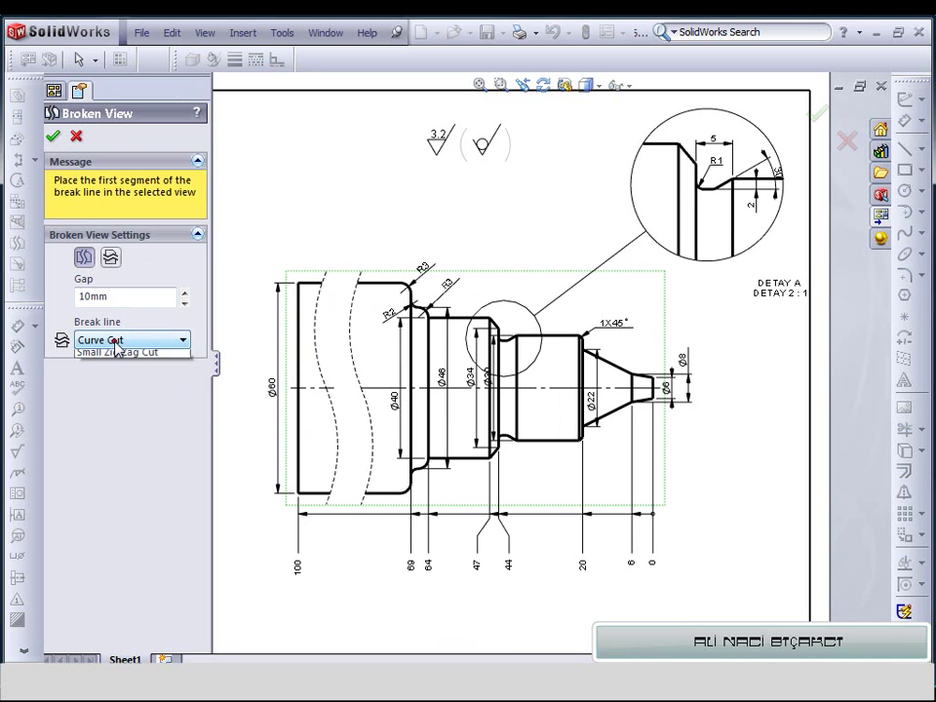
{"action": "left_click", "coordinate": [117, 354]}
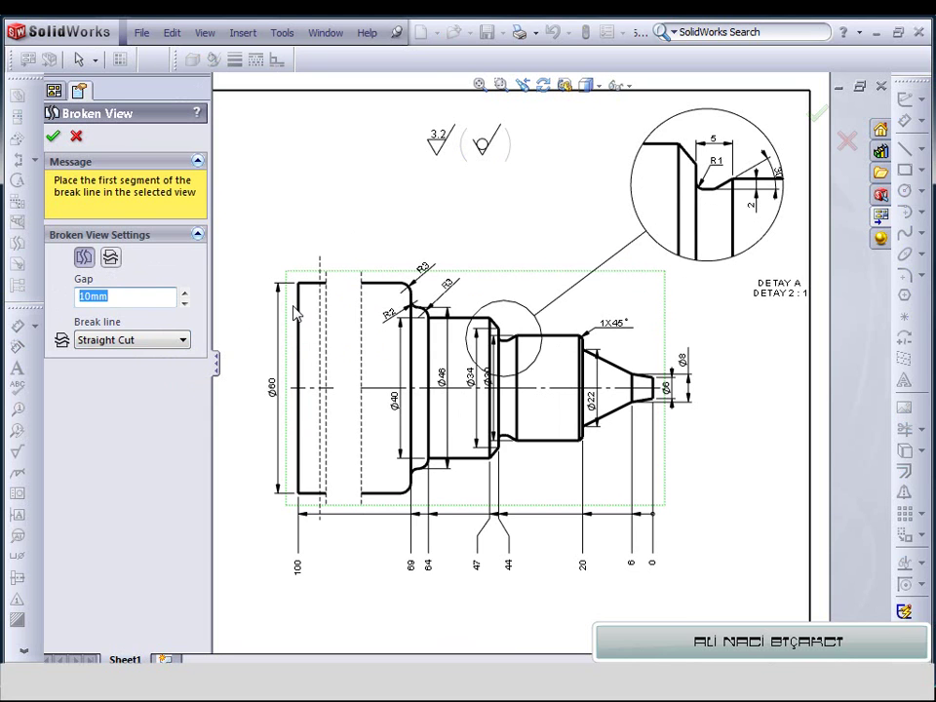
{"action": "left_click", "coordinate": [131, 340]}
{"action": "left_click", "coordinate": [112, 381]}
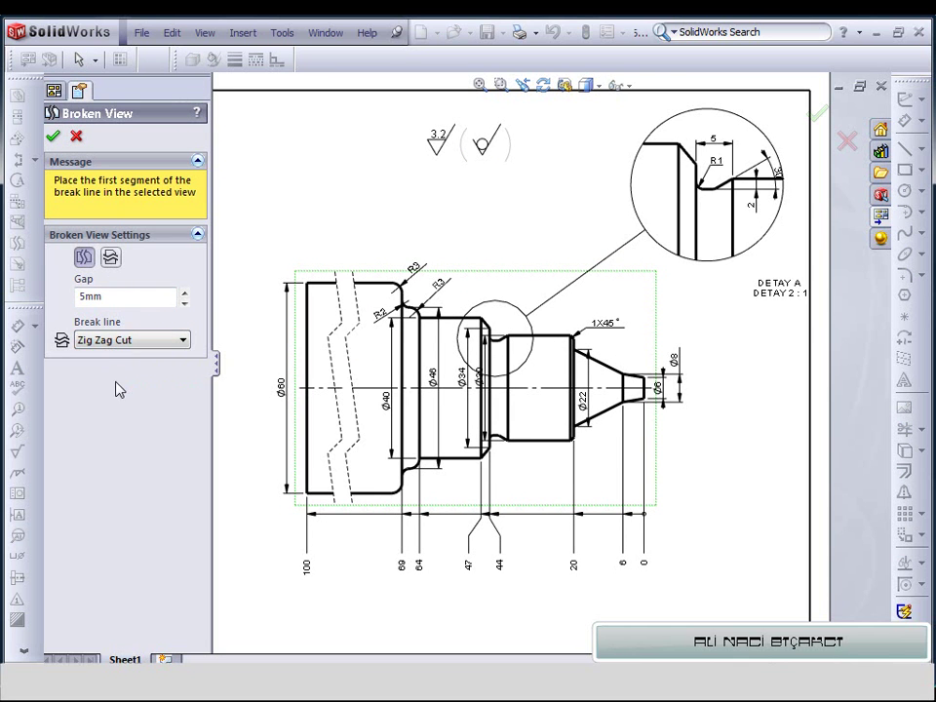
{"action": "left_click", "coordinate": [53, 135]}
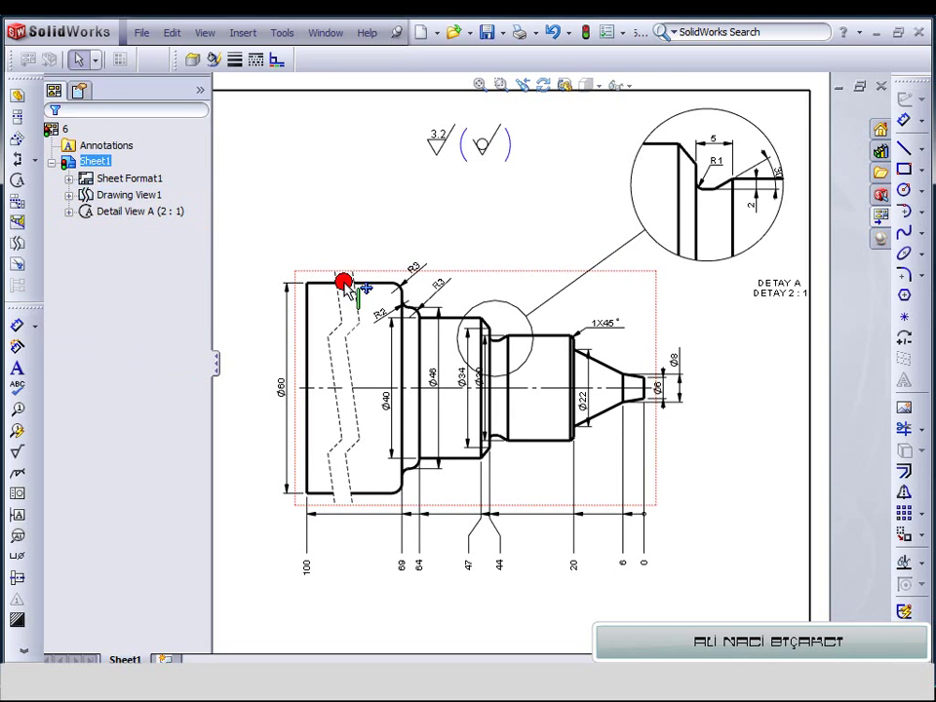
Step: Drag a break line to widen the cut, then undo the change
{"action": "left_click", "coordinate": [373, 302]}
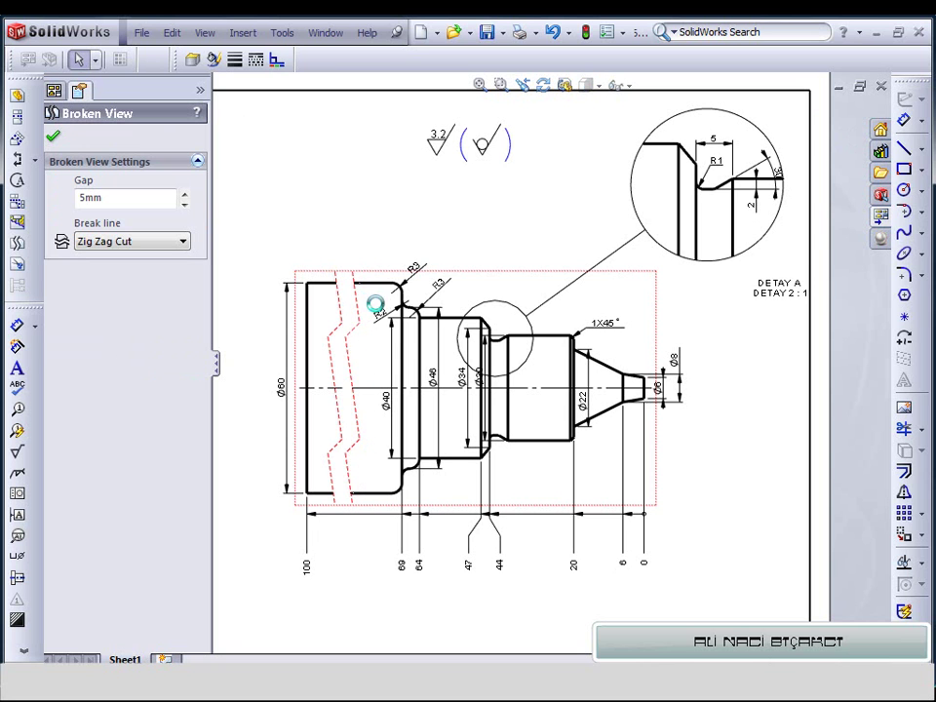
{"action": "left_click_drag", "start_coordinate": [373, 308], "coordinate": [537, 317]}
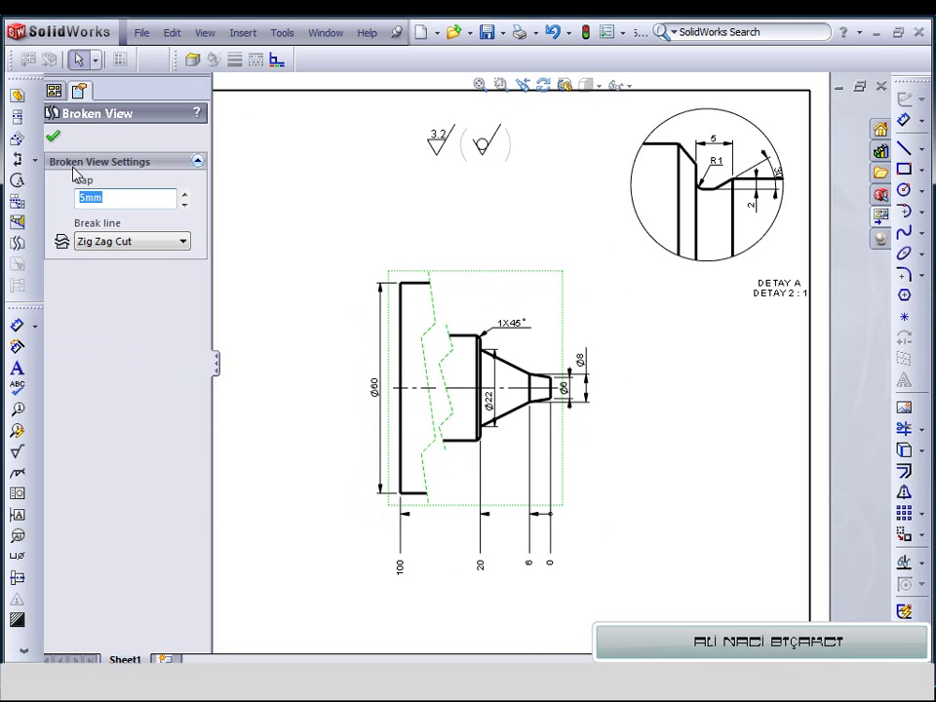
{"action": "left_click", "coordinate": [55, 138]}
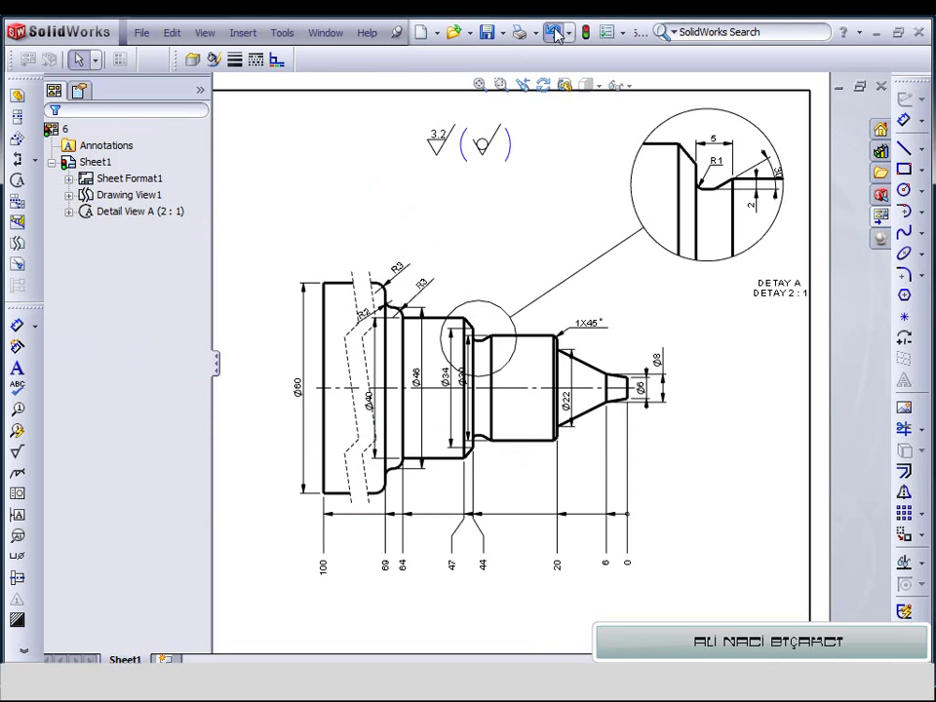
{"action": "left_click", "coordinate": [552, 32]}
Step: Delete the break line to restore the full-length shaft, then close the drawing with Ctrl+W
{"action": "left_click", "coordinate": [359, 370]}
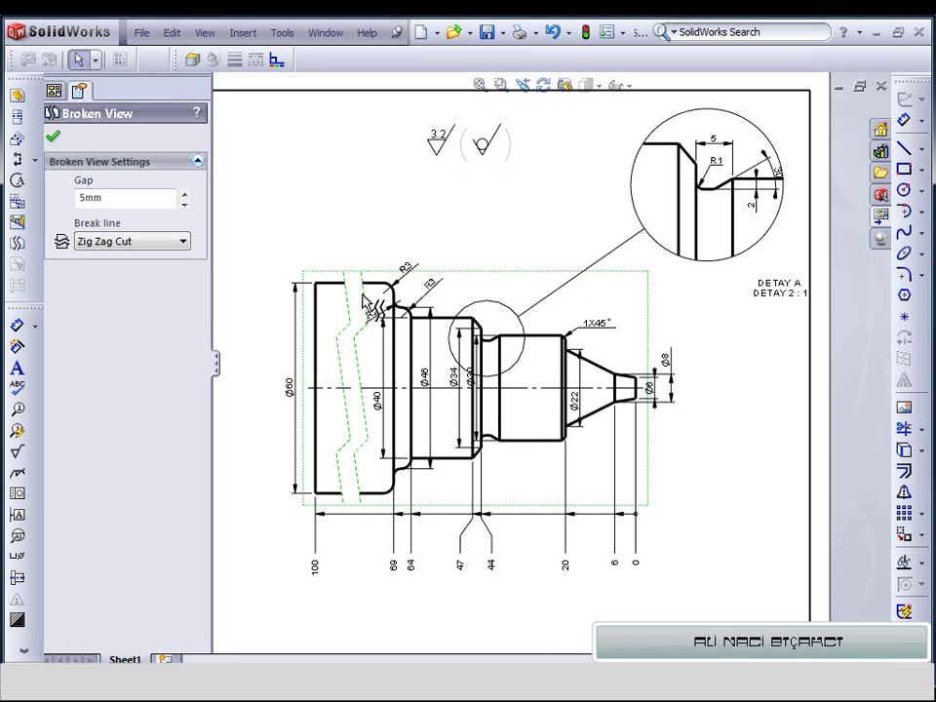
{"action": "key", "text": "Delete"}
{"action": "left_click", "coordinate": [687, 403]}
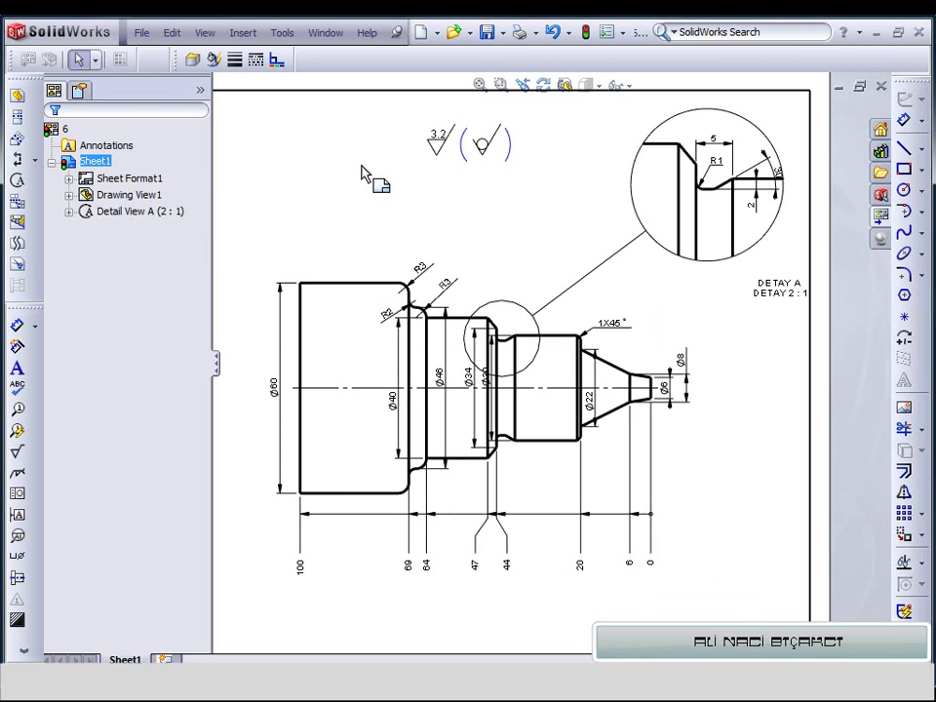
{"action": "key", "text": "ctrl+w"}
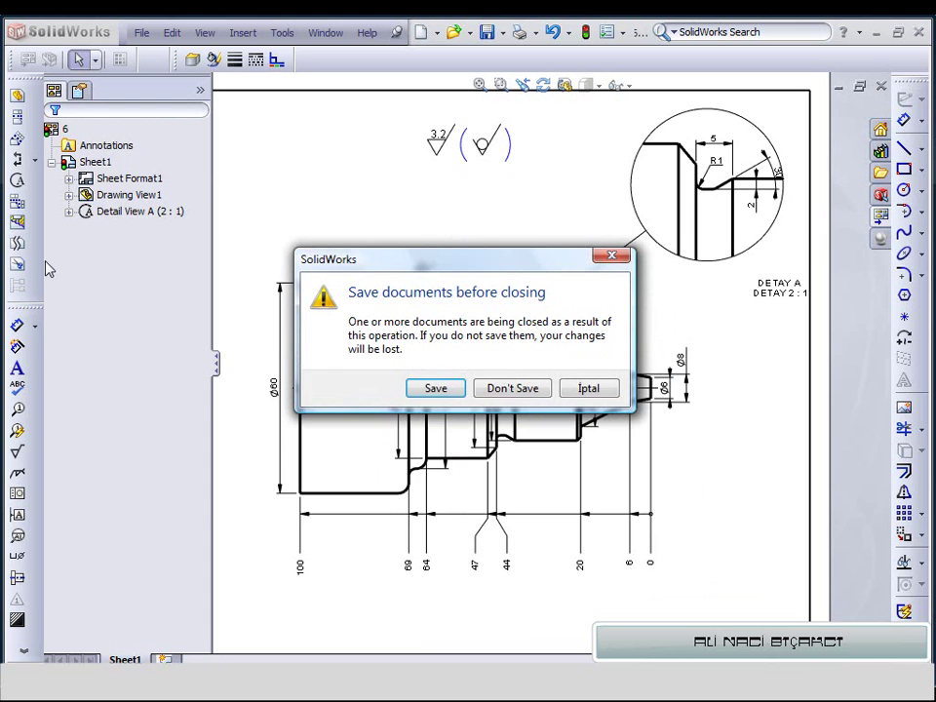
Step: Discard changes to drawing 6 and open the flange drawing from folder 5
{"action": "left_click", "coordinate": [509, 389]}
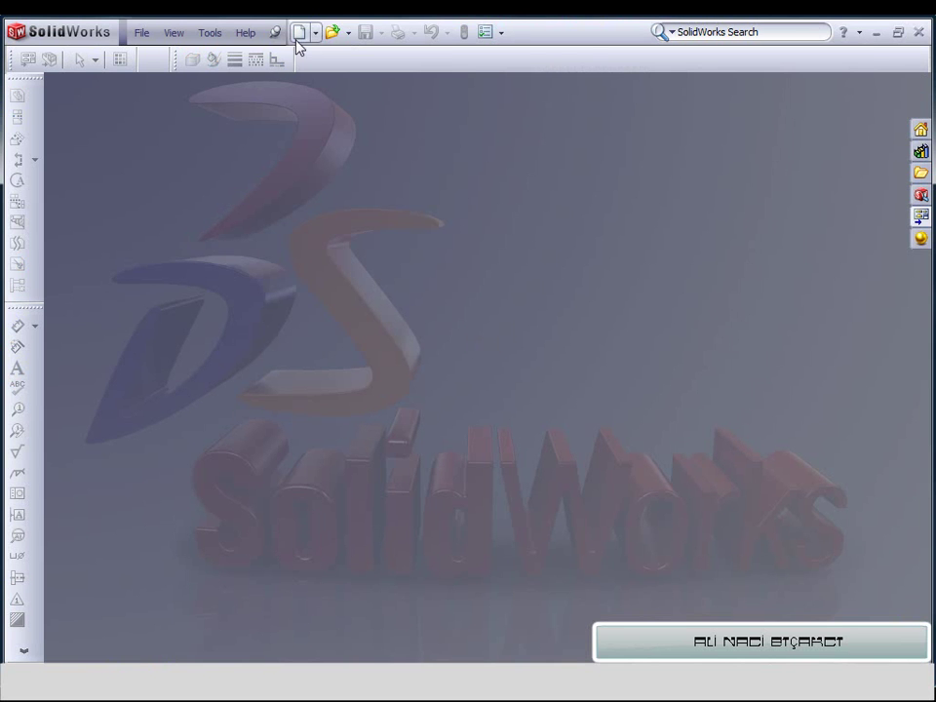
{"action": "left_click", "coordinate": [333, 35]}
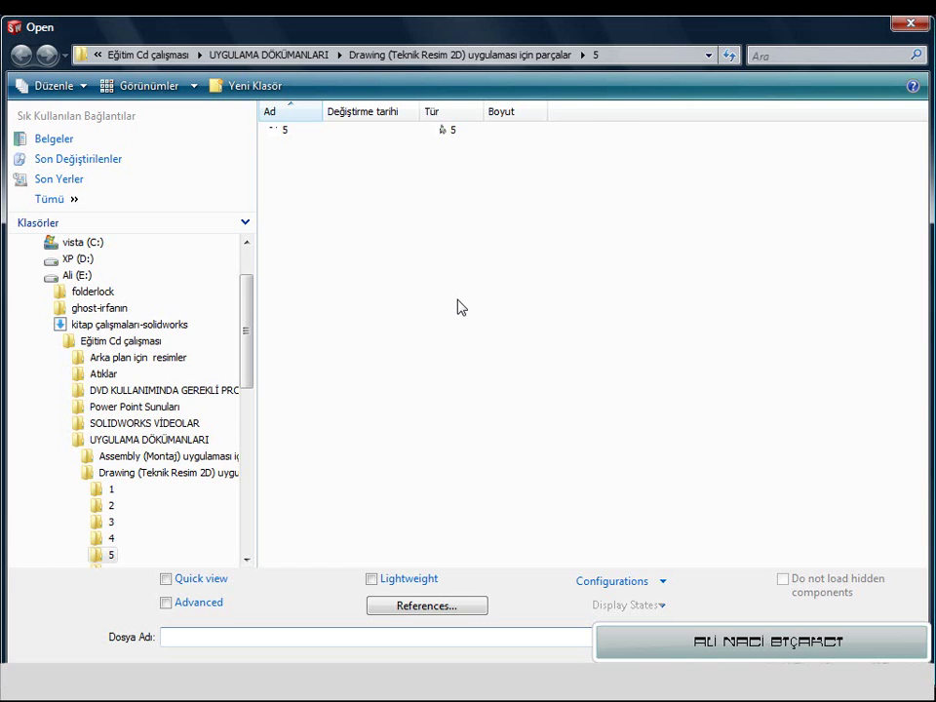
{"action": "key", "text": "BackSpace"}
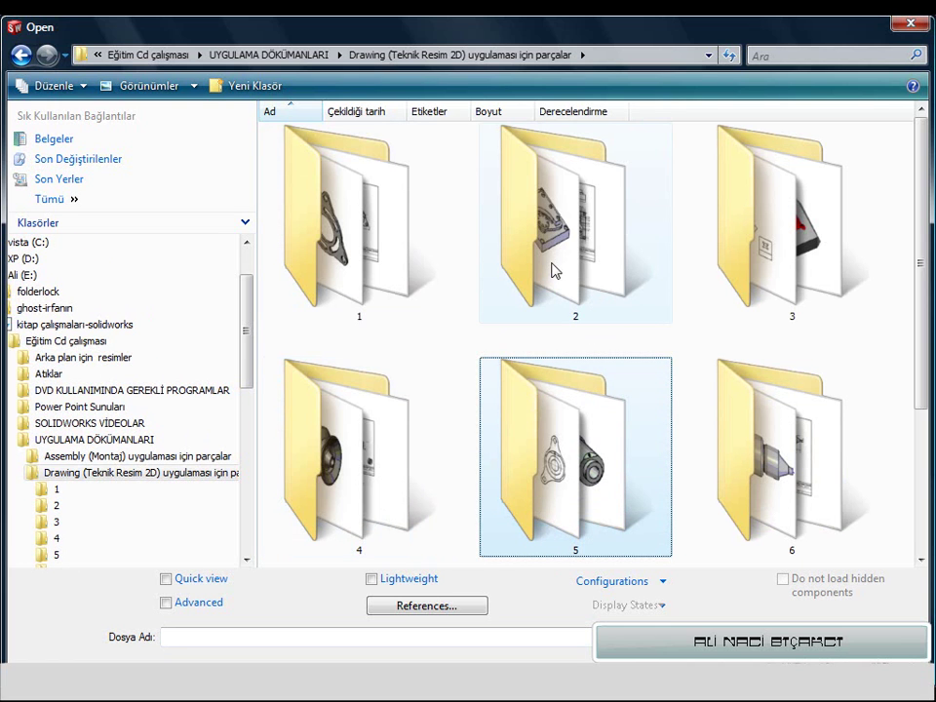
{"action": "mouse_move", "coordinate": [576, 222]}
{"action": "double_click", "coordinate": [591, 445]}
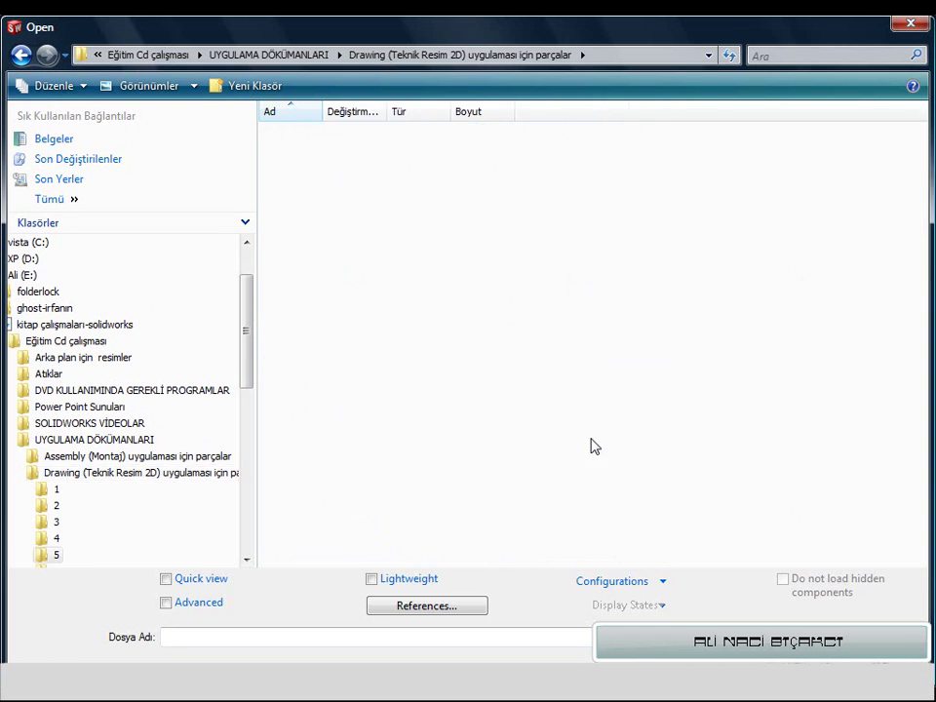
{"action": "double_click", "coordinate": [294, 136]}
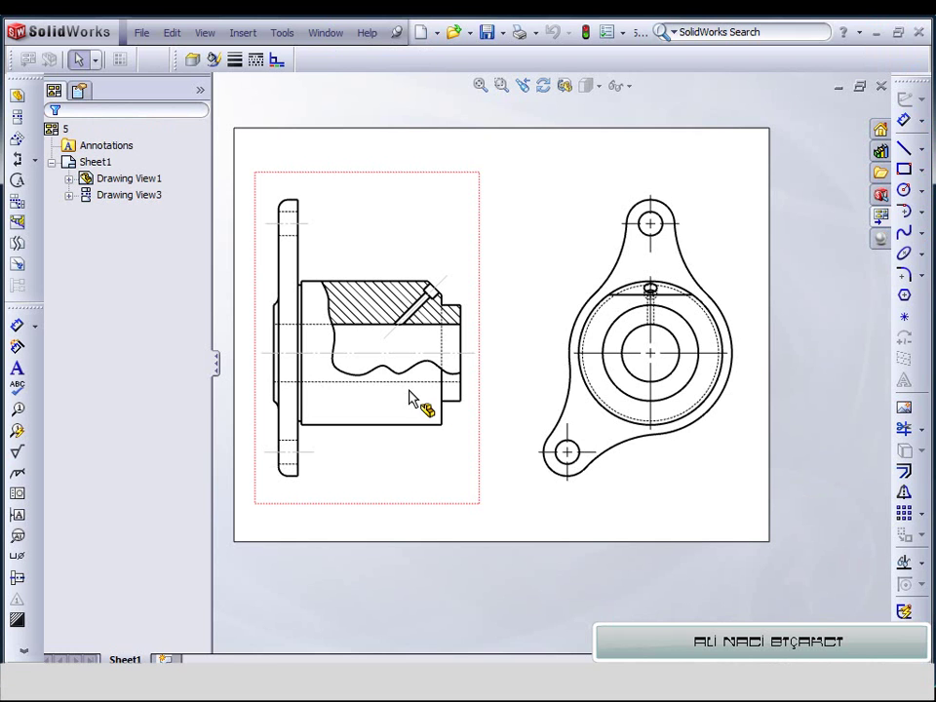
Step: Start a freehand spline around the left sectioned view, placing points right, above, left and below it
{"action": "left_click", "coordinate": [414, 207]}
{"action": "scroll", "coordinate": [346, 340], "scroll_direction": "down", "scroll_amount": 2}
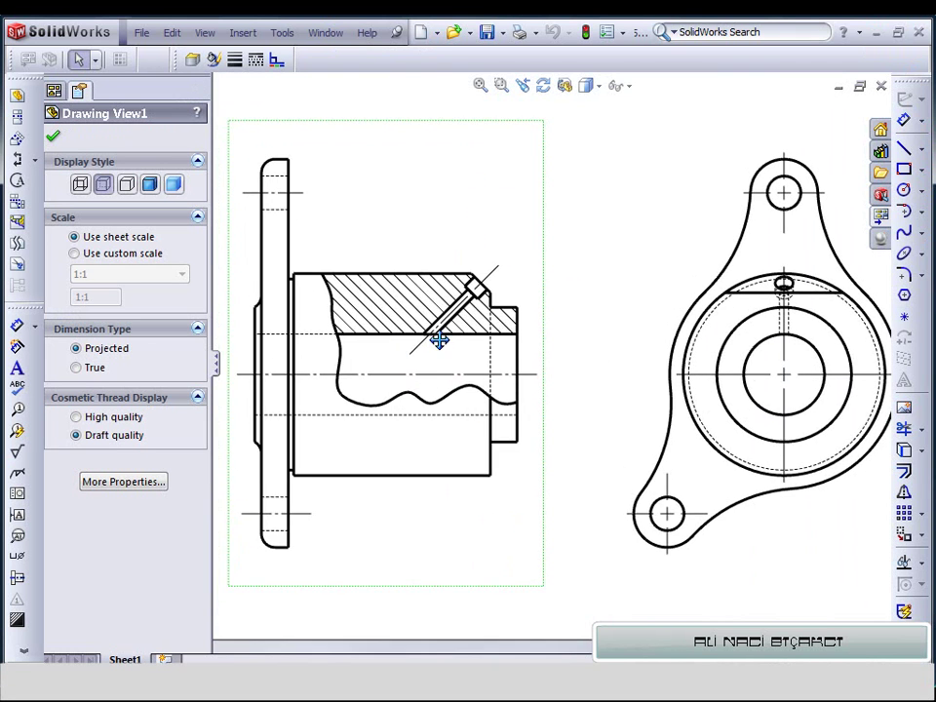
{"action": "scroll", "coordinate": [439, 334], "scroll_direction": "down", "scroll_amount": 1}
{"action": "scroll", "coordinate": [443, 372], "scroll_direction": "up", "scroll_amount": 1}
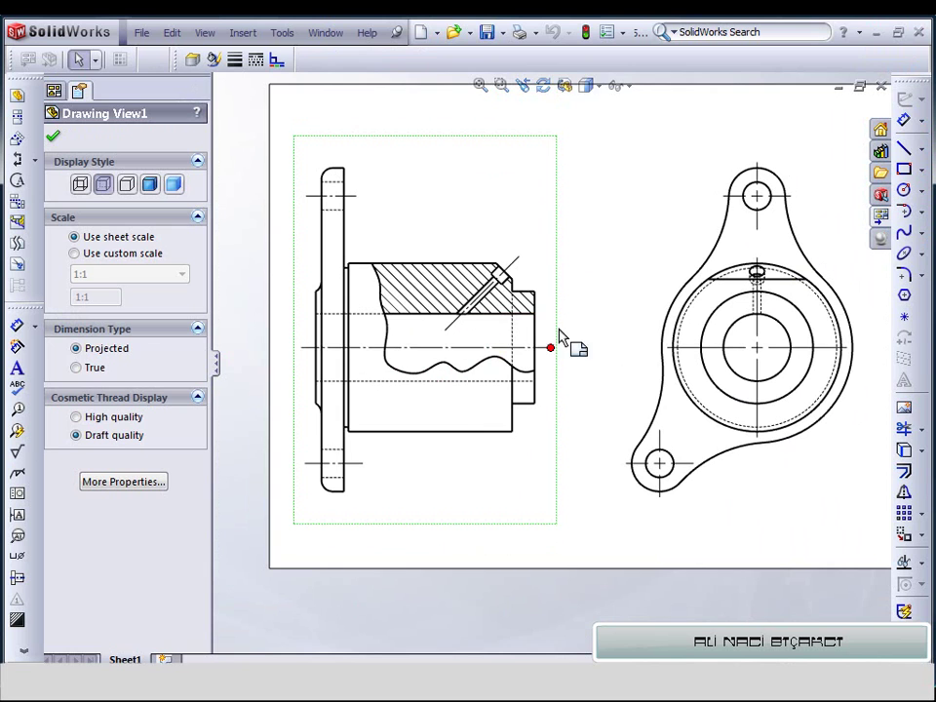
{"action": "left_click", "coordinate": [564, 526]}
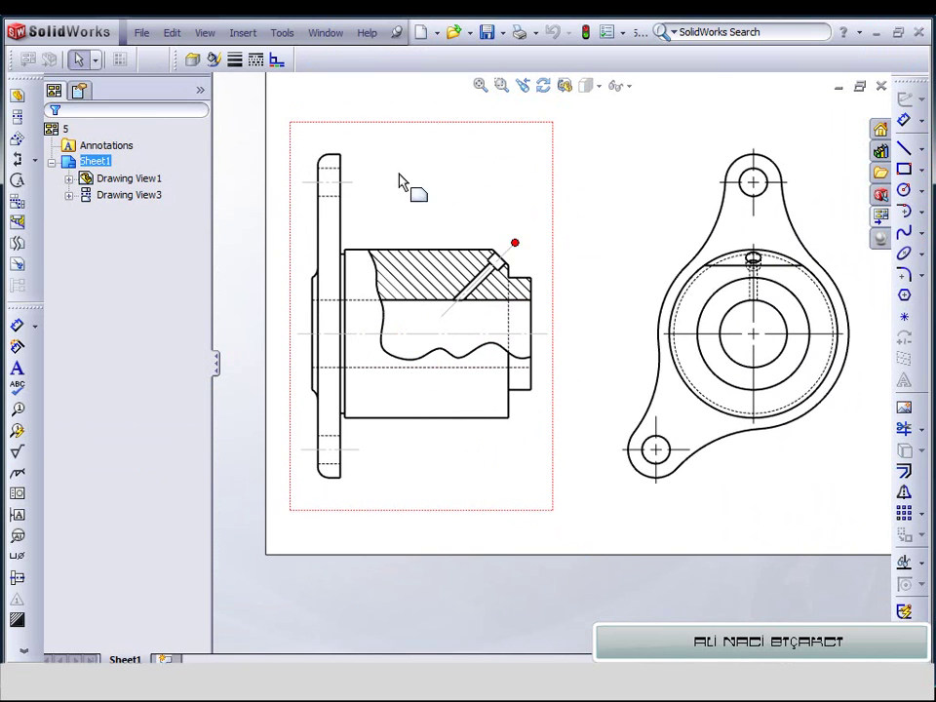
{"action": "left_click", "coordinate": [902, 234]}
{"action": "left_click", "coordinate": [582, 239]}
{"action": "left_click", "coordinate": [462, 161]}
{"action": "left_click", "coordinate": [308, 145]}
{"action": "left_click", "coordinate": [362, 315]}
Step: Close the spline loop around the side view and crop Drawing View1 to it
{"action": "left_click", "coordinate": [390, 393]}
{"action": "left_click", "coordinate": [581, 403]}
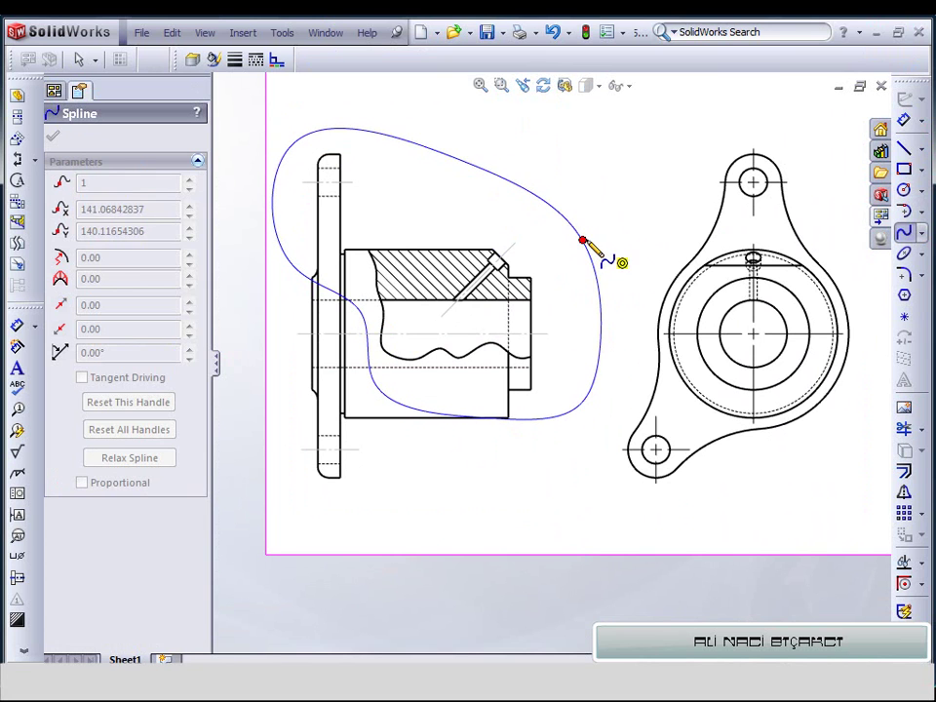
{"action": "left_click", "coordinate": [582, 239]}
{"action": "key", "text": "Escape"}
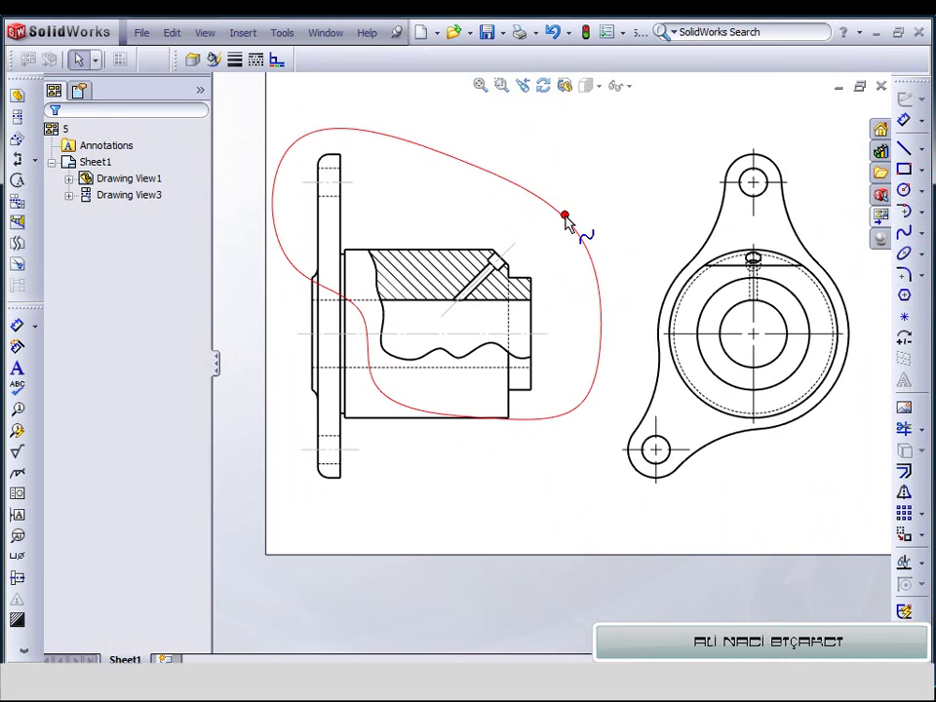
{"action": "left_click", "coordinate": [566, 217]}
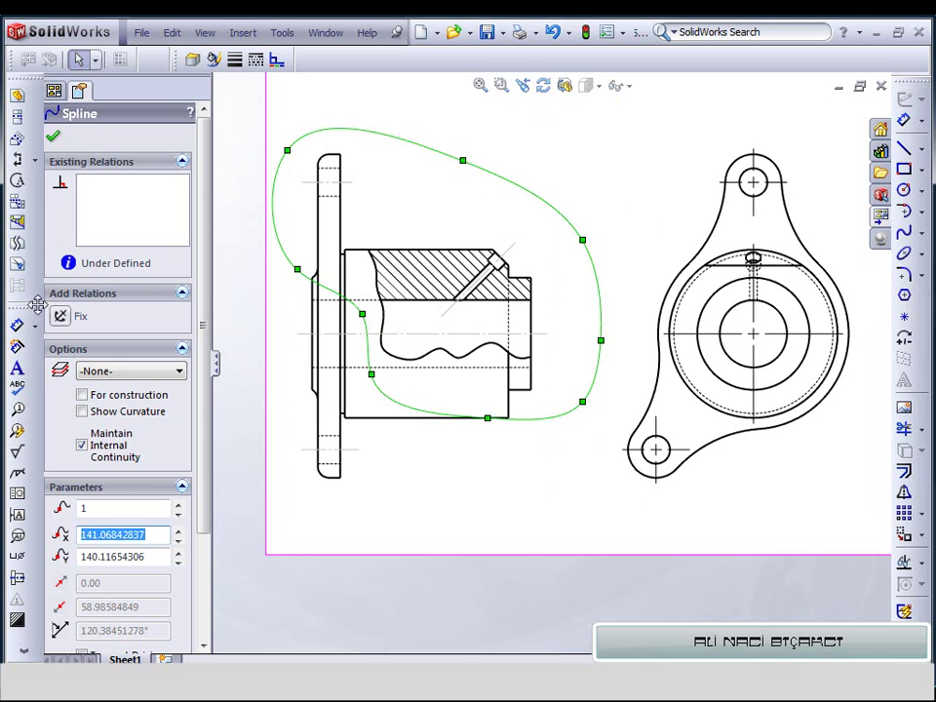
{"action": "left_click", "coordinate": [19, 266]}
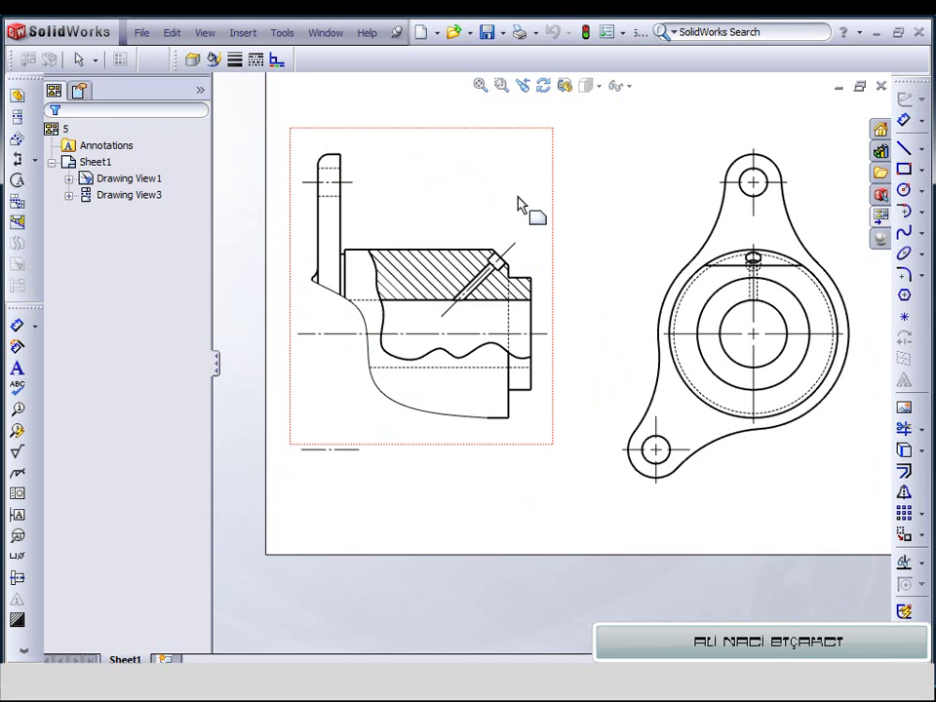
{"action": "left_click", "coordinate": [575, 171]}
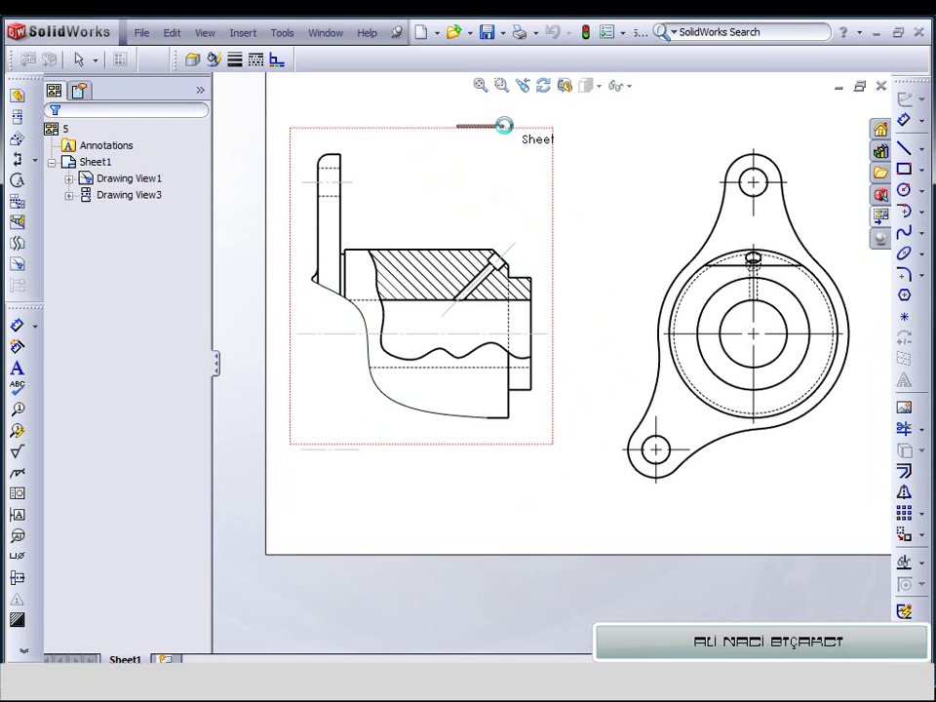
{"action": "key", "text": "Escape"}
{"action": "left_click_drag", "start_coordinate": [14, 78], "coordinate": [372, 170]}
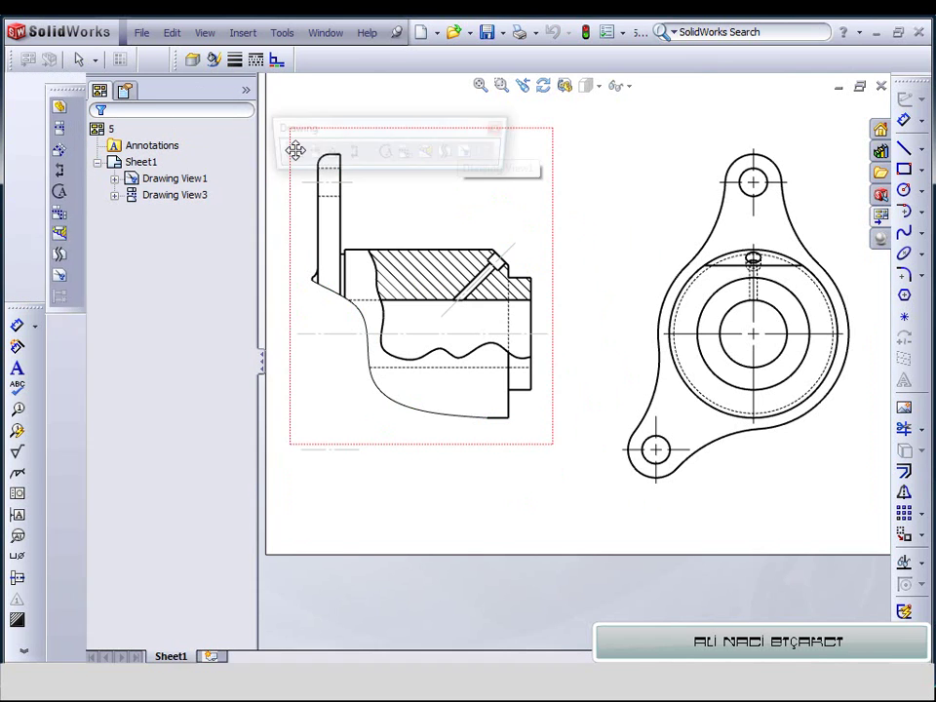
{"action": "left_click_drag", "start_coordinate": [445, 169], "coordinate": [5, 162]}
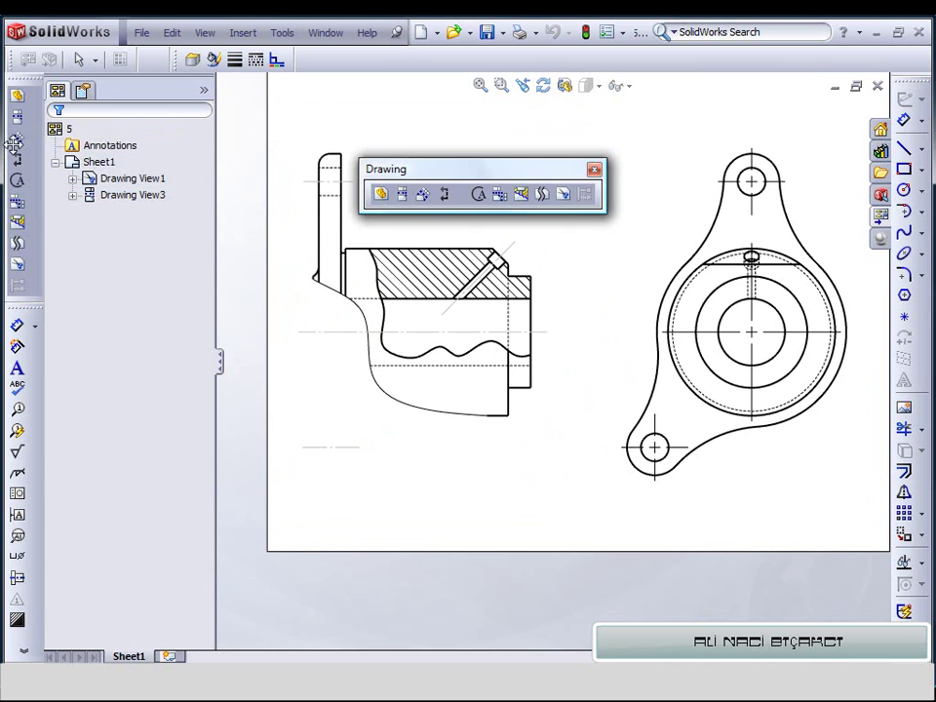
{"action": "left_click", "coordinate": [330, 449]}
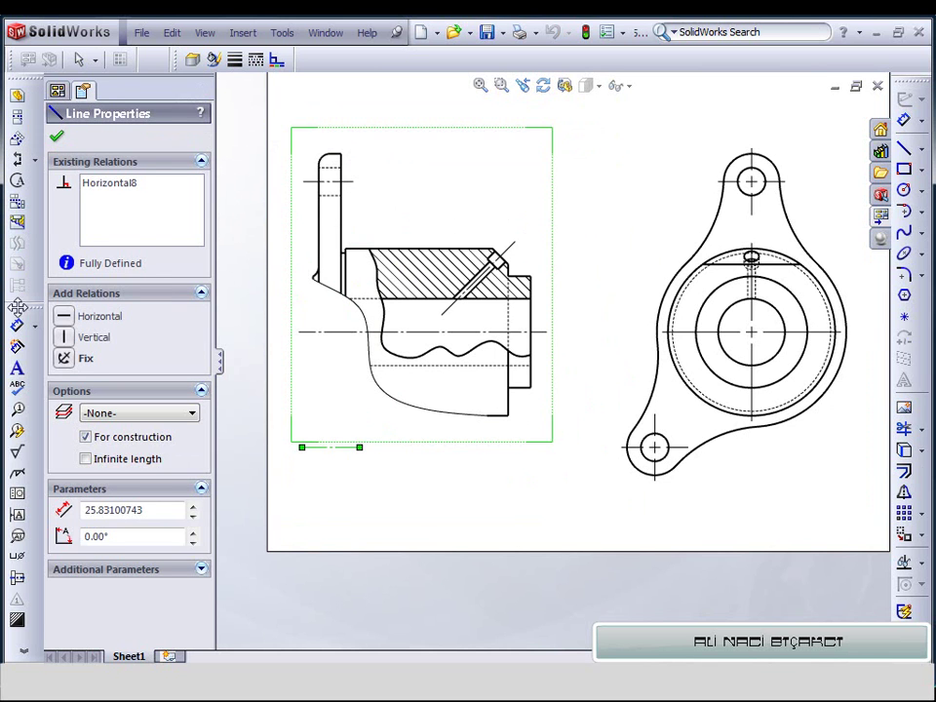
{"action": "left_click_drag", "start_coordinate": [18, 306], "coordinate": [359, 177]}
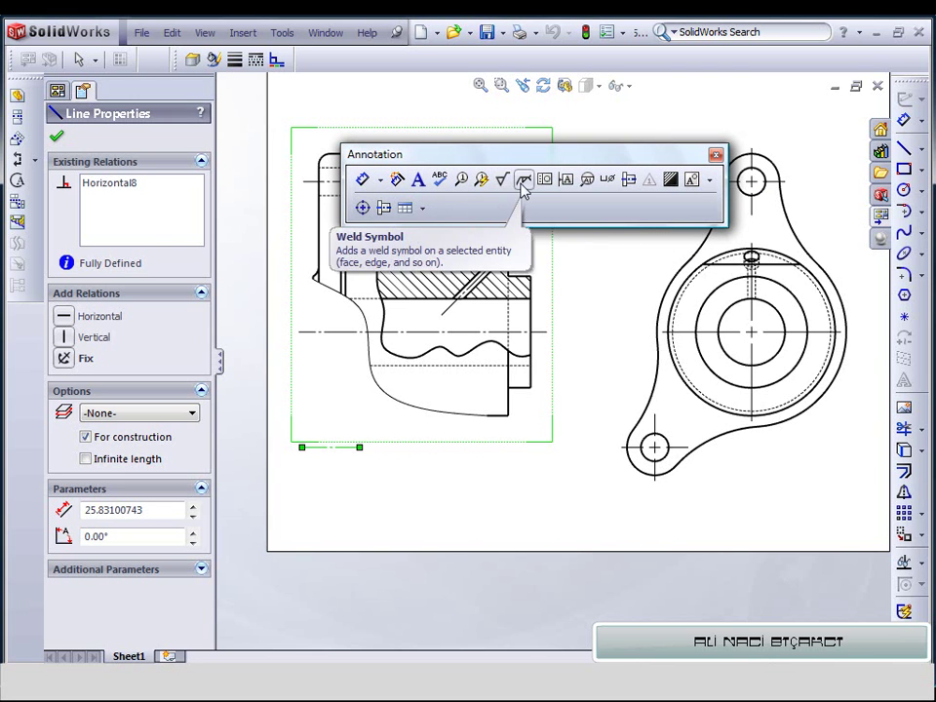
{"action": "left_click", "coordinate": [587, 181]}
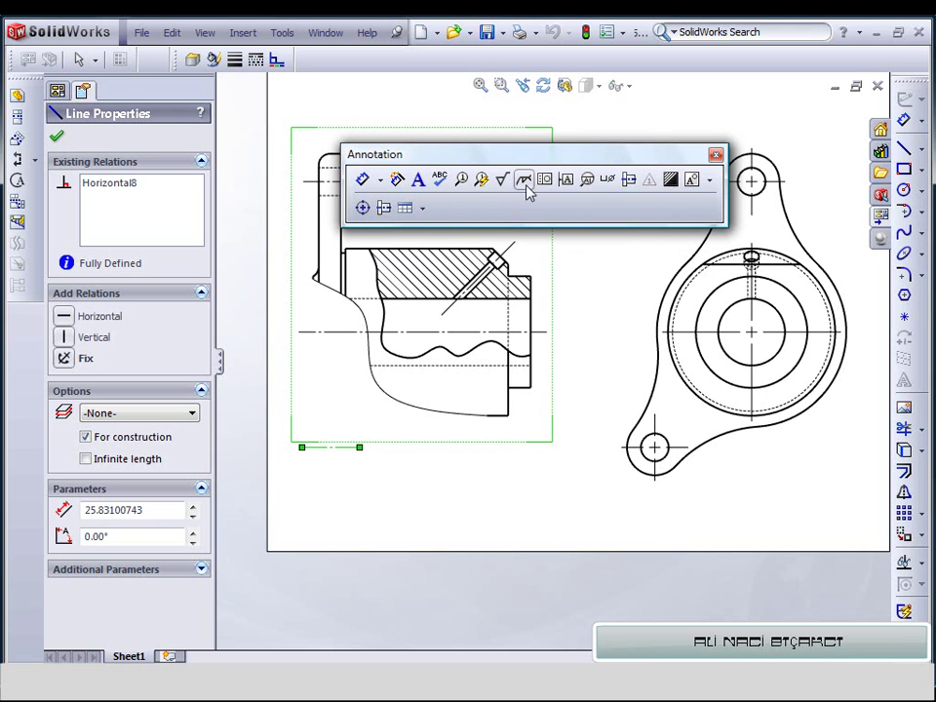
{"action": "left_click_drag", "start_coordinate": [523, 159], "coordinate": [467, 143]}
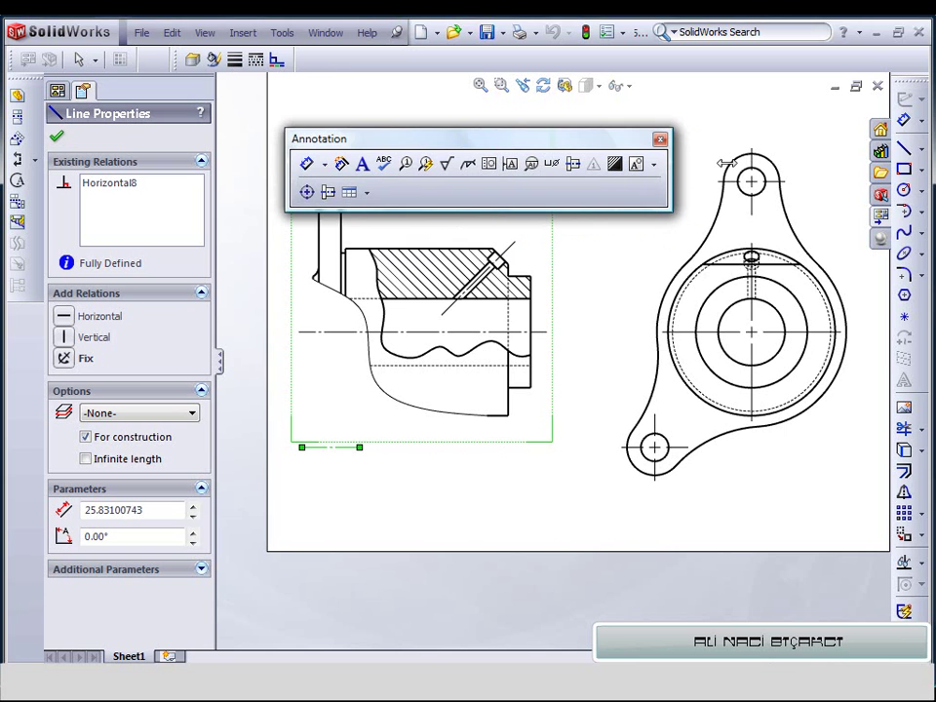
{"action": "left_click_drag", "start_coordinate": [340, 146], "coordinate": [29, 357]}
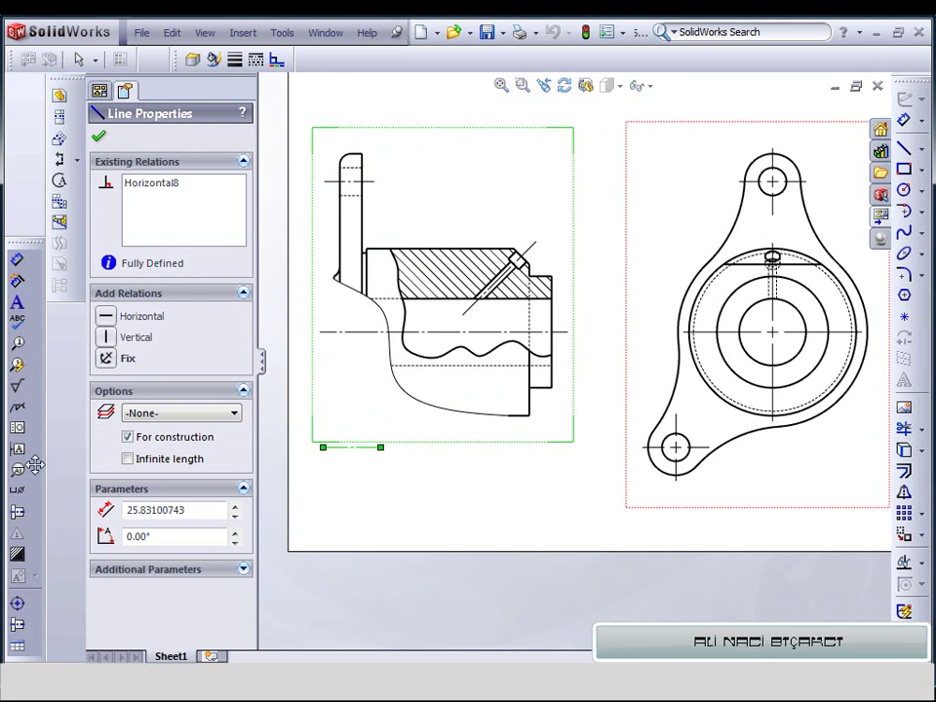
{"action": "left_click_drag", "start_coordinate": [35, 465], "coordinate": [53, 352]}
{"action": "left_click_drag", "start_coordinate": [31, 243], "coordinate": [37, 362]}
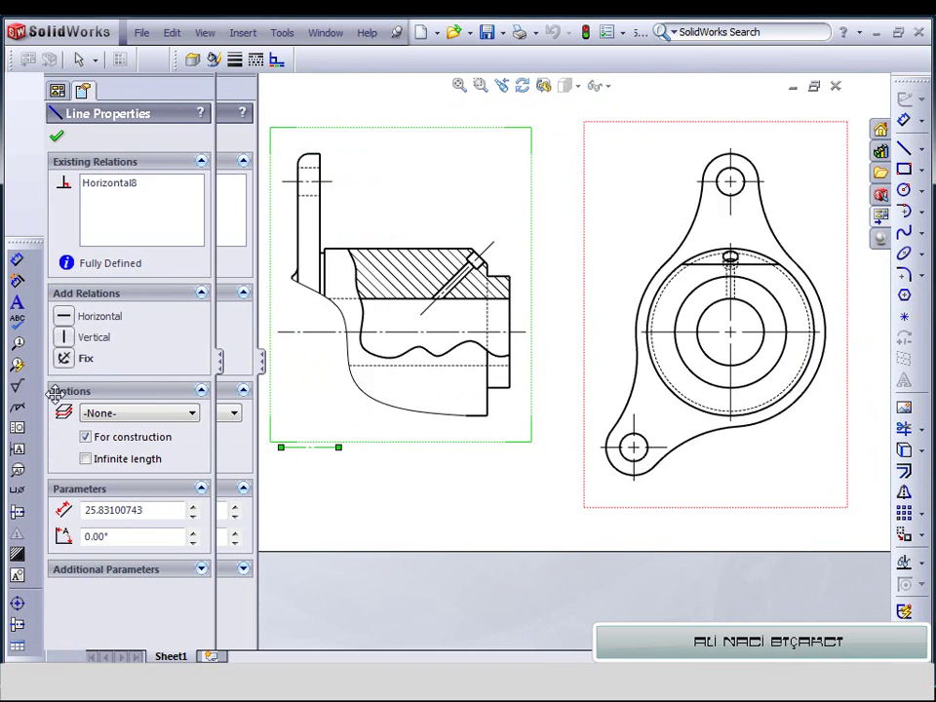
Step: Create a new drawing from the A4 Yatay template
{"action": "left_click", "coordinate": [487, 508]}
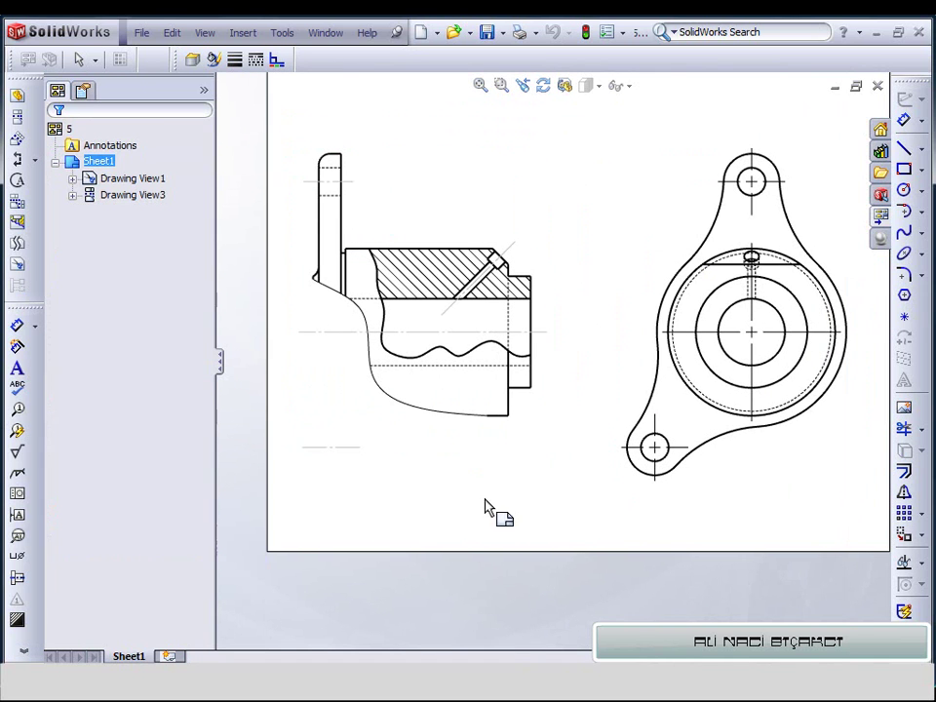
{"action": "key", "text": "f"}
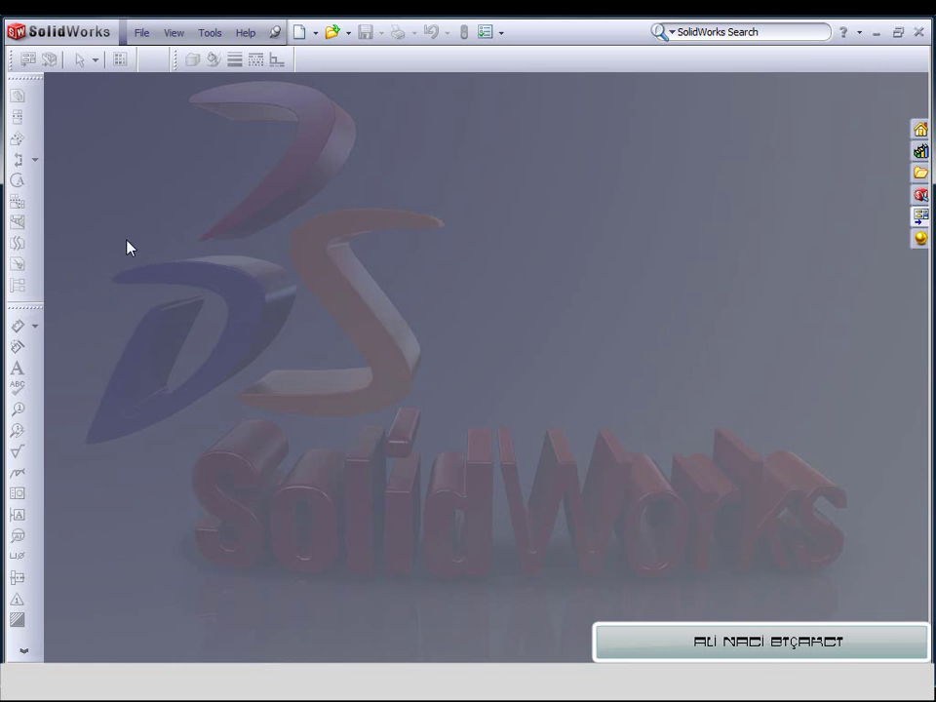
{"action": "left_click", "coordinate": [299, 32]}
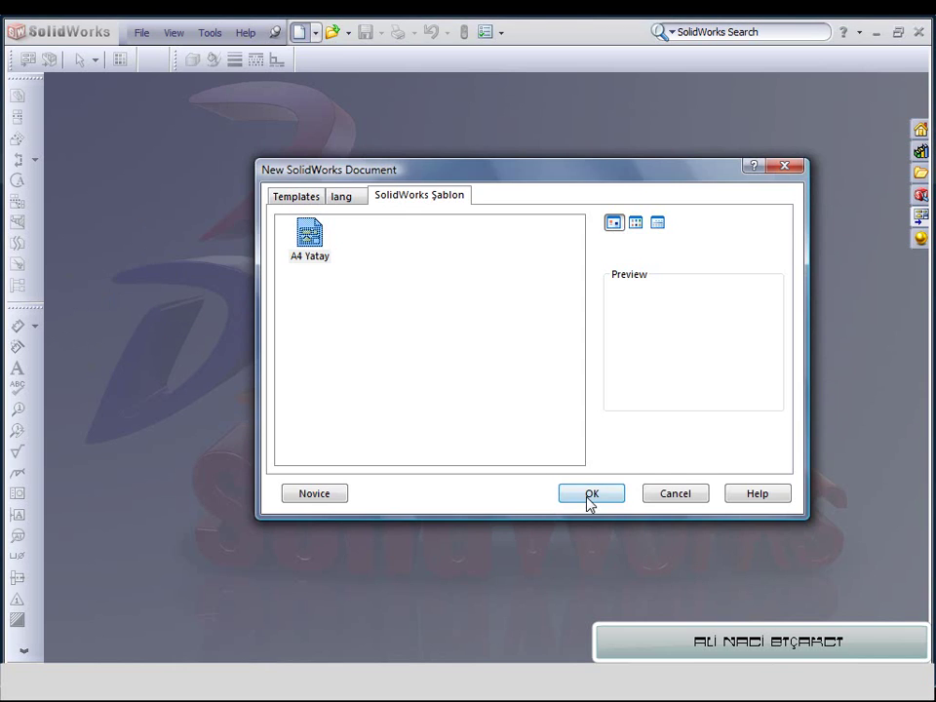
{"action": "left_click", "coordinate": [590, 494]}
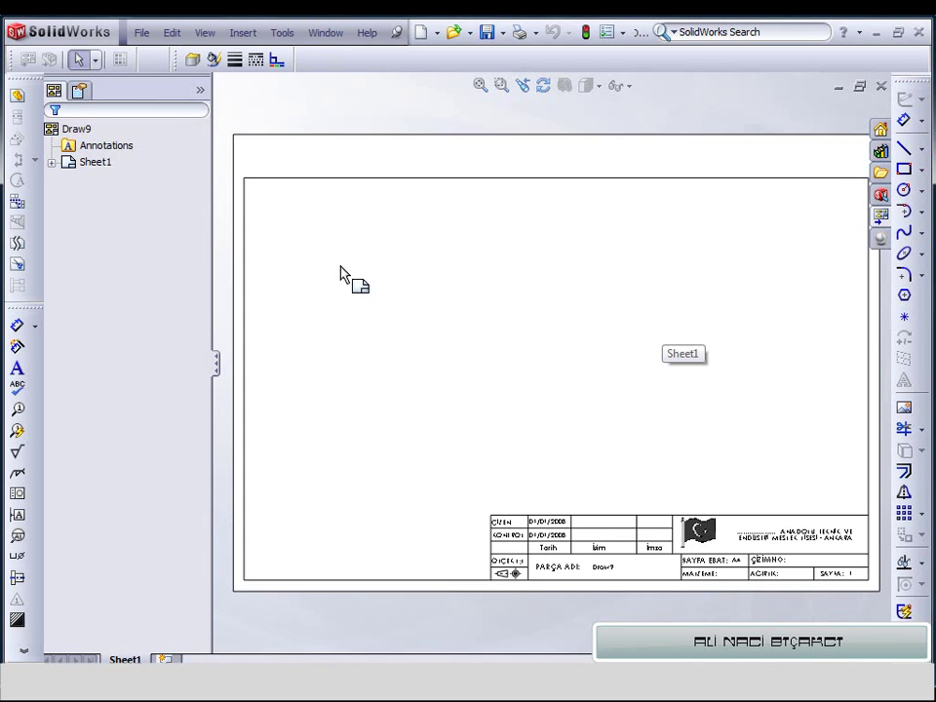
Step: Insert a model view of the kalıp montaj assembly onto the sheet, without projected views
{"action": "left_click", "coordinate": [276, 251]}
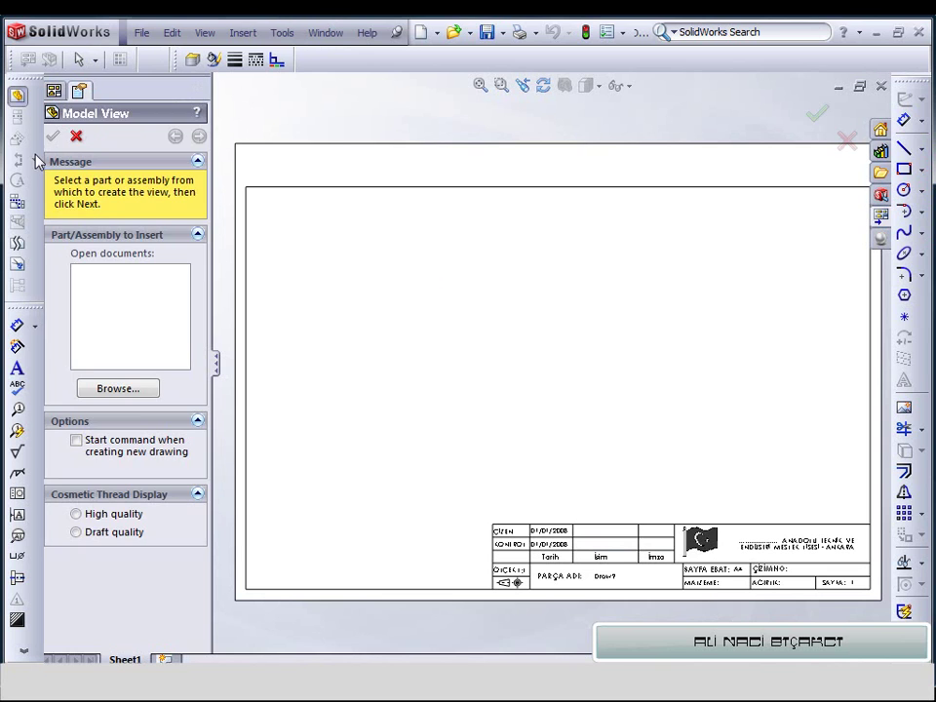
{"action": "left_click", "coordinate": [128, 389]}
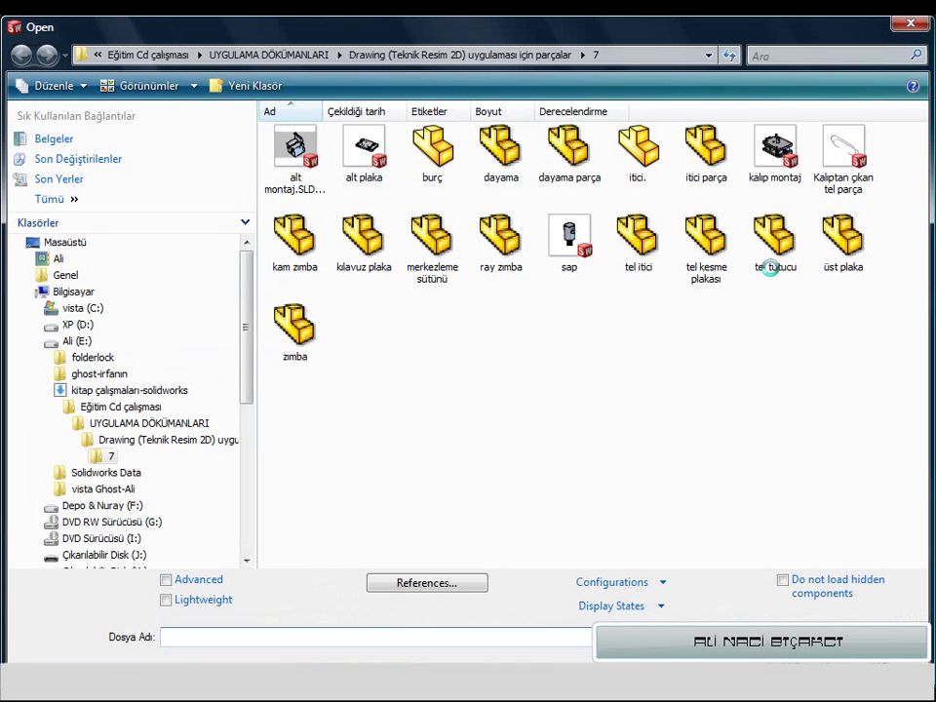
{"action": "left_click", "coordinate": [774, 151]}
{"action": "key", "text": "Return"}
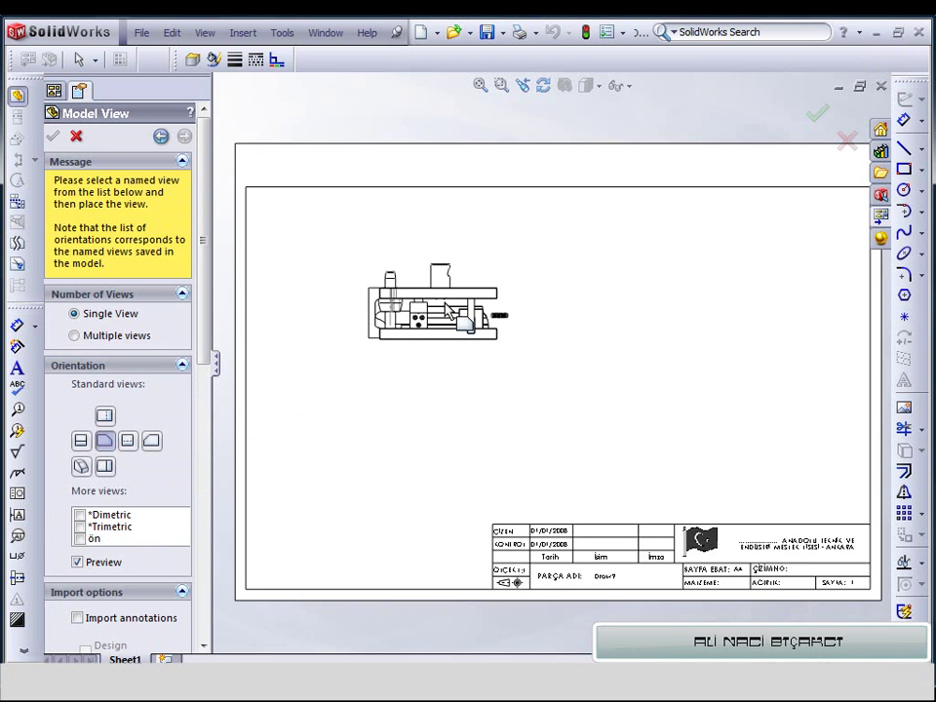
{"action": "left_click", "coordinate": [466, 294]}
{"action": "key", "text": "Escape"}
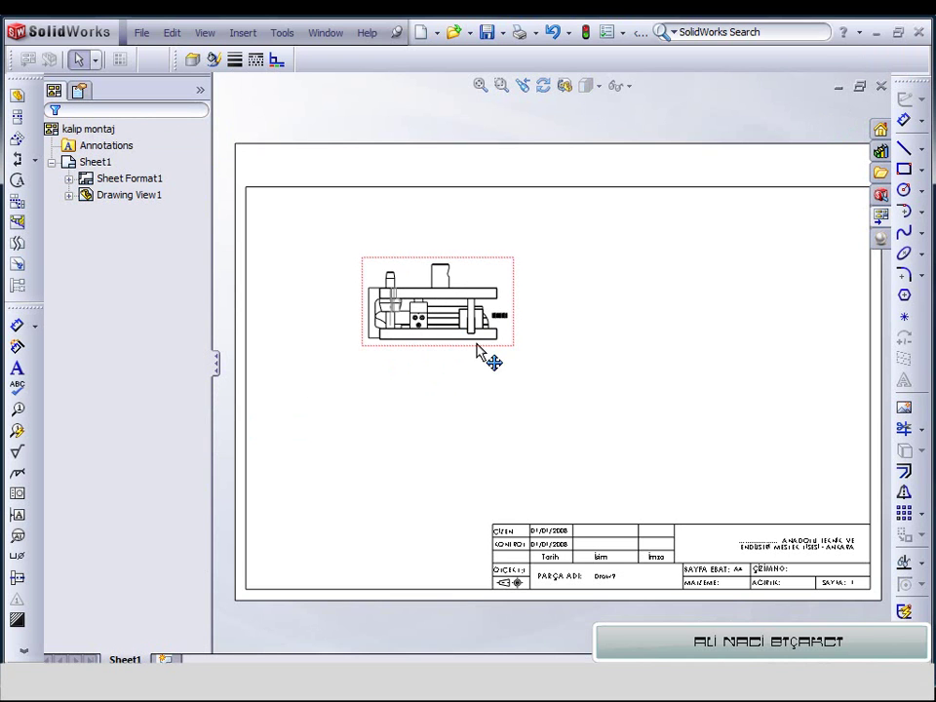
Step: Hide all reference geometry types on the drawing sheet
{"action": "scroll", "coordinate": [448, 370], "scroll_direction": "down", "scroll_amount": 3}
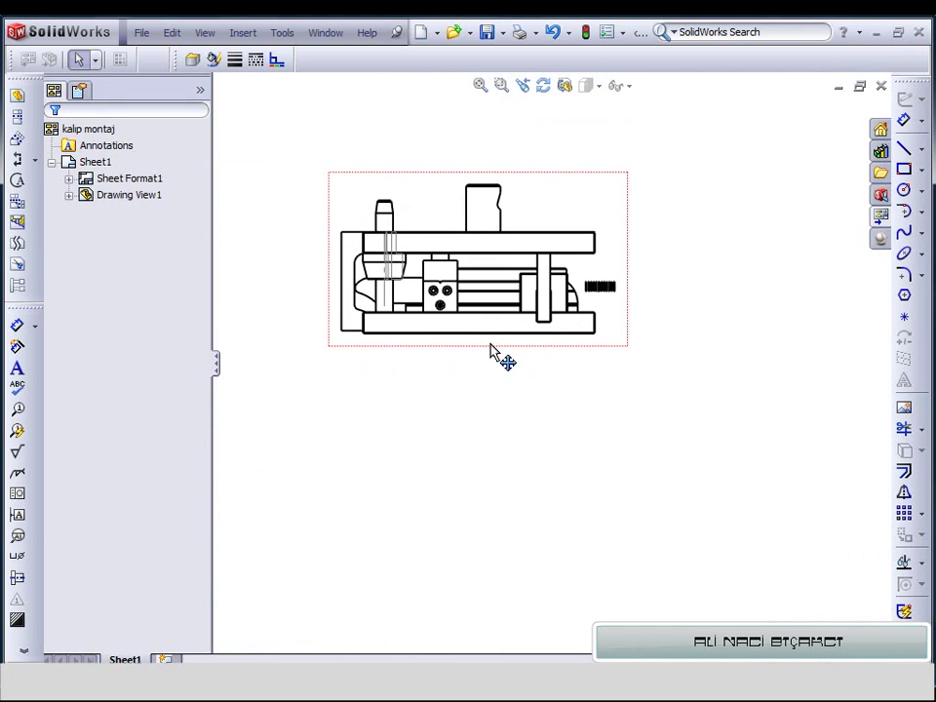
{"action": "left_click", "coordinate": [487, 350]}
{"action": "scroll", "coordinate": [413, 266], "scroll_direction": "down", "scroll_amount": 2}
{"action": "scroll", "coordinate": [415, 255], "scroll_direction": "down", "scroll_amount": 2}
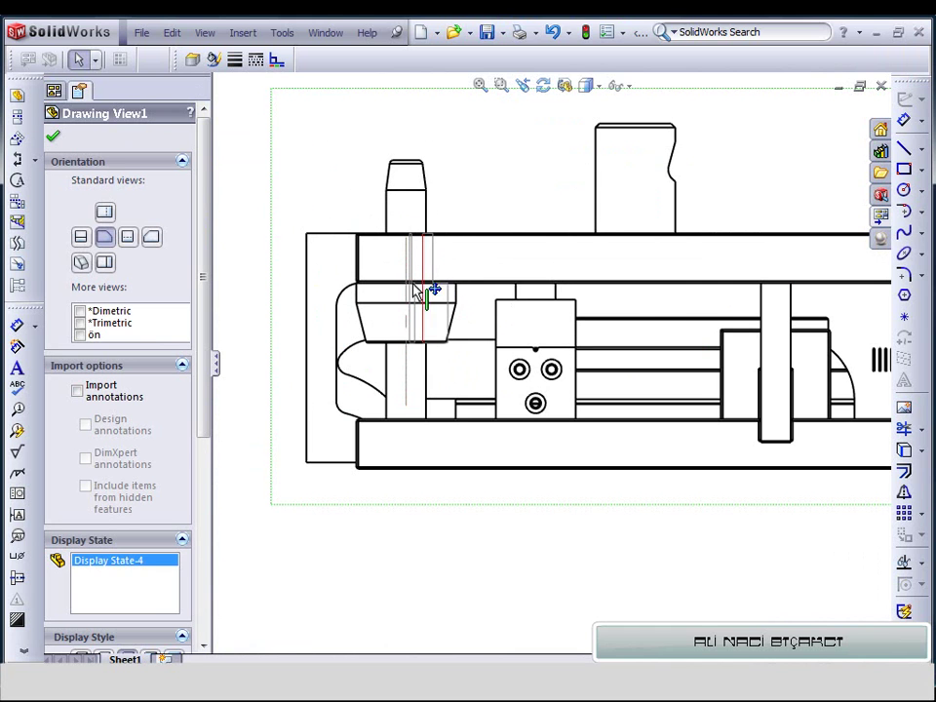
{"action": "scroll", "coordinate": [429, 292], "scroll_direction": "up", "scroll_amount": 1}
{"action": "scroll", "coordinate": [457, 292], "scroll_direction": "up", "scroll_amount": 2}
{"action": "scroll", "coordinate": [481, 261], "scroll_direction": "down", "scroll_amount": 1}
{"action": "scroll", "coordinate": [481, 261], "scroll_direction": "up", "scroll_amount": 1}
{"action": "left_click", "coordinate": [466, 250]}
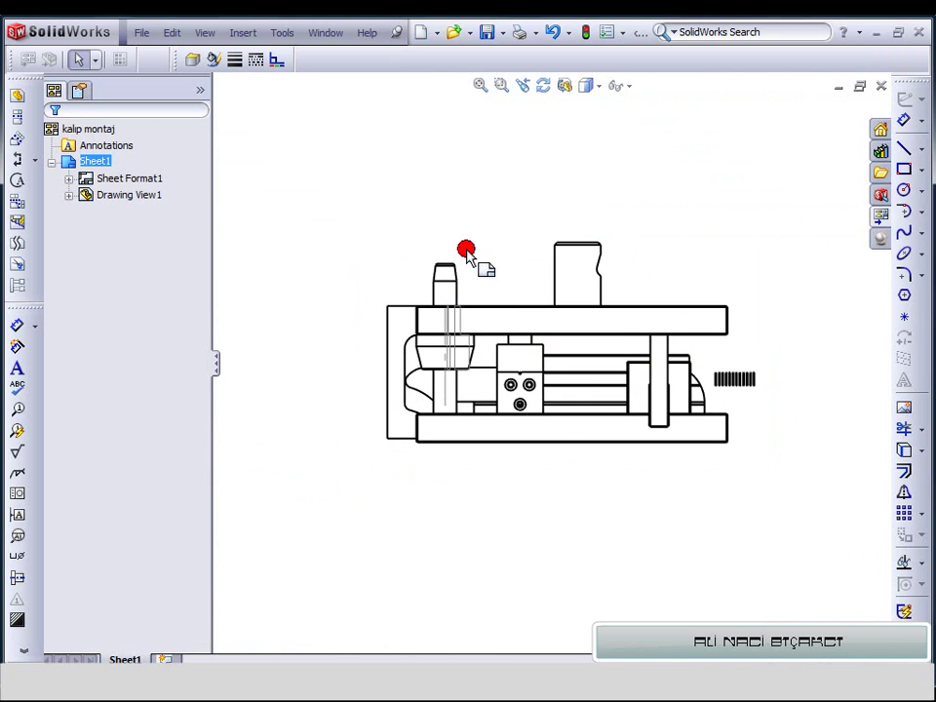
{"action": "left_click", "coordinate": [207, 36]}
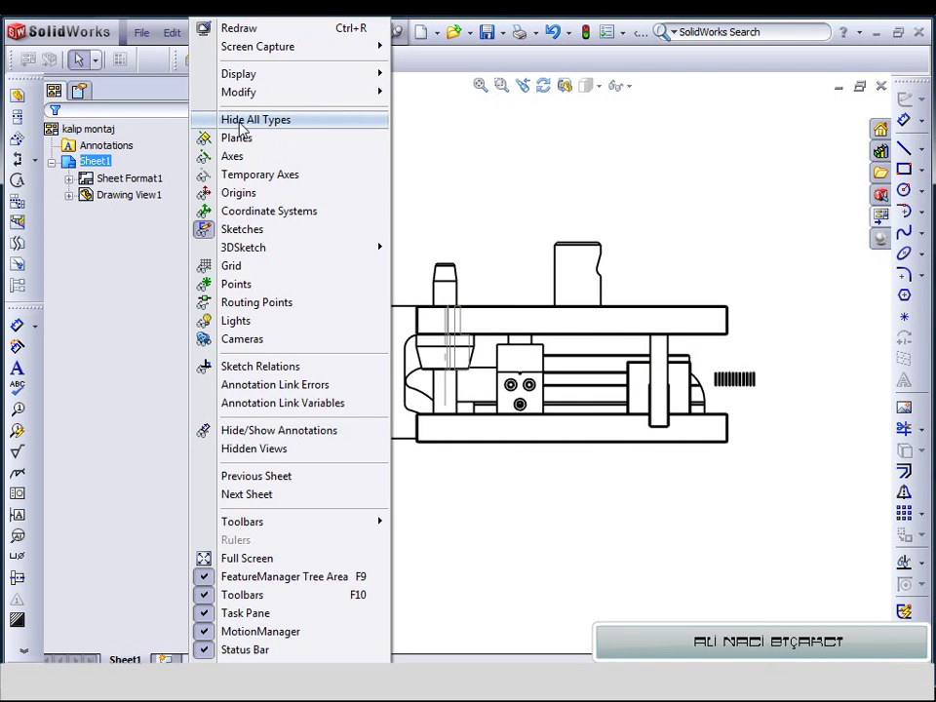
{"action": "left_click", "coordinate": [239, 119]}
Step: Set the assembly view's display style to shaded with edges
{"action": "scroll", "coordinate": [523, 389], "scroll_direction": "down", "scroll_amount": 1}
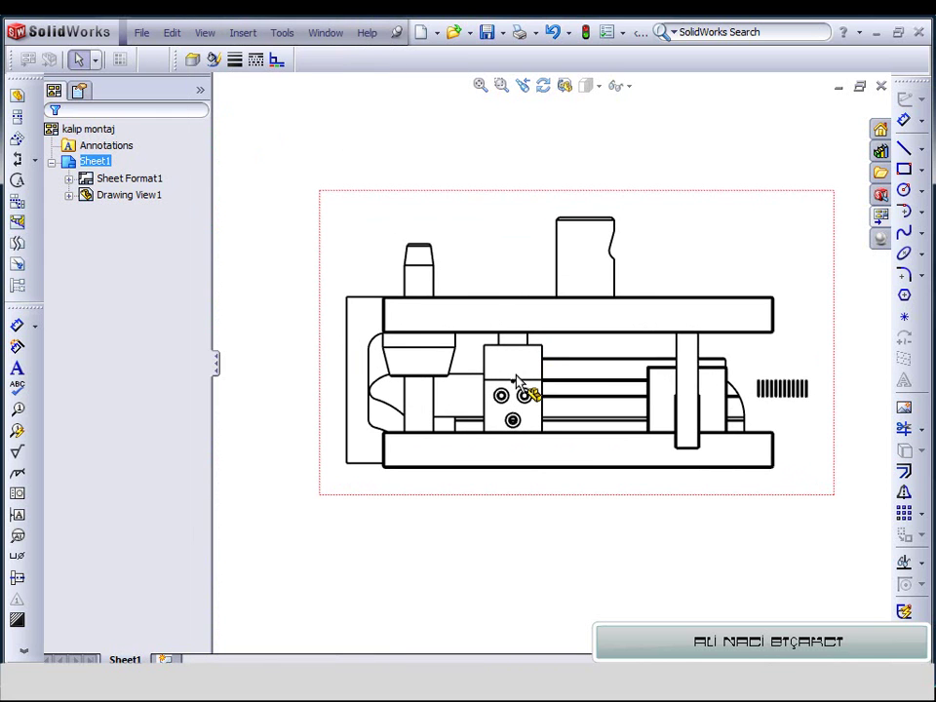
{"action": "left_click", "coordinate": [521, 488]}
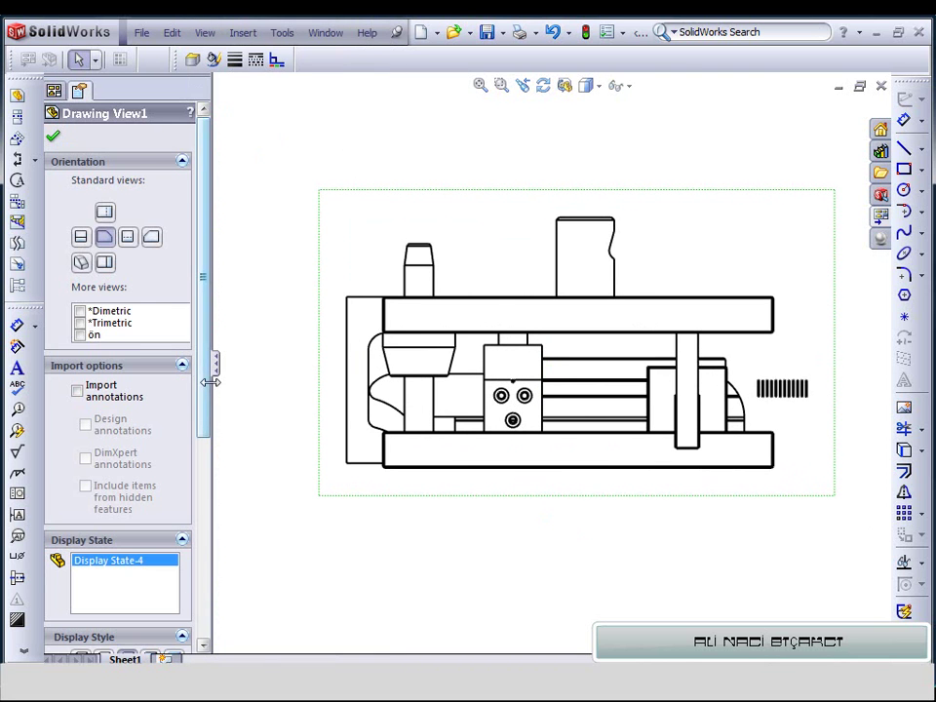
{"action": "scroll", "coordinate": [180, 390], "scroll_direction": "down", "scroll_amount": 3}
{"action": "scroll", "coordinate": [195, 482], "scroll_direction": "down", "scroll_amount": 1}
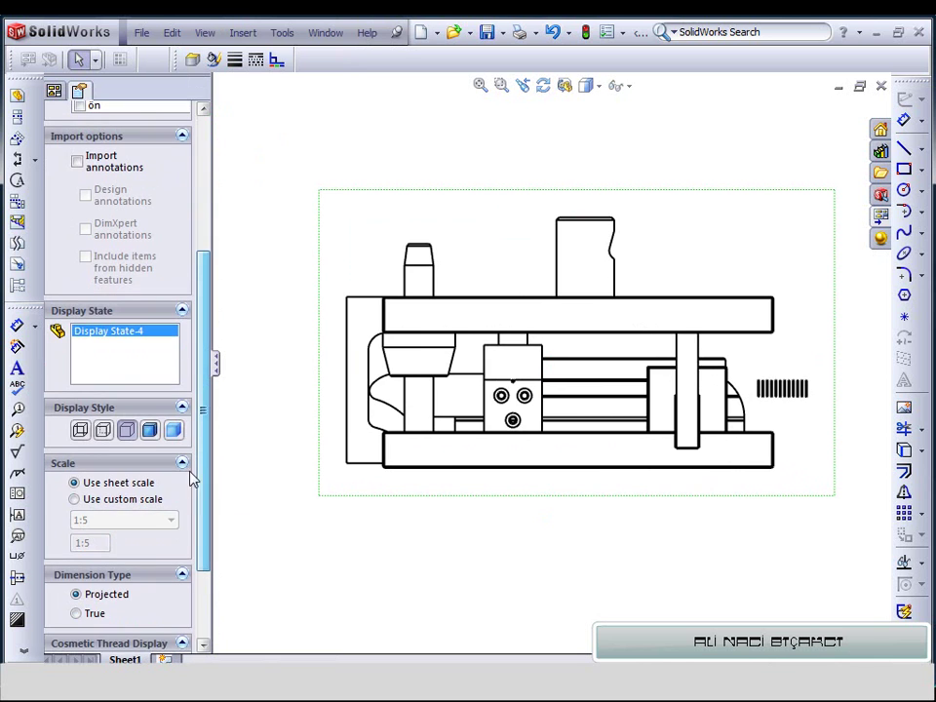
{"action": "left_click", "coordinate": [149, 430]}
{"action": "left_click_drag", "start_coordinate": [199, 482], "coordinate": [198, 552]}
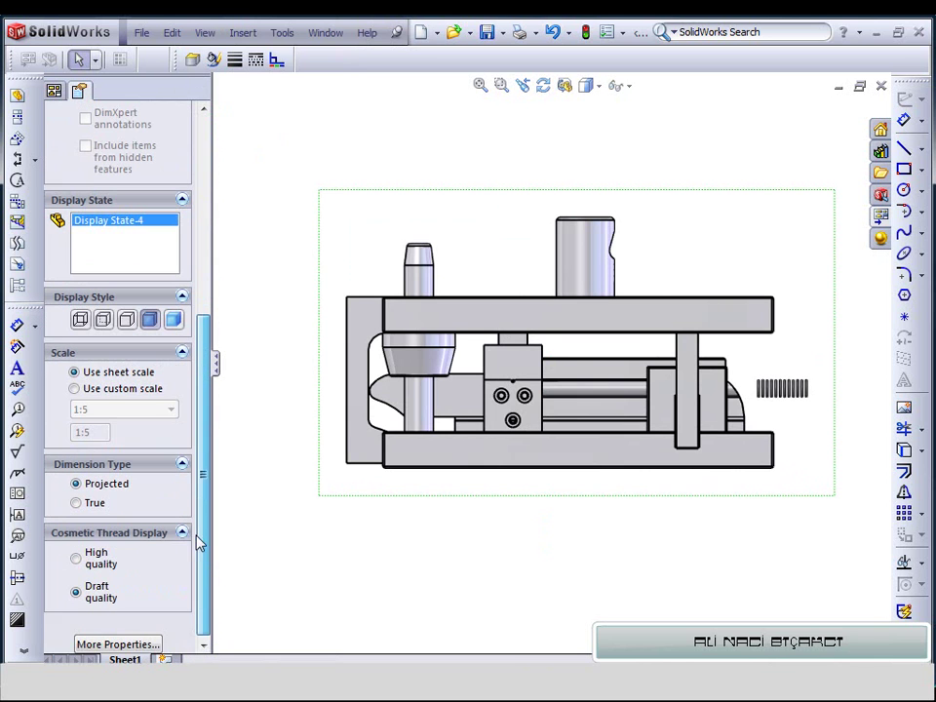
Step: Give the assembly view a custom 1:2 scale
{"action": "left_click", "coordinate": [99, 405]}
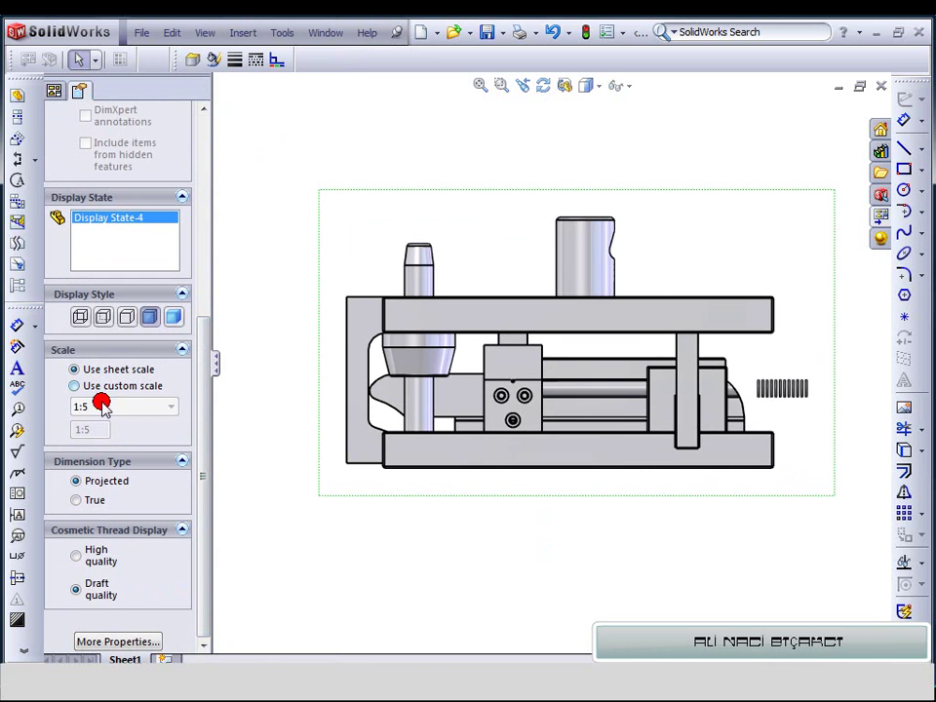
{"action": "left_click", "coordinate": [110, 447]}
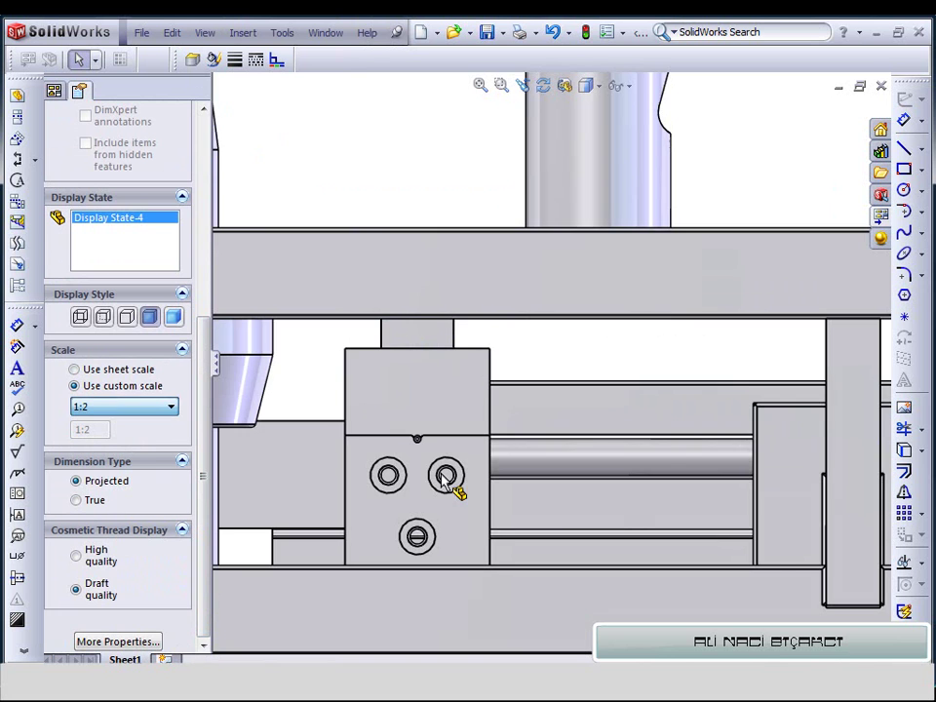
{"action": "scroll", "coordinate": [638, 464], "scroll_direction": "up", "scroll_amount": 2}
{"action": "scroll", "coordinate": [683, 351], "scroll_direction": "up", "scroll_amount": 2}
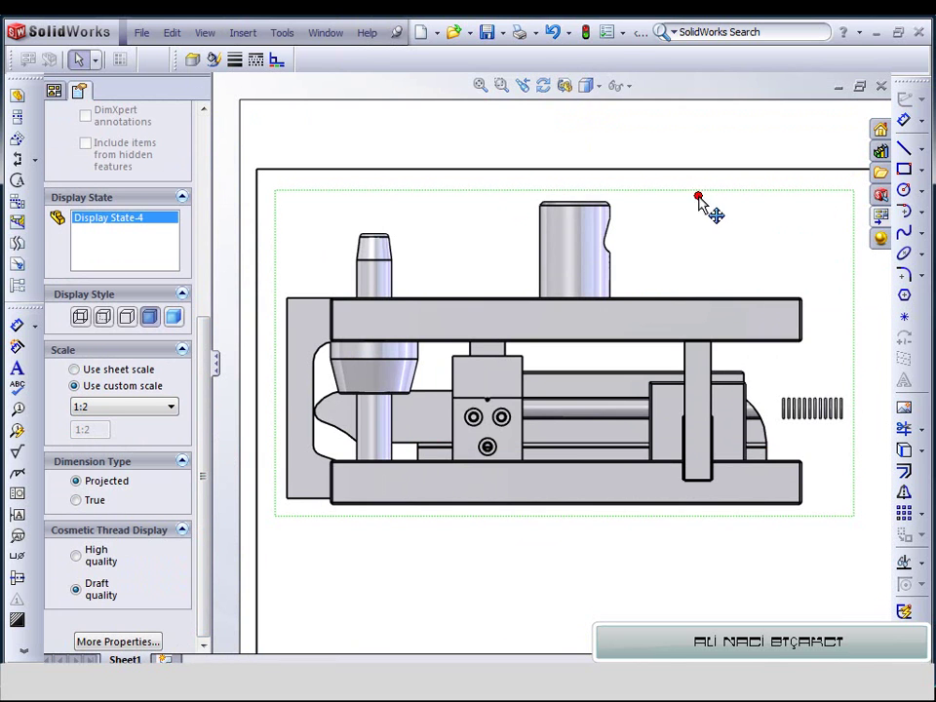
{"action": "scroll", "coordinate": [722, 234], "scroll_direction": "up", "scroll_amount": 2}
{"action": "scroll", "coordinate": [717, 189], "scroll_direction": "up", "scroll_amount": 1}
Step: Move the drawing view slightly right on the sheet
{"action": "left_click", "coordinate": [717, 195]}
{"action": "scroll", "coordinate": [687, 264], "scroll_direction": "up", "scroll_amount": 1}
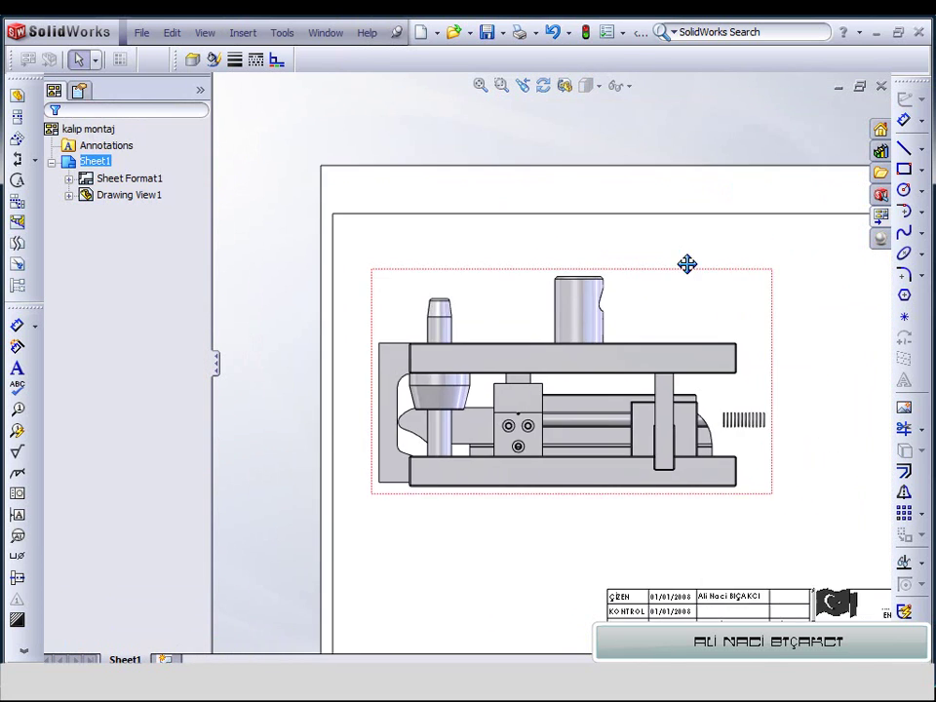
{"action": "mouse_move", "coordinate": [762, 365]}
{"action": "left_mouse_down"}
{"action": "mouse_move", "coordinate": [819, 378]}
{"action": "mouse_move", "coordinate": [799, 362]}
{"action": "left_mouse_up"}
{"action": "left_click", "coordinate": [691, 185]}
{"action": "scroll", "coordinate": [664, 327], "scroll_direction": "down", "scroll_amount": 2}
{"action": "mouse_move", "coordinate": [664, 328]}
{"action": "middle_mouse_down", "text": "ctrl"}
{"action": "mouse_move", "coordinate": [652, 280]}
{"action": "mouse_move", "coordinate": [671, 301]}
{"action": "middle_mouse_up", "text": "ctrl"}
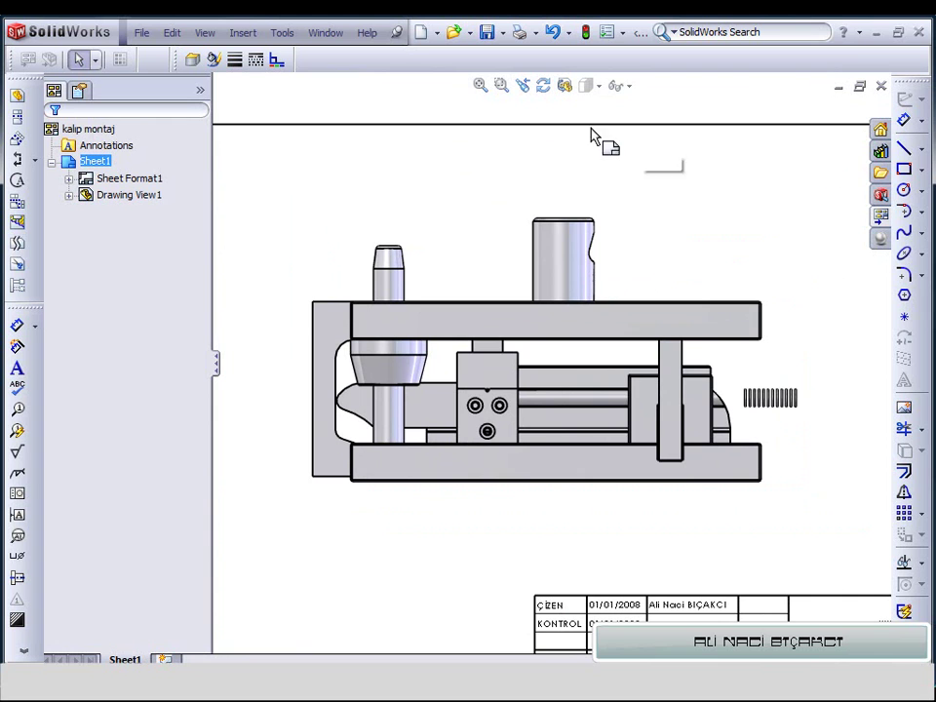
Step: Create an alternate position view of Drawing View1 with the top plate raised and the wedge shifted
{"action": "left_click", "coordinate": [18, 287]}
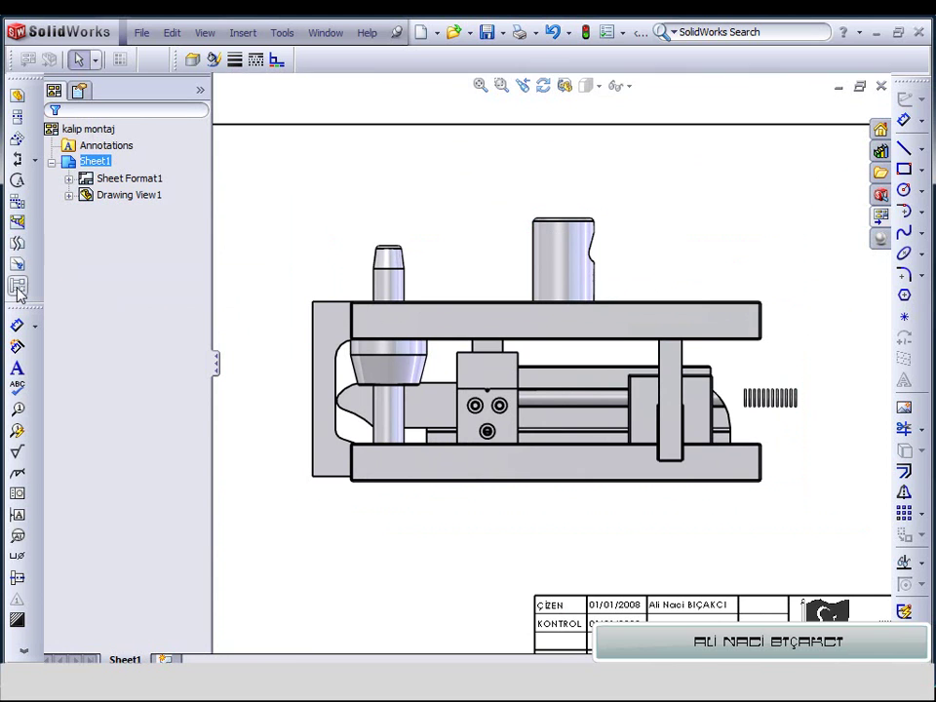
{"action": "left_click", "coordinate": [462, 327]}
{"action": "left_click", "coordinate": [55, 138]}
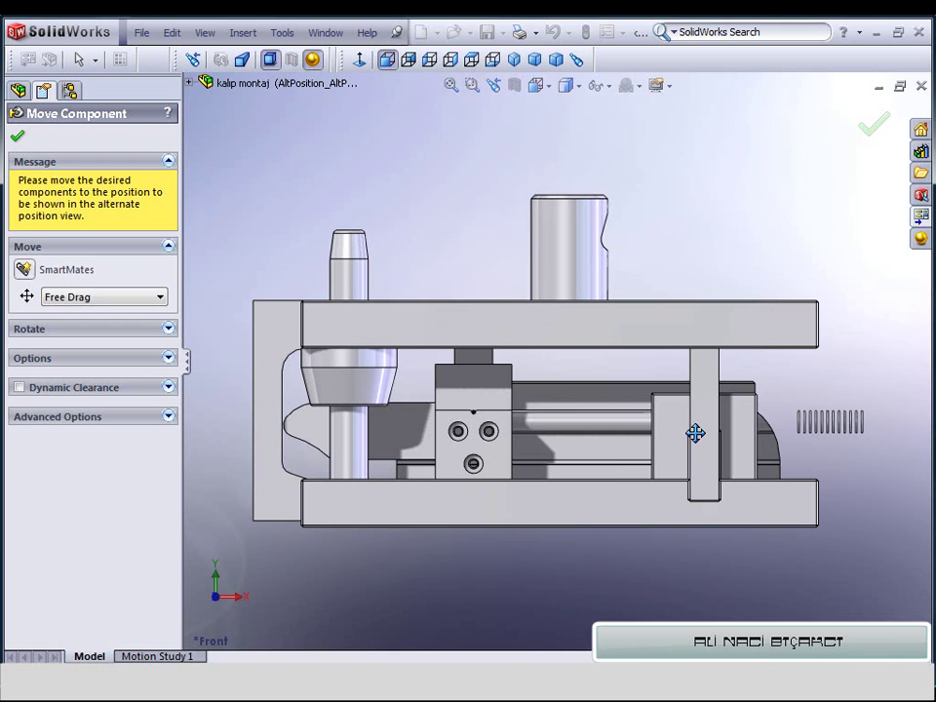
{"action": "left_click_drag", "start_coordinate": [442, 326], "coordinate": [444, 270]}
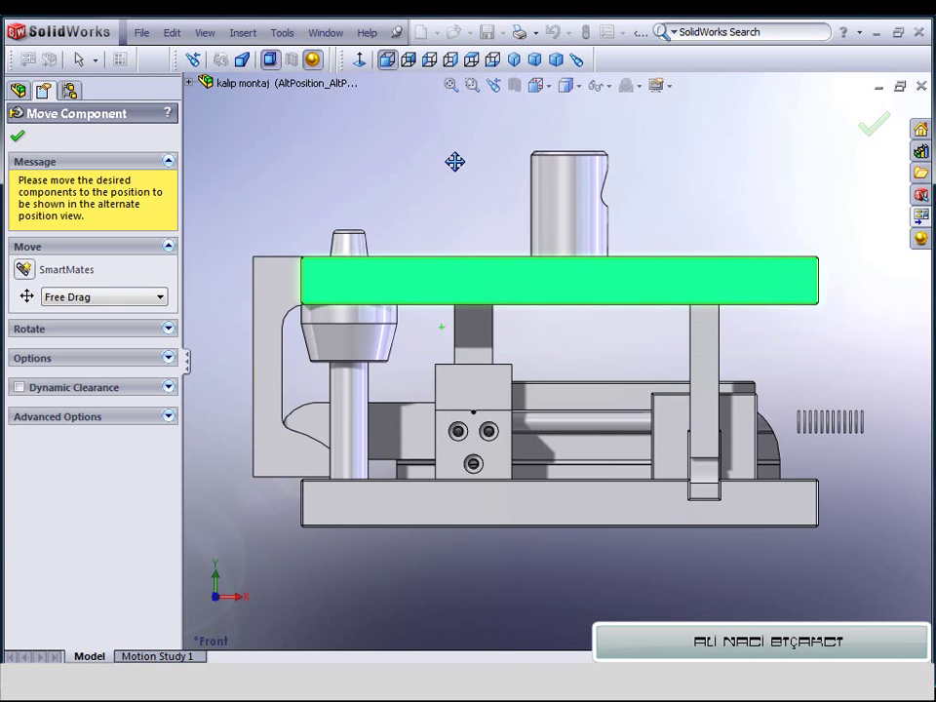
{"action": "left_click_drag", "start_coordinate": [385, 422], "coordinate": [406, 422]}
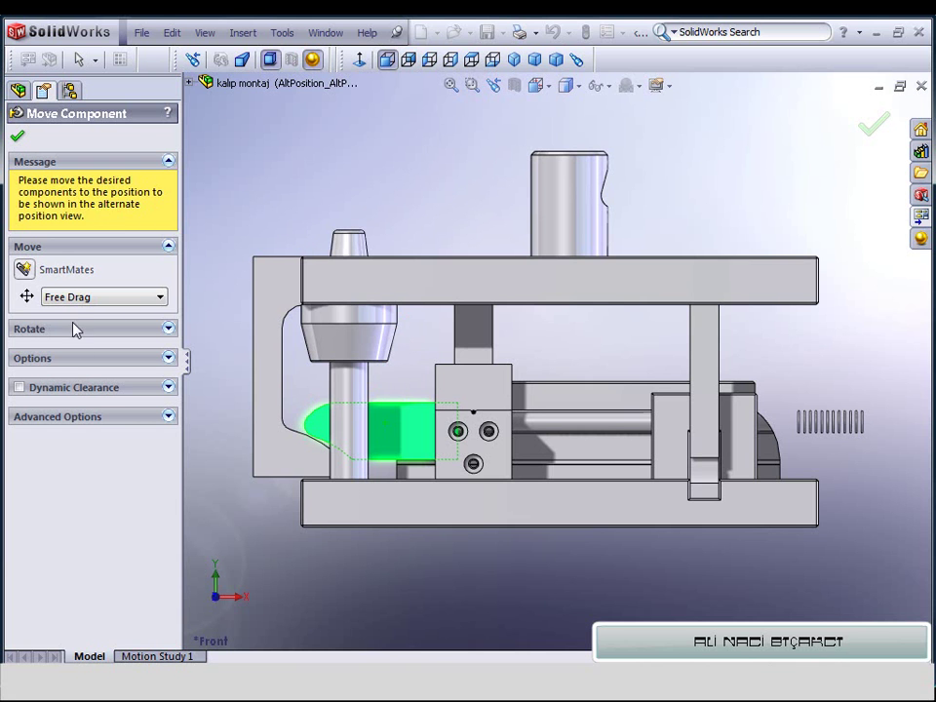
{"action": "left_click", "coordinate": [14, 140]}
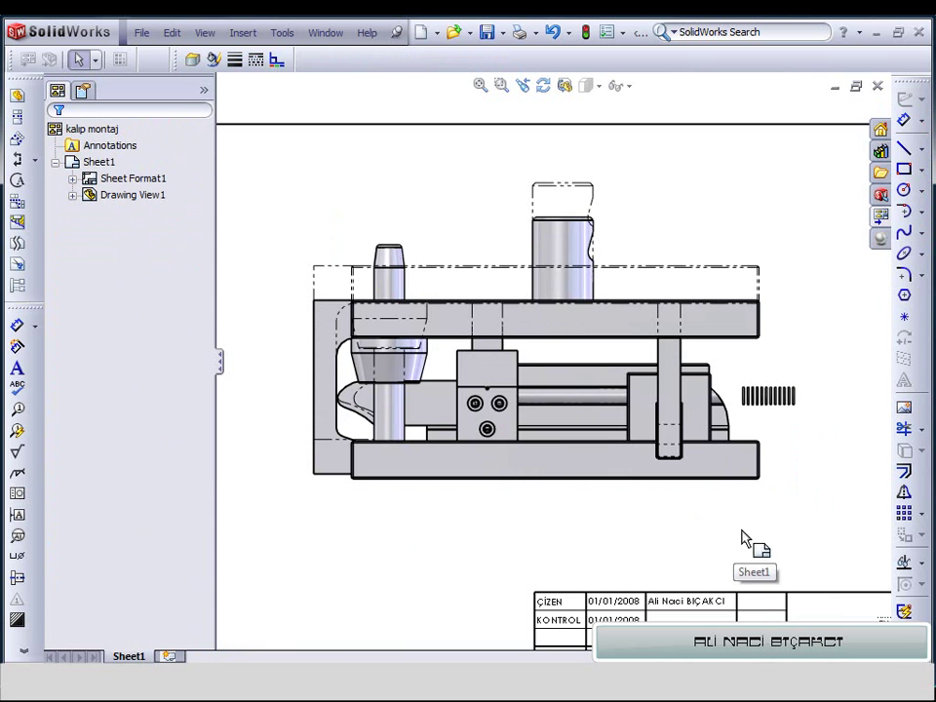
Step: Add a vertical 140 dimension from the base plate bottom to the raised top plate
{"action": "scroll", "coordinate": [780, 527], "scroll_direction": "down", "scroll_amount": 1}
{"action": "left_click", "coordinate": [838, 278]}
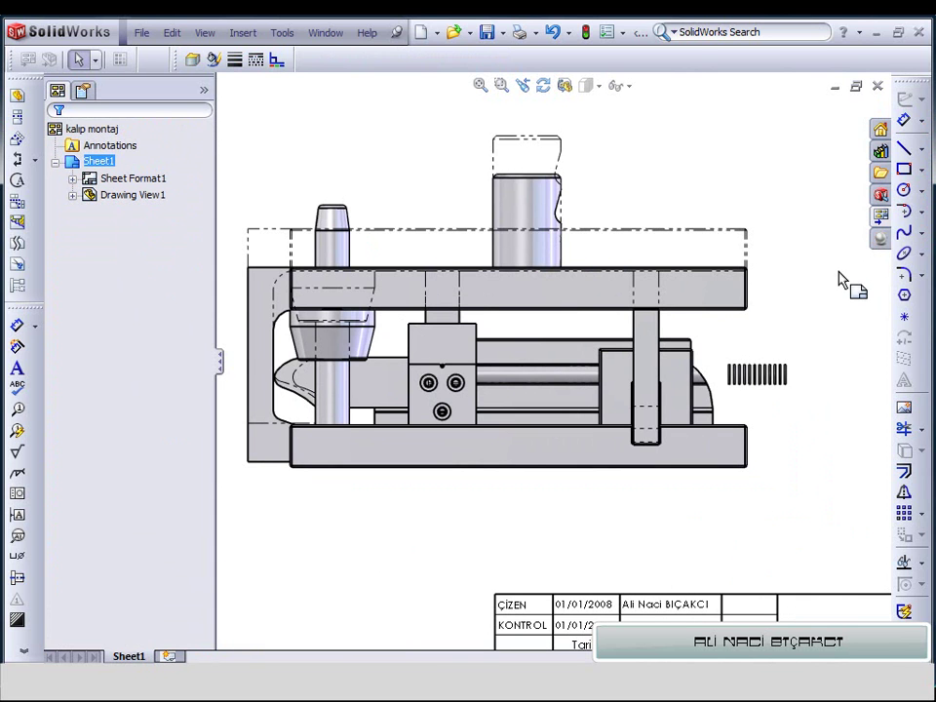
{"action": "left_click", "coordinate": [904, 120]}
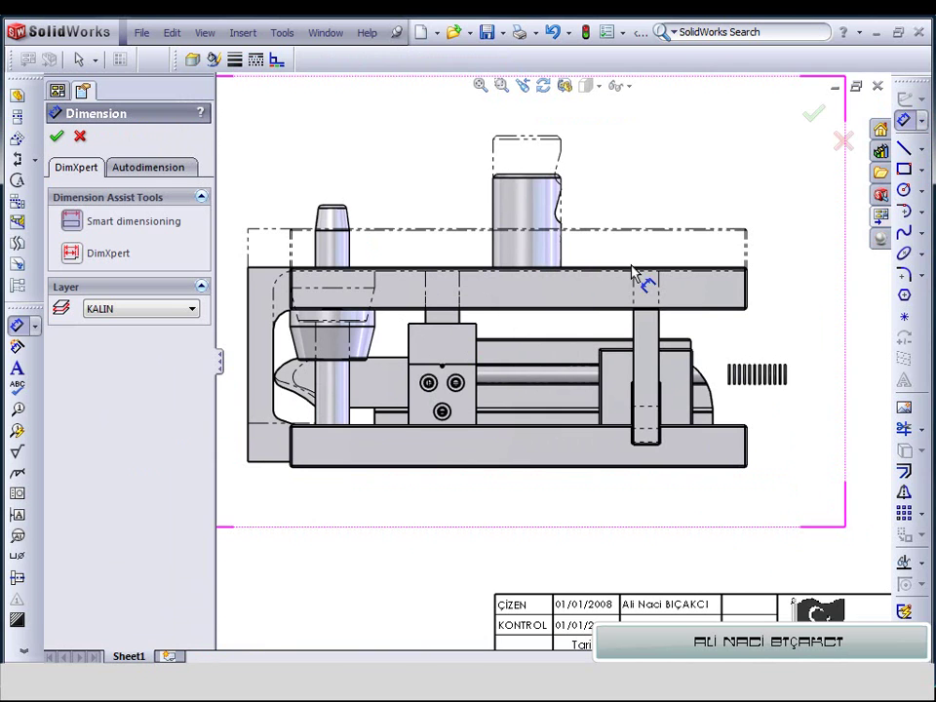
{"action": "left_click", "coordinate": [728, 232]}
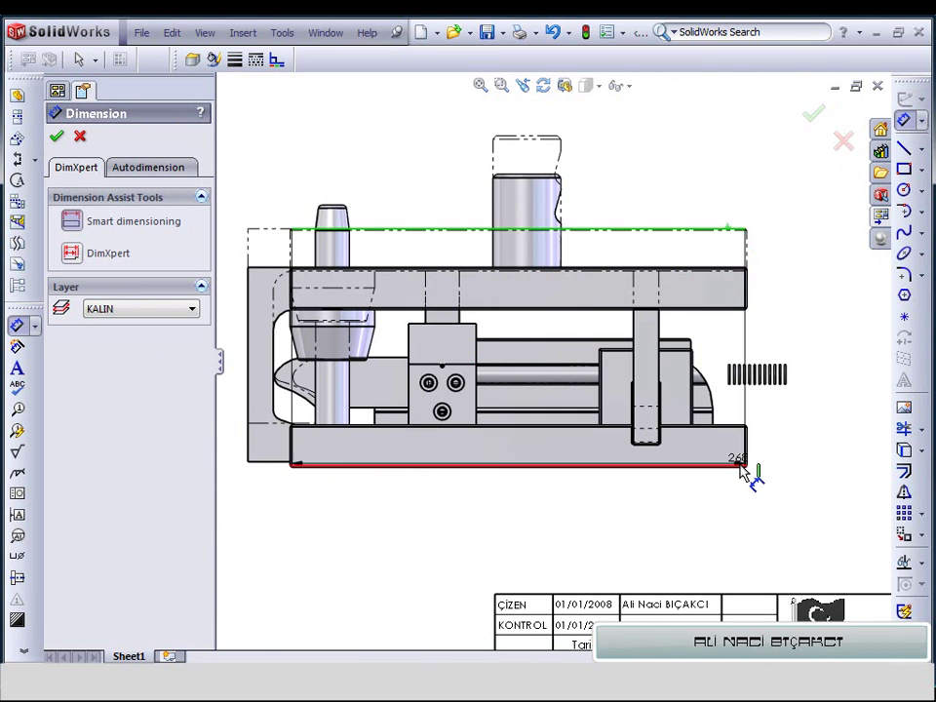
{"action": "left_click", "coordinate": [741, 468]}
{"action": "left_click", "coordinate": [836, 378]}
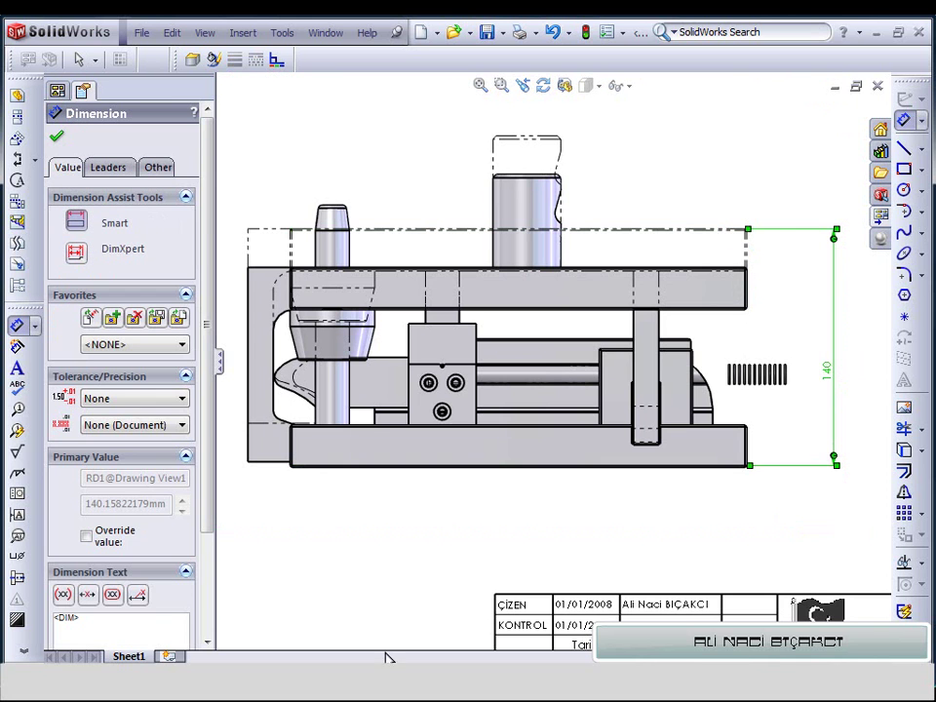
{"action": "left_click", "coordinate": [59, 138]}
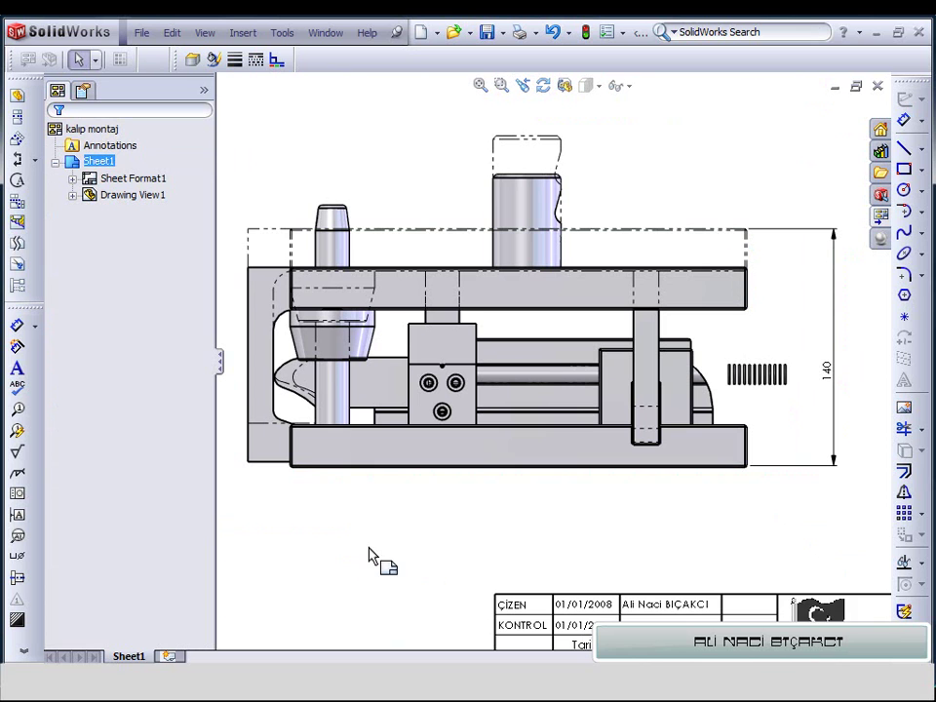
Step: Add a vertical 117 dimension from the base plate bottom to the original top plate, beside the 140
{"action": "left_click", "coordinate": [904, 119]}
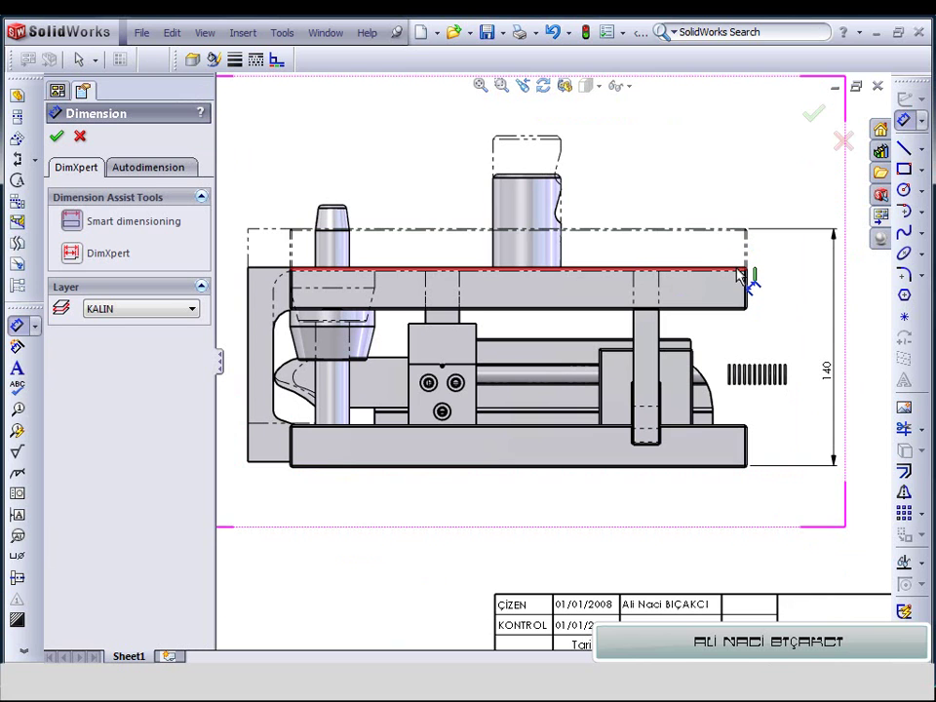
{"action": "scroll", "coordinate": [738, 274], "scroll_direction": "down", "scroll_amount": 3}
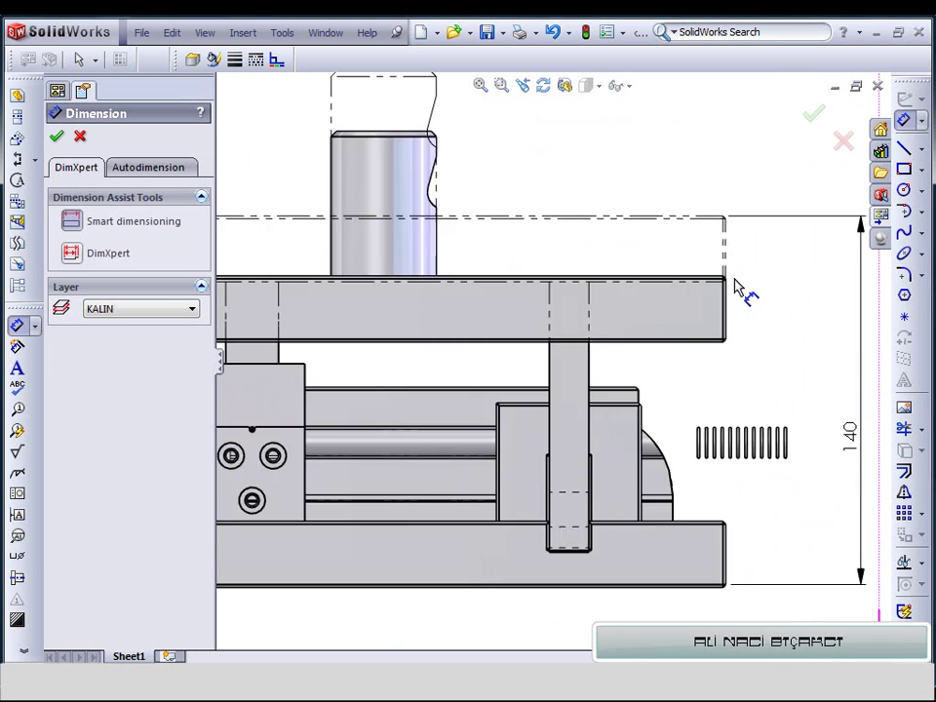
{"action": "scroll", "coordinate": [735, 287], "scroll_direction": "down", "scroll_amount": 3}
{"action": "left_click", "coordinate": [655, 294]}
{"action": "scroll", "coordinate": [614, 538], "scroll_direction": "up", "scroll_amount": 5}
{"action": "scroll", "coordinate": [613, 575], "scroll_direction": "up", "scroll_amount": 1}
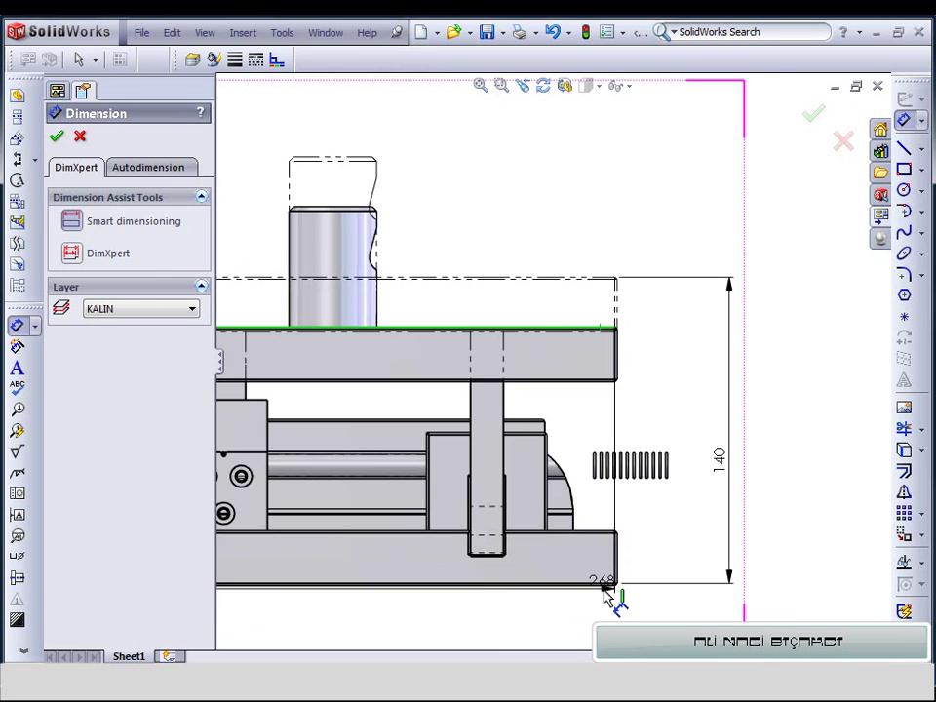
{"action": "left_click", "coordinate": [609, 584]}
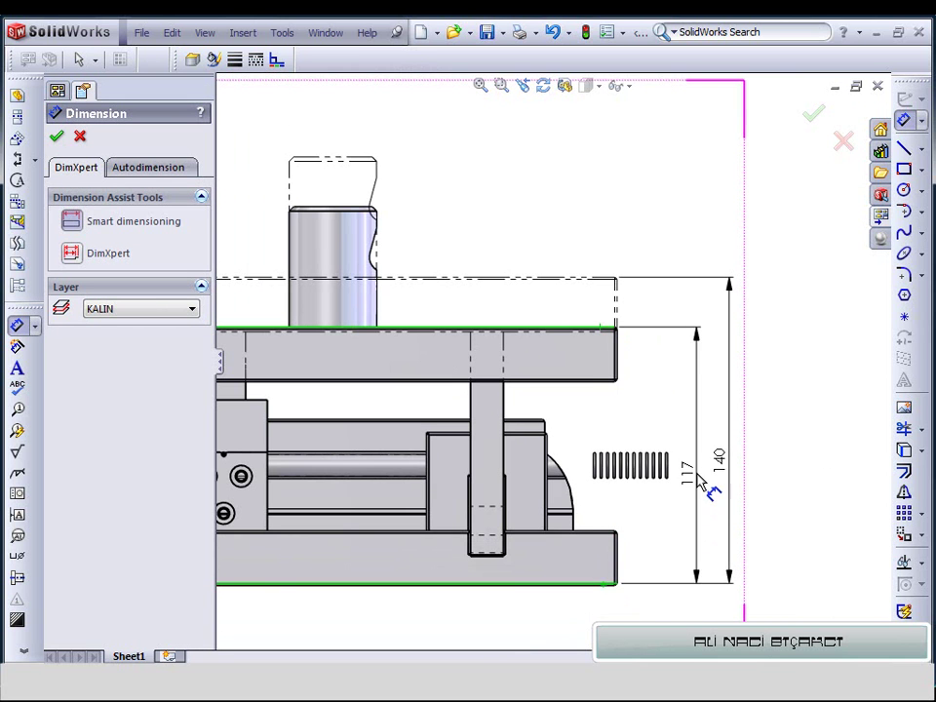
{"action": "left_click", "coordinate": [702, 485]}
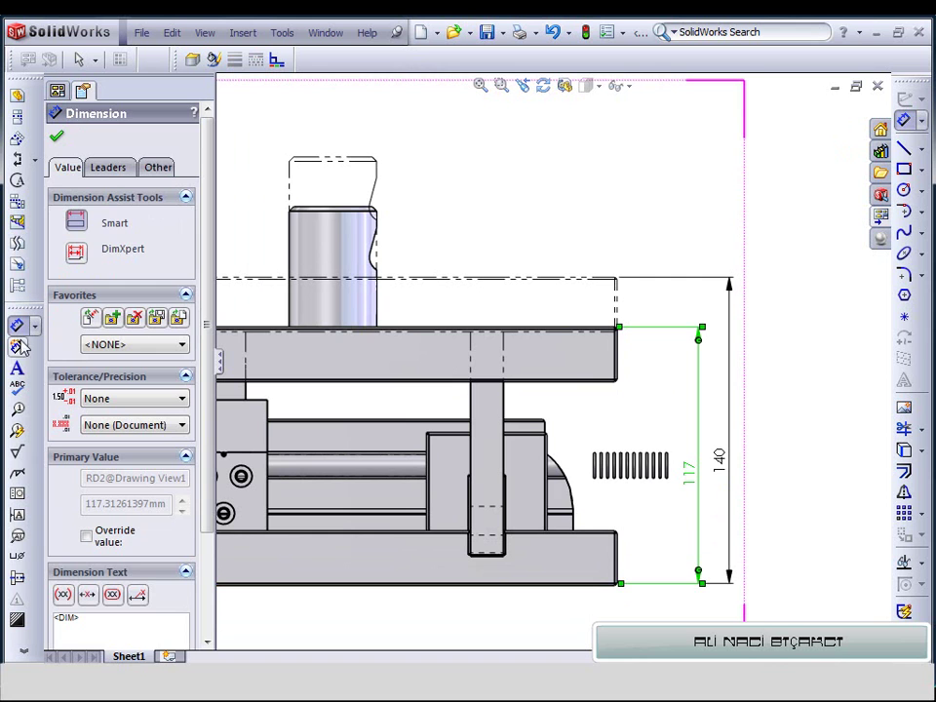
{"action": "left_click", "coordinate": [56, 136]}
{"action": "left_click", "coordinate": [576, 366]}
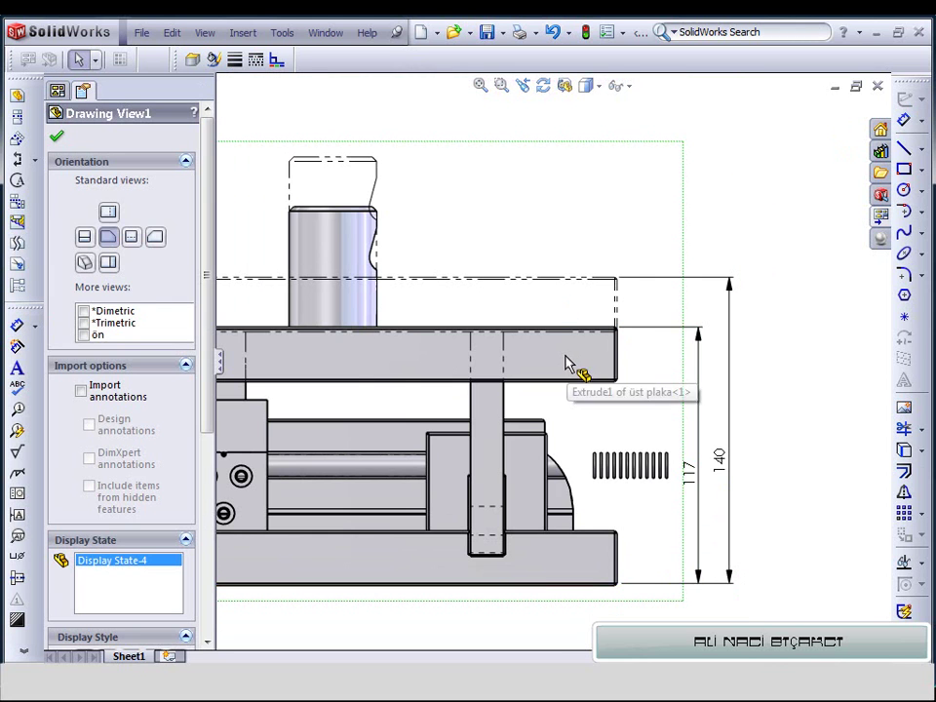
{"action": "key", "text": "f"}
{"action": "left_click", "coordinate": [738, 471]}
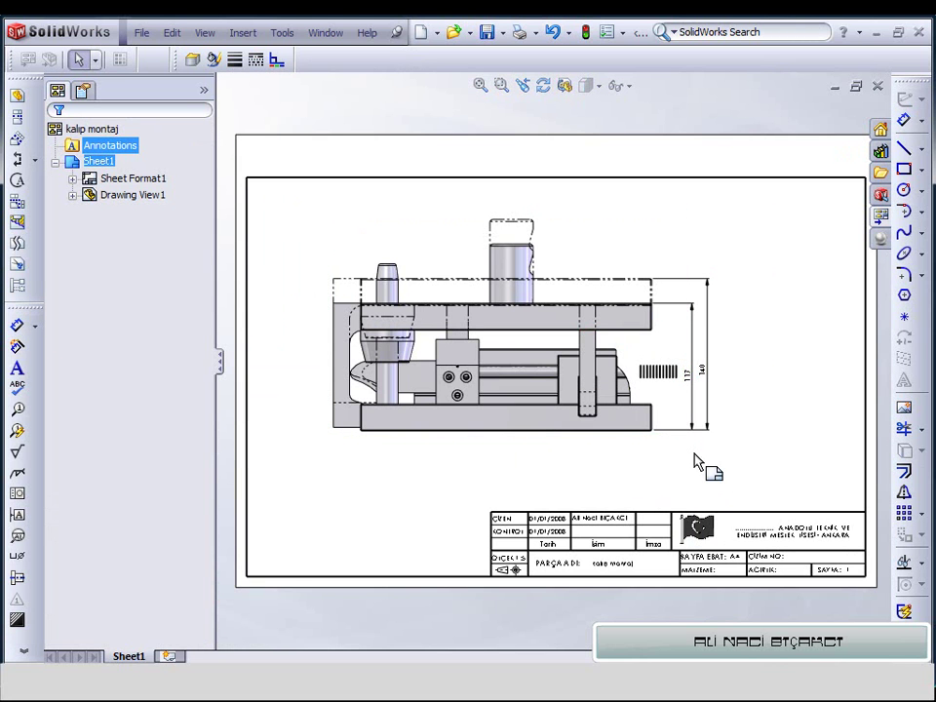